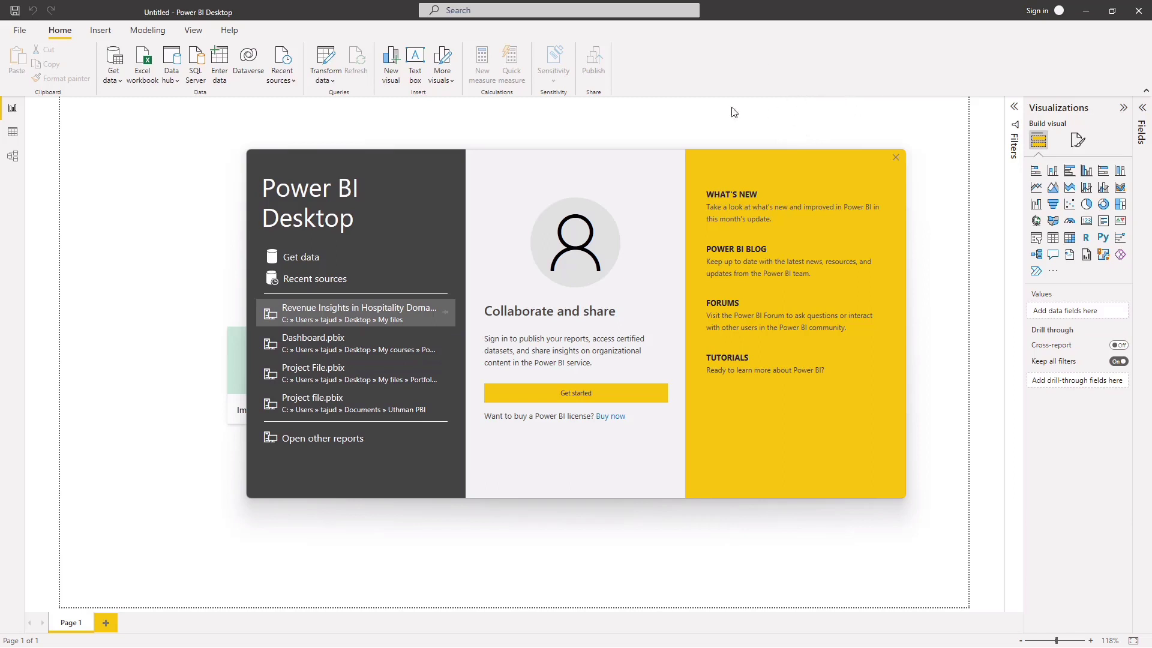
# Step: Dismiss the start screen to reach the blank report
pyautogui.click(895, 157)
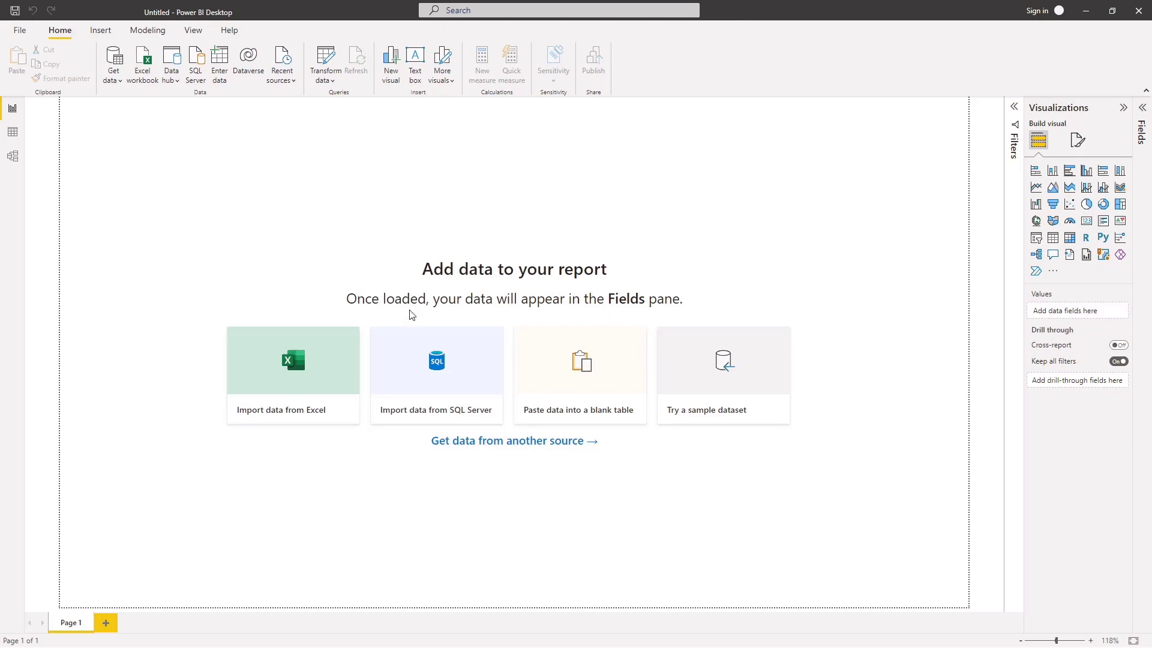
pyautogui.click(144, 71)
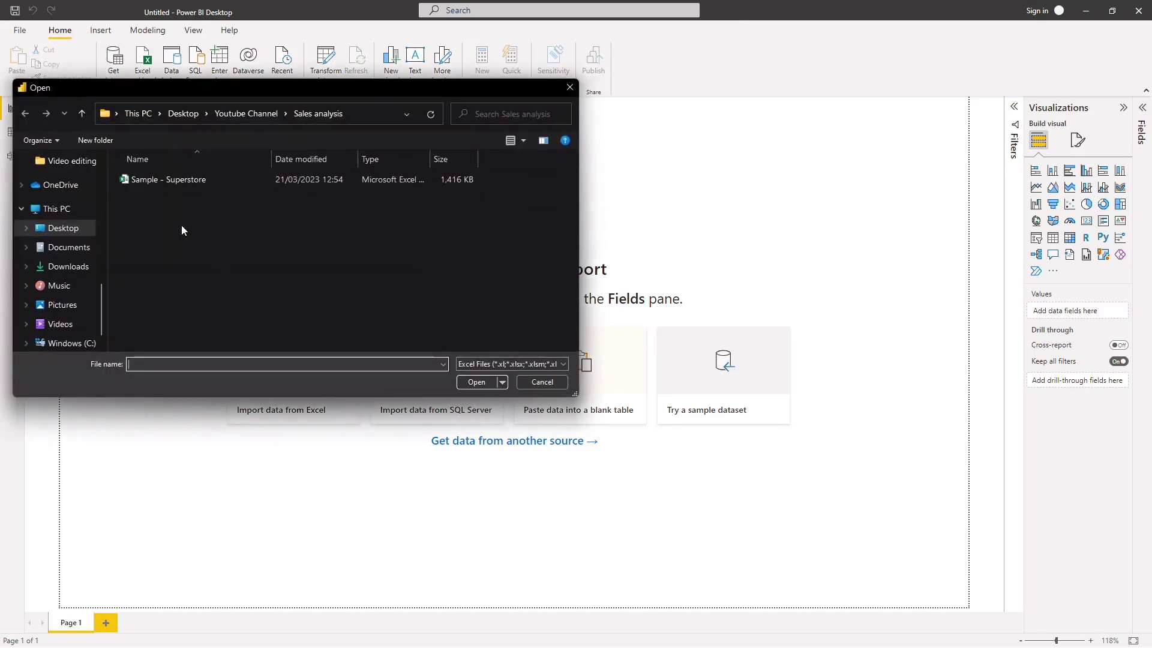
pyautogui.click(185, 179)
pyautogui.click(467, 384)
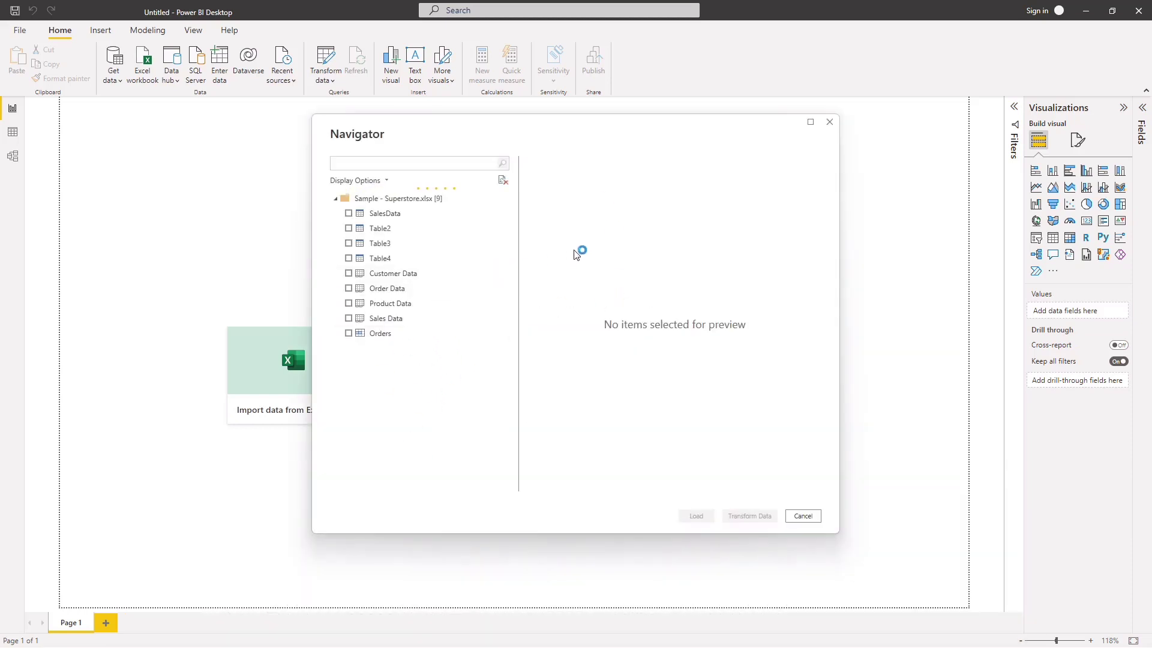
pyautogui.click(384, 217)
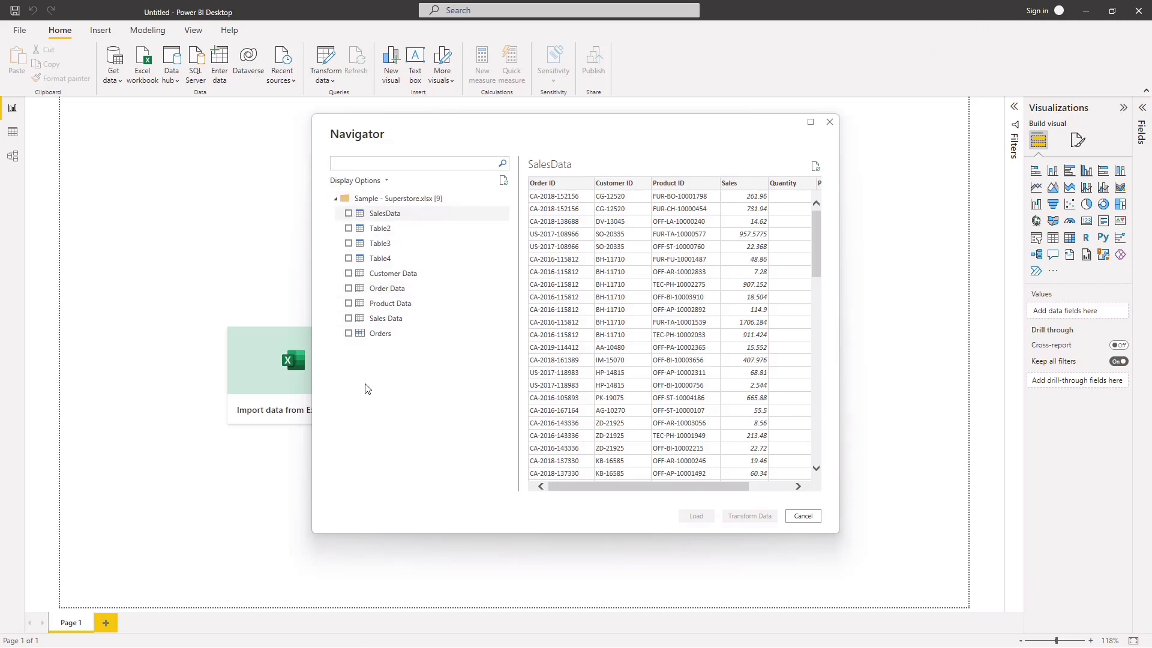
pyautogui.click(831, 123)
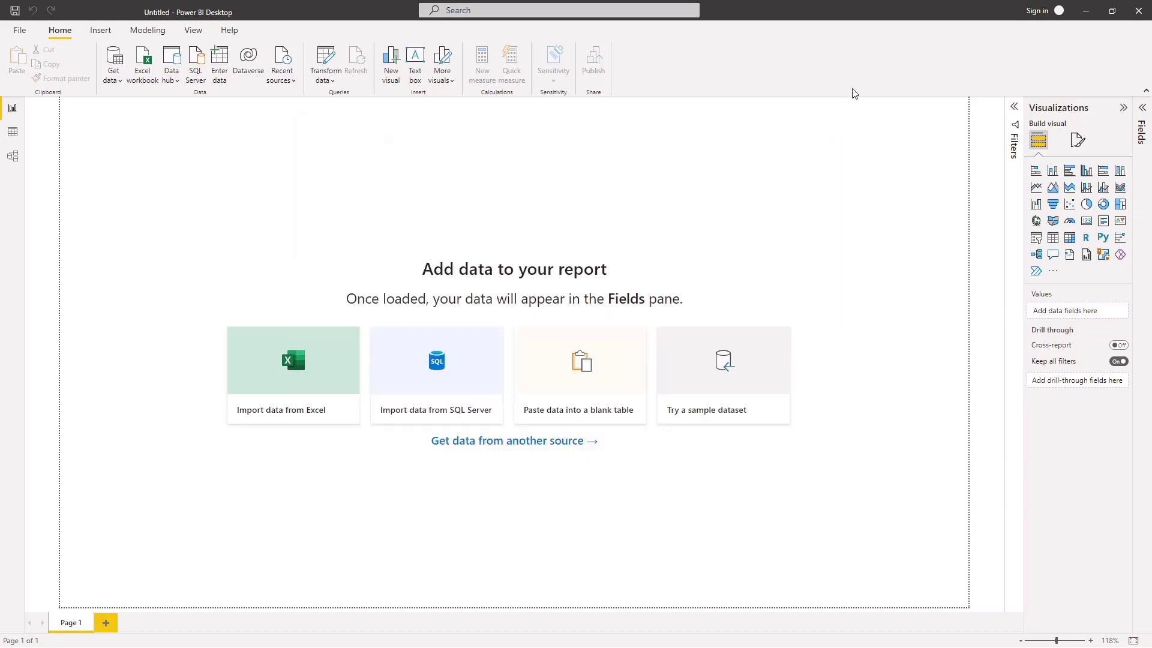
# Step: Open the Sample - Superstore workbook from the Sales analysis folder in Excel and dismiss the update notice
pyautogui.click(1084, 12)
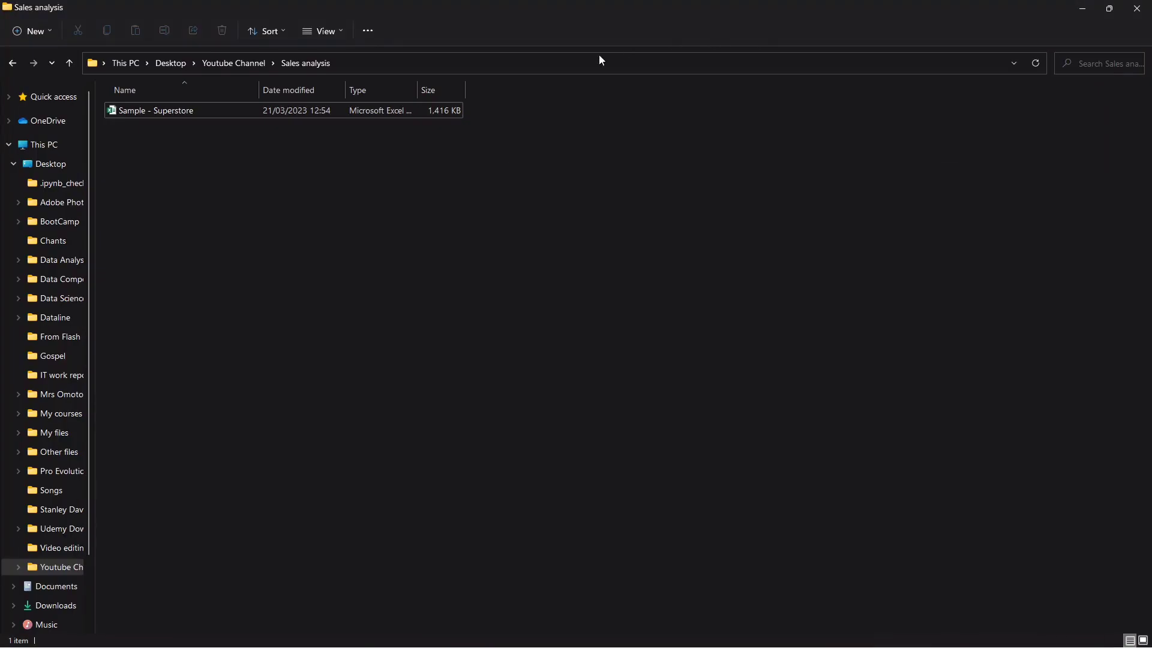
pyautogui.click(292, 113)
pyautogui.doubleClick(291, 112)
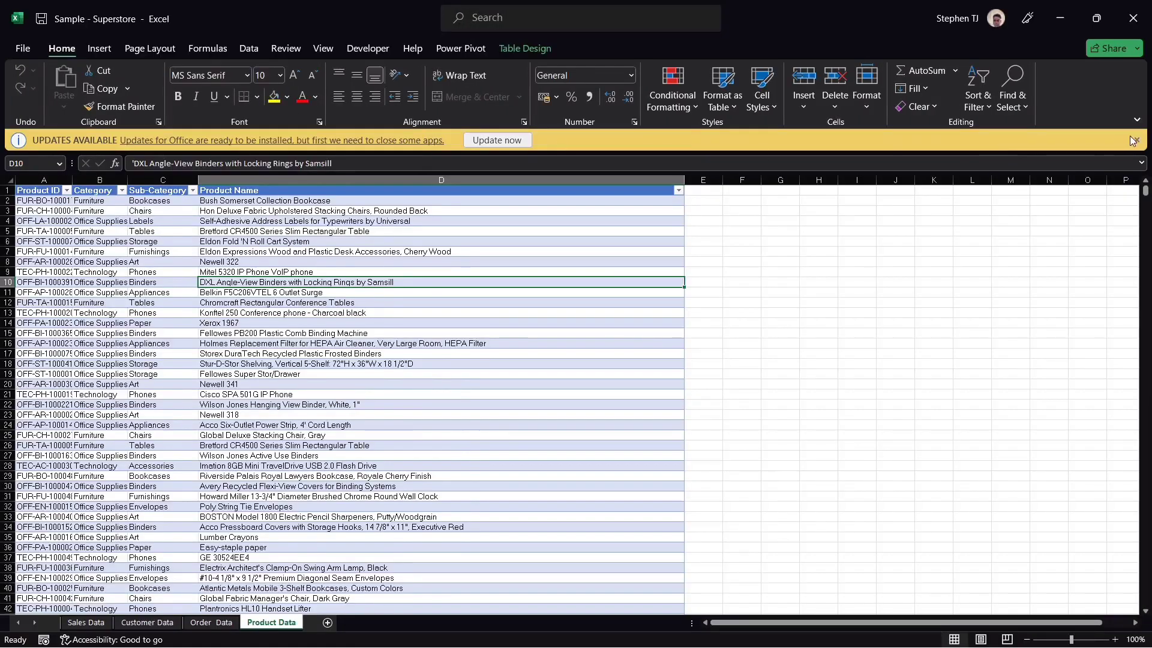
pyautogui.click(1133, 140)
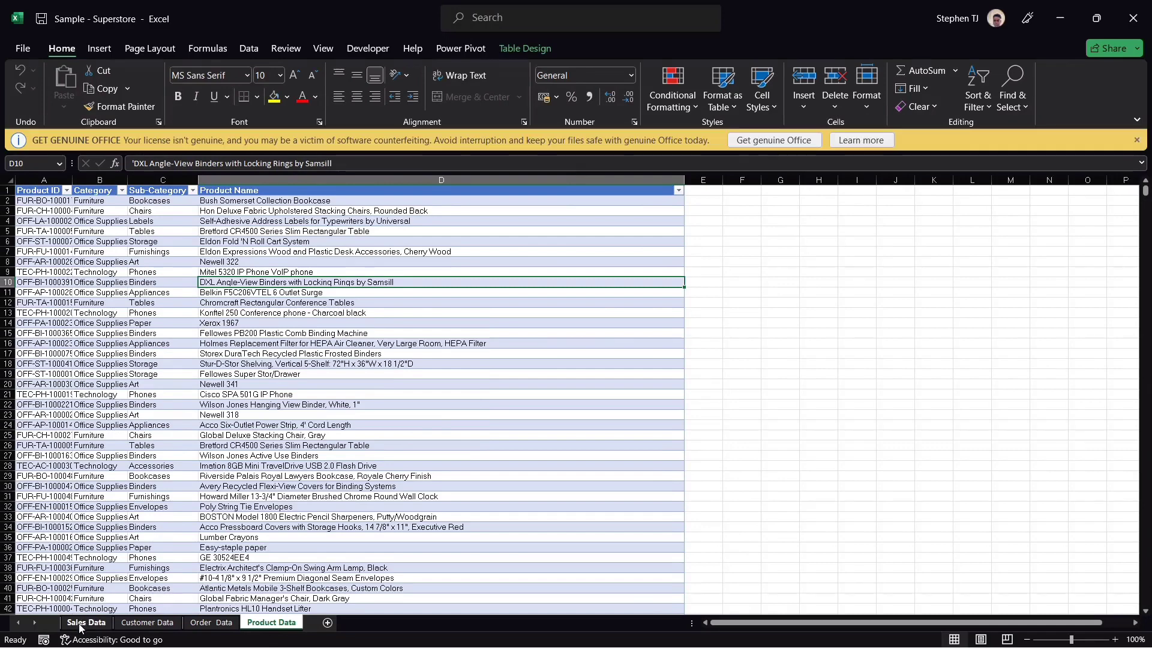
# Step: Examine the columns of the Sales Data, Customer Data and Order Data sheets and check the table names of the order and customer data
pyautogui.click(81, 624)
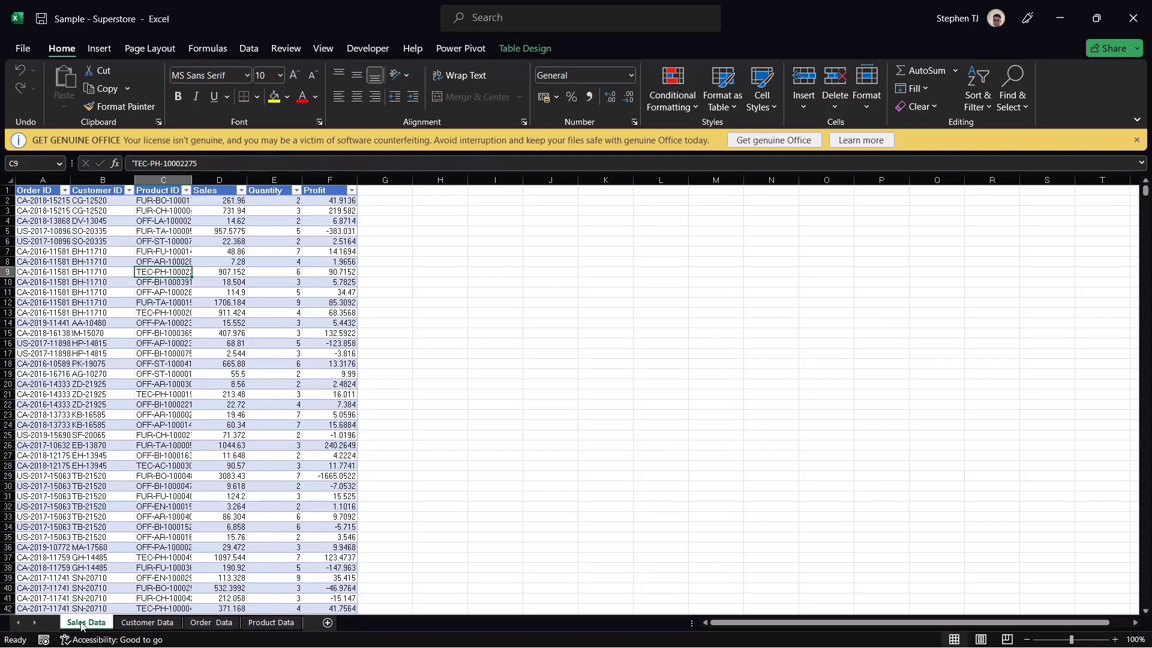
pyautogui.click(146, 624)
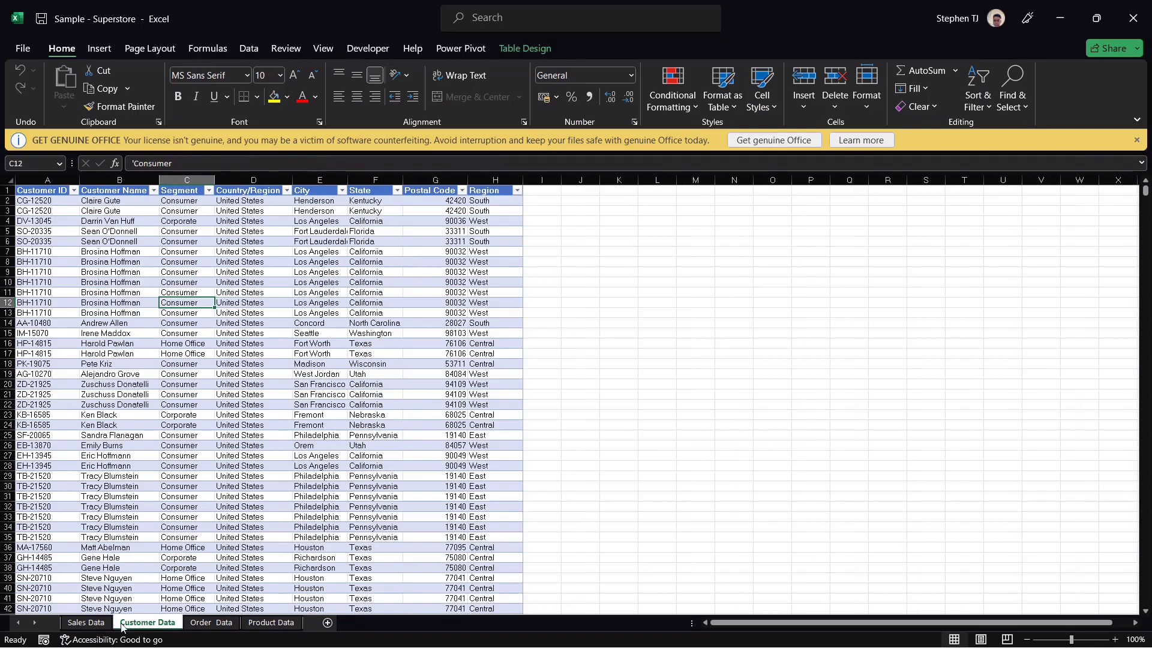
pyautogui.click(204, 625)
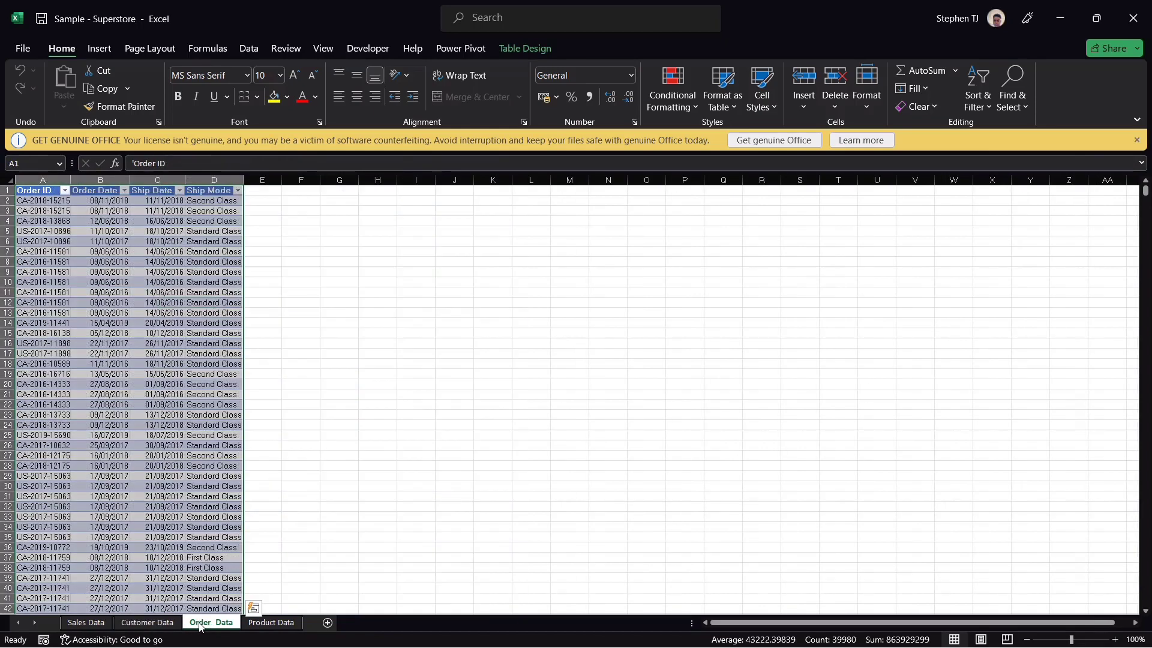
pyautogui.click(200, 506)
pyautogui.click(124, 271)
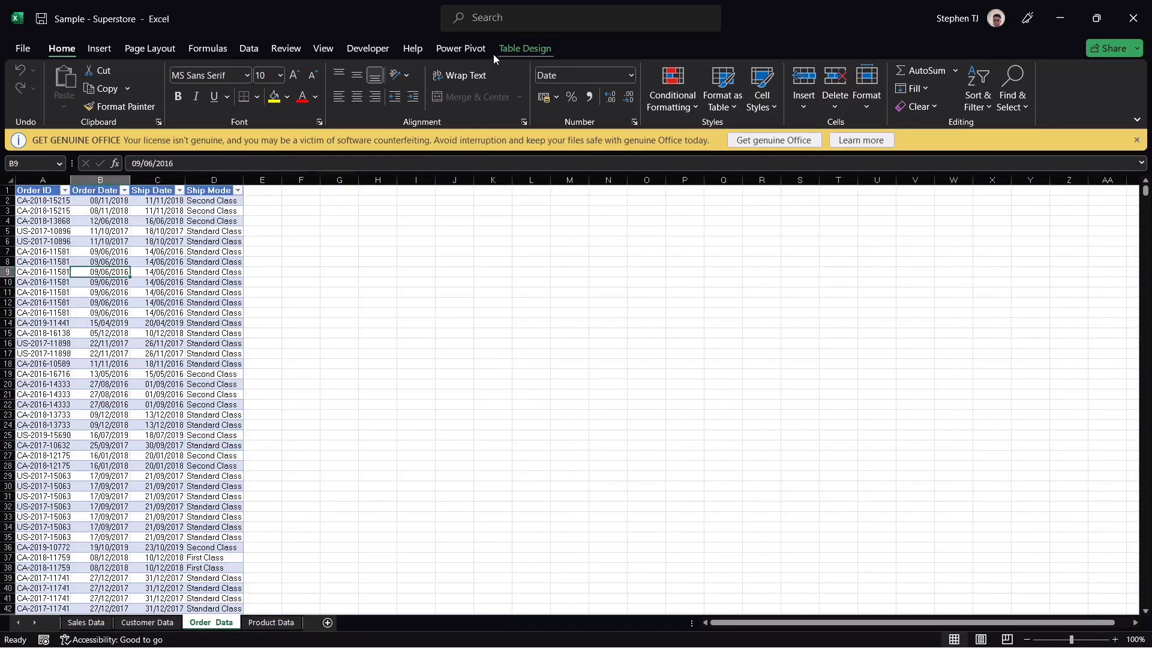
pyautogui.click(535, 49)
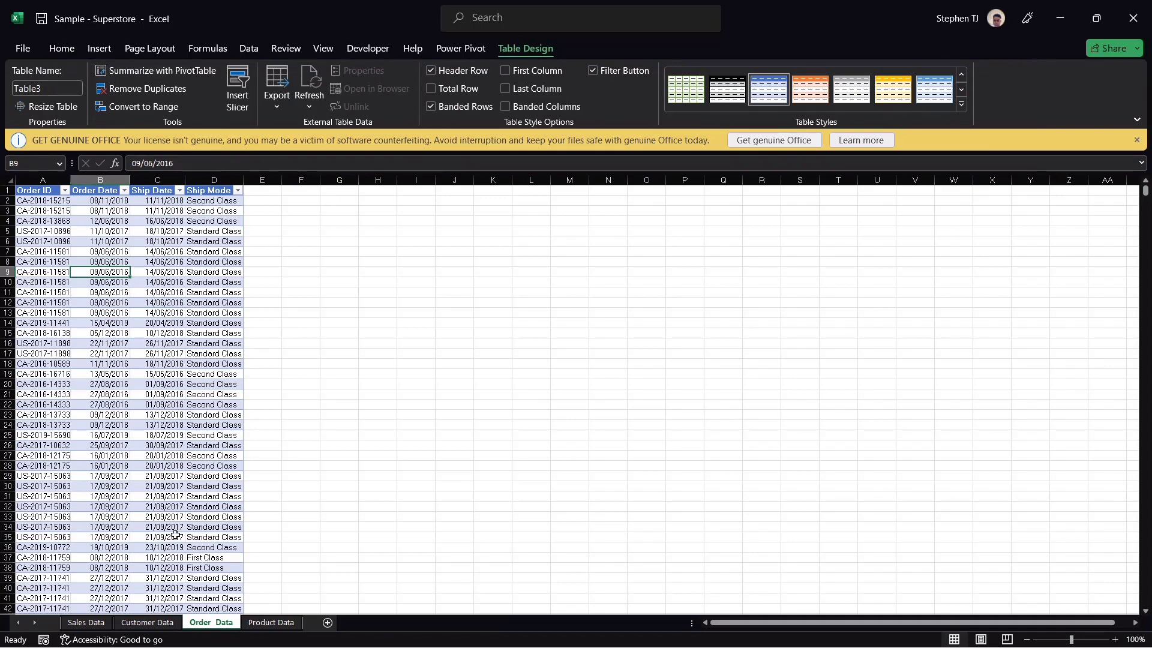
pyautogui.click(147, 622)
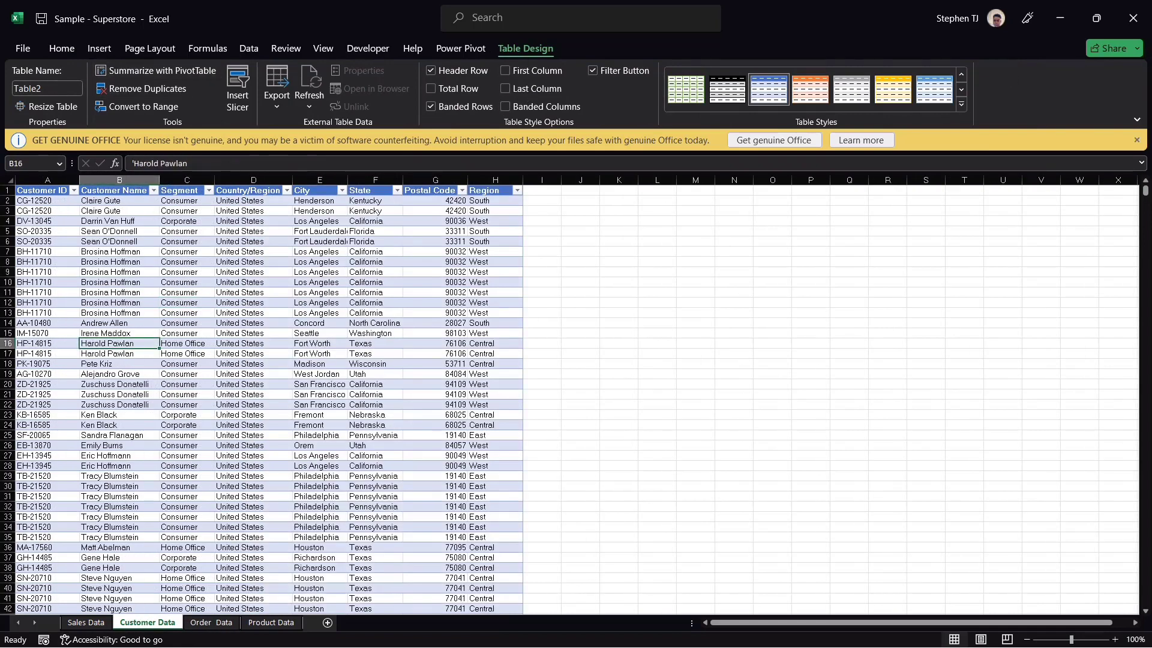
# Step: Close the workbook and Task Manager and switch back to Power BI Desktop
pyautogui.click(1131, 21)
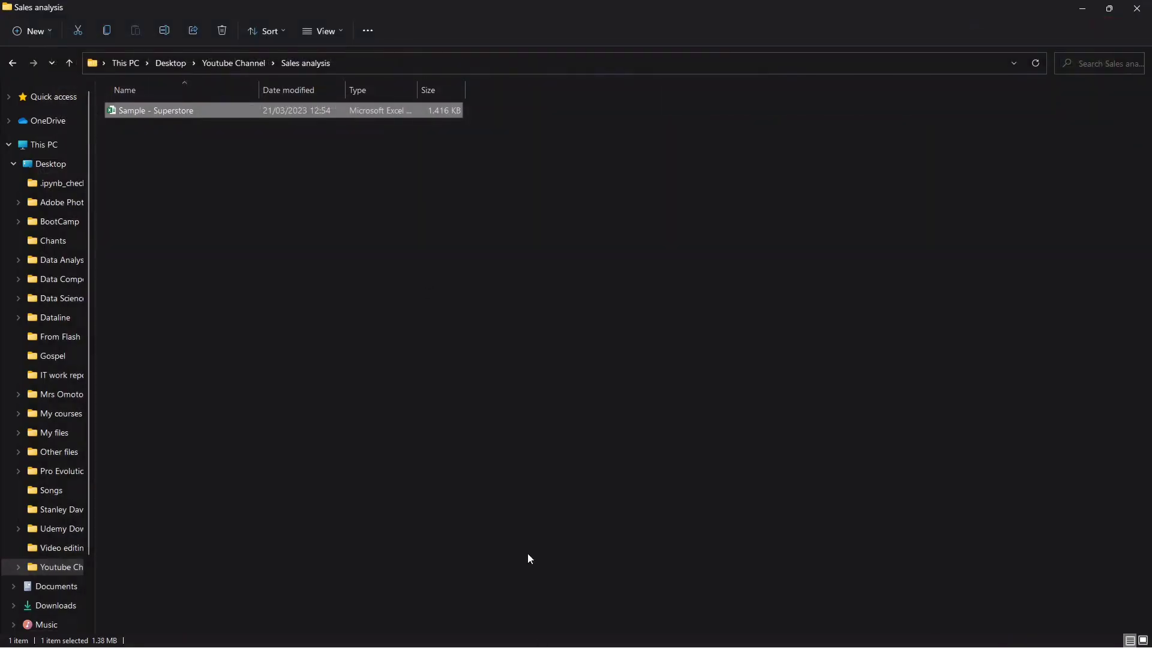
pyautogui.click(670, 453)
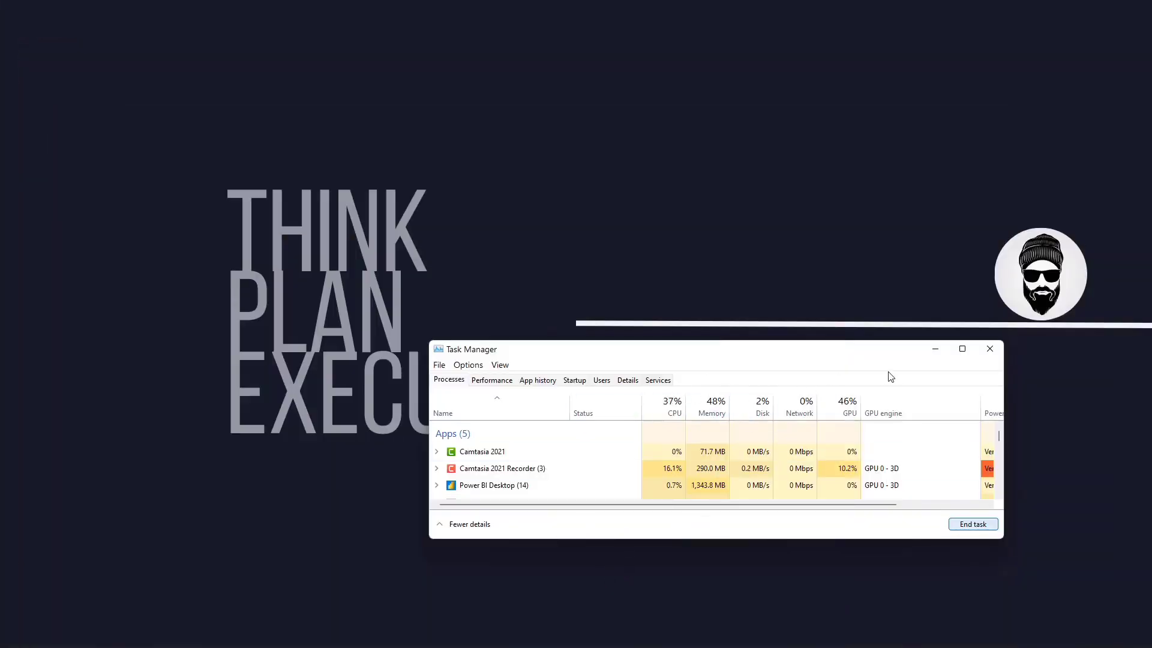
pyautogui.click(990, 349)
pyautogui.moveTo(588, 642)
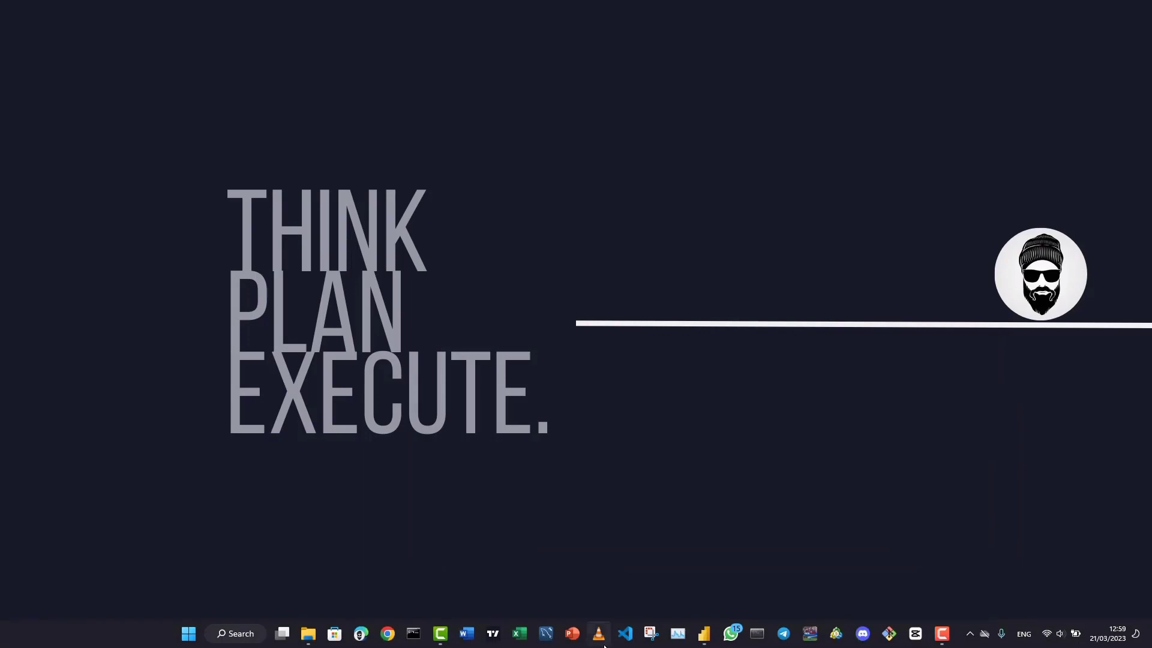
pyautogui.click(703, 632)
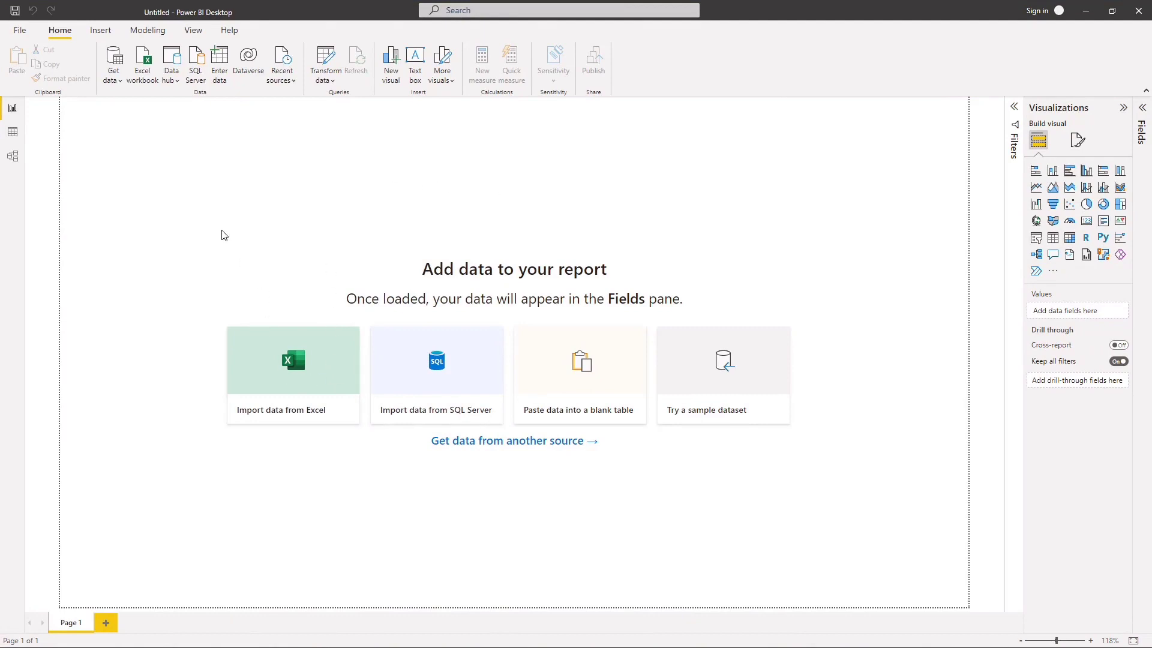
# Step: Choose the Sample - Superstore Excel workbook as the data source to import into the report
pyautogui.click(280, 379)
pyautogui.click(293, 181)
pyautogui.click(477, 384)
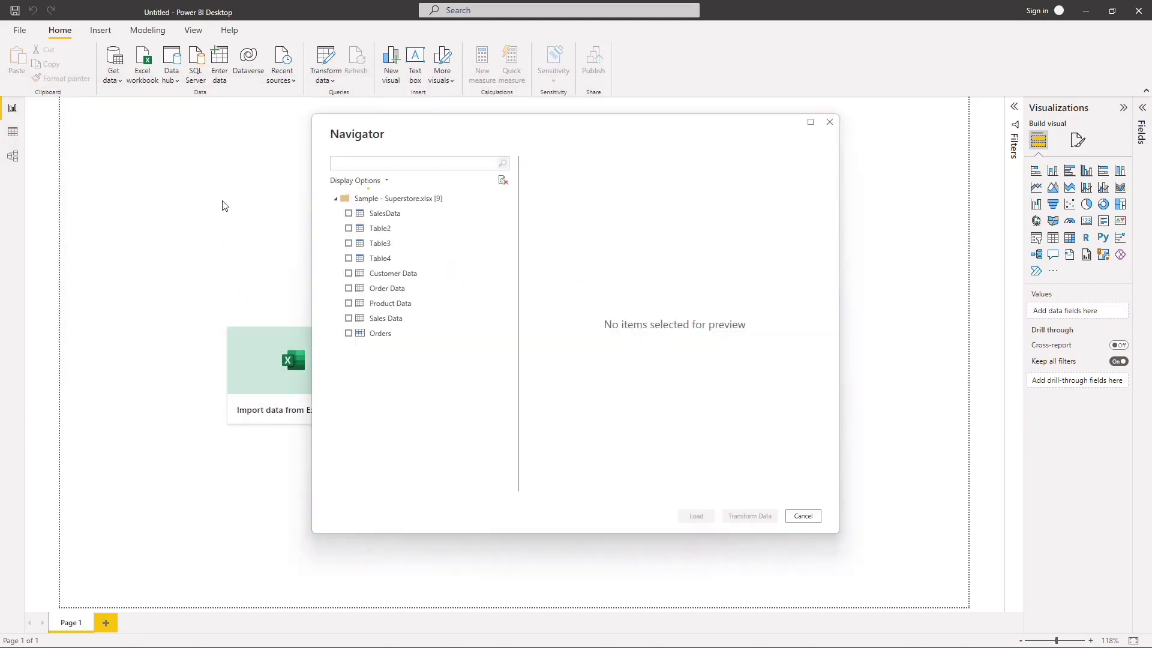
# Step: Compare the previews of the SalesData table and the Sales Data sheet, and preview Table2
pyautogui.click(395, 217)
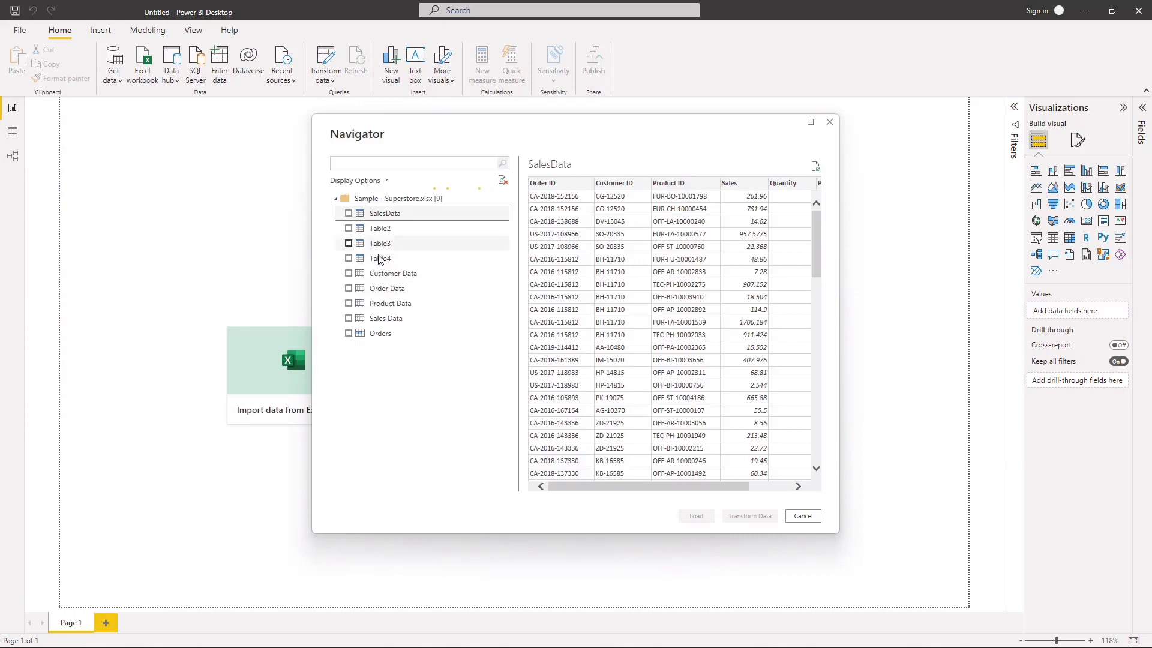
pyautogui.click(387, 320)
pyautogui.click(396, 214)
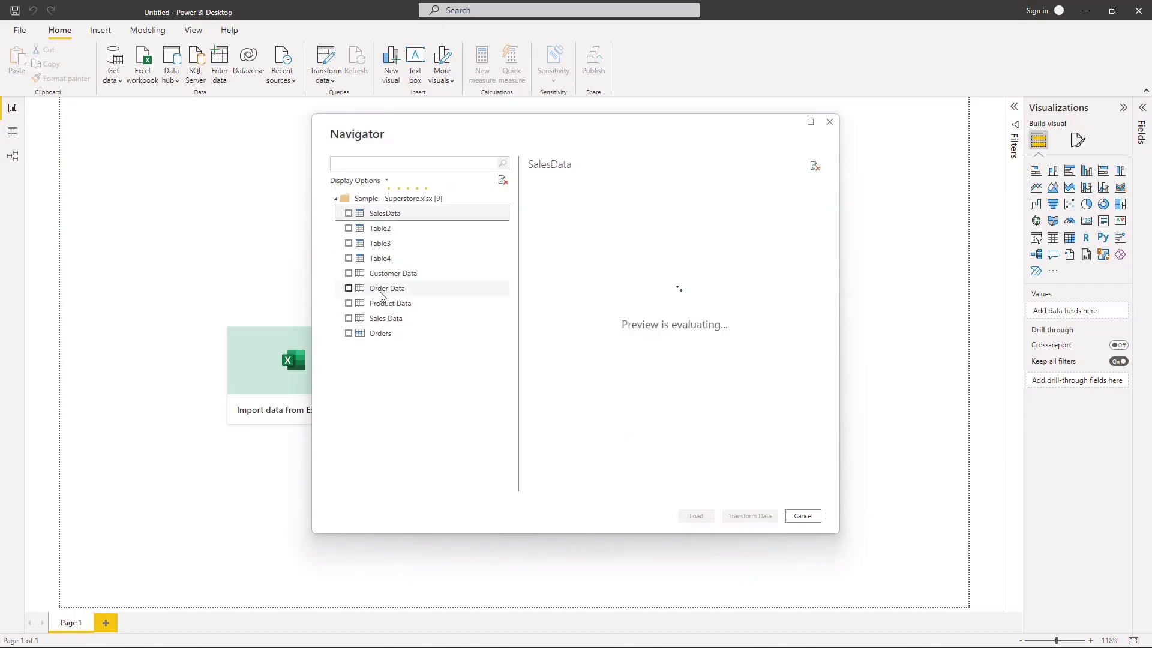
pyautogui.click(399, 320)
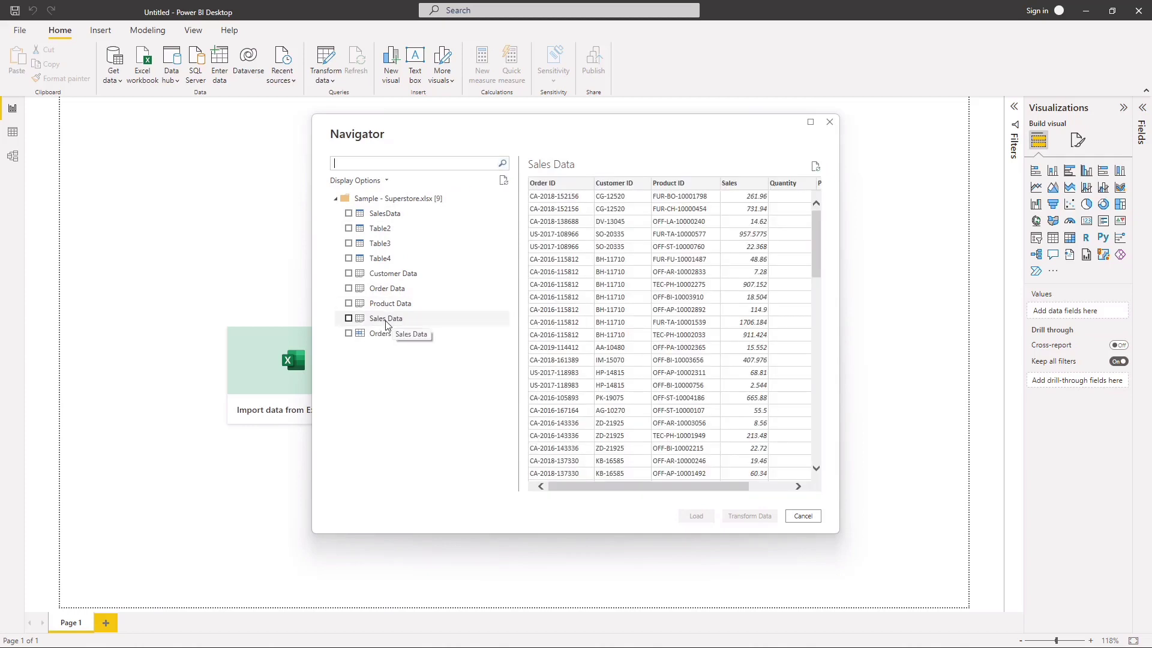
pyautogui.click(399, 216)
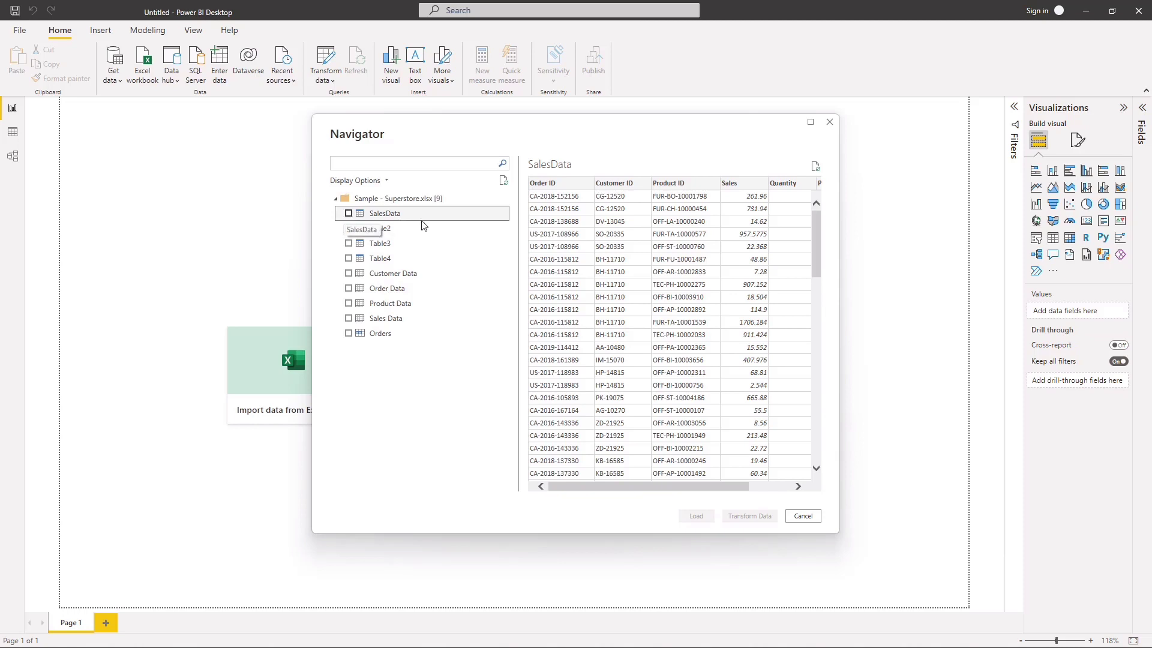
pyautogui.click(384, 231)
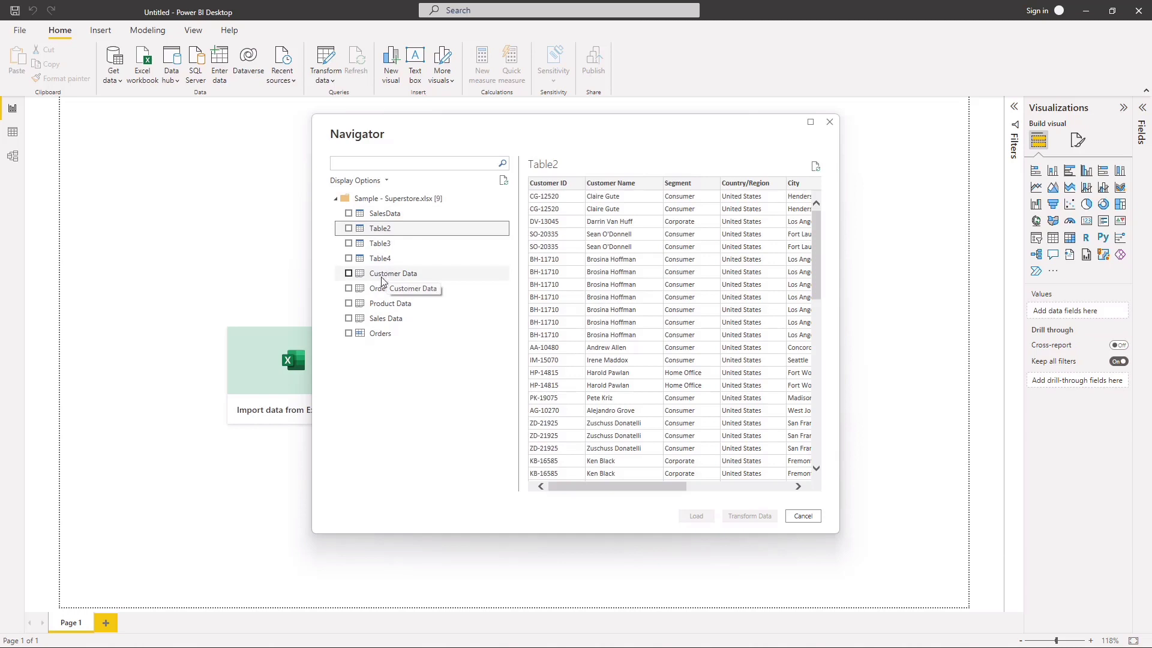
# Step: Select SalesData, Table2, Table3 and Table4 for import and open them in the Power Query Editor for transformation
pyautogui.click(349, 214)
pyautogui.click(349, 228)
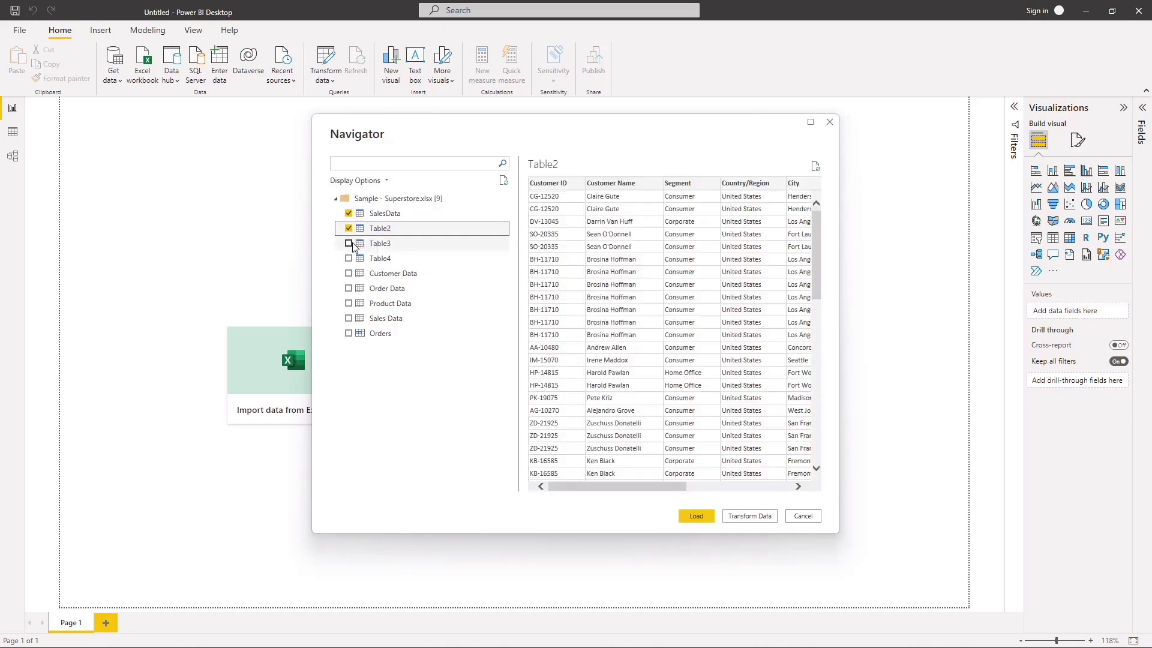
pyautogui.click(348, 243)
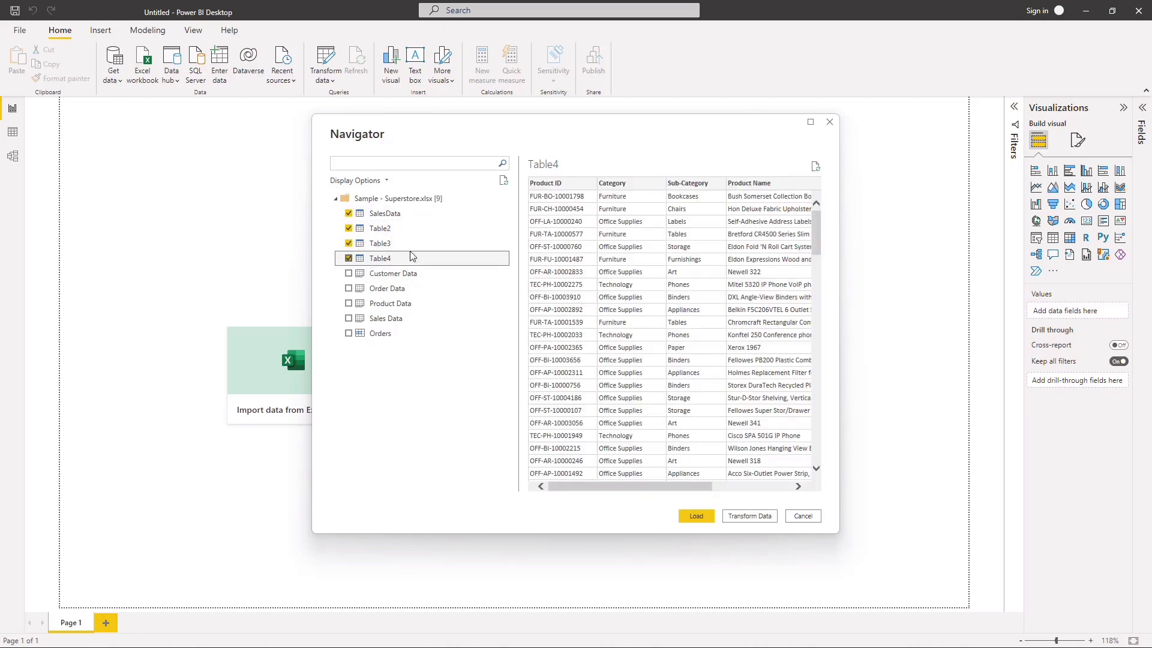
pyautogui.click(750, 517)
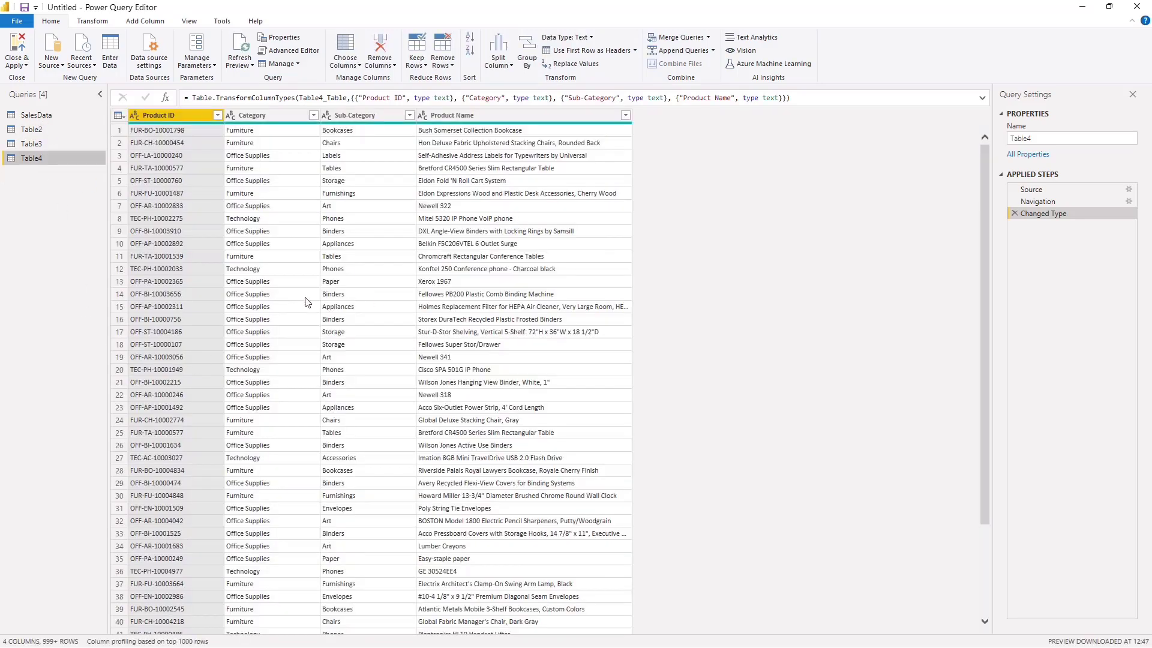
# Step: Check the Table3 and SalesData queries and rename the Table2 query as Customers
pyautogui.click(44, 142)
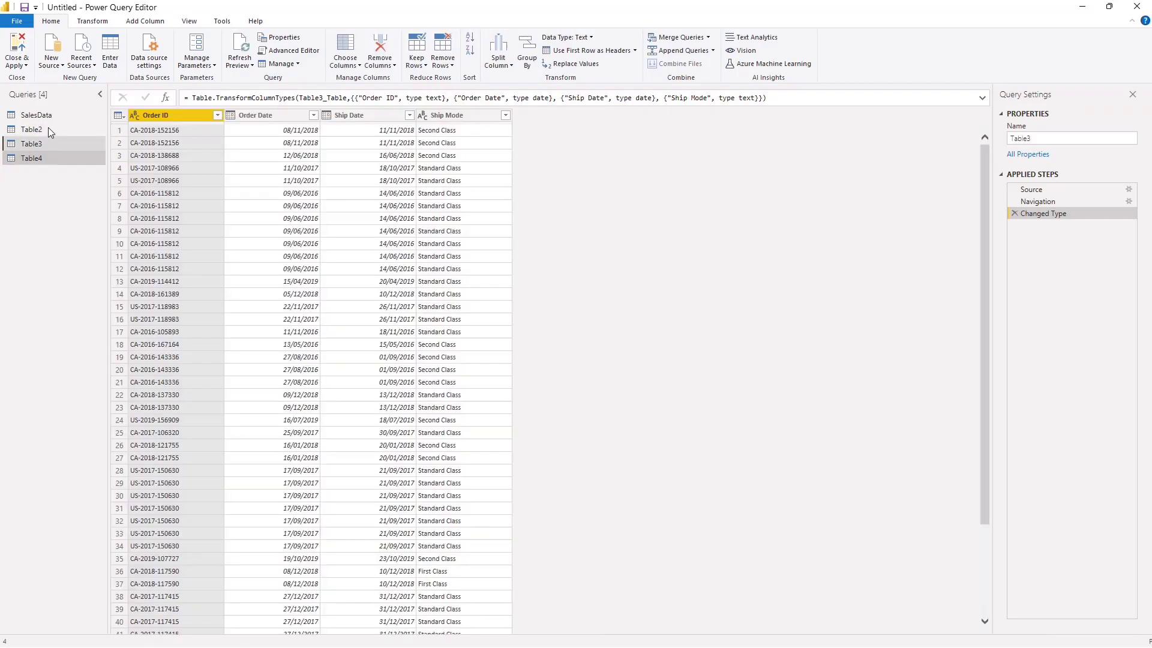
pyautogui.click(49, 114)
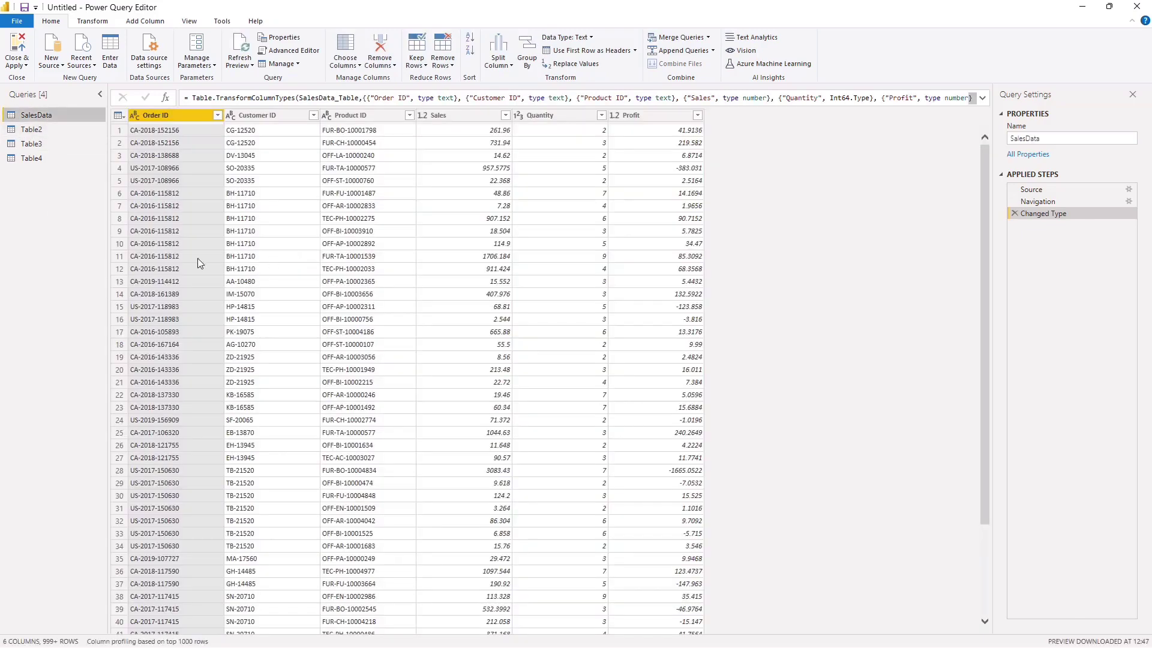
pyautogui.click(49, 128)
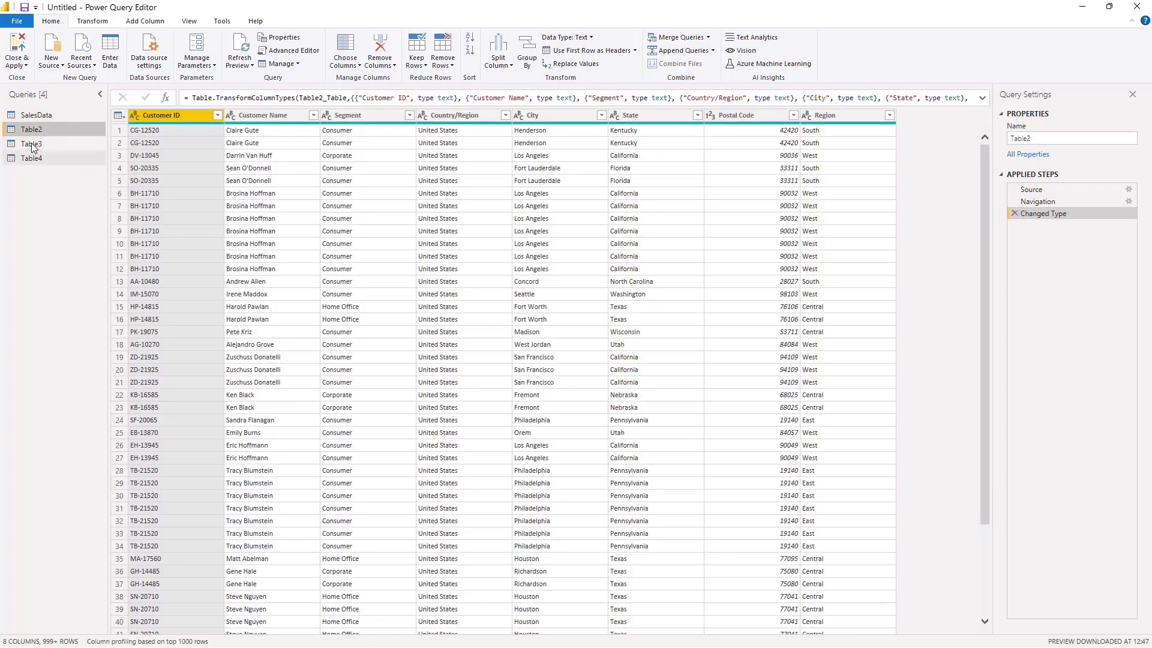
pyautogui.doubleClick(72, 131)
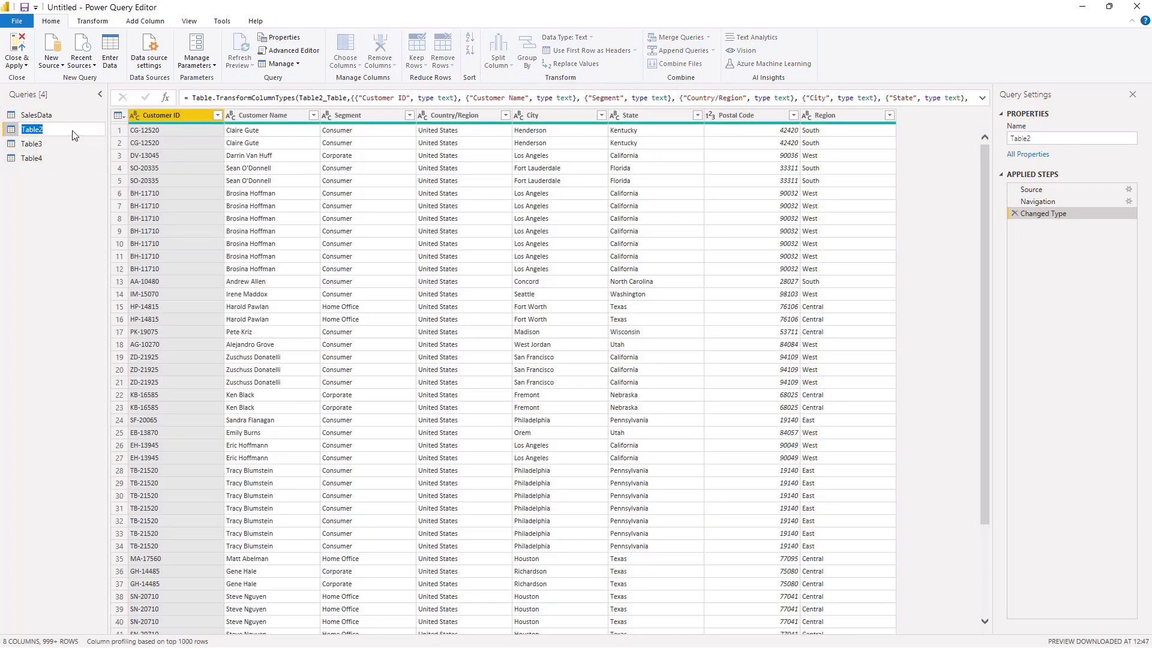
pyautogui.press('BackSpace')
pyautogui.press('Return')
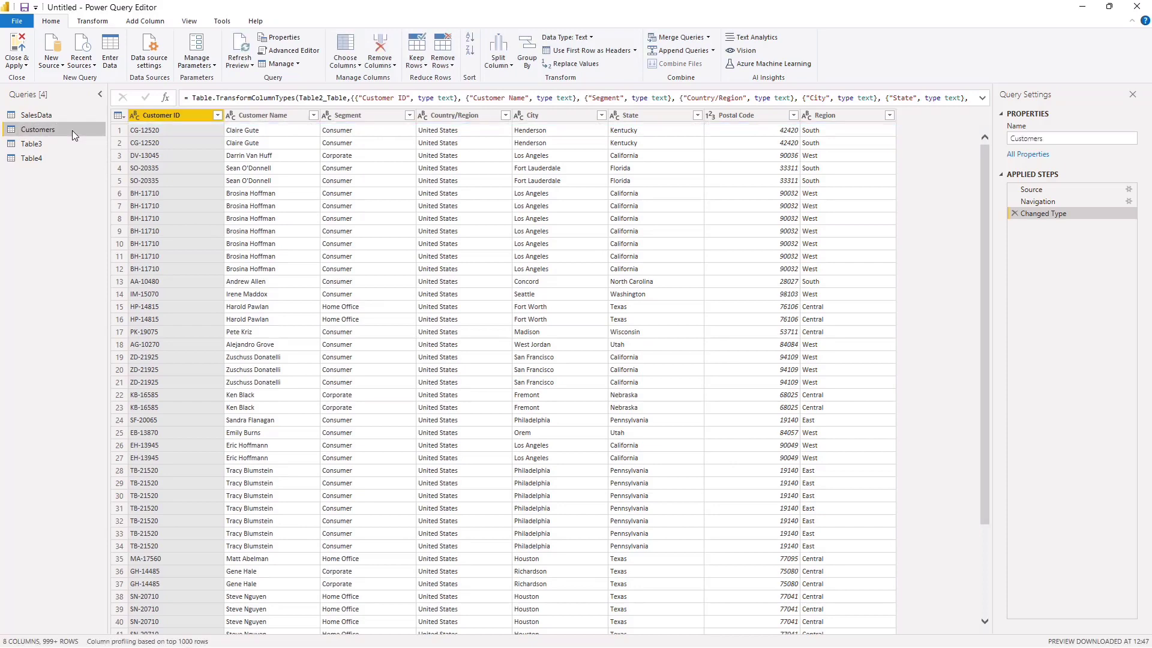
# Step: Rename the Table3 query as Orders
pyautogui.click(58, 145)
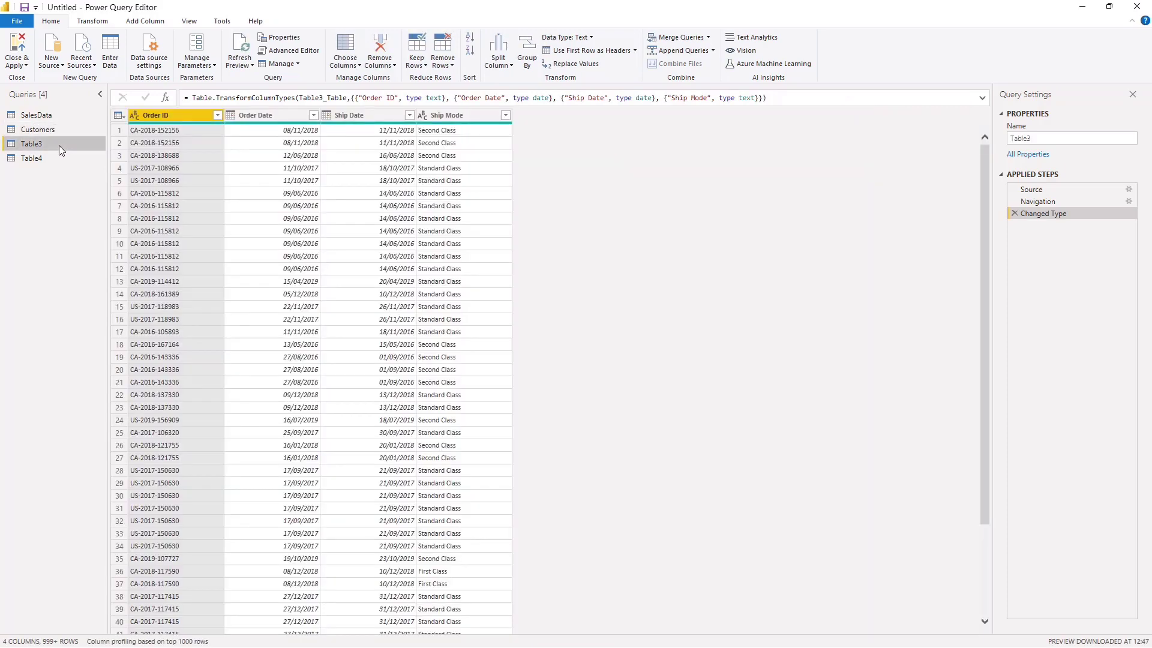
pyautogui.doubleClick(58, 145)
pyautogui.press('BackSpace')
pyautogui.write('Orders')
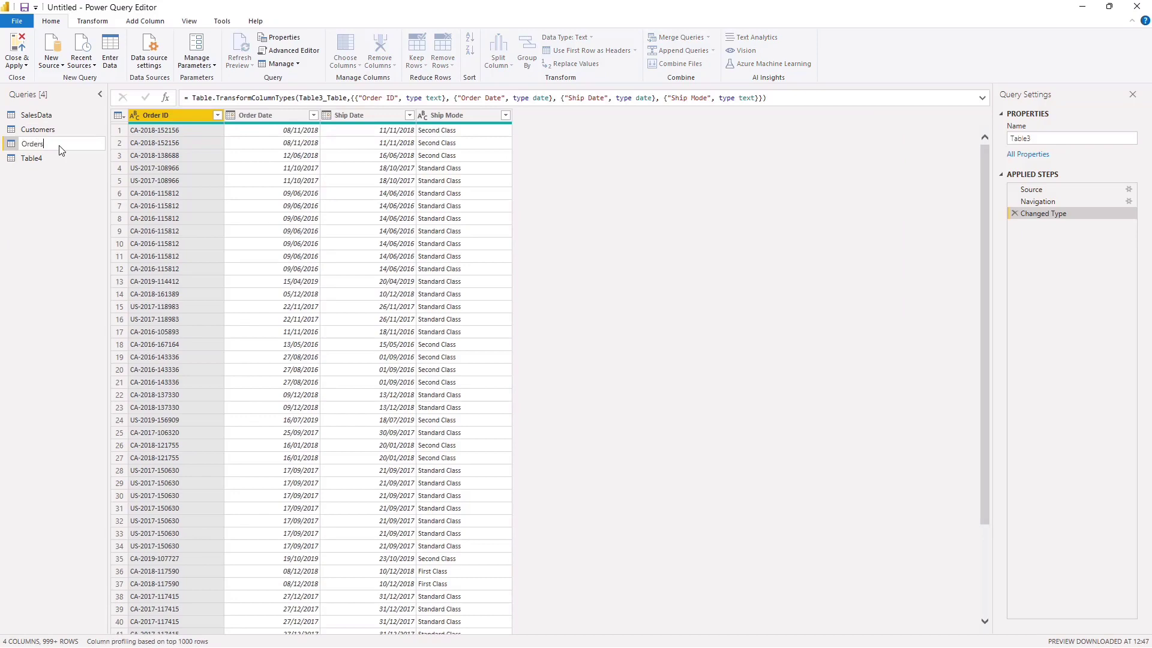
pyautogui.press('Return')
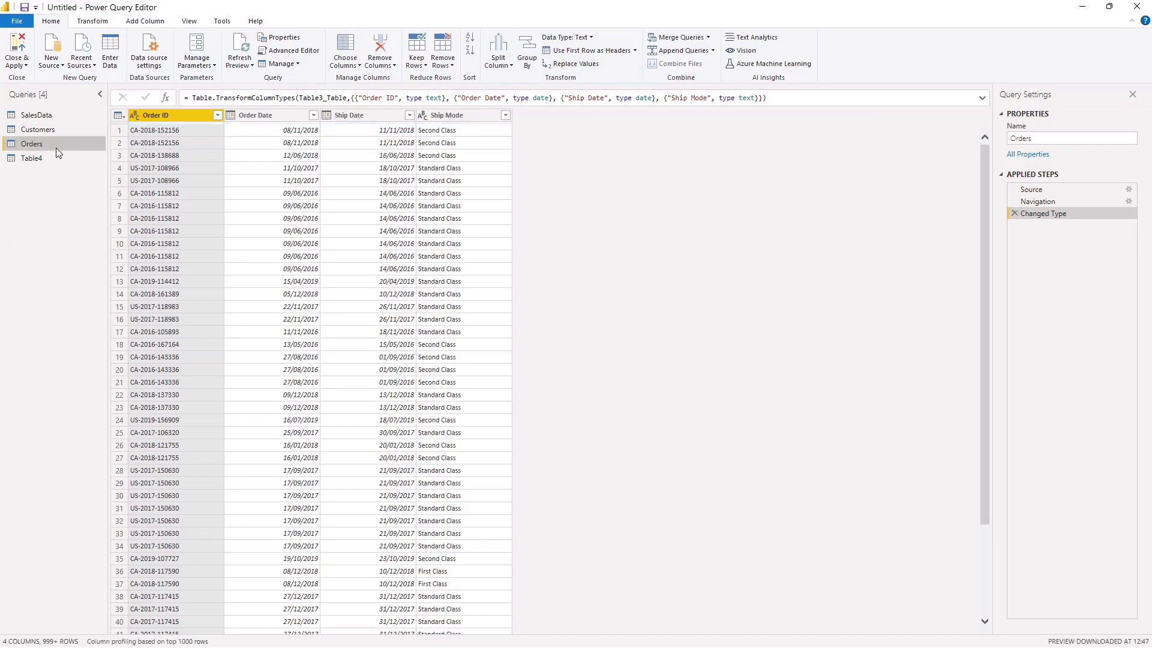
# Step: Rename the Table4 query as Products
pyautogui.click(53, 154)
pyautogui.doubleClick(52, 156)
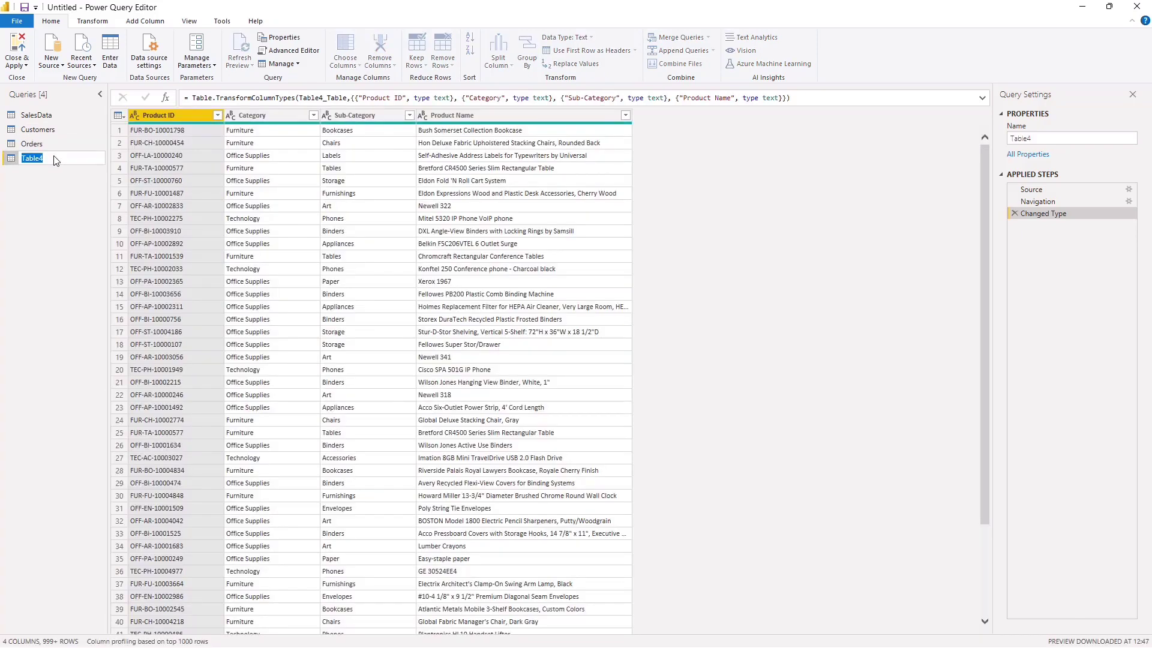
pyautogui.press('BackSpace')
pyautogui.press('Return')
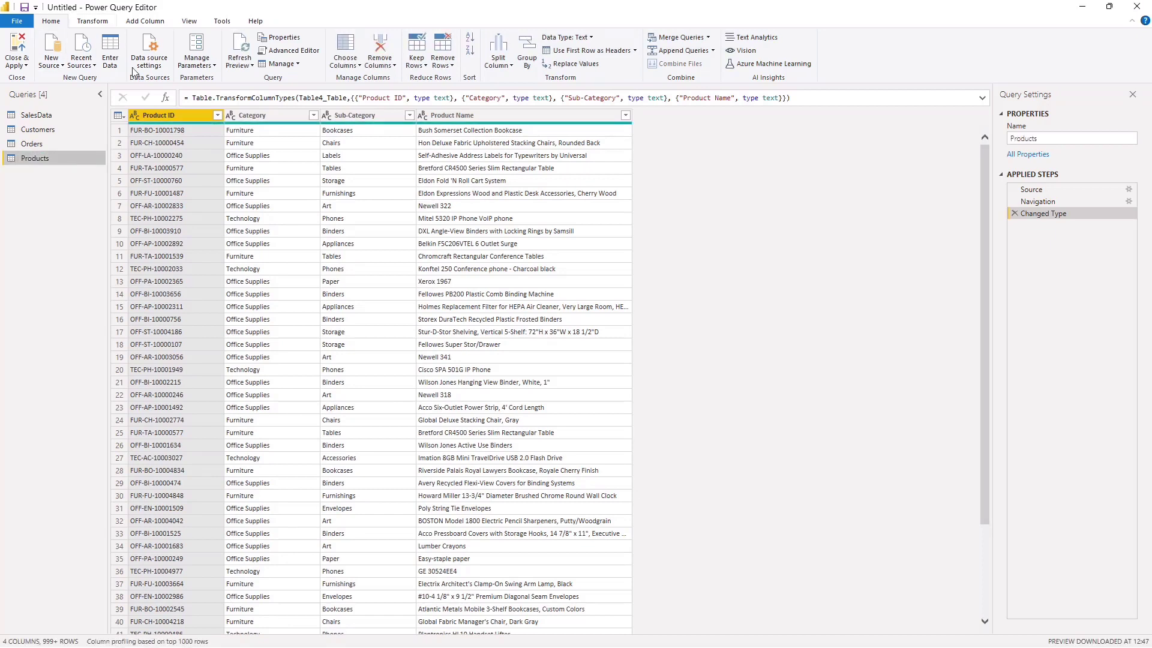
# Step: Load the complete list of Segment values in the Customers query and apply the filter with all segments kept
pyautogui.click(34, 116)
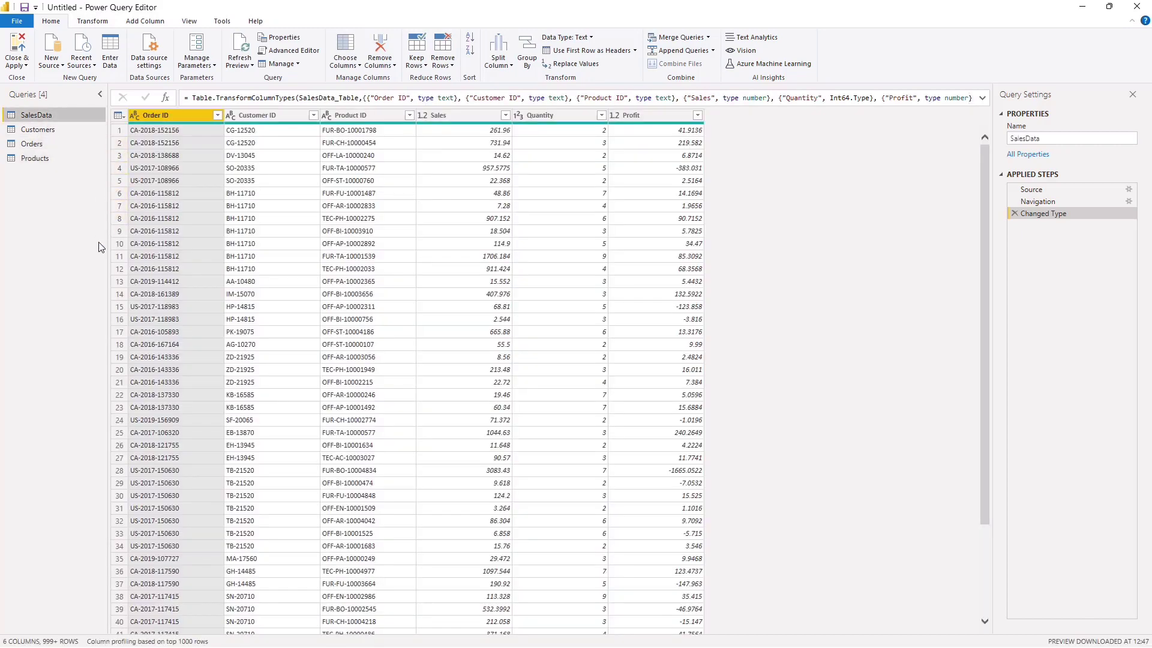
pyautogui.click(39, 130)
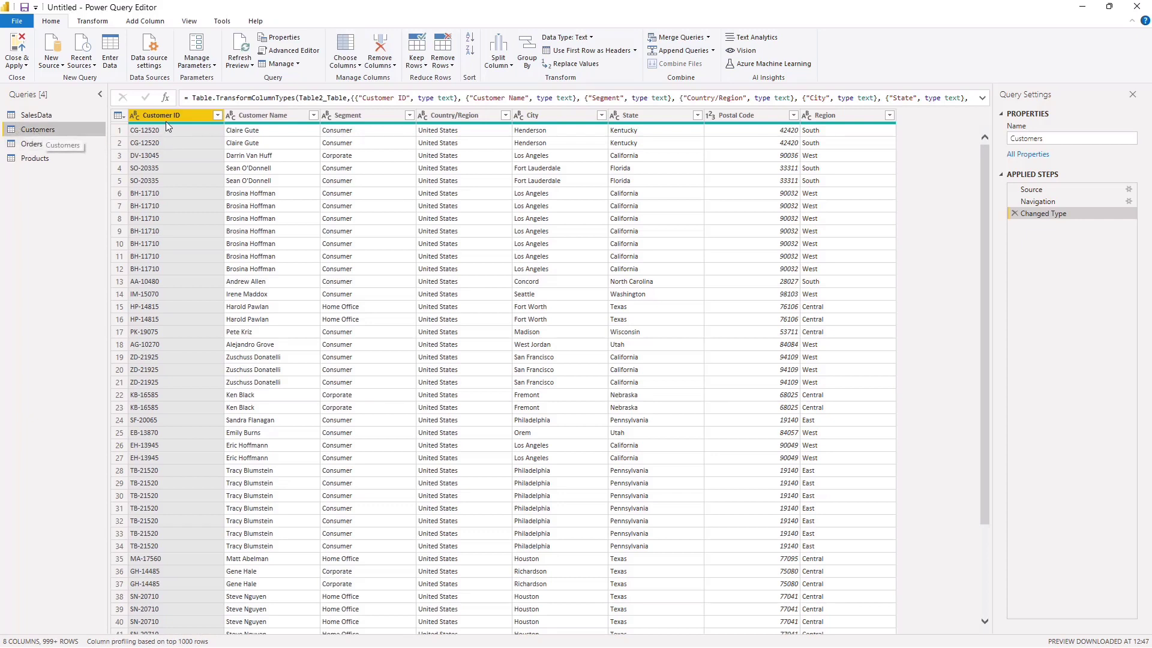
pyautogui.click(264, 116)
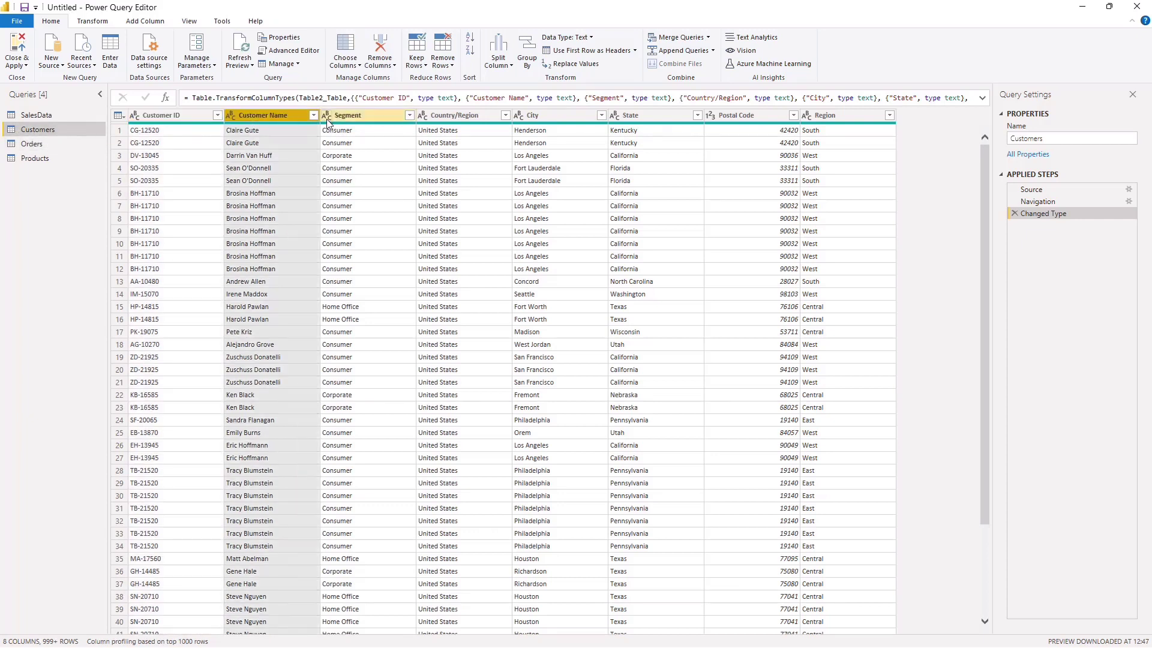
pyautogui.click(343, 118)
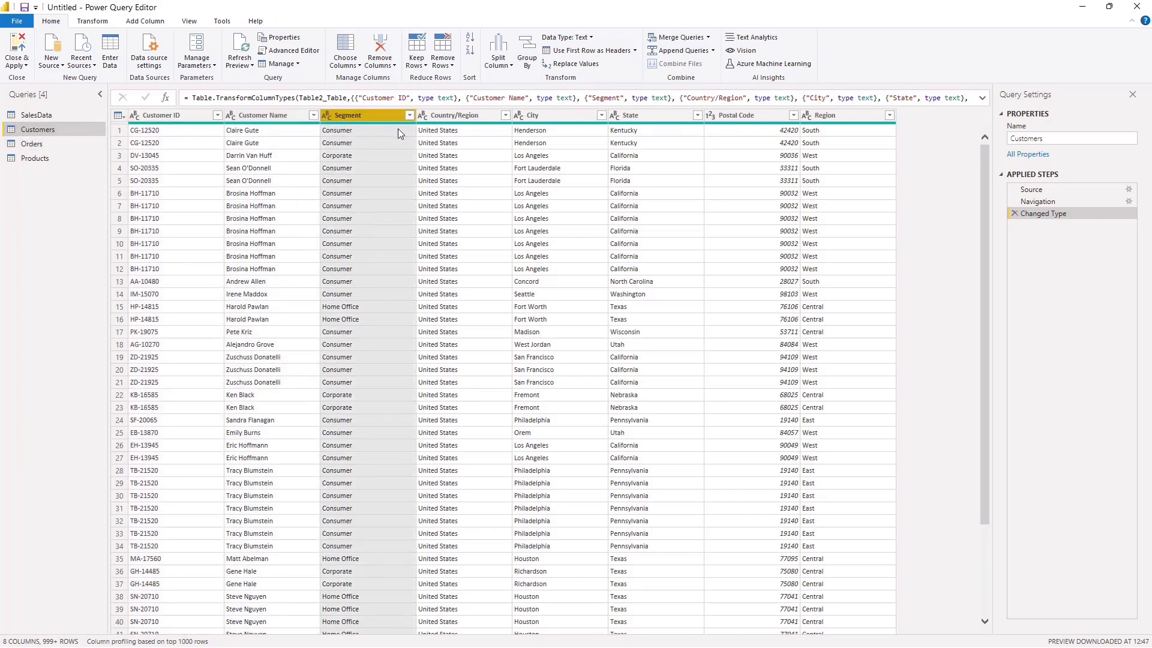
pyautogui.click(410, 117)
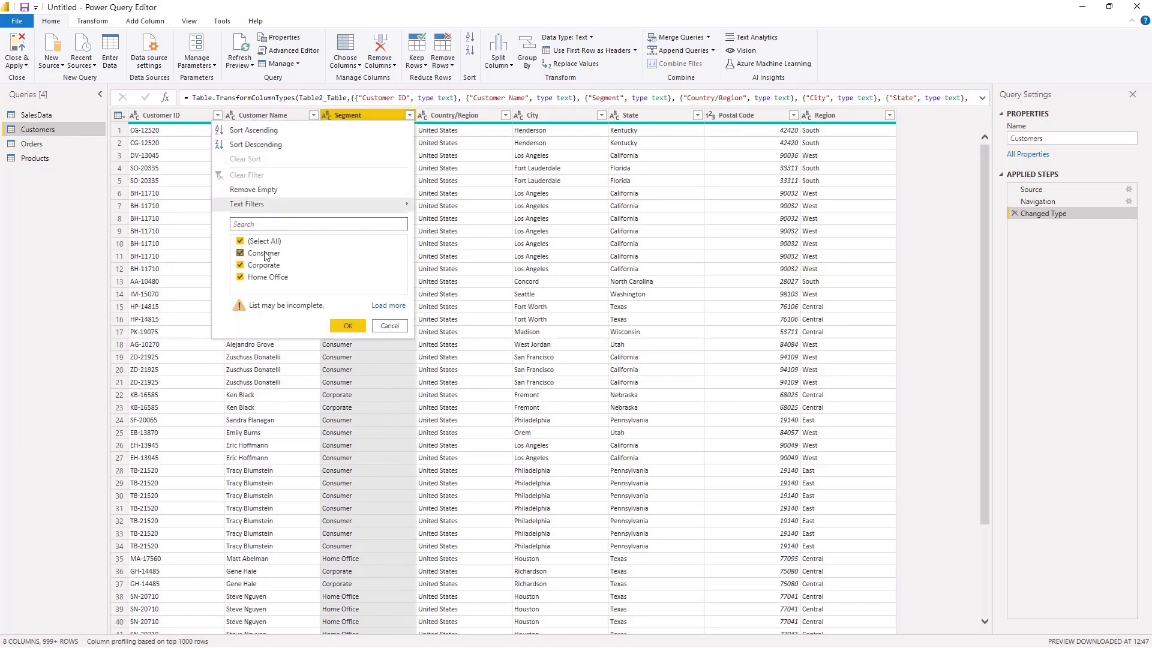
pyautogui.click(389, 305)
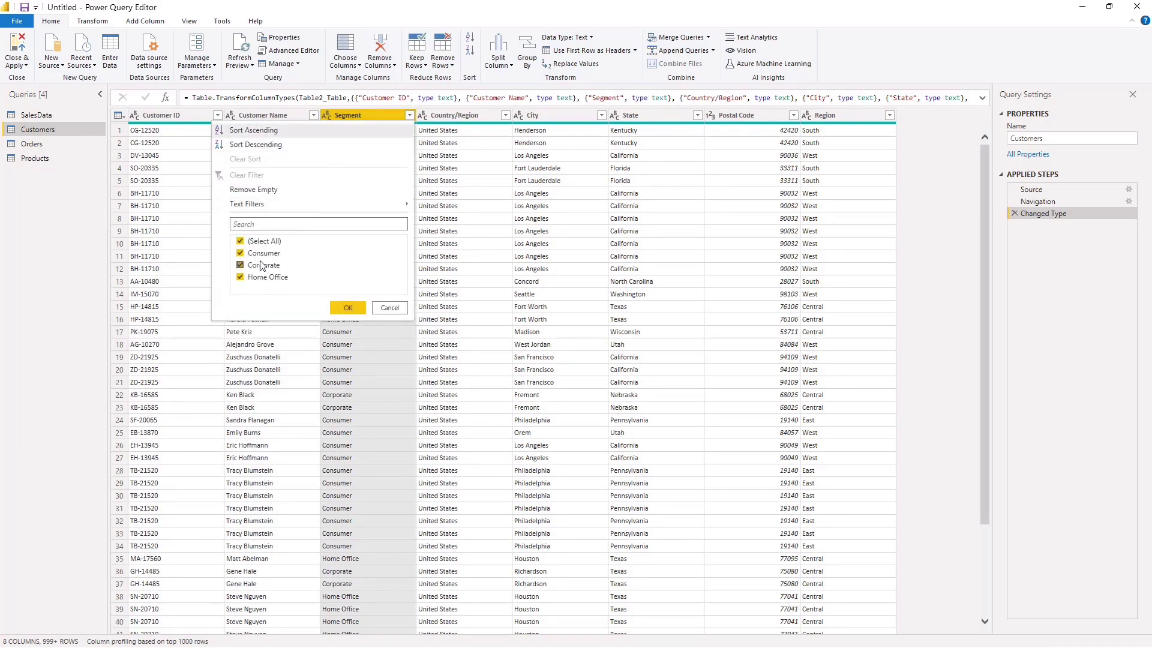
pyautogui.click(347, 307)
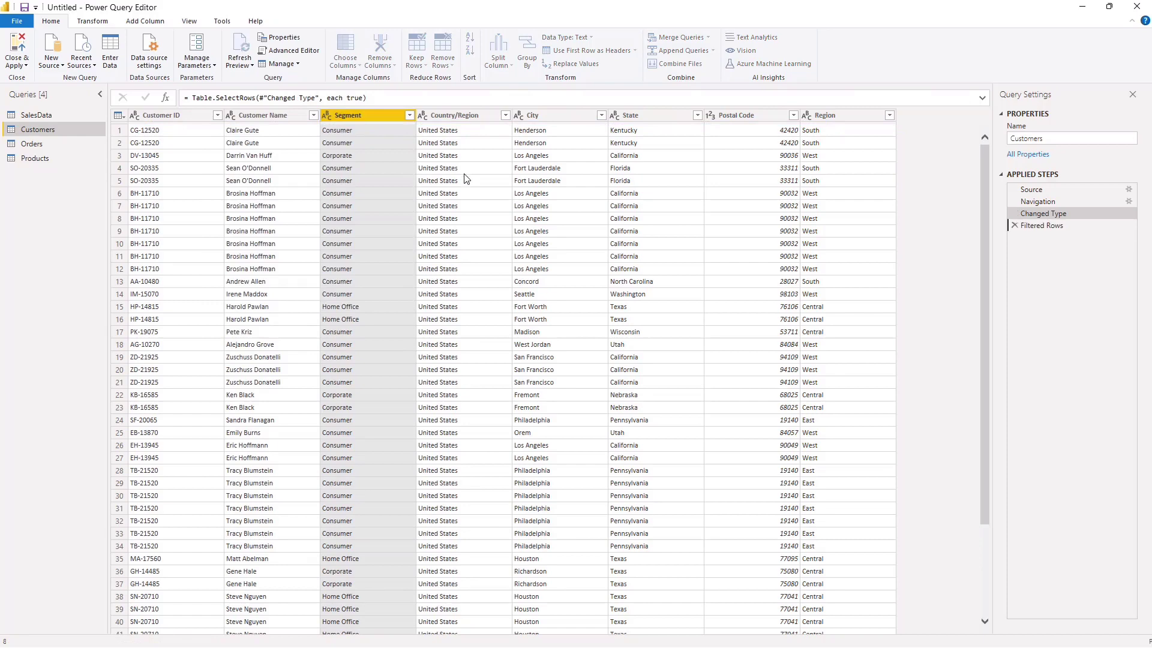
# Step: Check the Country/Region filter values in the Customers query without filtering, and look over the City and State columns
pyautogui.click(503, 114)
pyautogui.click(505, 115)
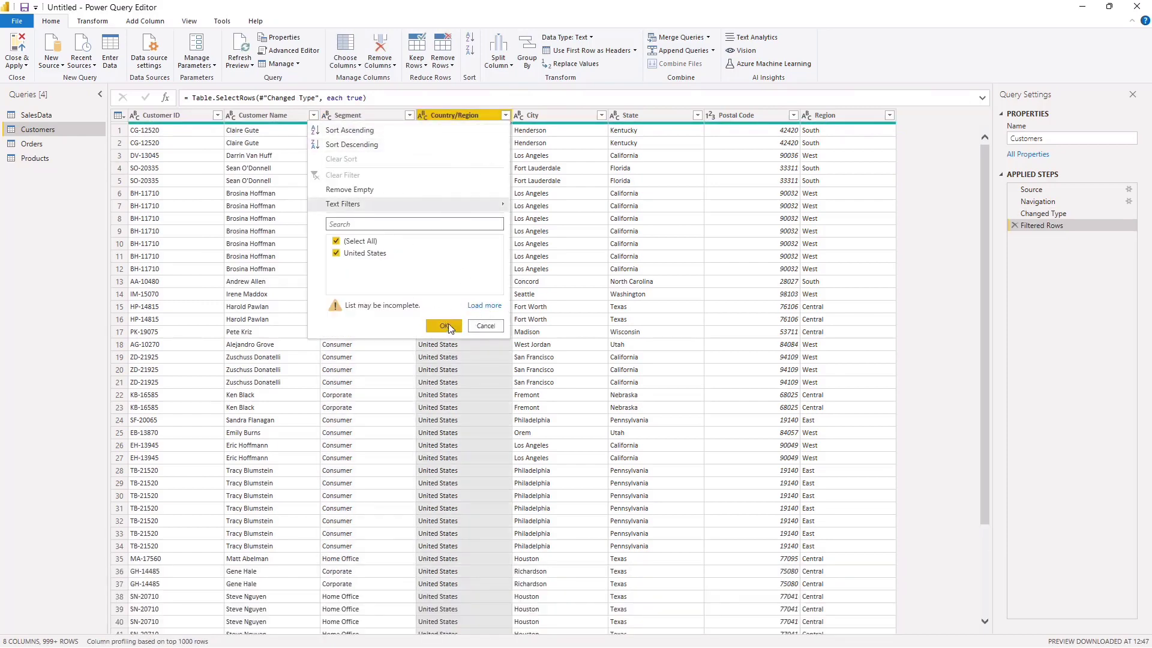
pyautogui.click(485, 327)
pyautogui.click(601, 115)
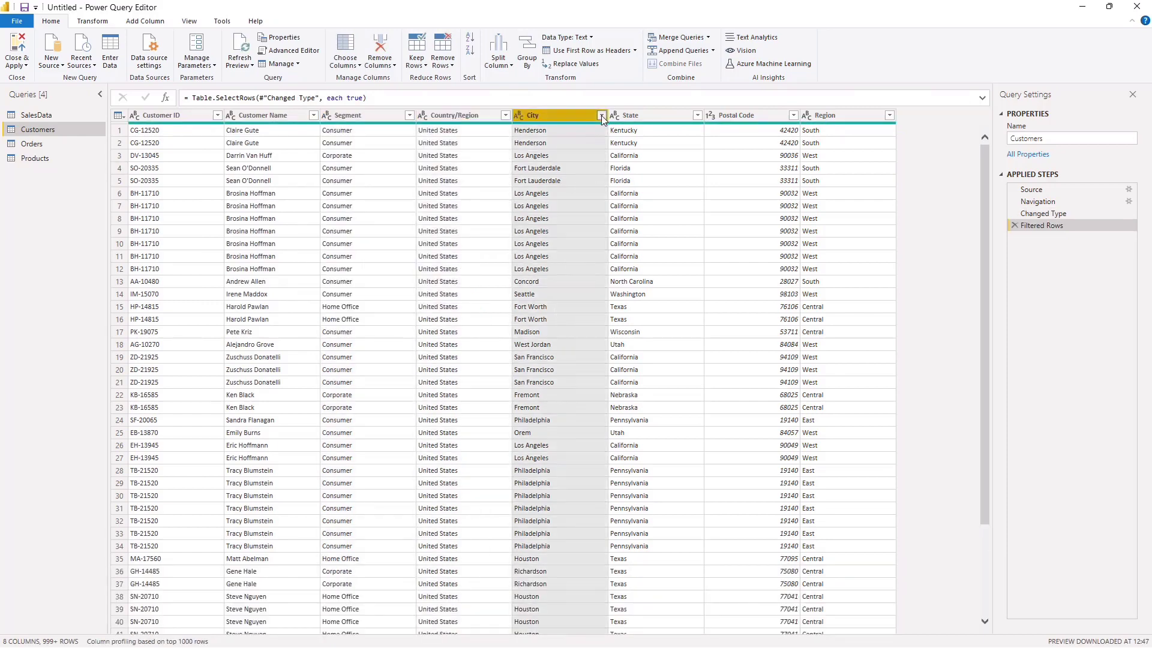
pyautogui.click(648, 174)
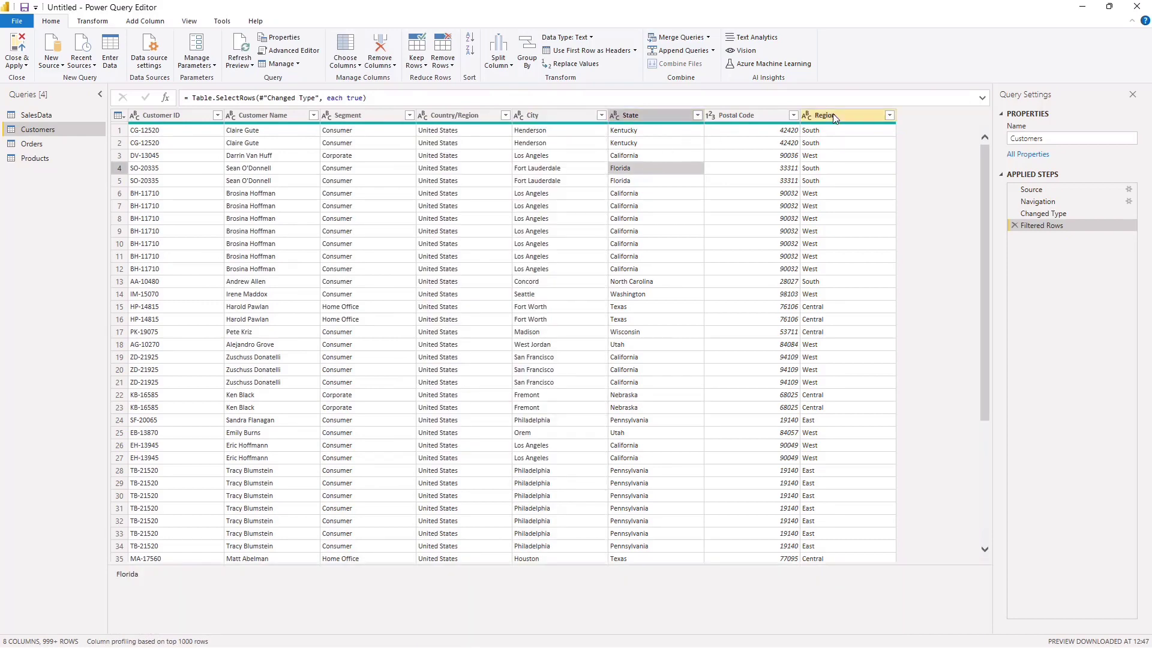
# Step: Review the Order Date and Ship Date columns in Orders and look through the Products, Customers and SalesData queries
pyautogui.click(43, 142)
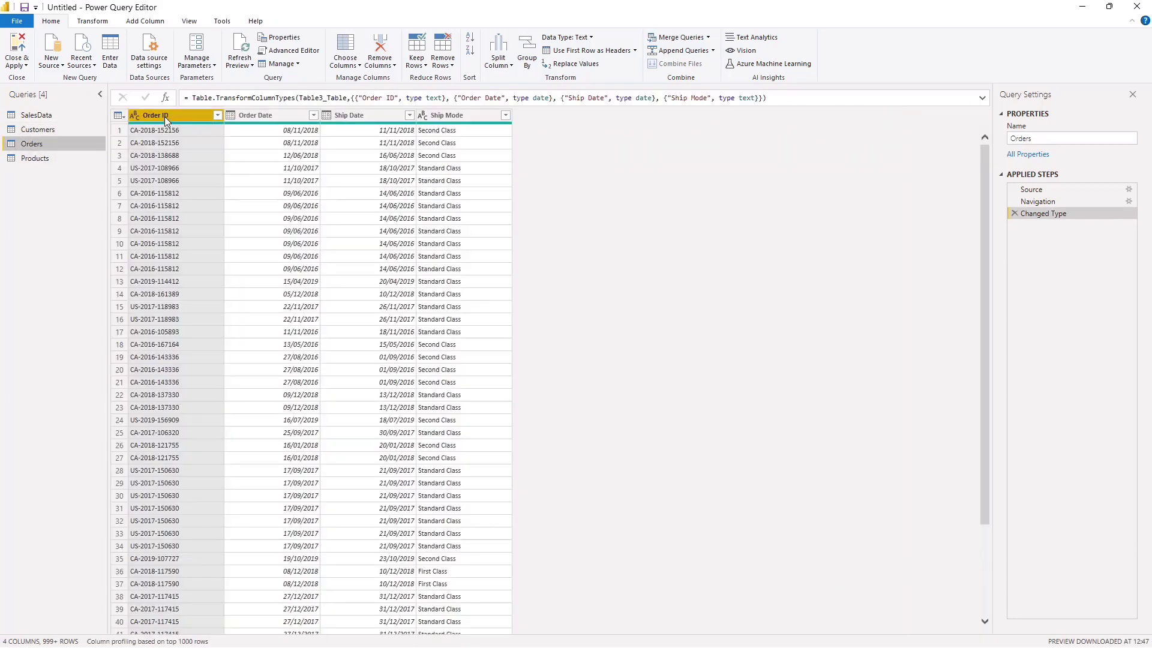
pyautogui.click(271, 116)
pyautogui.click(360, 117)
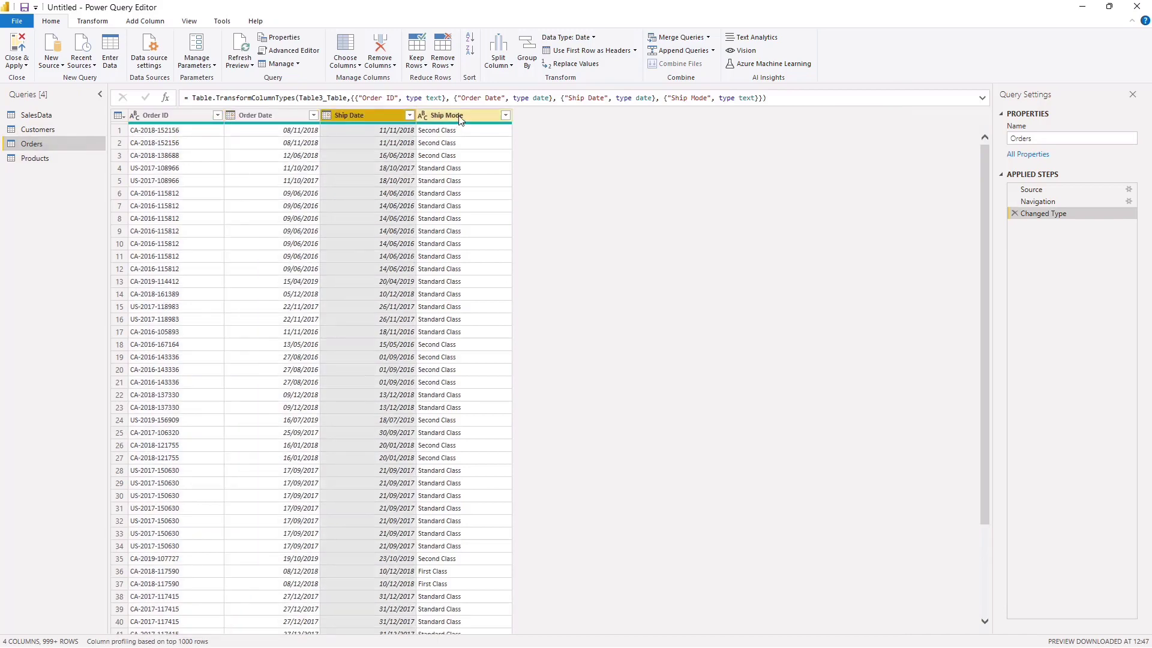
pyautogui.click(37, 158)
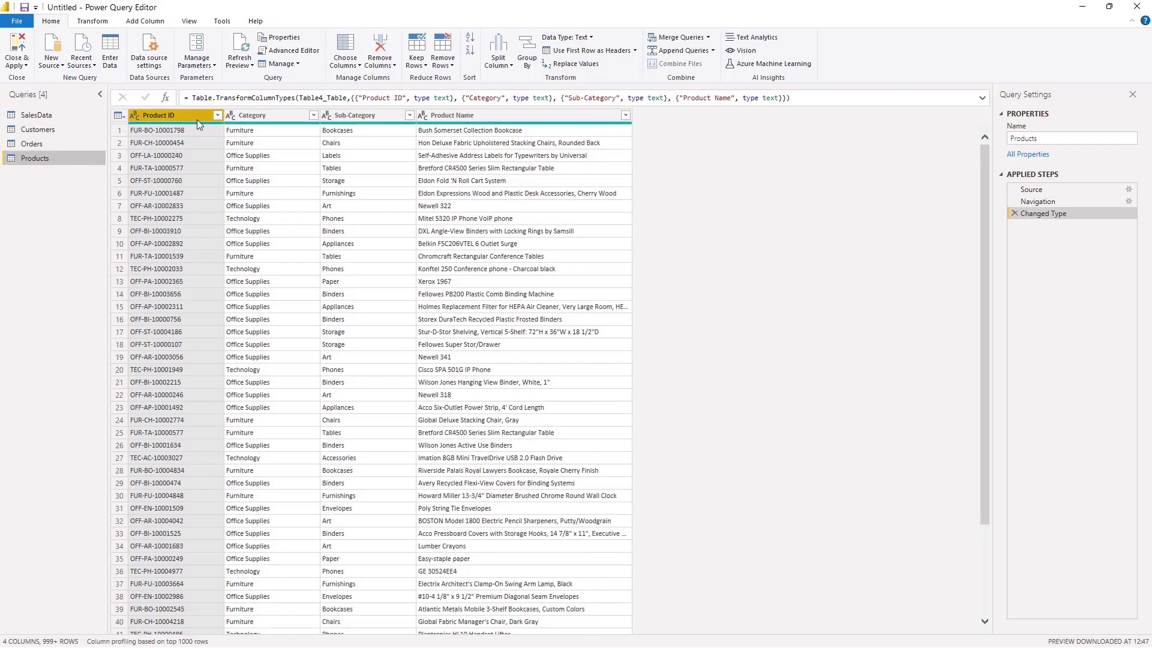
pyautogui.click(53, 114)
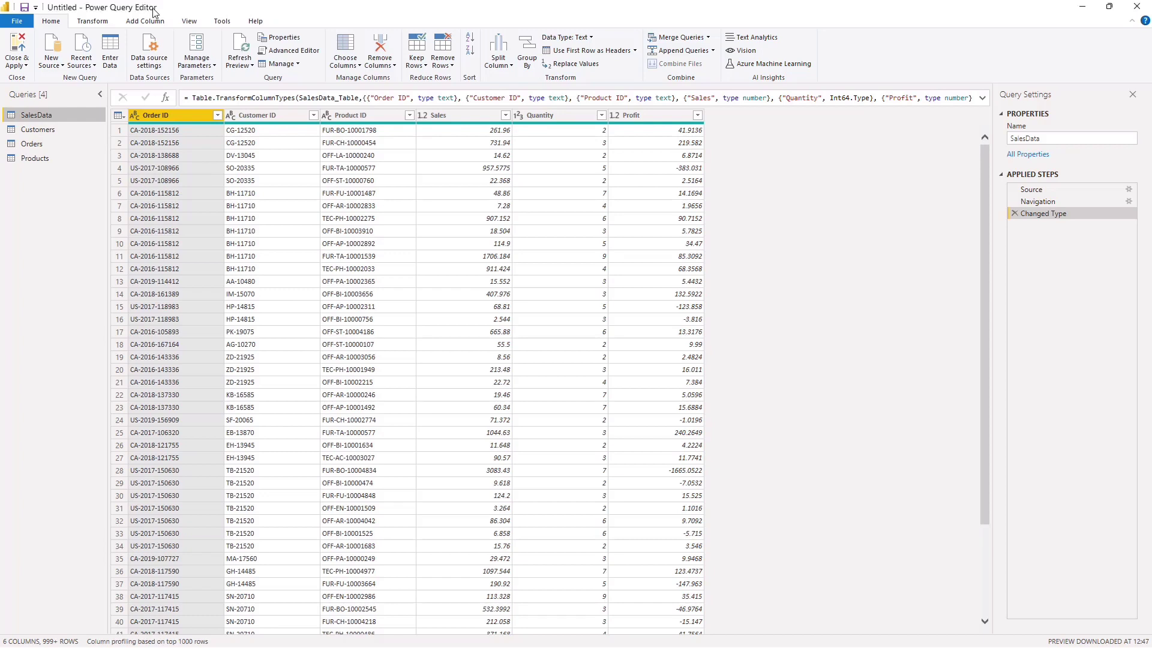
pyautogui.click(45, 129)
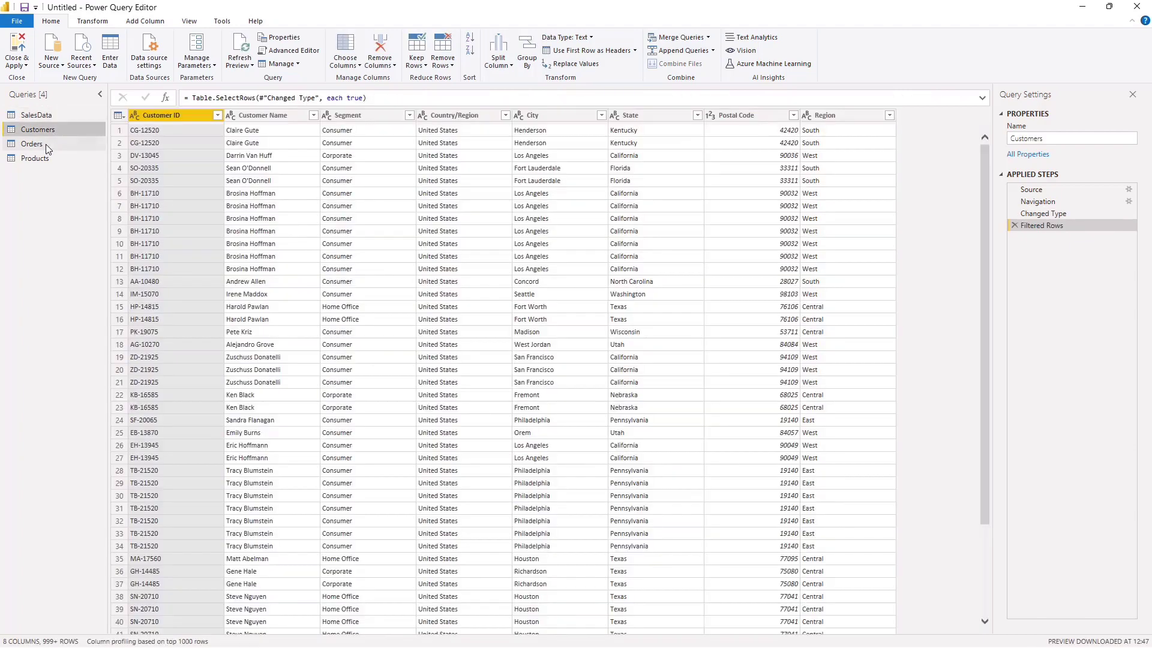
pyautogui.click(45, 144)
pyautogui.click(45, 158)
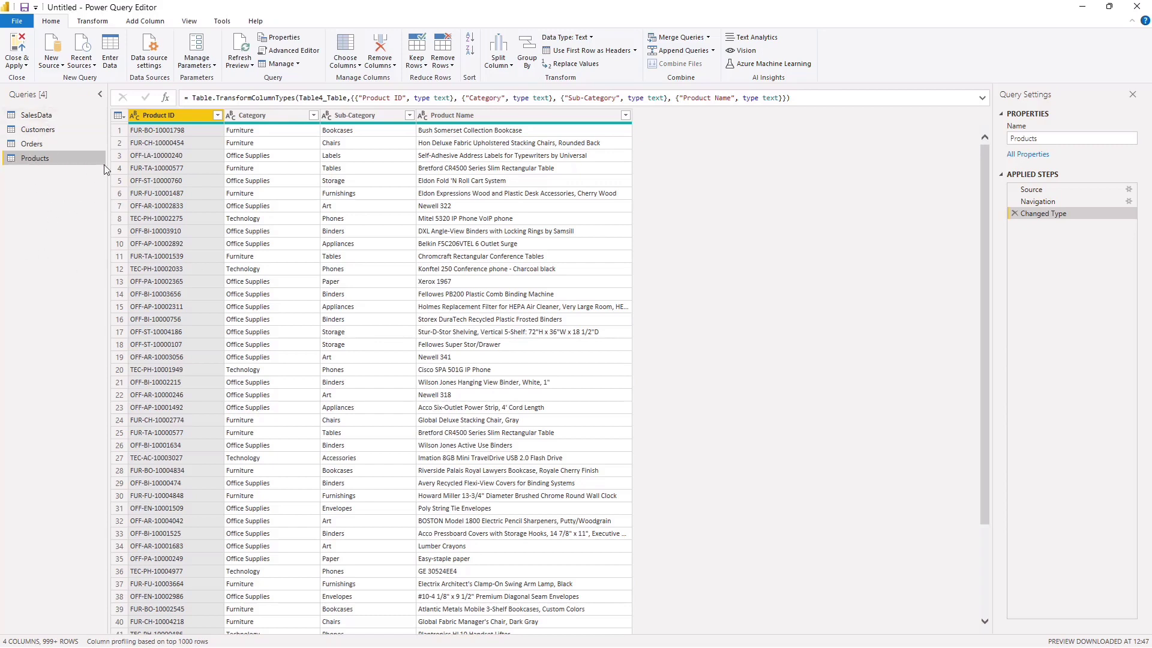
pyautogui.click(38, 129)
pyautogui.click(39, 116)
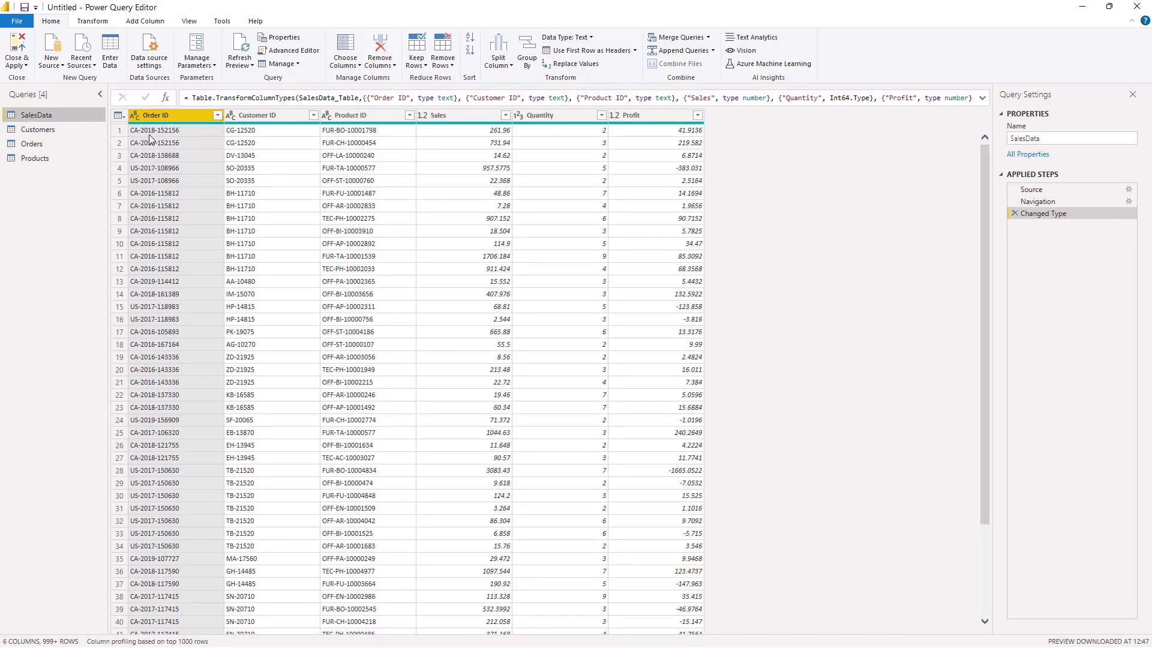
# Step: Compare the Order ID, Customer ID and Product ID values in the first two rows of SalesData
pyautogui.click(166, 132)
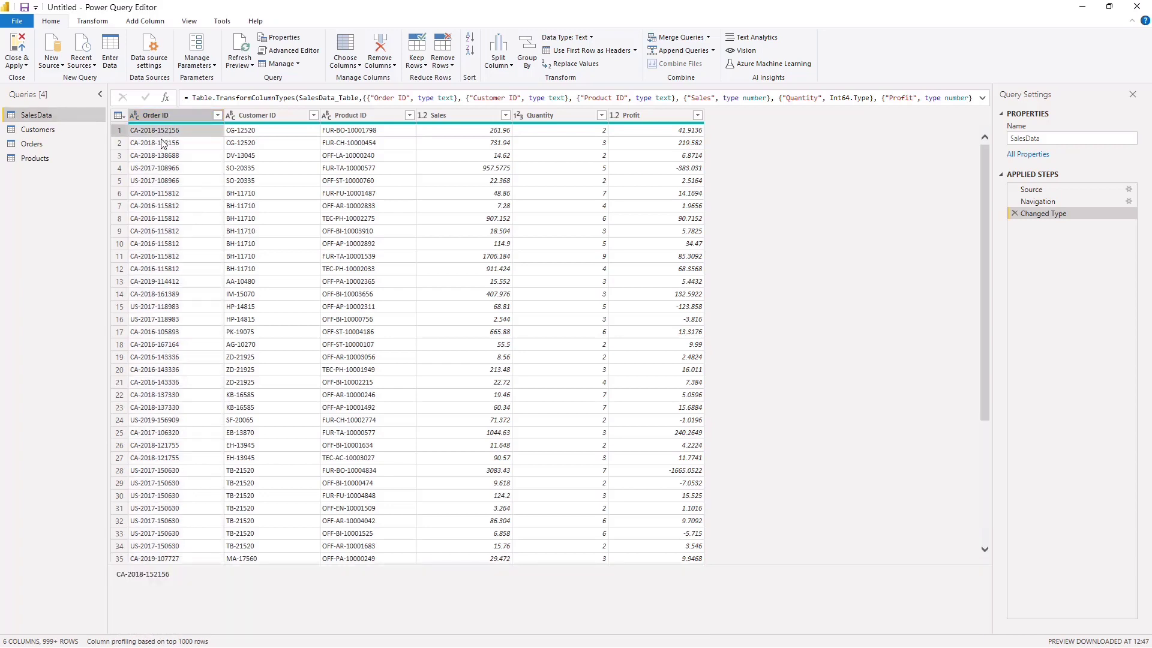
pyautogui.click(162, 144)
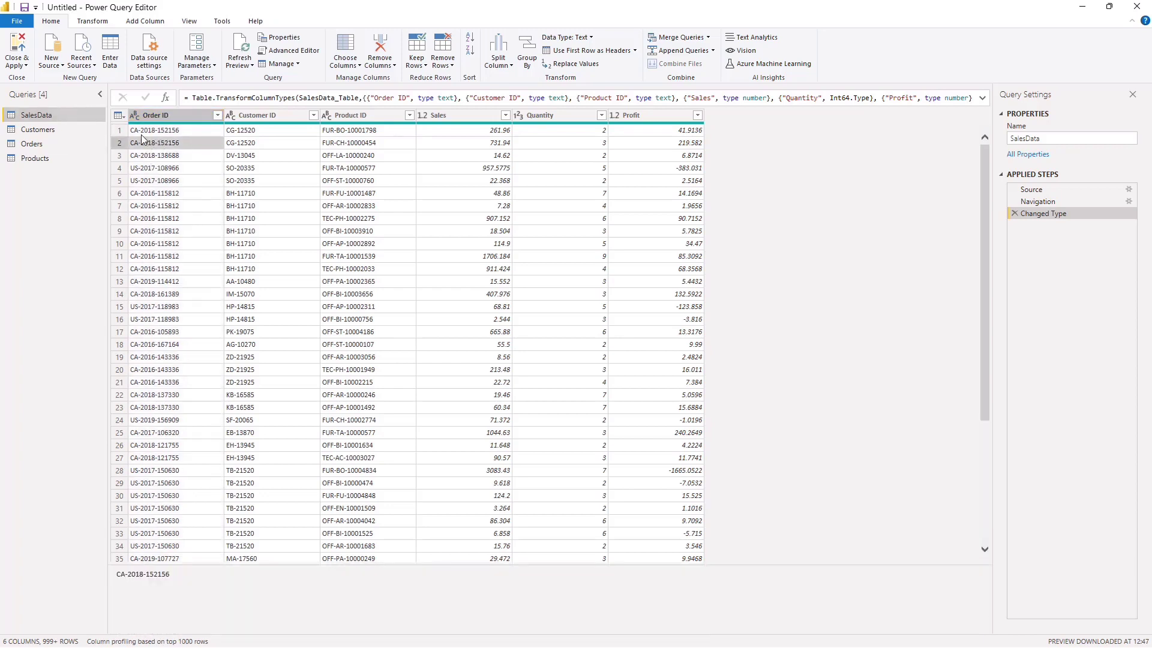
pyautogui.click(254, 130)
pyautogui.click(251, 144)
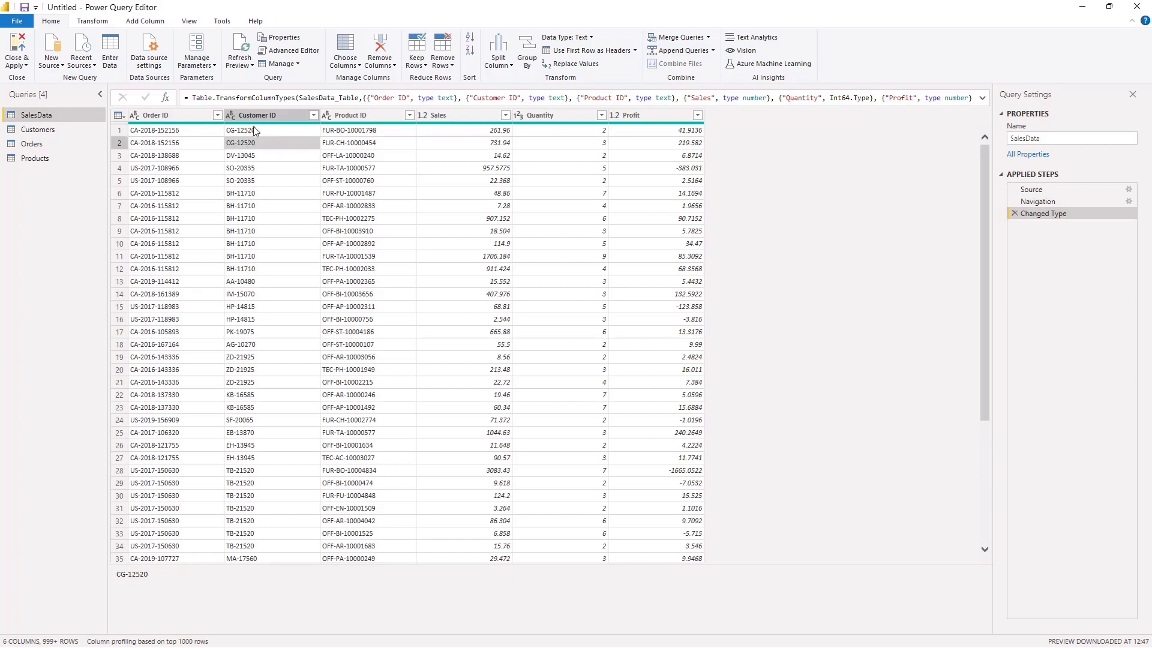
pyautogui.click(351, 131)
pyautogui.click(352, 143)
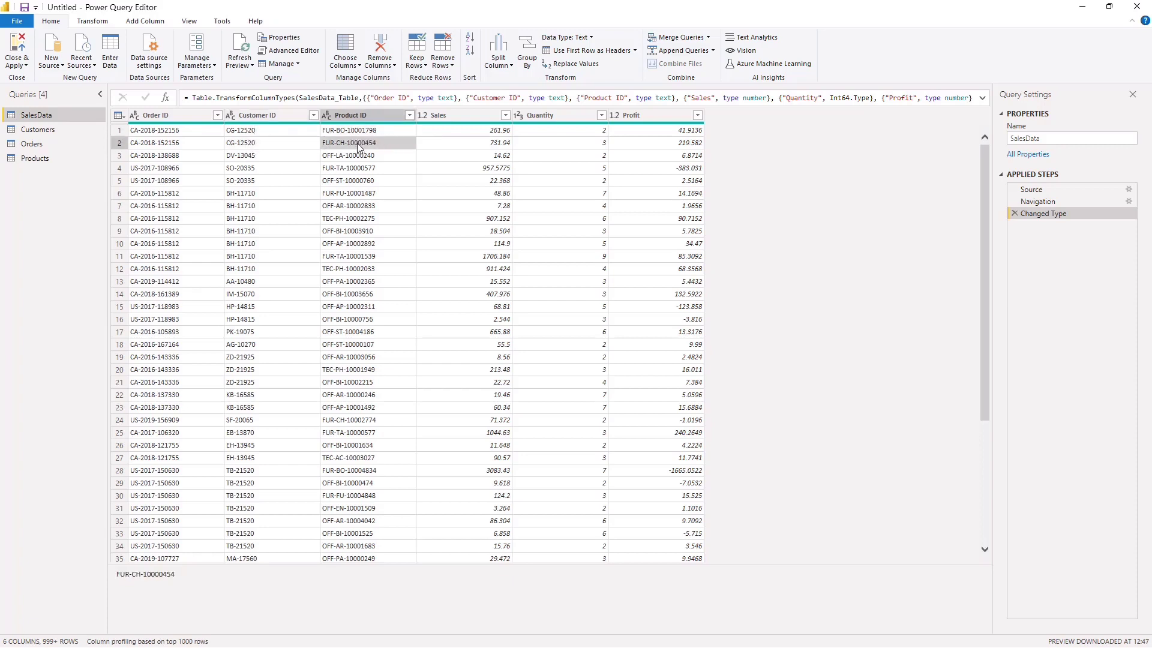
pyautogui.click(364, 131)
pyautogui.click(346, 146)
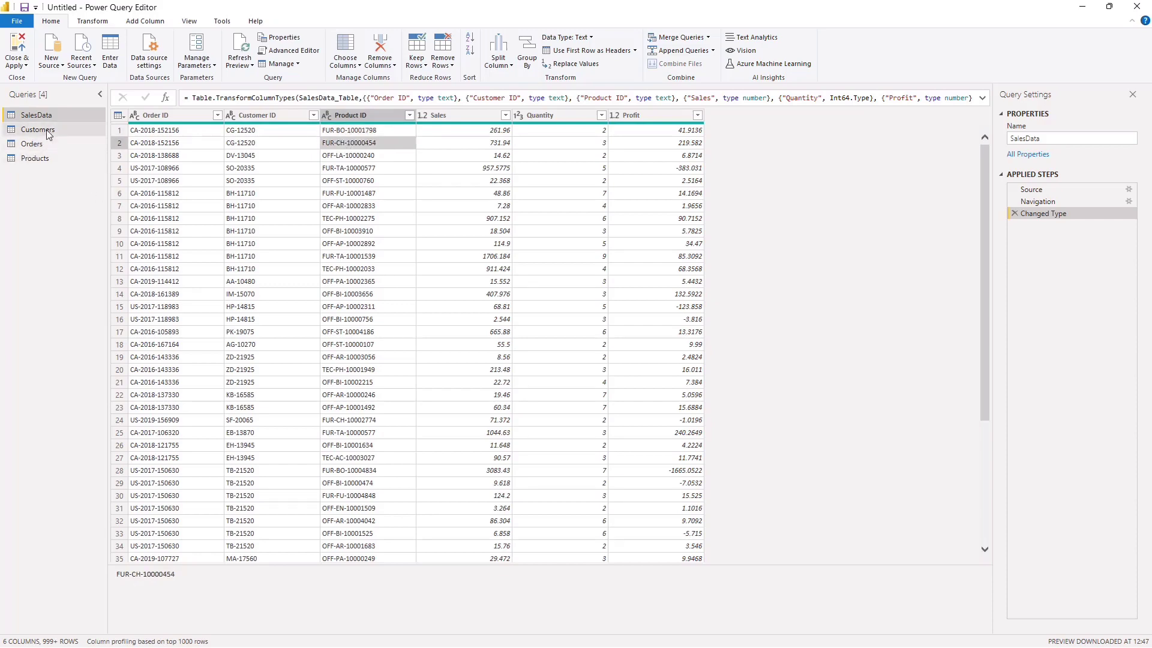
# Step: Examine the ID columns of the Customers, Orders and Products queries for repeated values
pyautogui.click(87, 130)
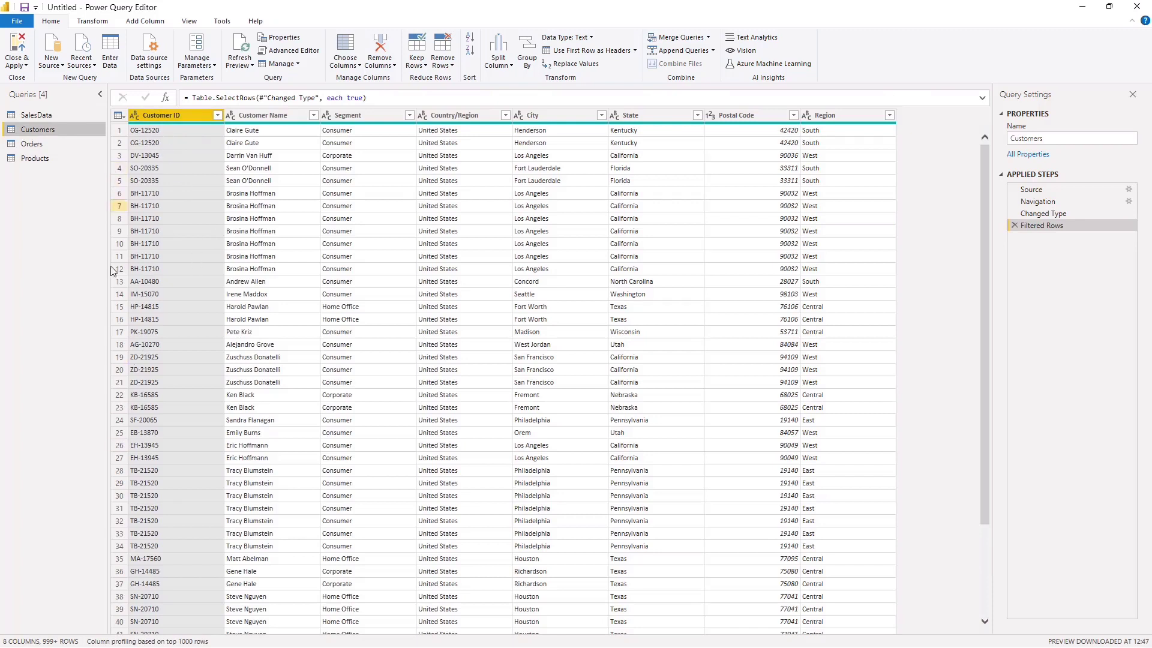
pyautogui.click(169, 129)
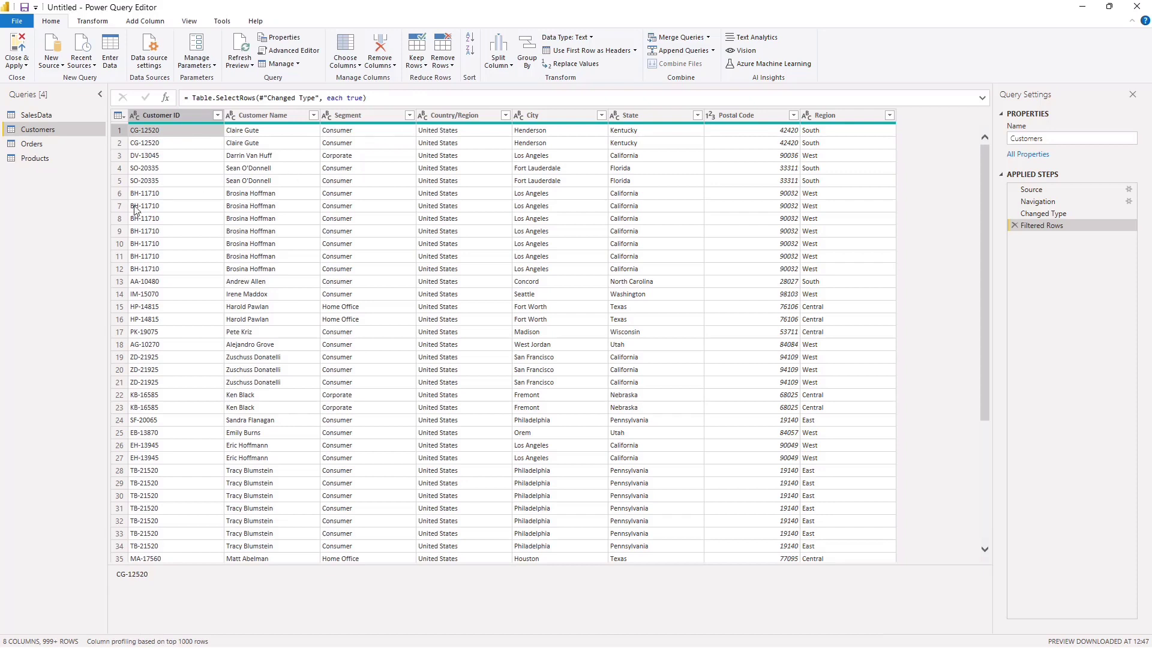
pyautogui.click(165, 117)
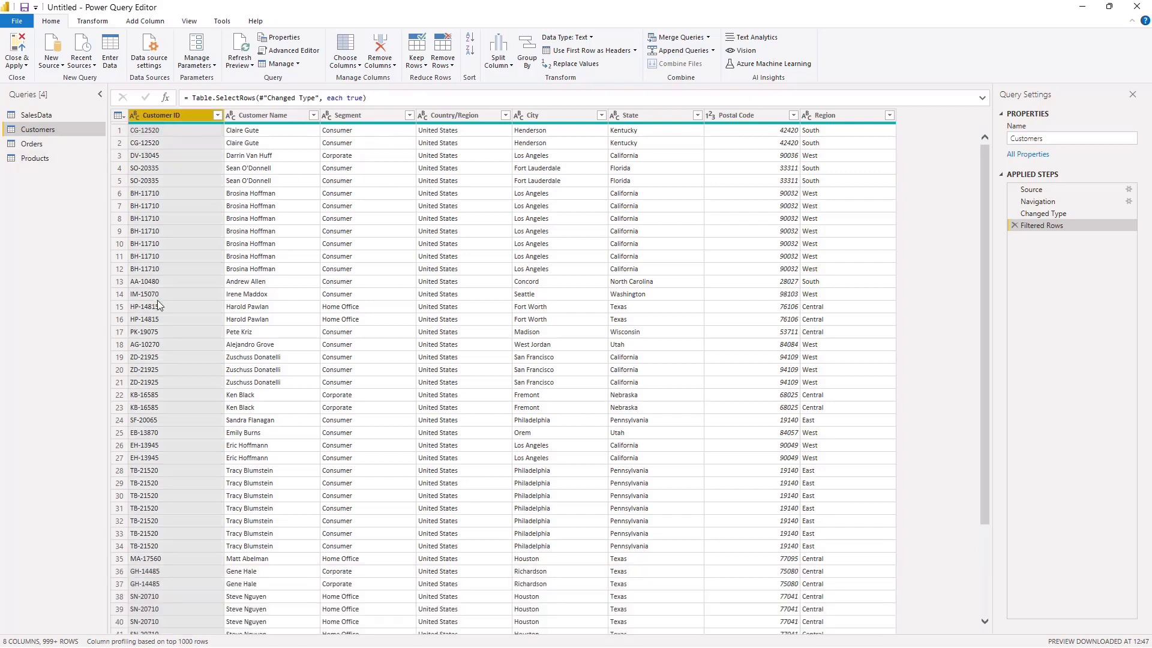
pyautogui.click(32, 144)
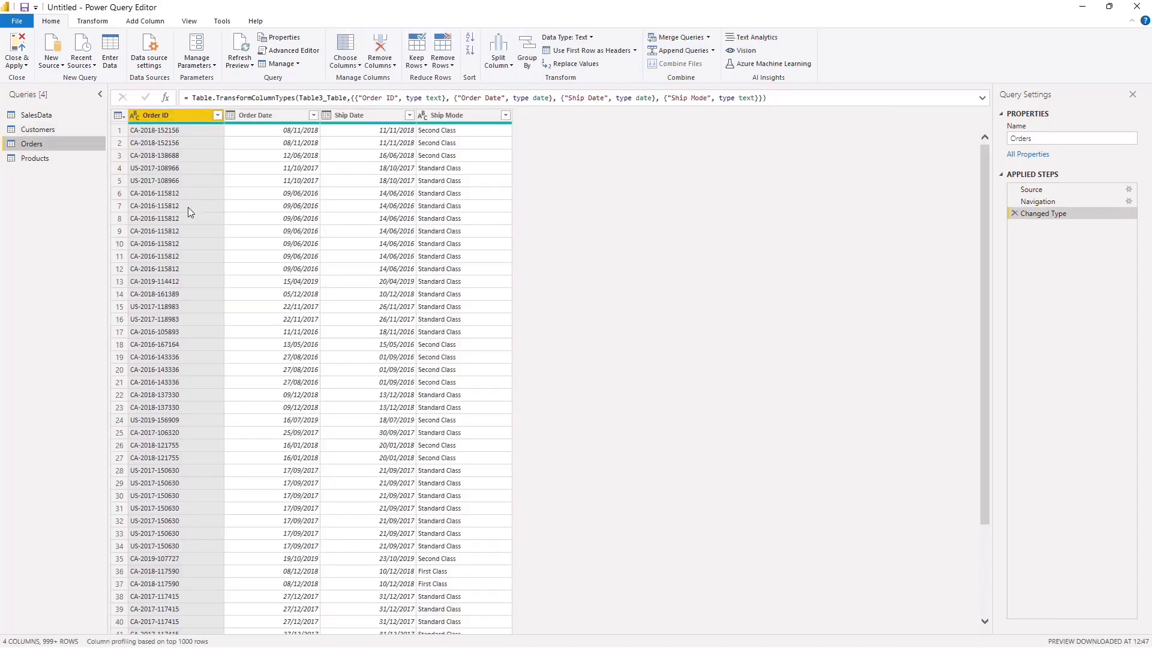
pyautogui.click(34, 158)
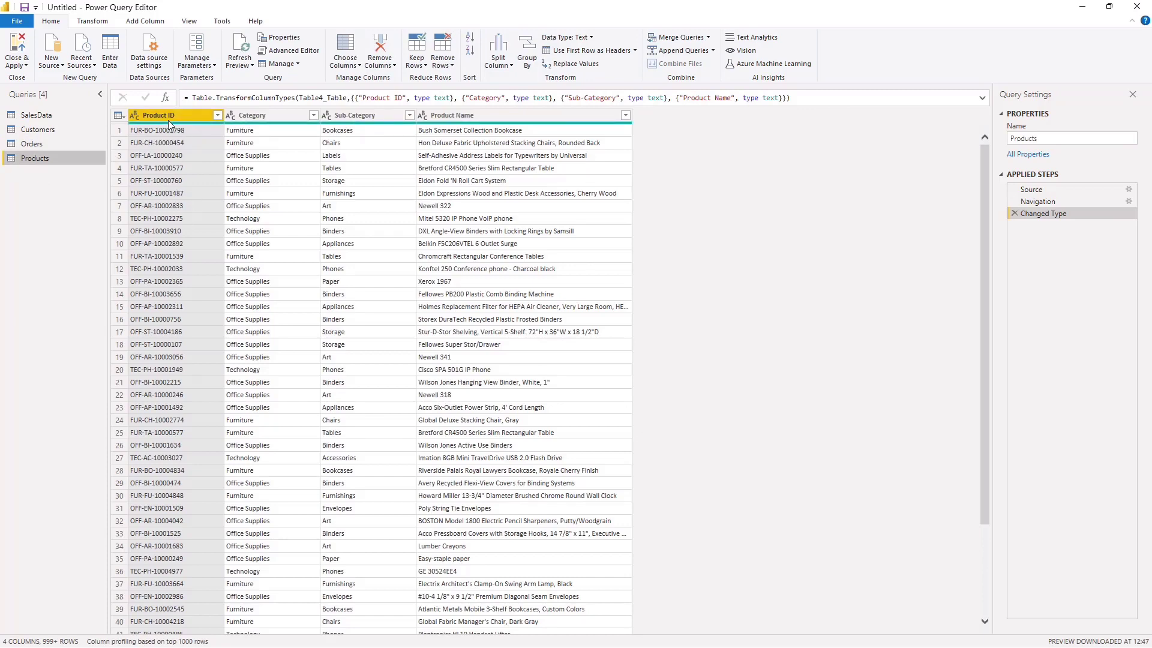
# Step: Remove duplicate rows from the Customers query based on the Customer ID column
pyautogui.click(52, 131)
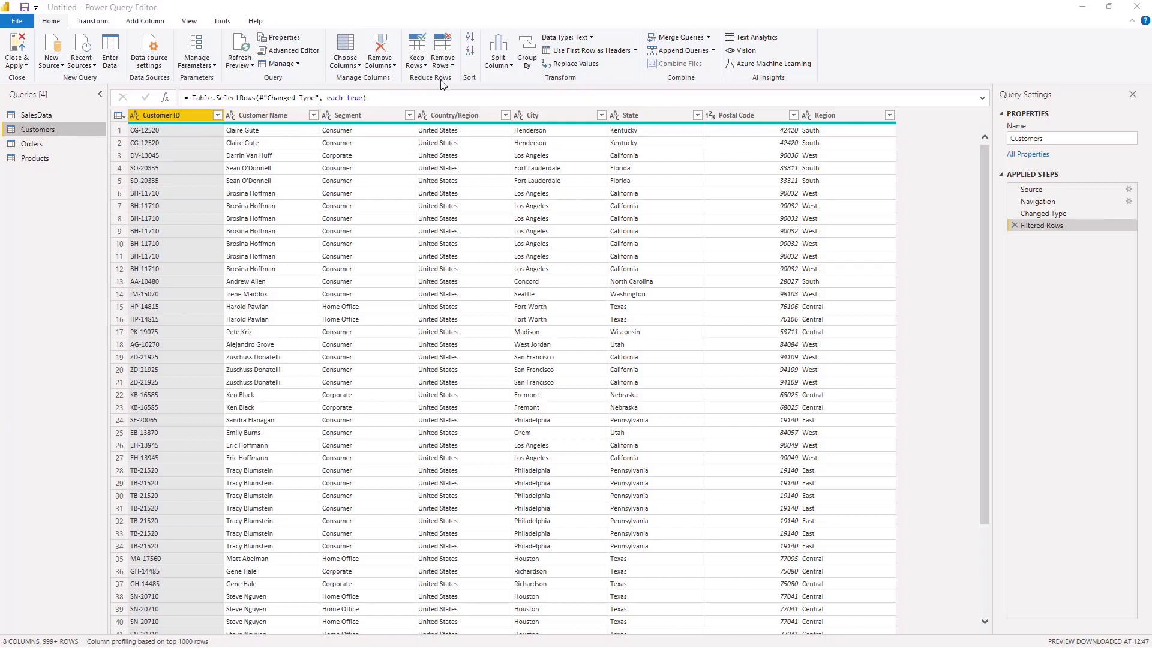
pyautogui.click(450, 66)
pyautogui.click(451, 70)
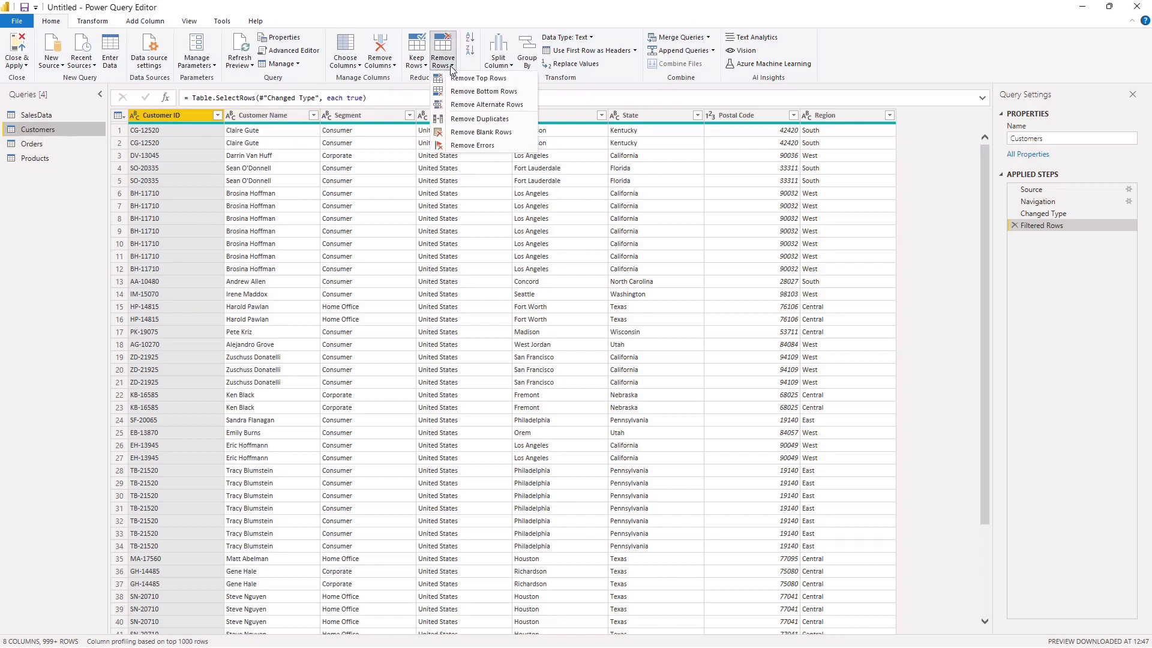
pyautogui.click(480, 119)
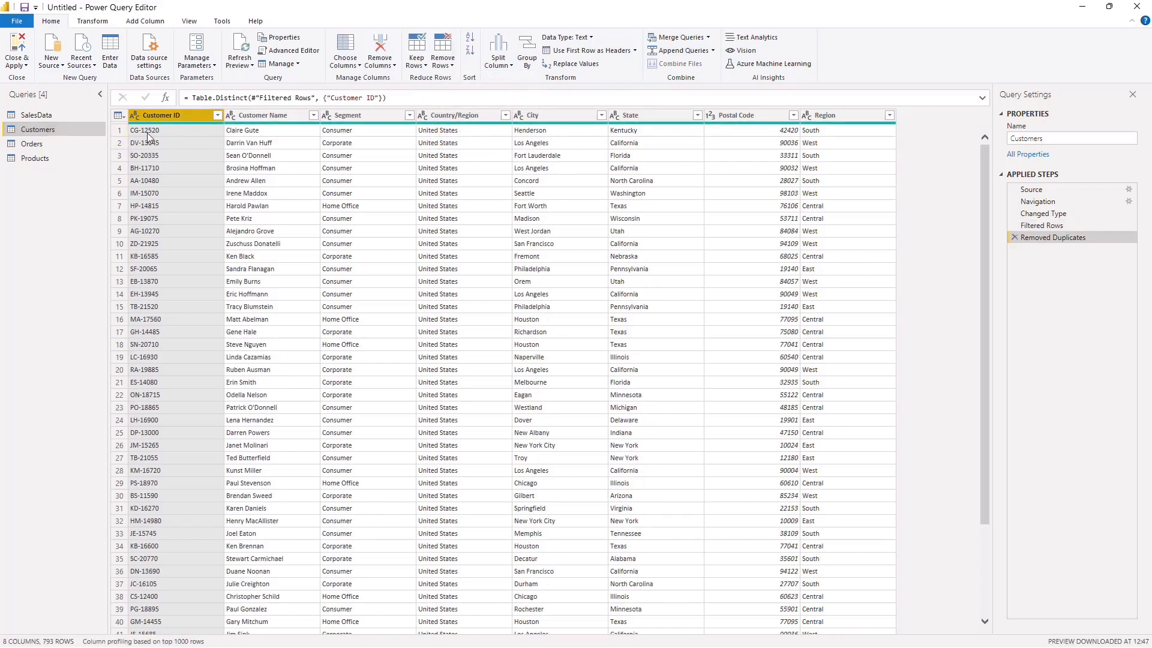
pyautogui.click(160, 218)
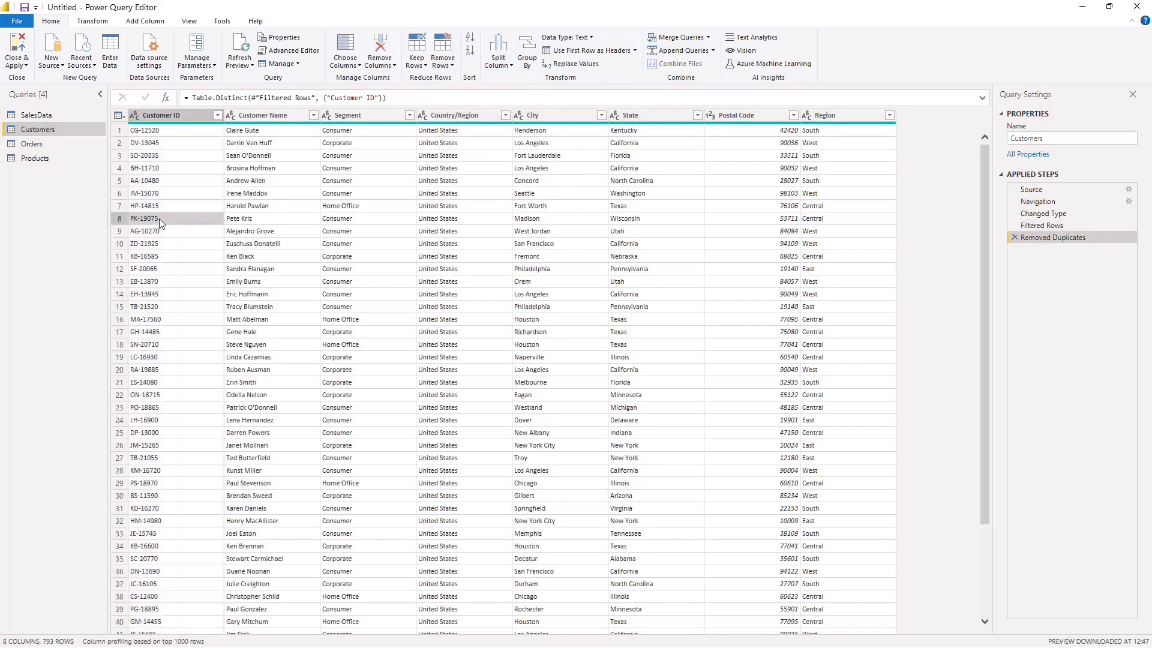
# Step: Remove duplicate rows from the Orders query based on the Order ID column
pyautogui.click(60, 143)
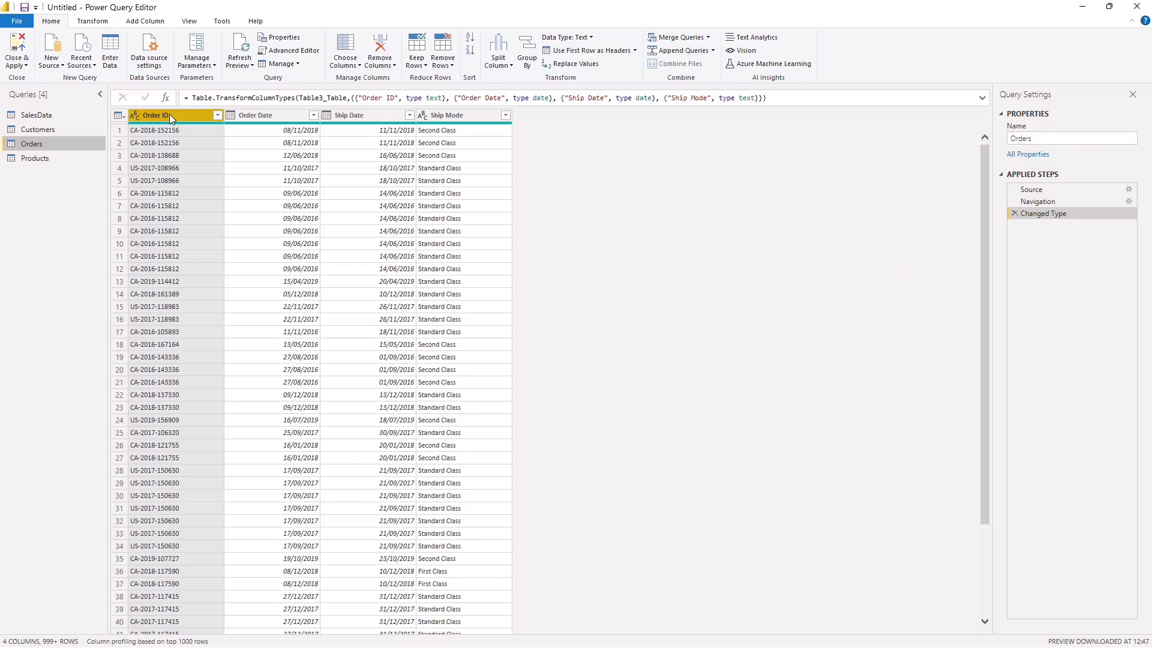
pyautogui.click(454, 66)
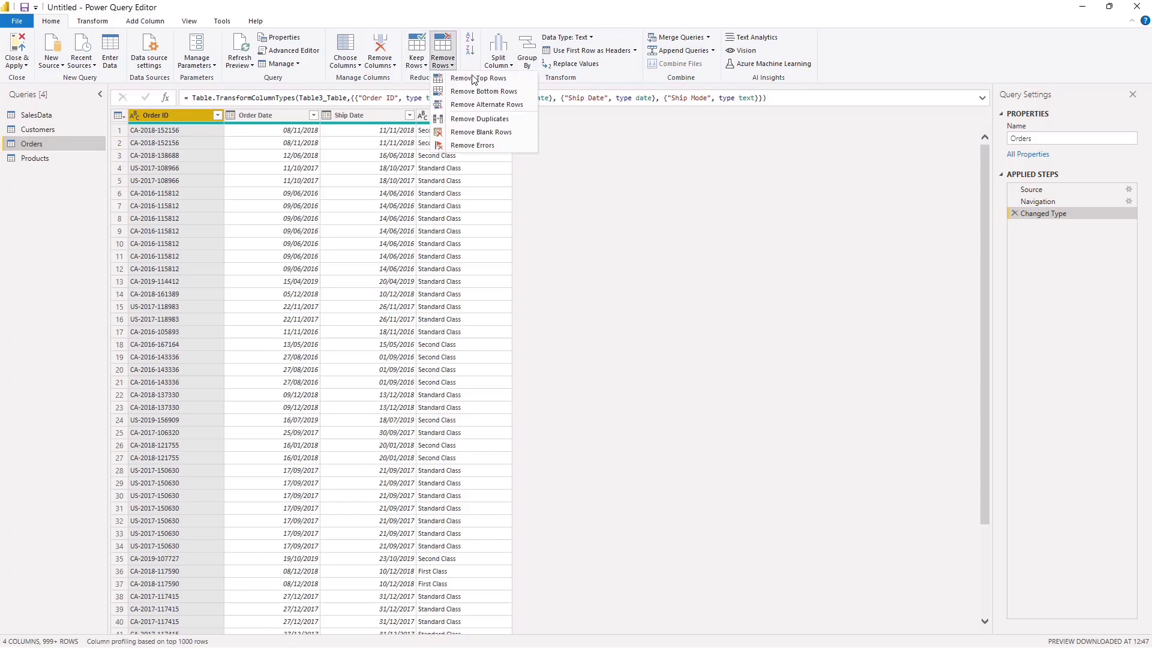
pyautogui.click(475, 119)
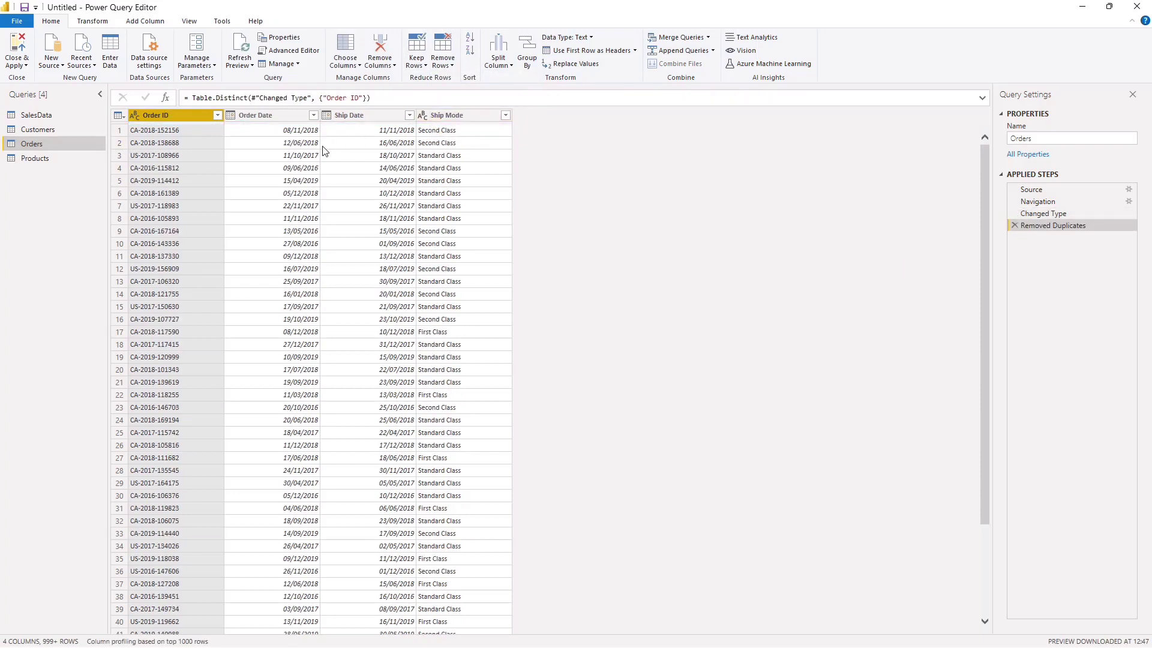
# Step: Remove duplicate rows from the Products query based on the Product ID column, and apply all query changes to the report
pyautogui.click(59, 157)
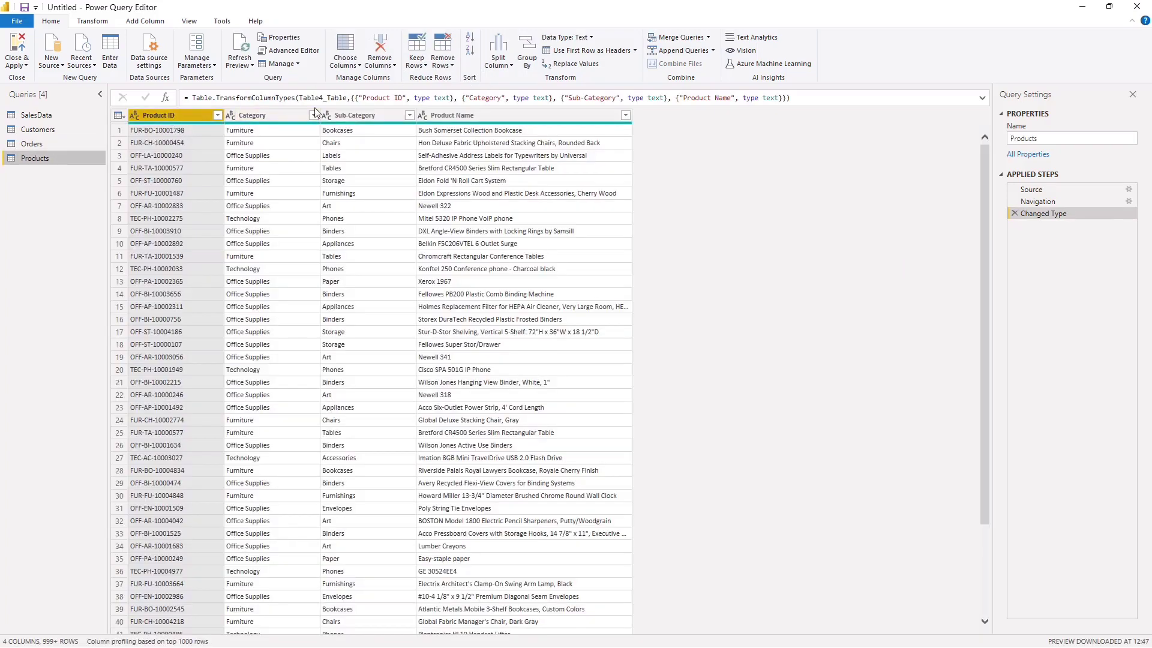
pyautogui.click(447, 69)
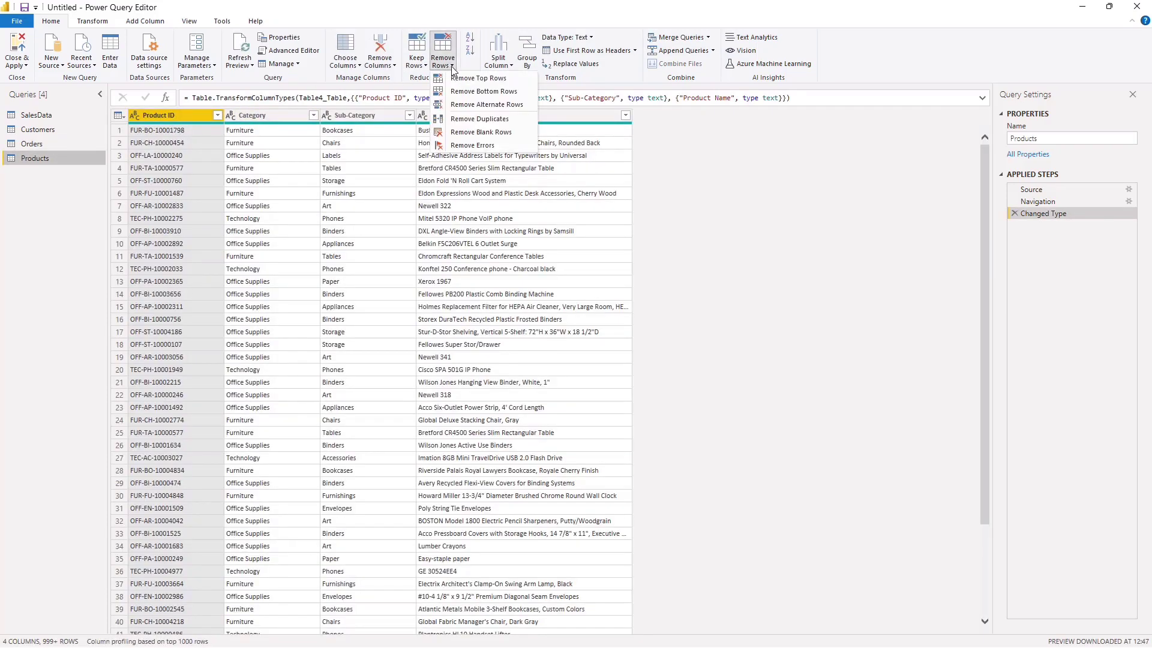
pyautogui.click(478, 119)
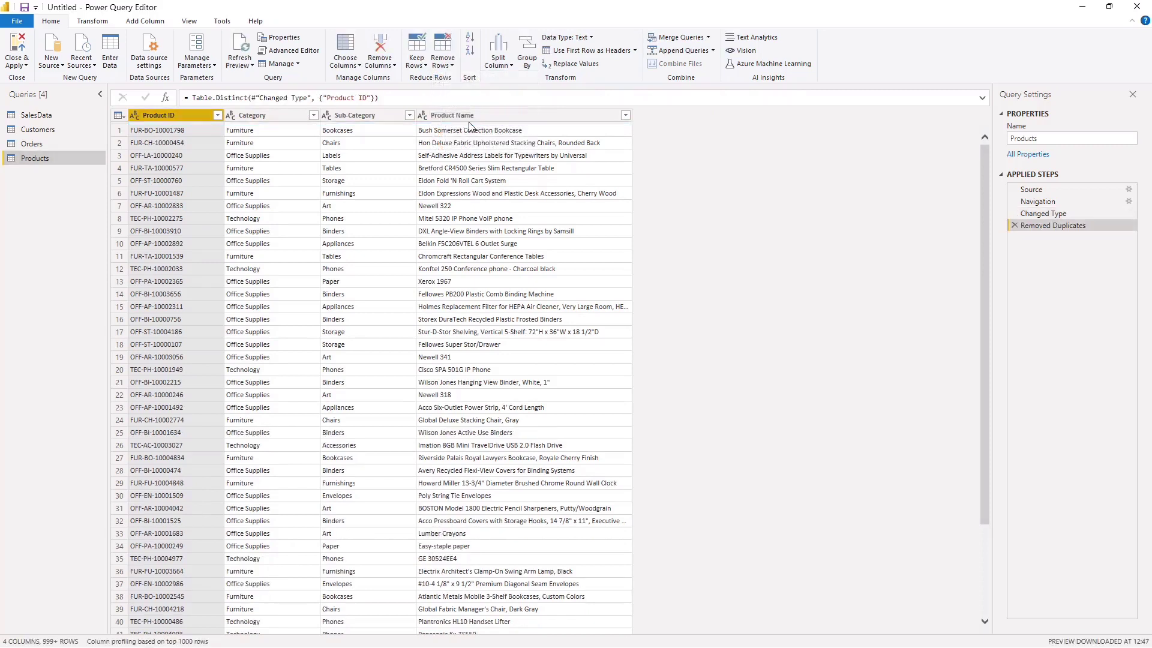
pyautogui.click(18, 65)
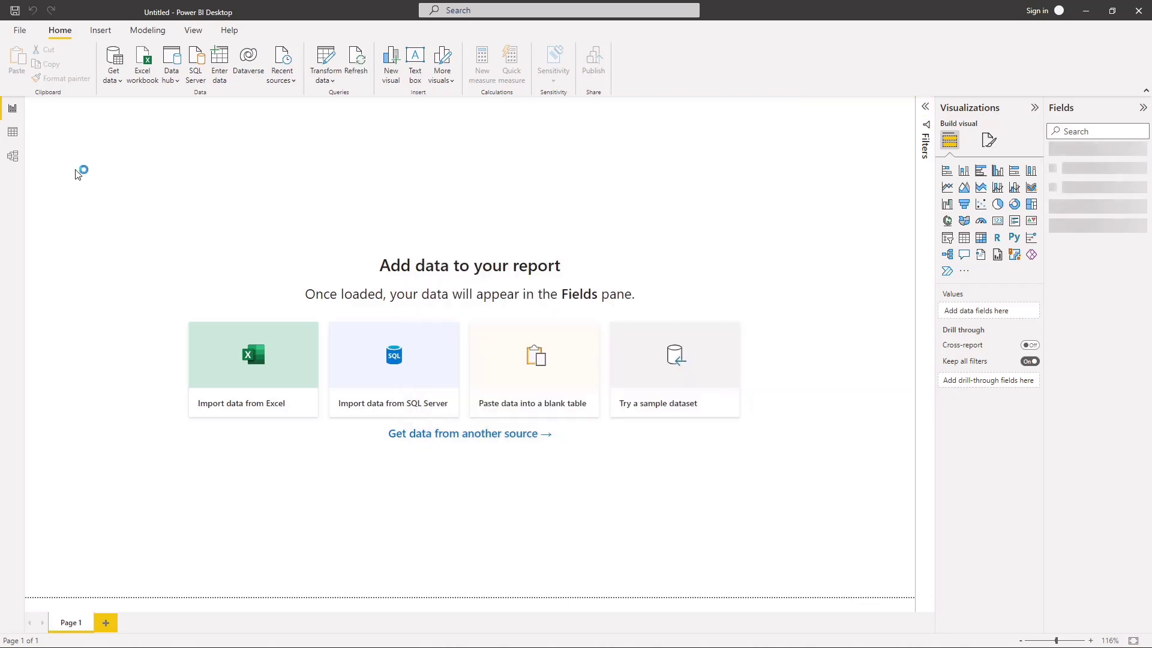
# Step: In the model view, arrange Products above and Orders to the right of SalesData, and make the Customers card slightly taller
pyautogui.click(13, 159)
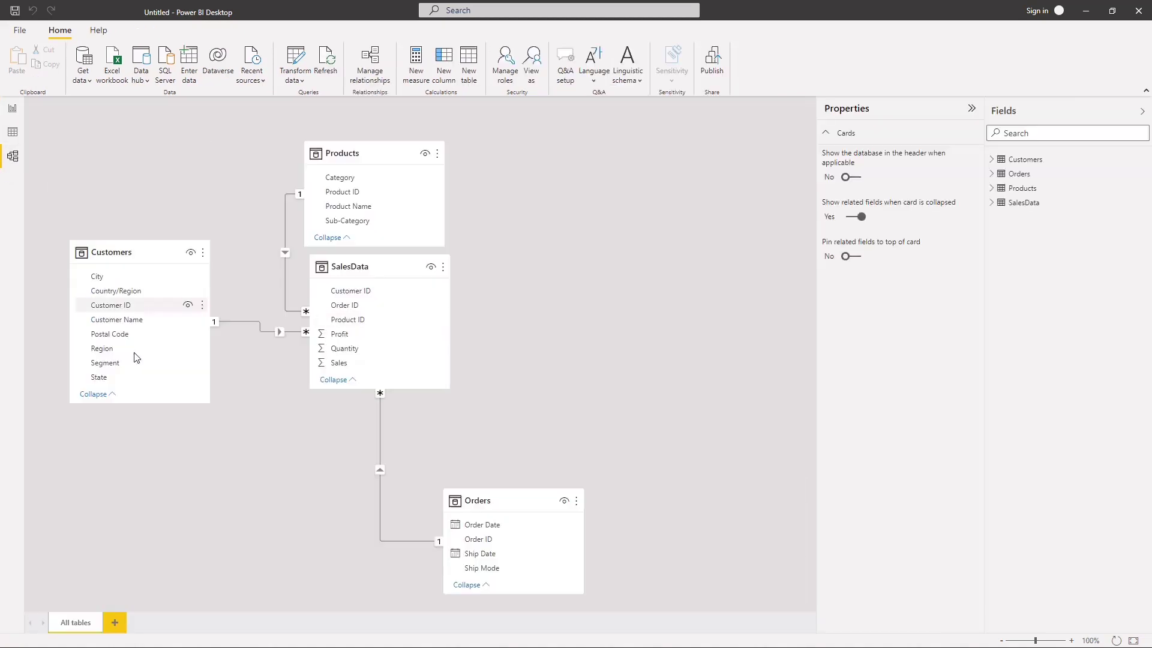
pyautogui.click(1142, 111)
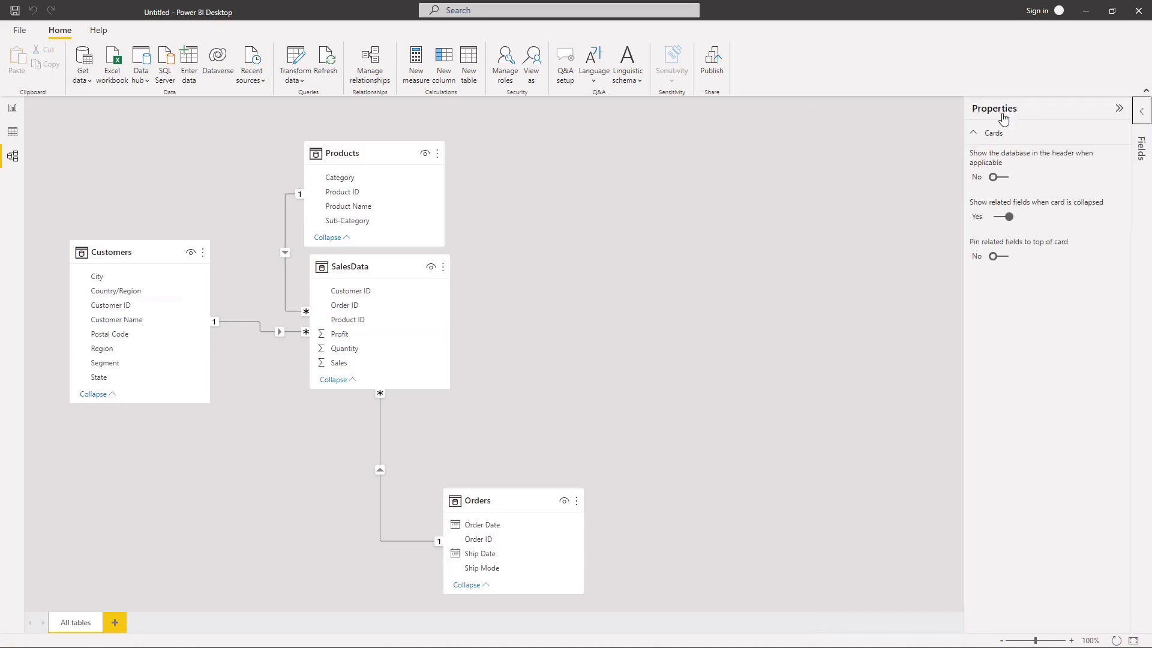
pyautogui.moveTo(357, 179); pyautogui.dragTo(442, 140)
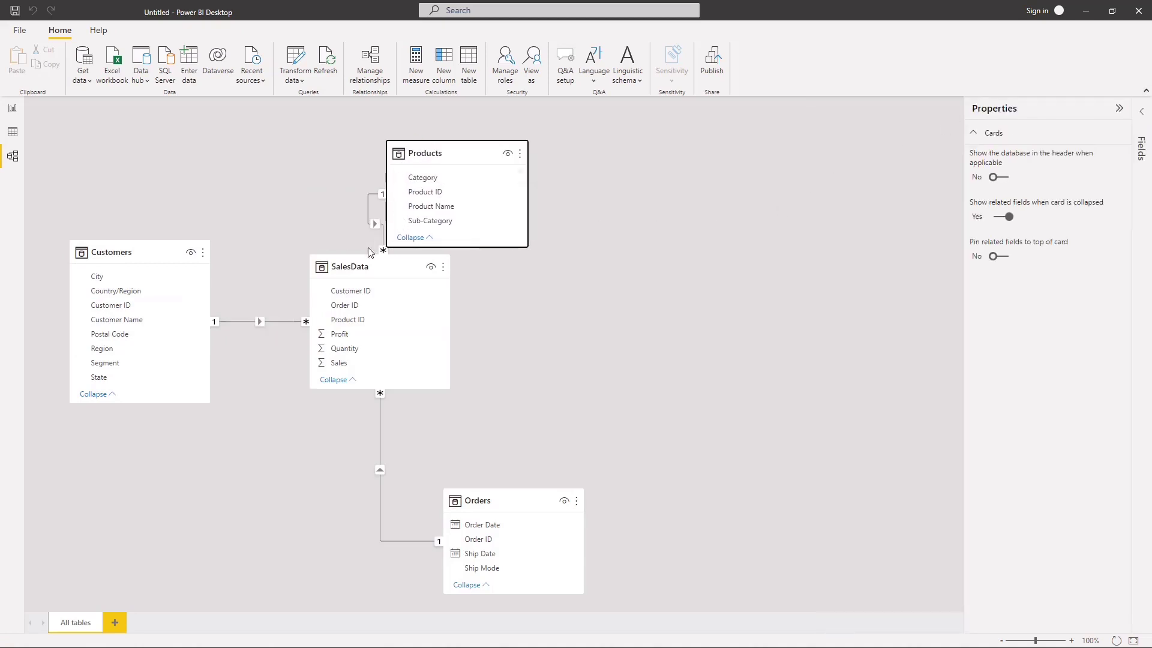
pyautogui.moveTo(356, 262); pyautogui.dragTo(504, 330)
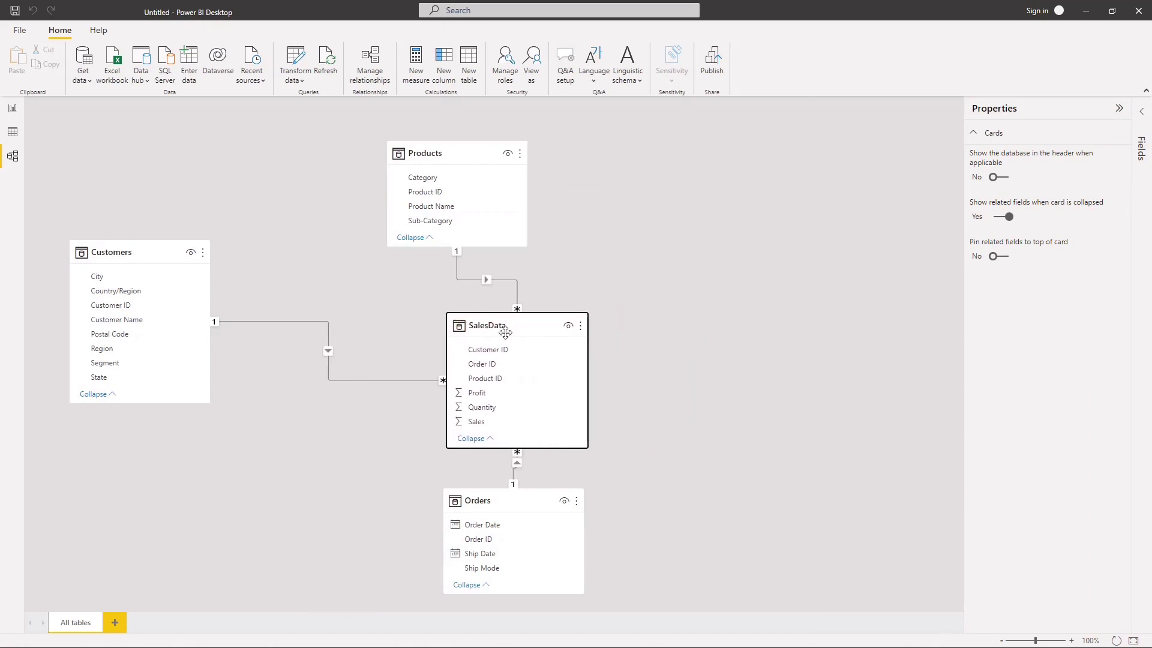
pyautogui.moveTo(536, 493); pyautogui.dragTo(823, 304)
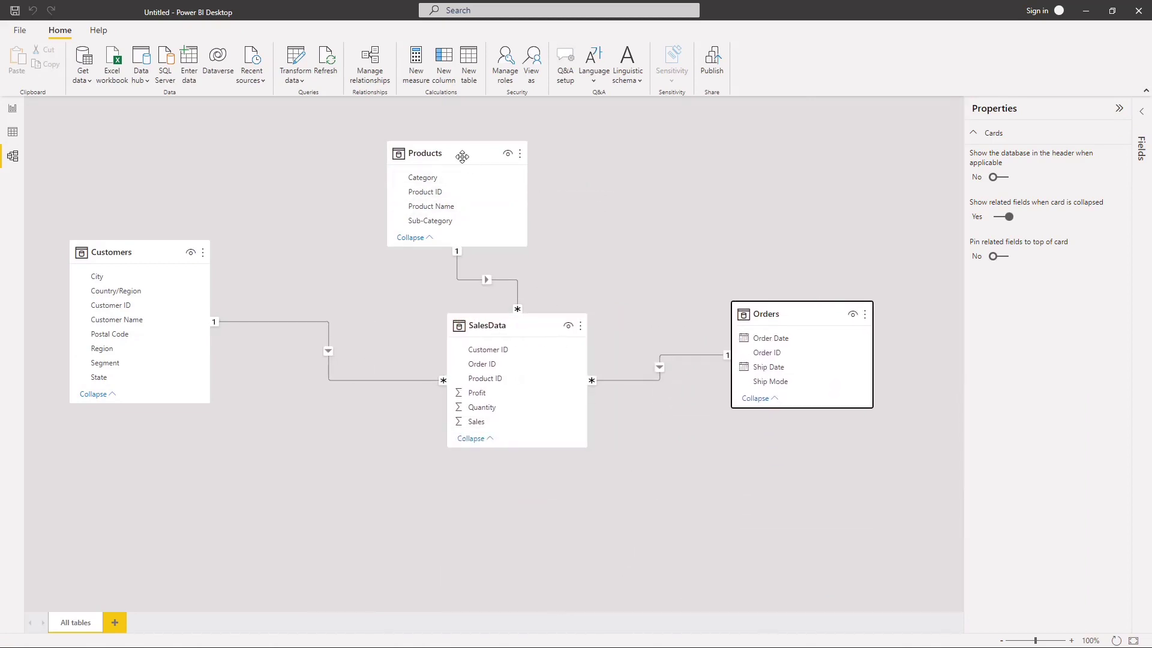
pyautogui.moveTo(460, 156); pyautogui.dragTo(610, 161)
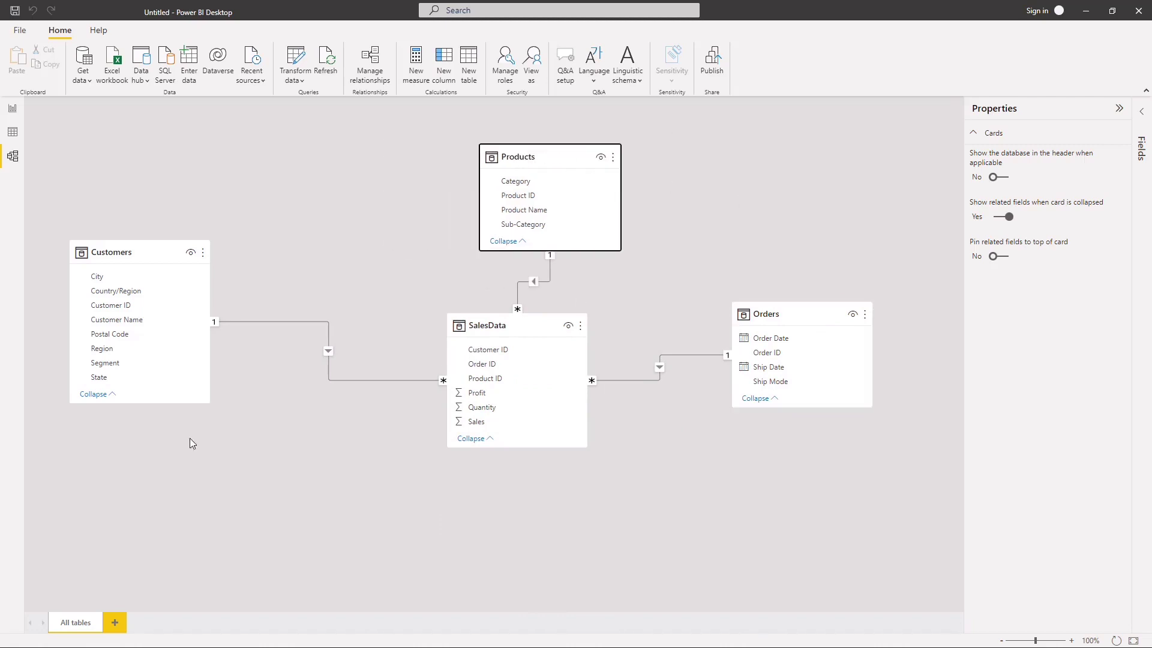
pyautogui.moveTo(149, 405); pyautogui.dragTo(186, 423)
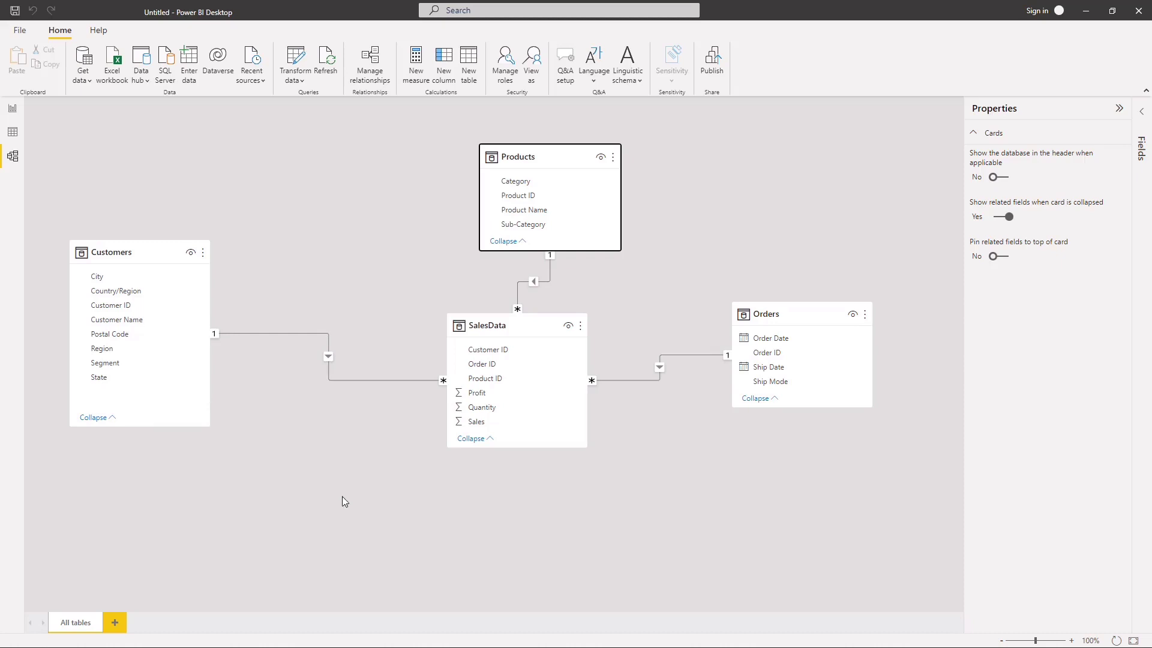
# Step: Examine the global Data Load, DirectQuery, Power Query Editor and Security options, including the Map and Filled Map visuals setting
pyautogui.click(20, 30)
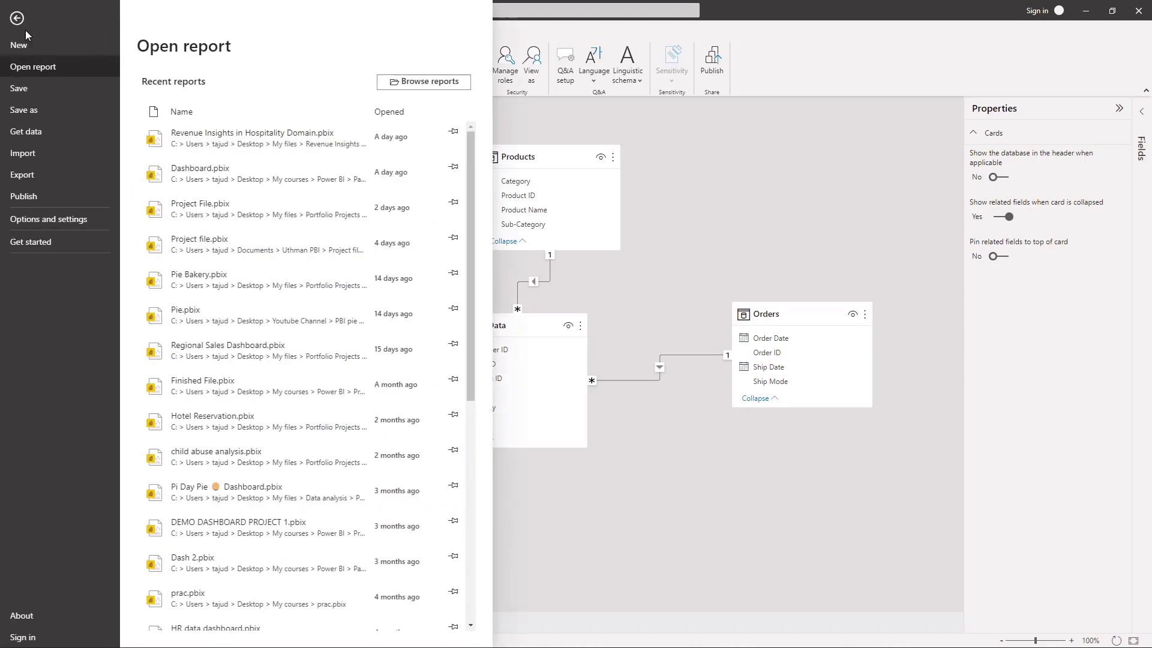
pyautogui.click(35, 219)
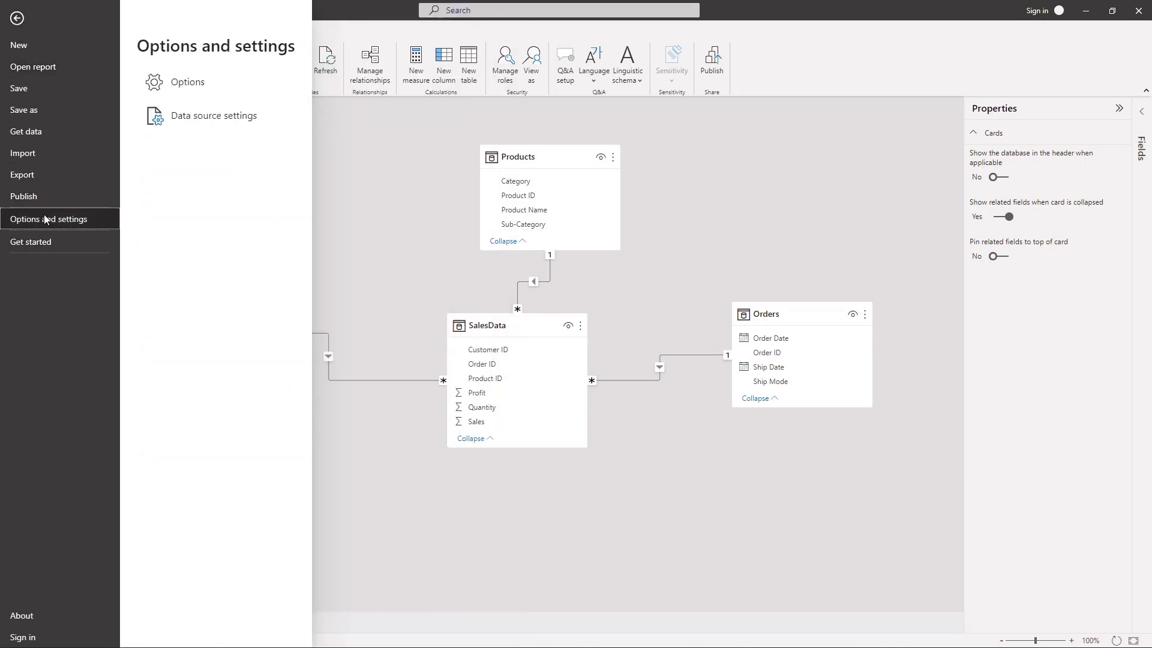
pyautogui.click(199, 90)
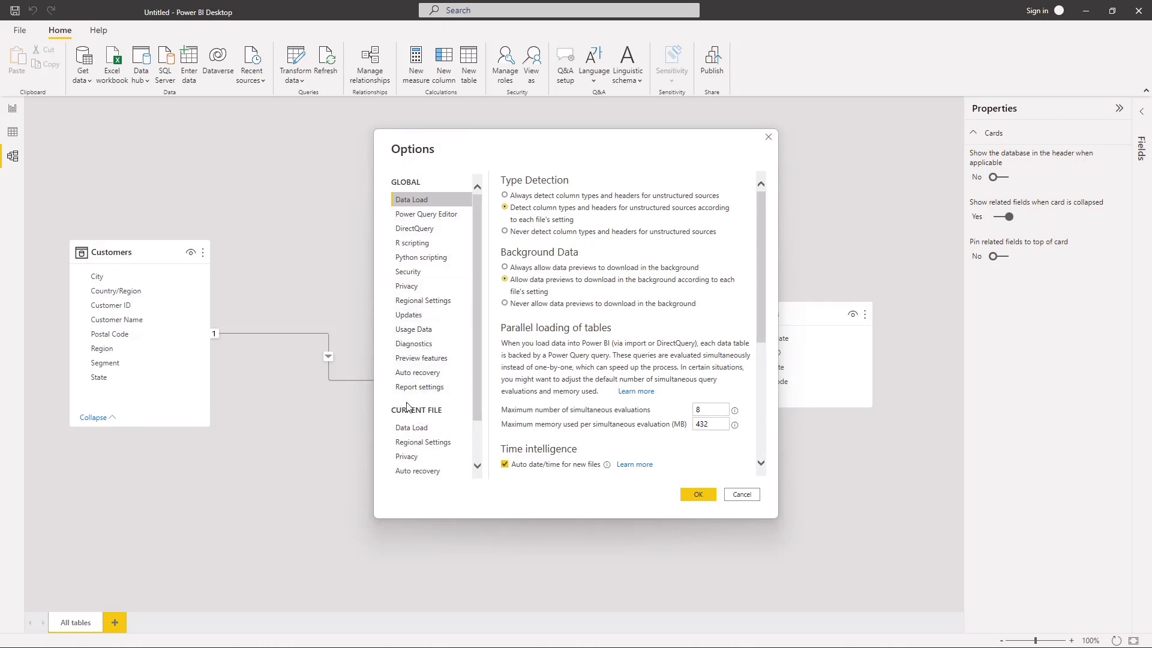
pyautogui.click(419, 228)
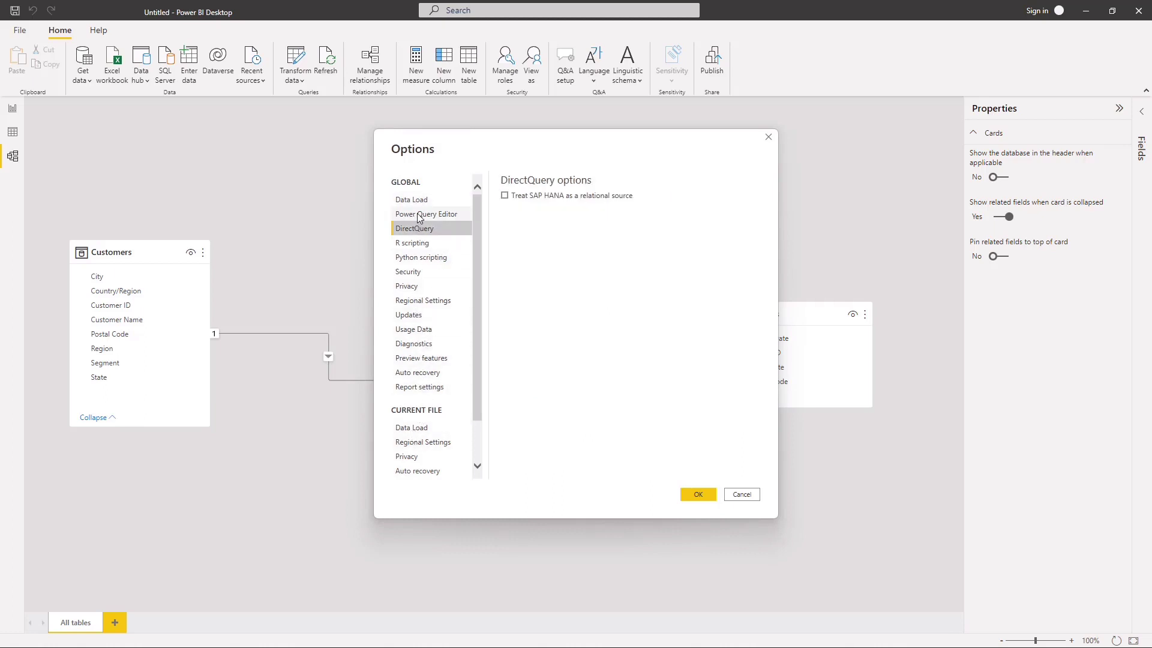
pyautogui.click(419, 215)
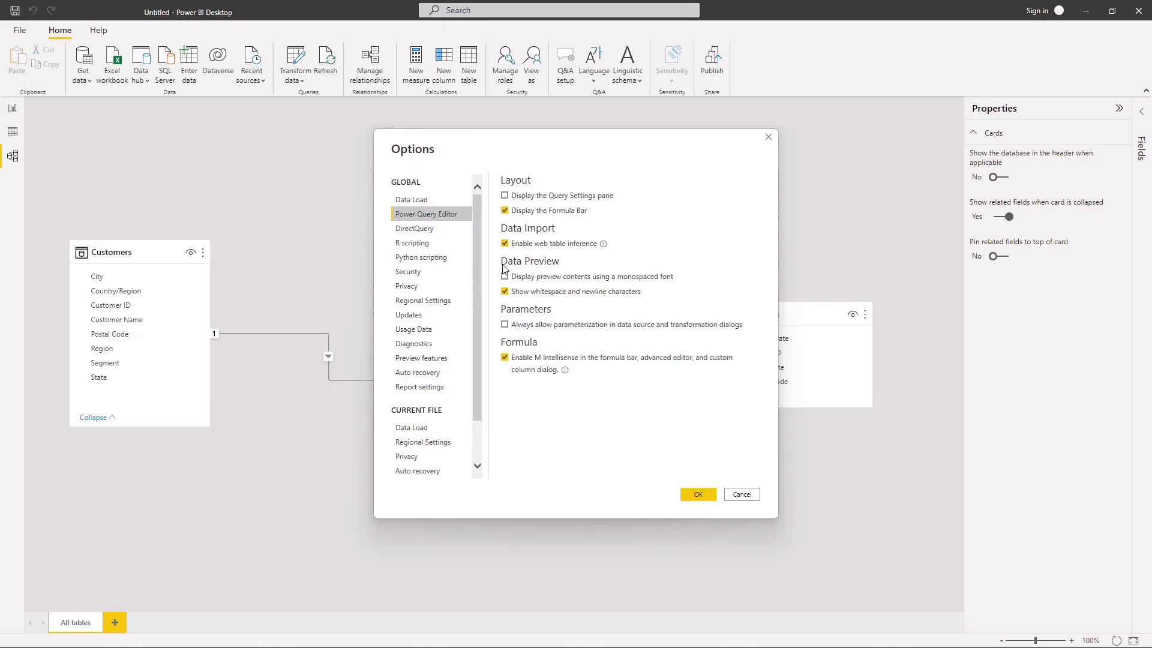
pyautogui.click(401, 272)
pyautogui.scroll(-2, 539, 336)
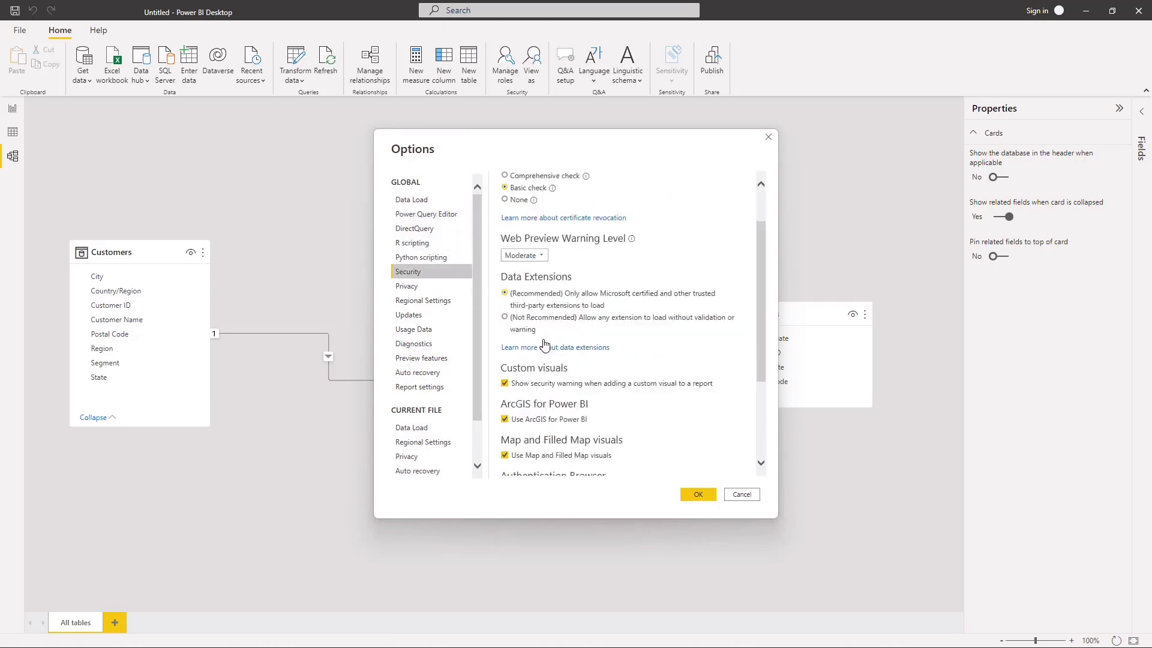
pyautogui.scroll(-4, 544, 344)
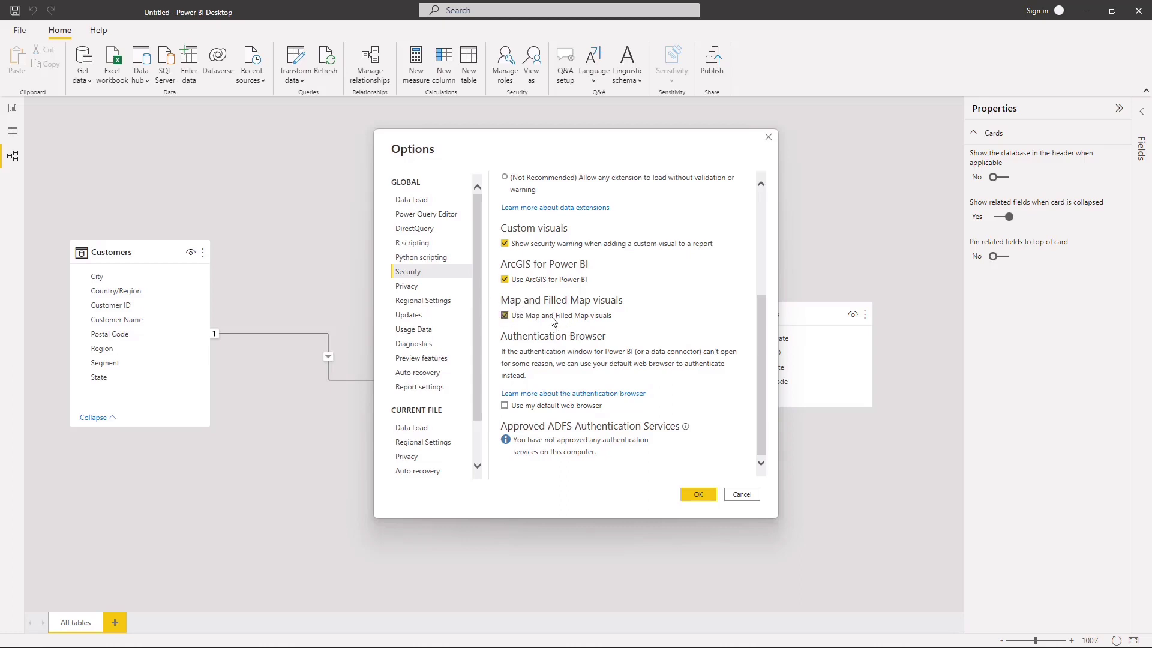
# Step: Look through the global Report settings, Auto recovery, Preview features, Diagnostics, Updates and Regional Settings options
pyautogui.click(432, 388)
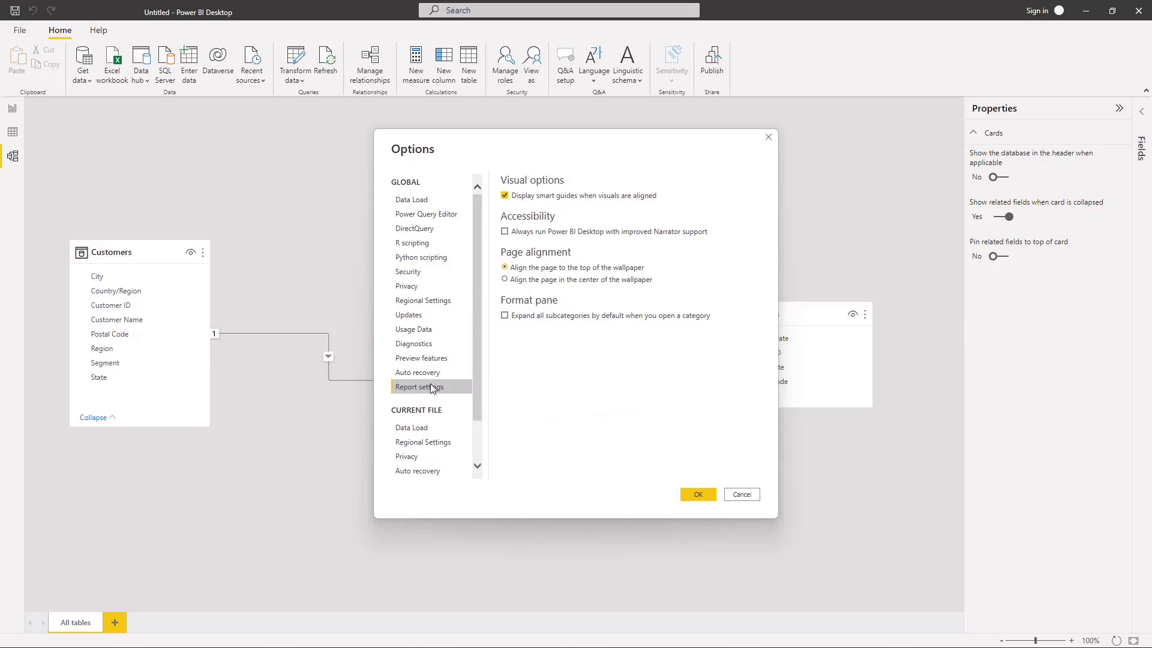
pyautogui.click(422, 372)
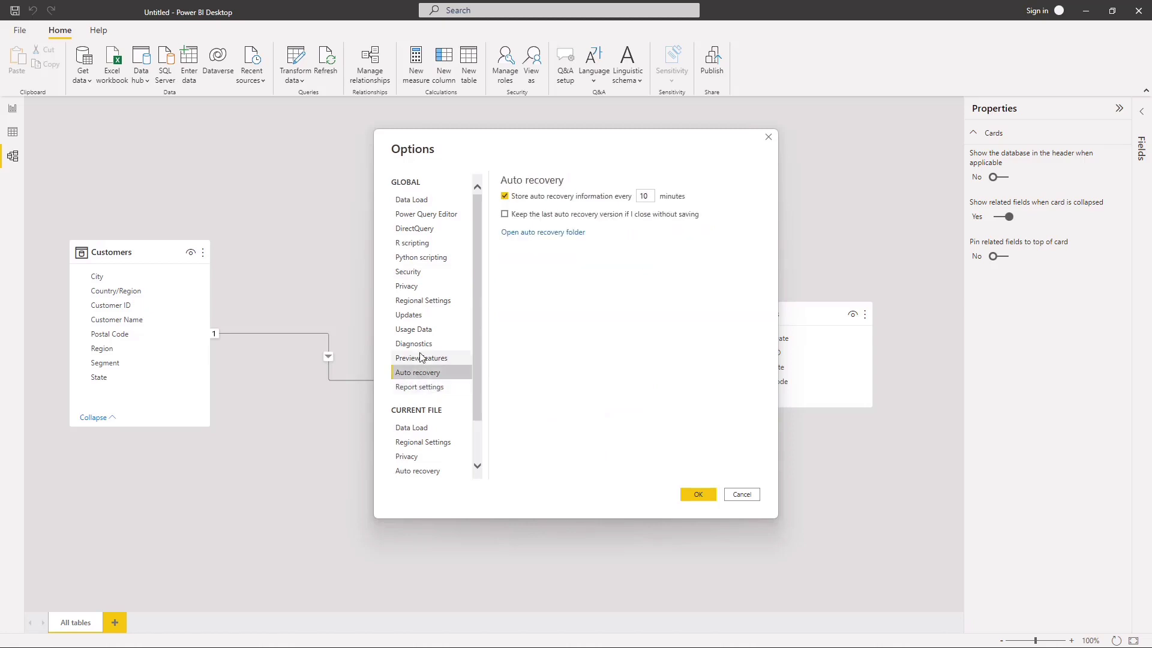
pyautogui.click(415, 359)
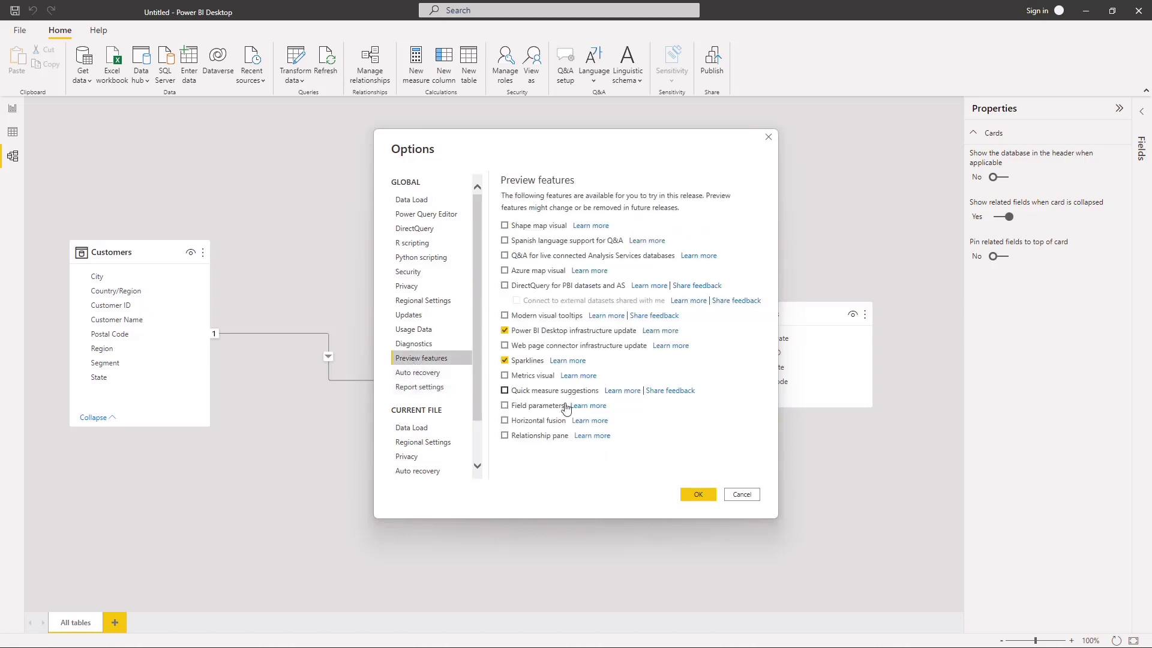
pyautogui.click(433, 344)
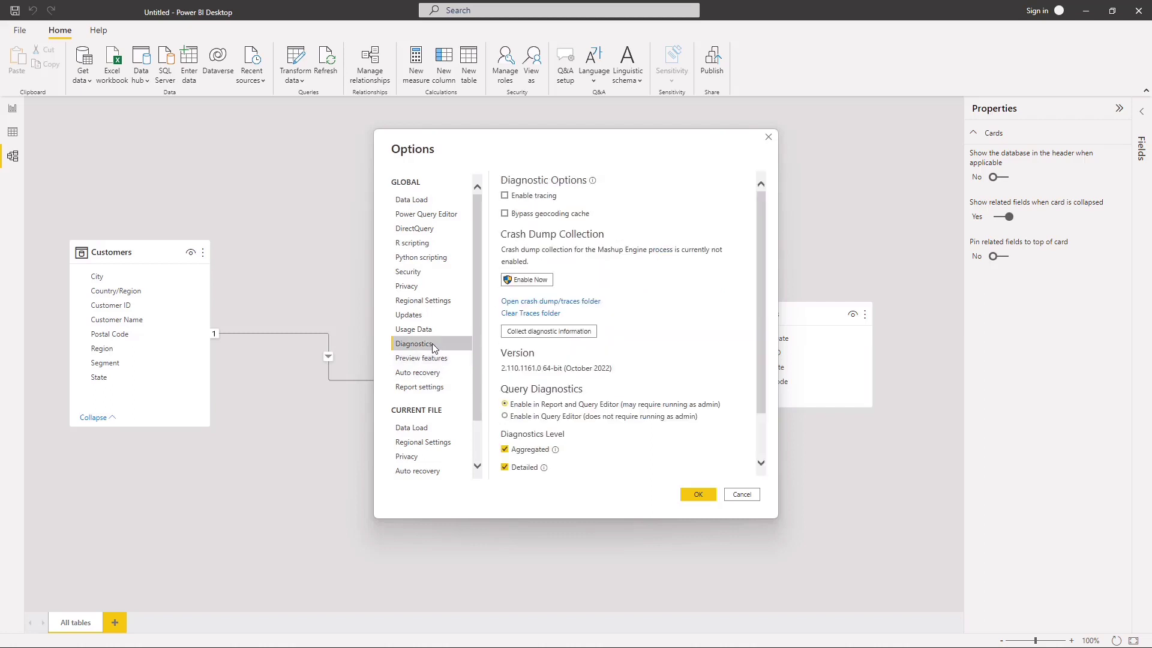
pyautogui.scroll(-2, 472, 279)
pyautogui.click(419, 266)
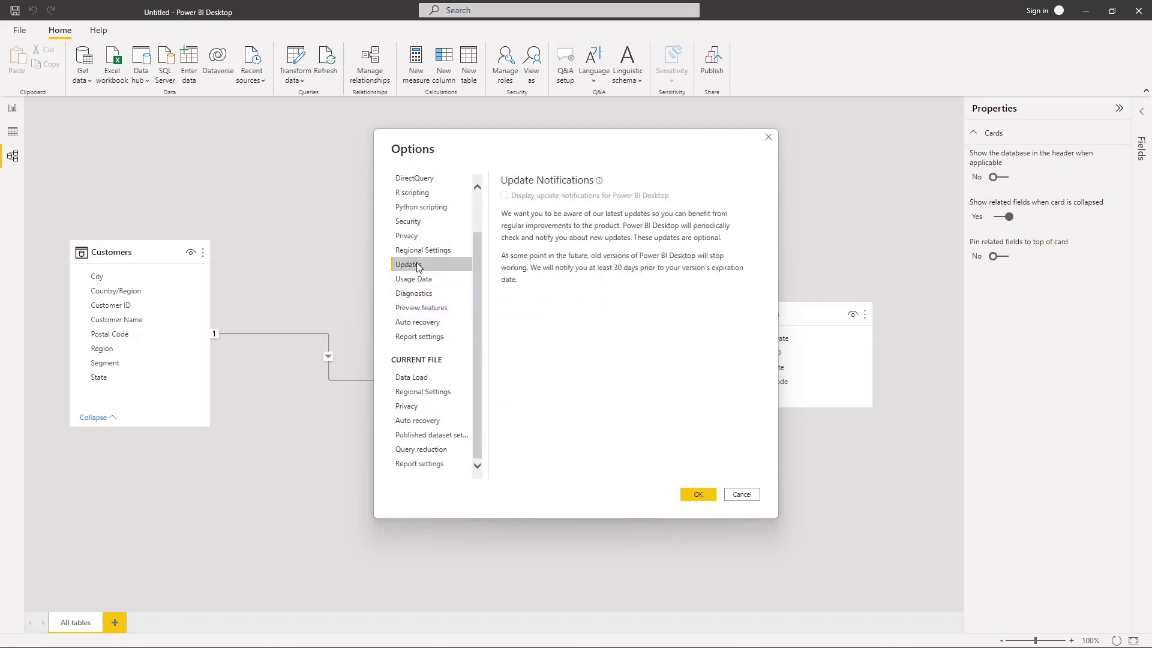
pyautogui.click(419, 250)
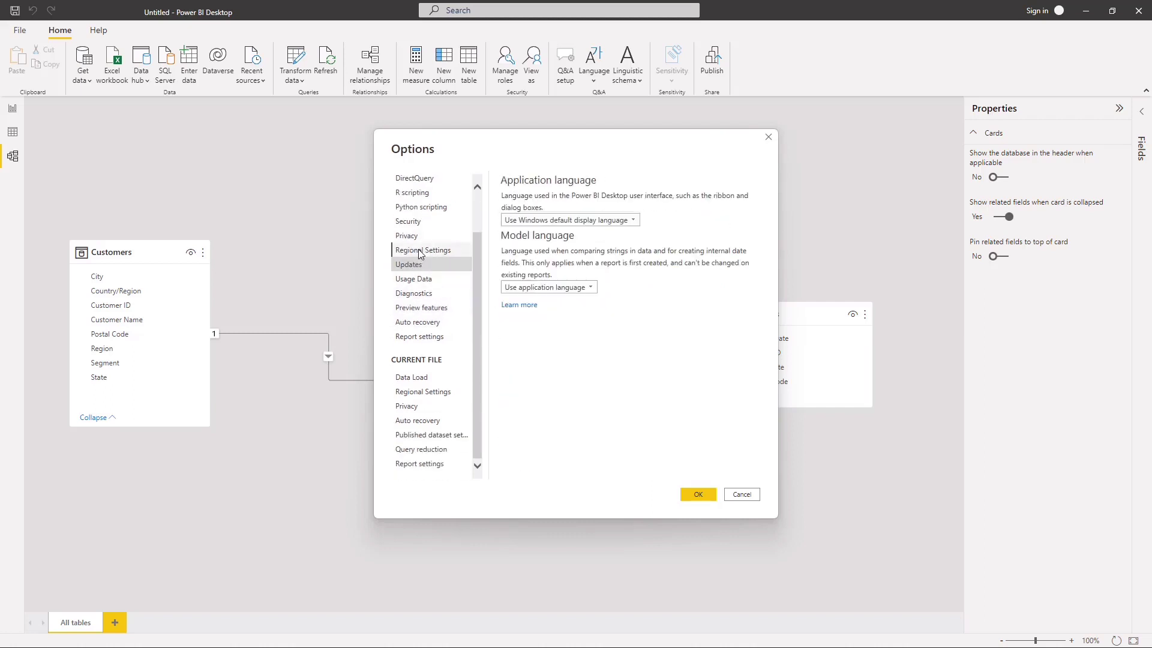
# Step: Review the global Security, Python scripting, DirectQuery and Privacy options and the current file's Report settings
pyautogui.click(428, 217)
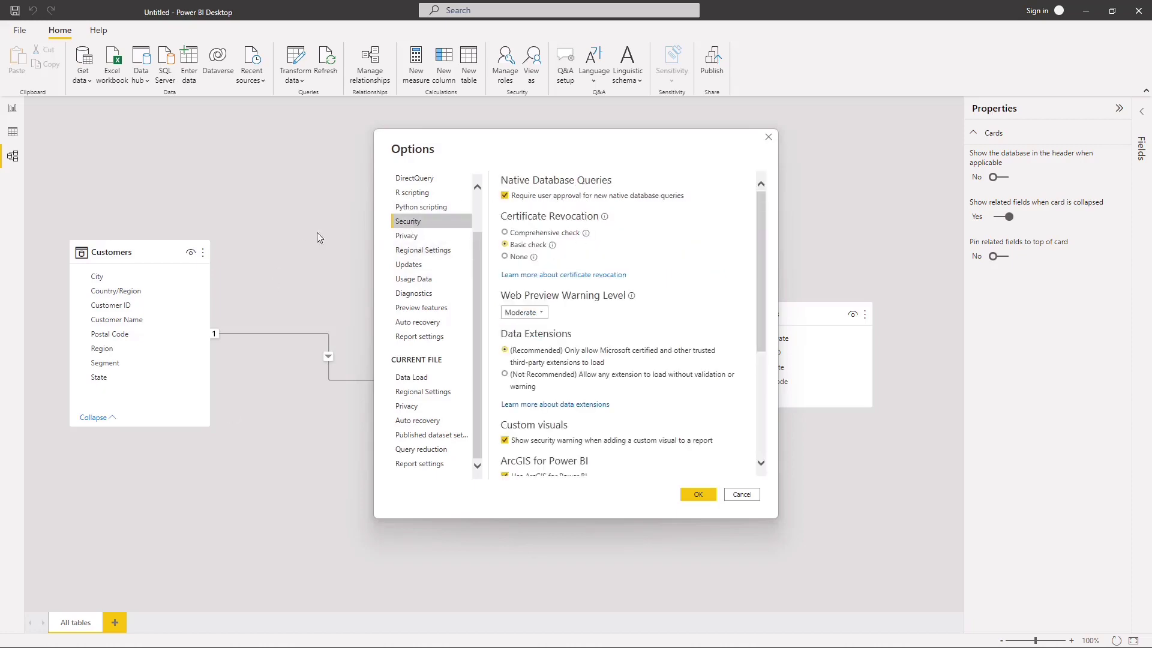
pyautogui.scroll(-5, 519, 192)
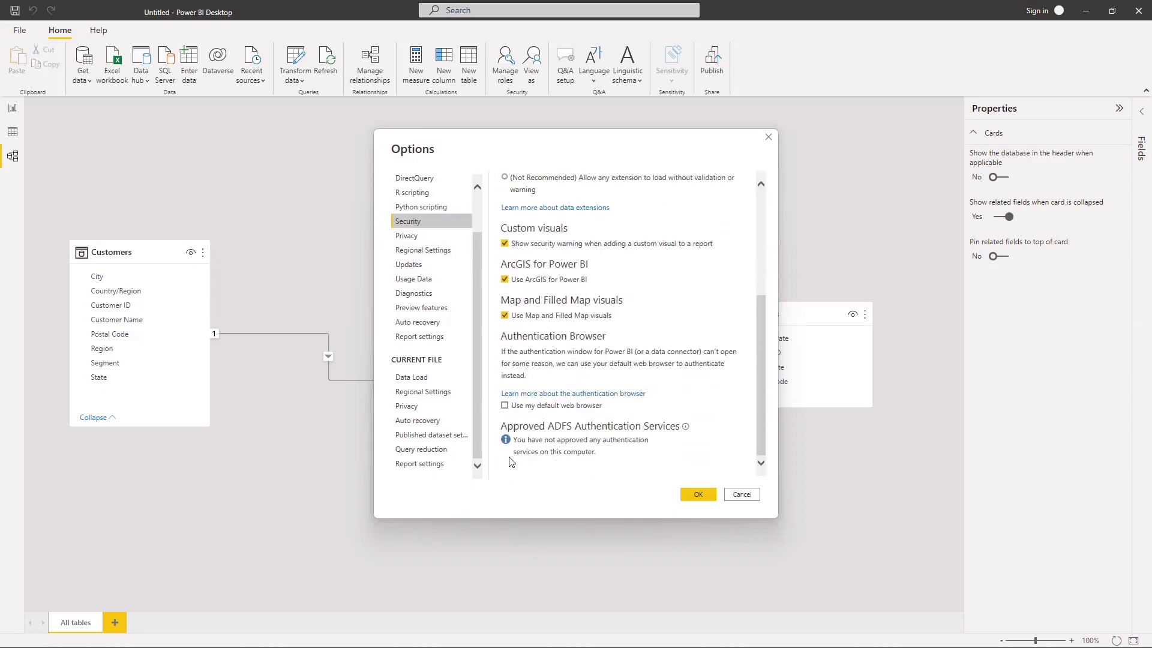
pyautogui.scroll(3, 523, 375)
pyautogui.click(420, 207)
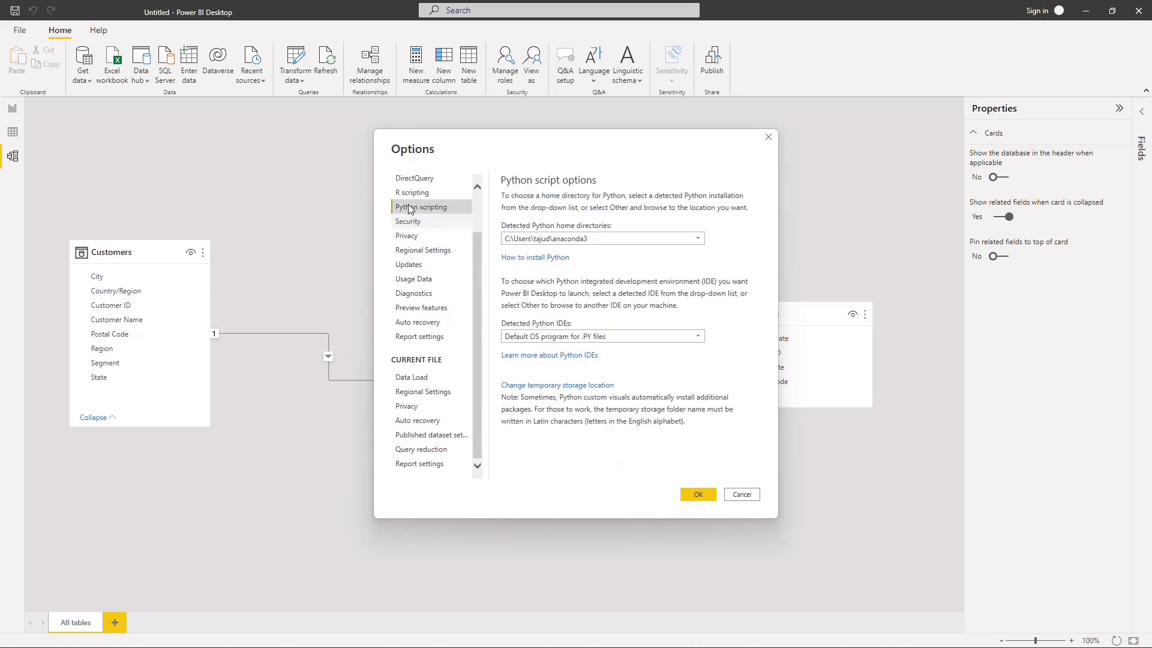
pyautogui.click(420, 178)
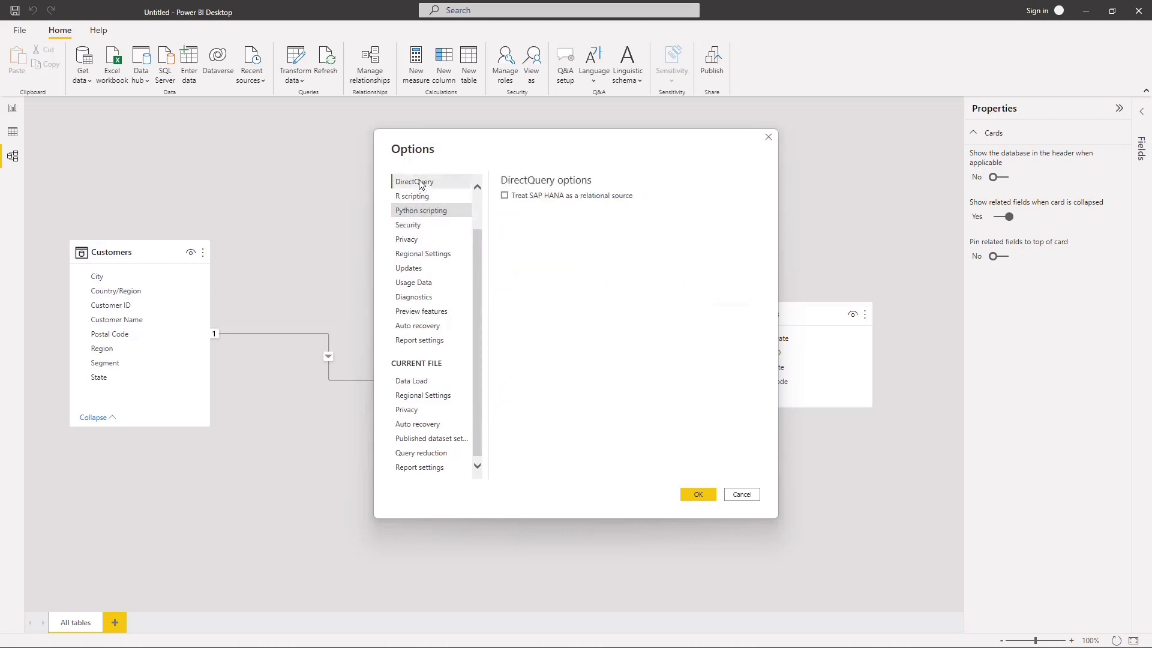
pyautogui.click(416, 467)
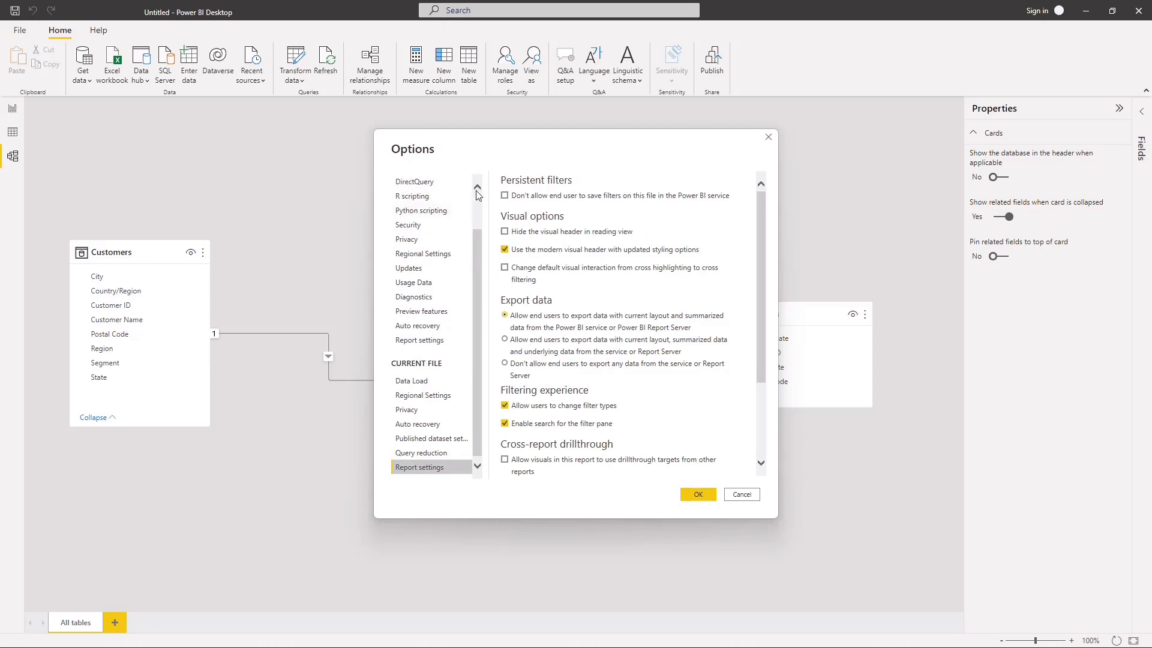
pyautogui.click(456, 238)
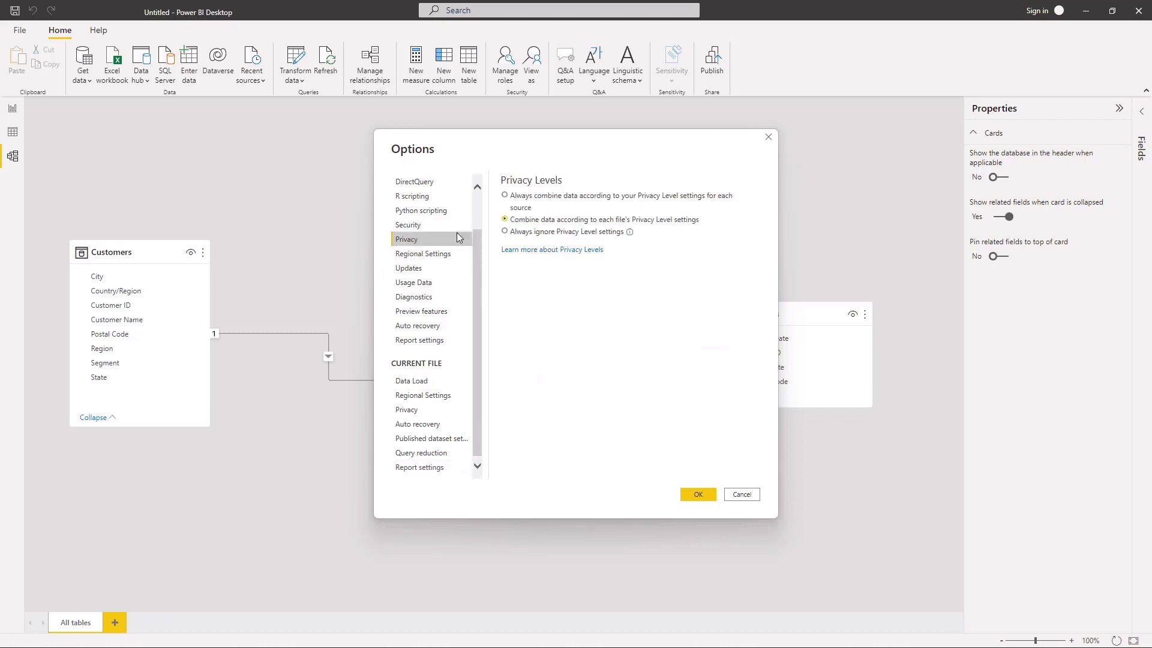
# Step: Dismiss the options without changes and collapse the Properties pane beside the model diagram
pyautogui.click(768, 137)
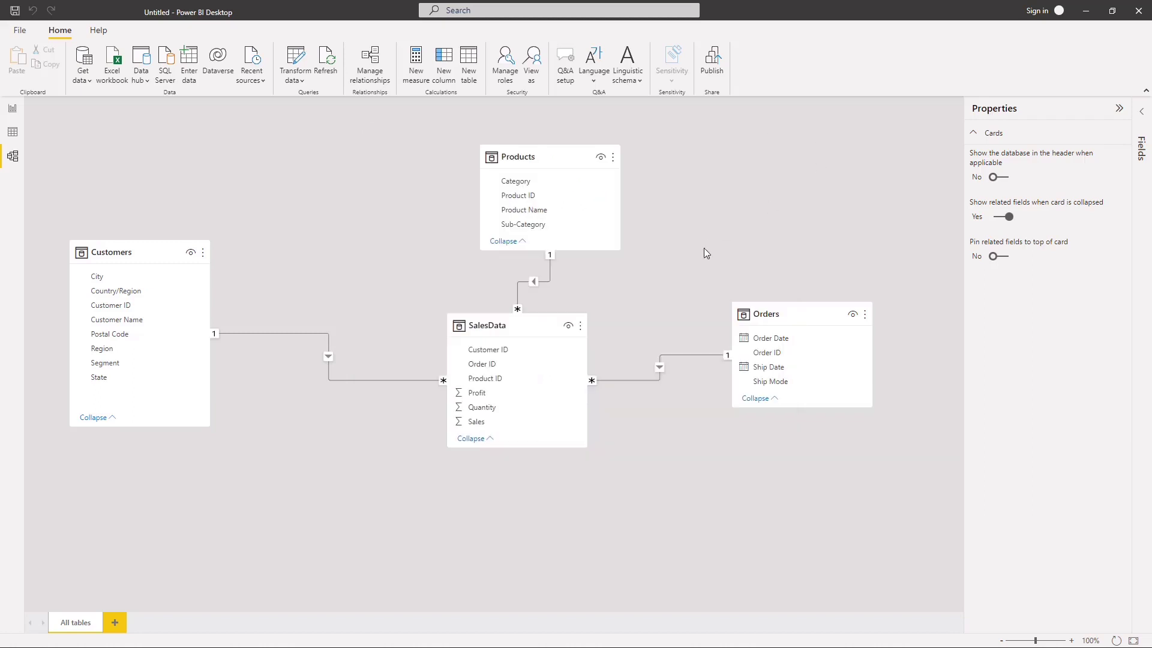
pyautogui.click(1120, 108)
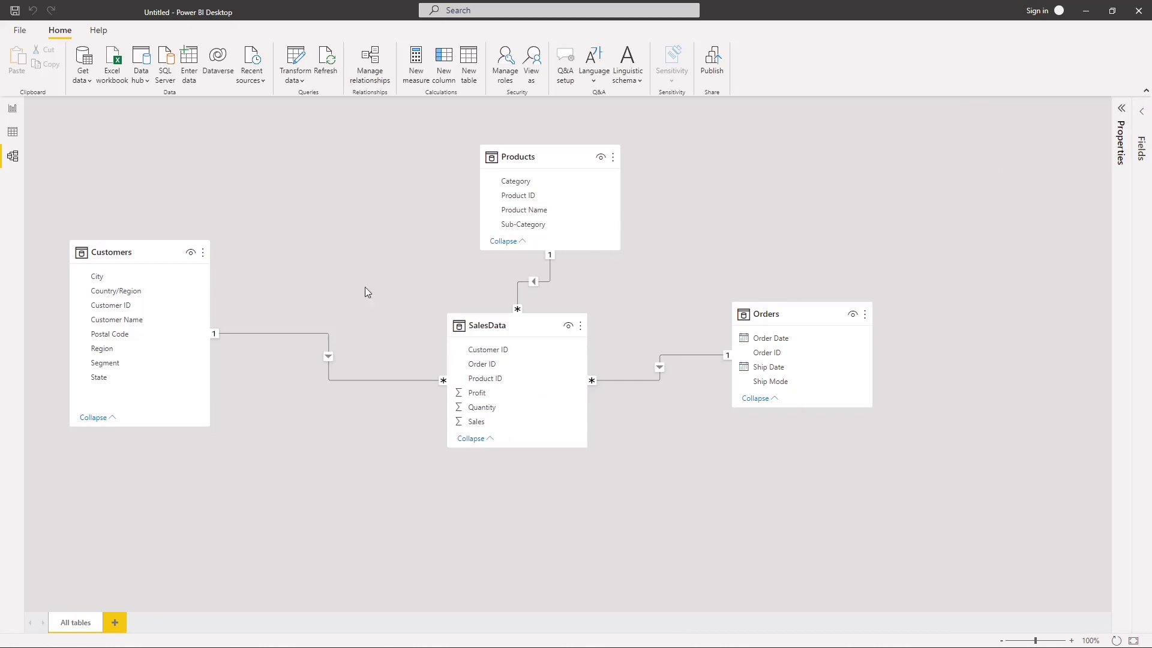
# Step: Rearrange the model diagram with Customers and Products above a lowered SalesData table and Orders beside it
pyautogui.moveTo(545, 156); pyautogui.dragTo(522, 151)
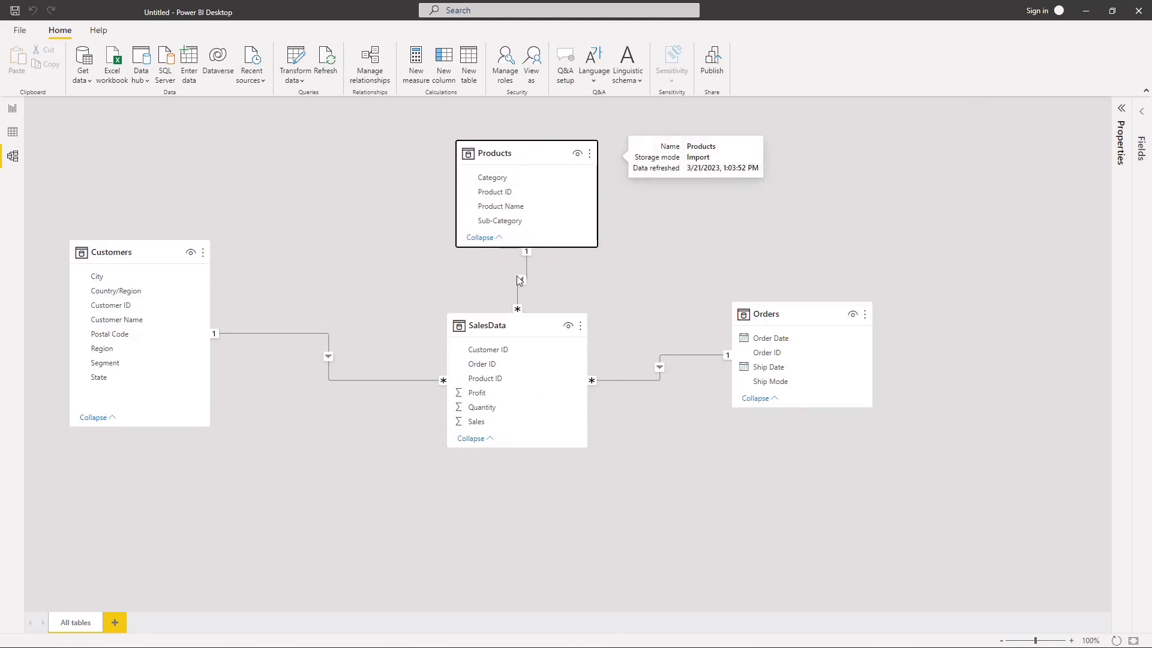
pyautogui.moveTo(524, 325); pyautogui.dragTo(528, 387)
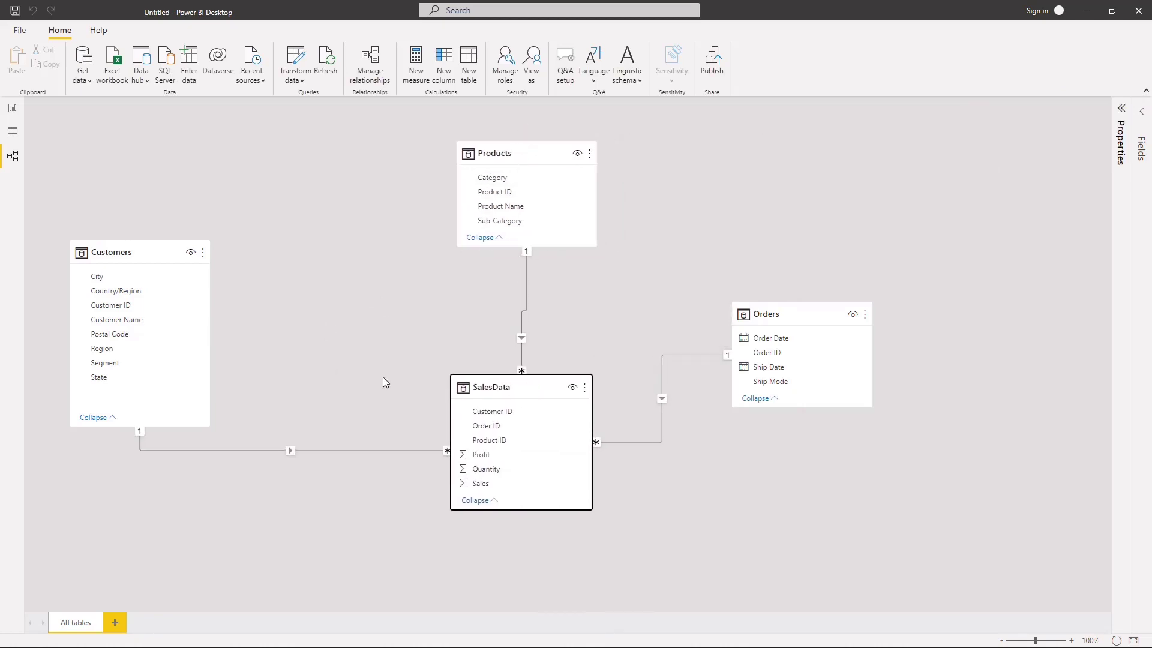
pyautogui.moveTo(132, 259); pyautogui.dragTo(162, 177)
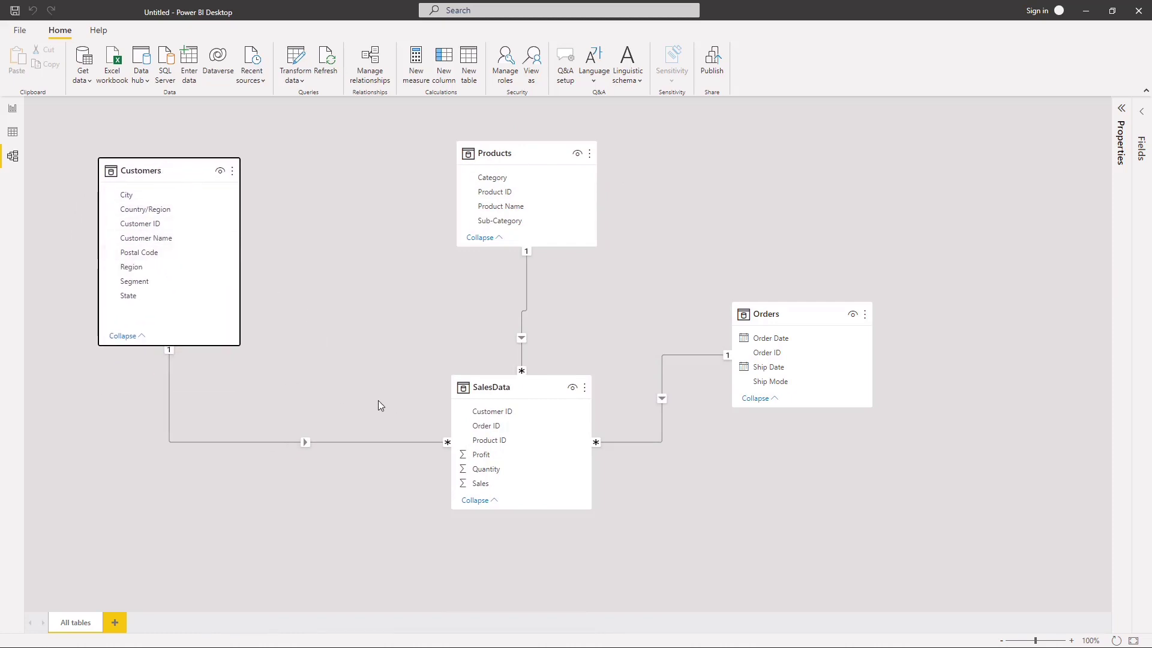
pyautogui.moveTo(490, 382); pyautogui.dragTo(488, 363)
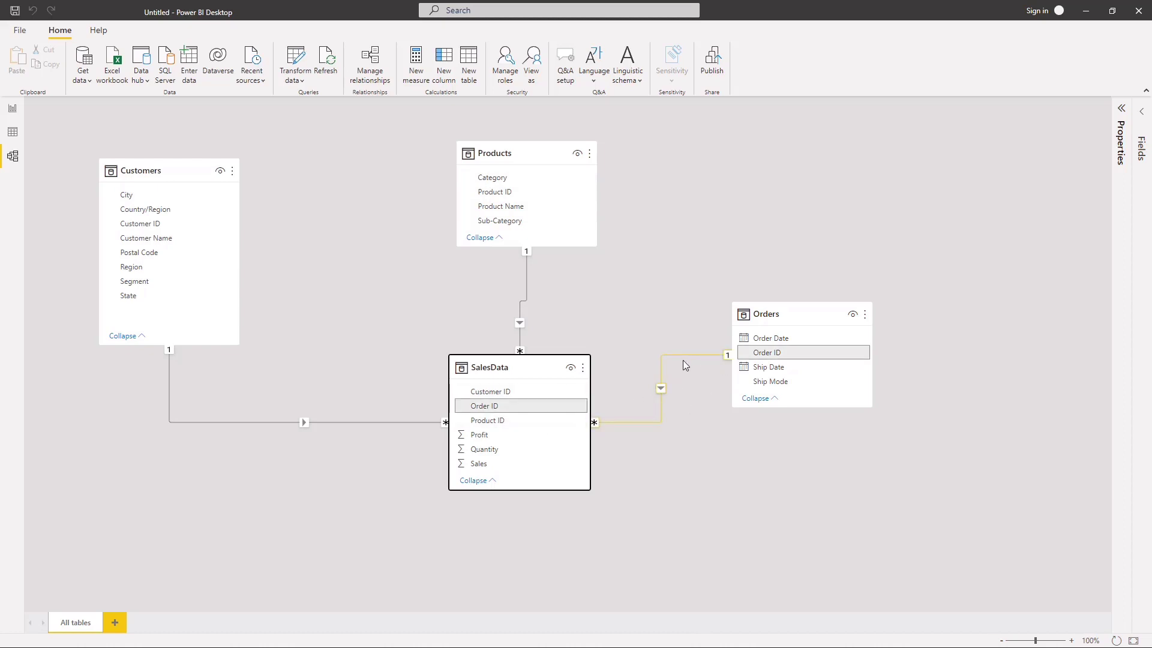
pyautogui.moveTo(780, 318); pyautogui.dragTo(783, 352)
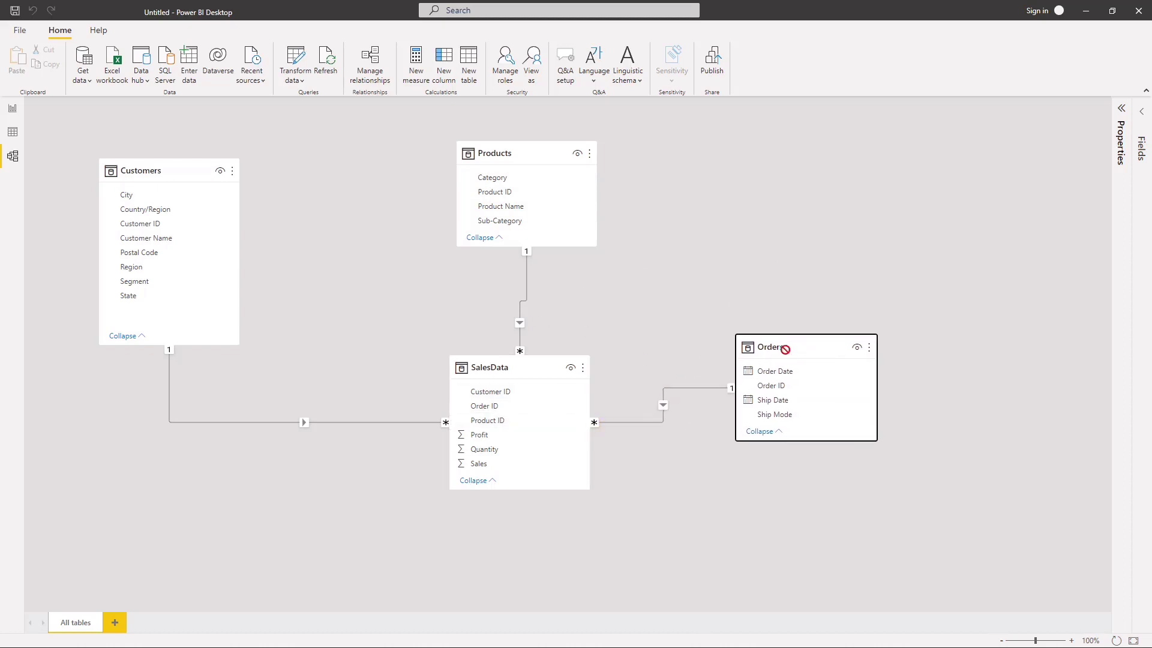
pyautogui.moveTo(528, 157); pyautogui.dragTo(486, 156)
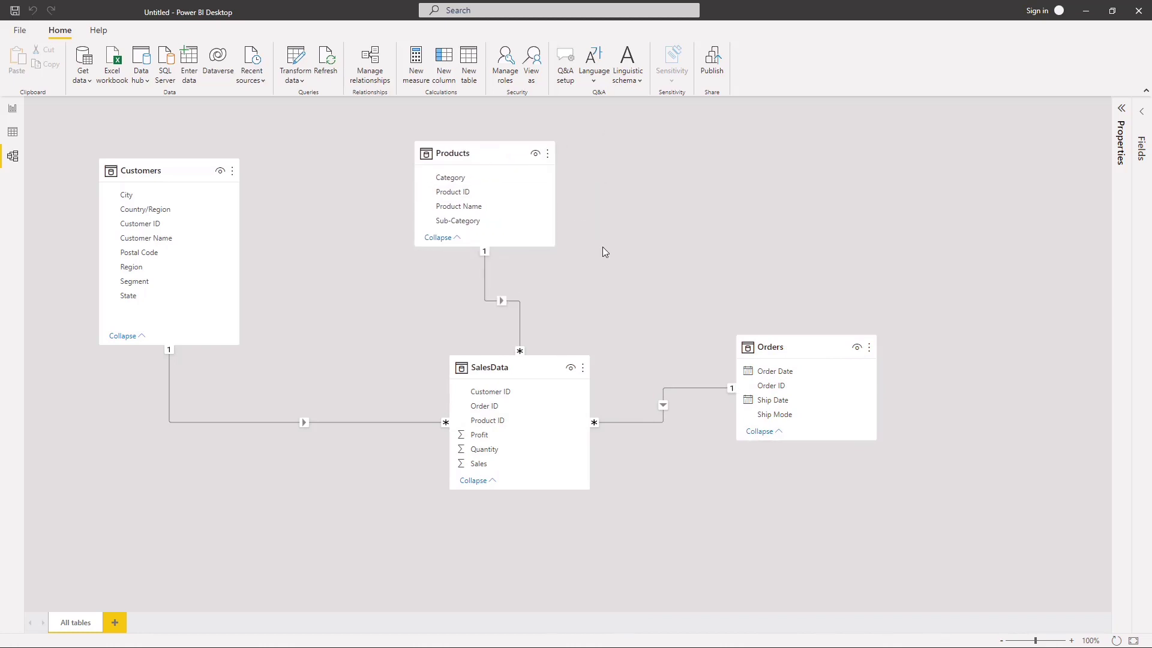
# Step: Switch to the report view and load a manually entered blank table named All measures
pyautogui.click(13, 132)
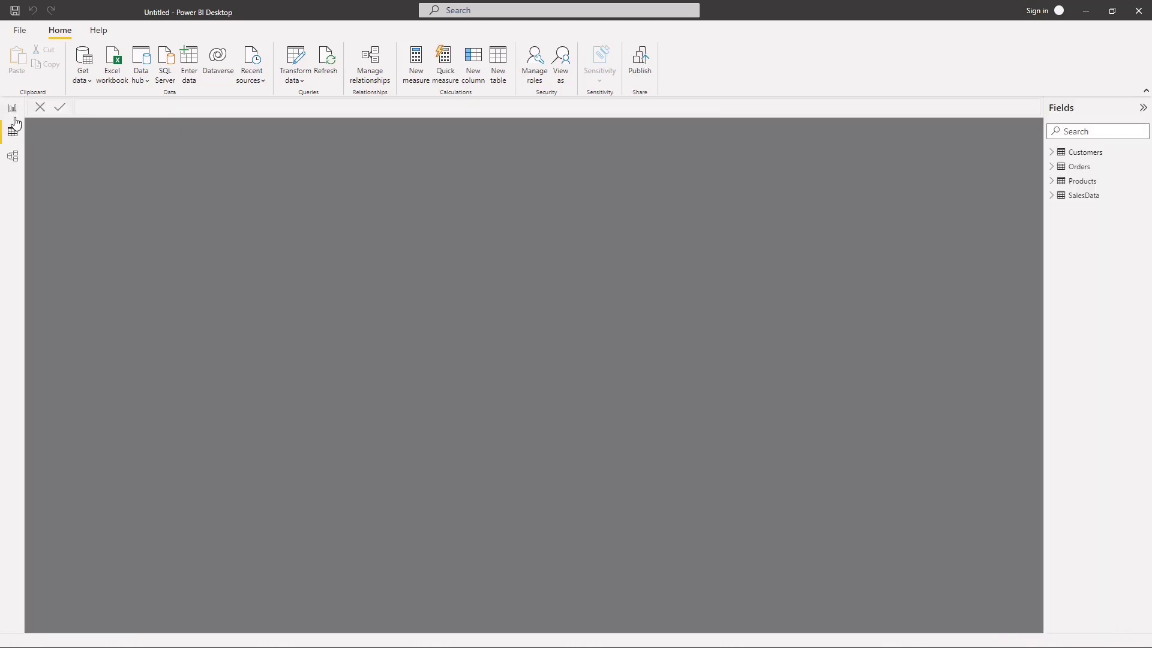
pyautogui.click(13, 108)
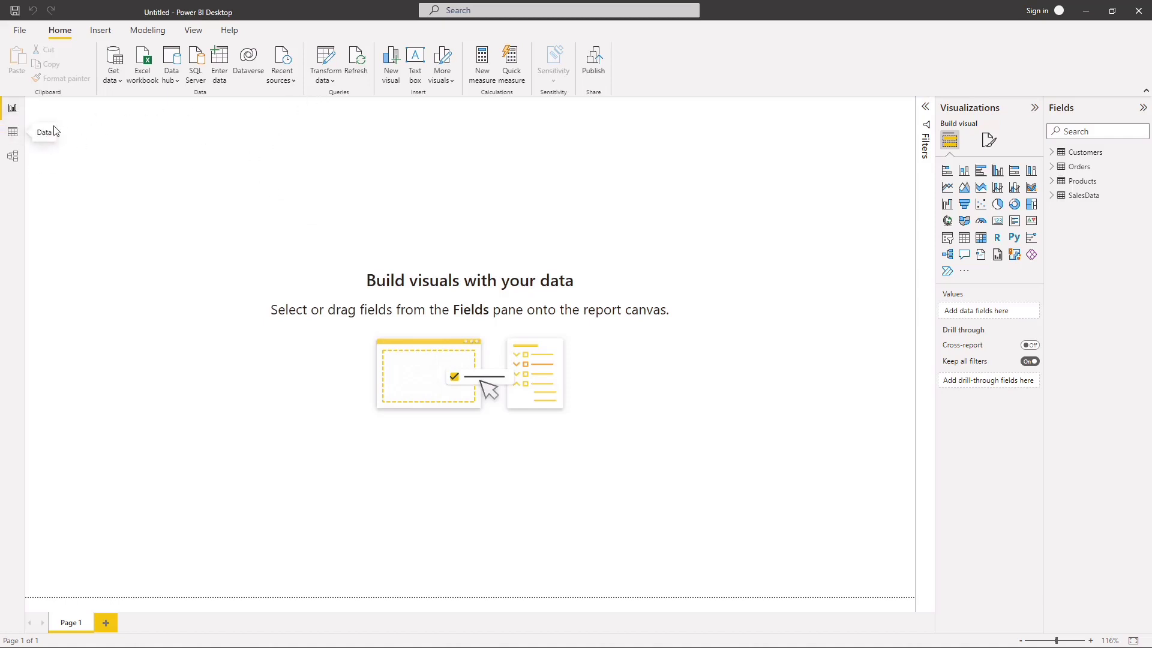
pyautogui.click(230, 74)
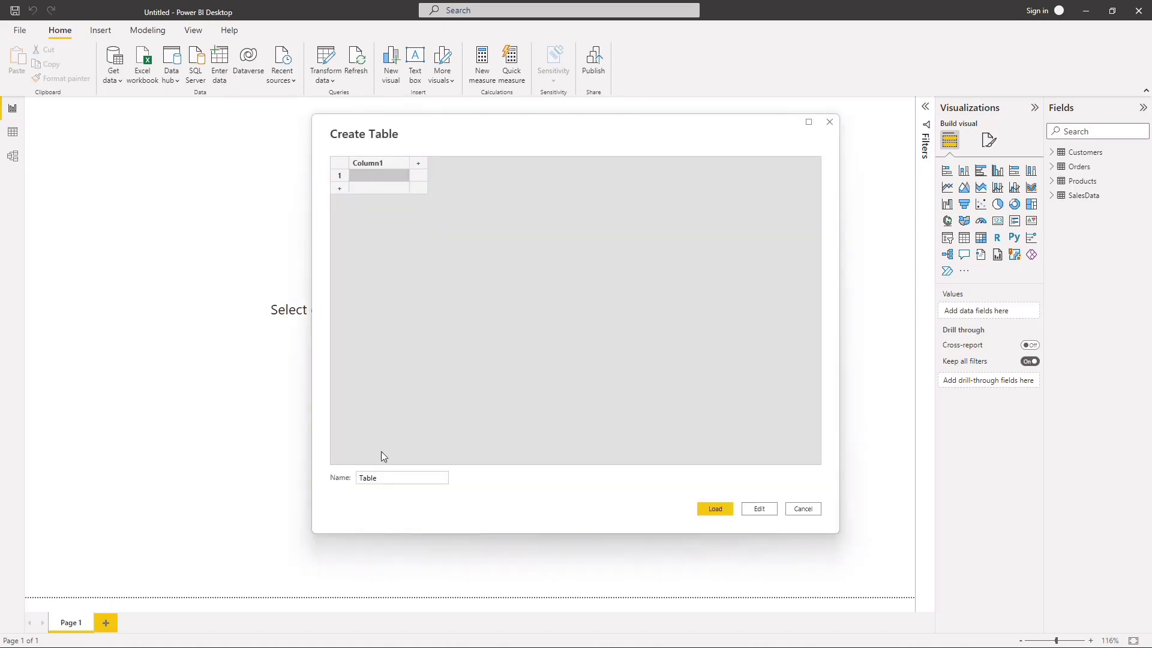
pyautogui.click(380, 478)
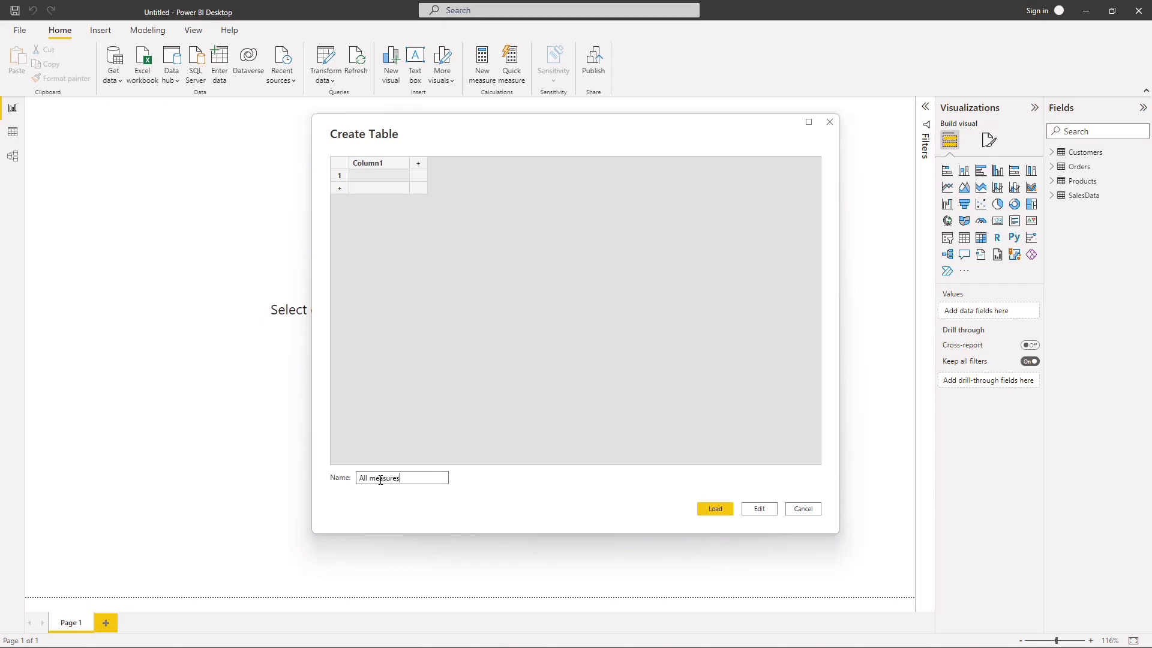
pyautogui.click(714, 509)
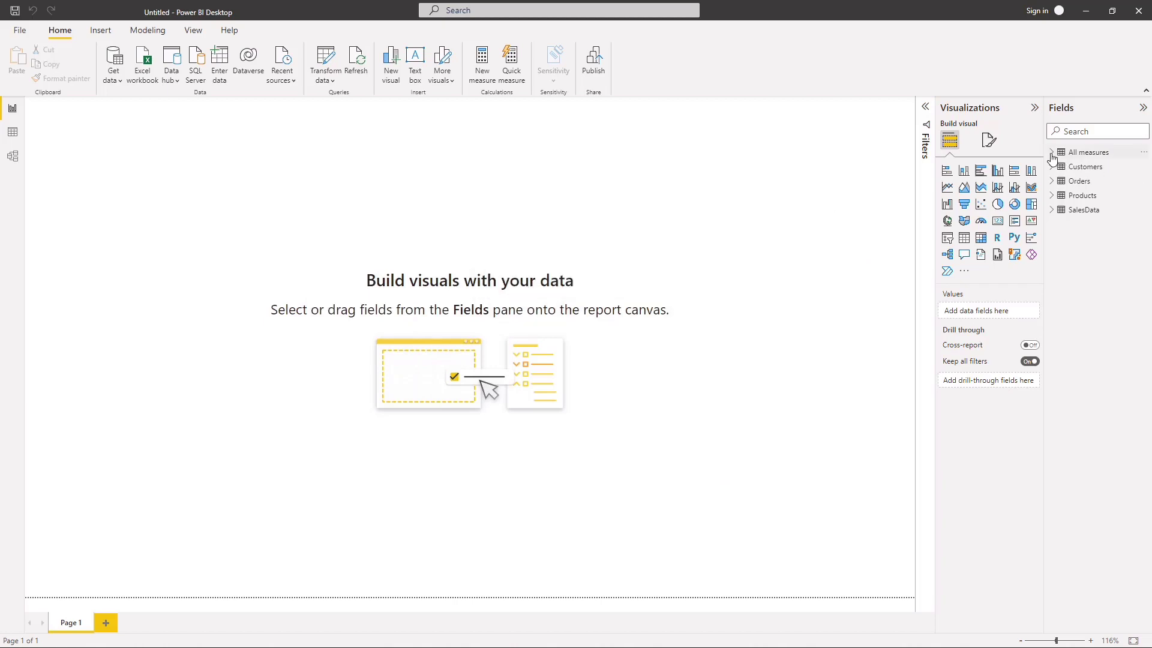
# Step: Add a measure to the All measures table with the formula Total Sales = SUM(SalesData[Sales])
pyautogui.click(1143, 153)
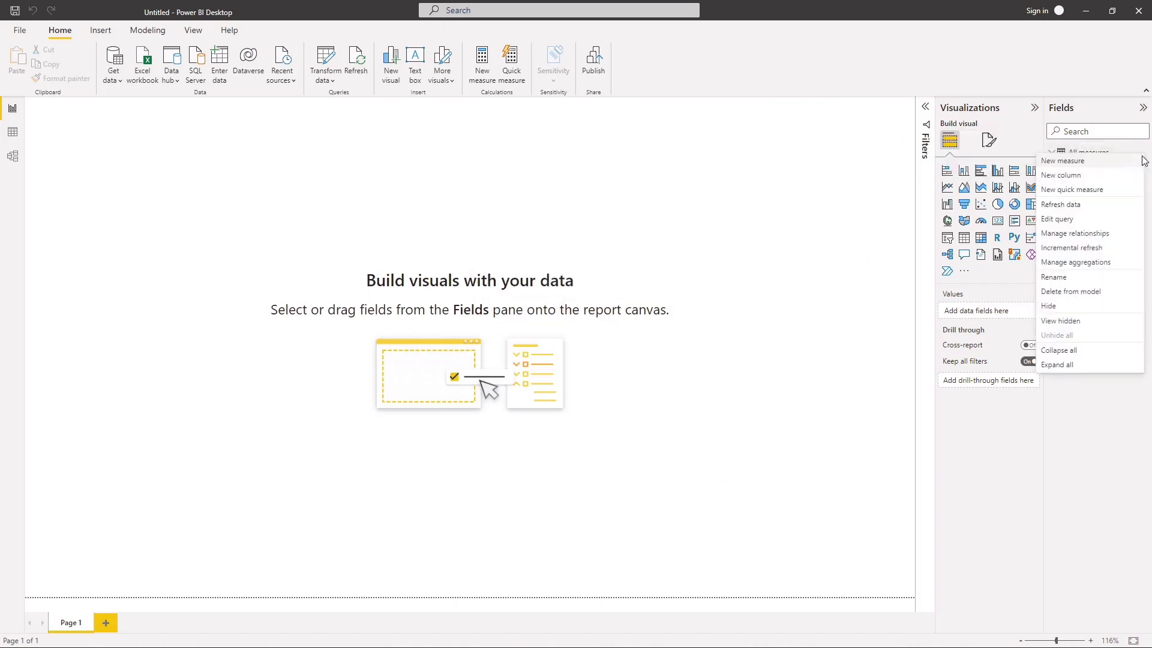
pyautogui.click(1074, 164)
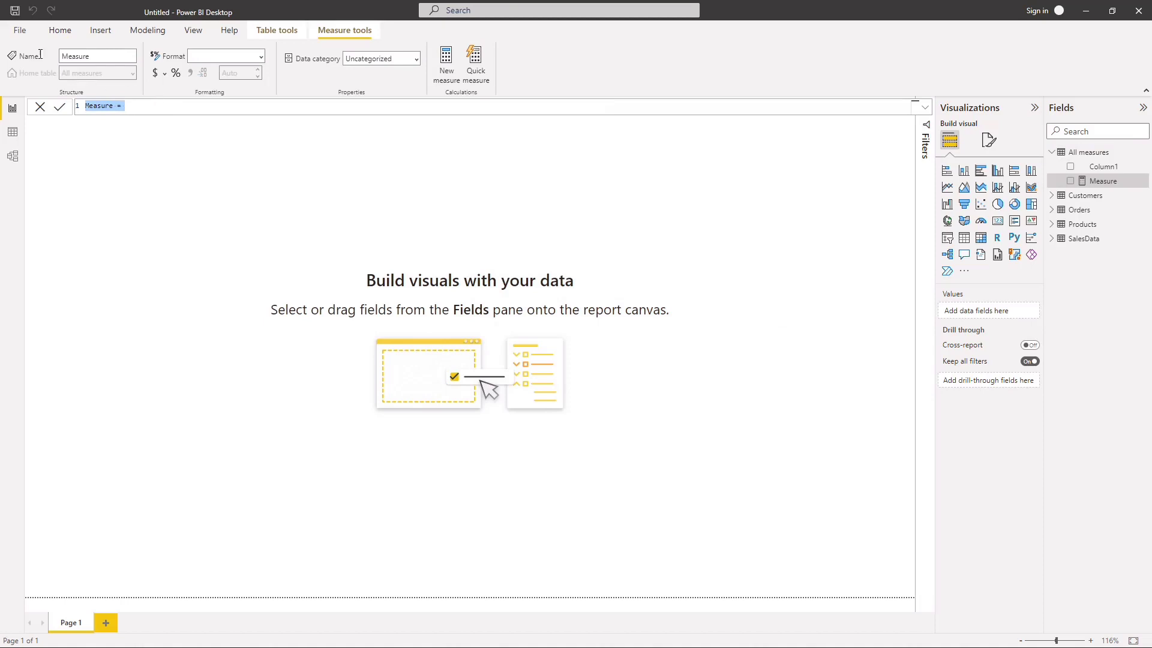
pyautogui.write('Total Sales')
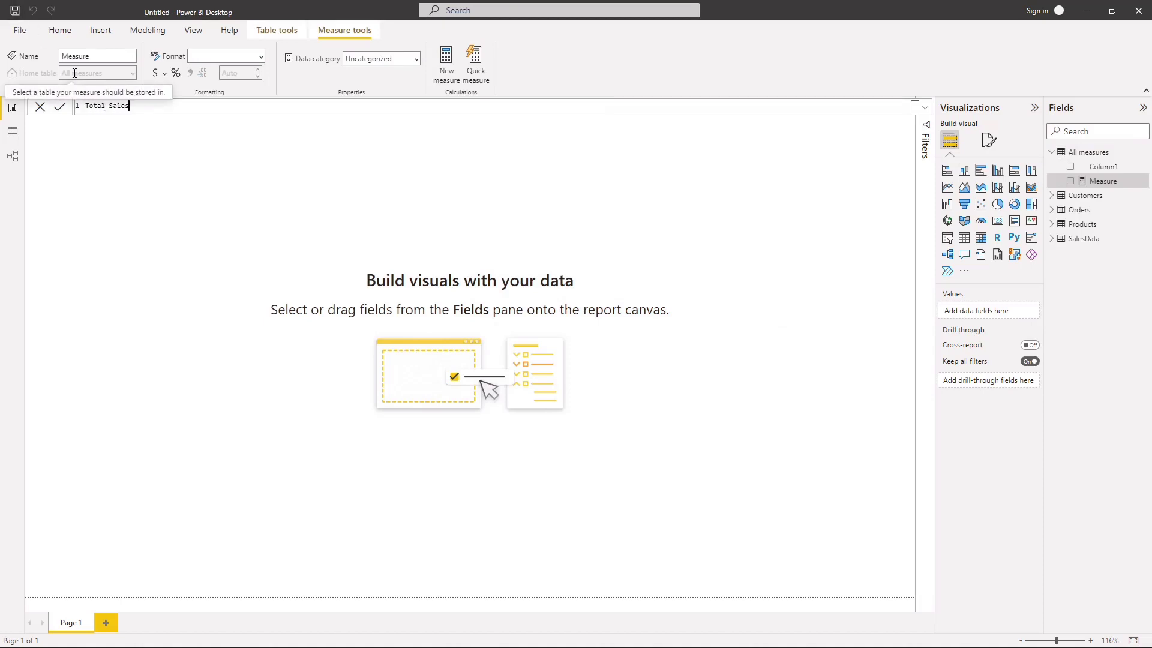
pyautogui.write(' = SUM(')
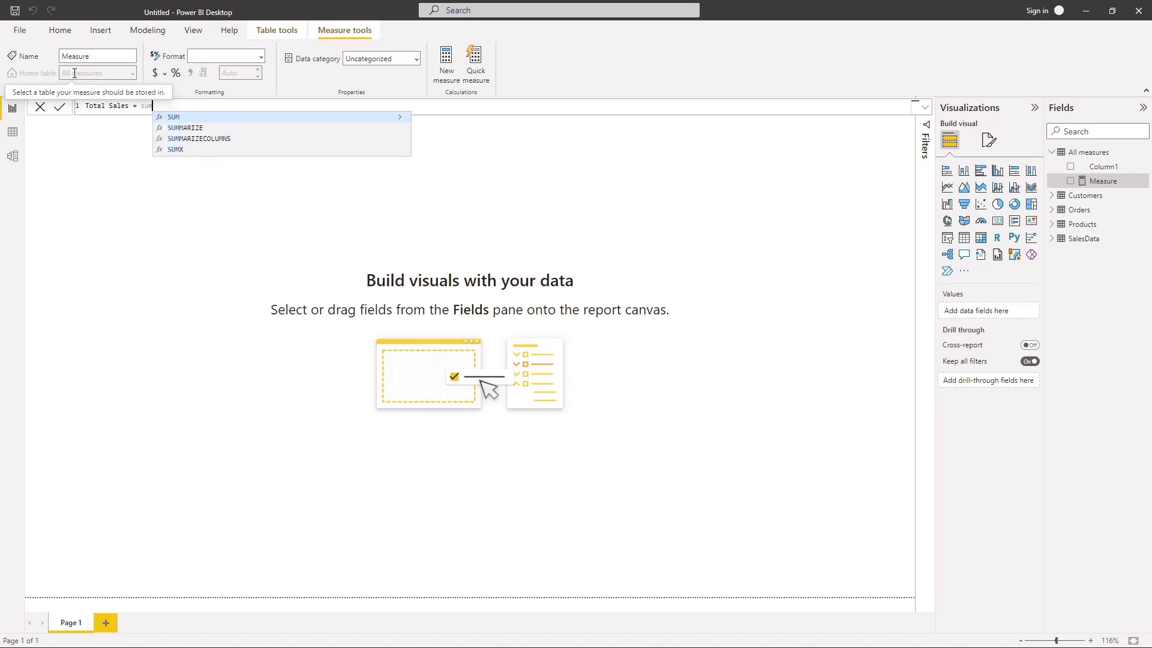
pyautogui.write('sal')
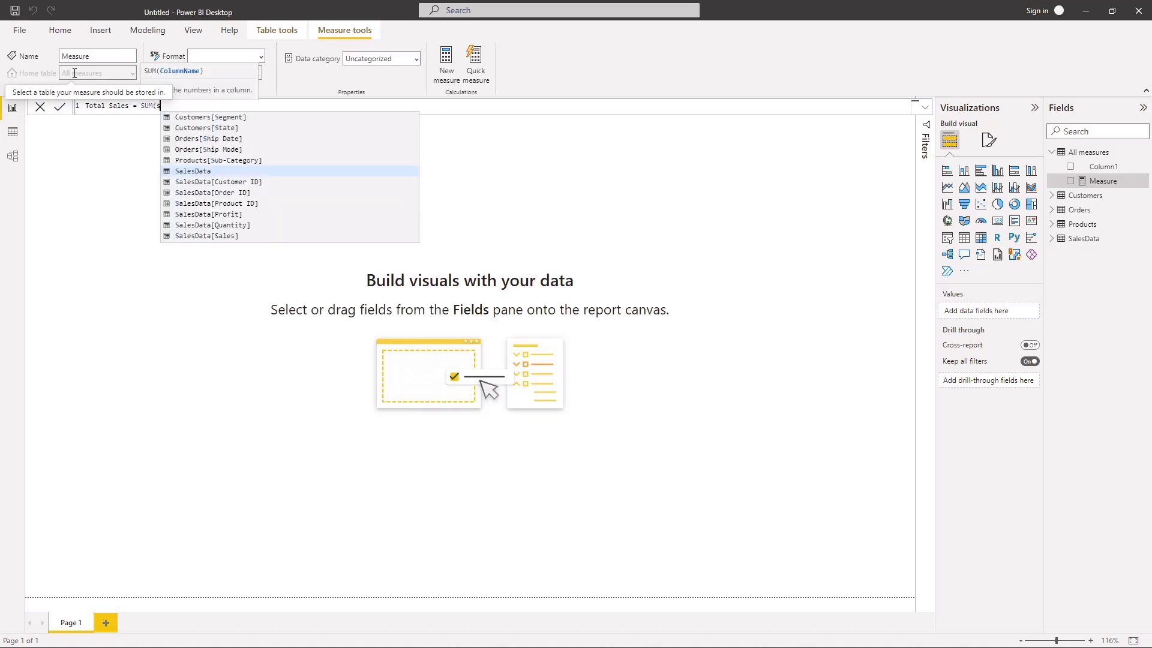
pyautogui.click(226, 183)
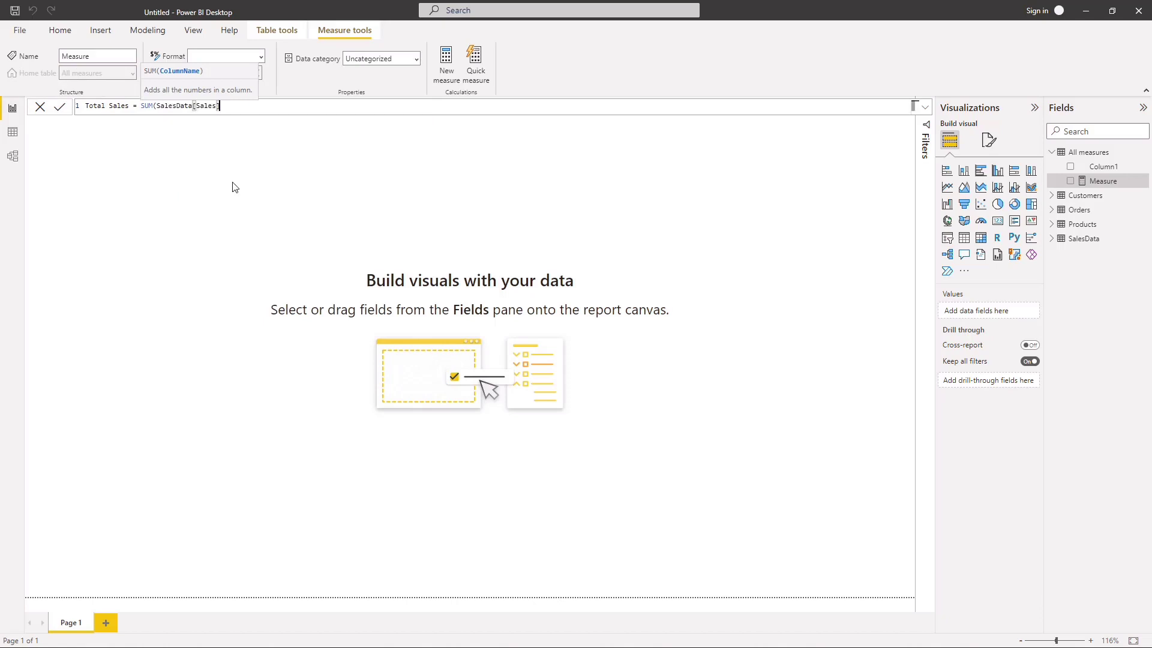
pyautogui.write(')')
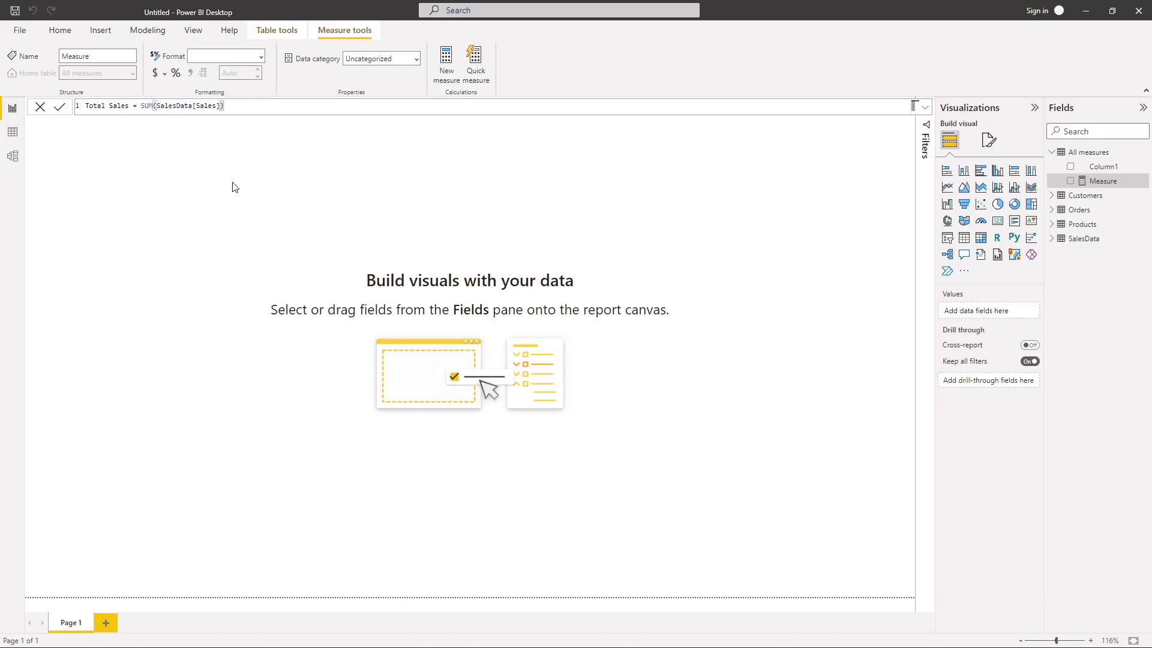
# Step: Undo the column reference in the Total Sales formula and commit it with only sal as the SUM argument
pyautogui.keyDown('ctrl'); pyautogui.scroll(5, 235, 187); pyautogui.keyUp('ctrl')
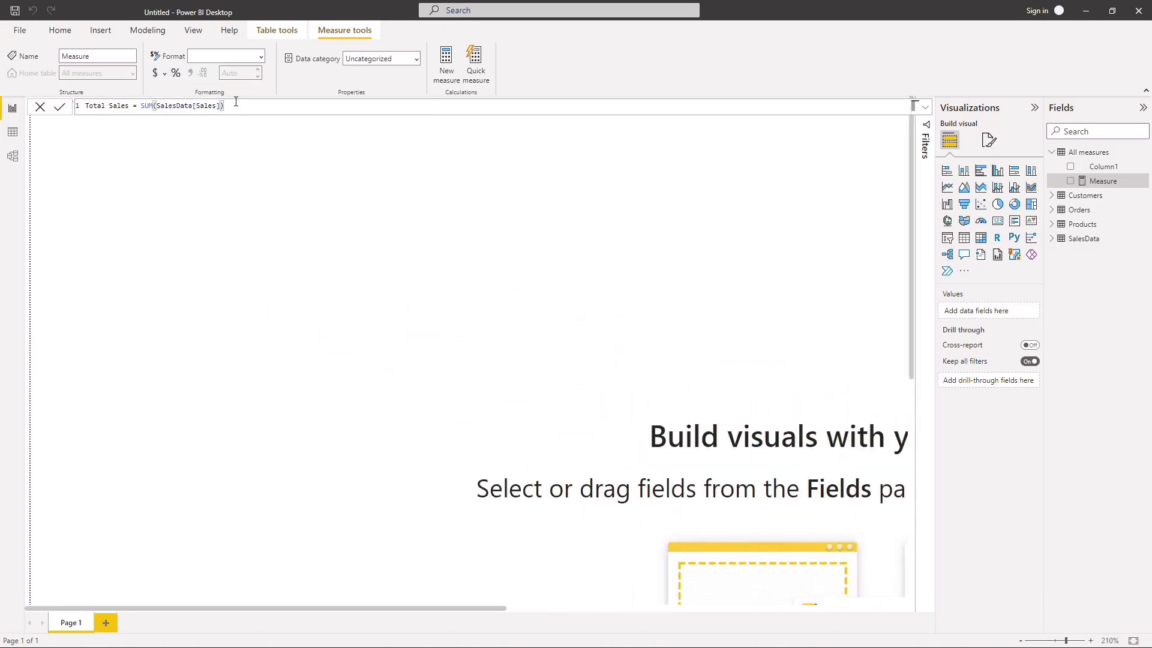
pyautogui.hotkey('ctrl', 'z')
pyautogui.hotkey('ctrl', 'z')
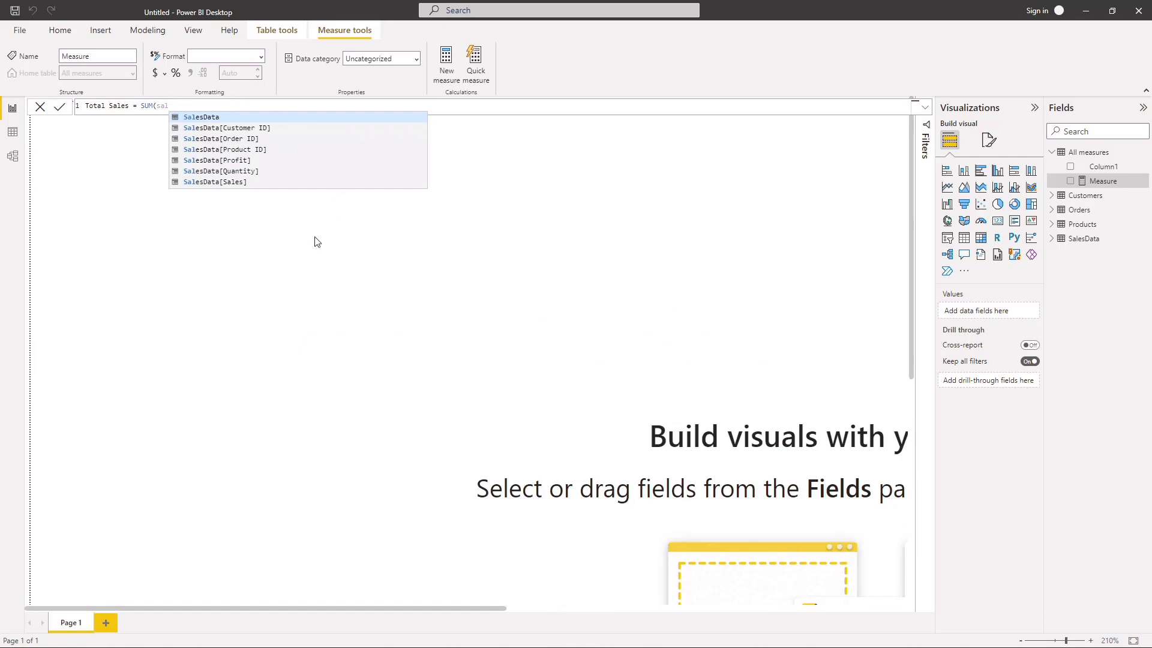
pyautogui.press('Escape')
pyautogui.press('Return')
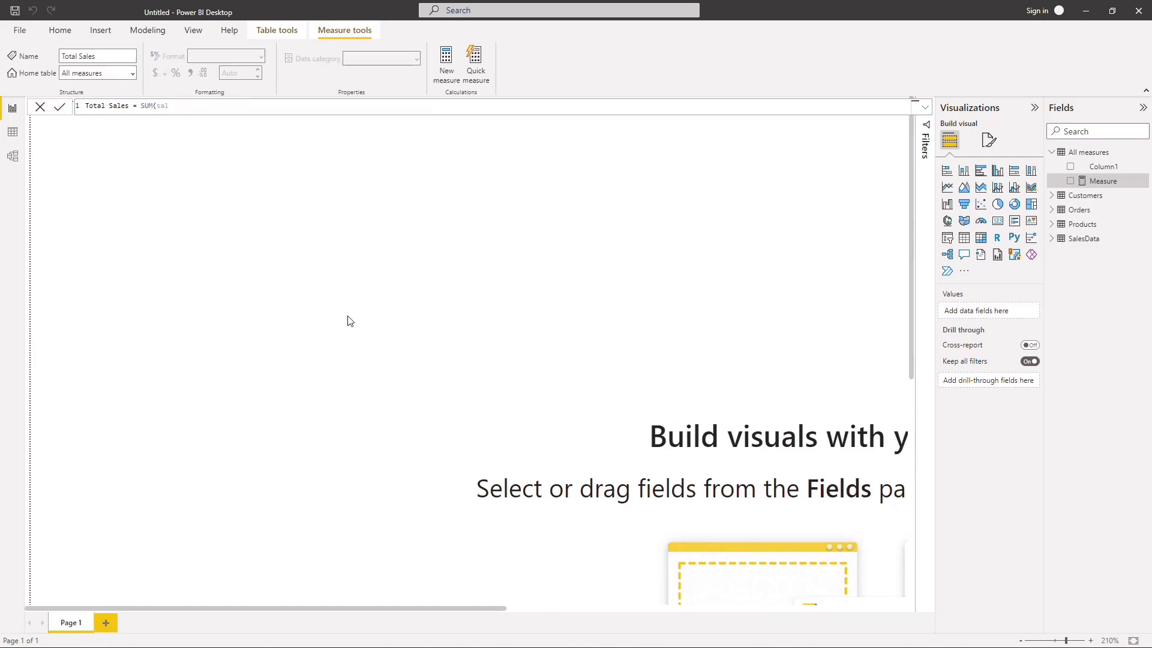
pyautogui.scroll(-20, 342, 305)
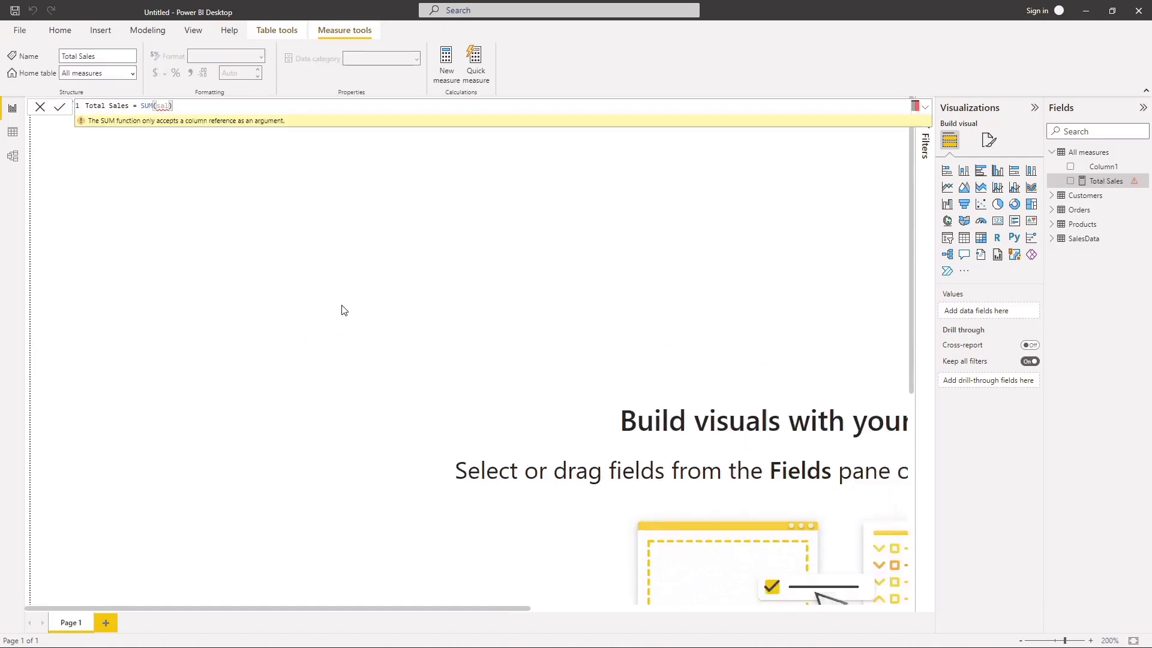
pyautogui.scroll(15, 342, 306)
pyautogui.scroll(-3, 344, 309)
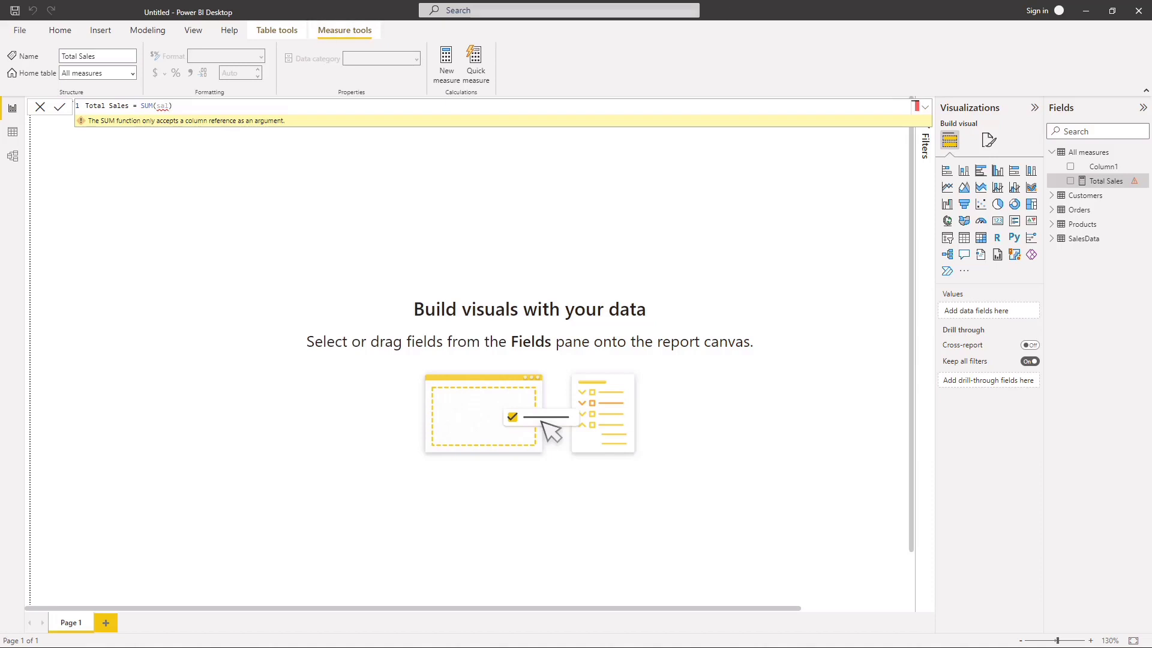
pyautogui.click(686, 417)
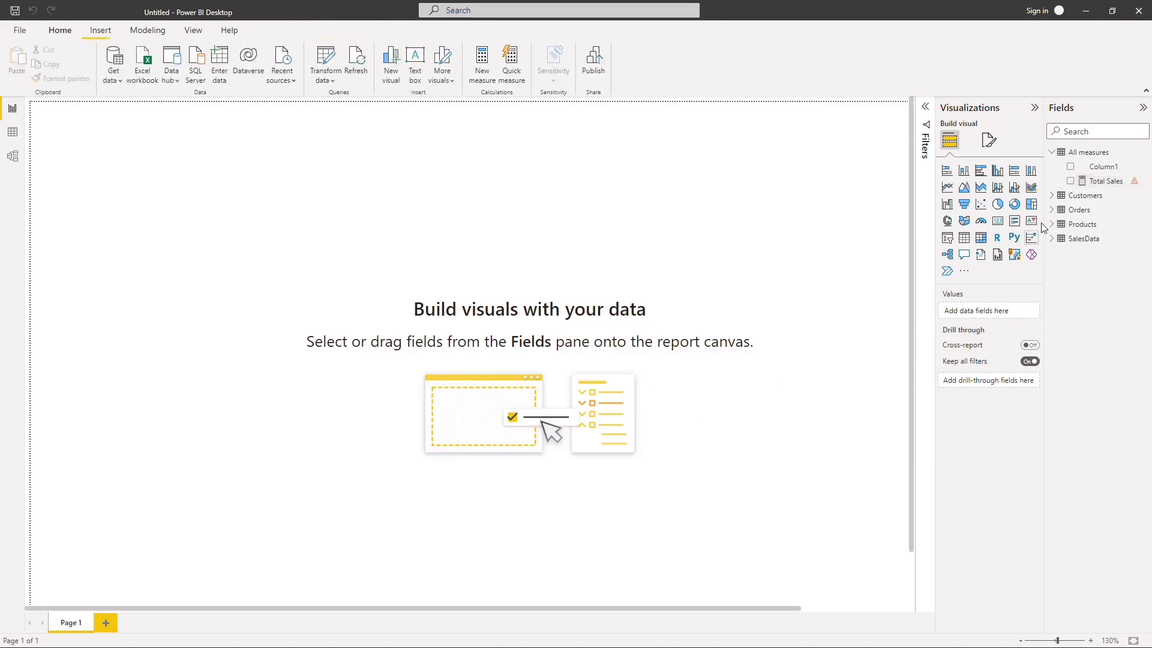
pyautogui.click(1142, 109)
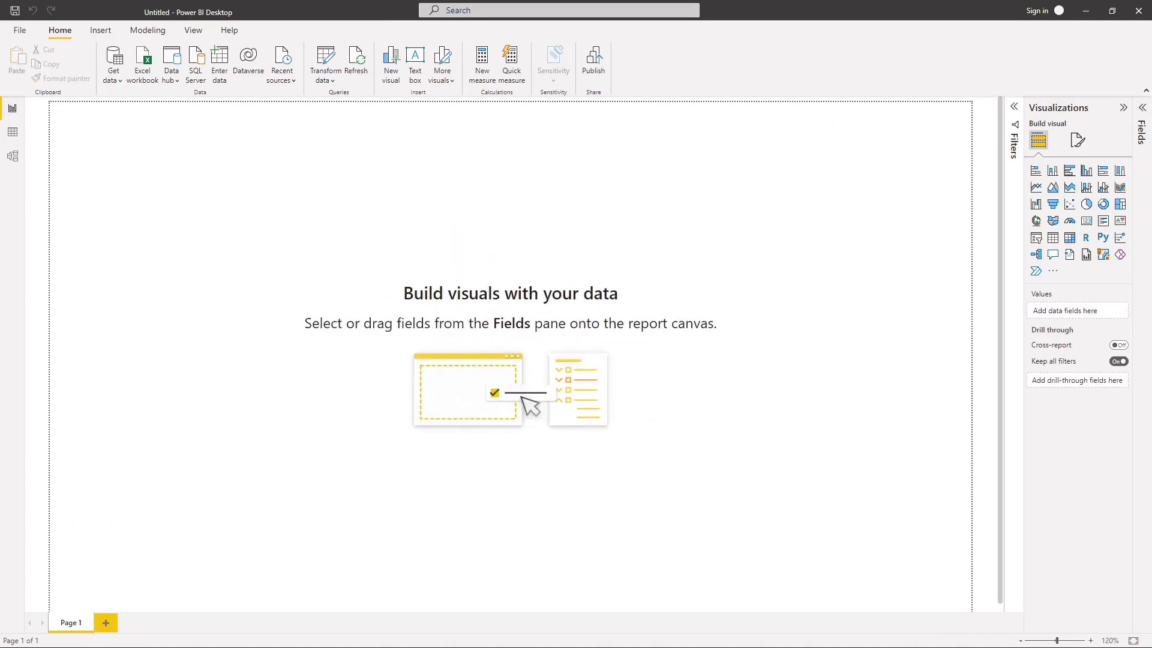
pyautogui.click(1142, 110)
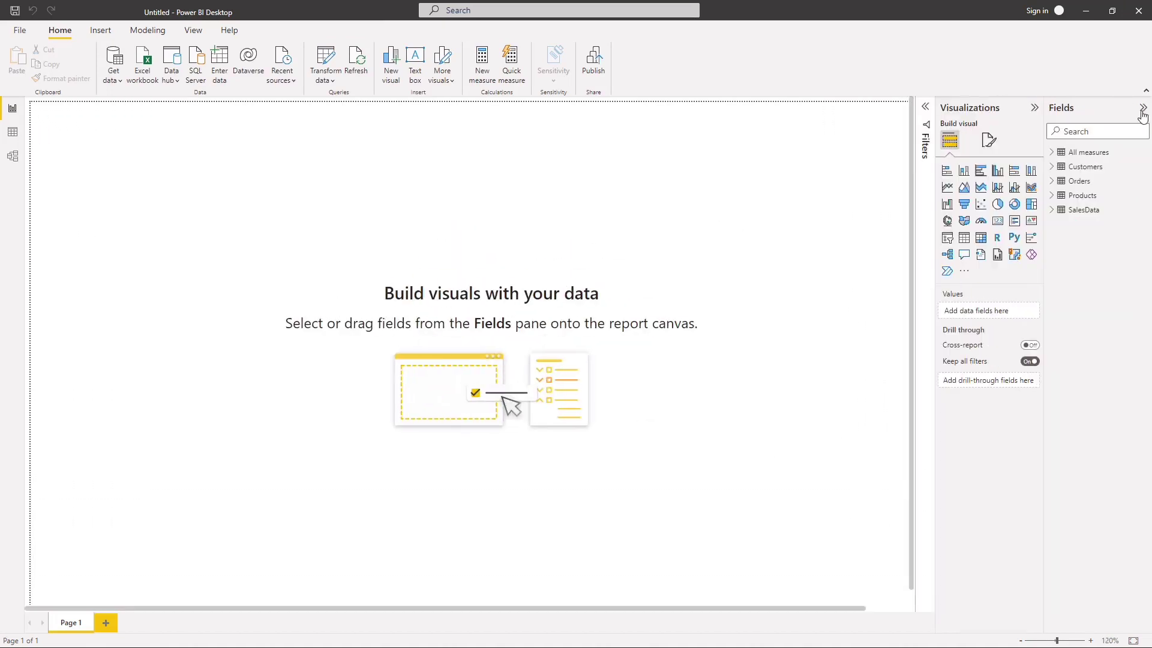
# Step: Reopen the Total Sales measure, enlarge the formula text, and correct the formula to SUM(SalesData[Sales])
pyautogui.click(1108, 152)
pyautogui.click(1122, 180)
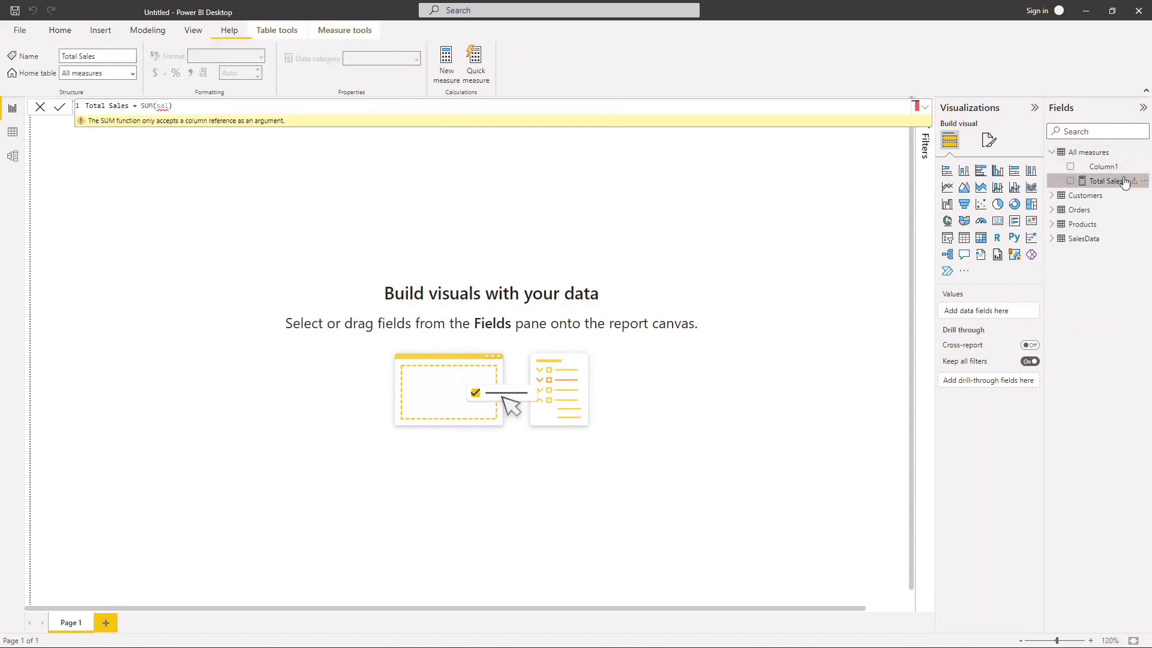
pyautogui.click(276, 106)
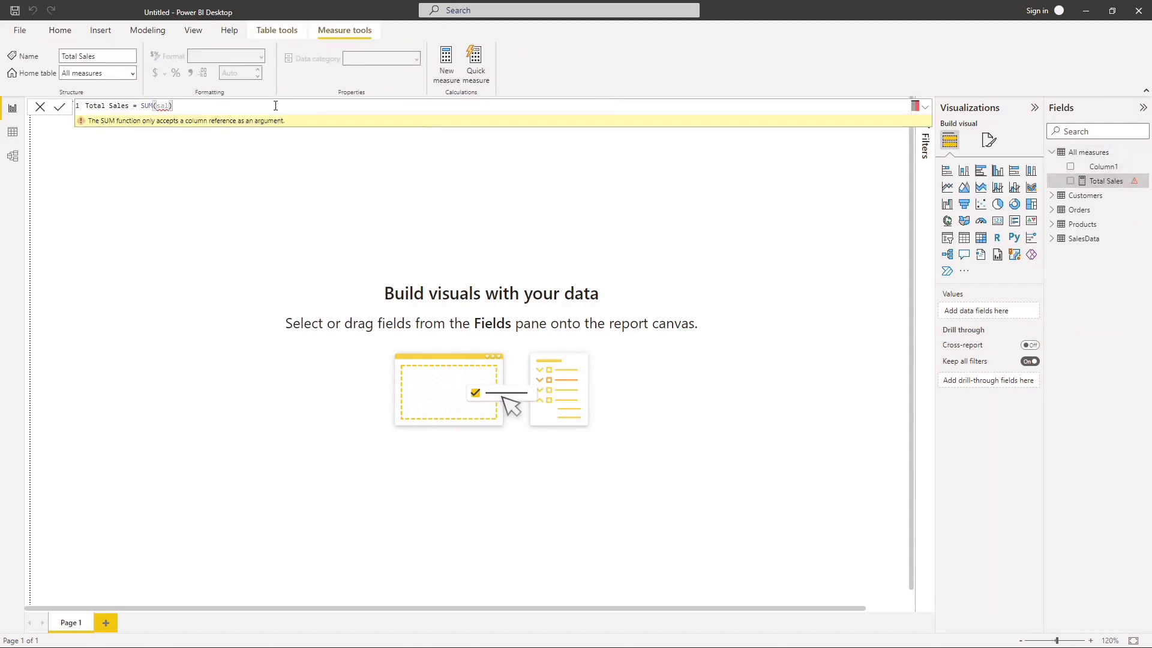
pyautogui.scroll(6, 275, 106)
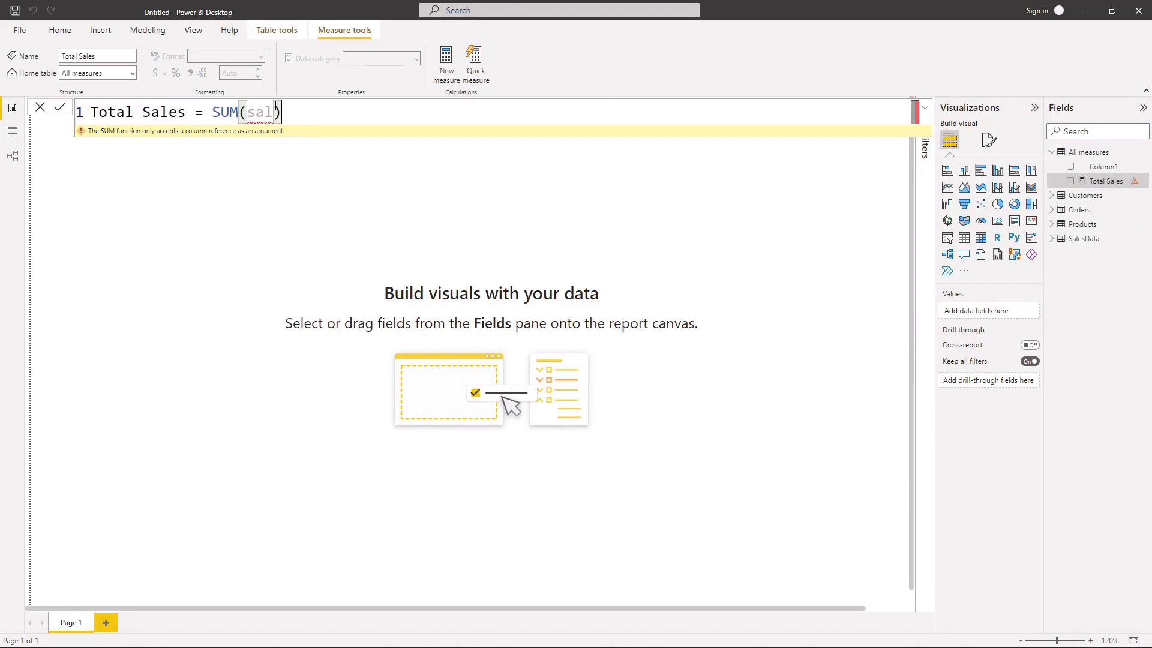
pyautogui.scroll(2, 275, 106)
pyautogui.scroll(2, 414, 106)
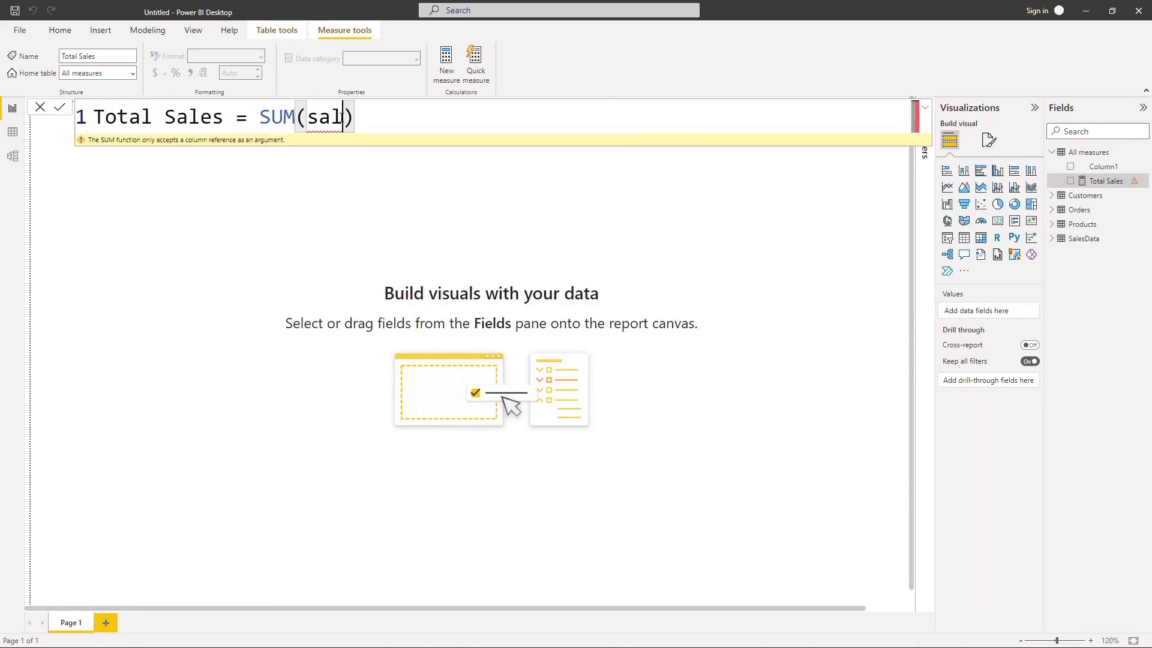
pyautogui.press('BackSpace')
pyautogui.press('BackSpace')
pyautogui.press('BackSpace')
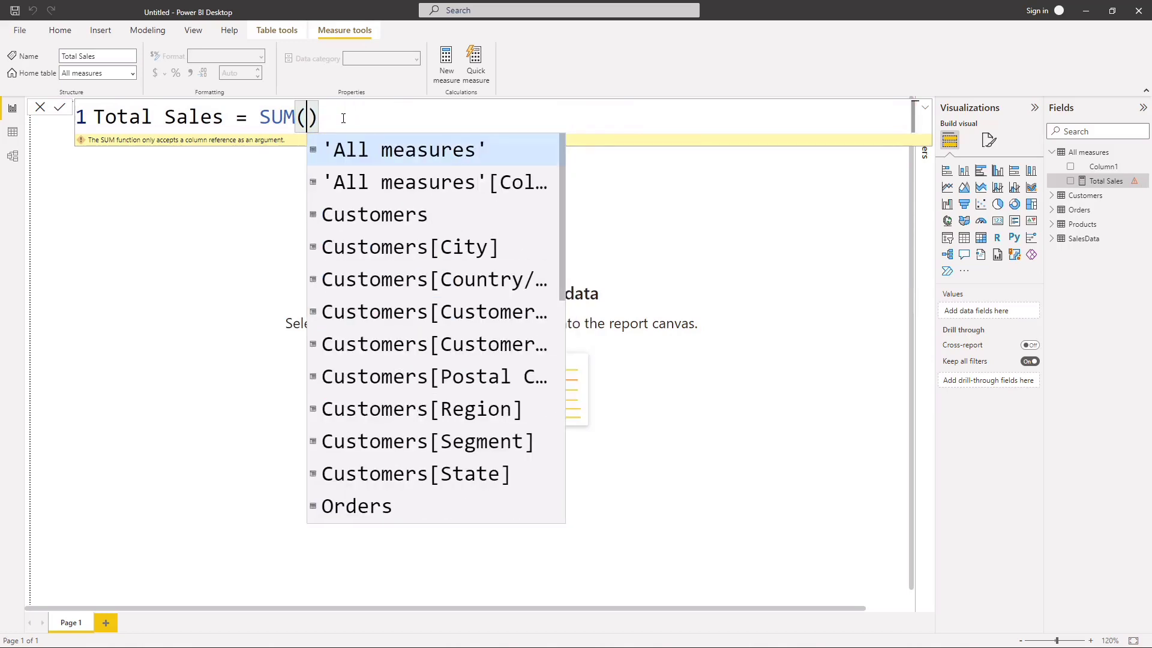
pyautogui.write('sa')
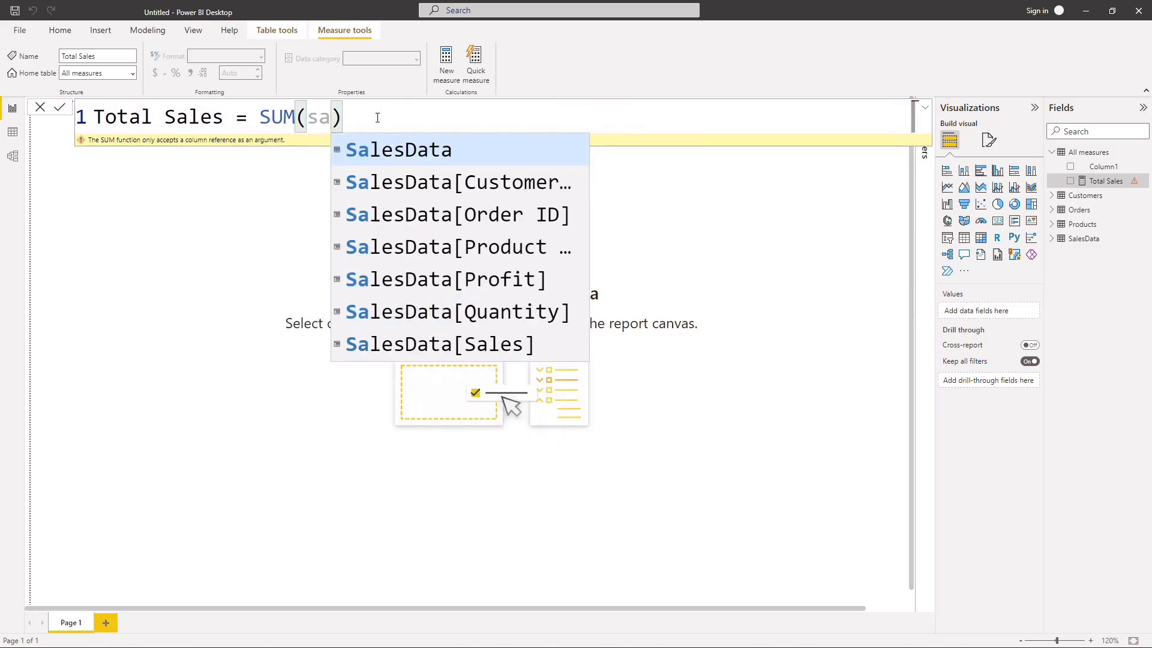
pyautogui.click(461, 344)
pyautogui.press('Return')
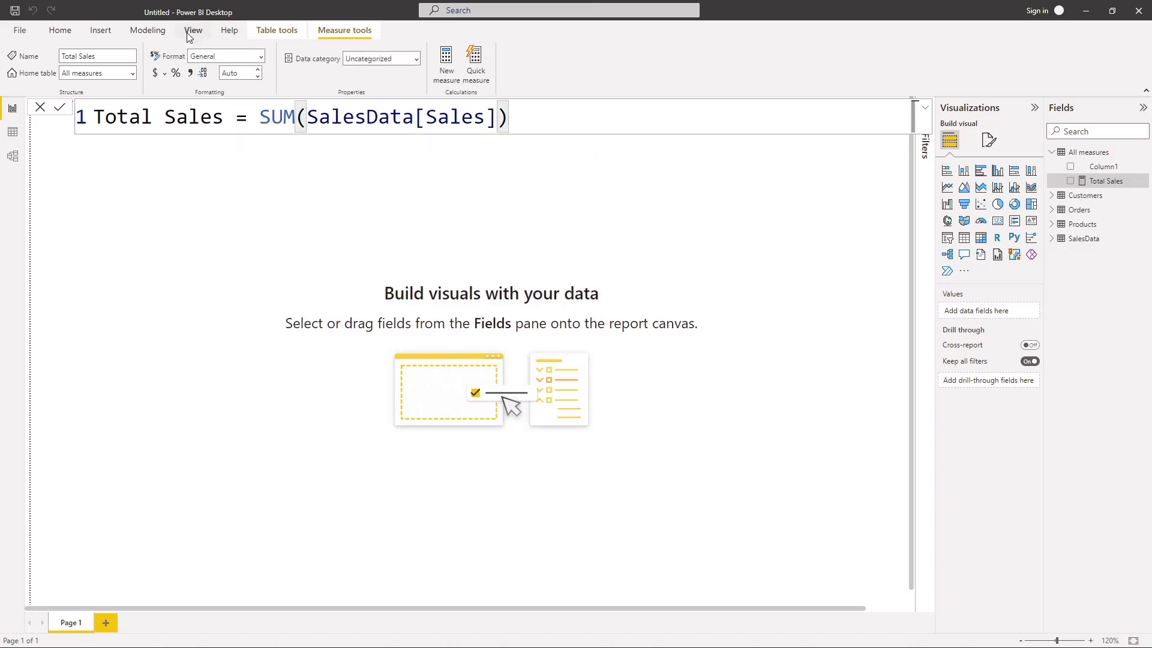
# Step: Format the Total Sales measure as dollar currency with 0 decimal places
pyautogui.click(156, 73)
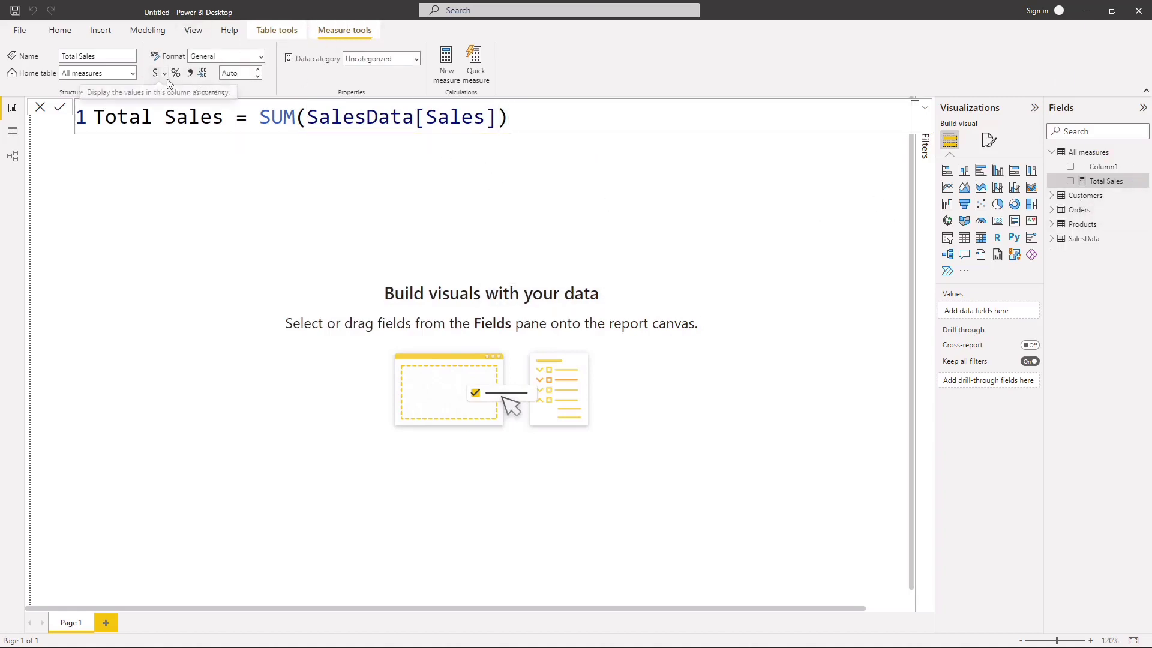
pyautogui.click(248, 72)
pyautogui.press('BackSpace')
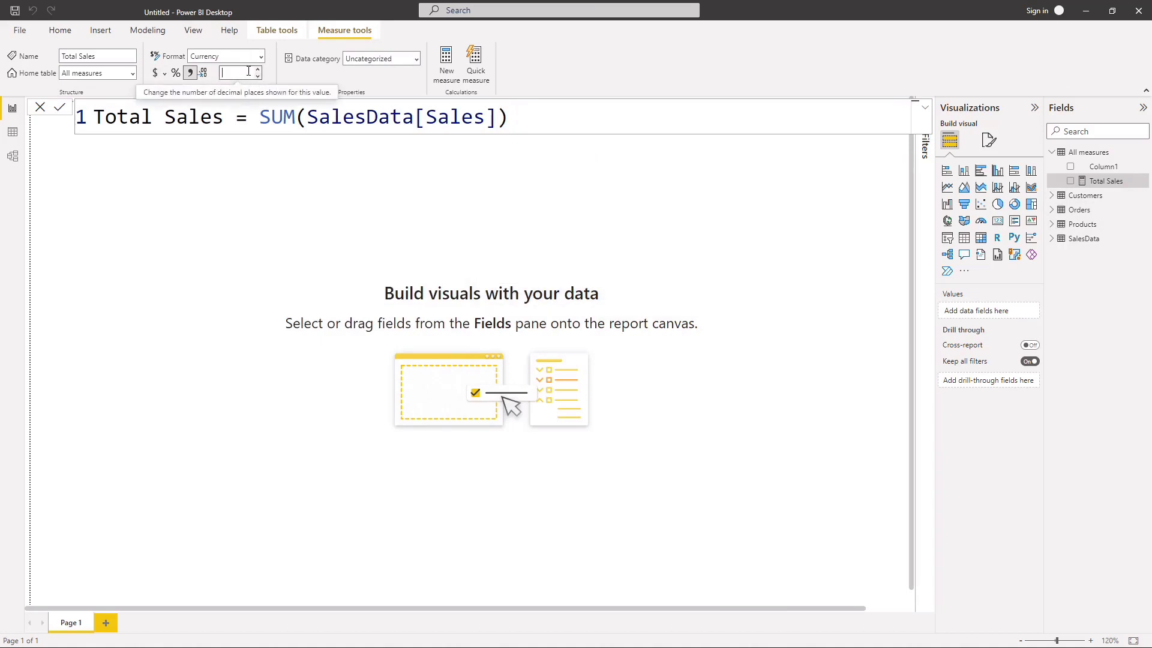
pyautogui.write('0')
pyautogui.press('Return')
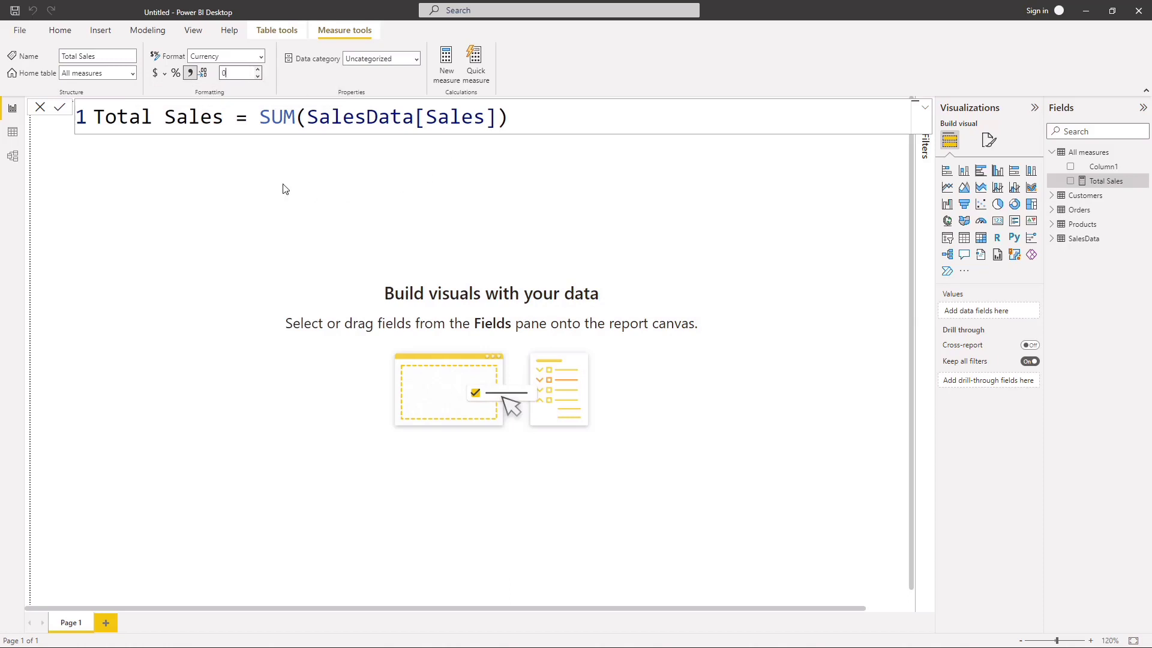
# Step: Delete Column1 from the All measures table and confirm the deletion
pyautogui.rightClick(1139, 175)
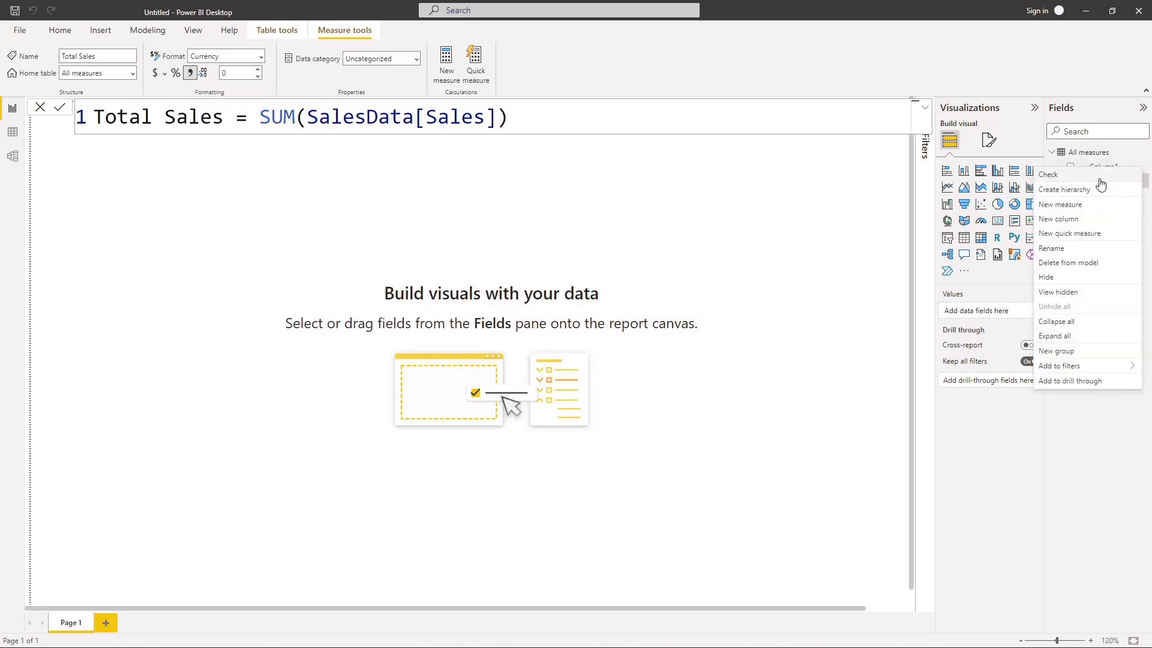
pyautogui.click(1056, 262)
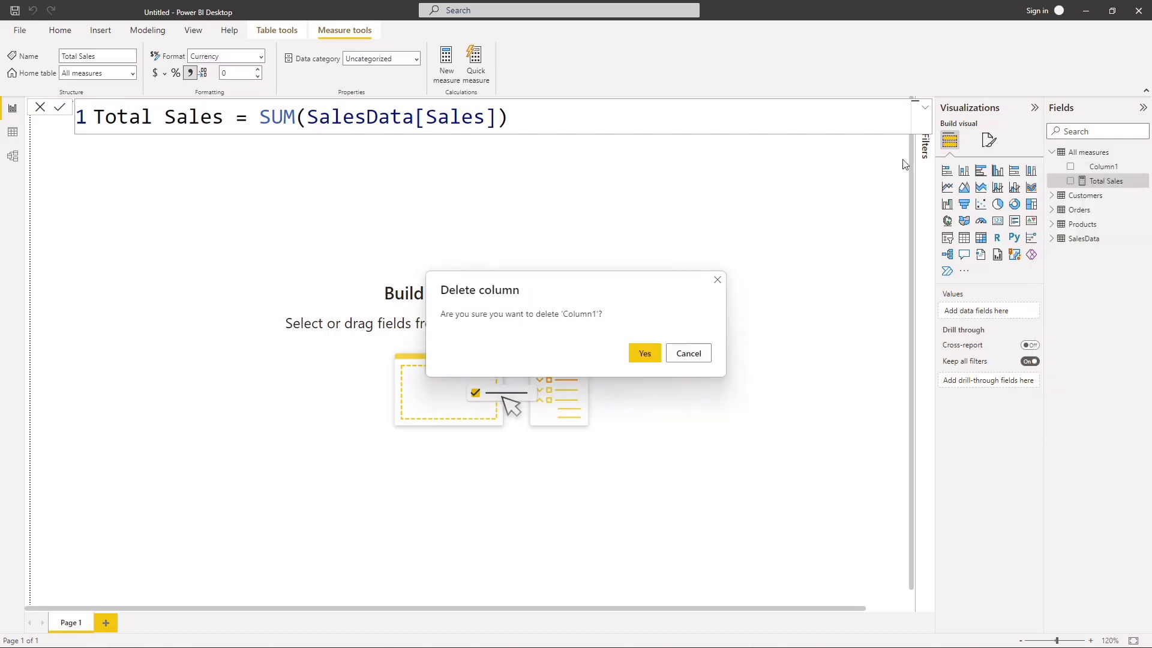
pyautogui.click(645, 355)
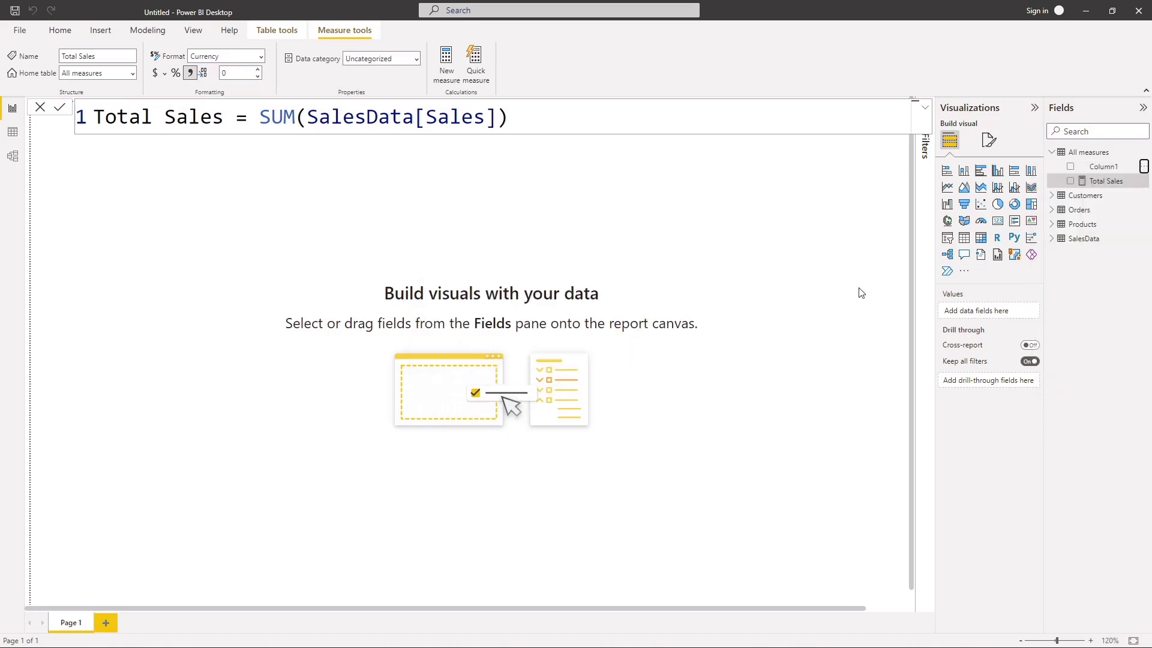
# Step: Add a measure to the All measures table with the formula Profit = SUM(SalesData[Profit])
pyautogui.click(1143, 152)
pyautogui.click(1077, 167)
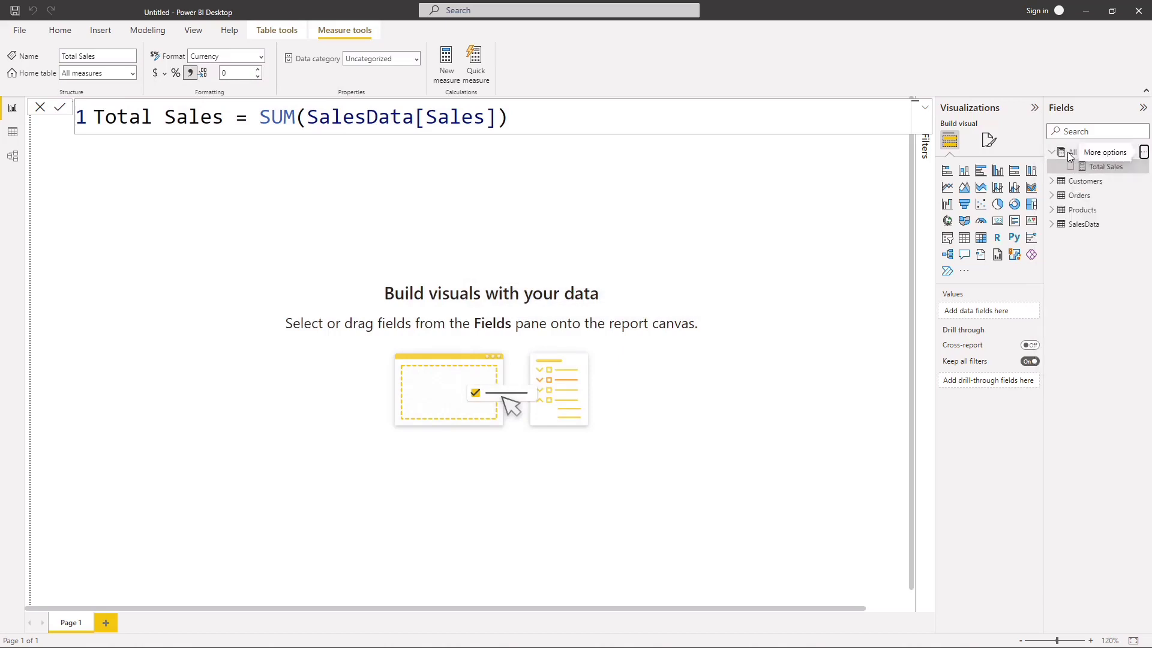
pyautogui.press('BackSpace')
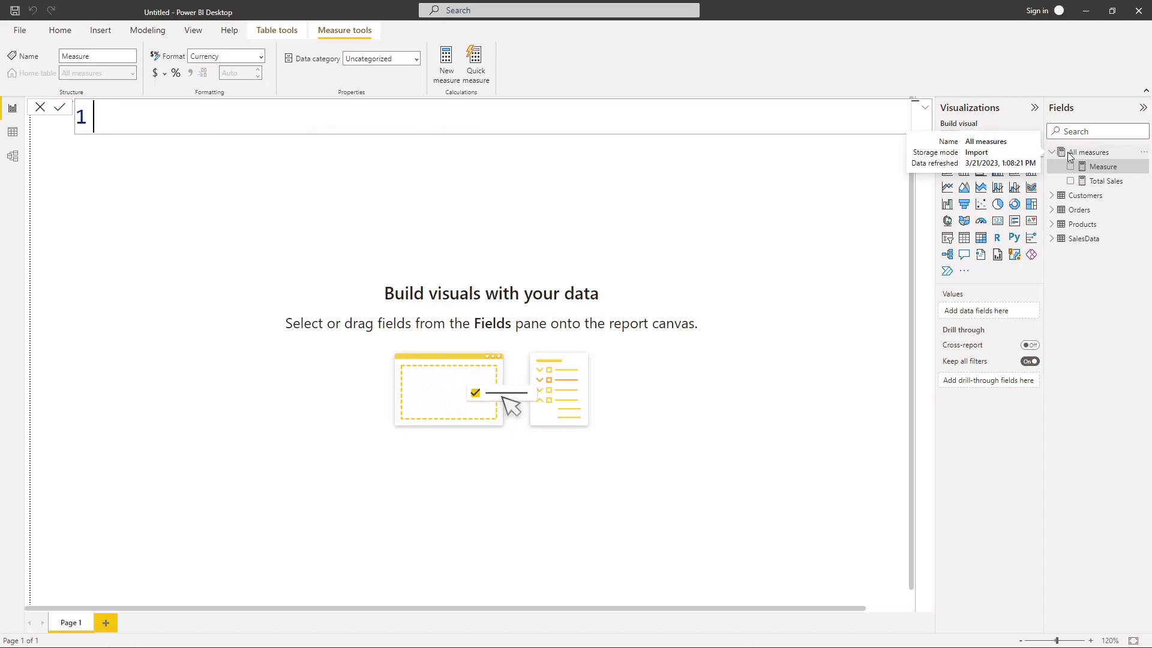
pyautogui.write('Profit = SUM(')
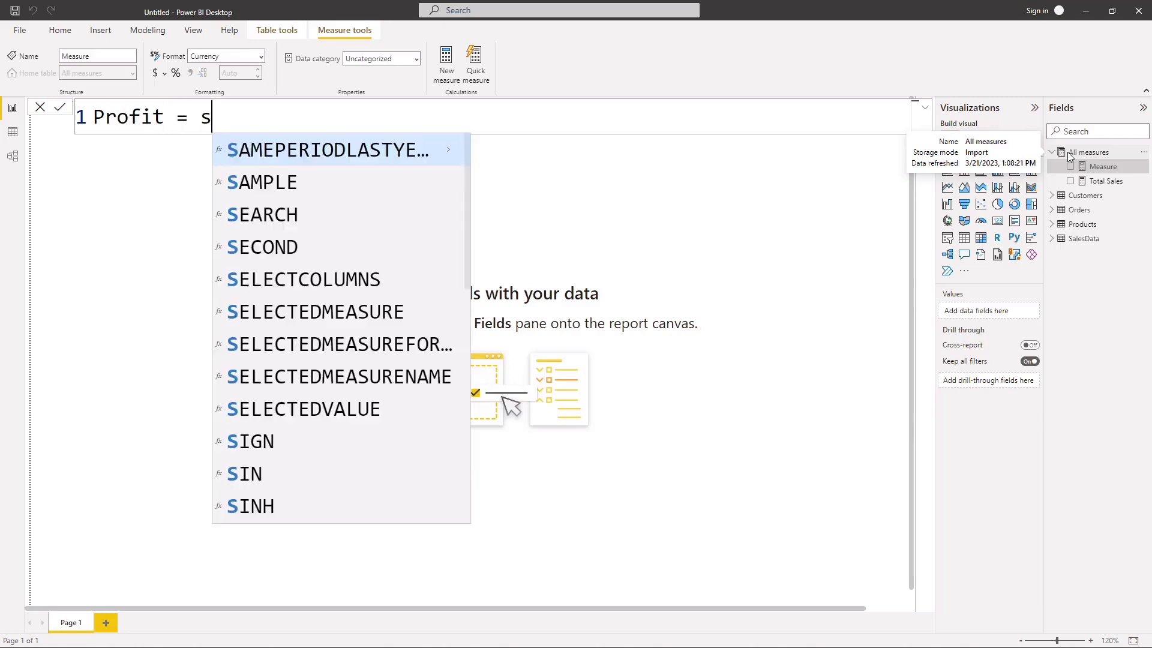
pyautogui.write('prof')
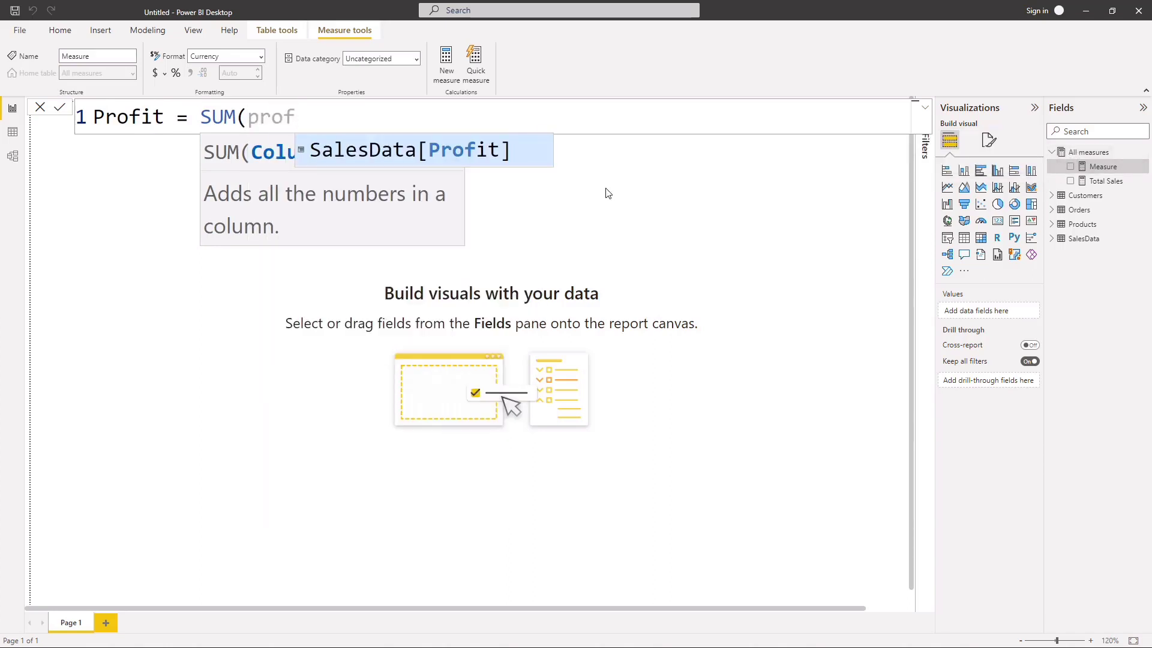
pyautogui.click(516, 152)
pyautogui.write(')')
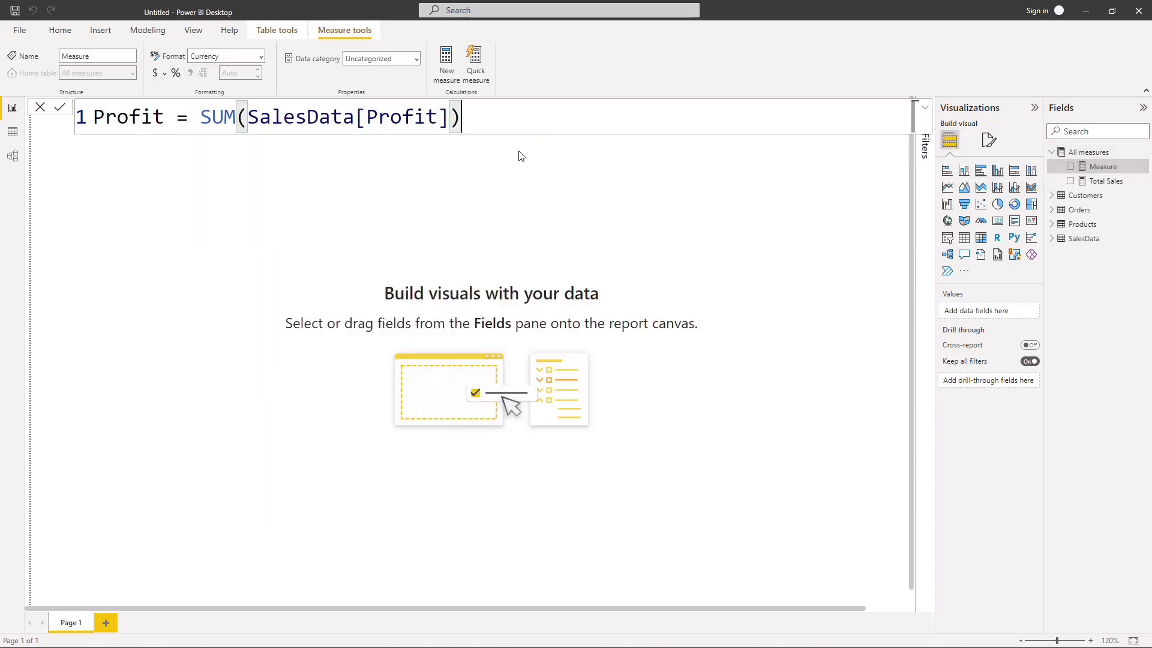
pyautogui.press('Return')
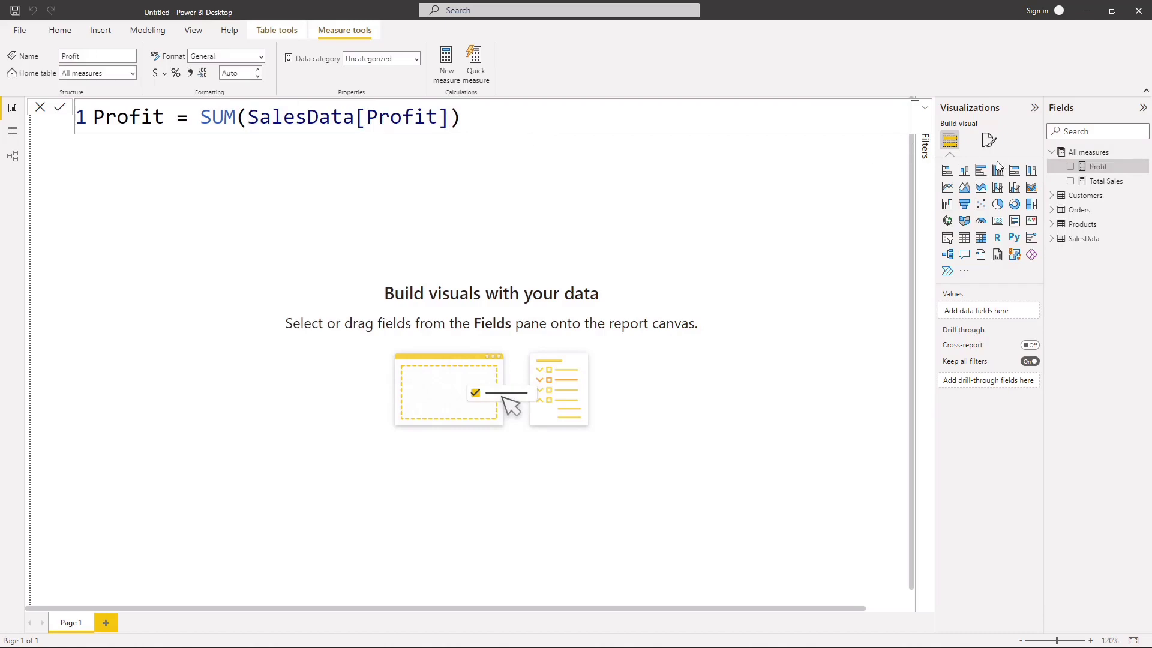
# Step: Format the Profit measure as currency with 0 decimal places
pyautogui.rightClick(1130, 153)
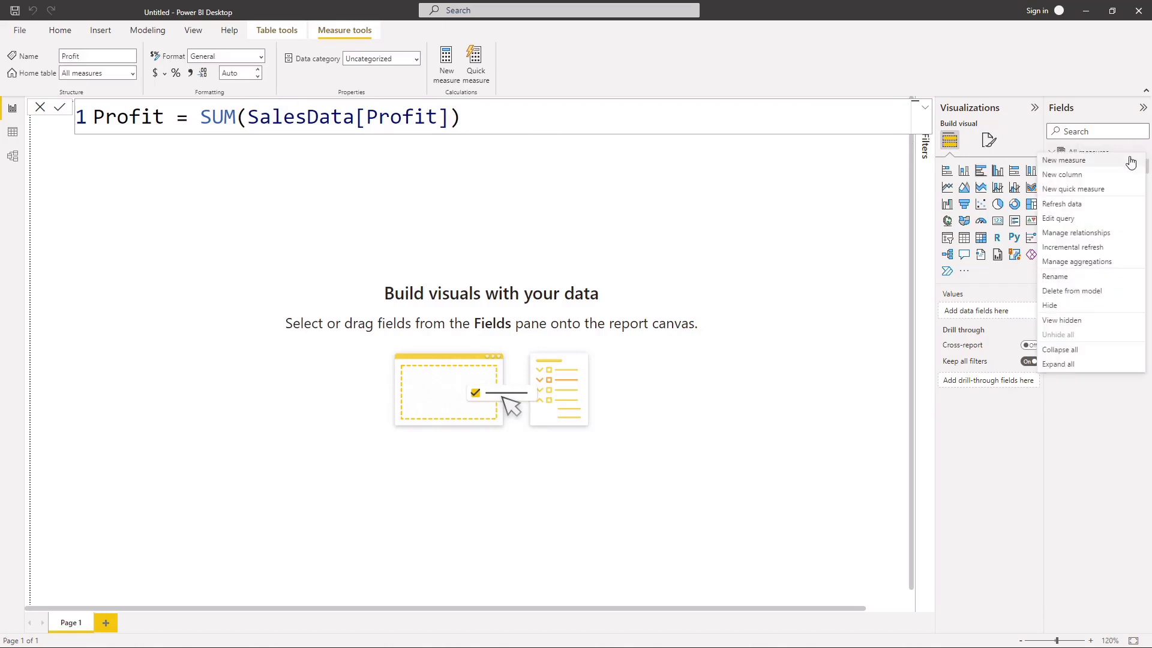
pyautogui.click(1084, 160)
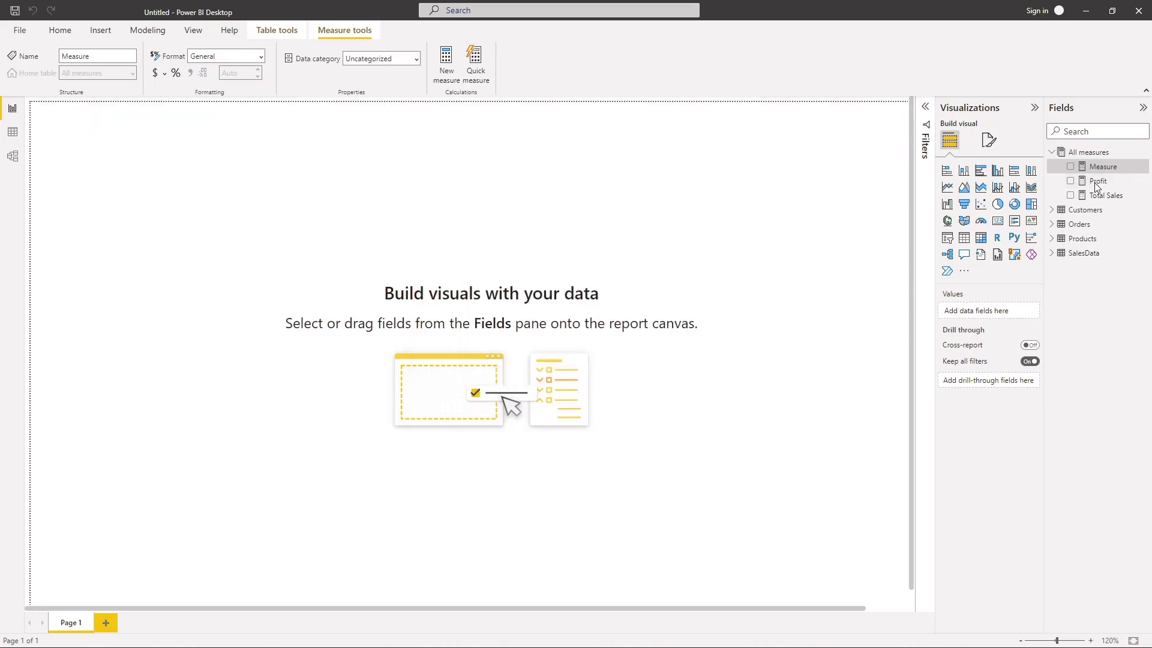
pyautogui.click(1097, 167)
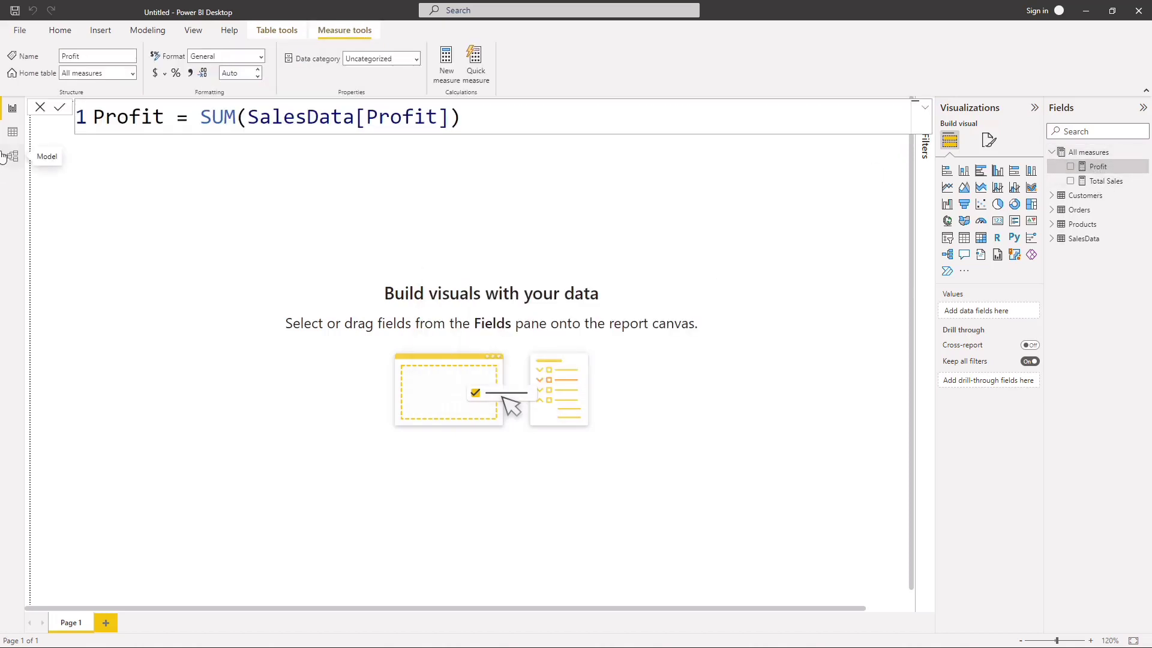
pyautogui.click(241, 74)
pyautogui.write('0')
pyautogui.press('Return')
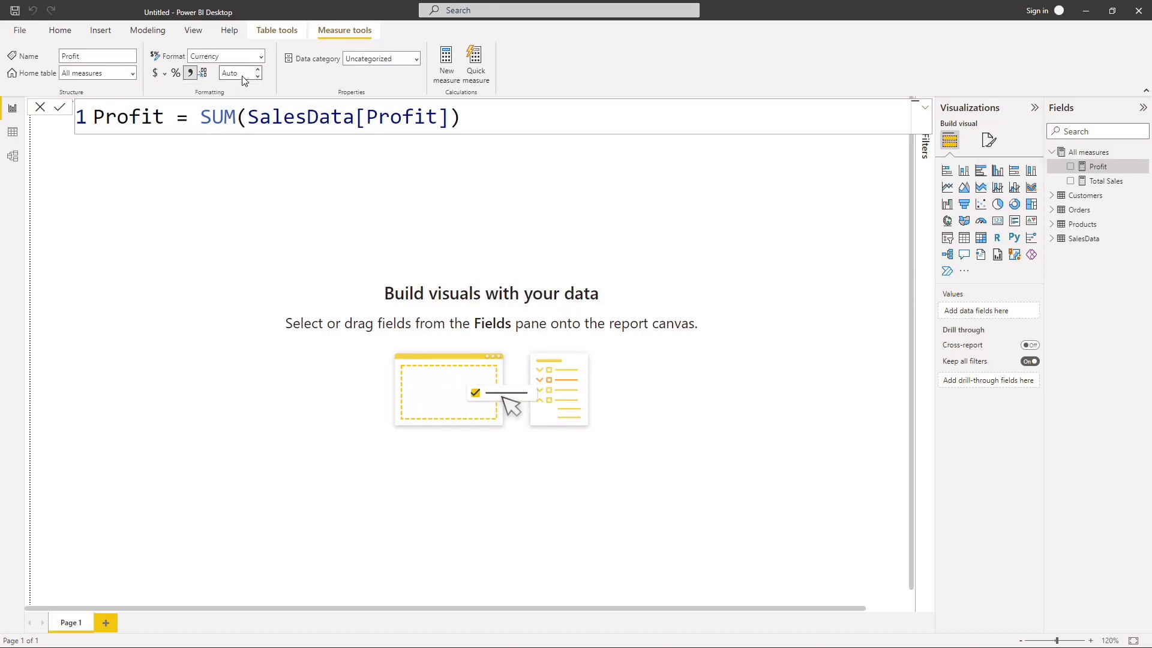
# Step: Add a measure to the All measures table with the formula Quantity = SUM(SalesData[Quantity])
pyautogui.click(1145, 153)
pyautogui.click(1082, 157)
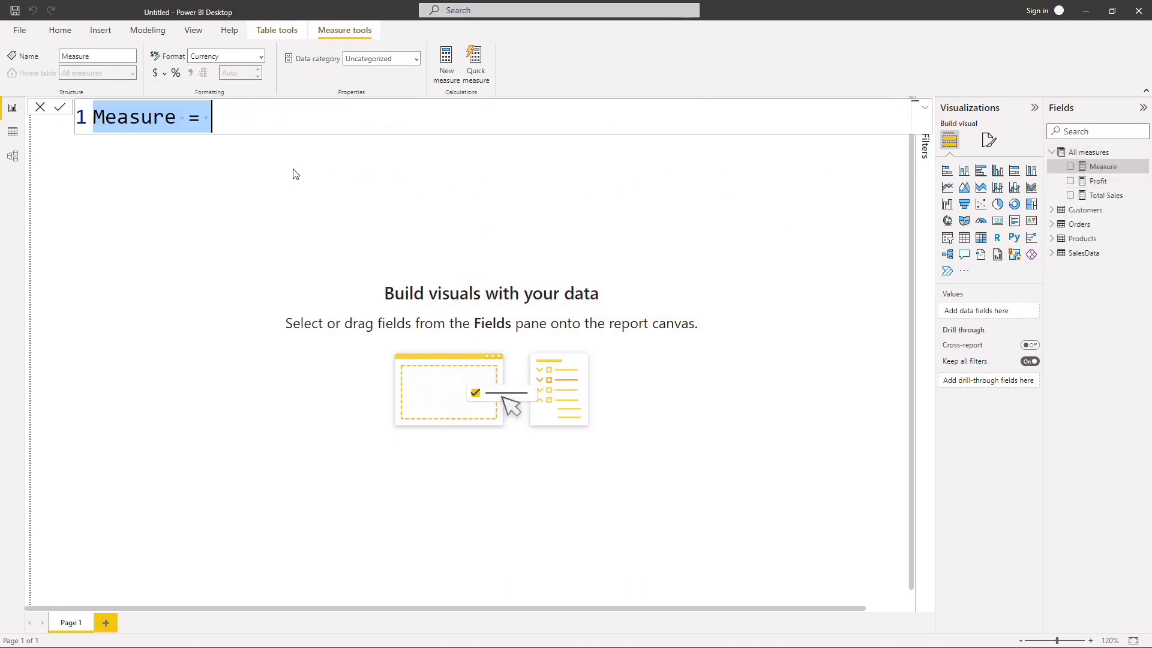
pyautogui.press('BackSpace')
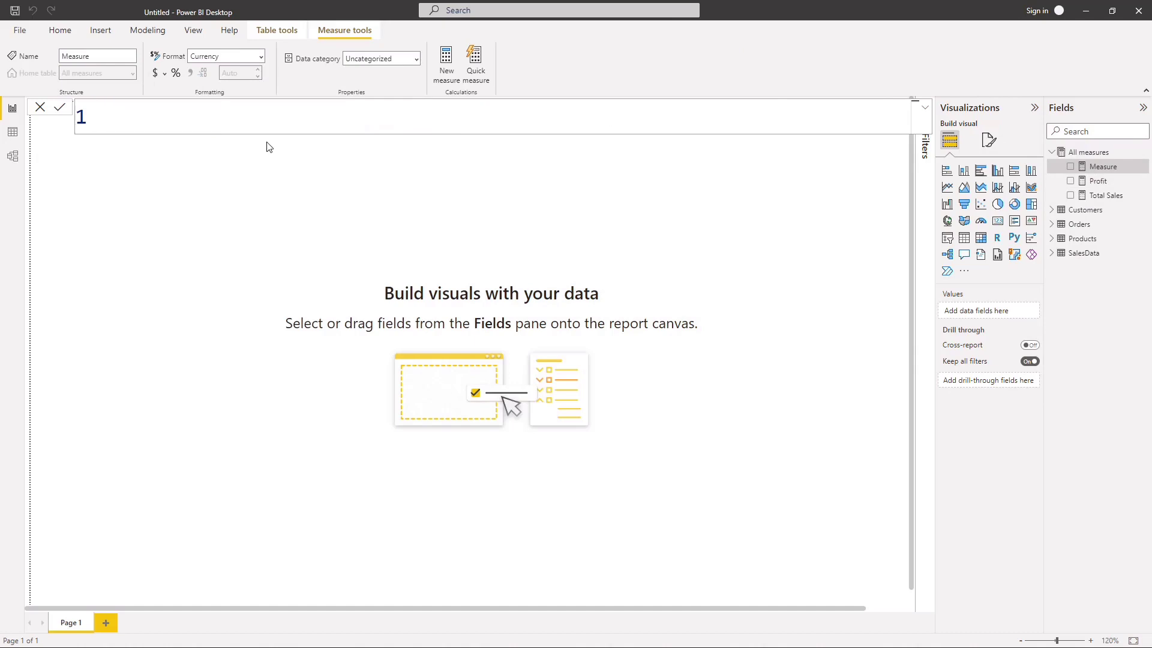
pyautogui.write('Quantity')
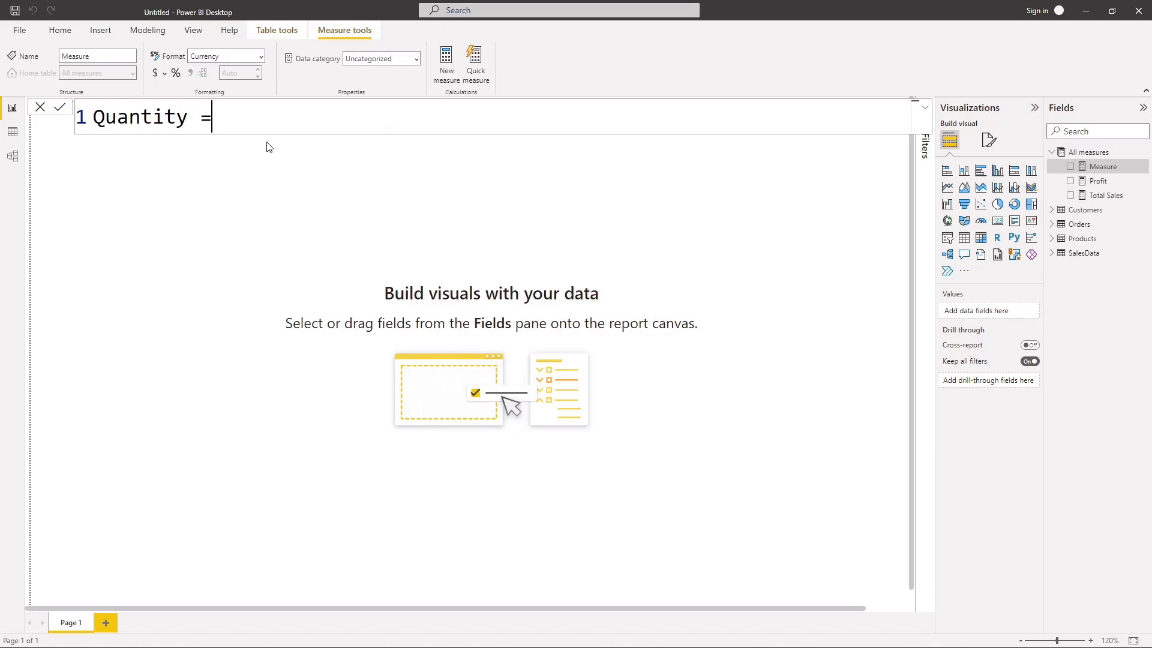
pyautogui.write(' = sum(')
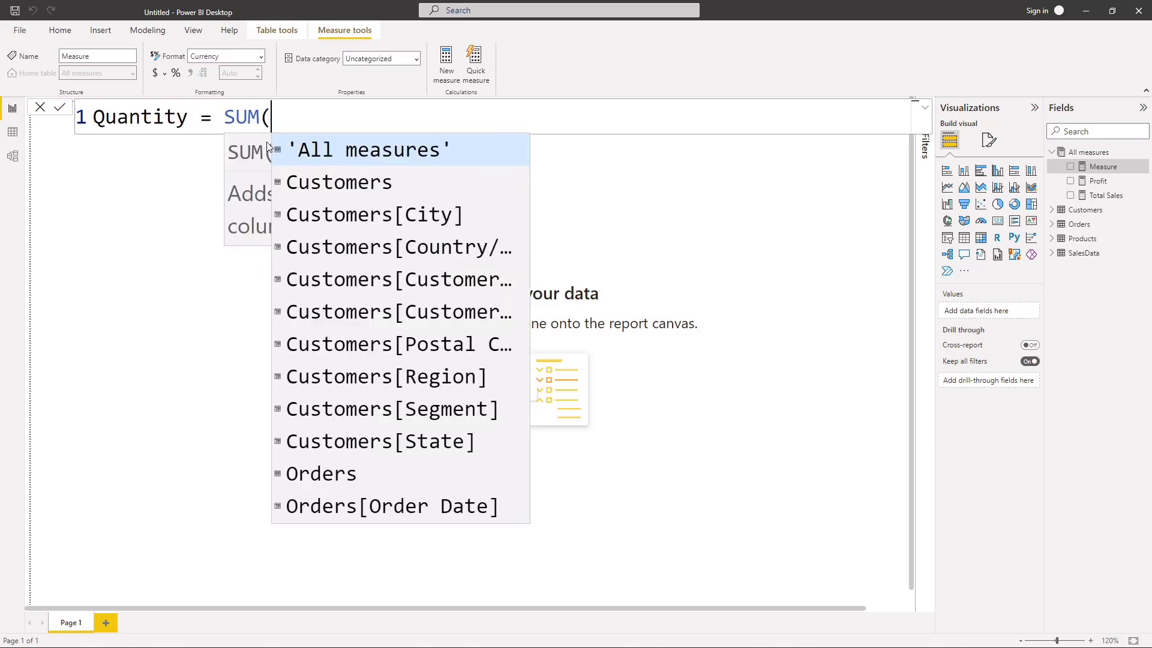
pyautogui.write('qua')
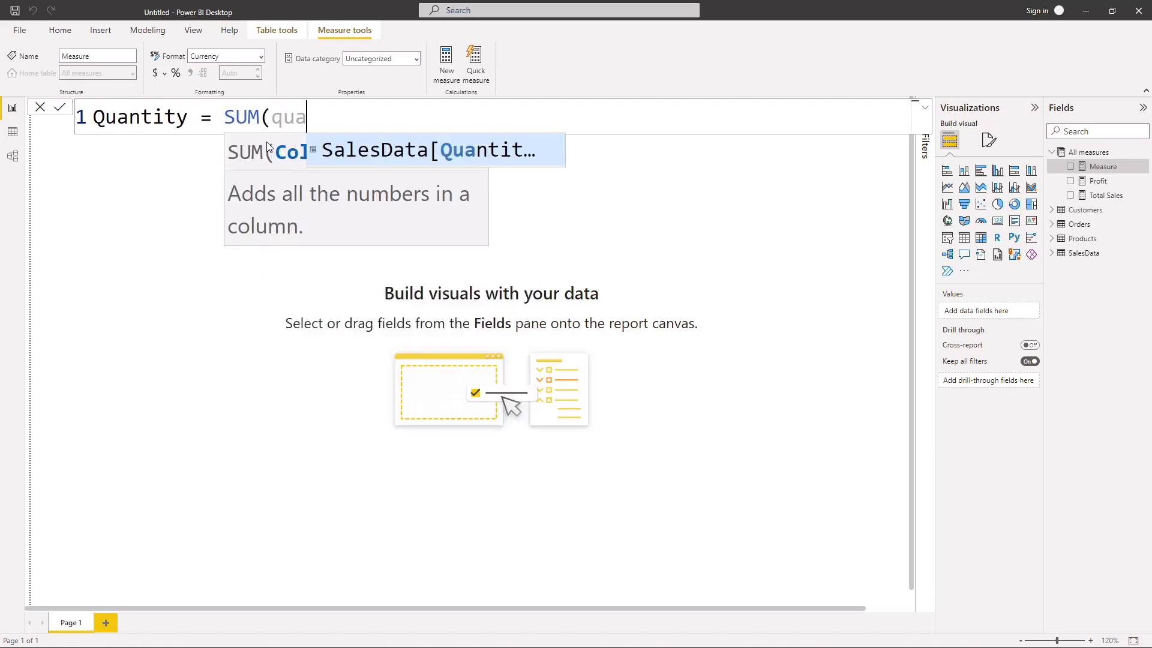
pyautogui.click(361, 149)
pyautogui.write(')')
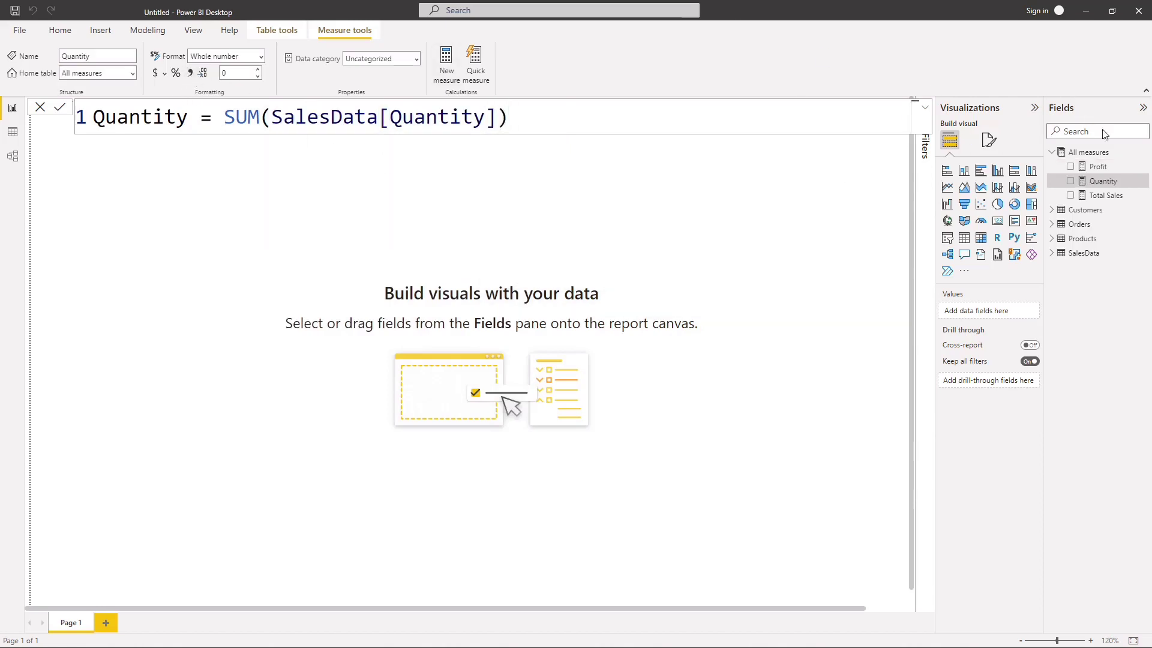
# Step: Start a new measure in the All measures table and name it Number of customers
pyautogui.click(1143, 154)
pyautogui.click(1060, 159)
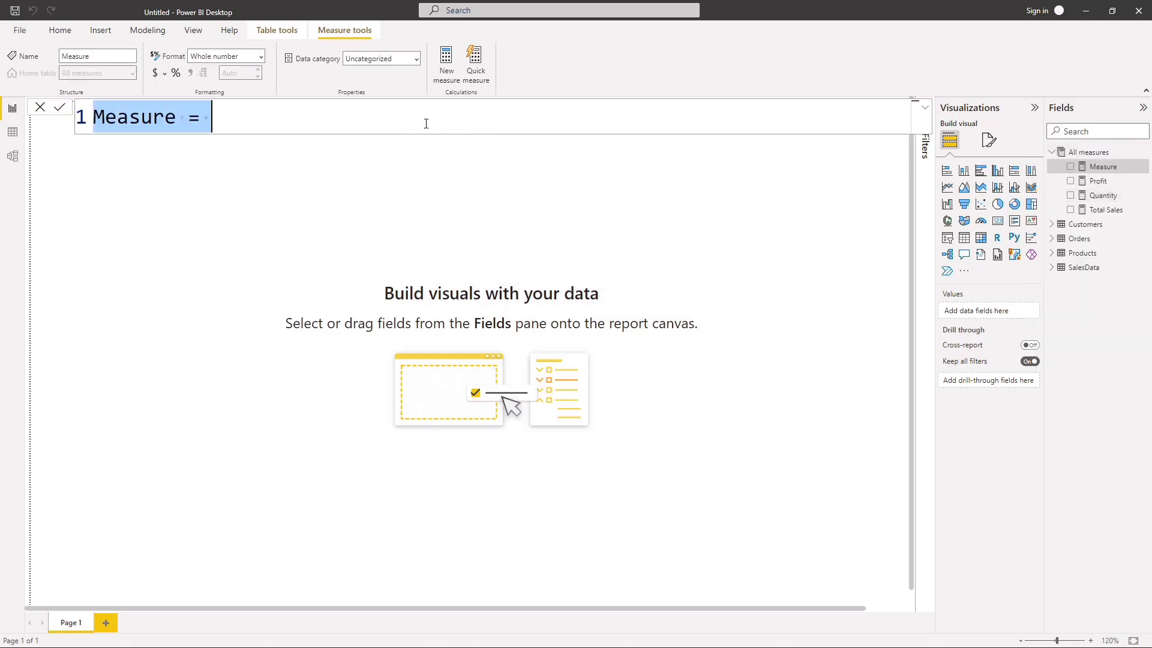
pyautogui.press('BackSpace')
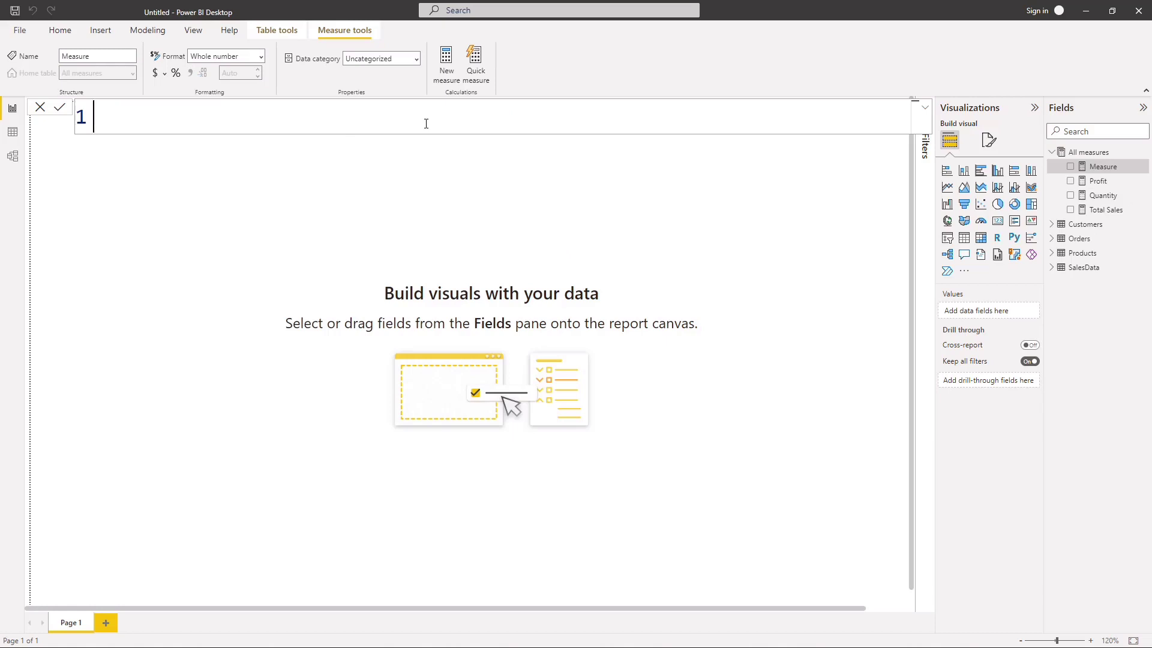
pyautogui.write('Number ')
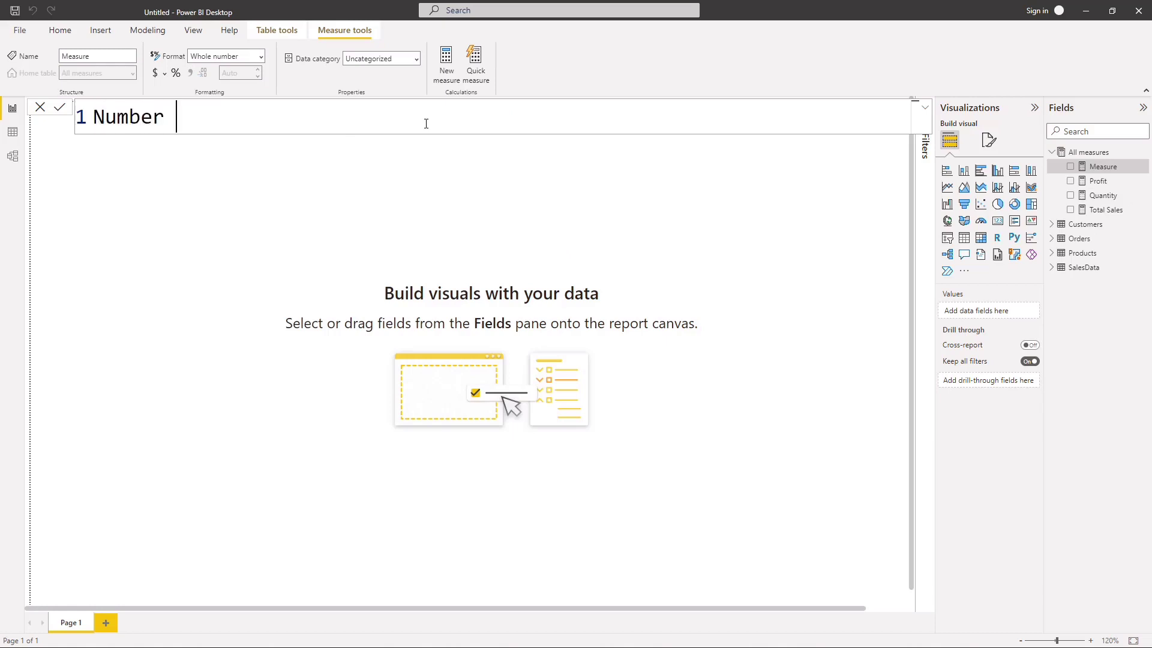
pyautogui.write('of custo')
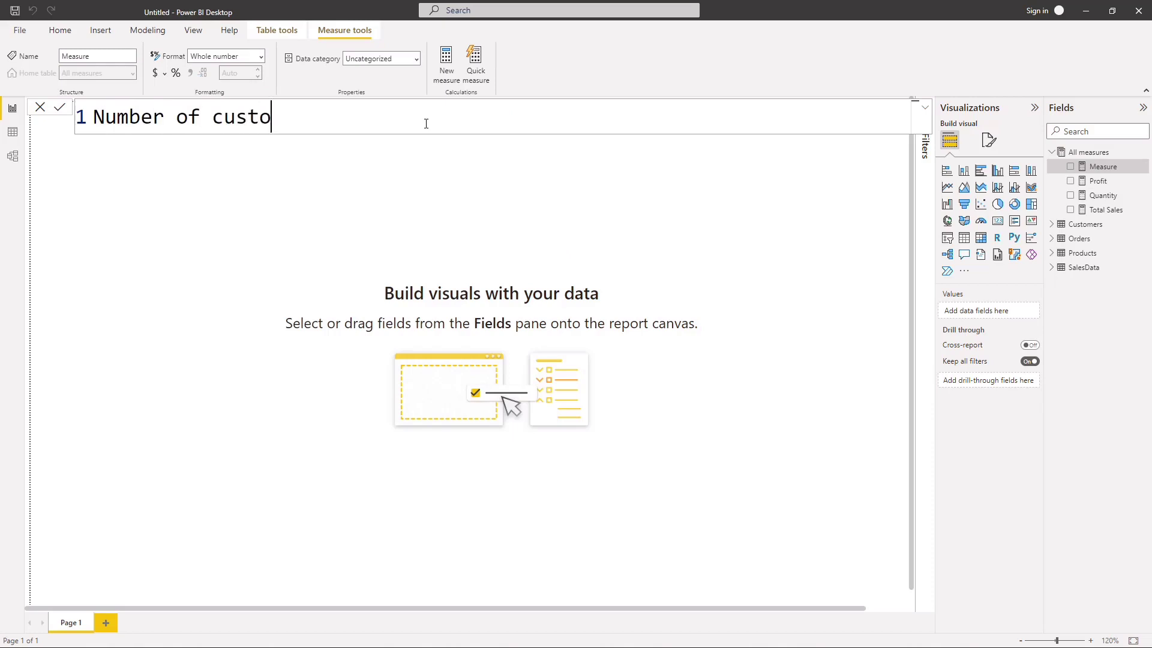
pyautogui.write('mers = sum')
pyautogui.press('Tab')
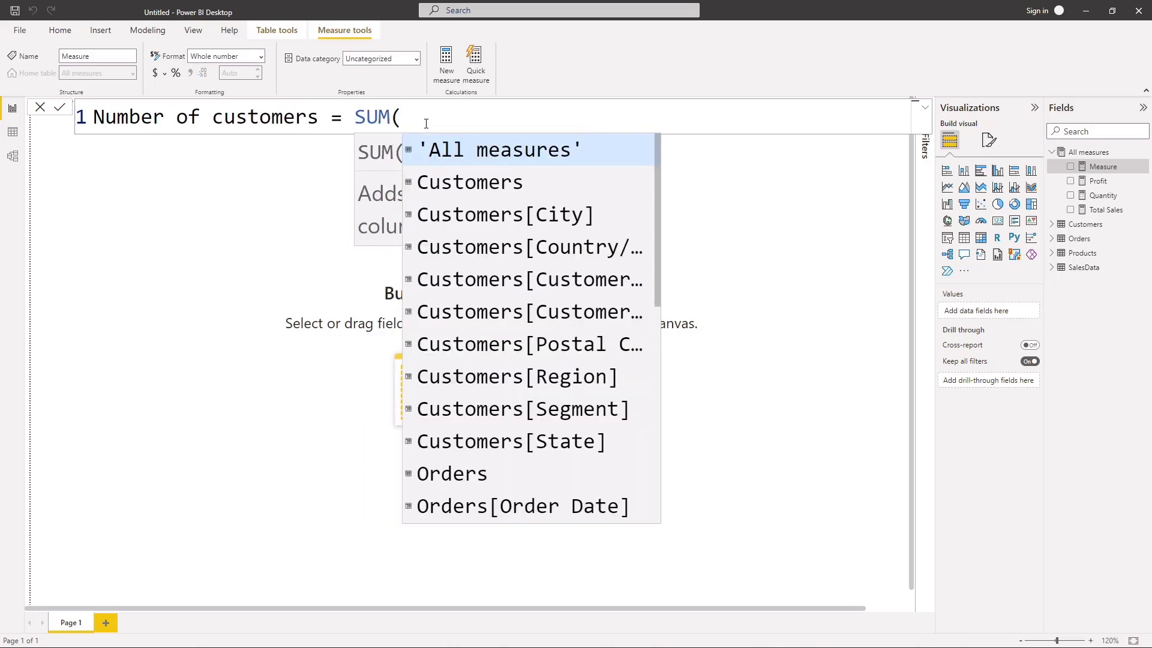
pyautogui.press('BackSpace')
pyautogui.press('BackSpace')
pyautogui.press('BackSpace')
pyautogui.press('BackSpace')
pyautogui.press('BackSpace')
# Step: Define the Number of customers measure as DISTINCTCOUNT(Customers[Customer ID]) and commit the formula
pyautogui.write('discou')
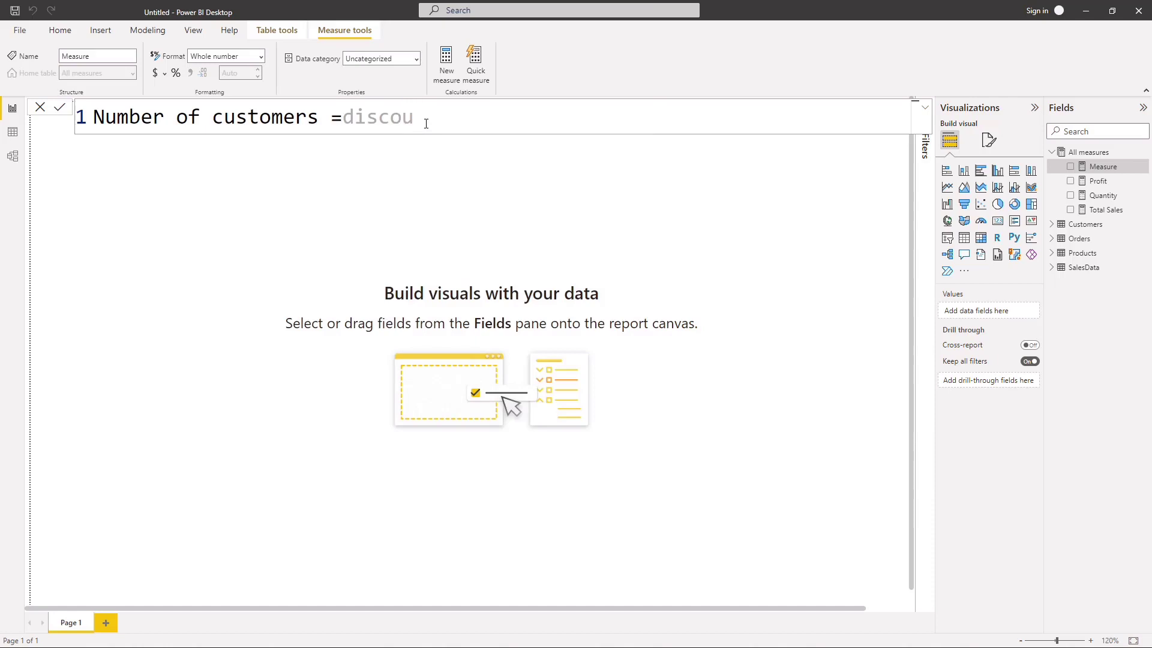
pyautogui.press('BackSpace')
pyautogui.write('un')
pyautogui.press('BackSpace')
pyautogui.press('BackSpace')
pyautogui.press('BackSpace')
pyautogui.press('BackSpace')
pyautogui.write('tin')
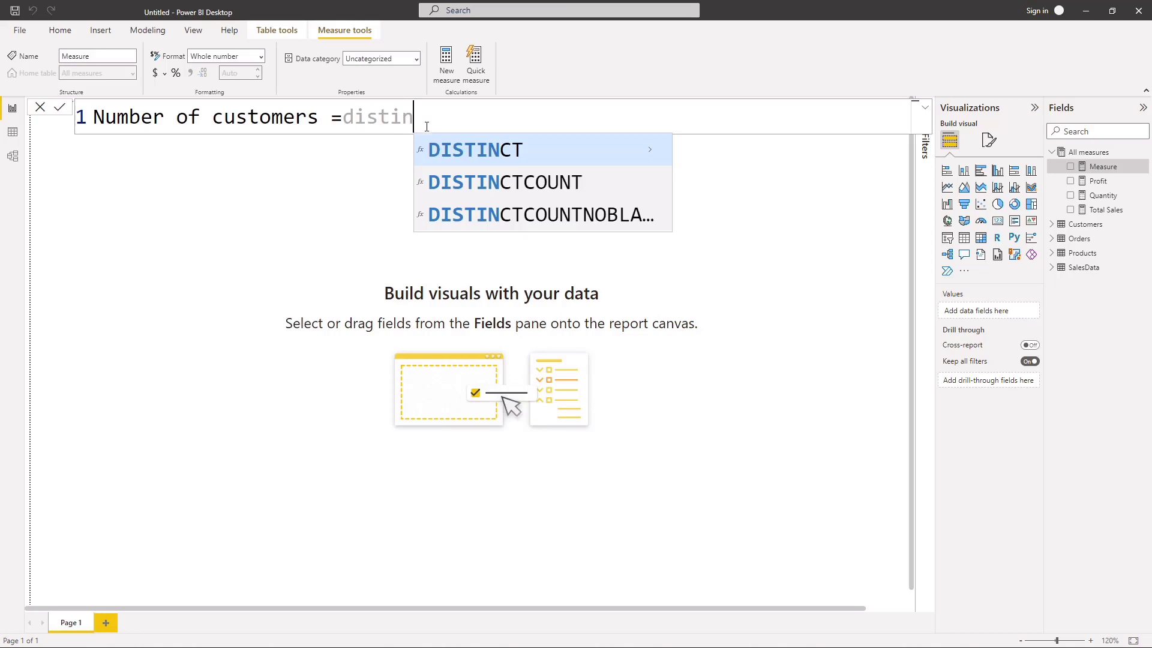
pyautogui.click(465, 183)
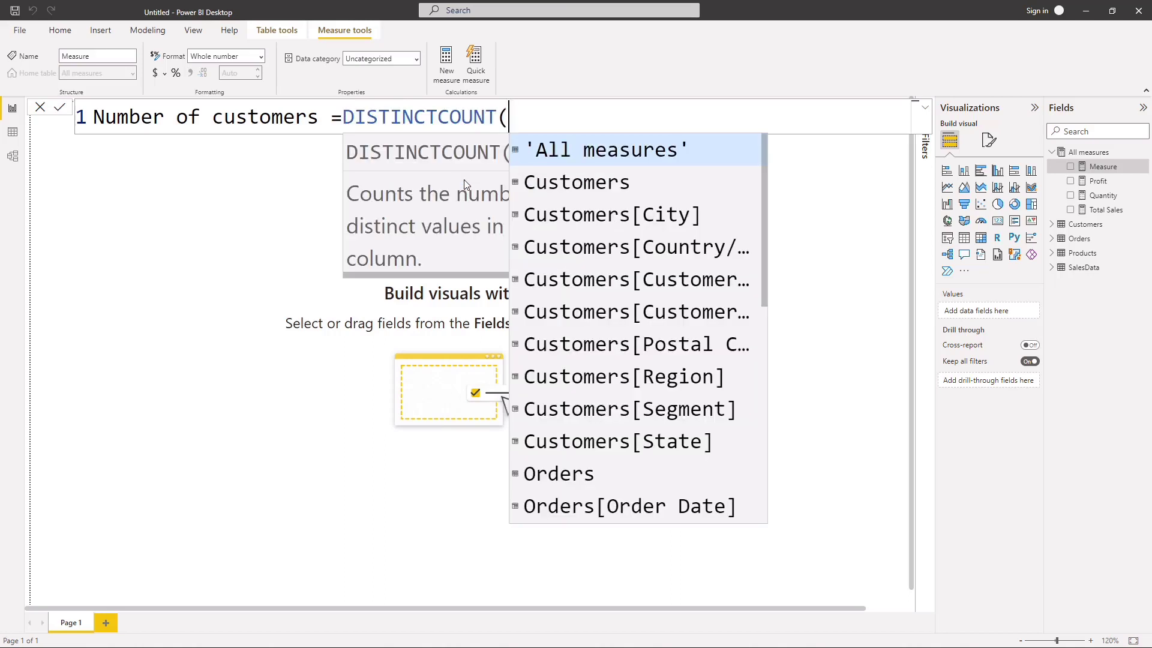
pyautogui.write('customer id')
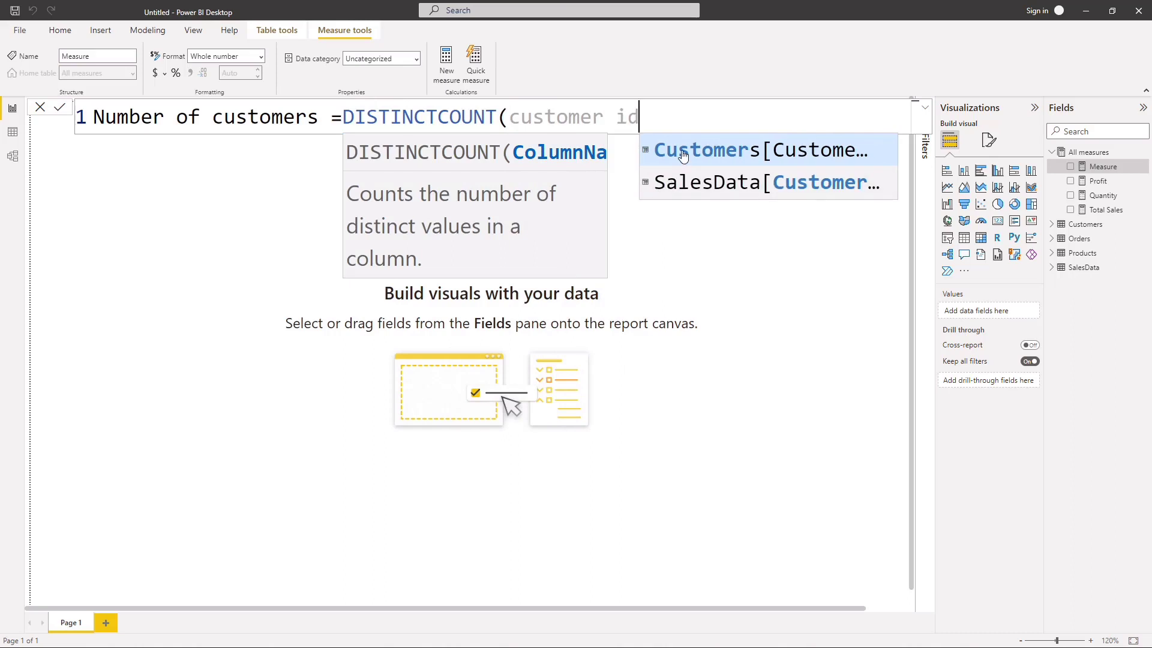
pyautogui.click(682, 156)
pyautogui.write(')')
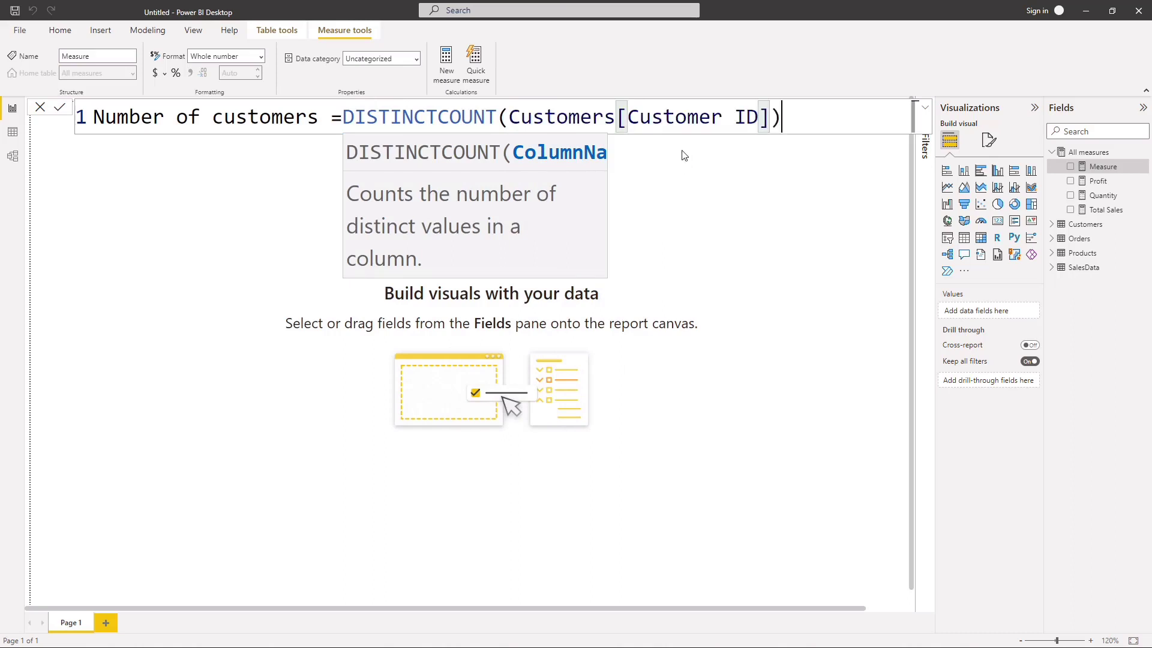
pyautogui.press('Return')
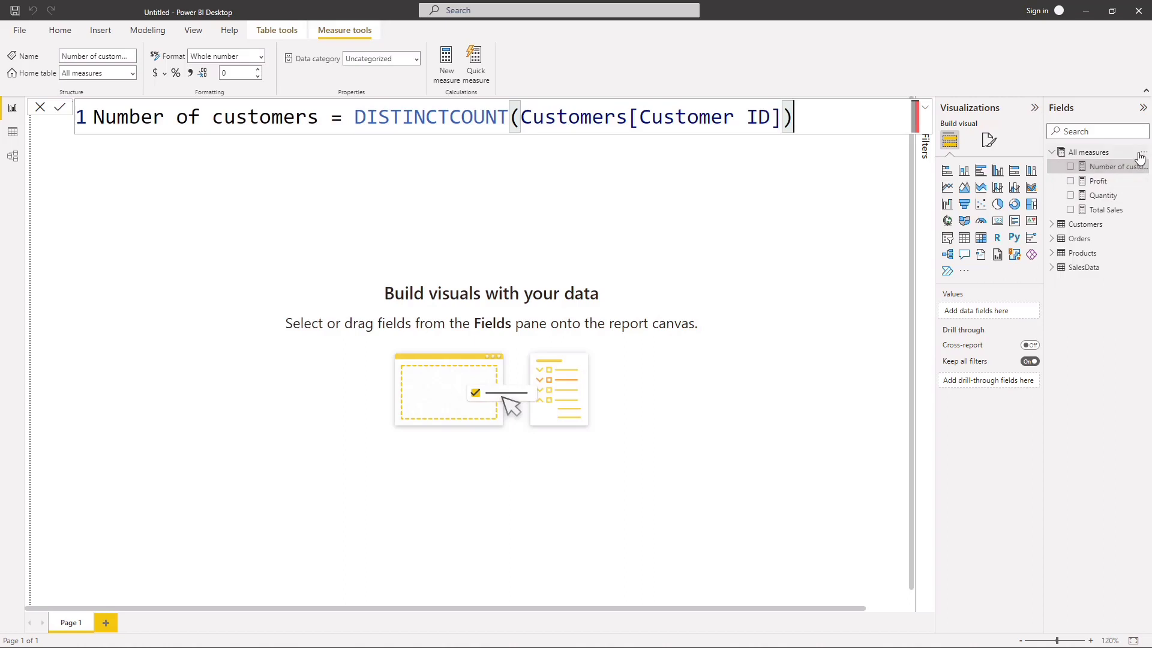
# Step: Start a new measure in the All measures table and name it Number of orders
pyautogui.click(1137, 154)
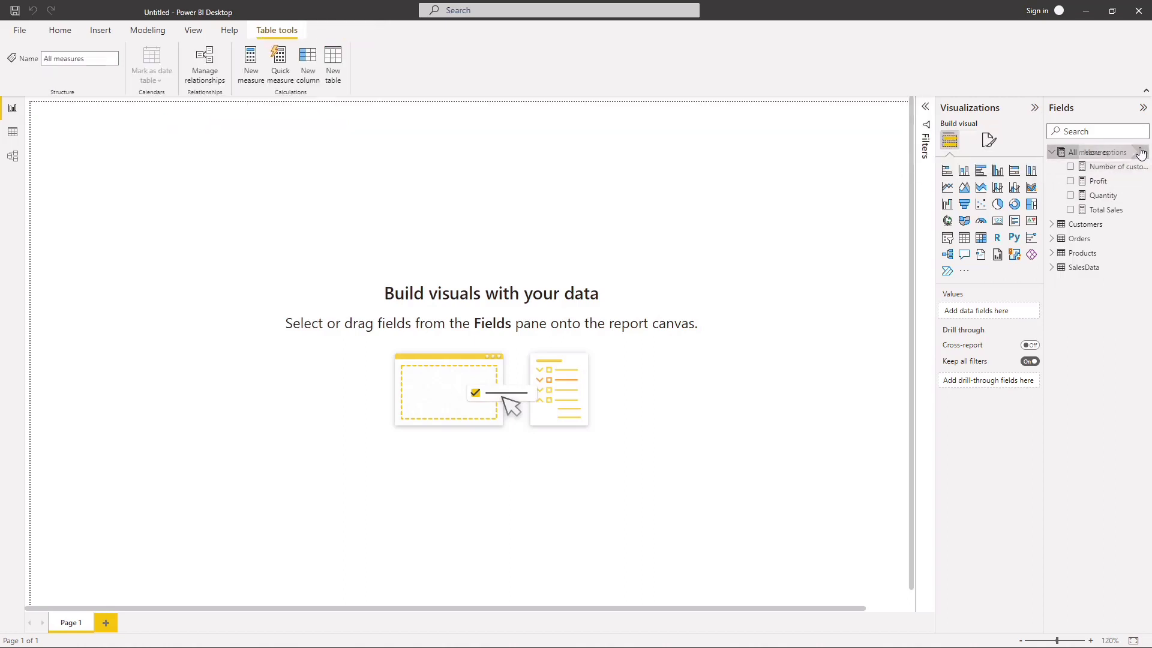
pyautogui.click(1144, 151)
pyautogui.click(787, 153)
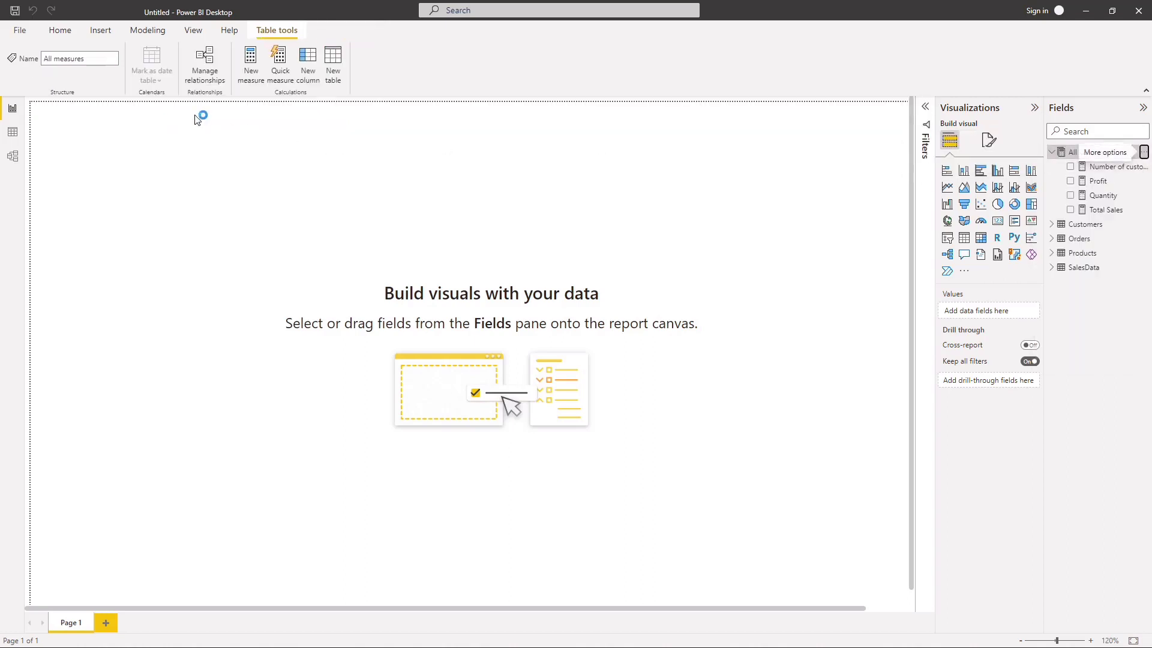
pyautogui.press('BackSpace')
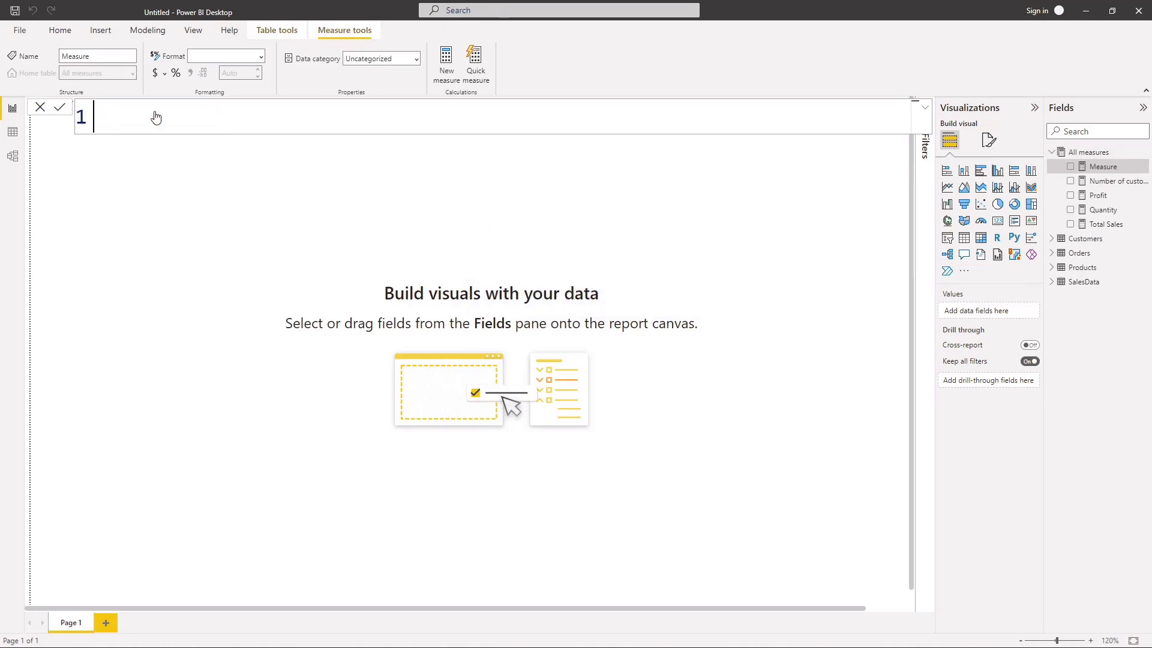
pyautogui.write('O')
pyautogui.press('BackSpace')
pyautogui.write('Number od')
pyautogui.press('BackSpace')
pyautogui.write('f o')
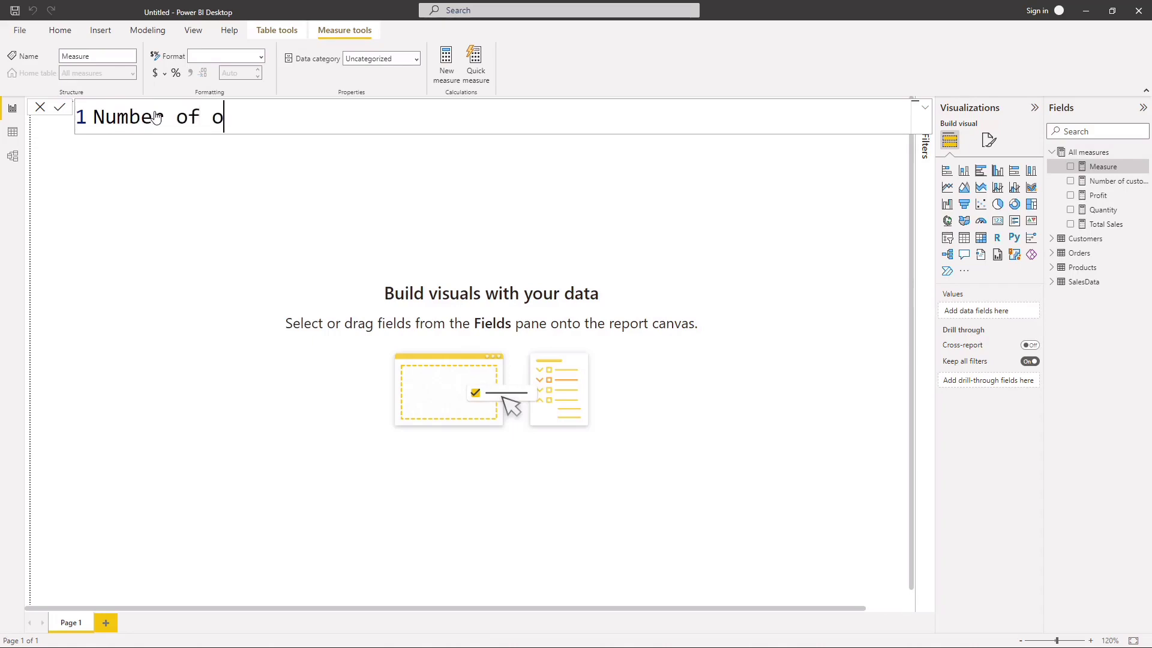
pyautogui.write('rders = countr')
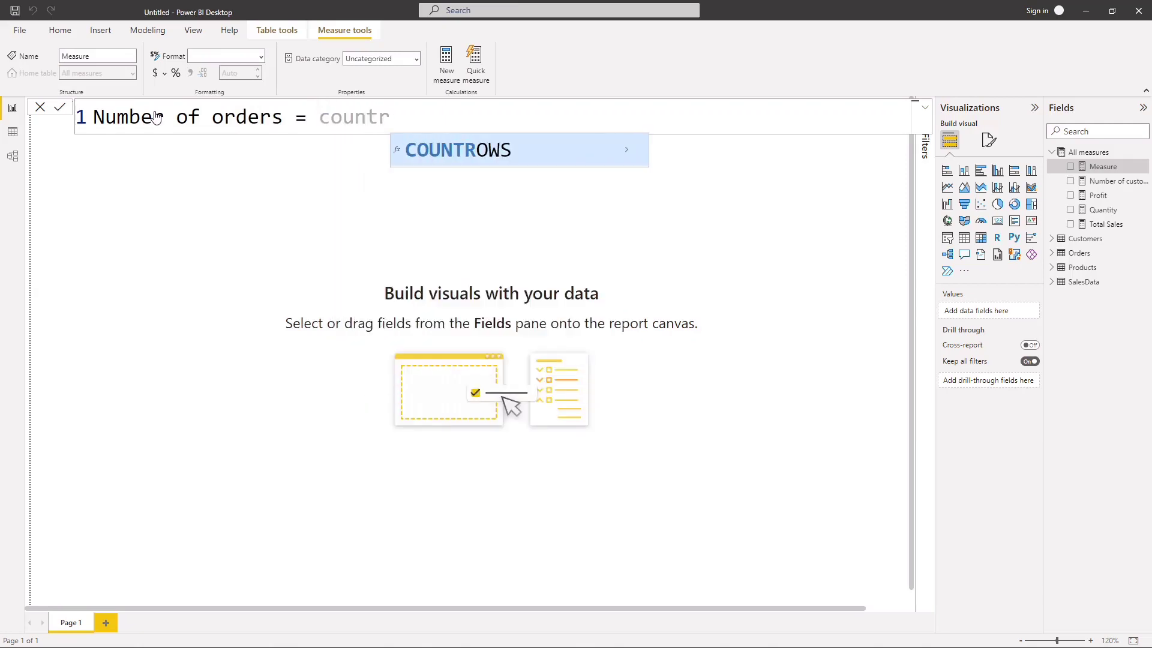
# Step: Define the Number of orders measure as COUNTROWS(SalesData) and commit the formula
pyautogui.press('Tab')
pyautogui.click(549, 130)
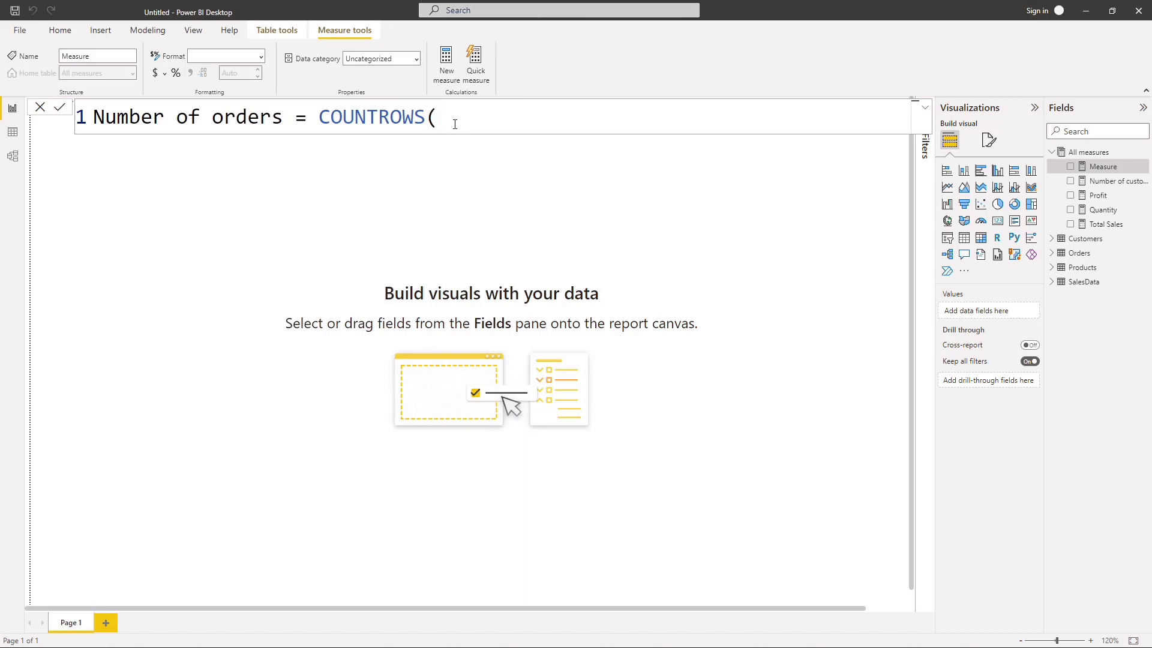
pyautogui.write('sal')
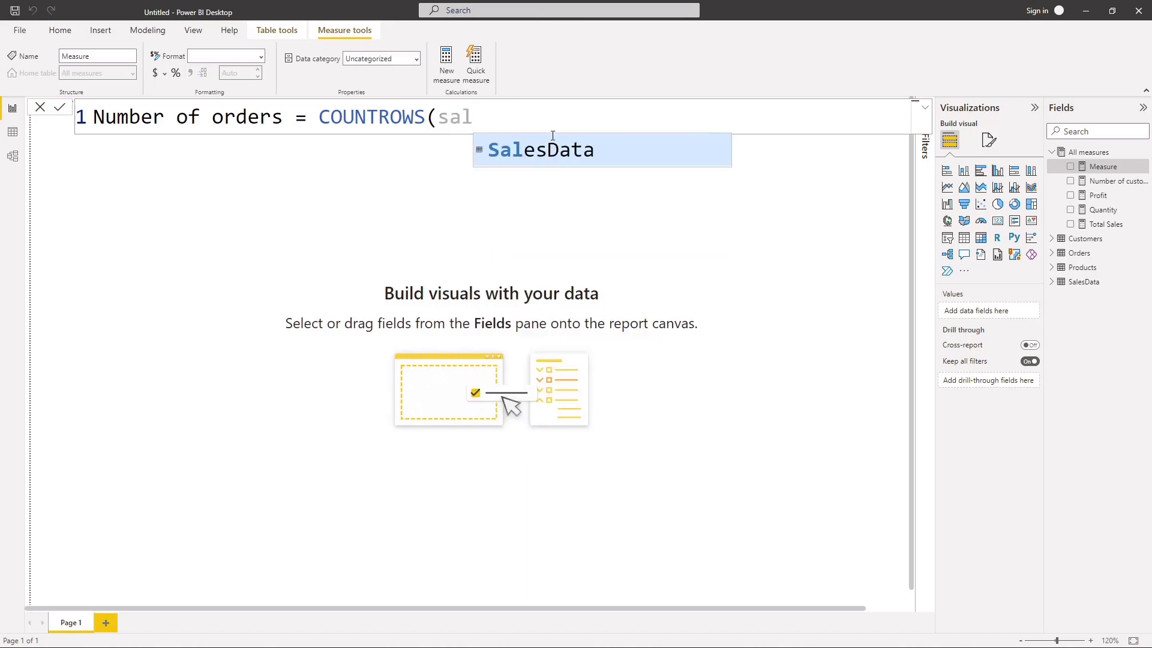
pyautogui.click(555, 150)
pyautogui.write(')')
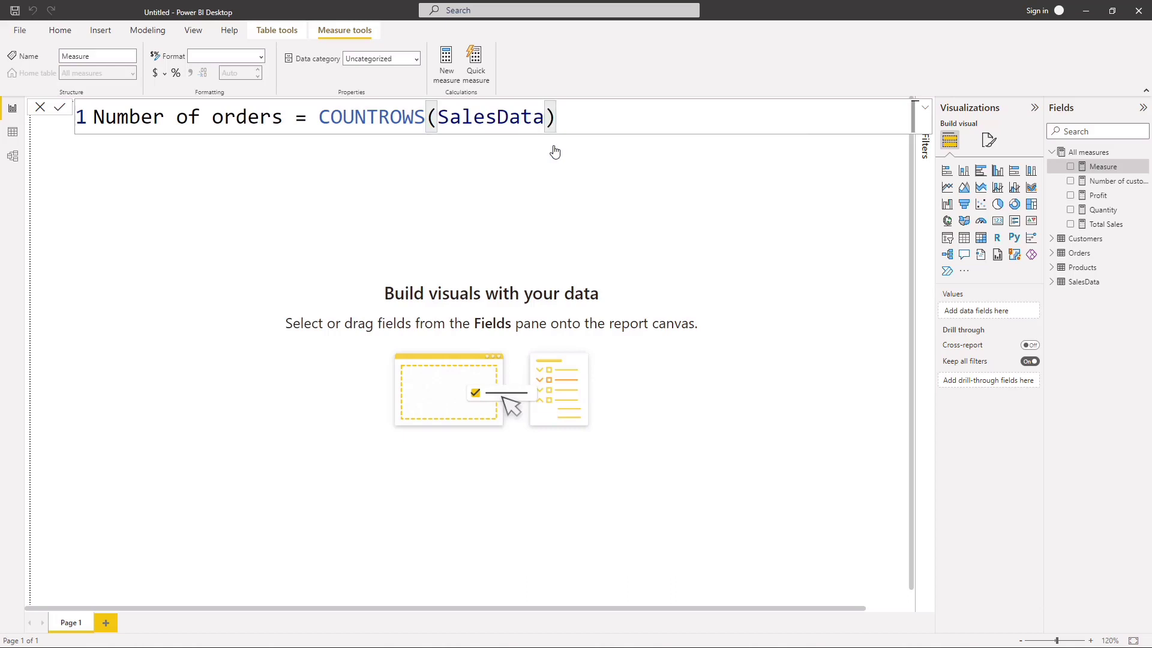
pyautogui.press('Return')
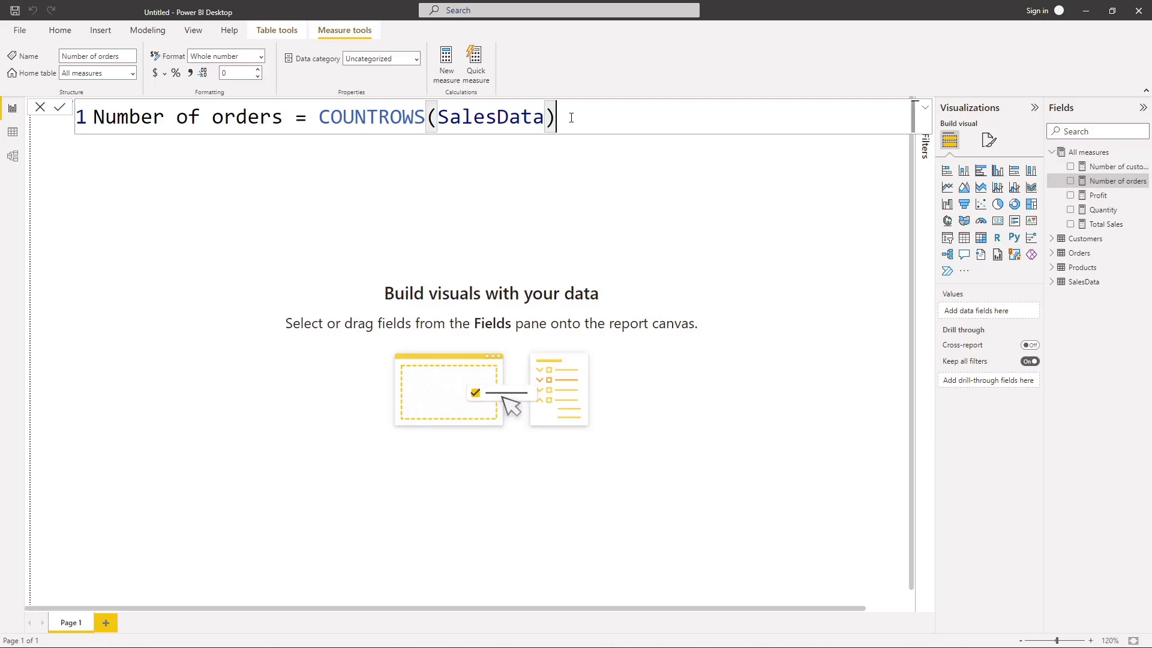
pyautogui.scroll(-2, 571, 117)
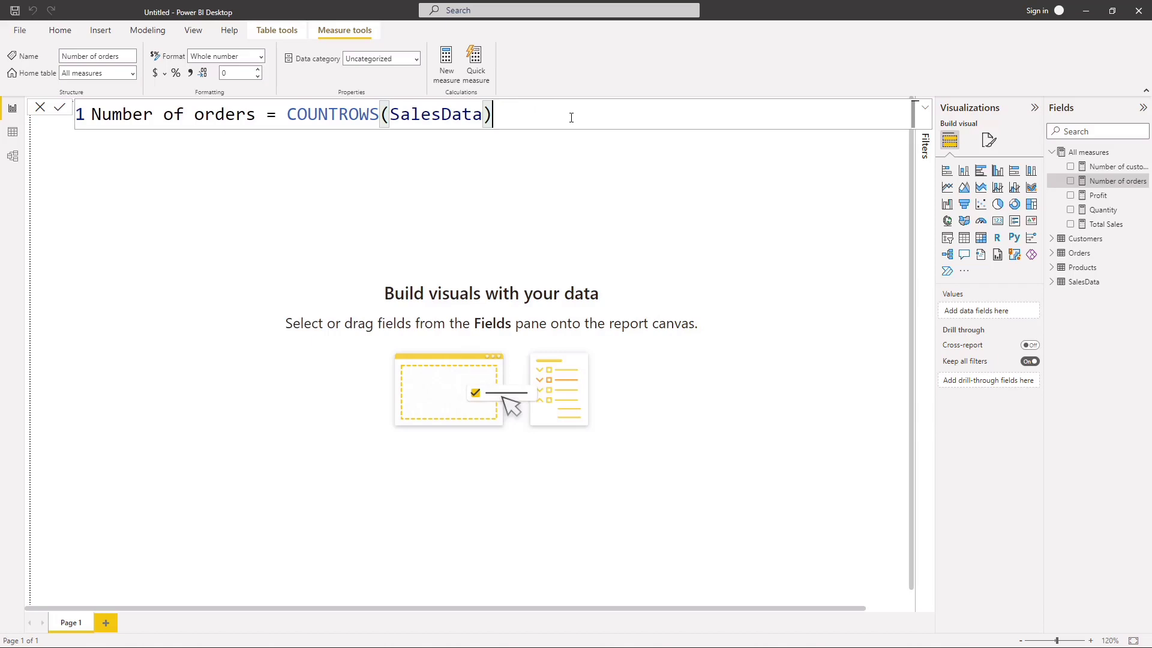
pyautogui.scroll(-2, 571, 118)
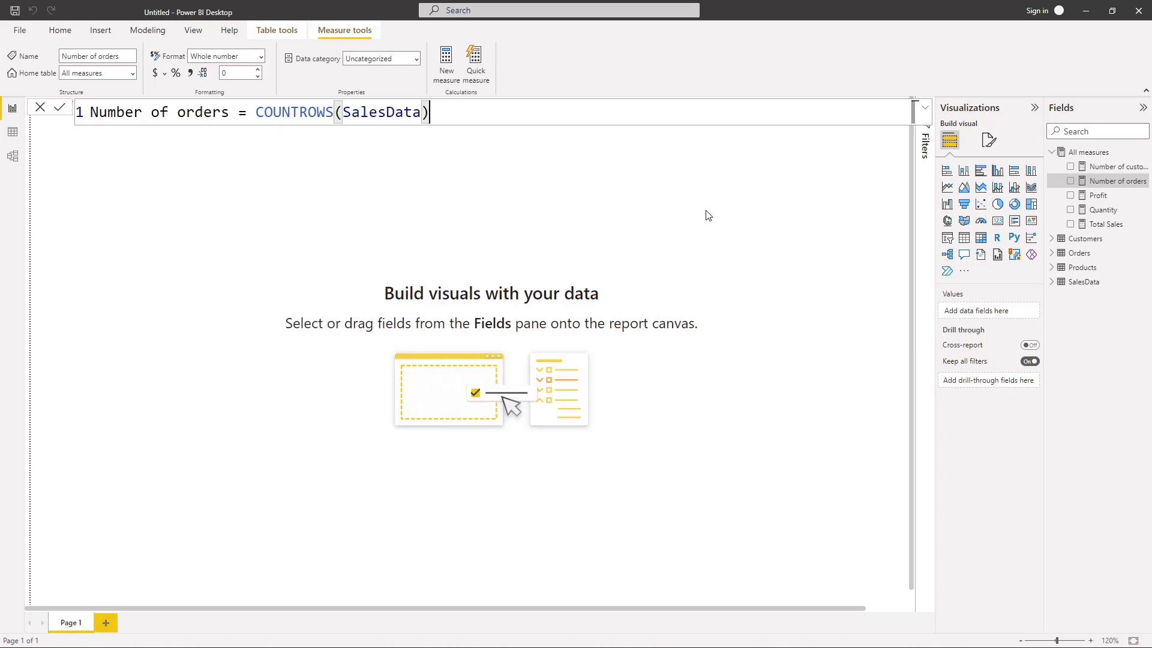
pyautogui.click(59, 112)
pyautogui.click(818, 223)
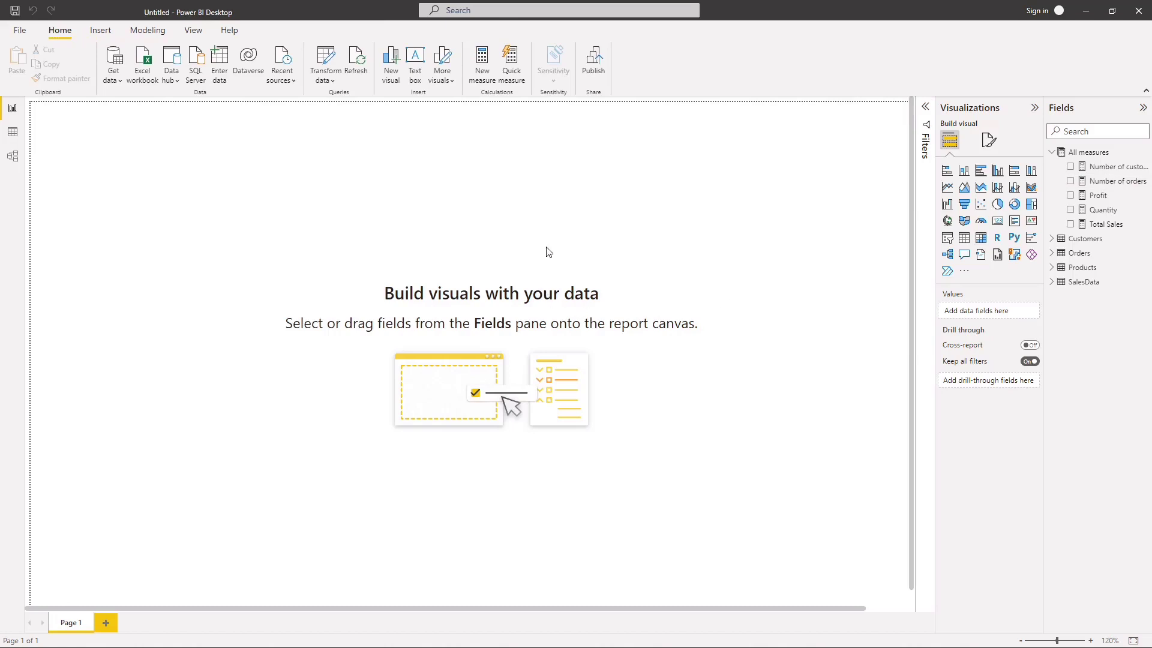
# Step: Add the Number of customers measure to the page as a card visual and shrink it to fit its contents
pyautogui.click(1034, 109)
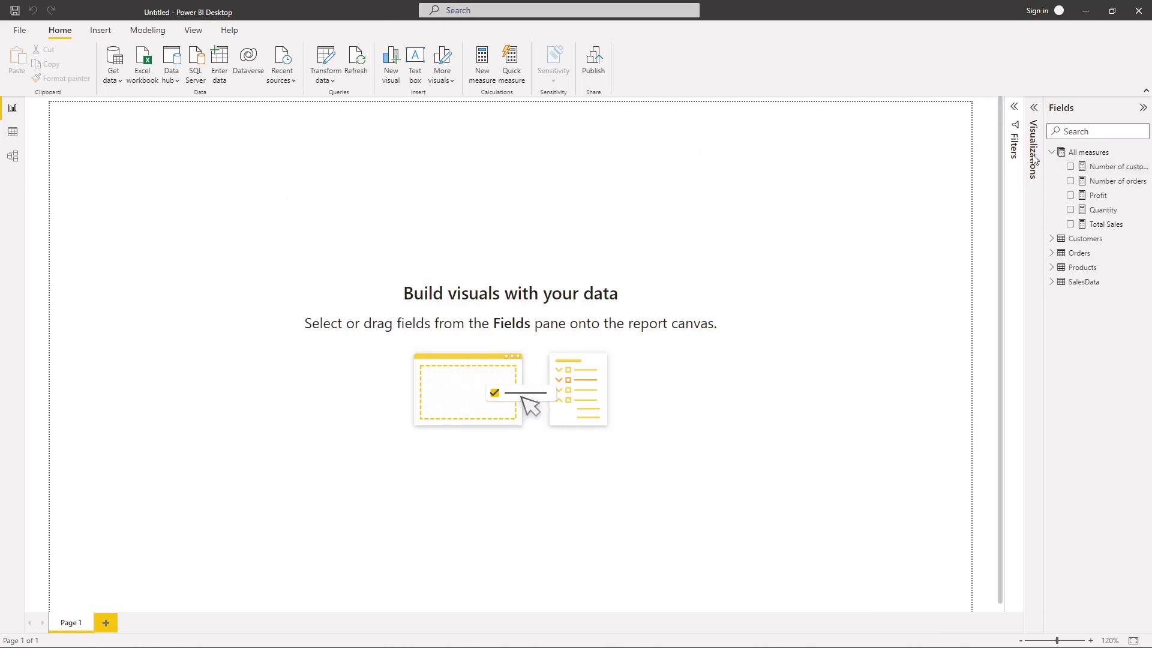
pyautogui.click(1070, 167)
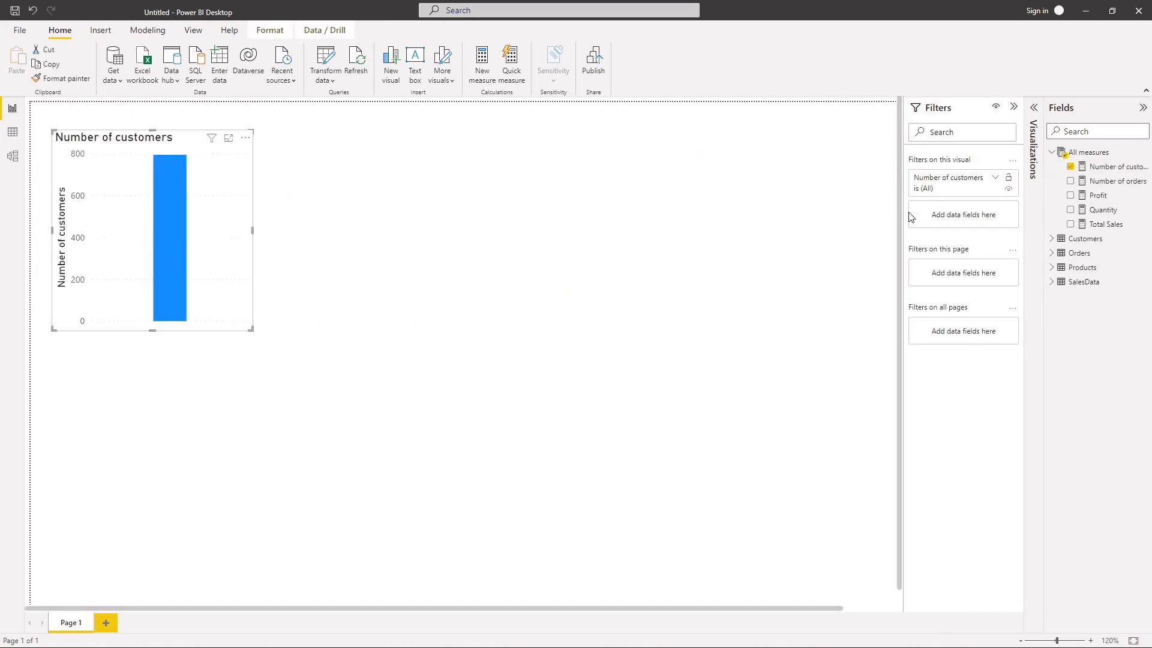
pyautogui.click(1035, 112)
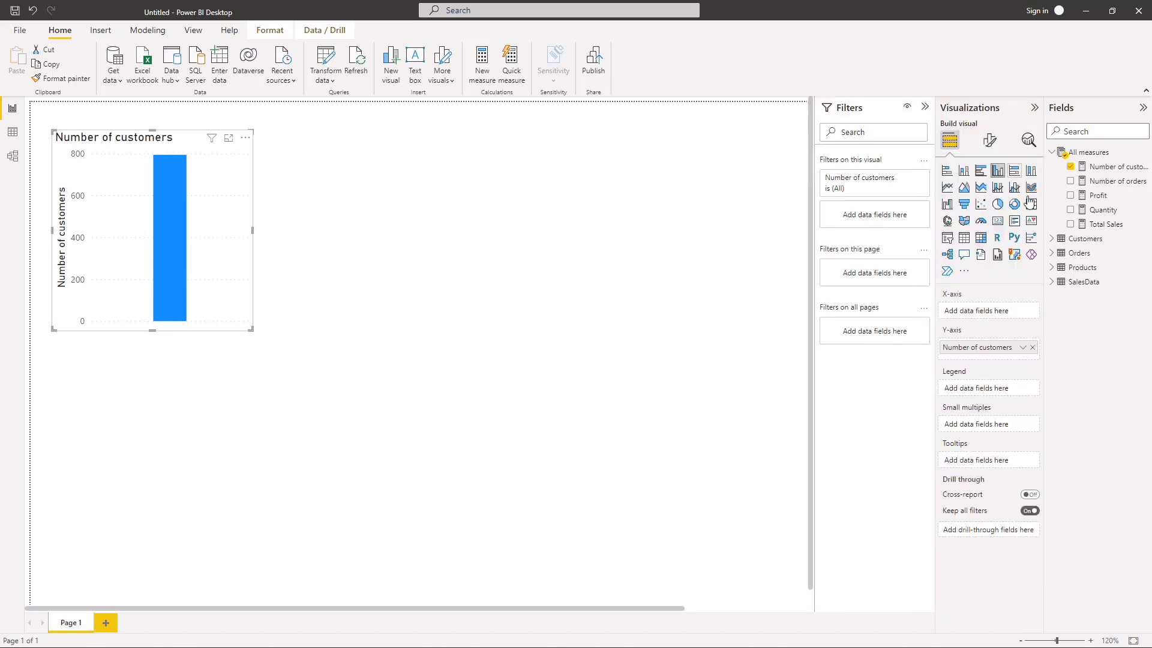
pyautogui.click(998, 221)
pyautogui.moveTo(251, 330); pyautogui.dragTo(133, 208)
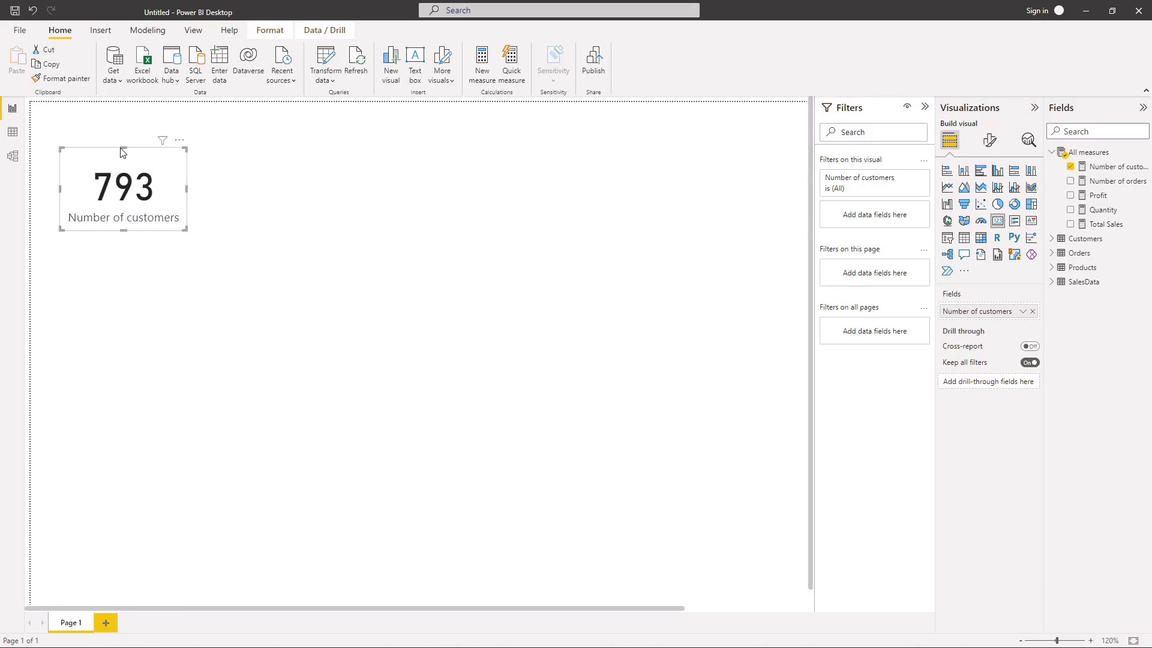
pyautogui.moveTo(124, 148); pyautogui.dragTo(124, 164)
pyautogui.moveTo(122, 230); pyautogui.dragTo(131, 199)
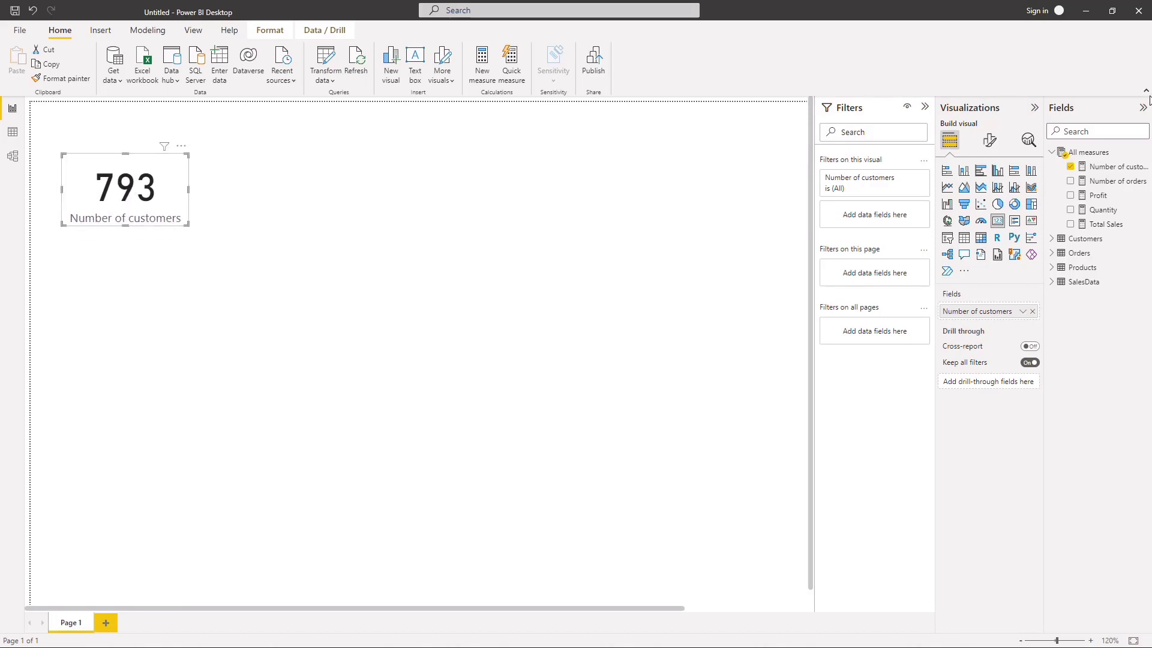
# Step: Duplicate the Number of customers card, place the copy beside the original, and move both cards lower on the page
pyautogui.hotkey('ctrl', 'c')
pyautogui.hotkey('ctrl', 'v')
pyautogui.moveTo(179, 257); pyautogui.dragTo(278, 190)
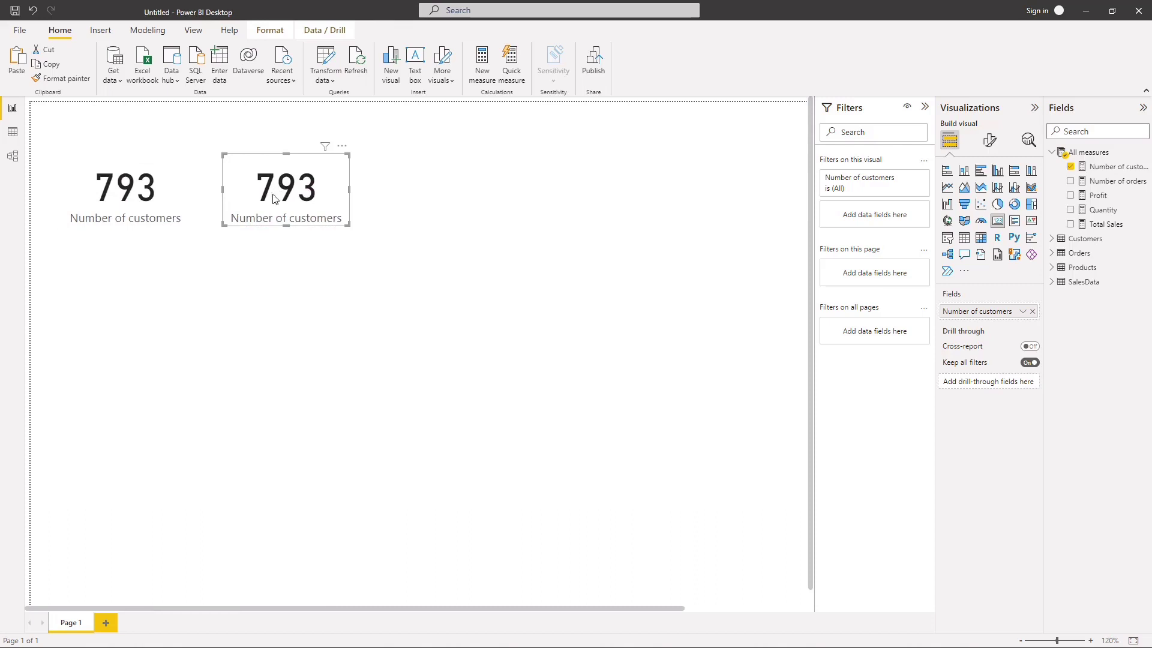
pyautogui.moveTo(134, 198); pyautogui.dragTo(137, 271)
pyautogui.moveTo(273, 197); pyautogui.dragTo(300, 288)
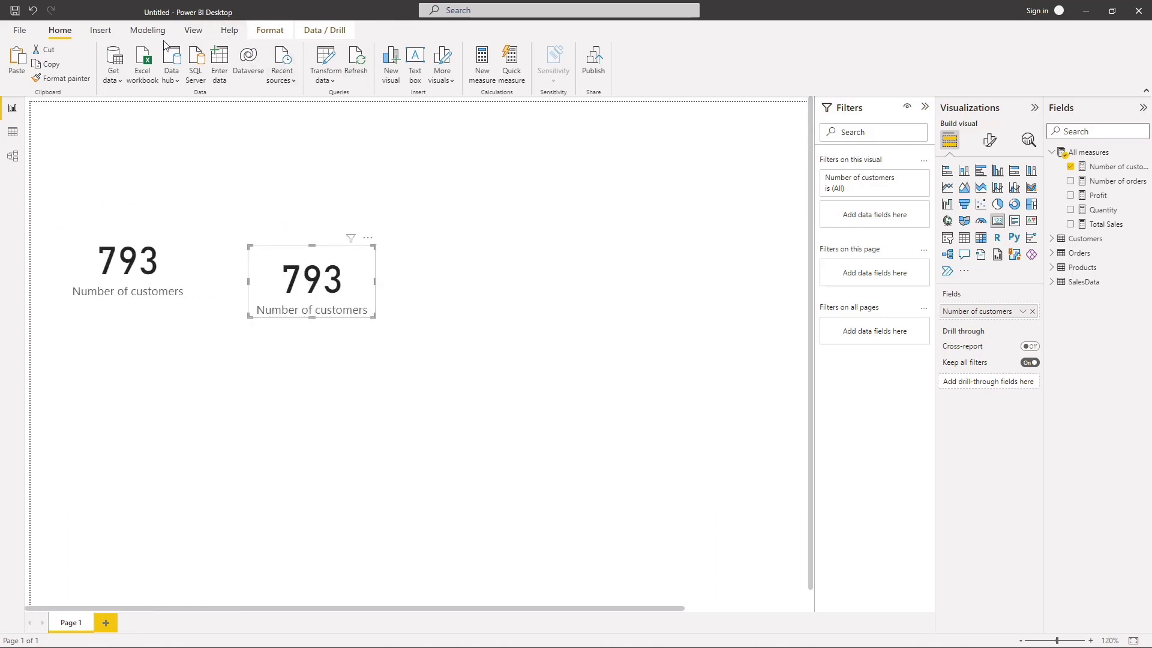
# Step: Insert a line shape above the cards, extend it to the page's left edge, and reduce its frame to a thin strip
pyautogui.click(100, 31)
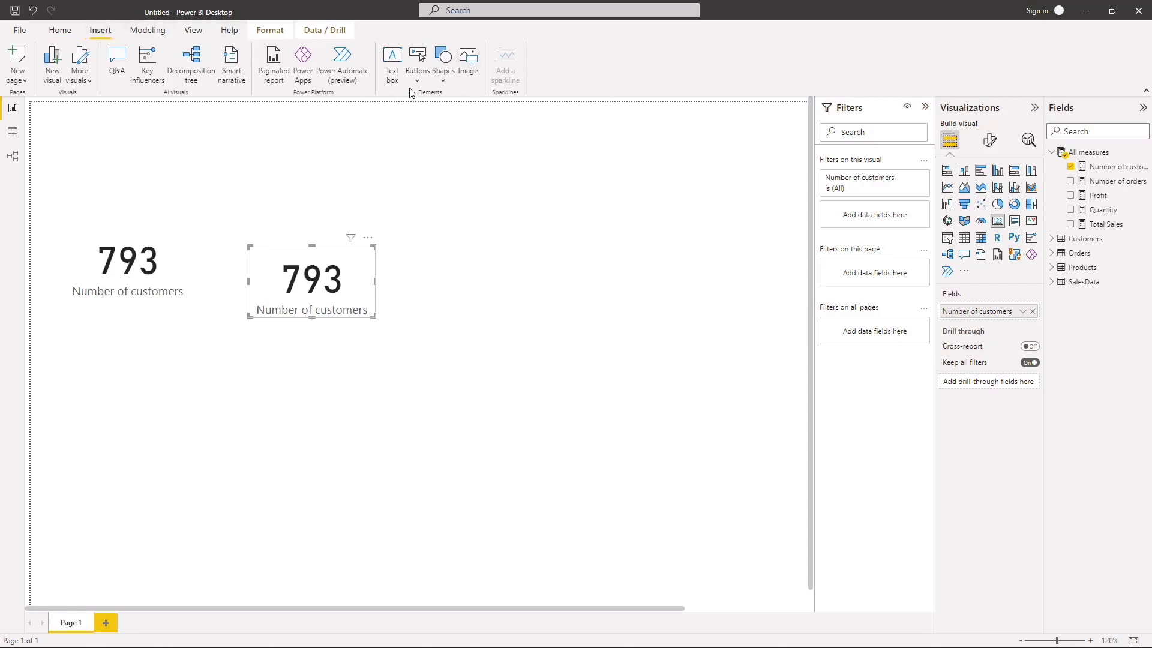
pyautogui.click(446, 84)
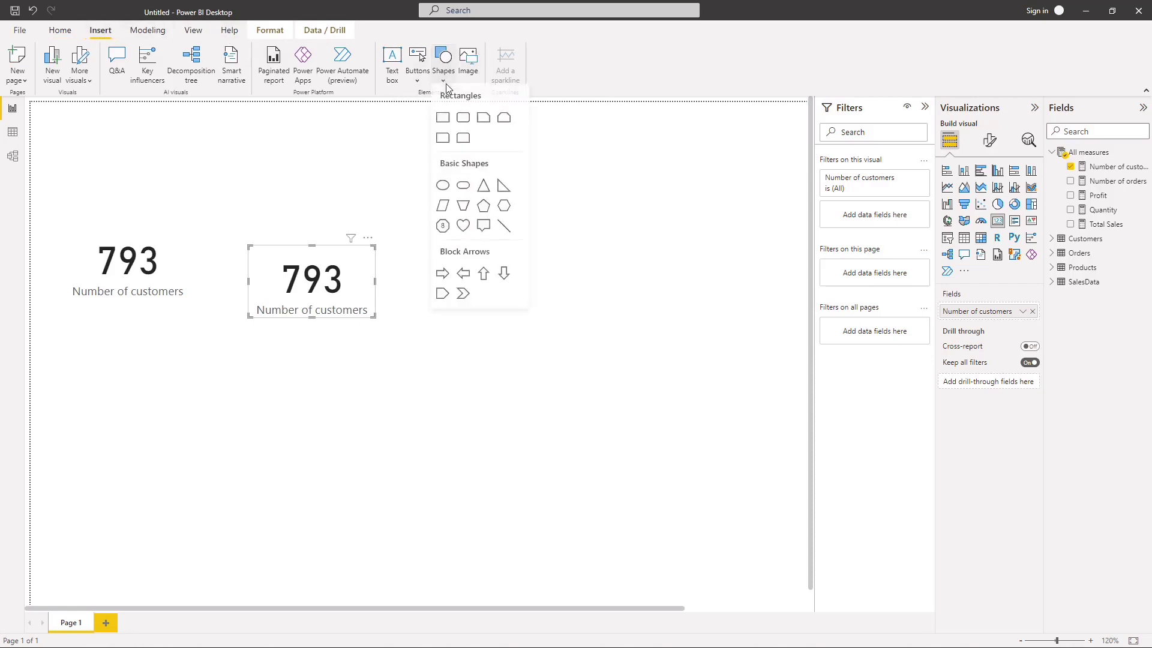
pyautogui.click(504, 230)
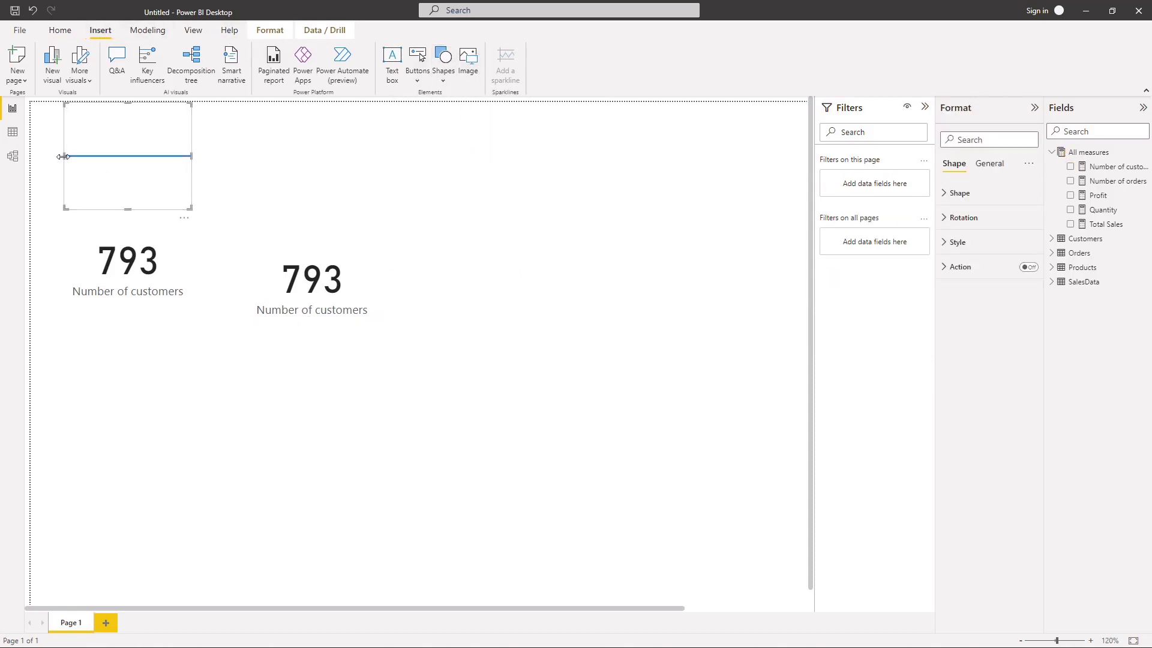
pyautogui.moveTo(64, 156); pyautogui.dragTo(42, 156)
pyautogui.click(90, 155)
pyautogui.moveTo(120, 211); pyautogui.dragTo(803, 131)
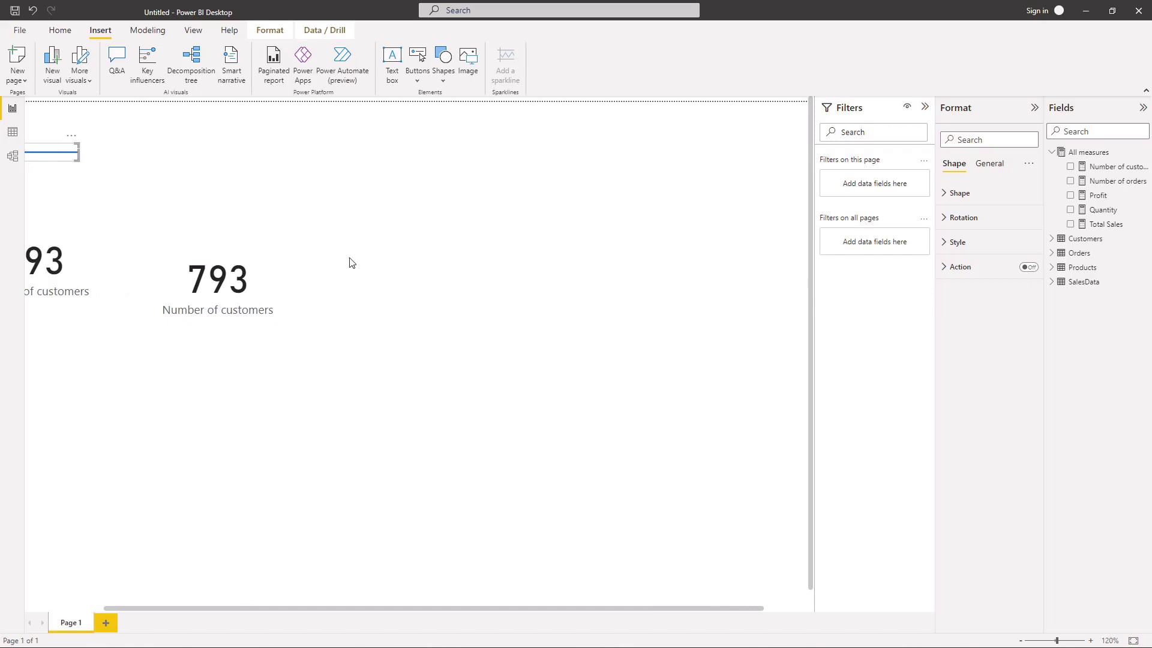
pyautogui.click(120, 232)
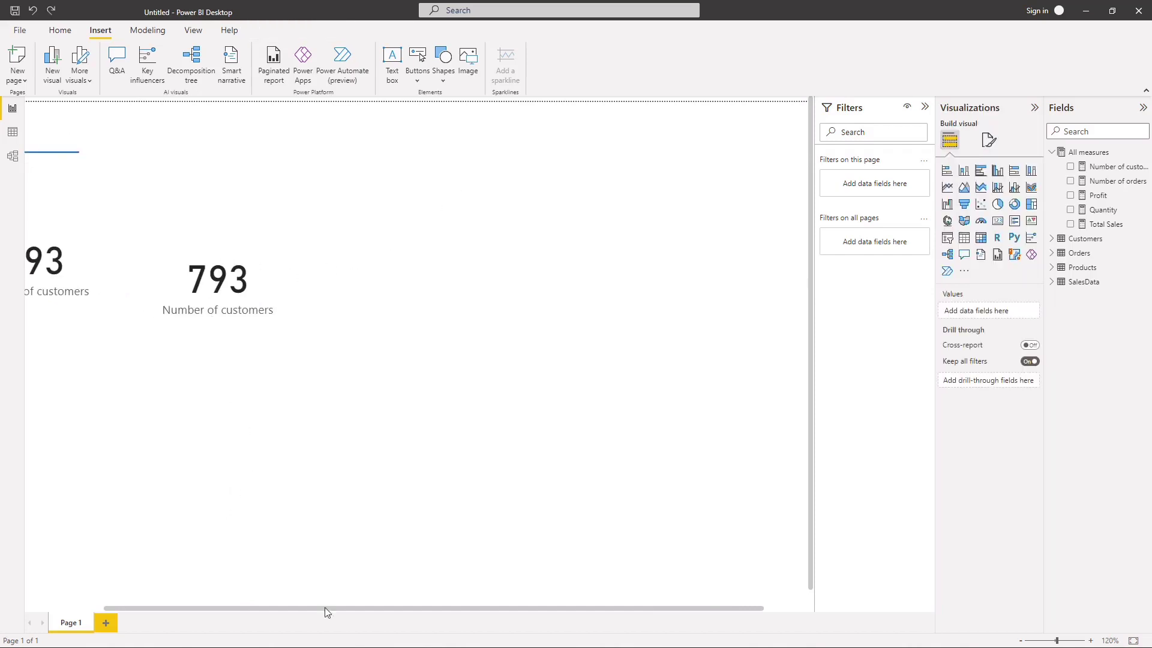
pyautogui.moveTo(376, 610); pyautogui.dragTo(102, 603)
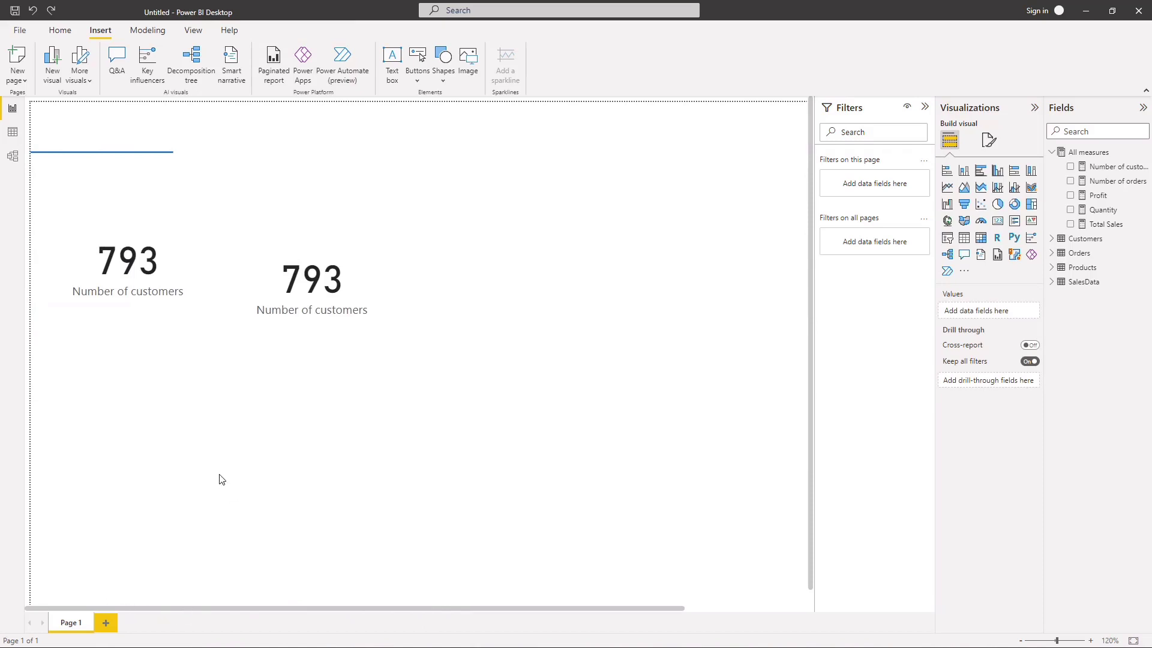
# Step: Stretch the line shape horizontally across most of the page and collapse the Filters pane
pyautogui.click(150, 154)
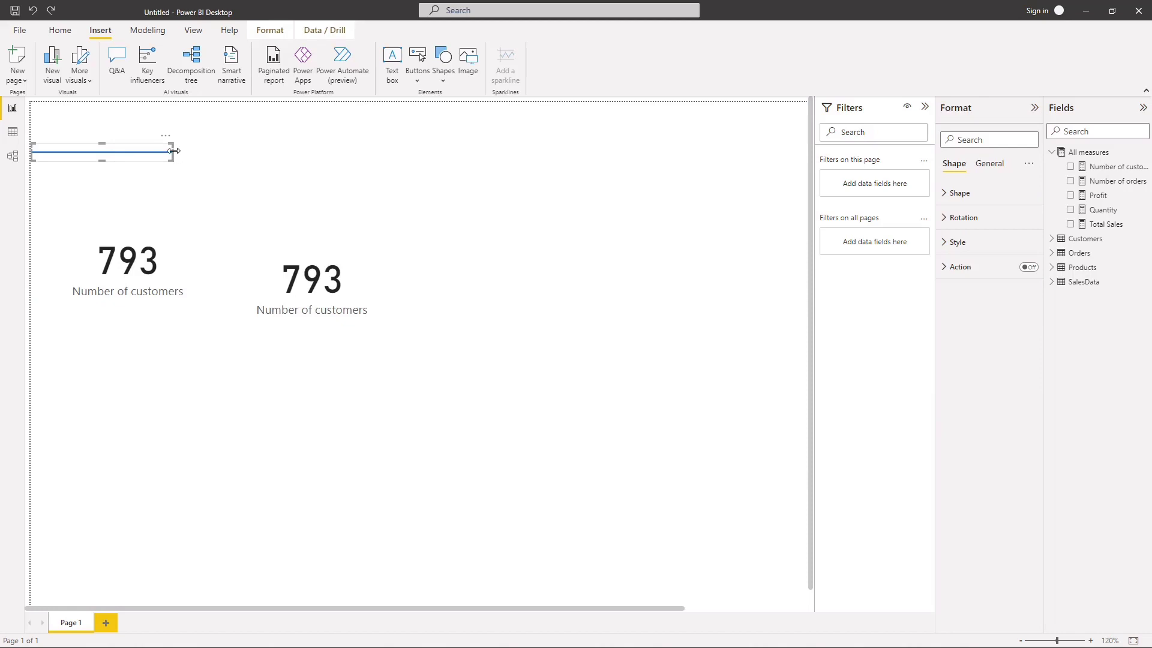
pyautogui.moveTo(174, 151); pyautogui.dragTo(788, 165)
pyautogui.click(548, 244)
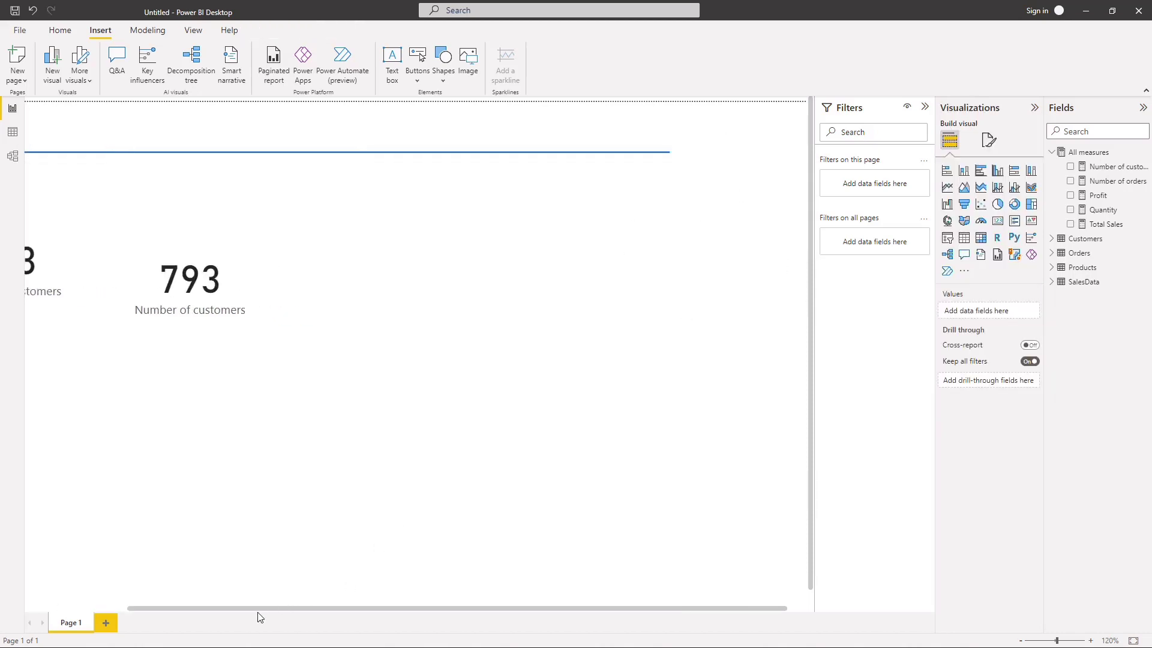
pyautogui.moveTo(162, 609); pyautogui.dragTo(28, 610)
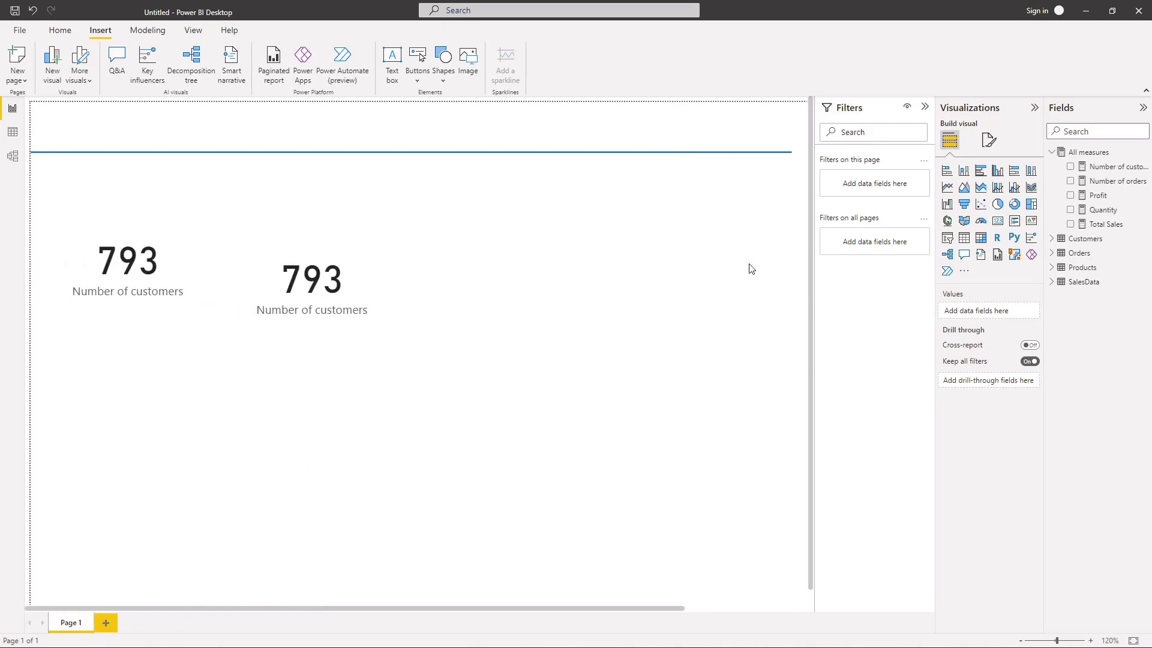
pyautogui.click(924, 106)
# Step: Check the canvas type options in the page's format settings and pick 16:9
pyautogui.scroll(-5, 729, 248)
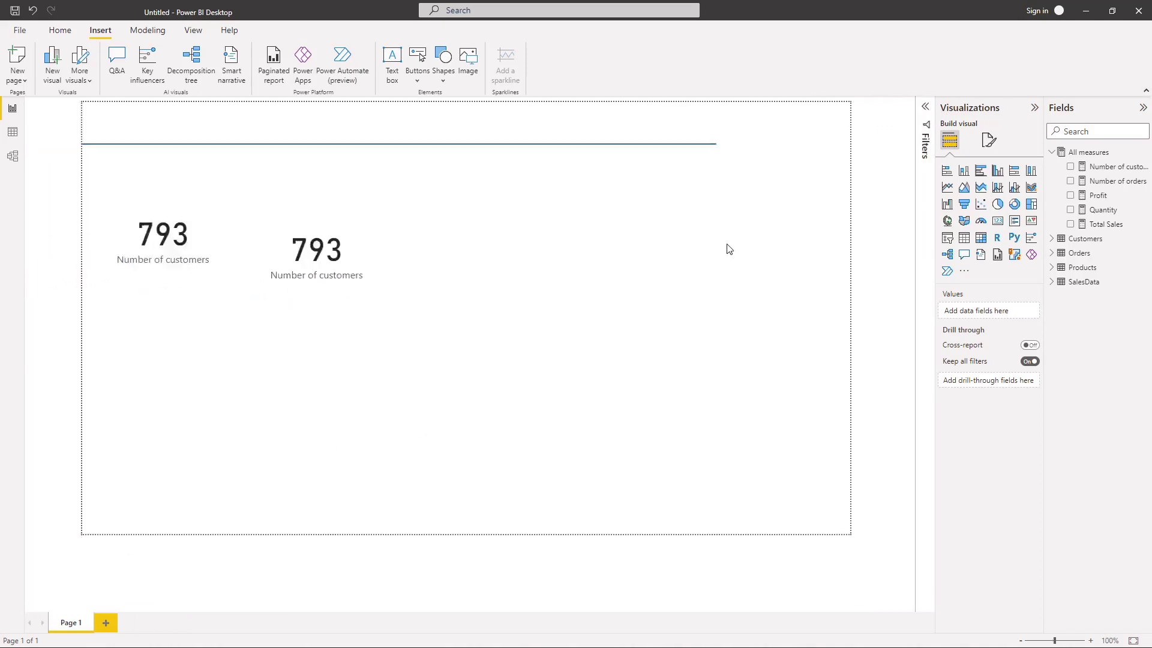
pyautogui.scroll(5, 728, 248)
pyautogui.scroll(-4, 729, 249)
pyautogui.scroll(3, 728, 249)
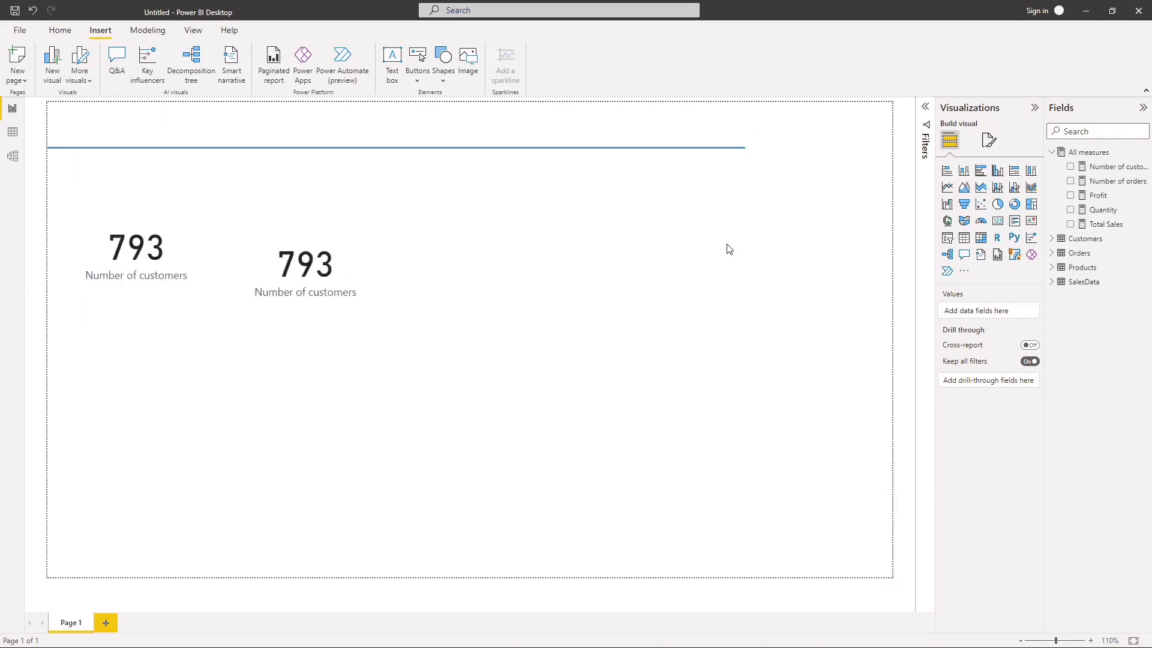
pyautogui.scroll(-1, 729, 248)
pyautogui.scroll(3, 729, 248)
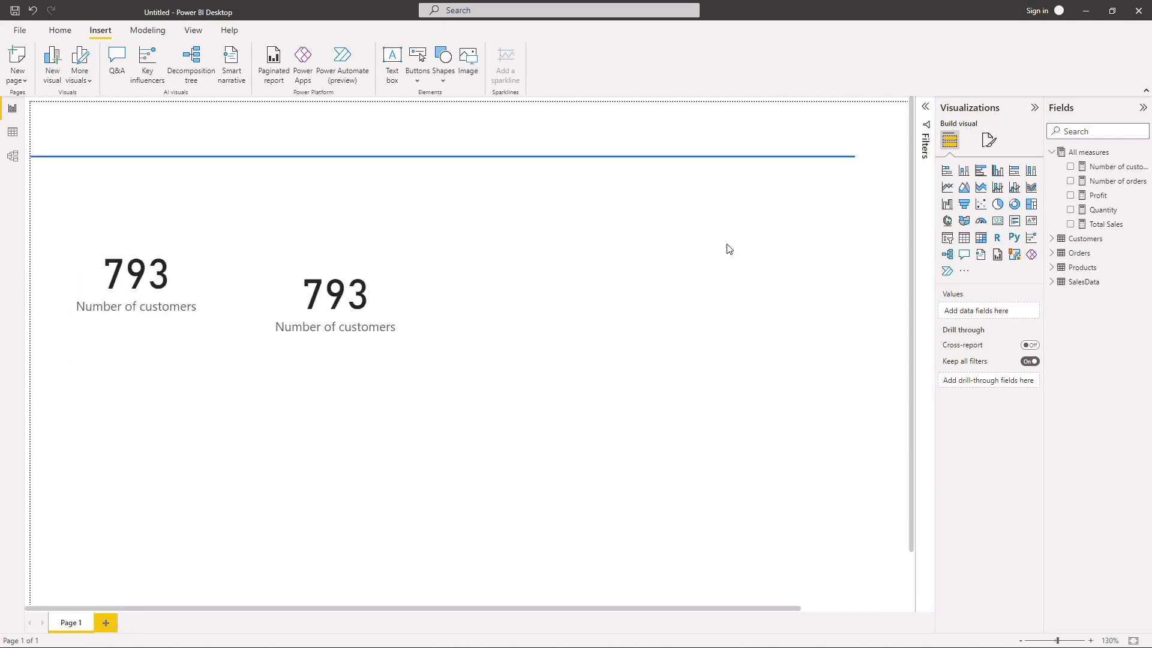
pyautogui.click(989, 140)
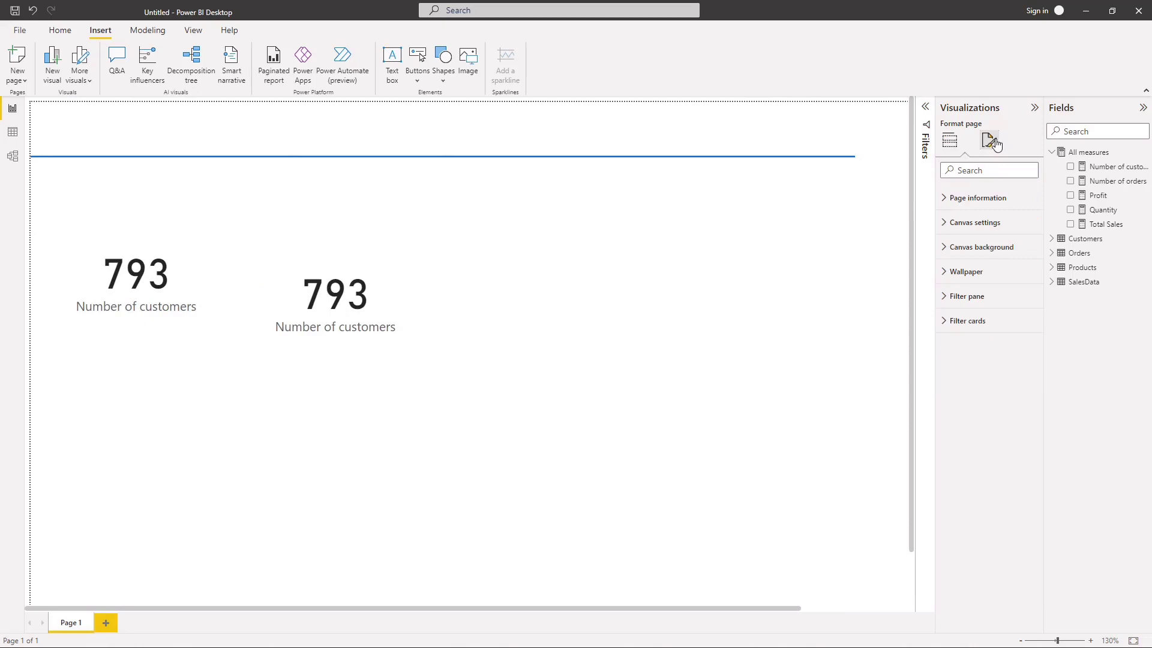
pyautogui.click(949, 229)
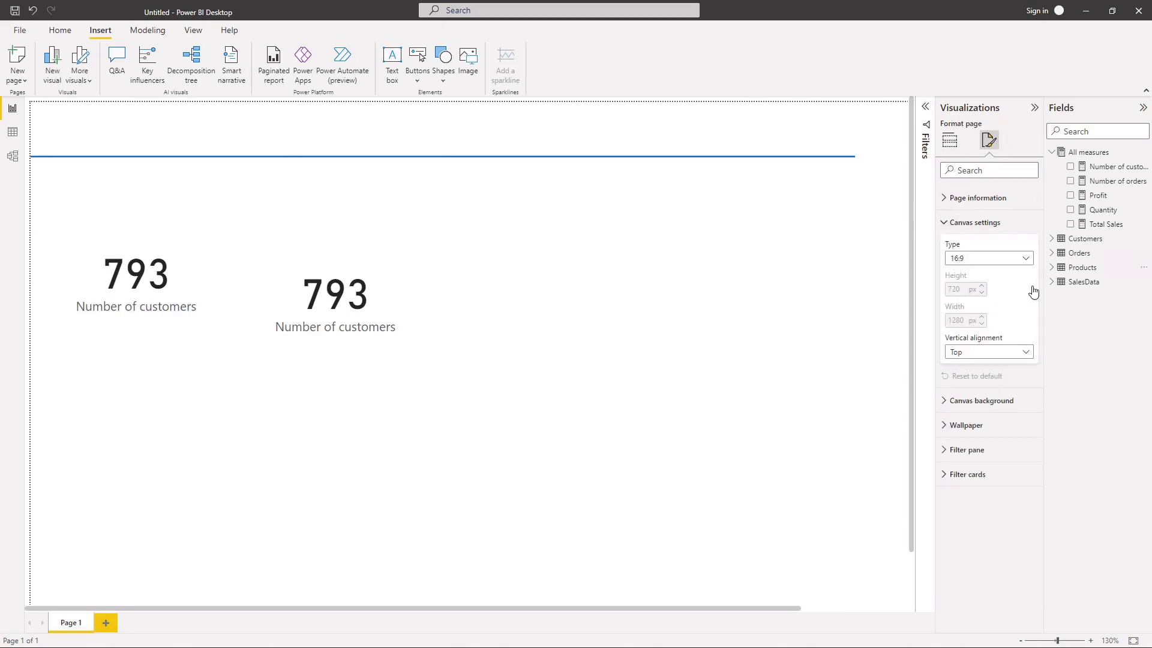
pyautogui.click(1025, 261)
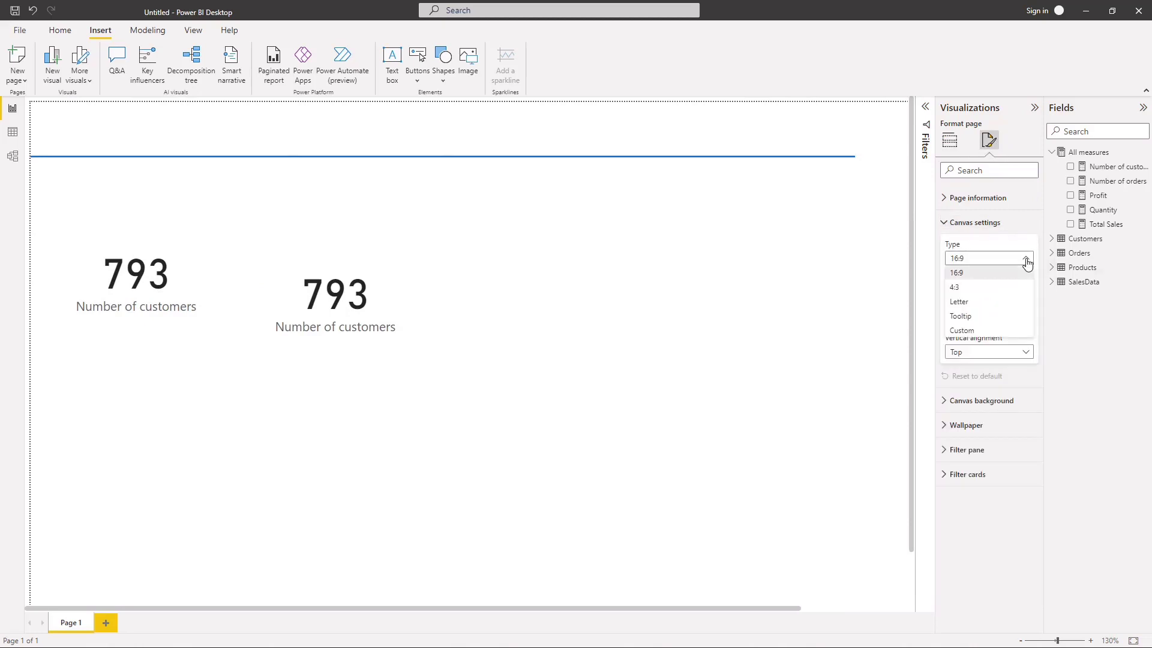
pyautogui.click(1008, 273)
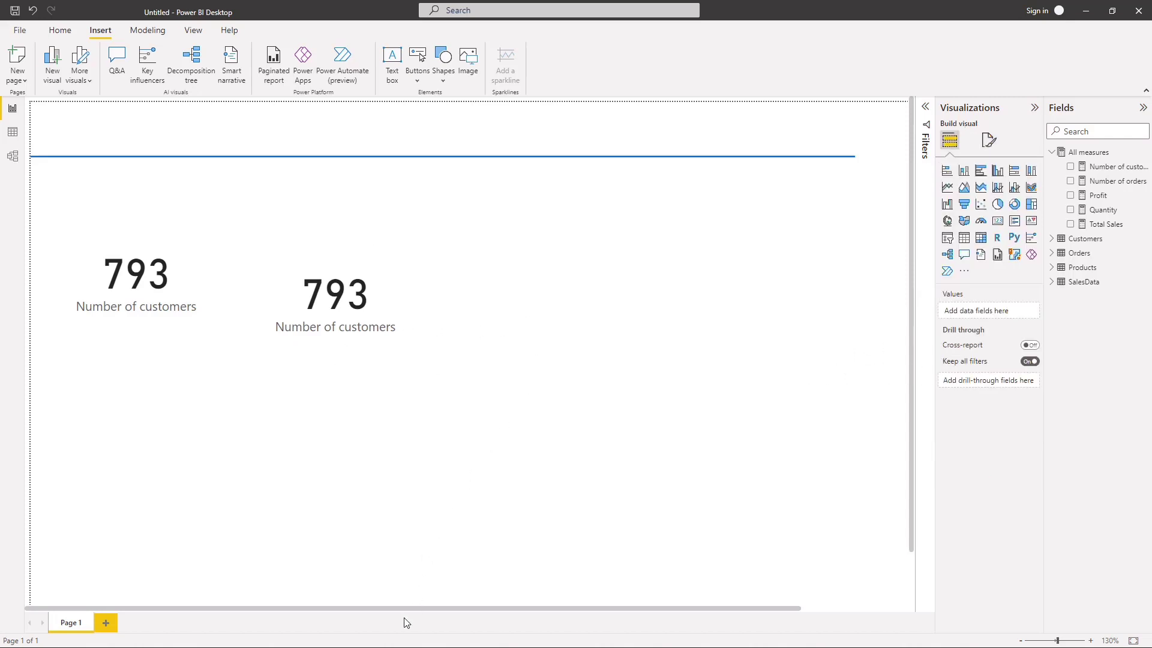
# Step: Extend the right end of the horizontal line above the cards farther toward the page's right edge
pyautogui.moveTo(401, 611); pyautogui.dragTo(269, 605)
pyautogui.click(853, 165)
pyautogui.moveTo(854, 157); pyautogui.dragTo(898, 166)
pyautogui.click(759, 271)
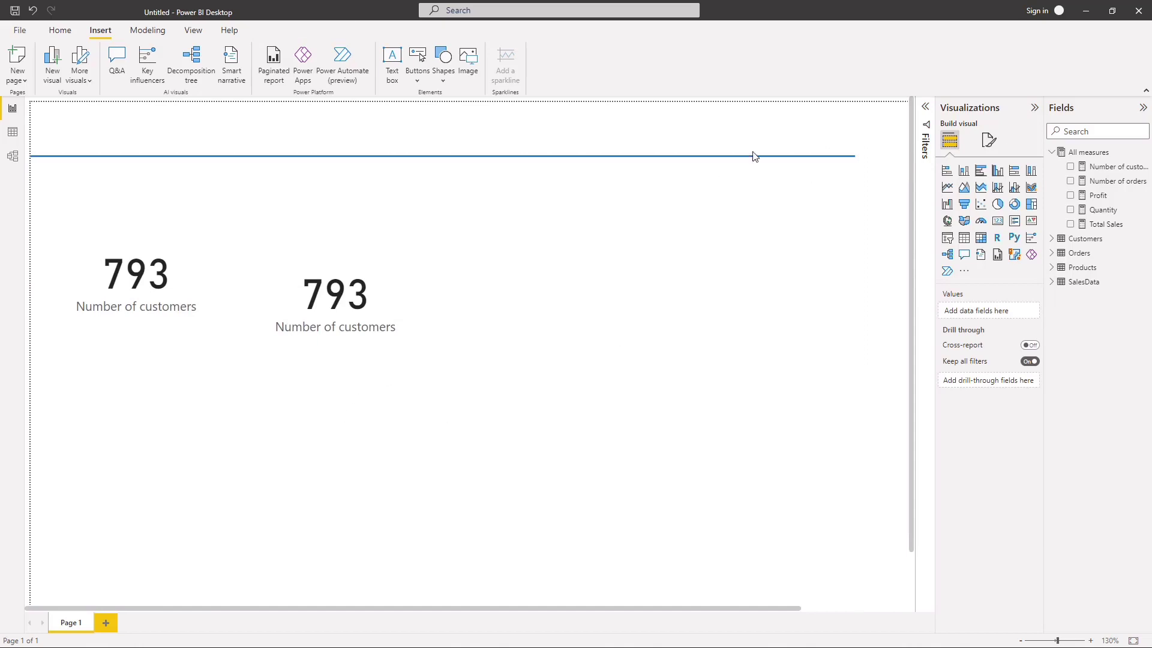
pyautogui.click(843, 158)
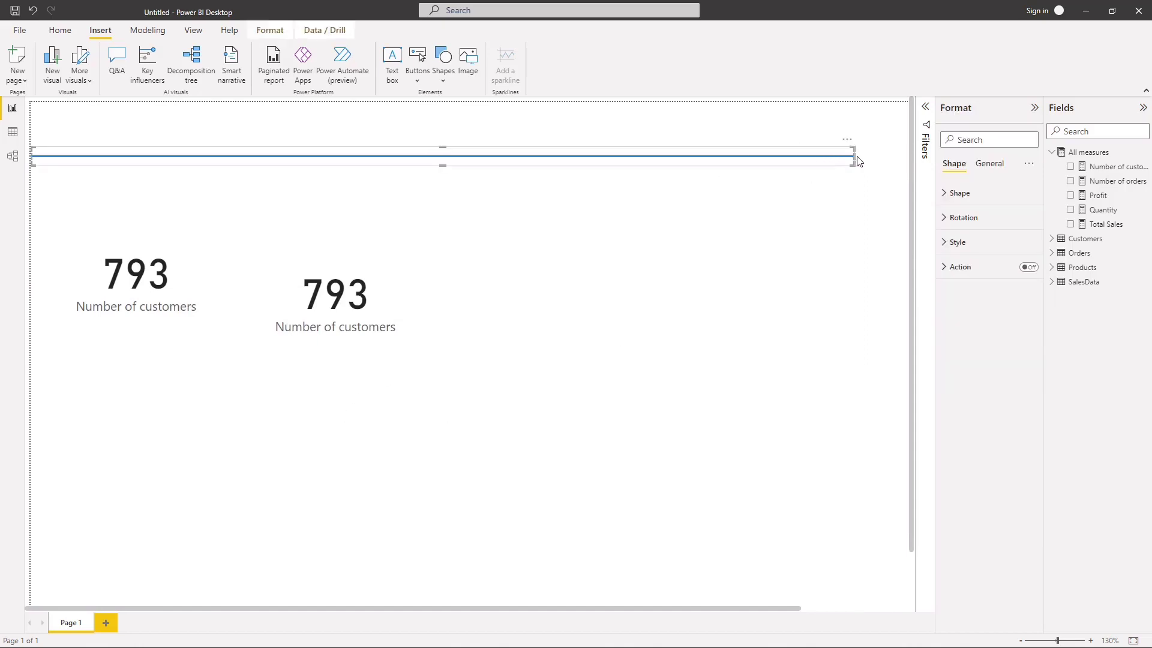
pyautogui.moveTo(854, 156); pyautogui.dragTo(907, 156)
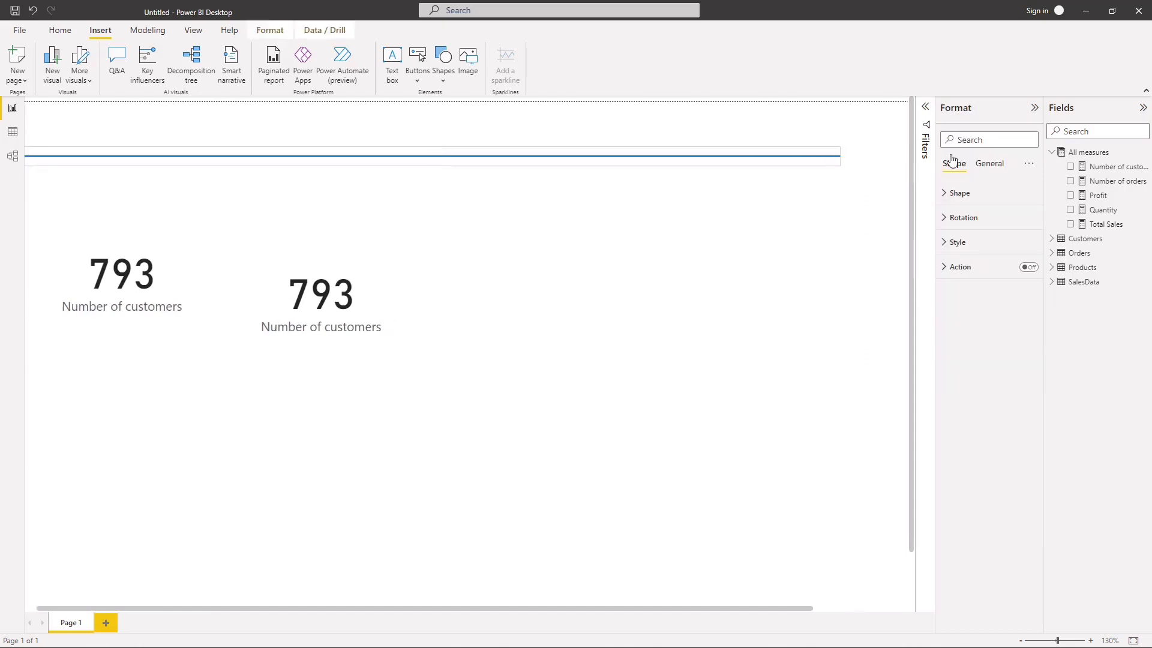
pyautogui.click(624, 312)
pyautogui.scroll(1, 623, 295)
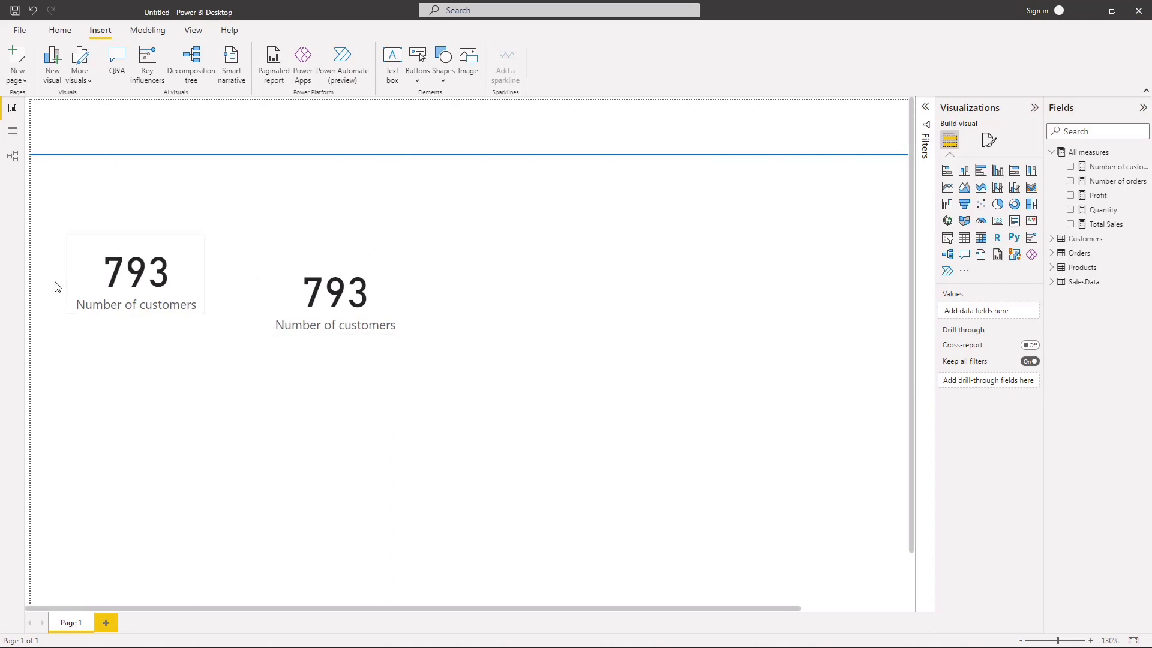
# Step: Move the upper Number of customers card to the page's left edge just below the divider line, keeping its label fully readable
pyautogui.click(123, 285)
pyautogui.moveTo(123, 264); pyautogui.dragTo(106, 203)
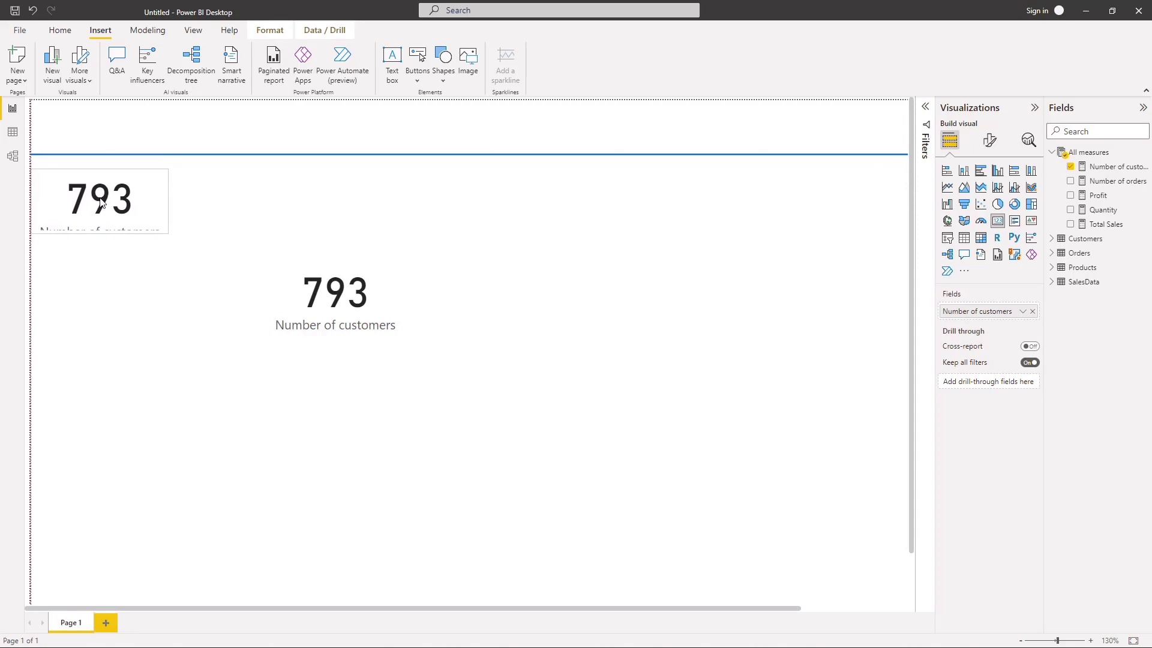
pyautogui.moveTo(100, 203); pyautogui.dragTo(102, 243)
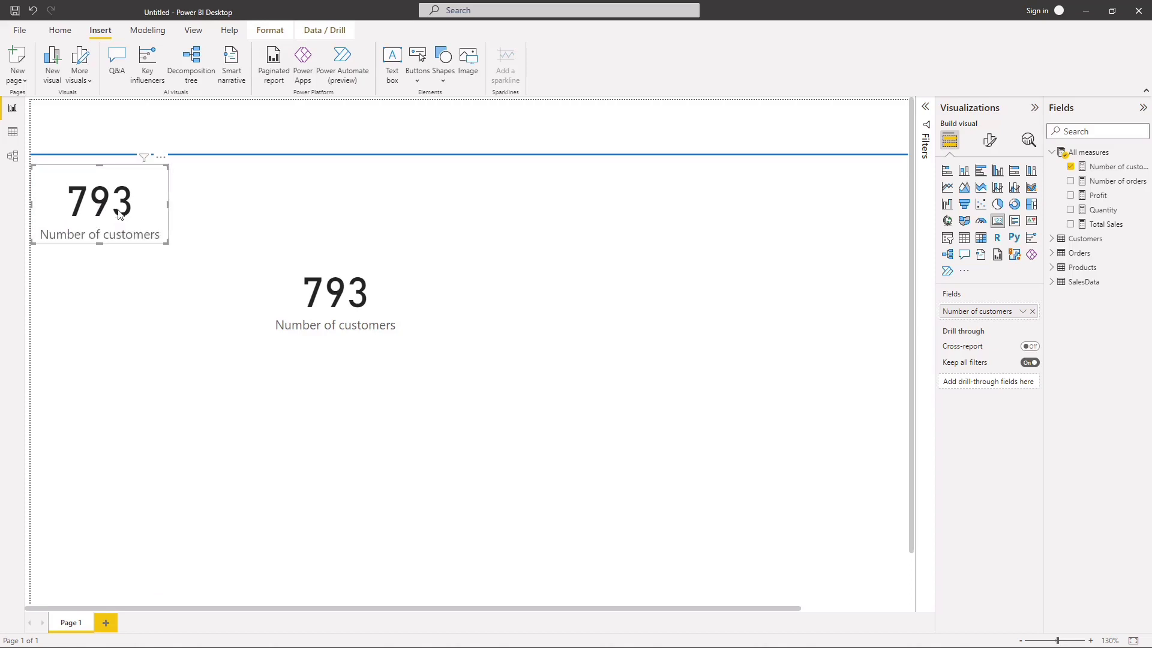
# Step: Set the callout value font size of the card below the divider line to 40
pyautogui.click(990, 141)
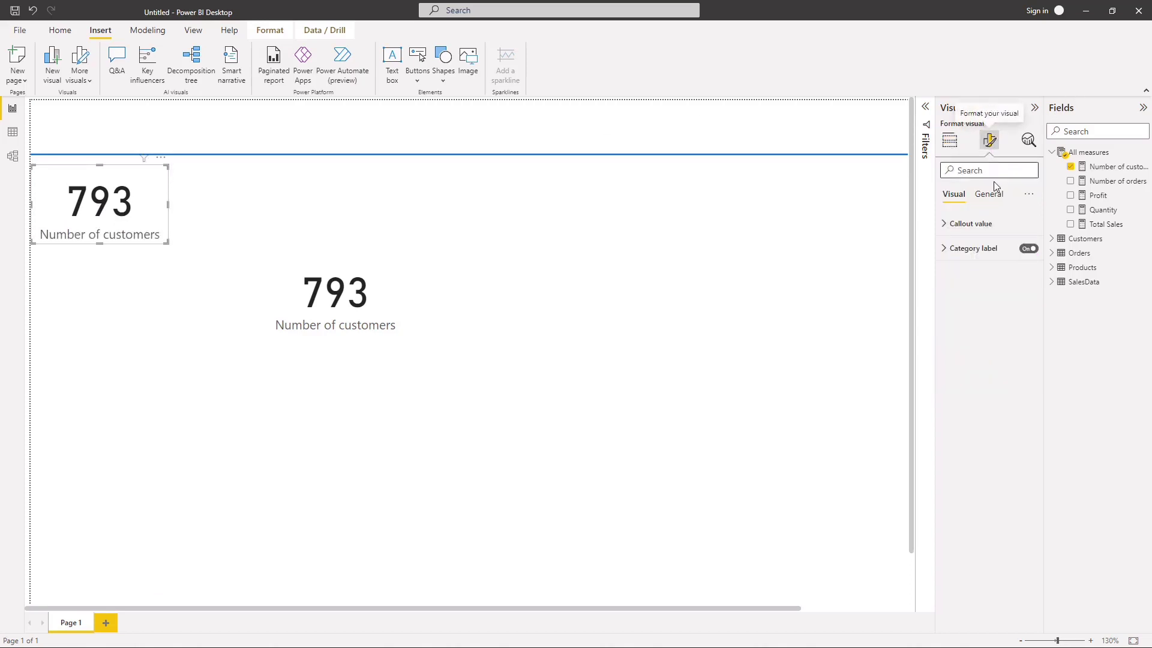
pyautogui.click(990, 195)
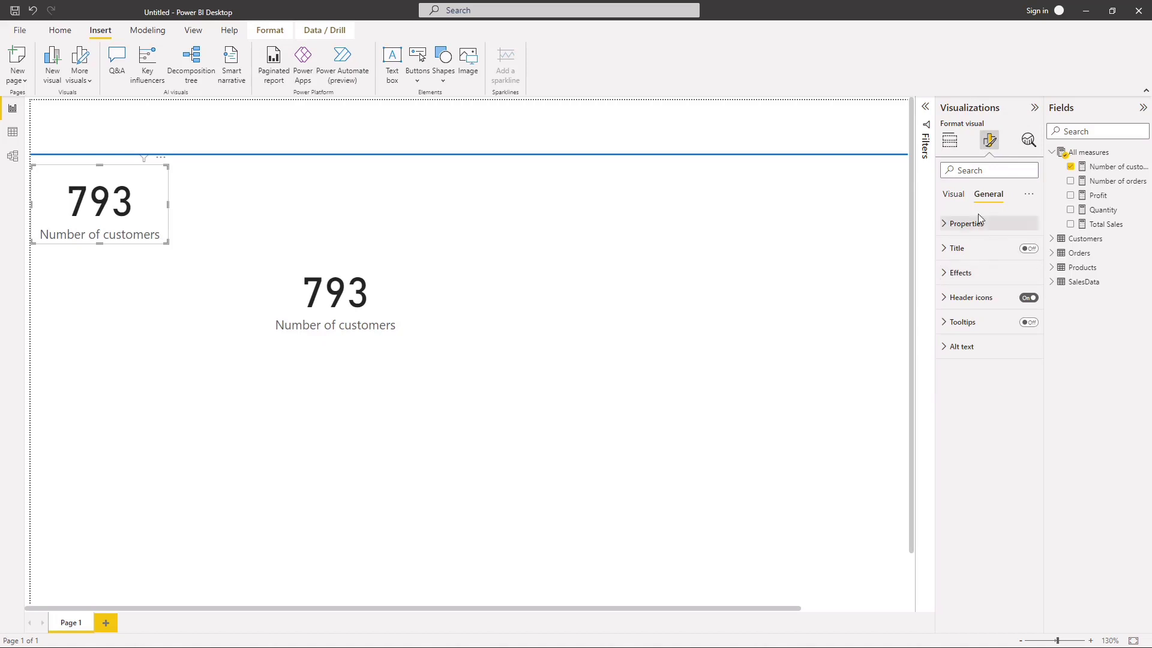
pyautogui.click(955, 276)
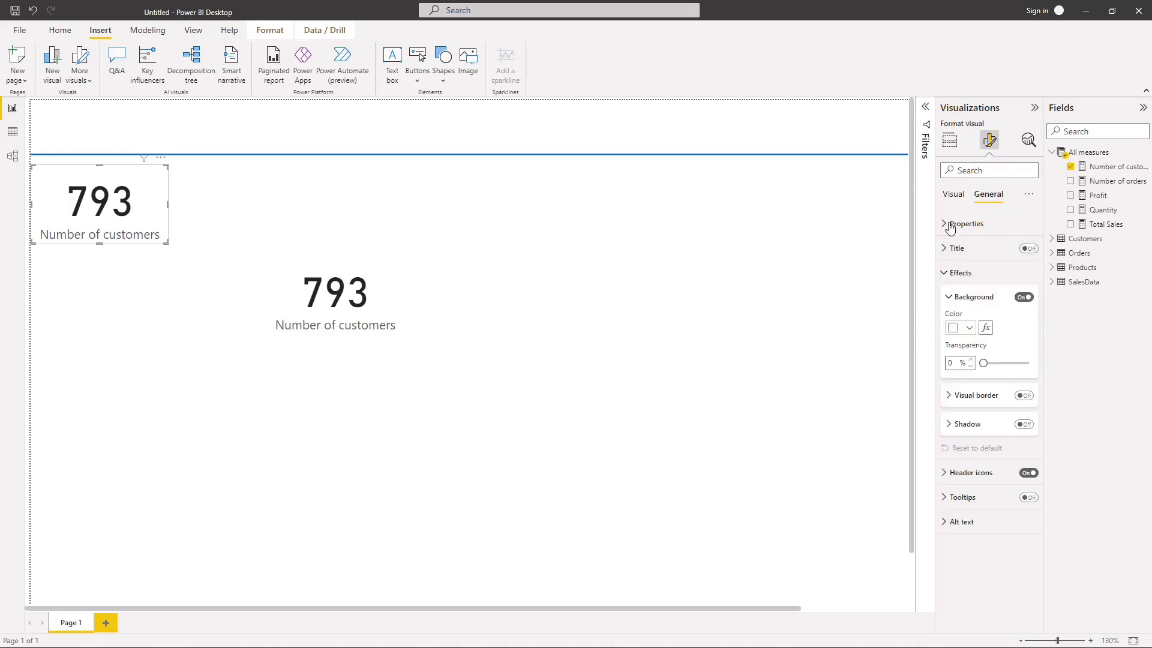
pyautogui.click(952, 198)
pyautogui.click(954, 225)
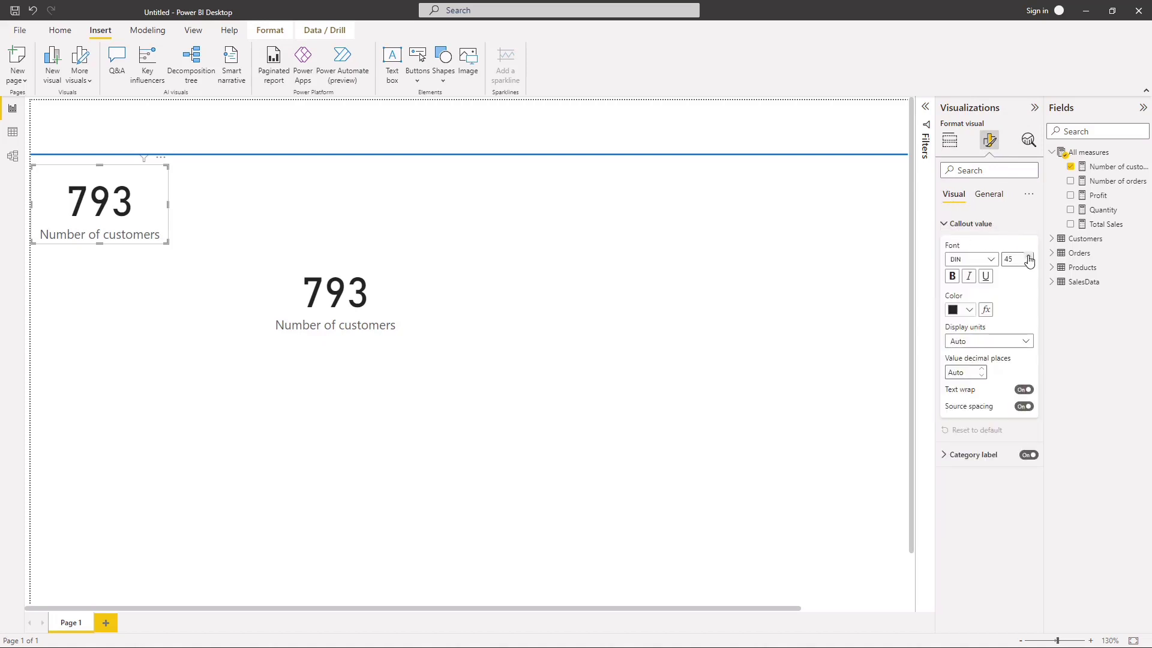
pyautogui.click(1029, 257)
pyautogui.click(1029, 257)
pyautogui.click(1028, 257)
pyautogui.click(1029, 257)
pyautogui.click(1028, 256)
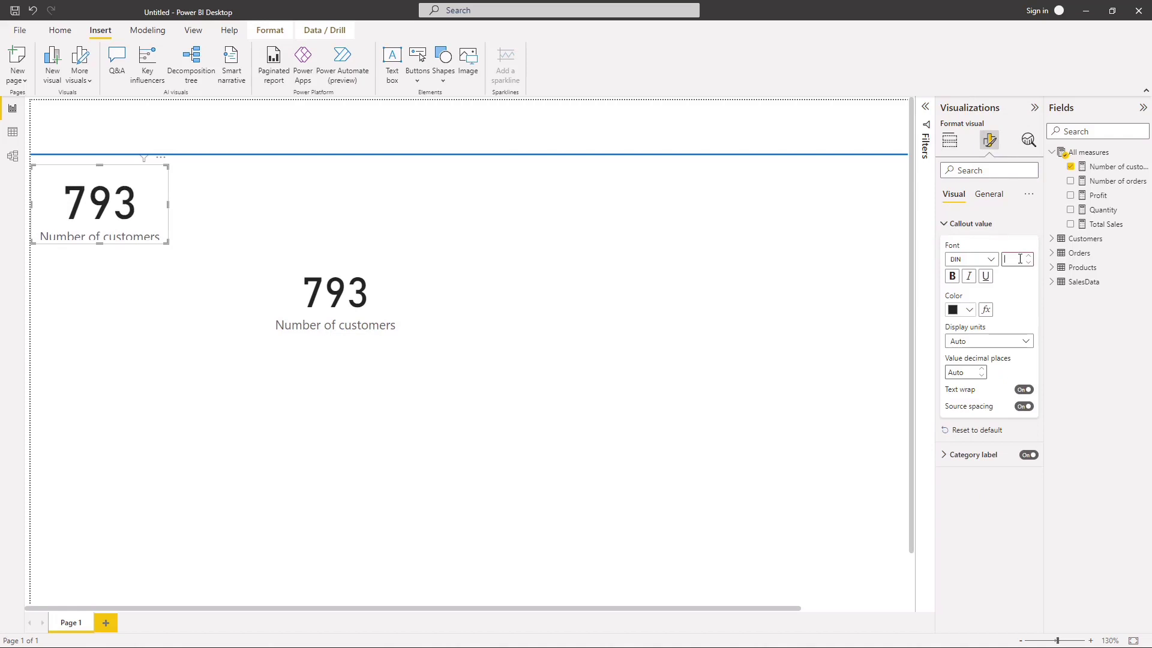
pyautogui.write('40')
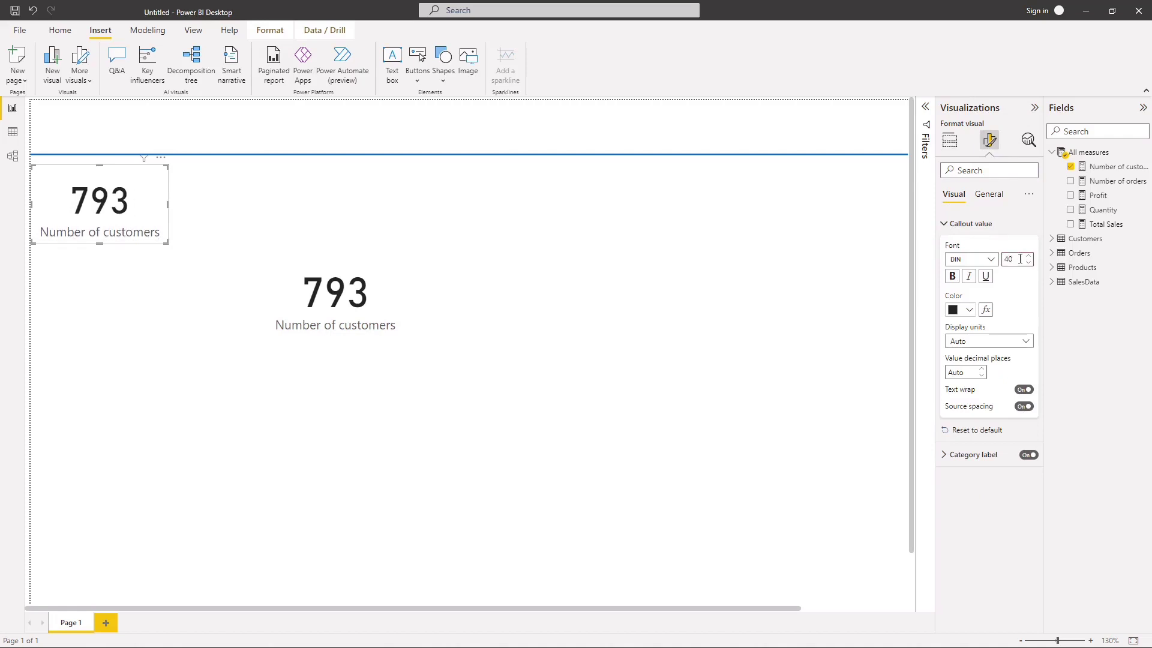
# Step: Reduce the card's category label font size to 10
pyautogui.click(957, 225)
pyautogui.click(959, 248)
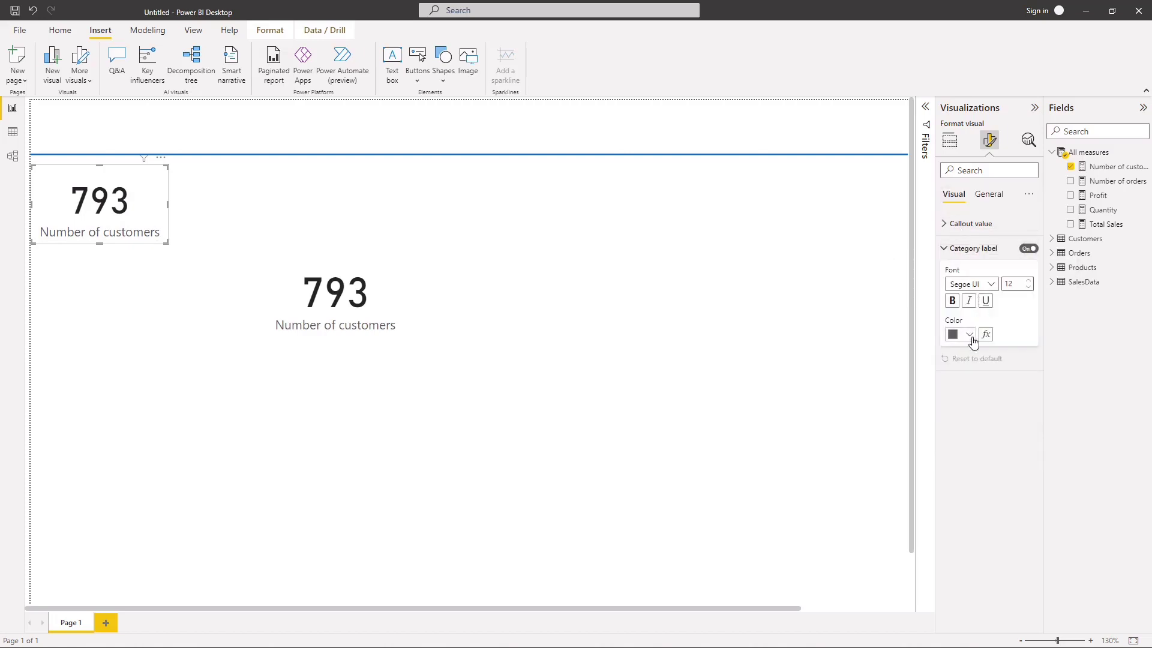
pyautogui.click(1029, 288)
pyautogui.click(1029, 288)
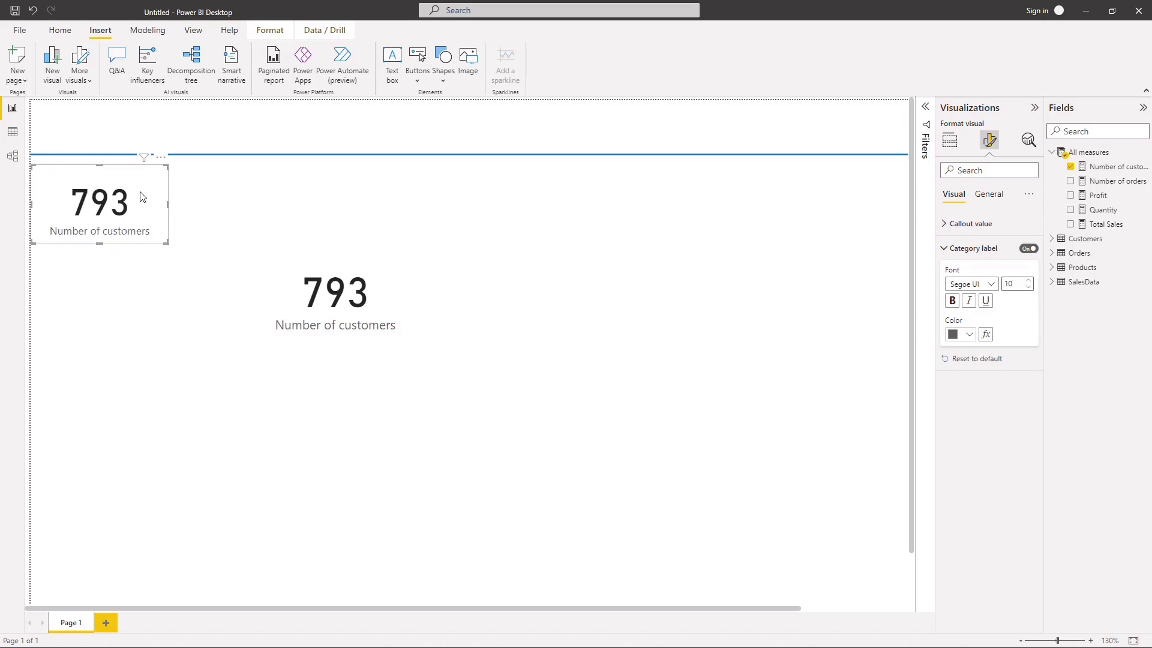
# Step: Nudge the formatted card slightly away from the page's left edge and delete the other Number of customers card
pyautogui.moveTo(142, 197); pyautogui.dragTo(147, 192)
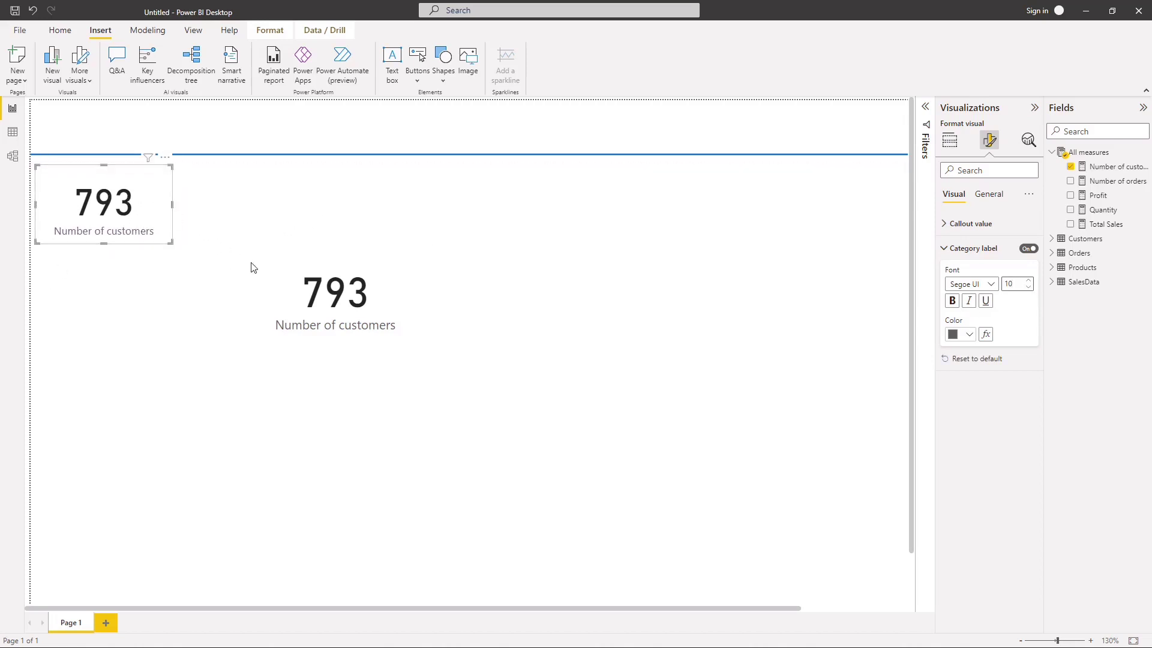
pyautogui.click(339, 311)
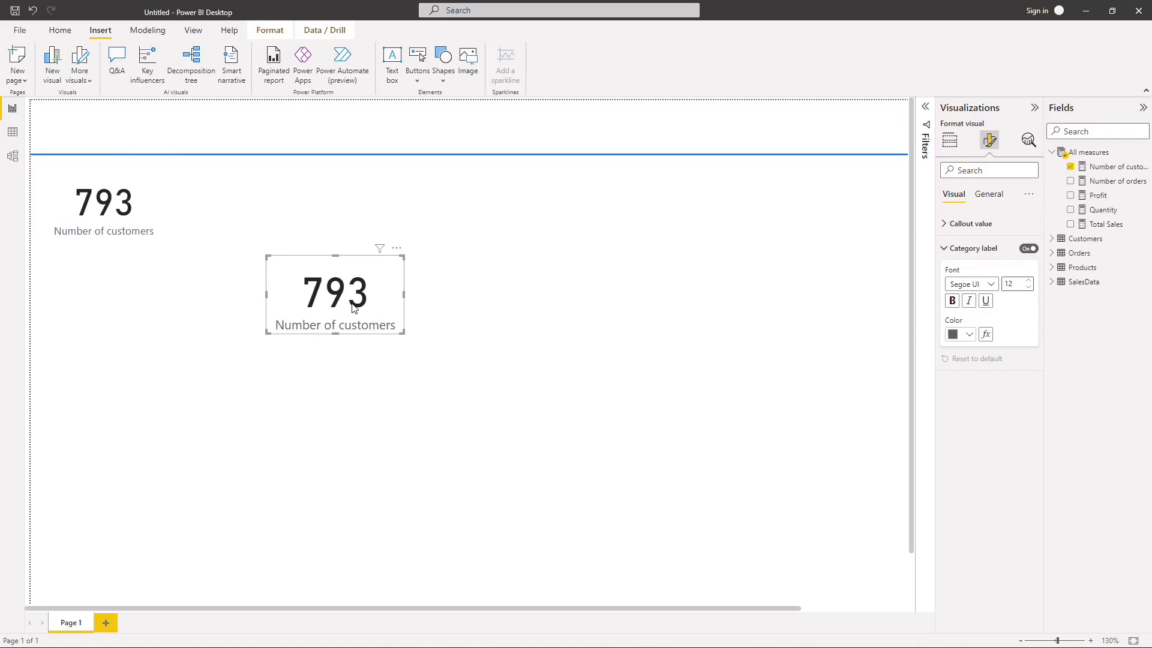
pyautogui.press('Delete')
# Step: Try a visual border around the remaining Number of customers card
pyautogui.click(131, 216)
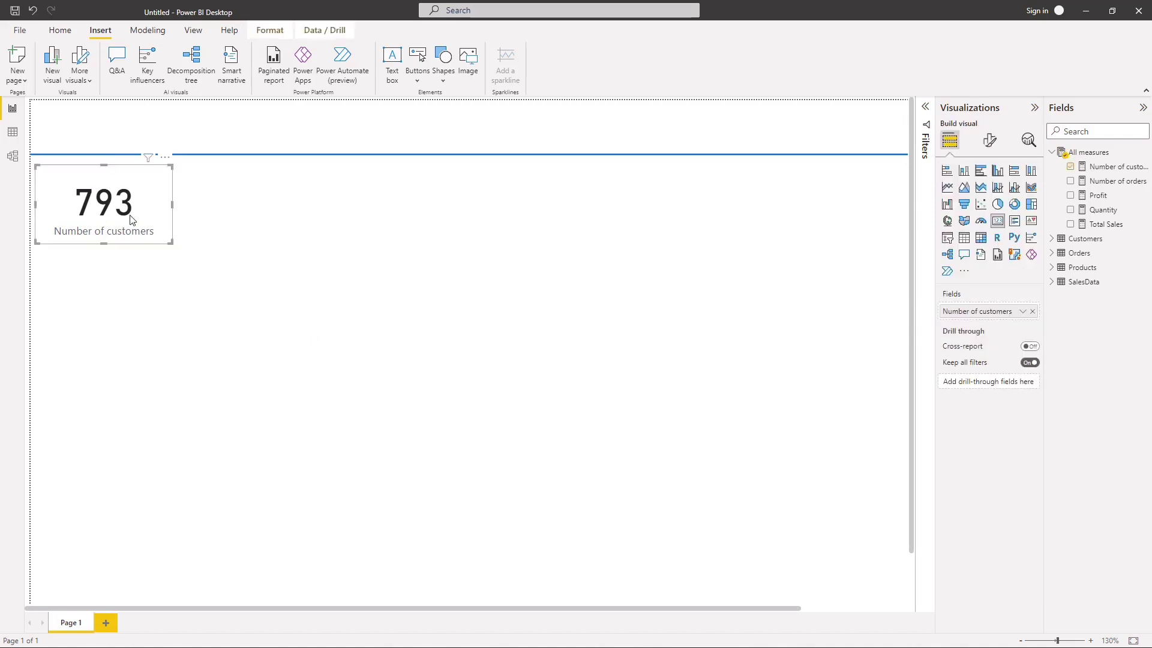
pyautogui.click(987, 141)
pyautogui.click(990, 200)
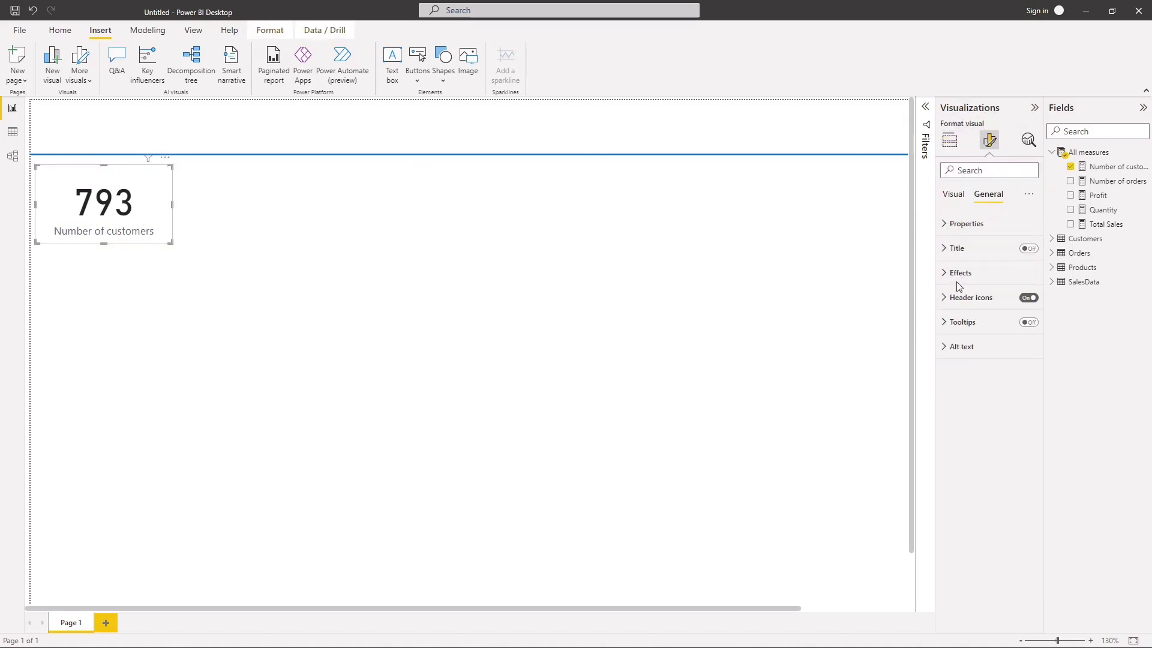
pyautogui.click(954, 274)
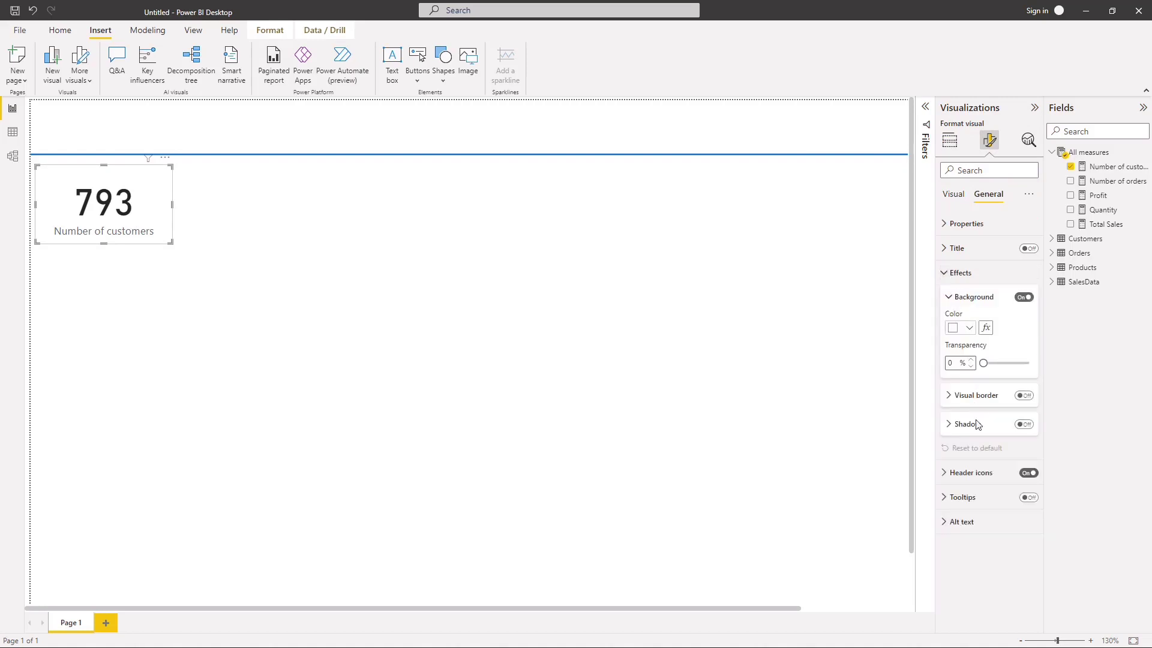
pyautogui.click(1025, 397)
pyautogui.click(758, 378)
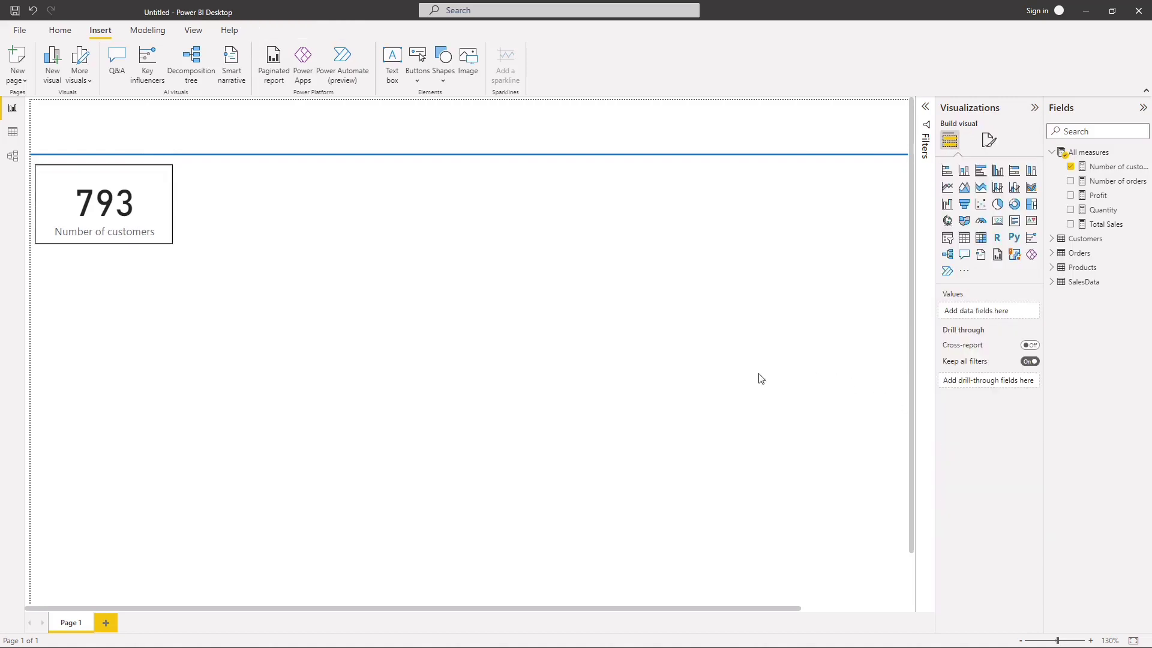
# Step: Turn off the card's visual border and turn on its shadow effect instead
pyautogui.click(146, 218)
pyautogui.click(986, 149)
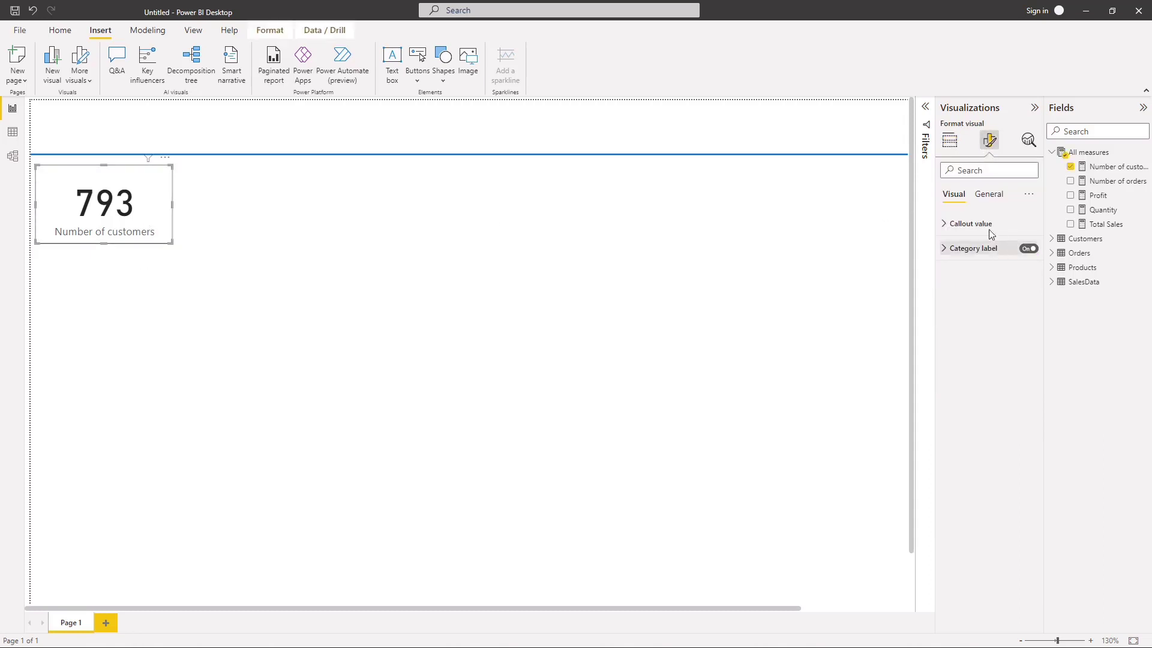
pyautogui.click(989, 195)
pyautogui.click(948, 278)
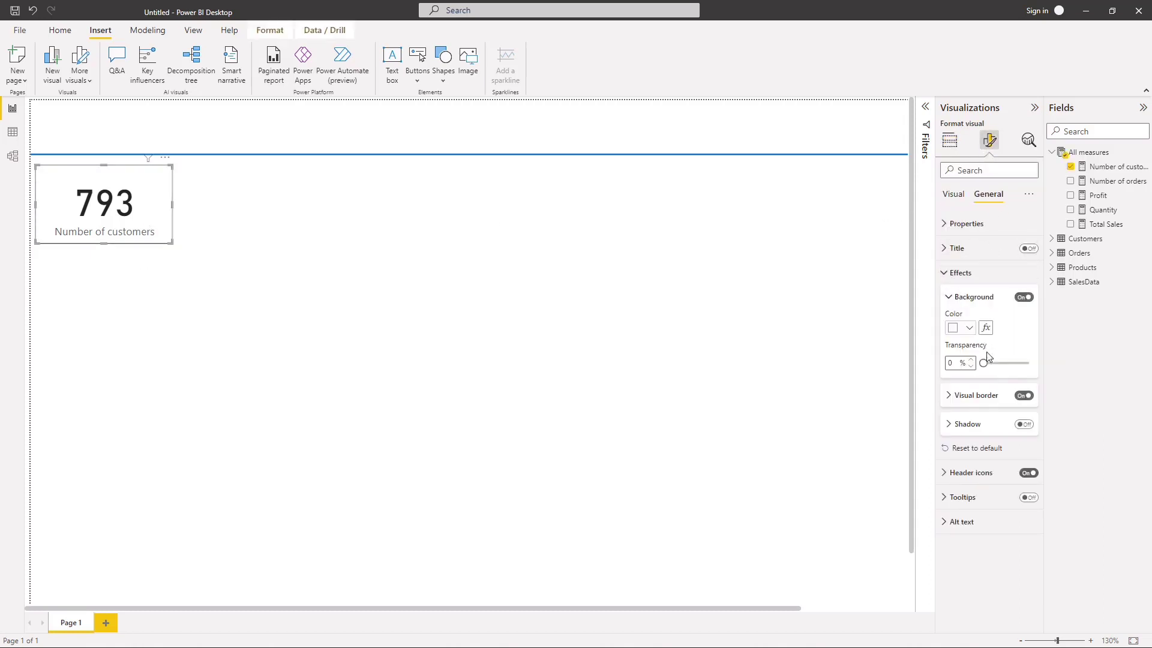
pyautogui.click(1023, 395)
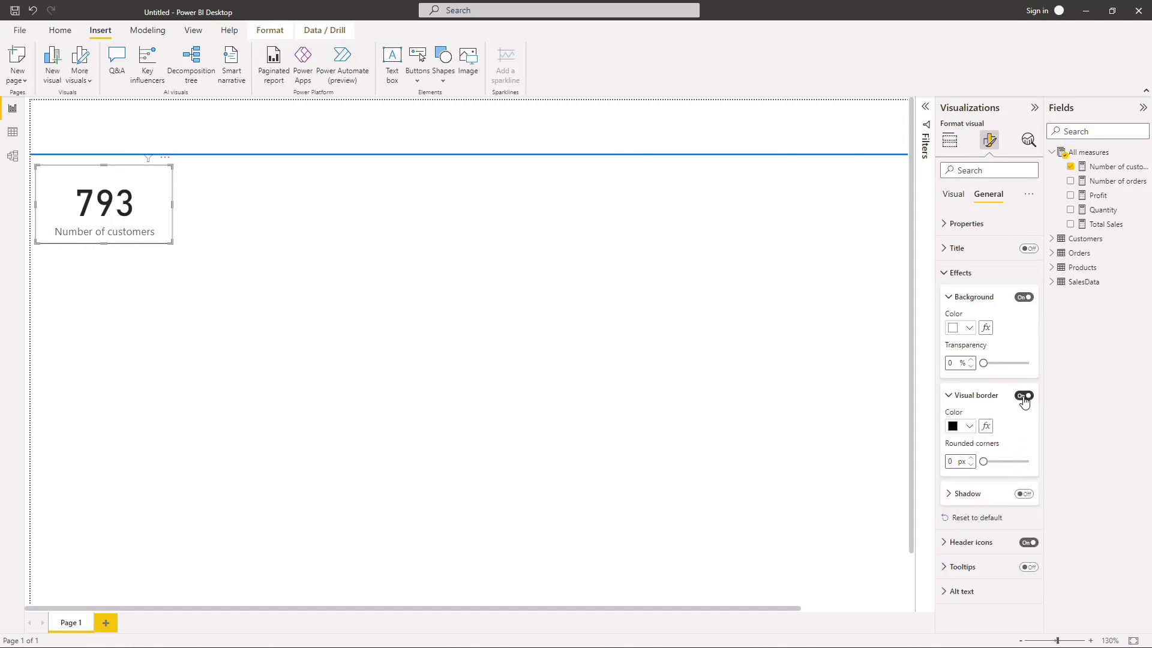
pyautogui.click(949, 397)
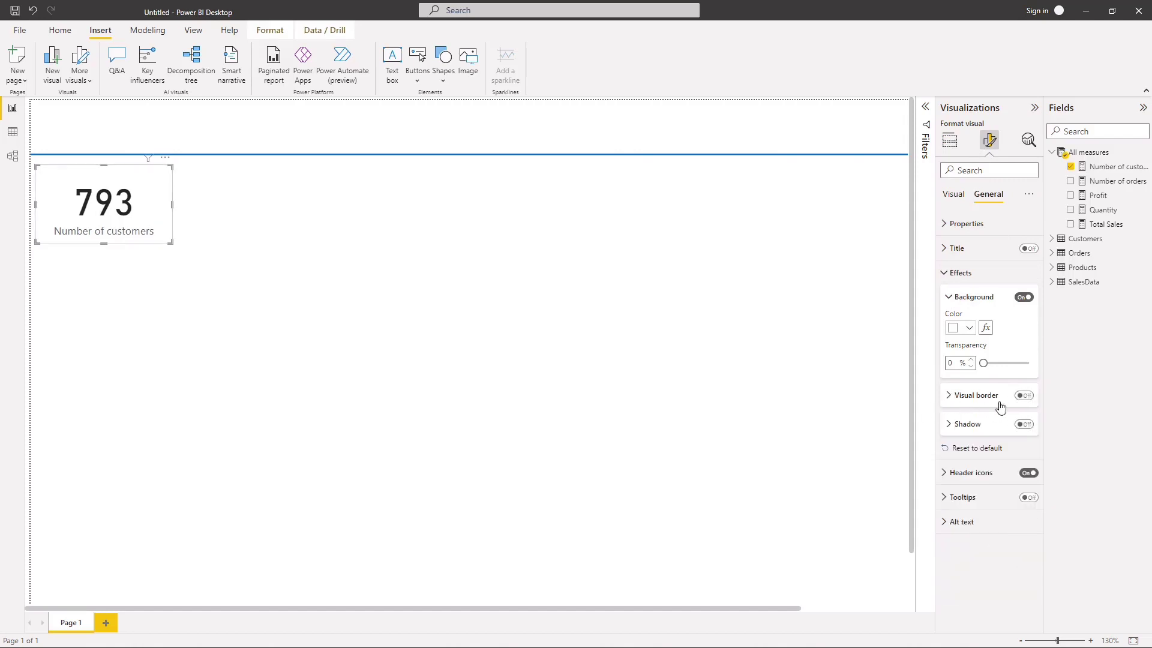
pyautogui.click(1023, 424)
pyautogui.click(960, 425)
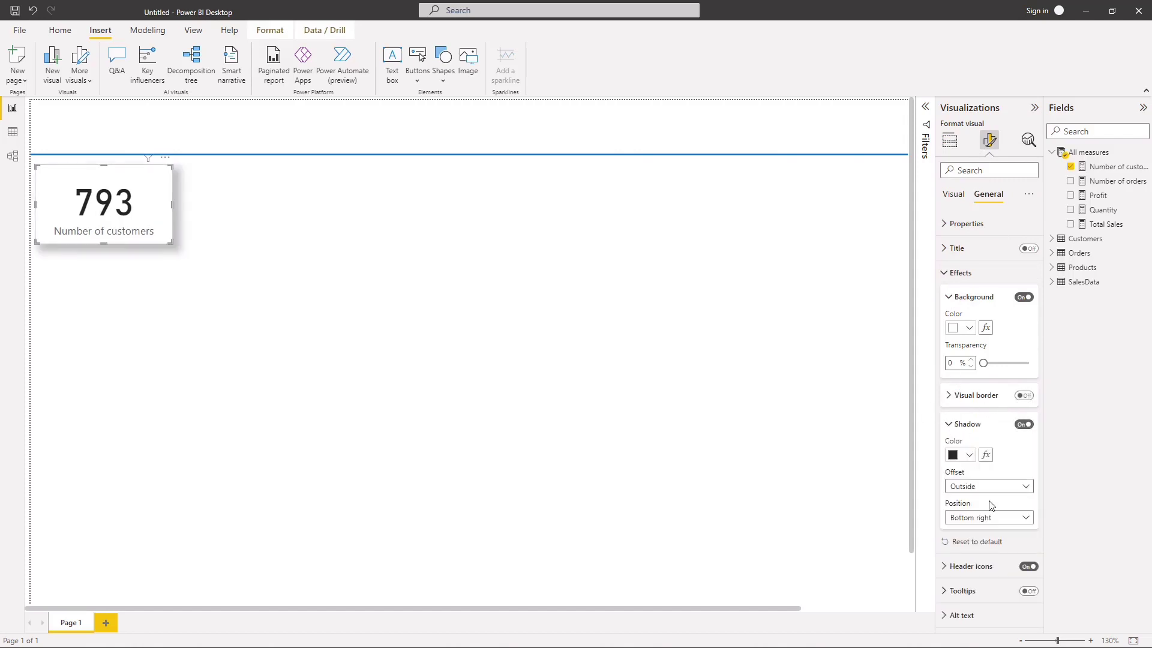
# Step: Set the card's shadow position to Custom, with a size of 2 px and a blur of 5 px
pyautogui.click(979, 517)
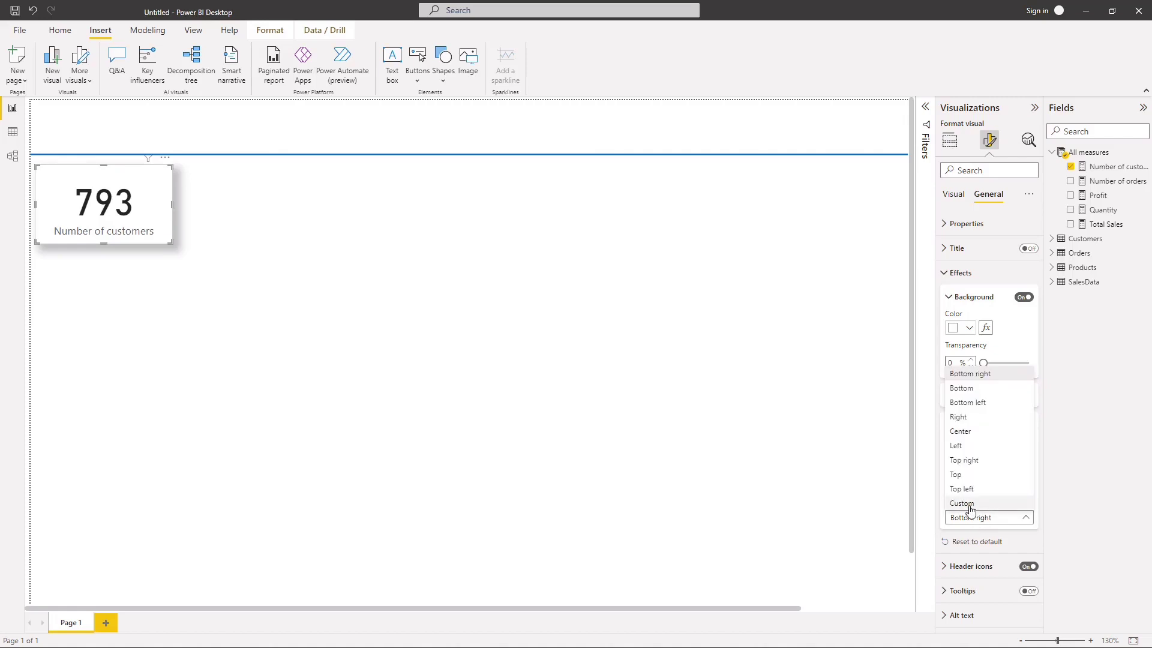
pyautogui.click(983, 506)
pyautogui.scroll(-2, 982, 478)
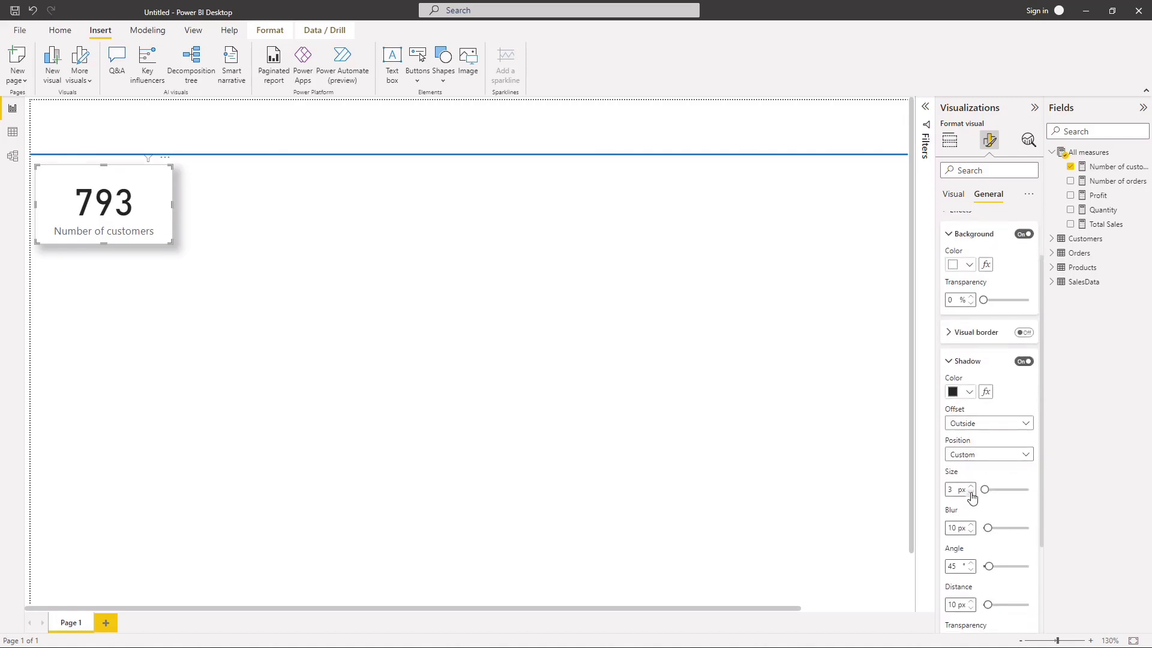
pyautogui.click(971, 492)
pyautogui.scroll(-4, 969, 480)
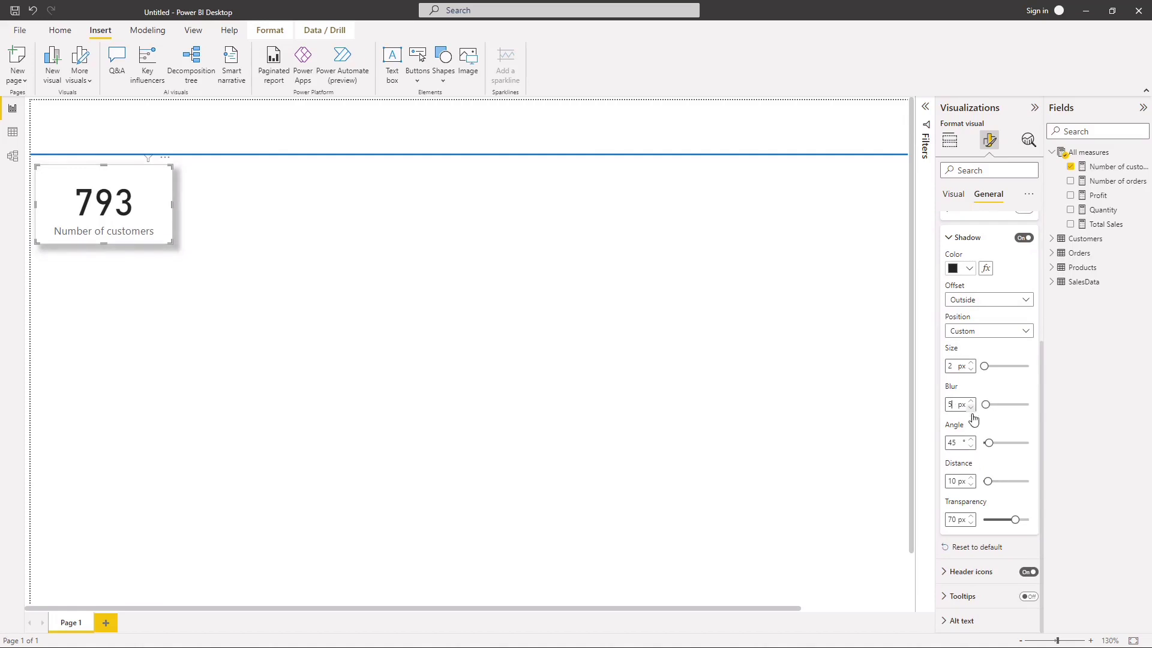
# Step: Set the shadow's angle to 4° and its distance to 0 px
pyautogui.doubleClick(957, 443)
pyautogui.press('BackSpace')
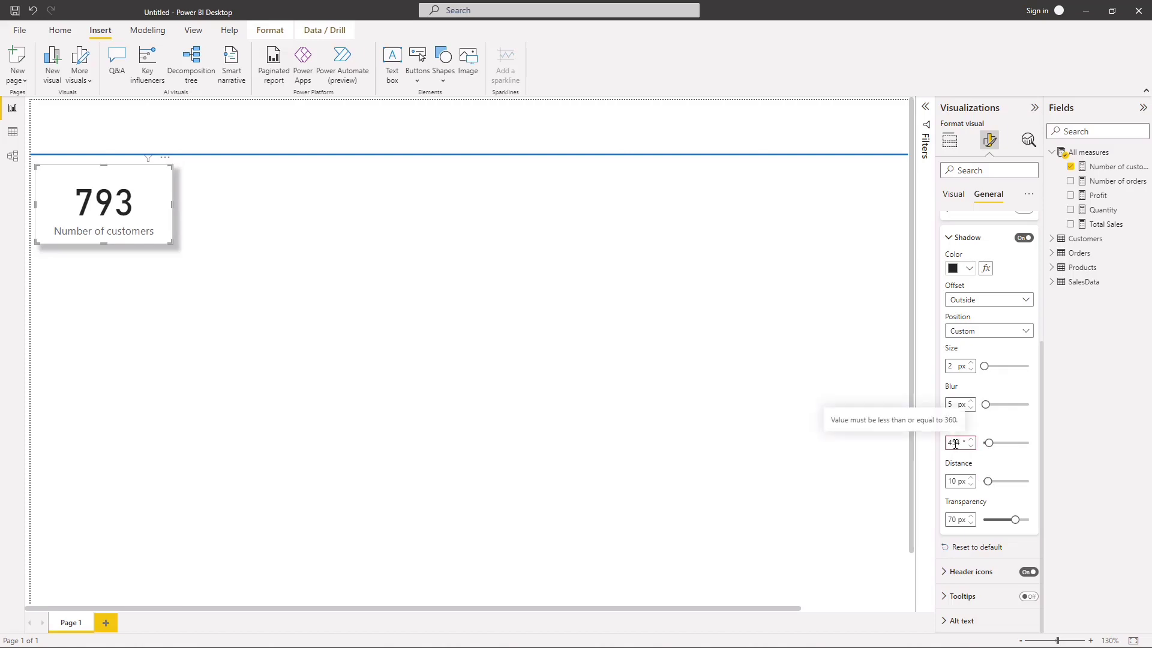
pyautogui.click(970, 484)
pyautogui.click(971, 484)
pyautogui.click(971, 485)
pyautogui.click(971, 484)
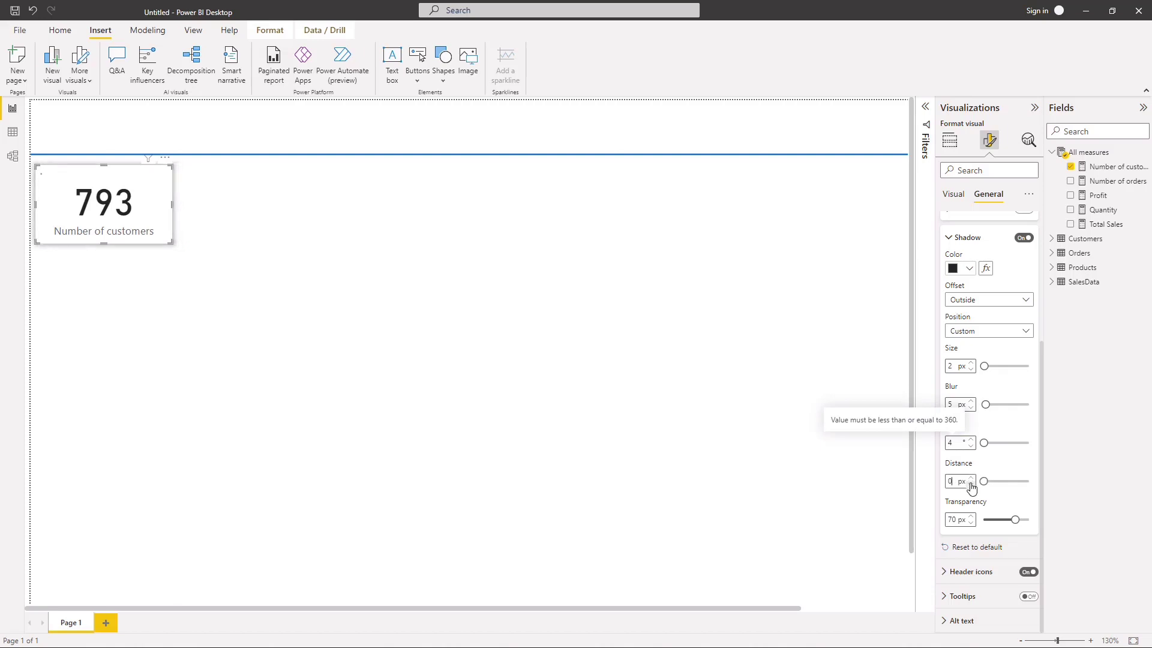
pyautogui.click(519, 393)
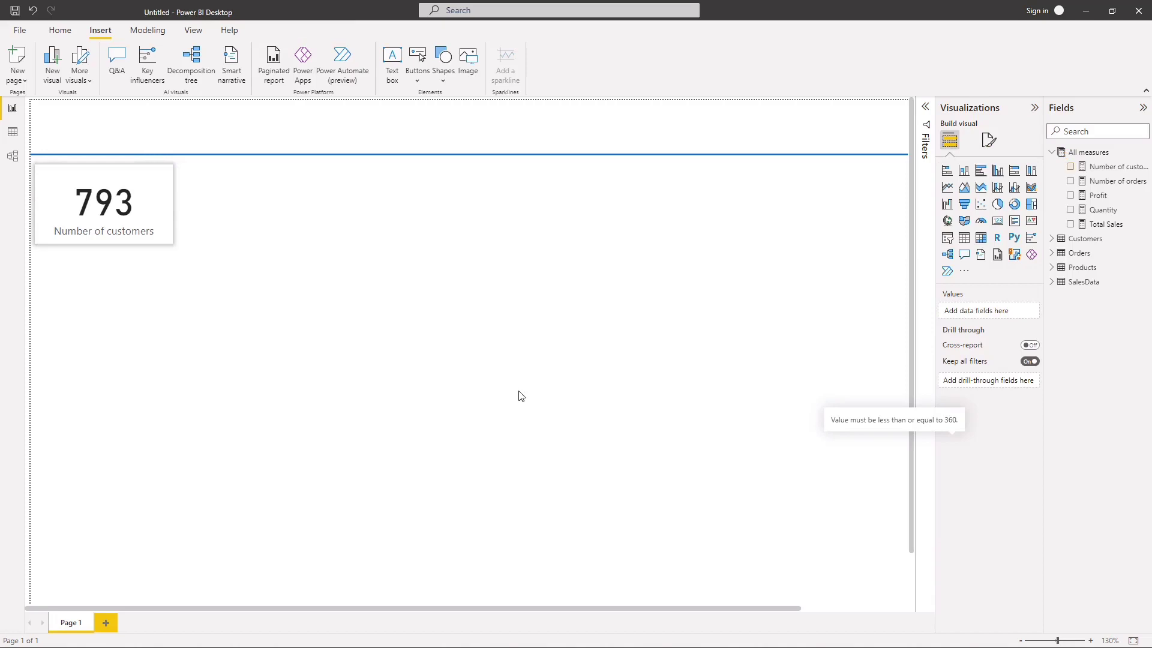
# Step: Set the transparency of the Number of customers card's shadow to 30
pyautogui.click(147, 235)
pyautogui.click(989, 139)
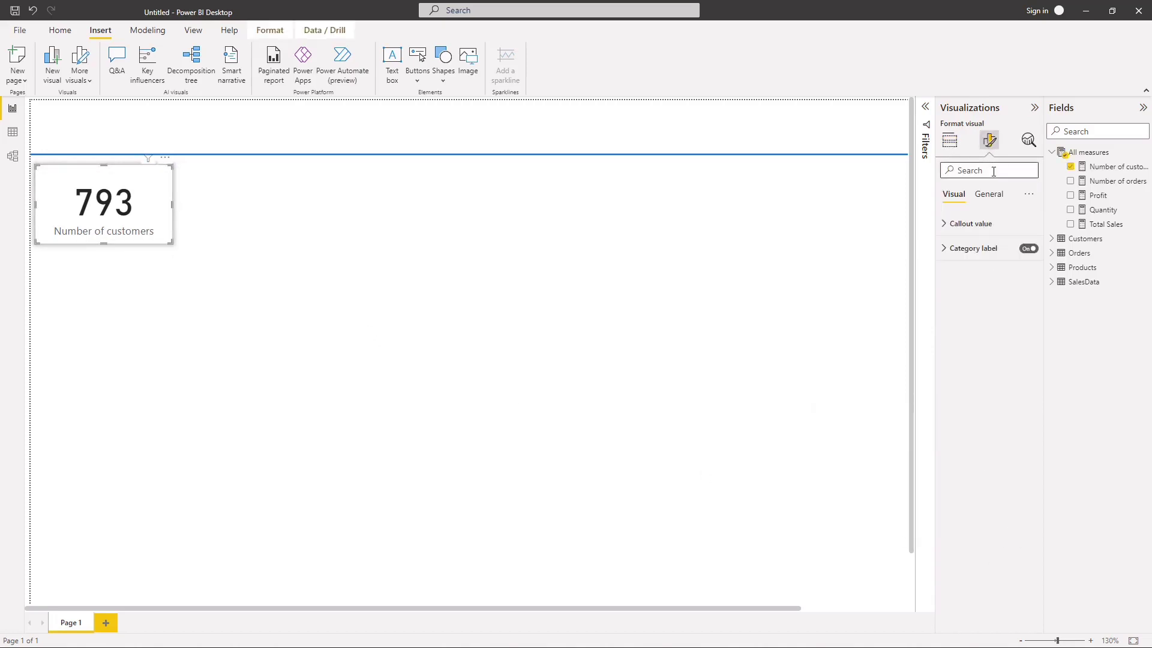
pyautogui.click(988, 194)
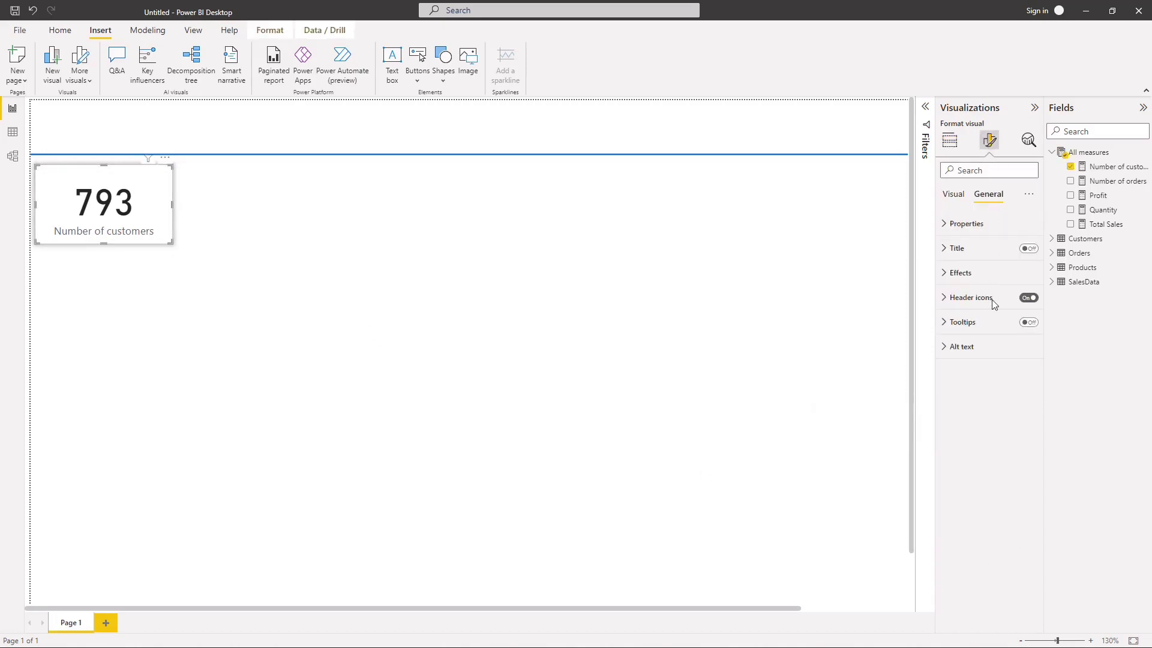
pyautogui.click(952, 271)
pyautogui.click(954, 426)
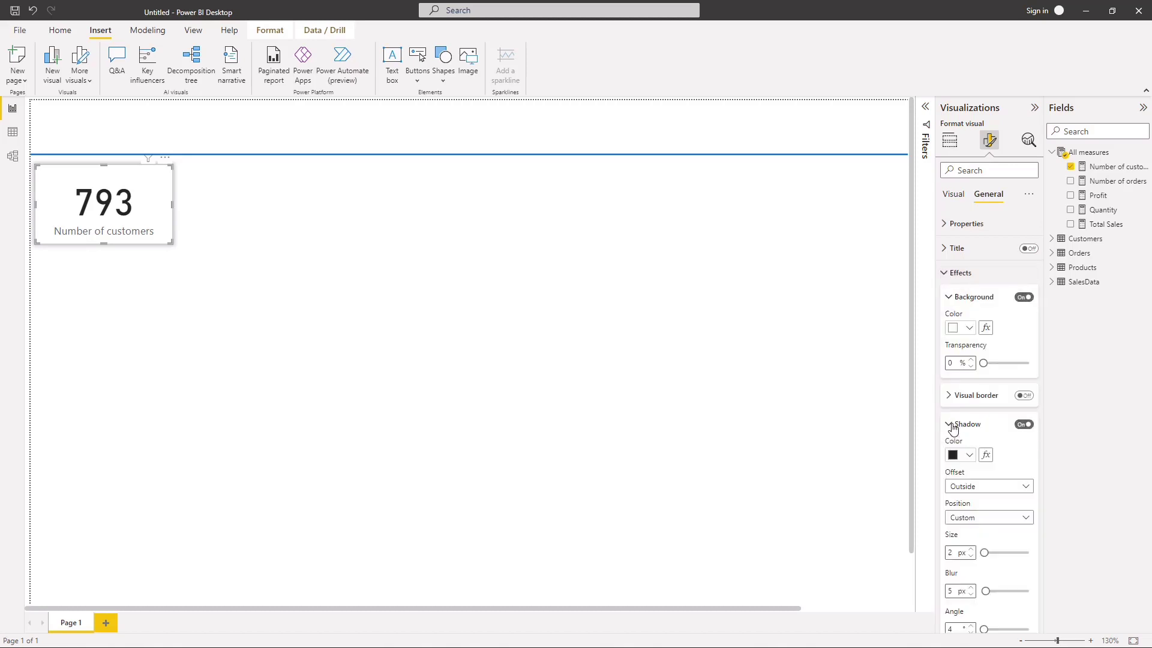
pyautogui.scroll(-5, 996, 472)
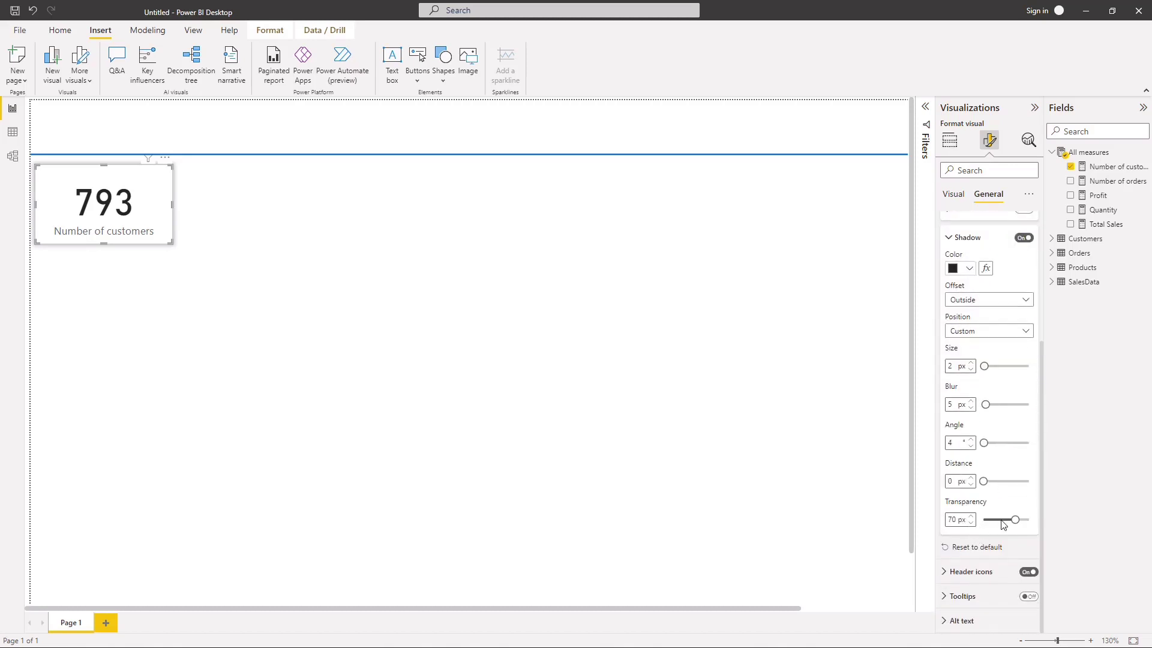
pyautogui.moveTo(1002, 521); pyautogui.dragTo(984, 519)
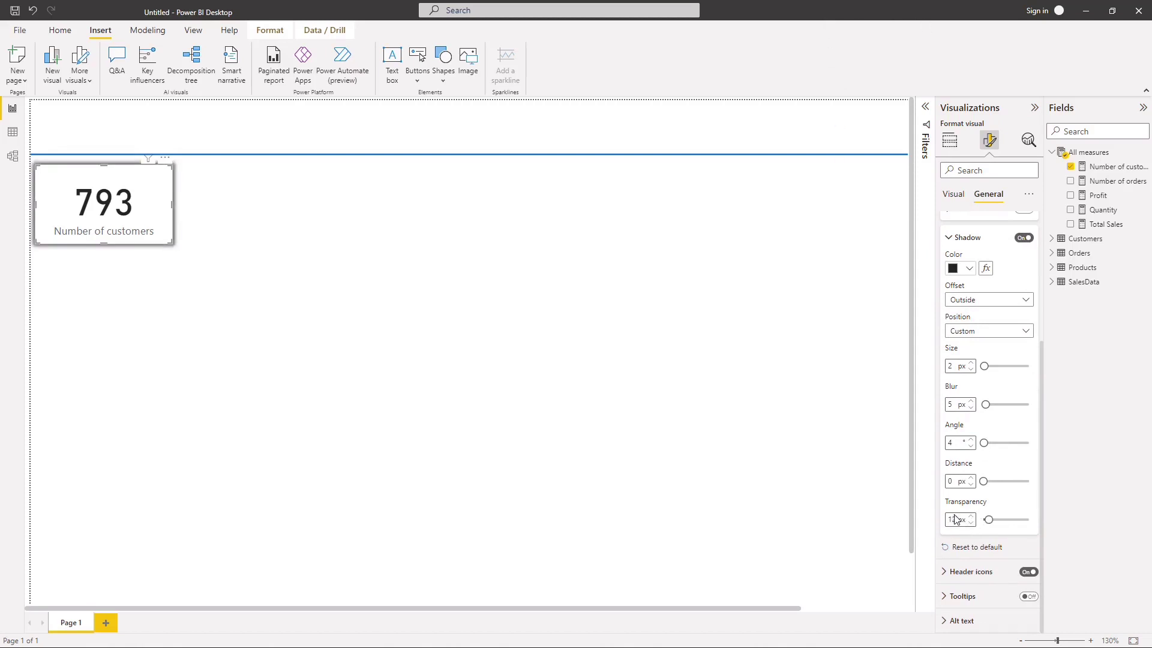
pyautogui.press('BackSpace')
pyautogui.press('BackSpace')
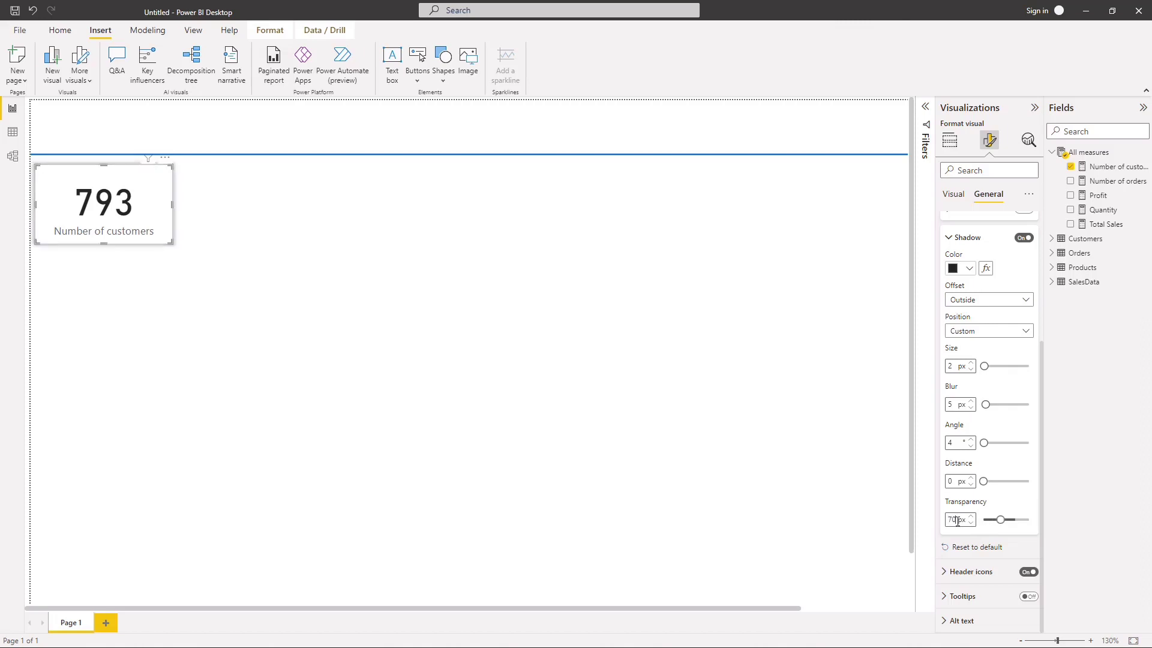
pyautogui.write('30')
pyautogui.press('BackSpace')
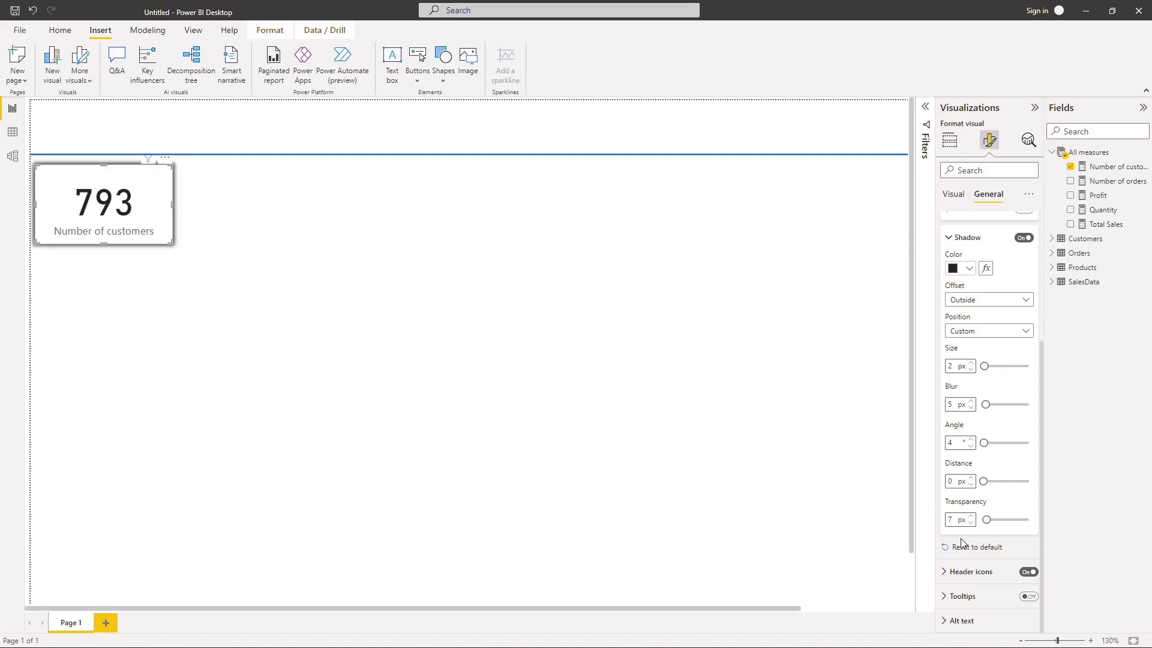
pyautogui.write('0')
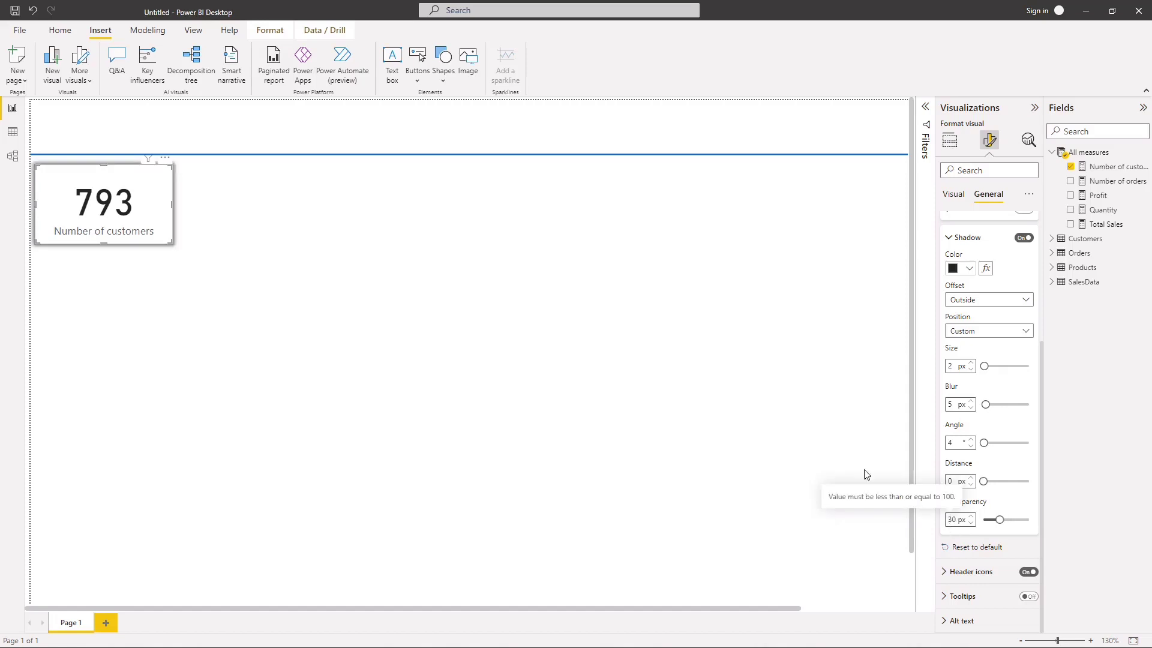
# Step: Set the Number of customers card's height to 114 and its width to 225
pyautogui.click(286, 340)
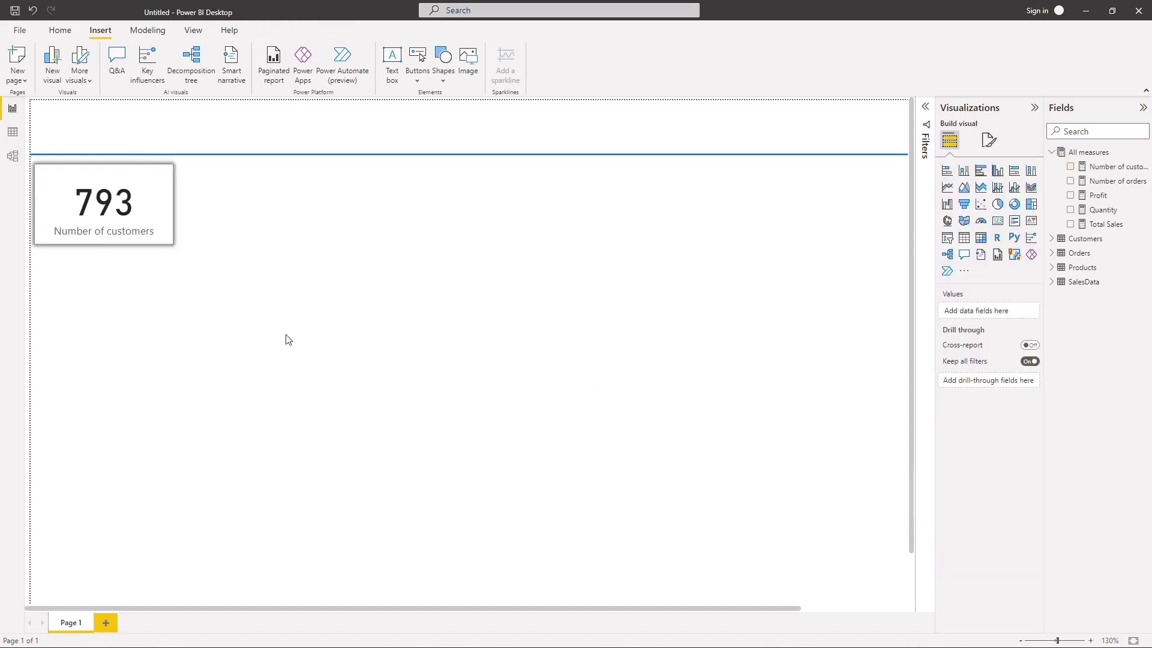
pyautogui.click(167, 240)
pyautogui.click(990, 142)
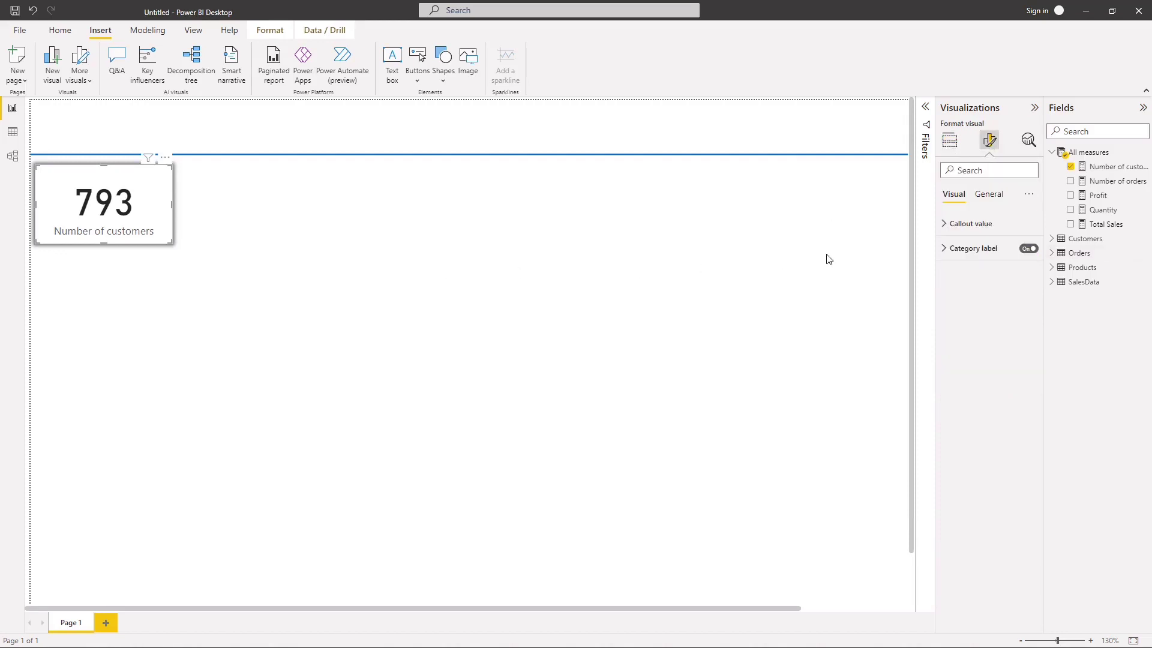
pyautogui.click(987, 195)
pyautogui.click(974, 233)
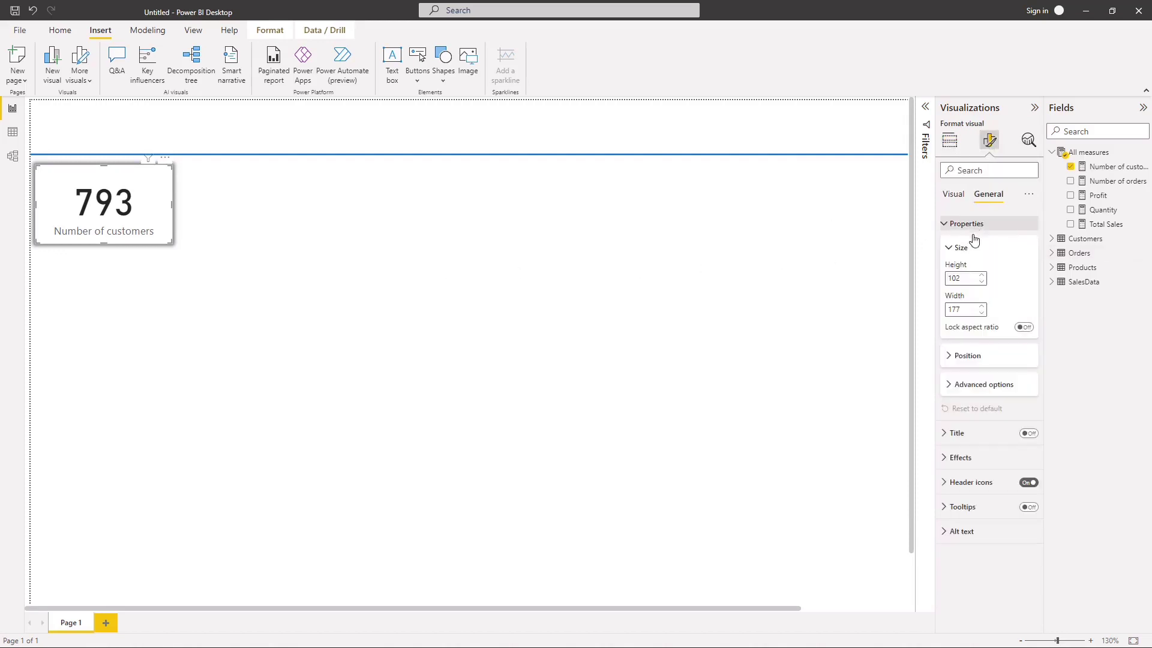
pyautogui.click(963, 280)
pyautogui.write('114')
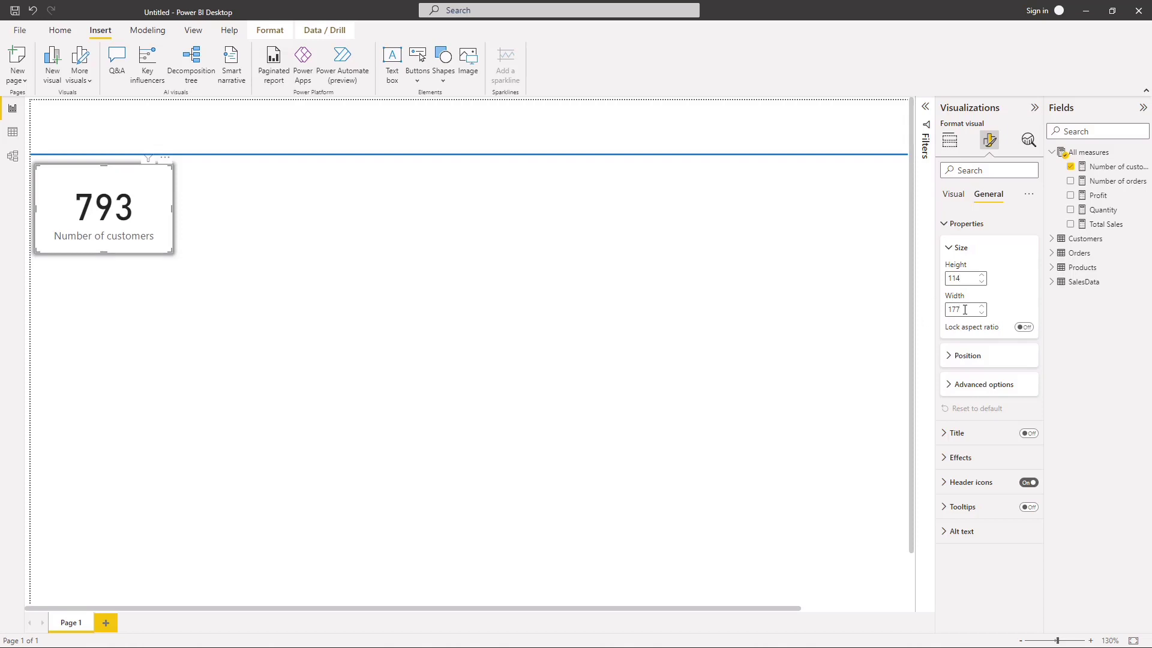
pyautogui.click(965, 310)
pyautogui.press('BackSpace')
pyautogui.write('225')
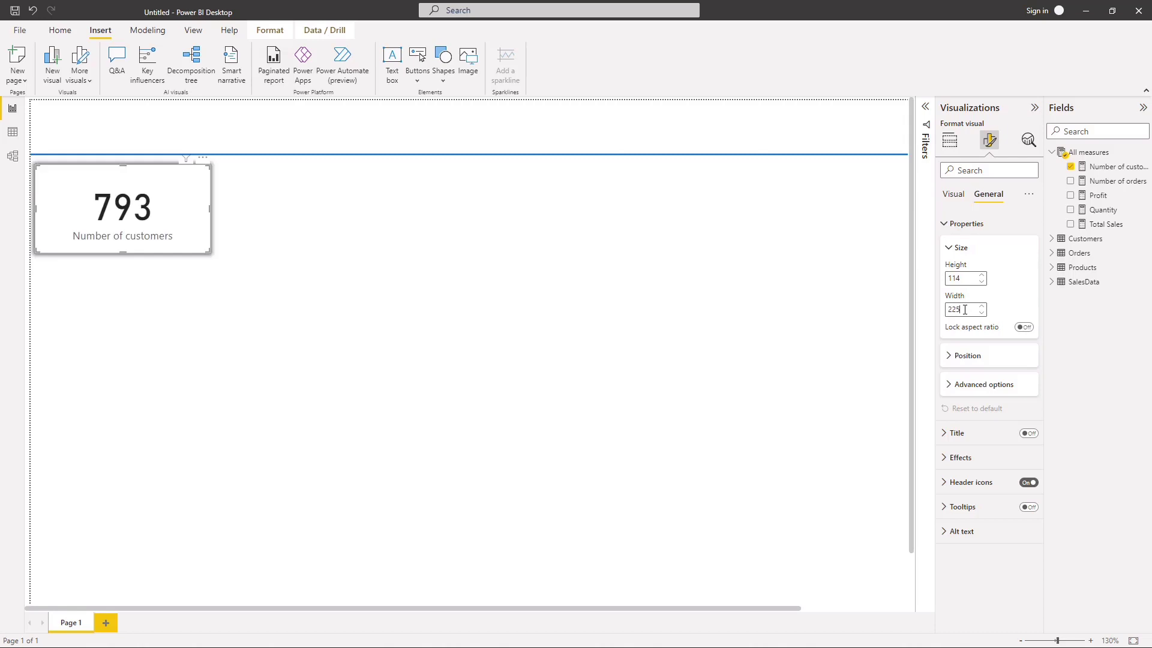
pyautogui.click(416, 316)
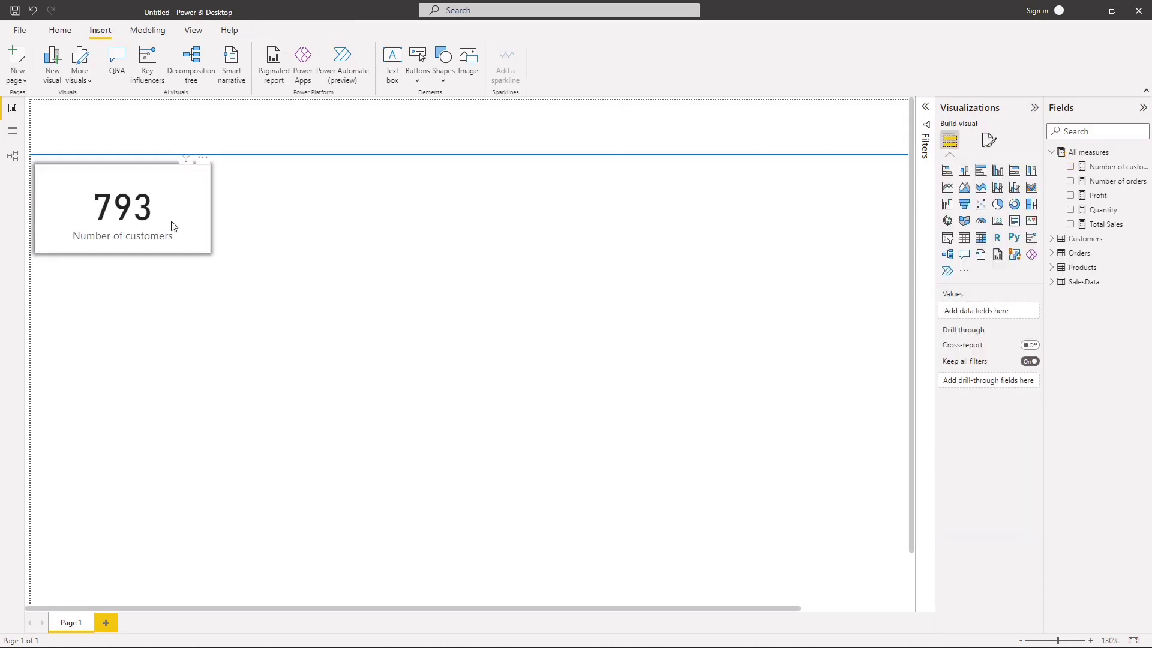
# Step: Duplicate the Number of customers card and arrange the two cards side by side just below the header line
pyautogui.moveTo(203, 240)
pyautogui.mouseDown()
pyautogui.moveTo(228, 270)
pyautogui.moveTo(188, 233)
pyautogui.mouseUp()
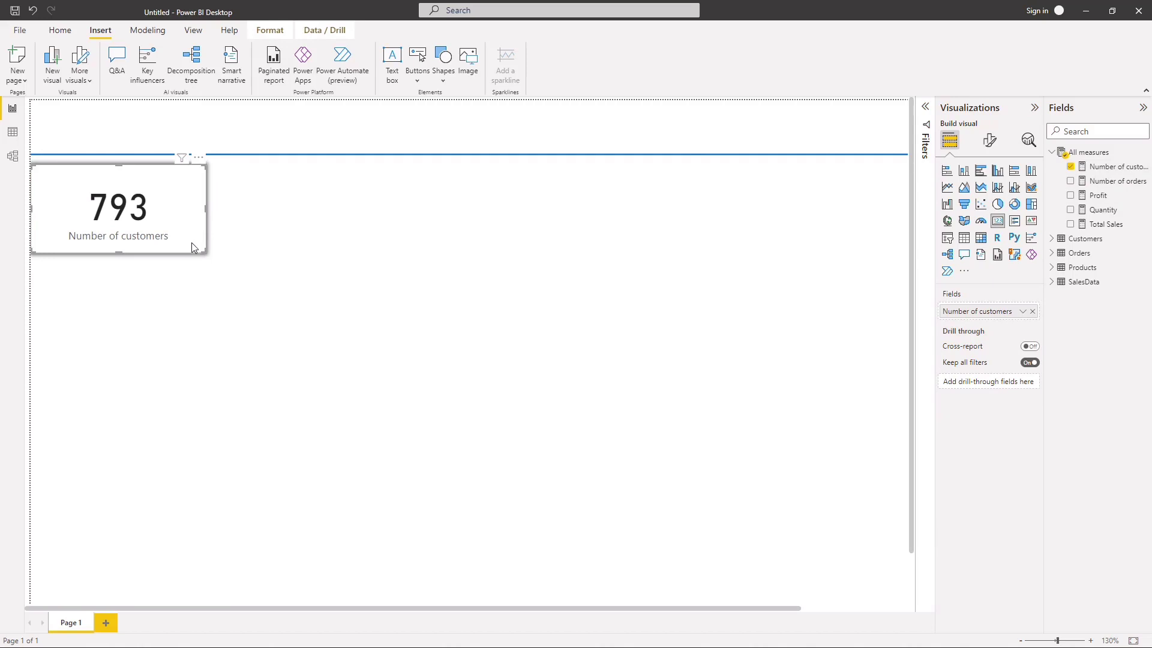
pyautogui.moveTo(192, 242); pyautogui.dragTo(370, 232)
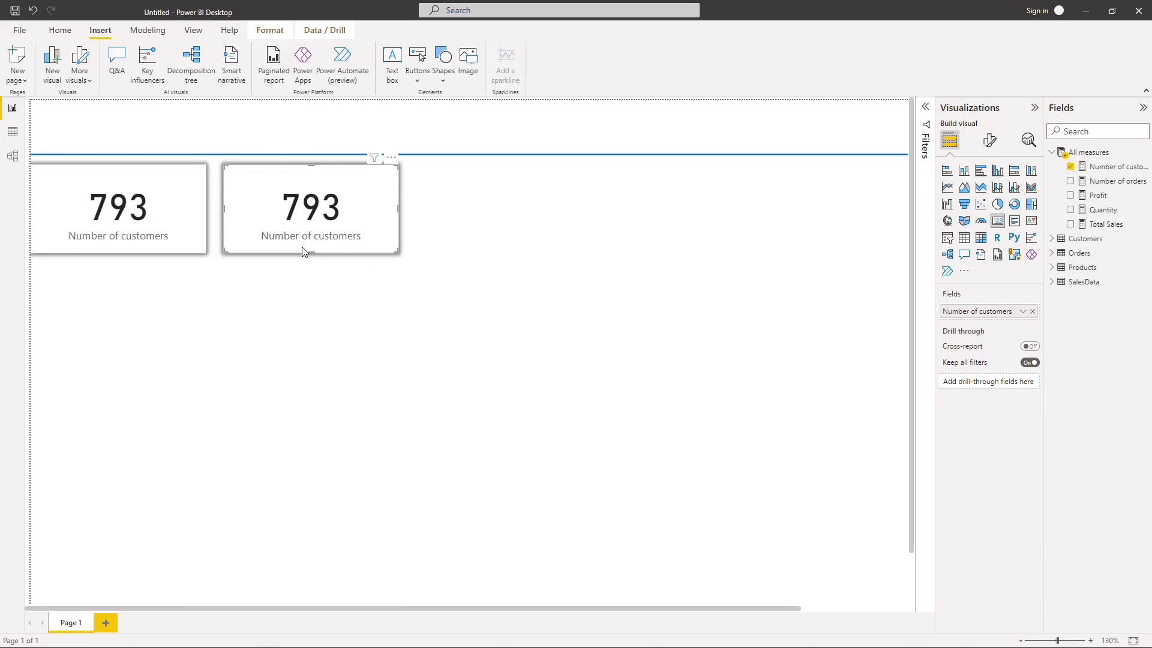
pyautogui.moveTo(179, 242); pyautogui.dragTo(609, 346)
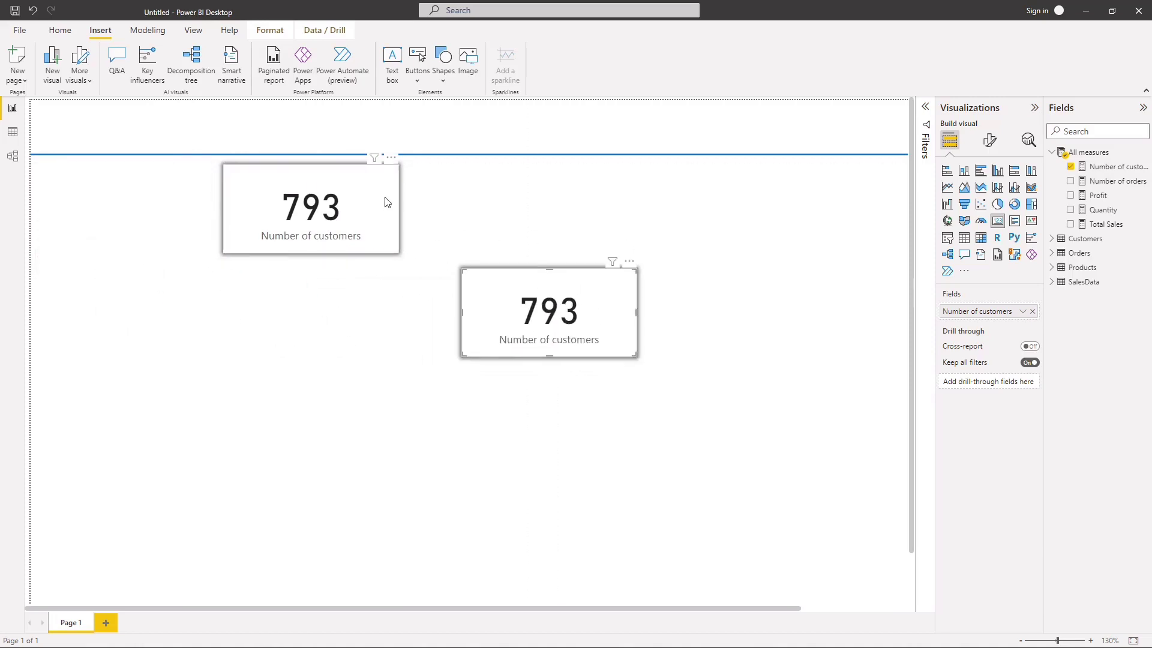
pyautogui.moveTo(379, 201); pyautogui.dragTo(191, 197)
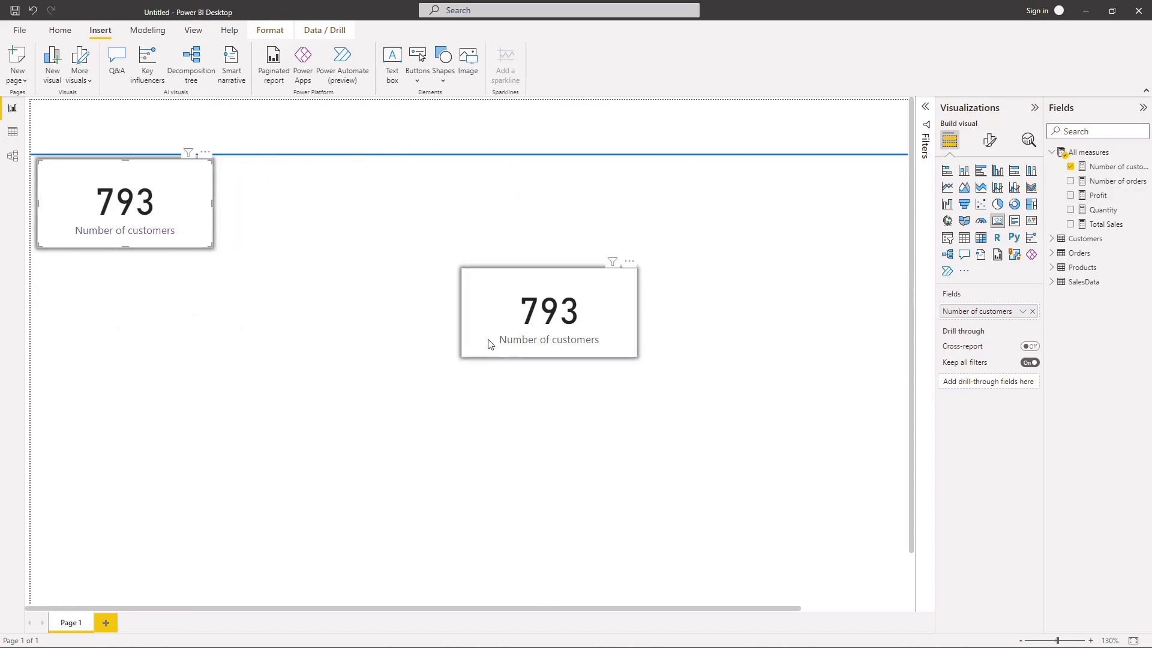
pyautogui.moveTo(488, 341); pyautogui.dragTo(329, 228)
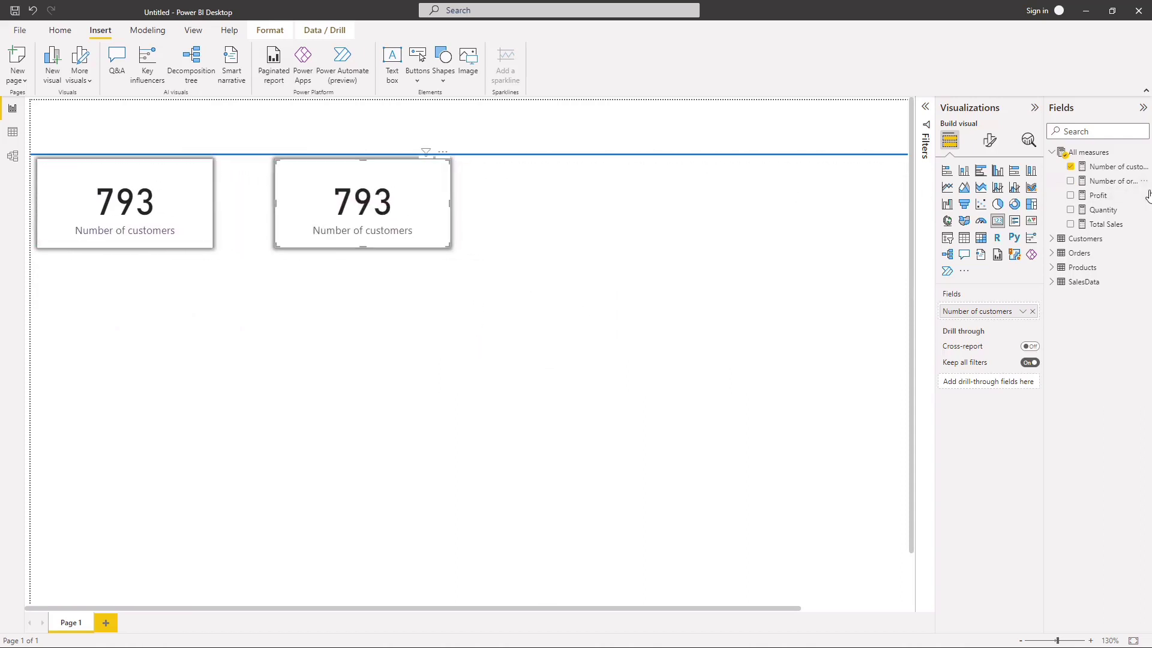
# Step: Replace the Number of customers measure in the first card with Total Sales
pyautogui.click(1068, 168)
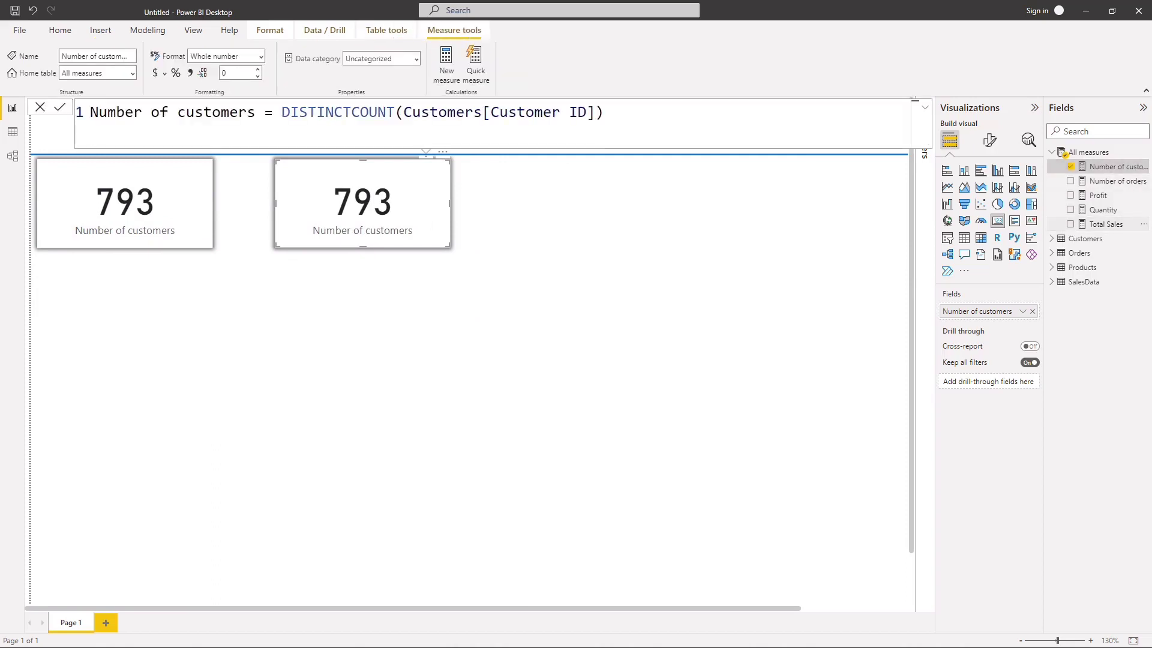
pyautogui.click(198, 227)
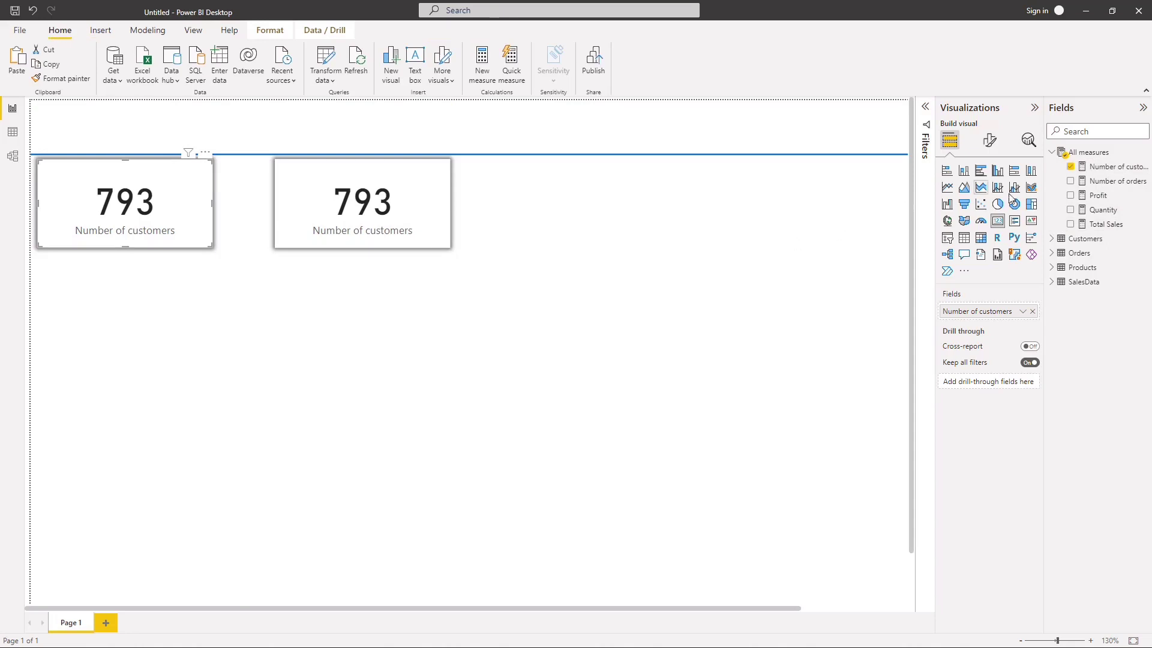
pyautogui.click(1070, 167)
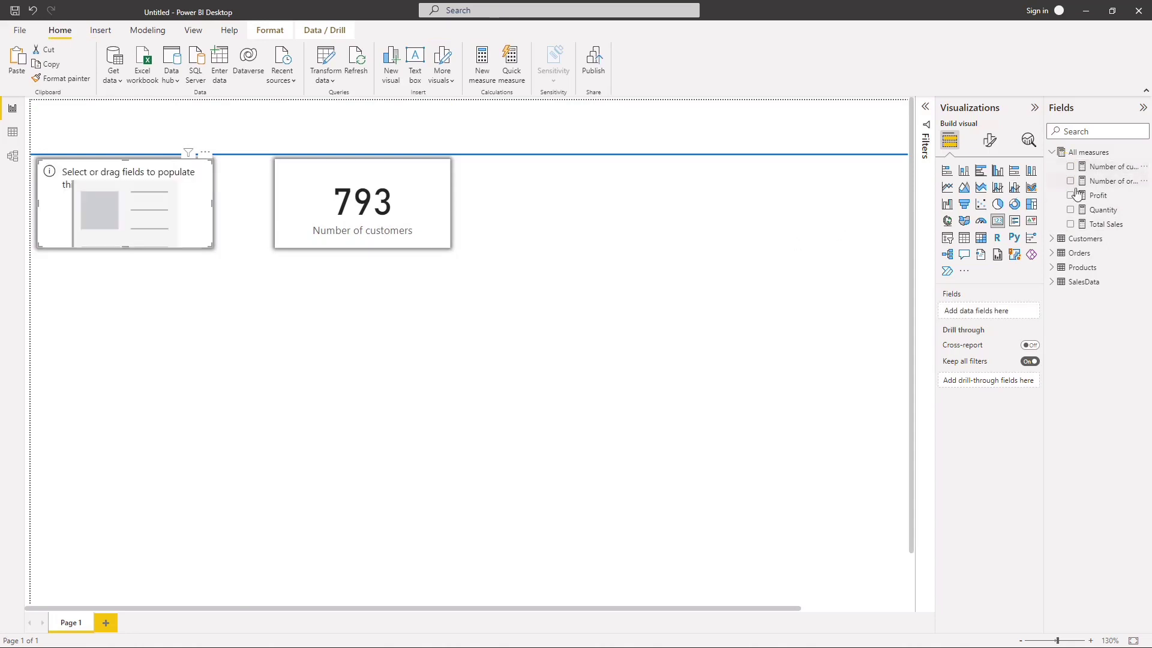
pyautogui.click(1070, 225)
# Step: Duplicate the Number of customers card, place the copy beside the Total Sales card and switch its measure to Profit
pyautogui.moveTo(330, 221); pyautogui.dragTo(537, 221)
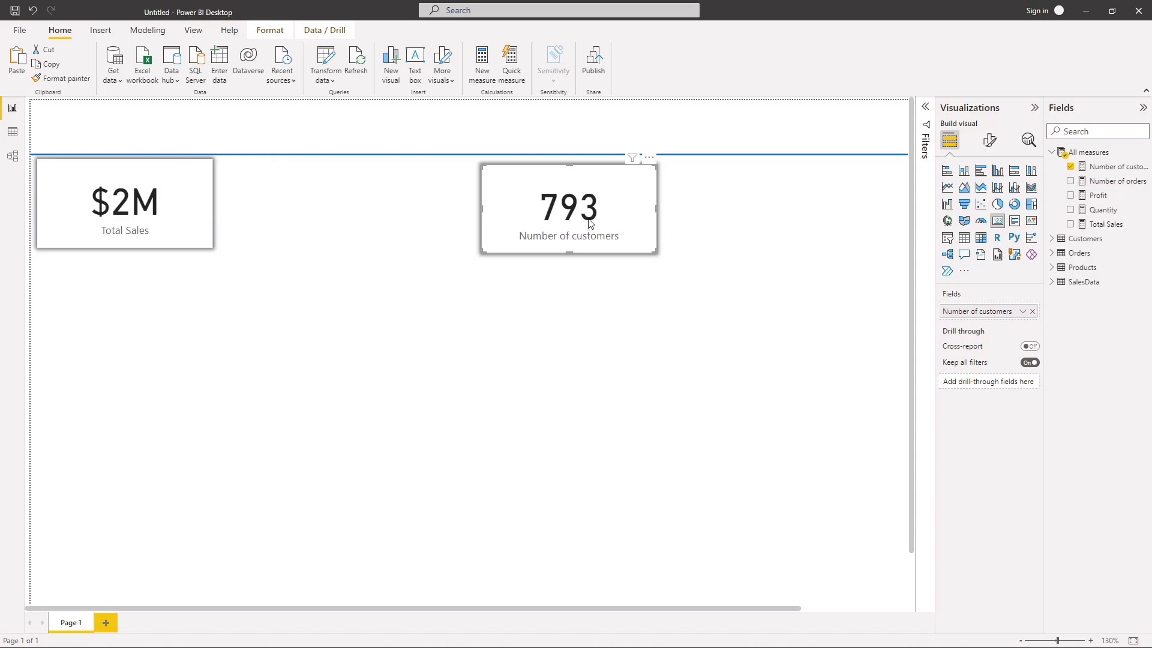
pyautogui.hotkey('ctrl', 'c')
pyautogui.hotkey('ctrl', 'v')
pyautogui.moveTo(597, 226); pyautogui.dragTo(340, 216)
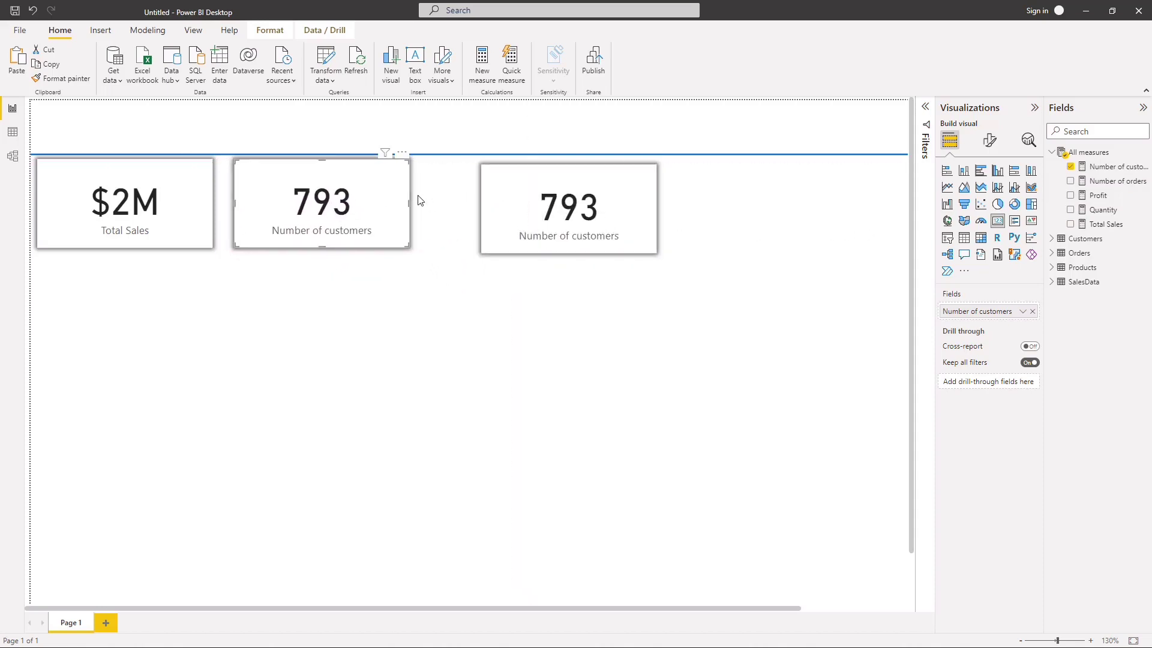
pyautogui.click(1071, 167)
pyautogui.click(1070, 195)
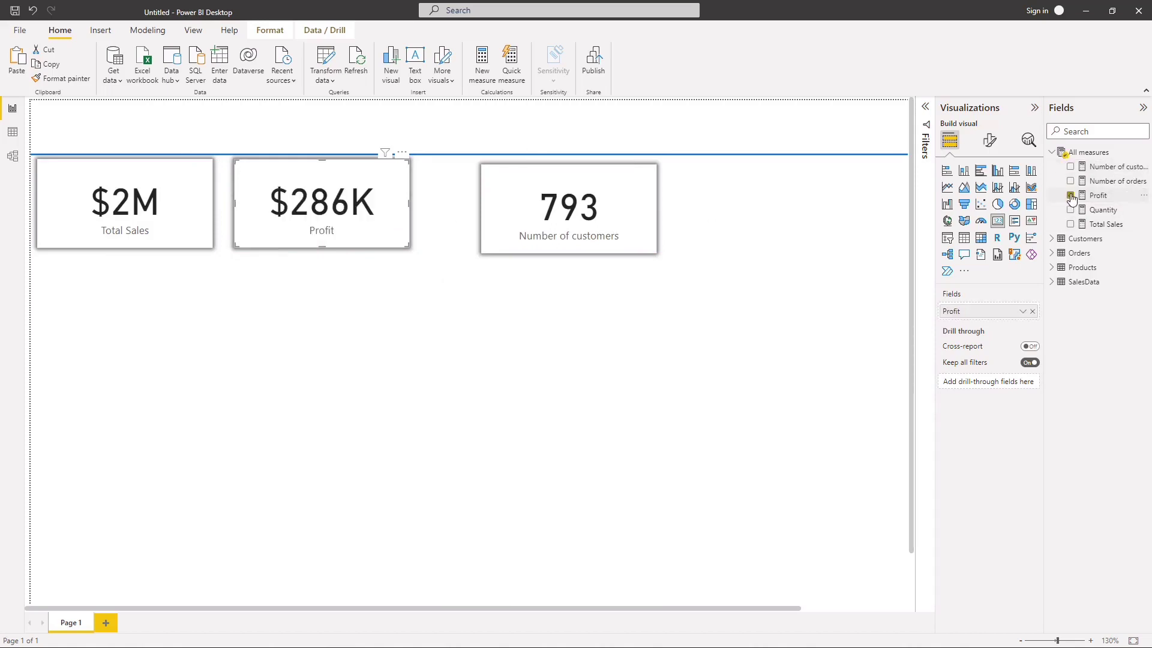
# Step: Add another copy of the Number of customers card beside the Profit card and switch its measure to Quantity
pyautogui.click(569, 224)
pyautogui.hotkey('ctrl', 'v')
pyautogui.moveTo(574, 233); pyautogui.dragTo(494, 298)
pyautogui.moveTo(559, 207); pyautogui.dragTo(690, 207)
pyautogui.moveTo(526, 277); pyautogui.dragTo(537, 198)
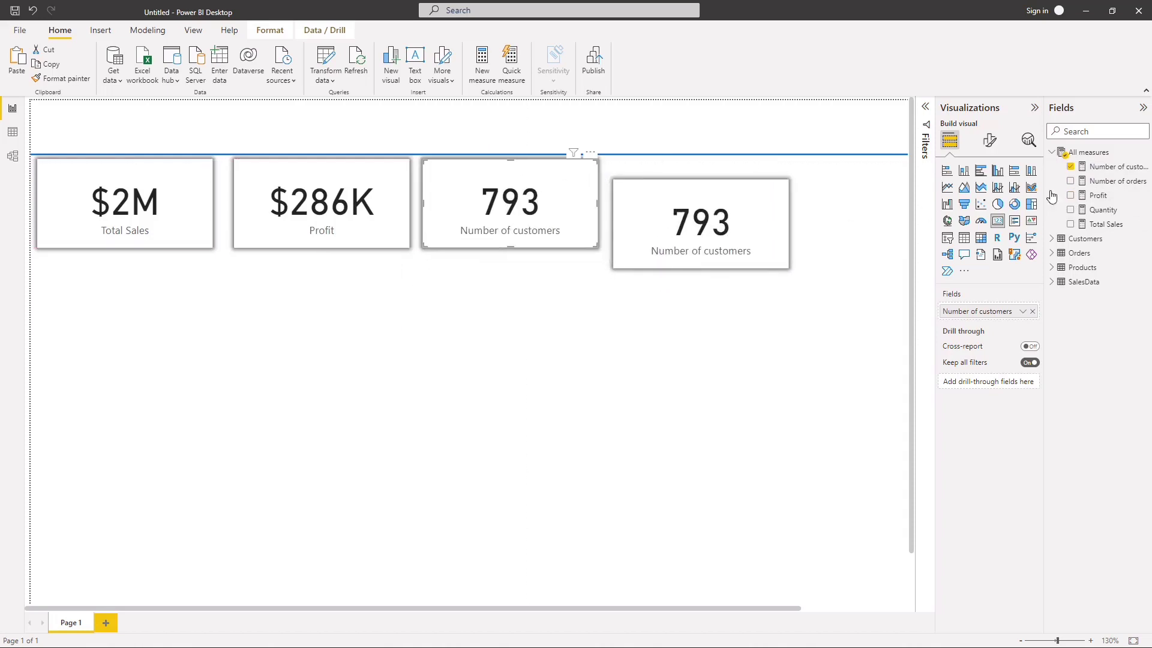
pyautogui.click(1070, 166)
pyautogui.click(1070, 209)
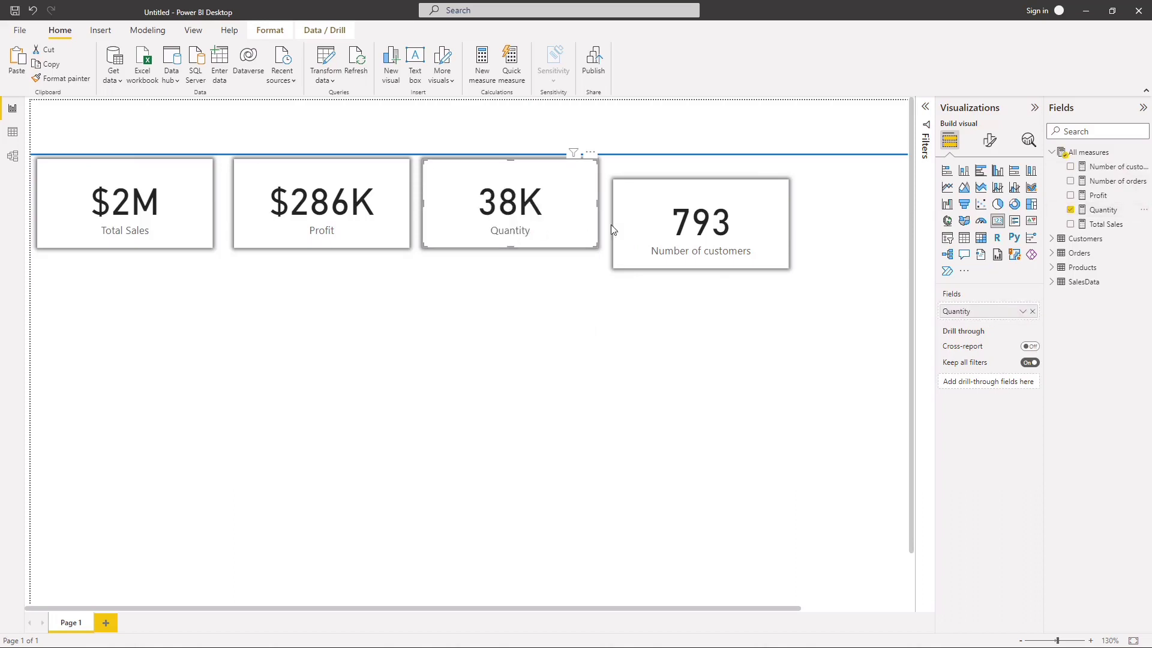
# Step: Align the Number of customers card with the row of cards, beside the Quantity card
pyautogui.click(681, 221)
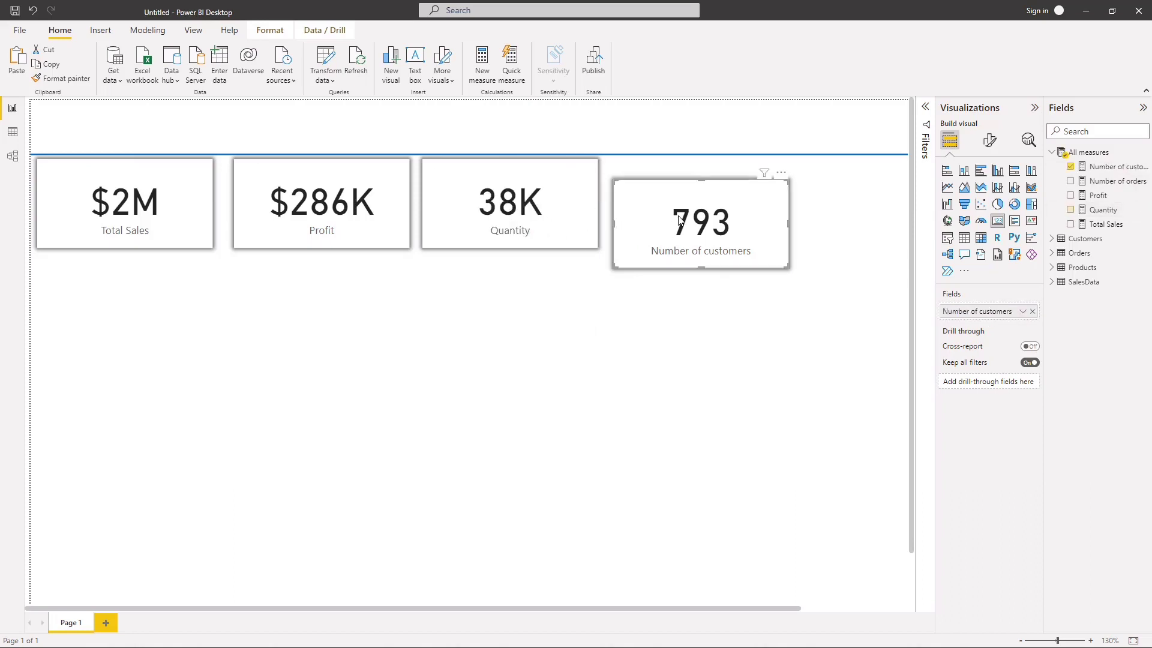
pyautogui.moveTo(690, 242); pyautogui.dragTo(692, 222)
pyautogui.click(680, 285)
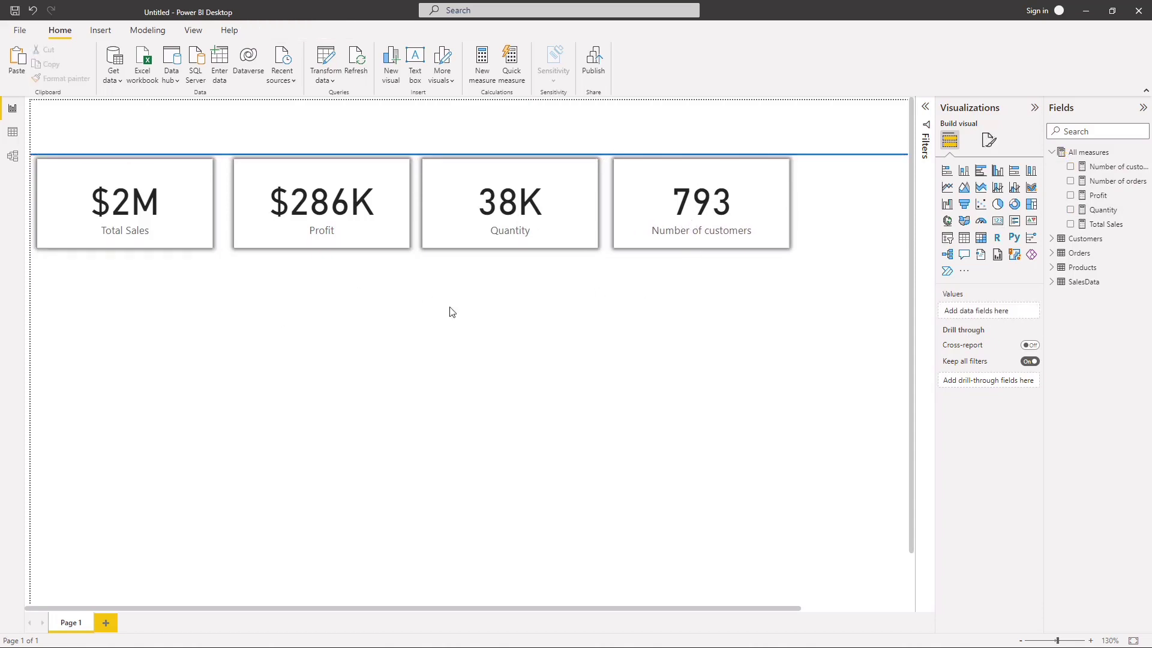
pyautogui.click(198, 228)
pyautogui.click(280, 229)
pyautogui.click(486, 228)
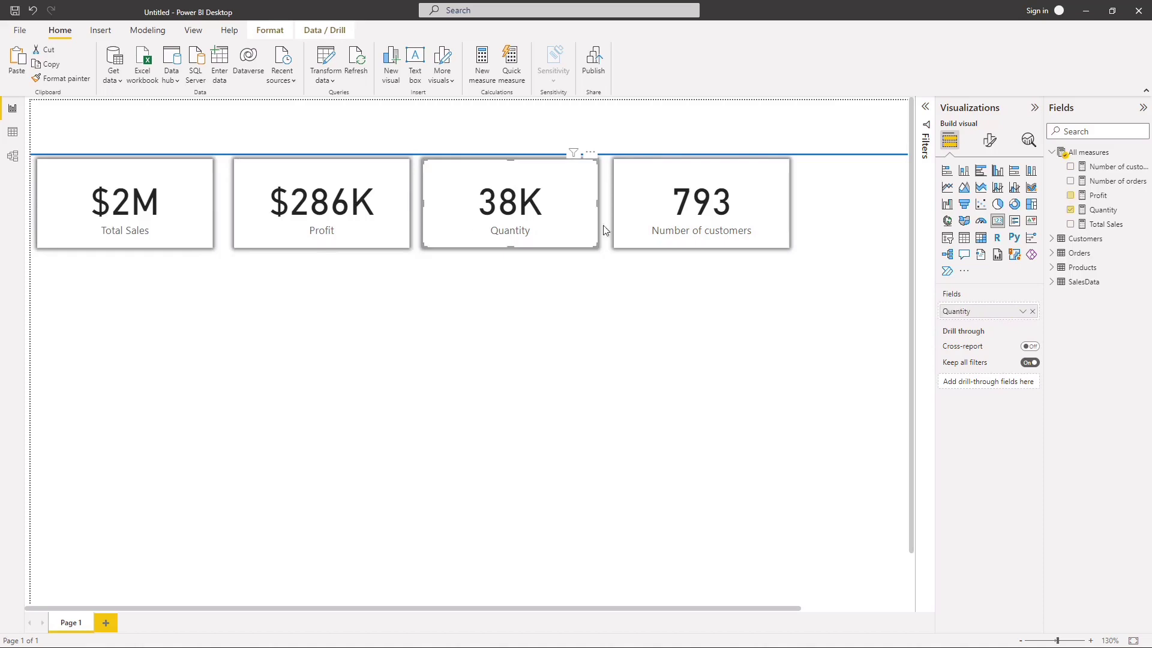
# Step: Duplicate the Number of customers card below the row, switching the copy to the Number of orders measure with a thousands separator
pyautogui.click(621, 227)
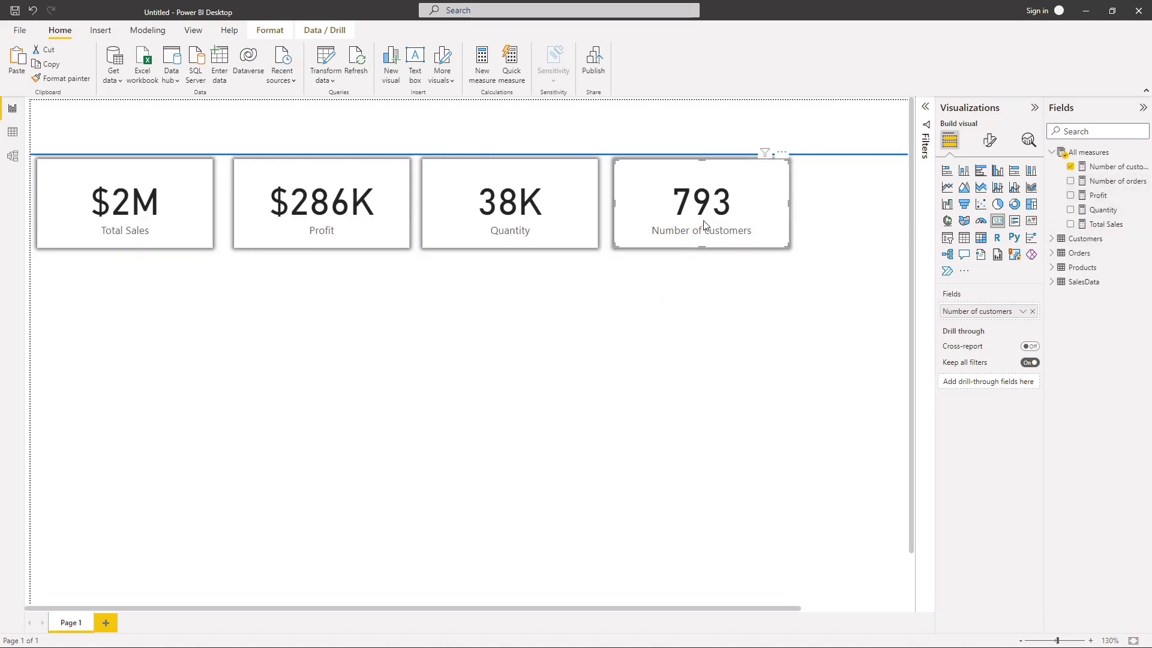
pyautogui.hotkey('ctrl', 'c')
pyautogui.hotkey('ctrl', 'v')
pyautogui.moveTo(704, 225); pyautogui.dragTo(732, 324)
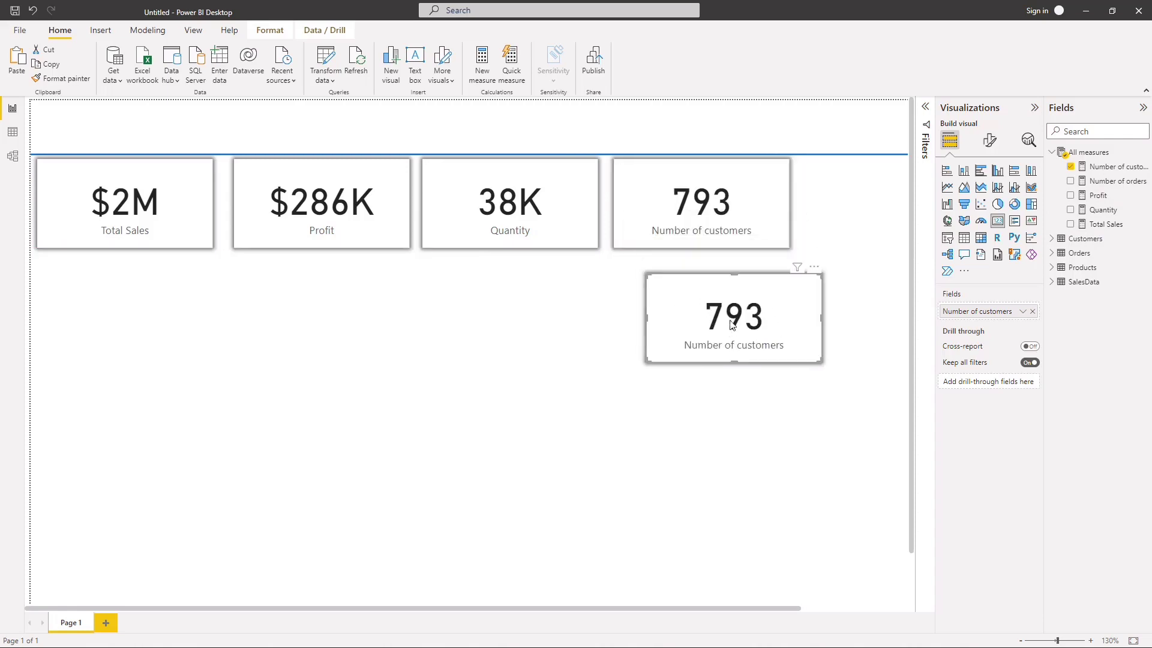
pyautogui.click(1070, 168)
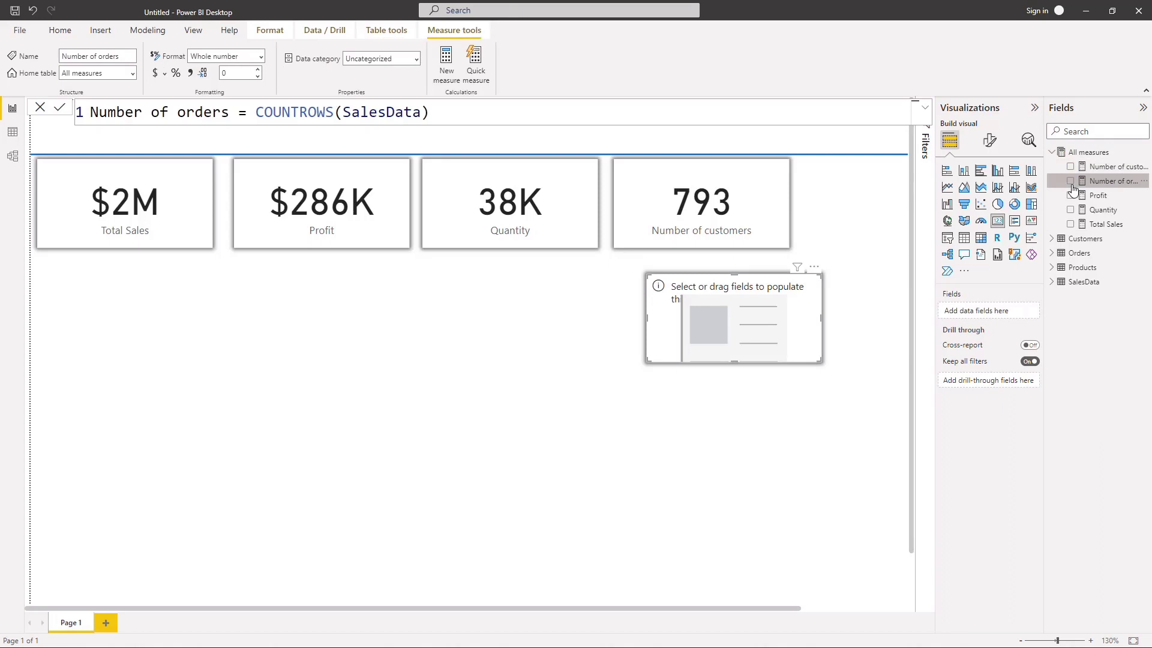
pyautogui.click(1072, 182)
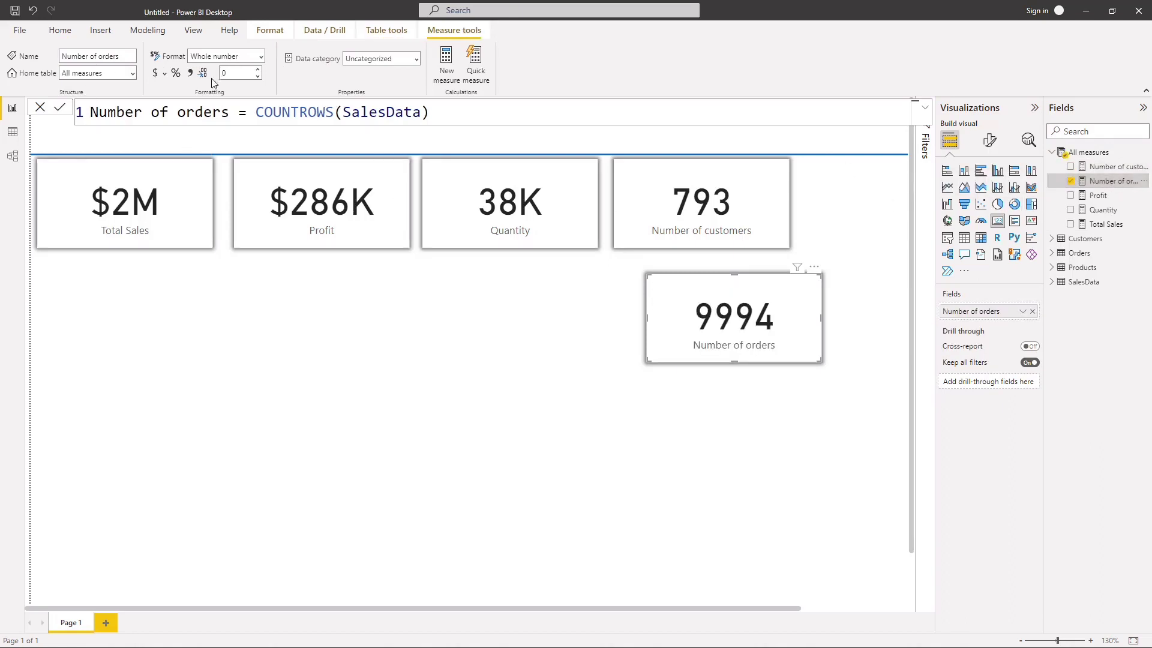
pyautogui.click(396, 327)
# Step: Narrow the Total Sales card to a width of about 192 and show its size properties
pyautogui.click(167, 252)
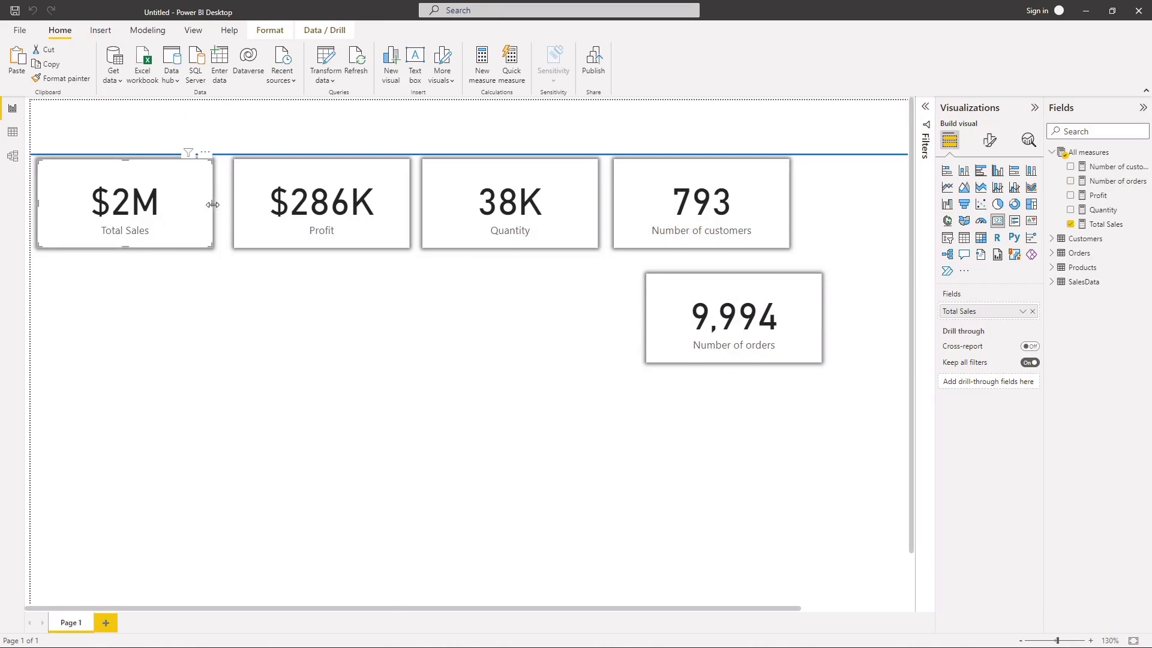
pyautogui.moveTo(212, 205); pyautogui.dragTo(187, 202)
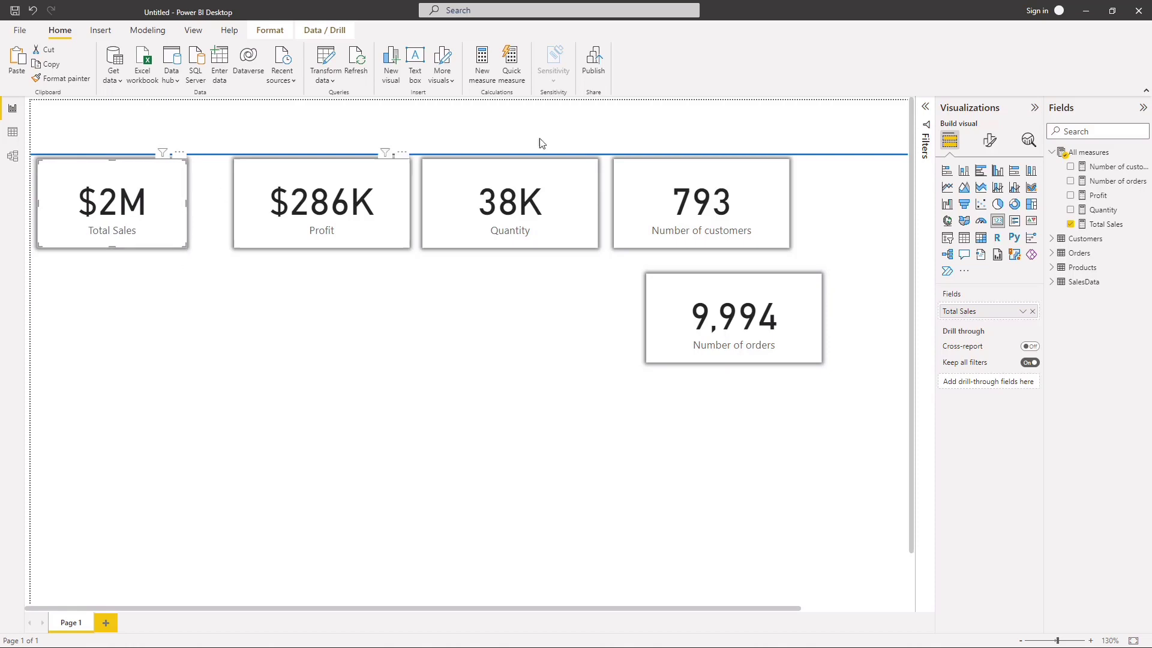
pyautogui.click(990, 141)
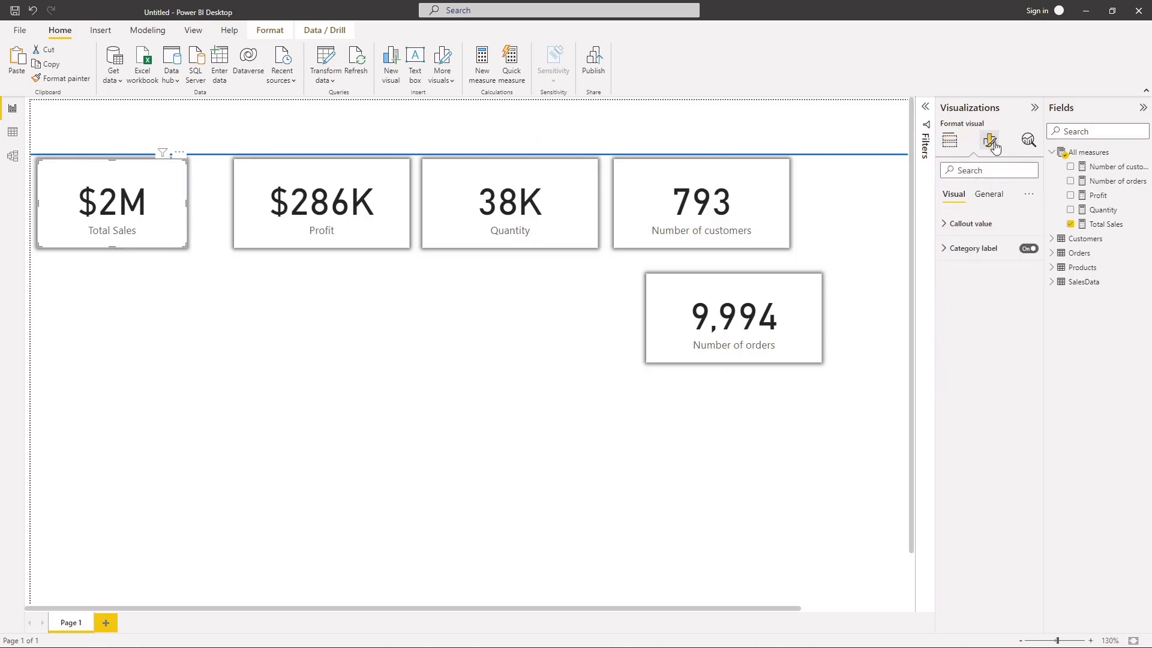
pyautogui.click(989, 194)
pyautogui.click(972, 227)
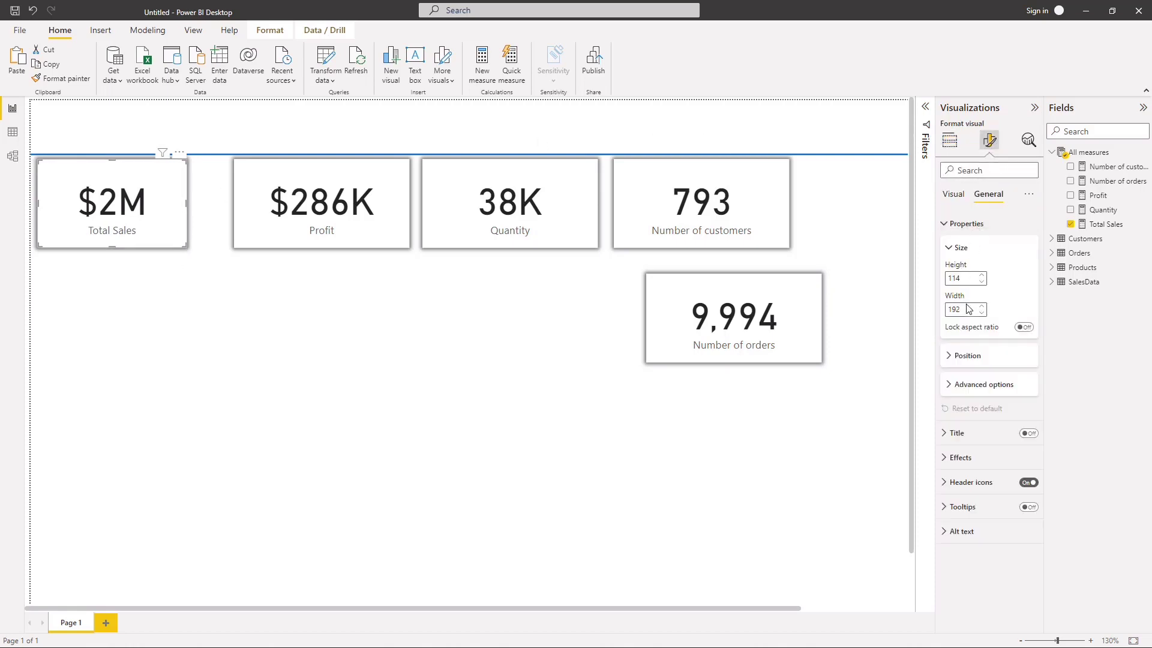
# Step: Set the Profit card's width to 192
pyautogui.click(398, 243)
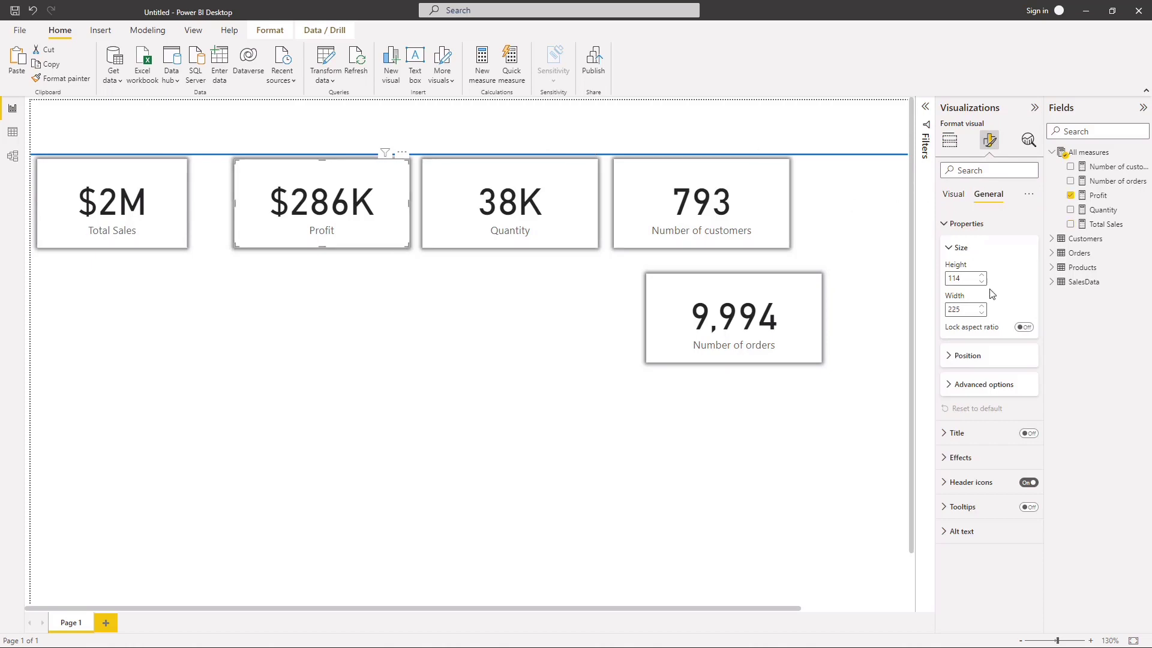
pyautogui.press('BackSpace')
pyautogui.press('BackSpace')
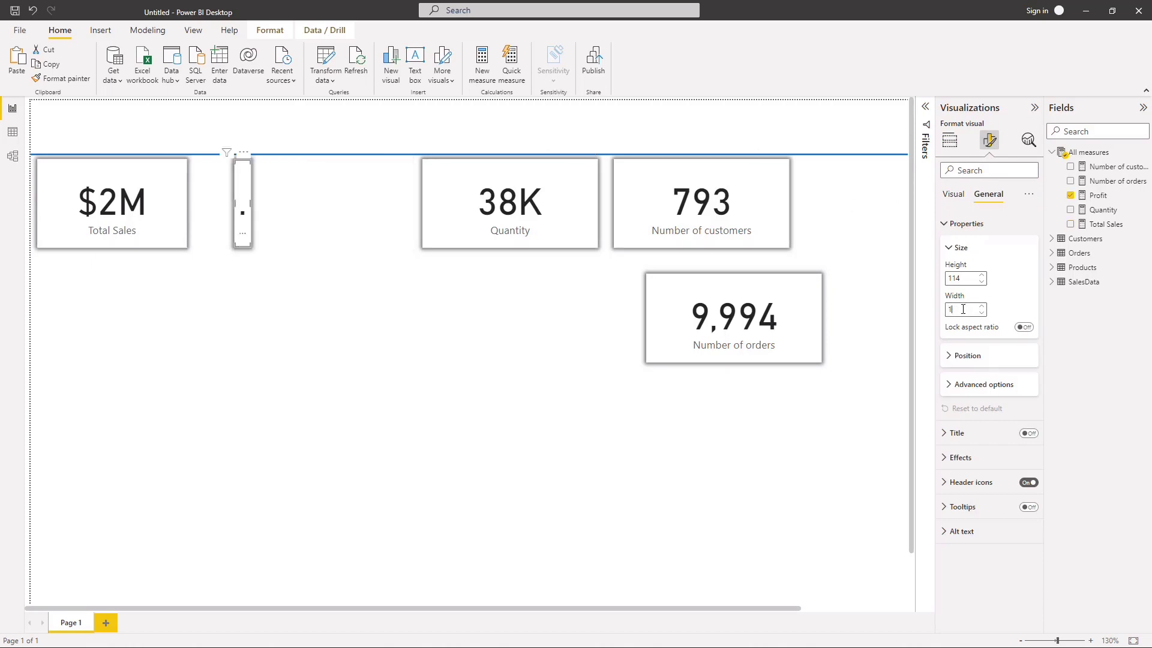
pyautogui.write('92')
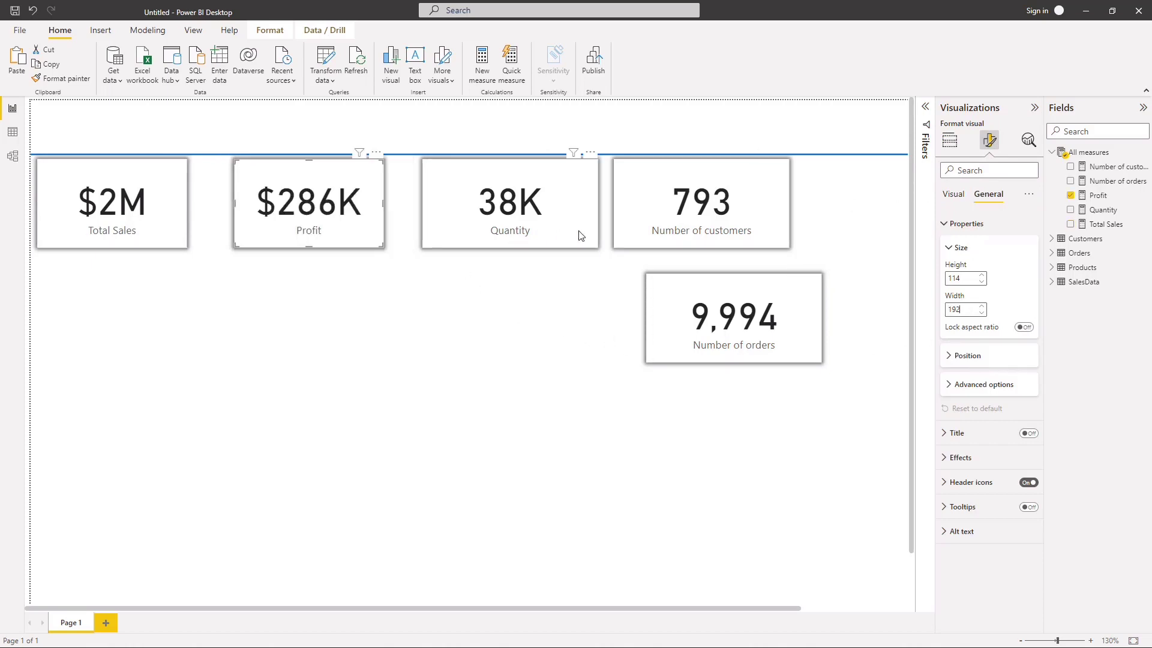
# Step: Set the Quantity card's width to 192
pyautogui.click(593, 236)
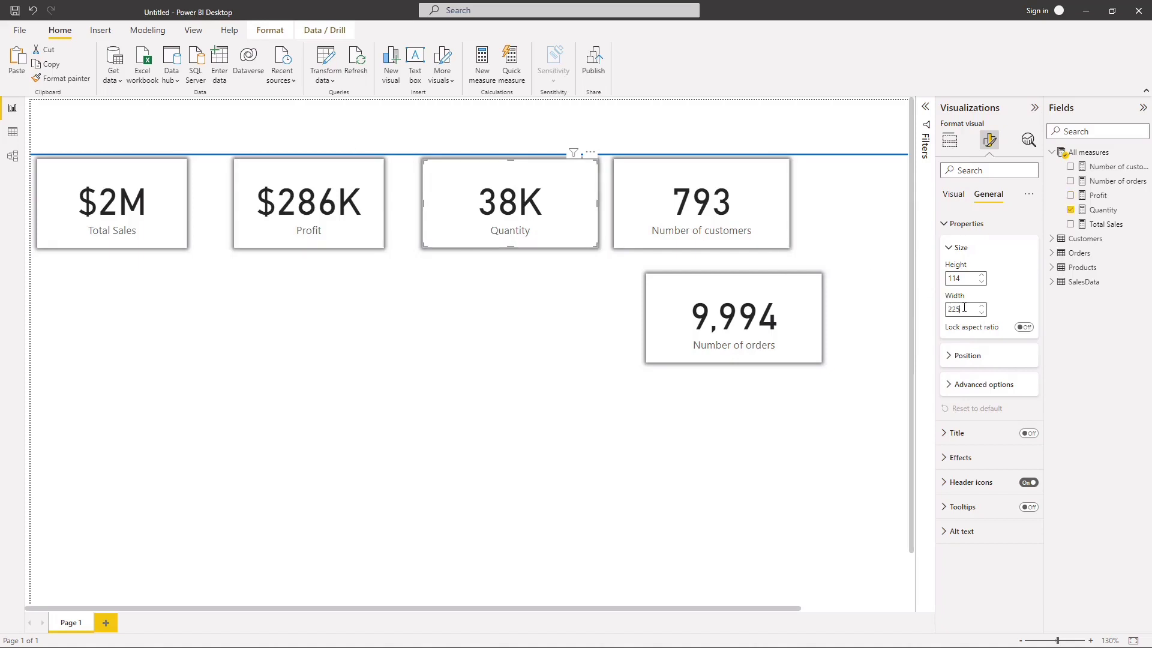
pyautogui.press('BackSpace')
pyautogui.press('BackSpace')
pyautogui.press('BackSpace')
pyautogui.write('192')
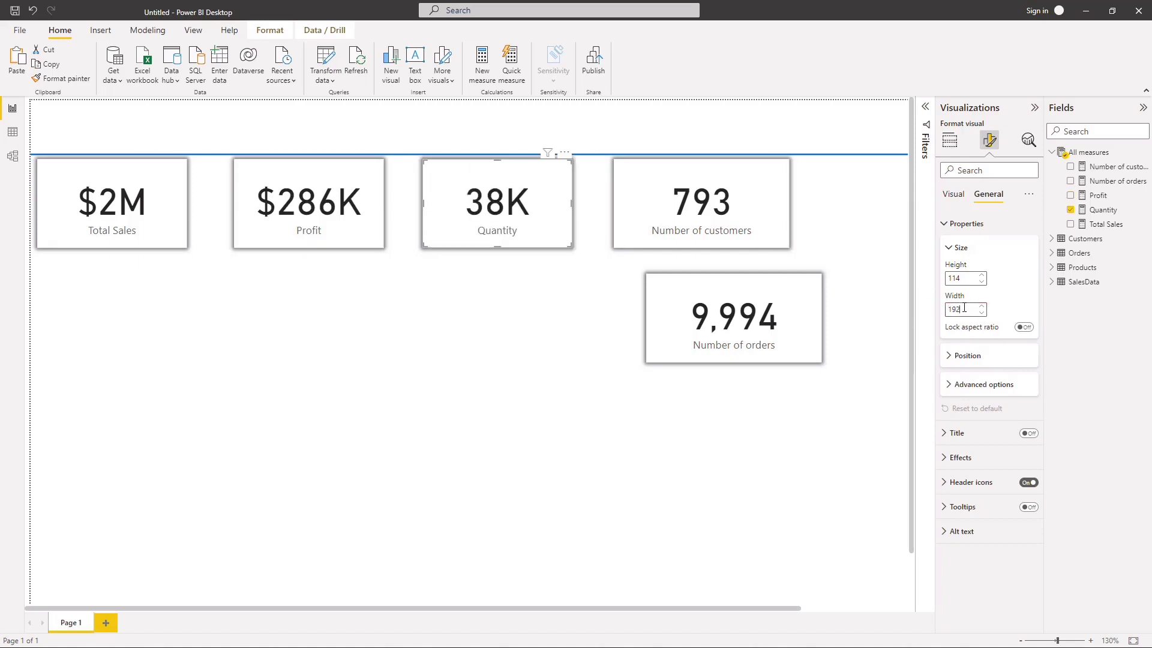
# Step: Set the widths of the Number of customers card and the Number of orders card to 192
pyautogui.click(659, 237)
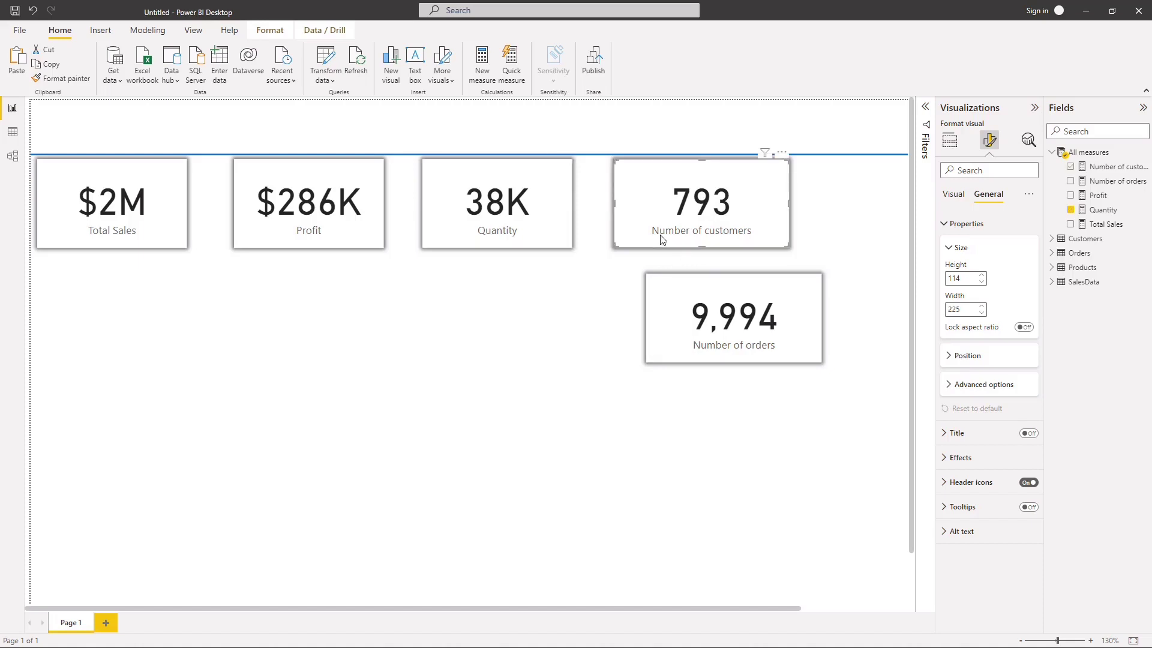
pyautogui.press('BackSpace')
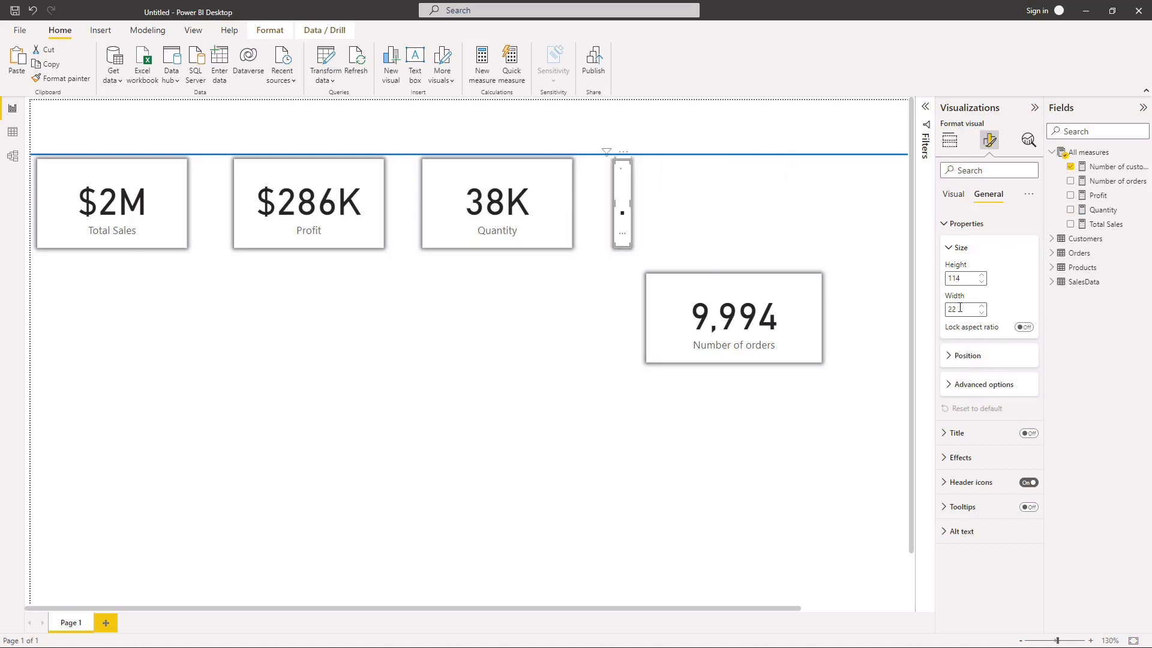
pyautogui.write('225')
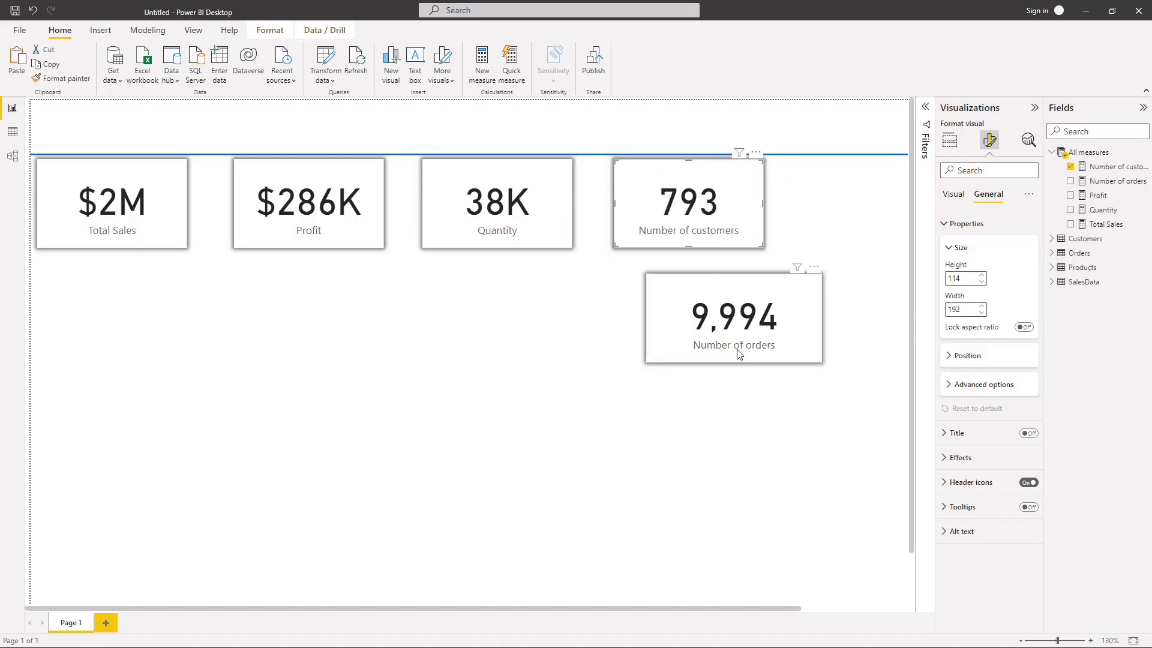
pyautogui.click(792, 344)
pyautogui.press('BackSpace')
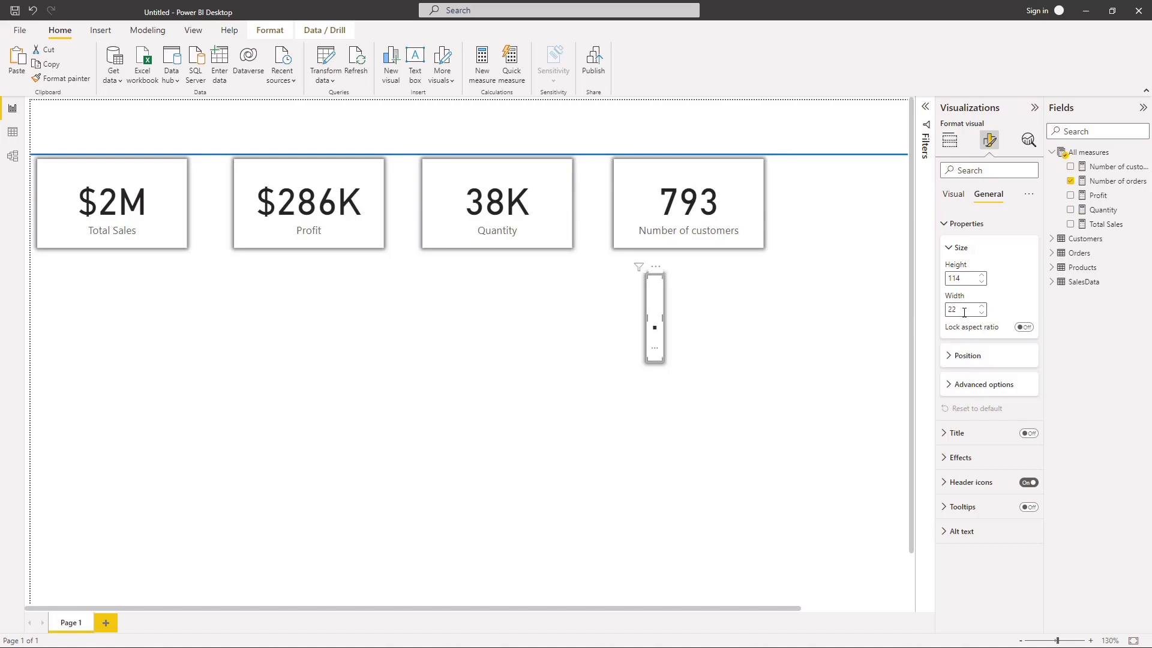
pyautogui.write('192')
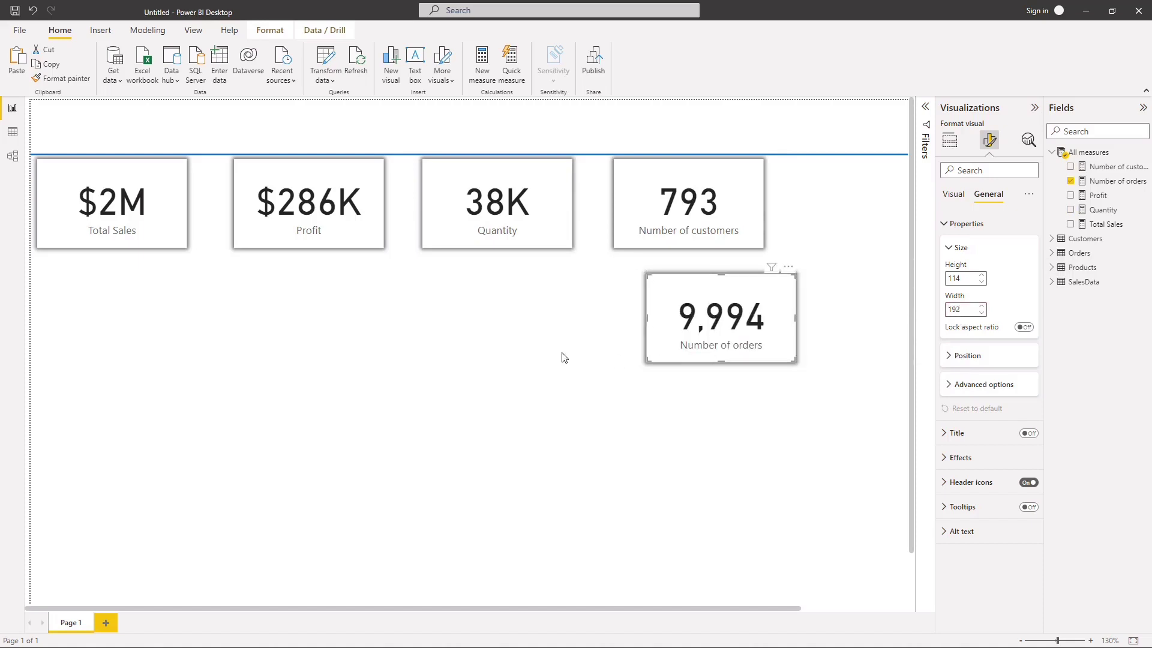
# Step: Move the five KPI cards closer together into one row under the header line, with Number of orders at the far end
pyautogui.click(105, 212)
pyautogui.moveTo(105, 211); pyautogui.dragTo(106, 211)
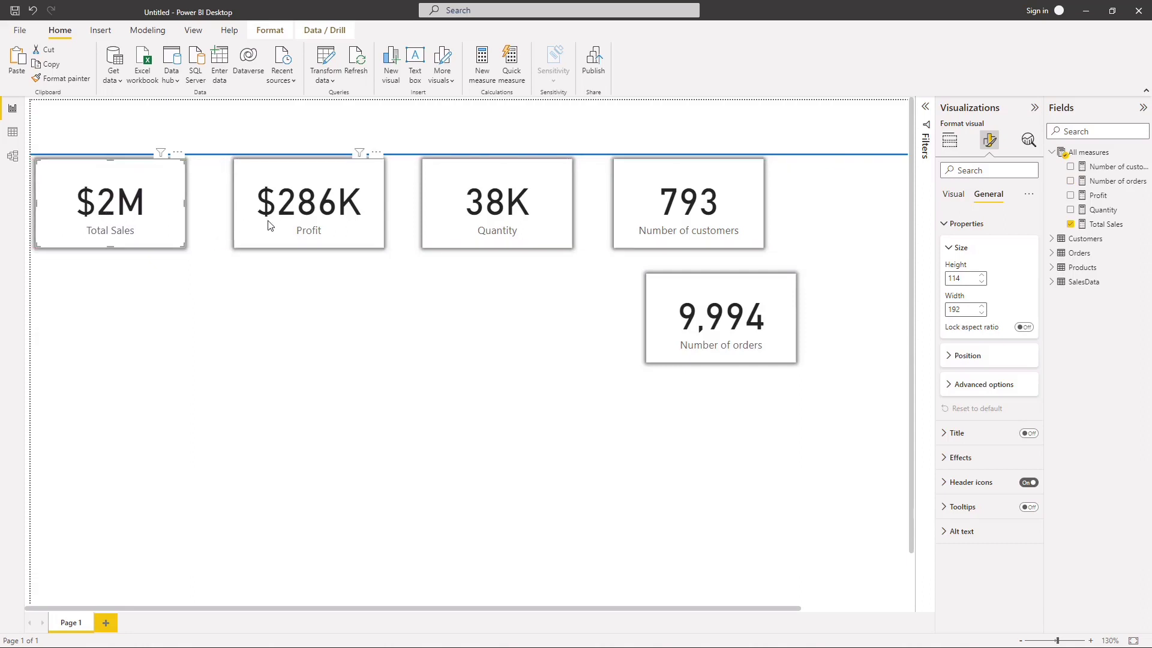
pyautogui.moveTo(269, 226); pyautogui.dragTo(241, 226)
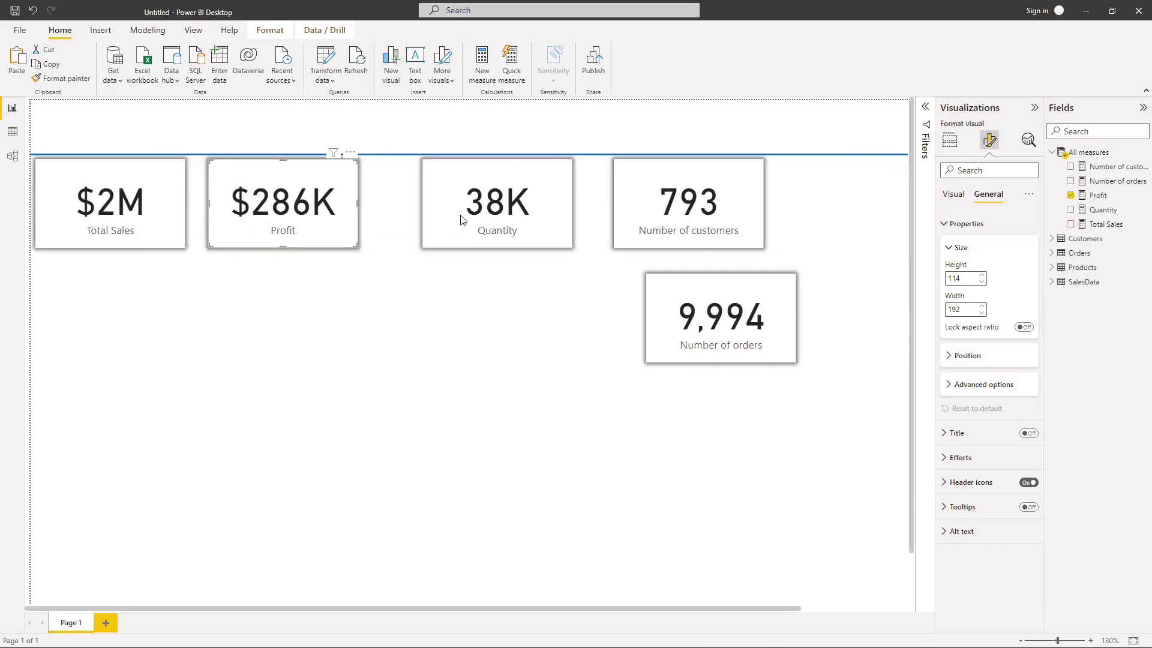
pyautogui.moveTo(461, 220); pyautogui.dragTo(424, 220)
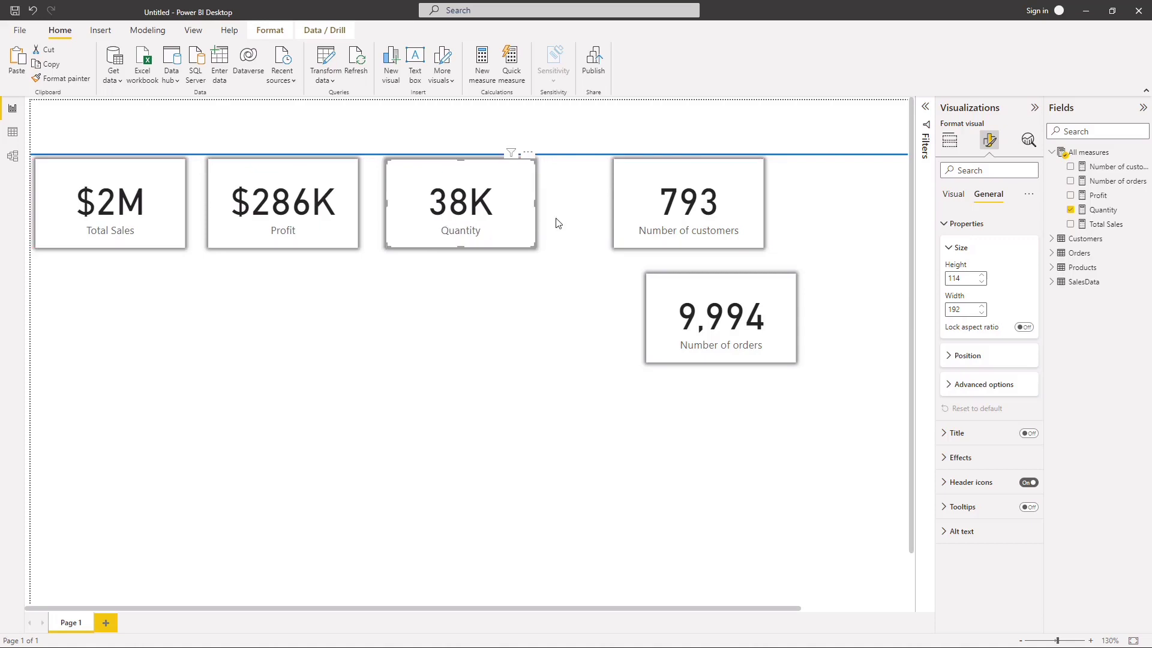
pyautogui.moveTo(696, 212); pyautogui.dragTo(641, 214)
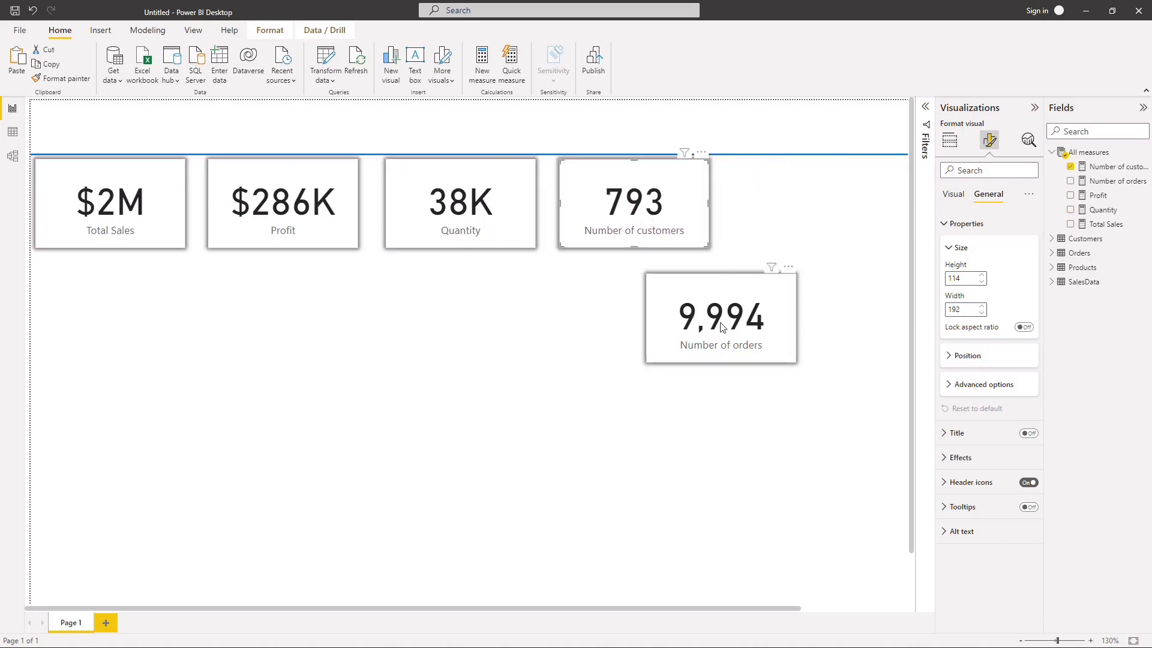
pyautogui.moveTo(721, 327); pyautogui.dragTo(826, 214)
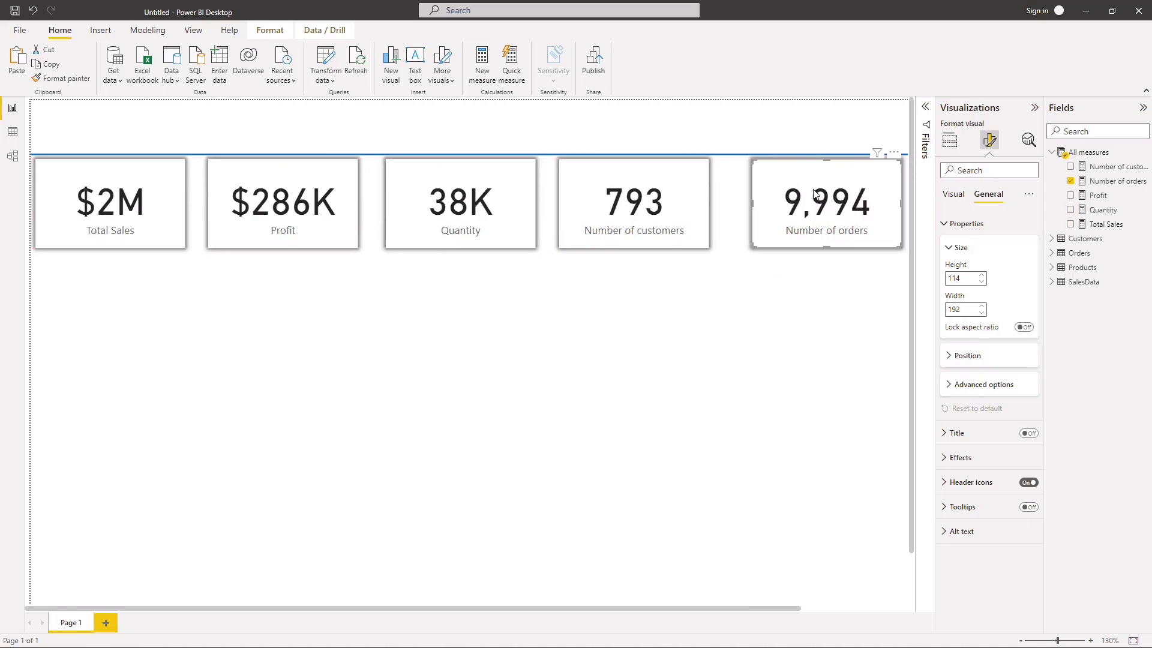
# Step: Align the tops of all five KPI cards and distribute them horizontally
pyautogui.keyDown('ctrl'); pyautogui.click(696, 243); pyautogui.keyUp('ctrl')
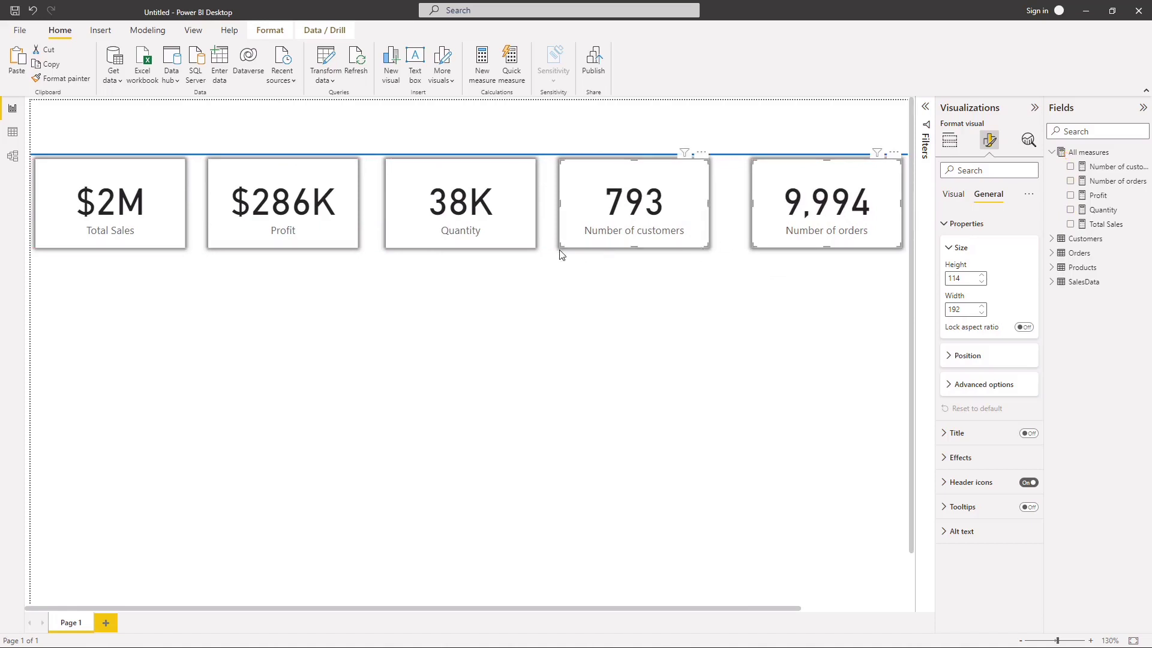
pyautogui.keyDown('ctrl'); pyautogui.click(522, 243); pyautogui.keyUp('ctrl')
pyautogui.keyDown('ctrl'); pyautogui.click(264, 245); pyautogui.keyUp('ctrl')
pyautogui.keyDown('ctrl'); pyautogui.click(153, 244); pyautogui.keyUp('ctrl')
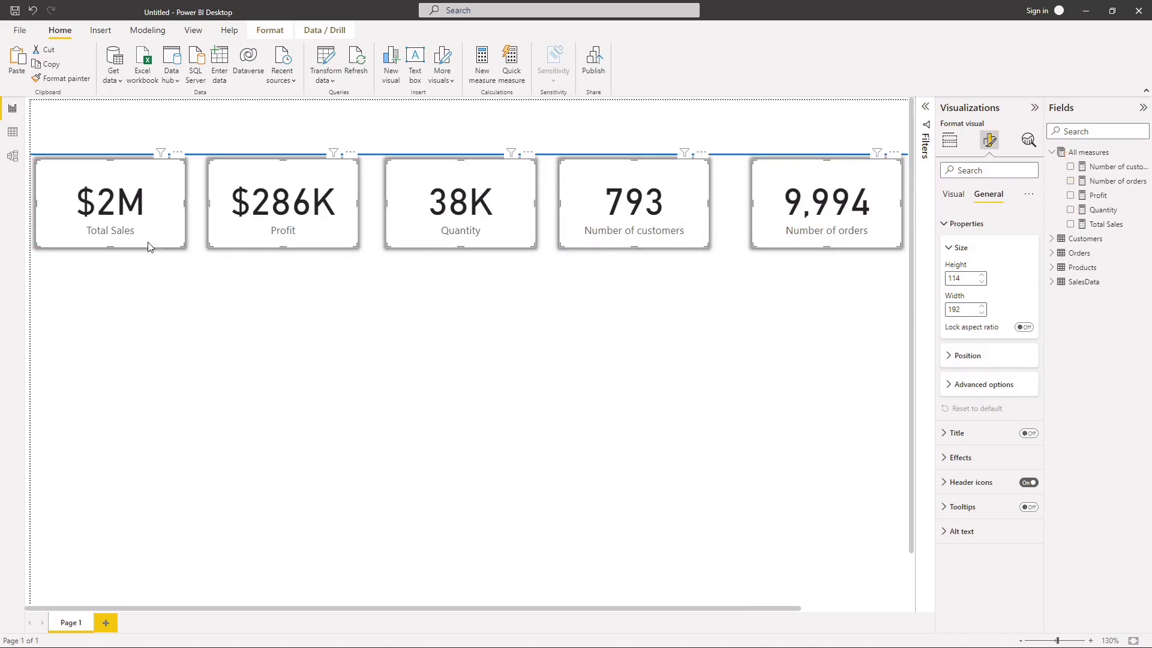
pyautogui.click(269, 30)
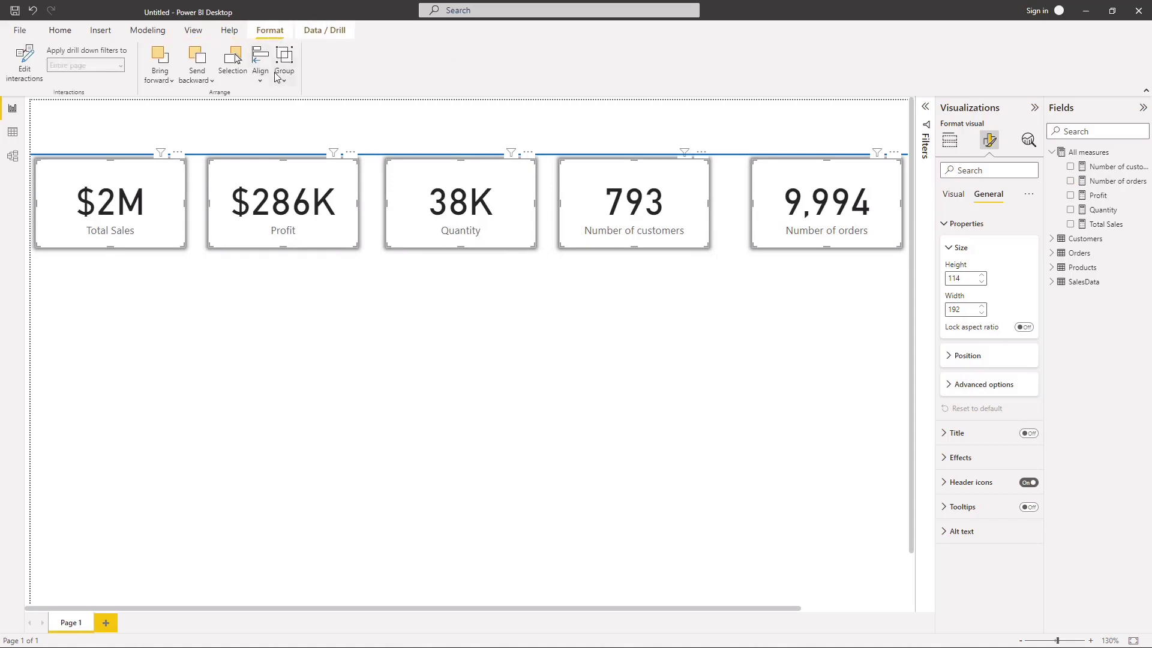
pyautogui.click(259, 63)
pyautogui.click(308, 161)
pyautogui.click(260, 73)
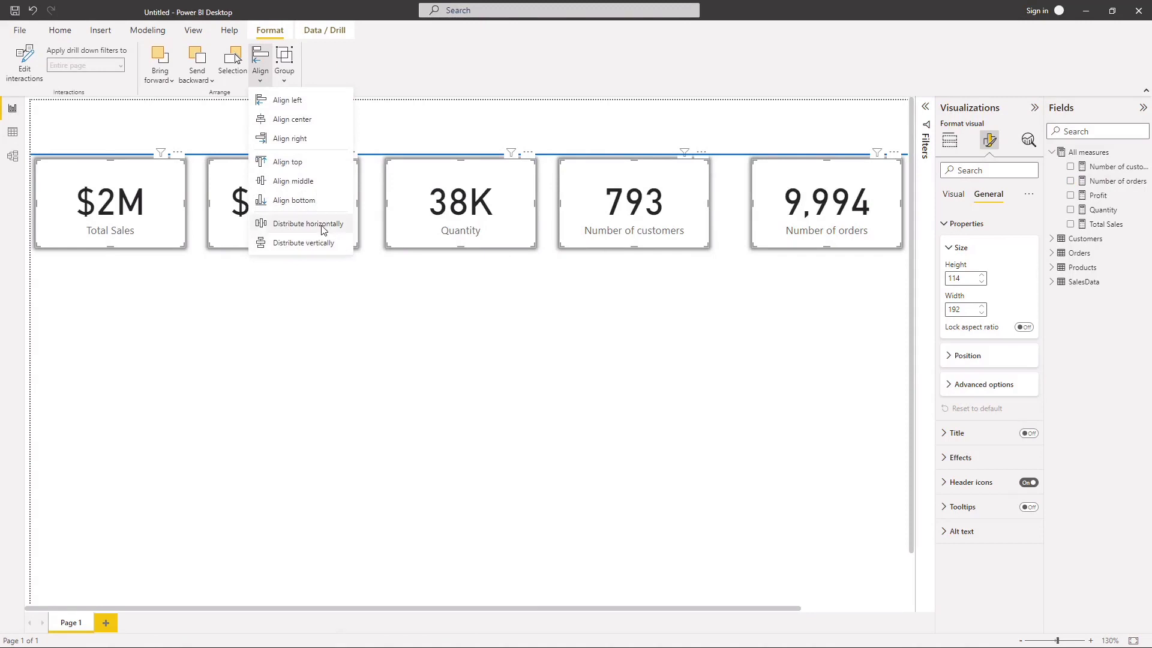
pyautogui.click(287, 222)
pyautogui.click(402, 350)
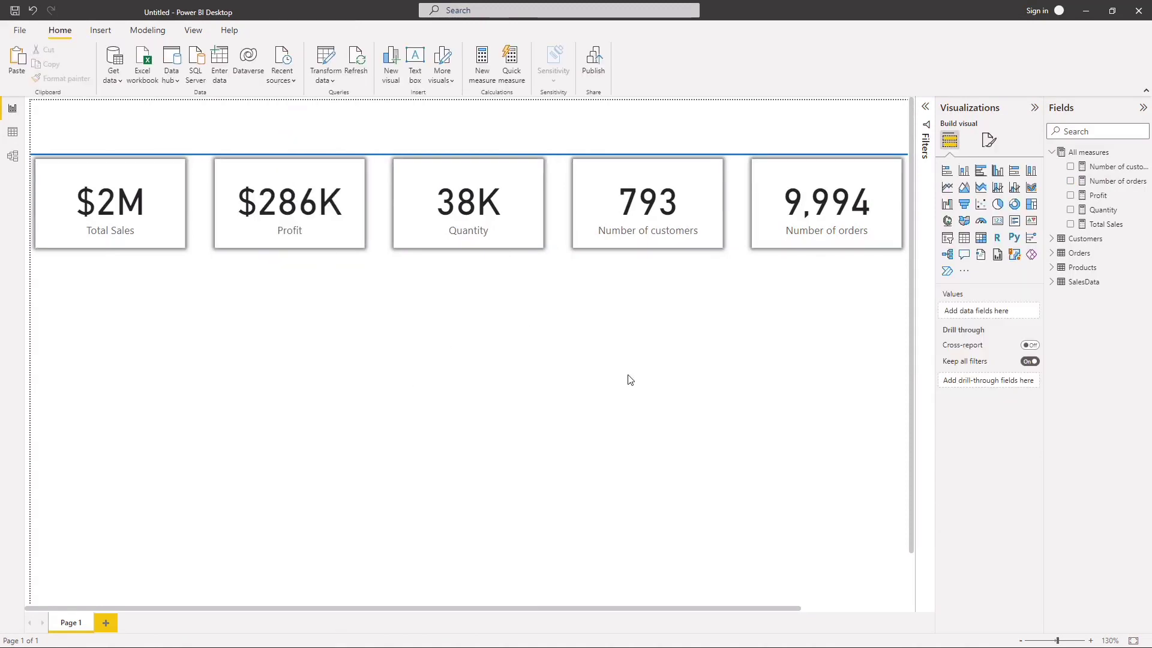
# Step: Group the five KPI cards and move the group slightly down, away from the header line
pyautogui.click(176, 237)
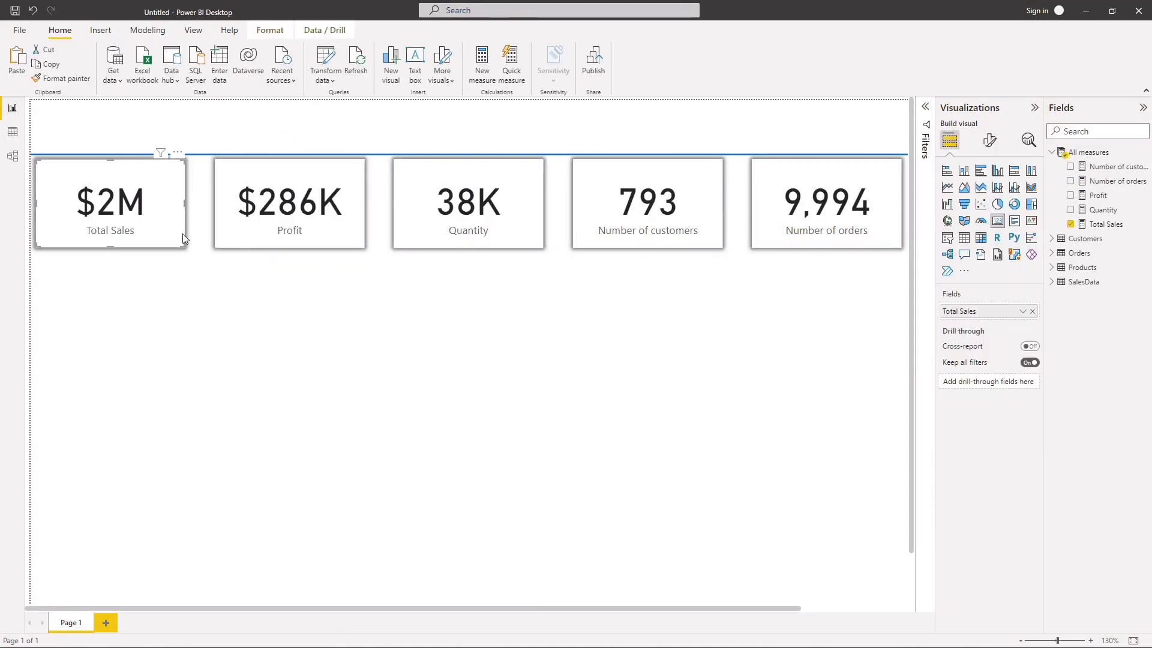
pyautogui.keyDown('ctrl'); pyautogui.click(247, 243); pyautogui.keyUp('ctrl')
pyautogui.keyDown('ctrl'); pyautogui.click(405, 219); pyautogui.keyUp('ctrl')
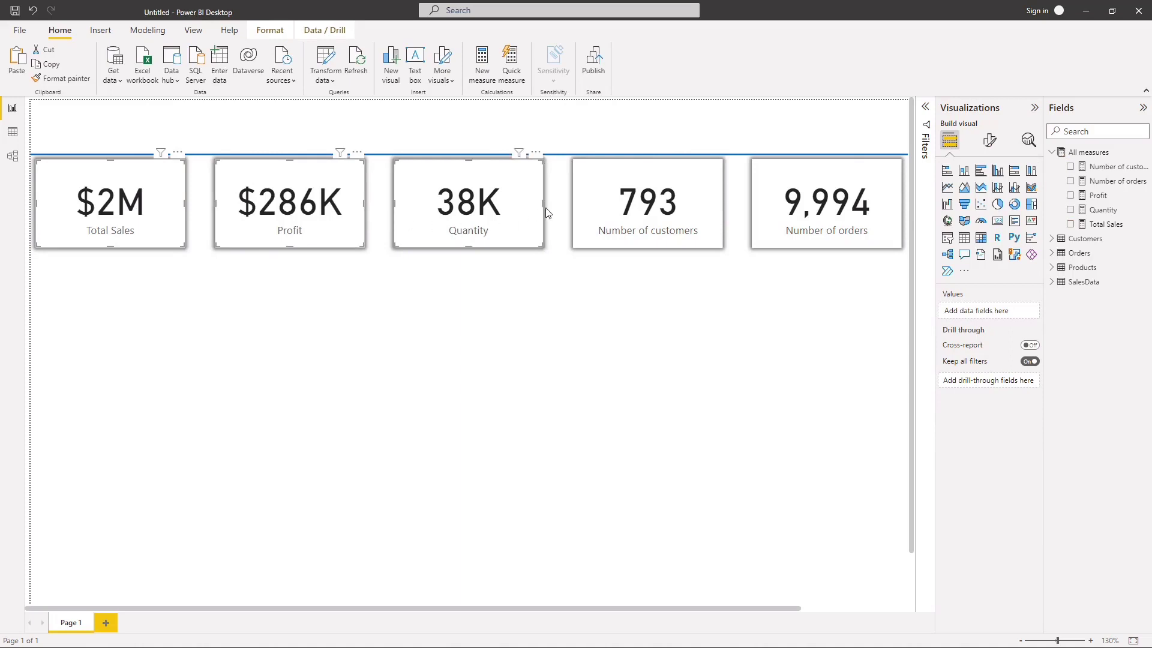
pyautogui.keyDown('ctrl'); pyautogui.click(600, 210); pyautogui.keyUp('ctrl')
pyautogui.keyDown('ctrl'); pyautogui.click(761, 193); pyautogui.keyUp('ctrl')
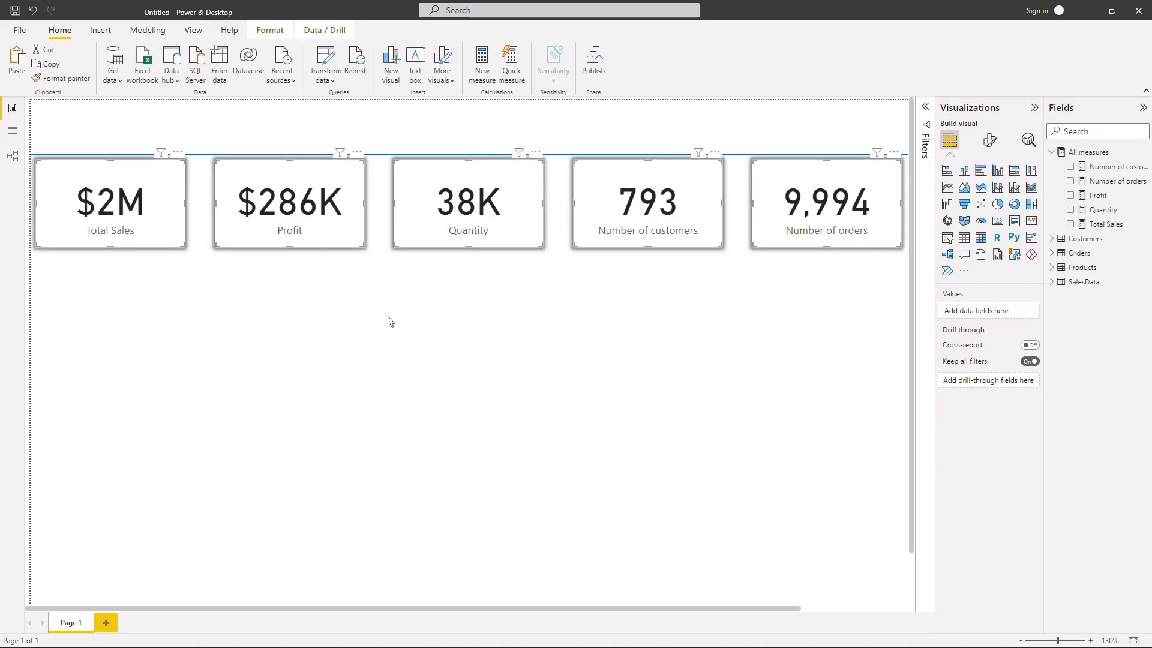
pyautogui.click(269, 31)
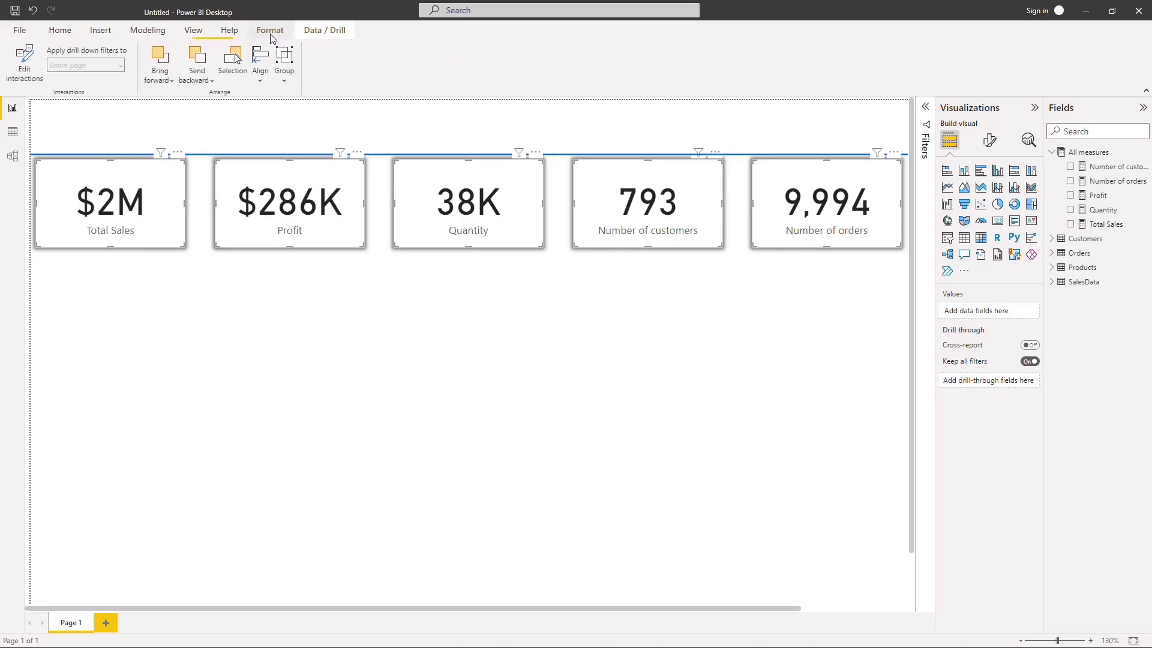
pyautogui.click(285, 73)
pyautogui.click(303, 101)
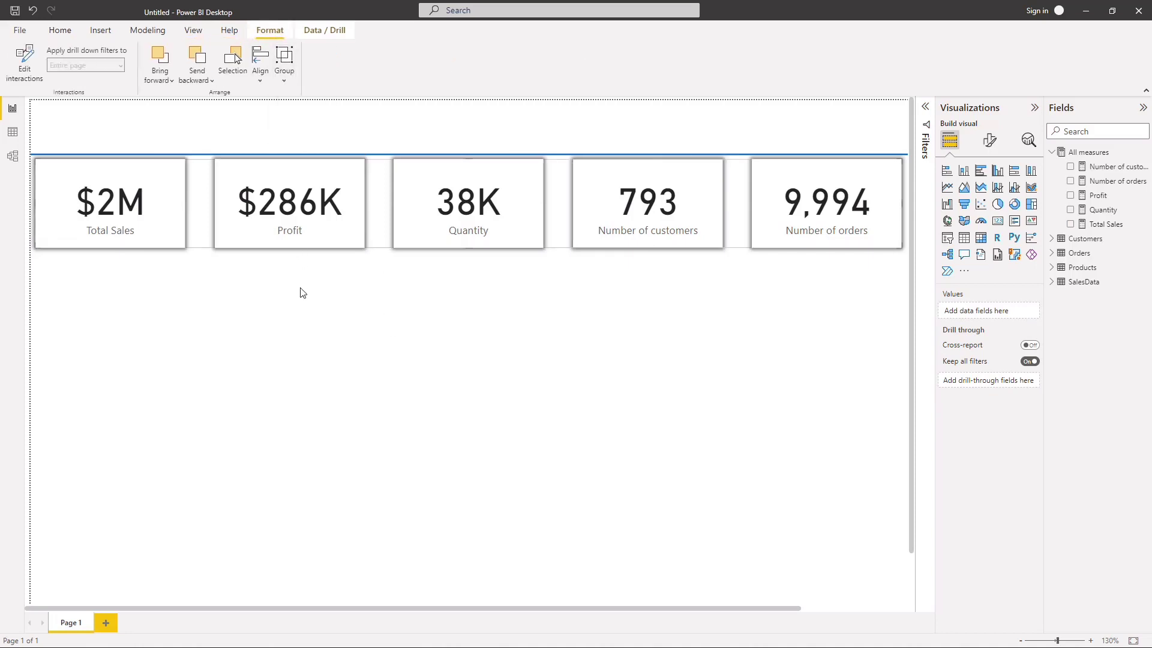
pyautogui.moveTo(174, 358); pyautogui.dragTo(161, 257)
pyautogui.click(282, 340)
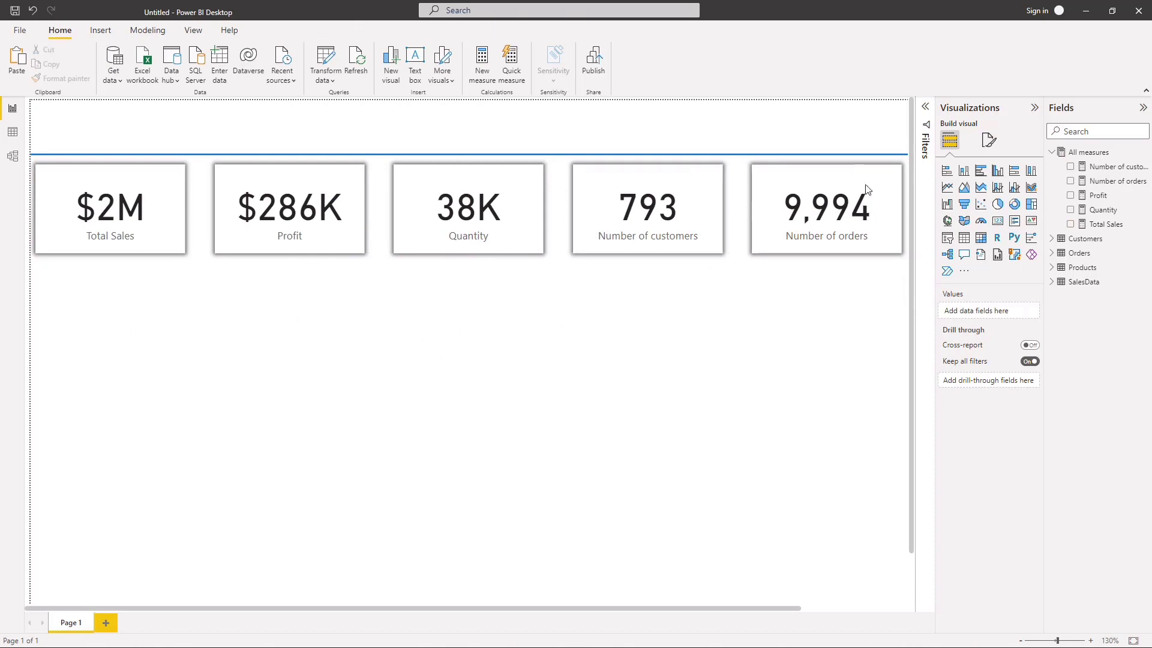
# Step: Add a line chart below the Total Sales card with the Total Sales measure on its Y-axis
pyautogui.click(948, 187)
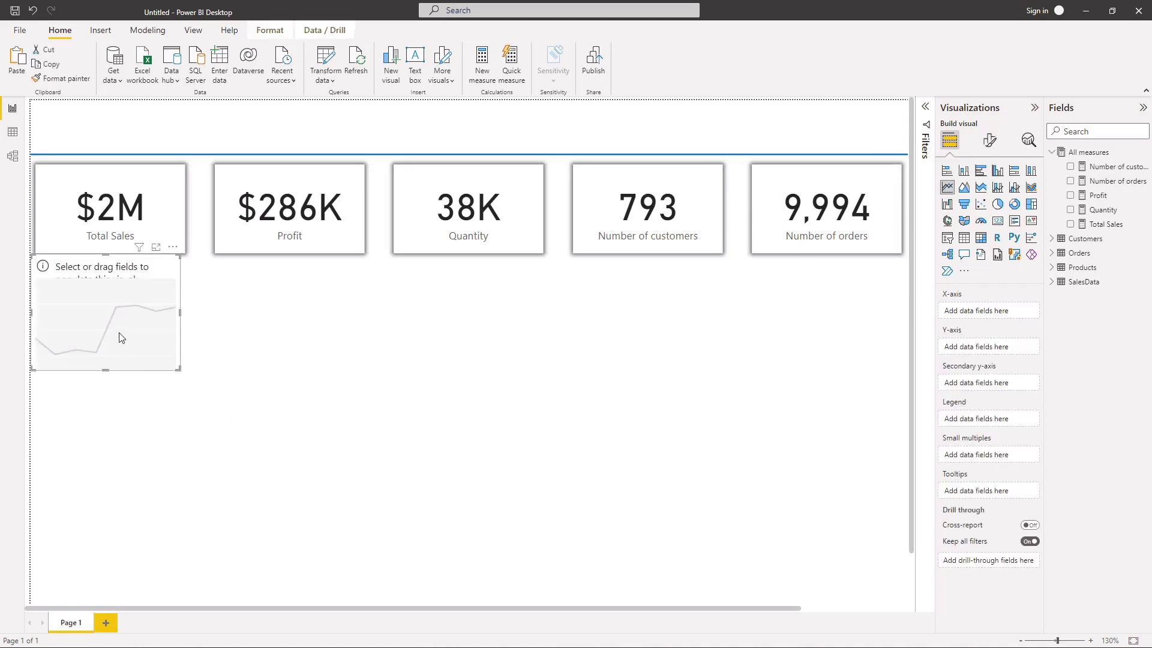
pyautogui.moveTo(118, 334); pyautogui.dragTo(135, 358)
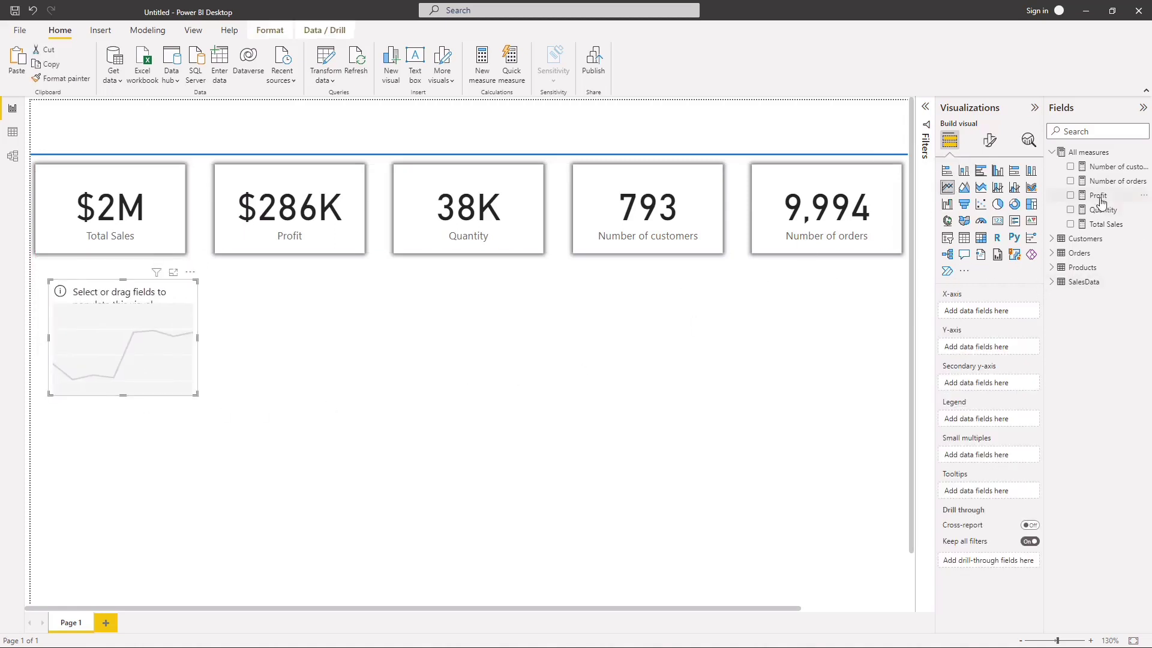
pyautogui.moveTo(1101, 230); pyautogui.dragTo(996, 319)
pyautogui.moveTo(1104, 230); pyautogui.dragTo(997, 352)
# Step: Put Order Date from the Orders table on the line chart's X-axis and enlarge the chart to almost half the page width
pyautogui.click(1051, 152)
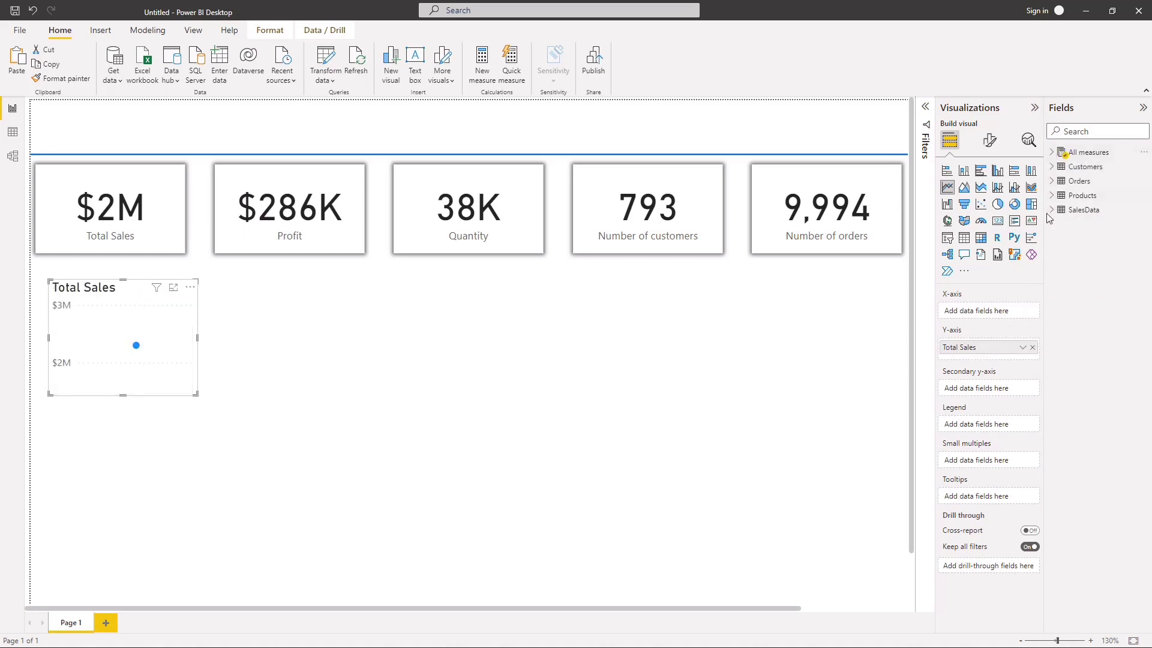
pyautogui.click(1053, 181)
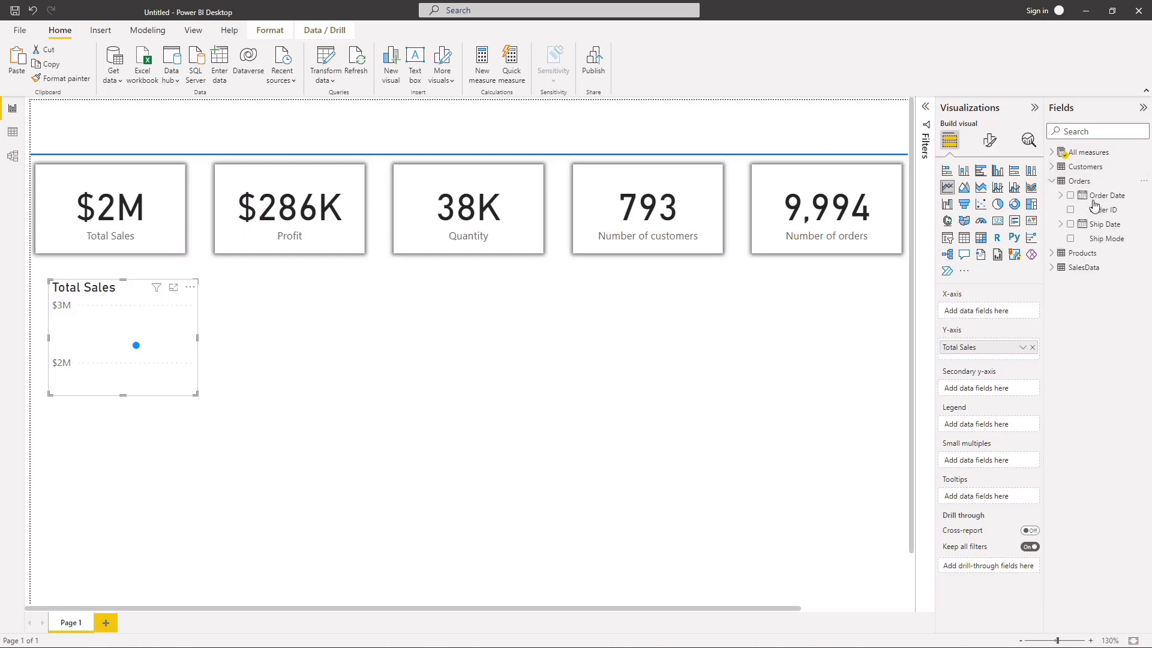
pyautogui.moveTo(1101, 196); pyautogui.dragTo(996, 315)
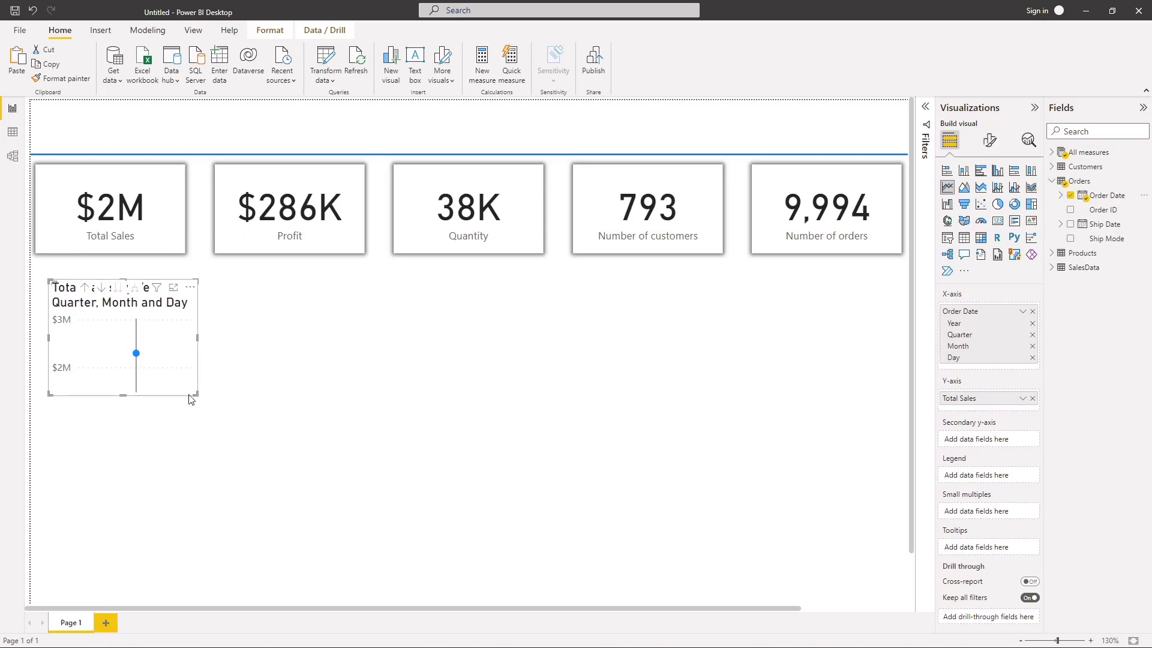
pyautogui.moveTo(197, 394); pyautogui.dragTo(444, 449)
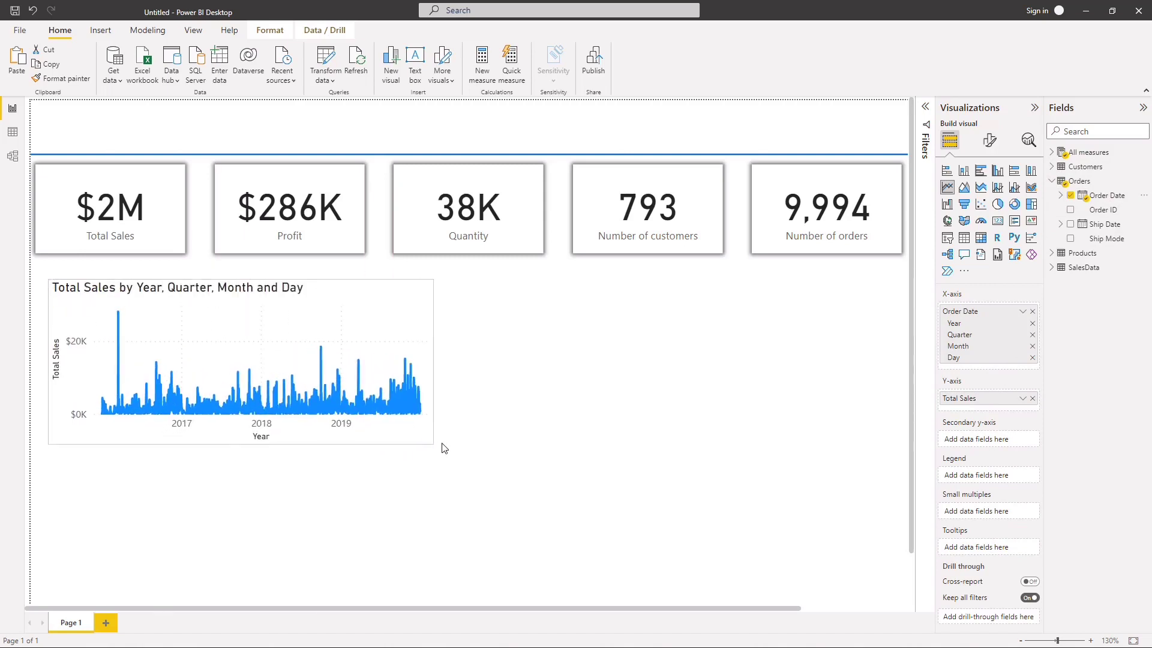
pyautogui.click(677, 375)
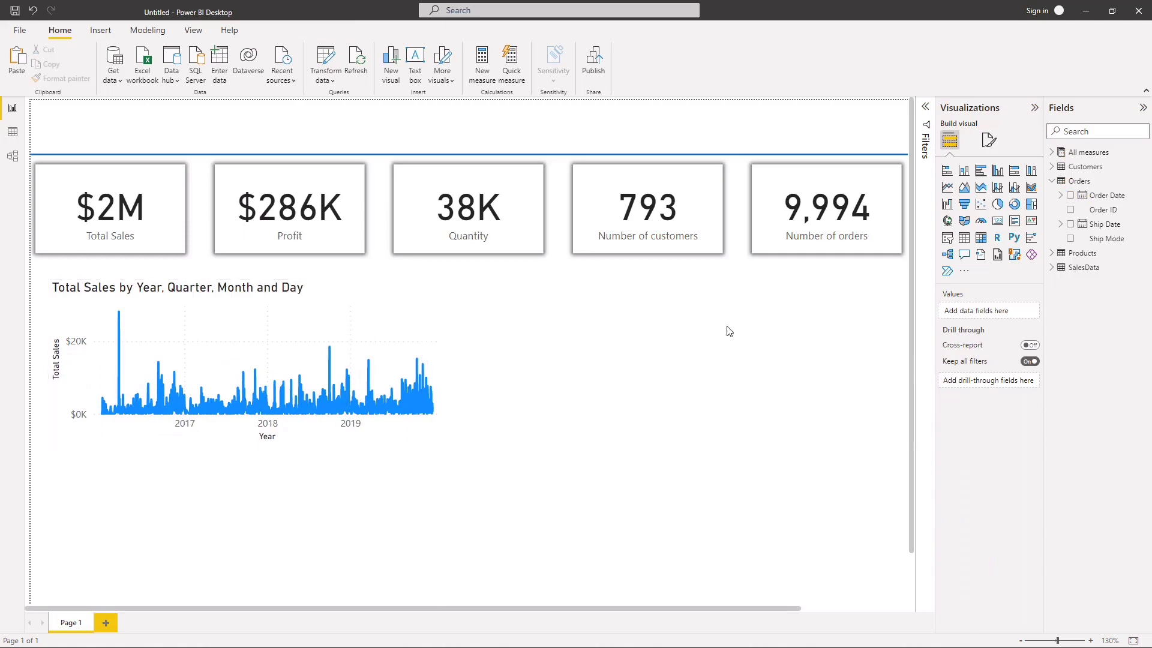
pyautogui.click(1035, 109)
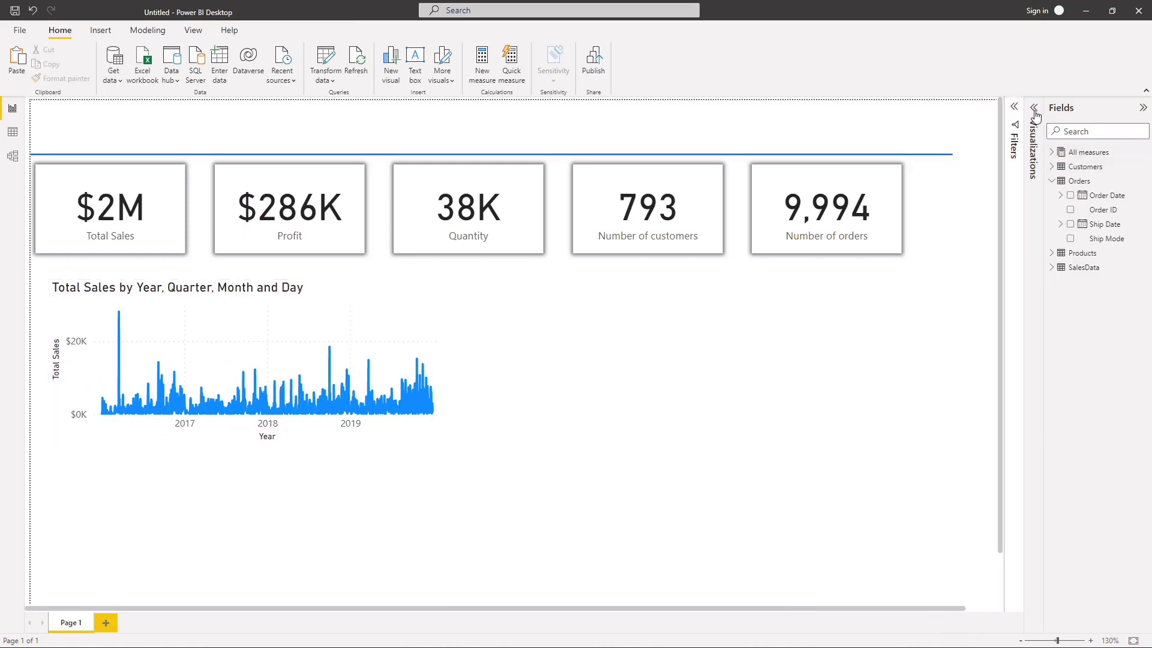
pyautogui.click(1037, 113)
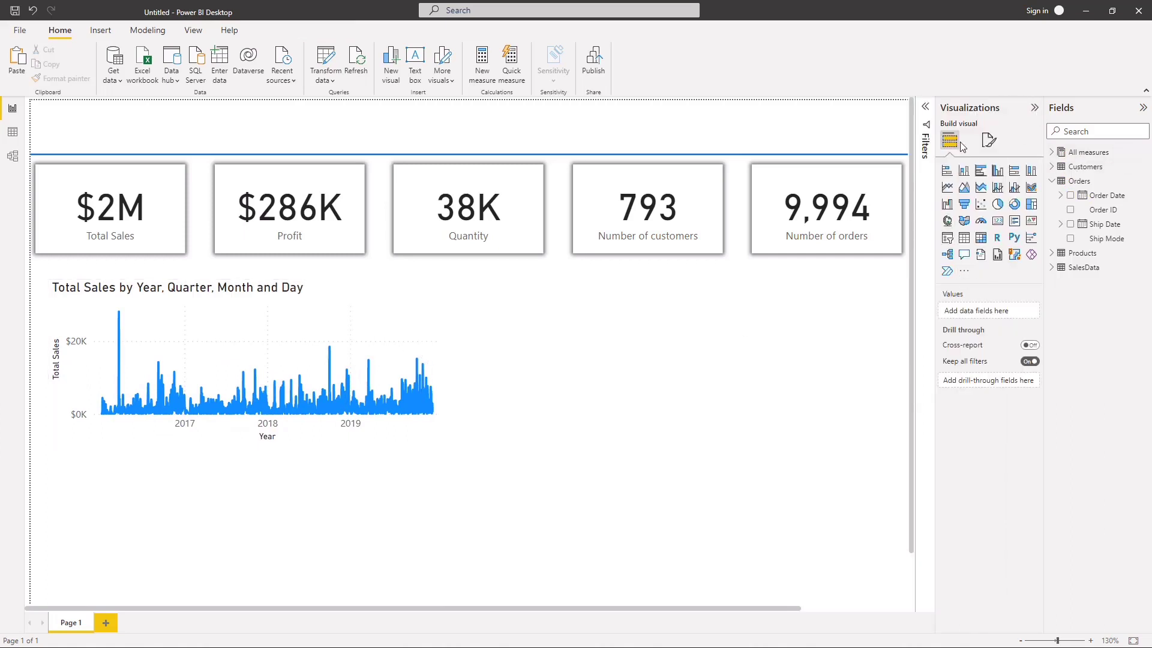
# Step: Try removing the Quarter level from the line chart's X-axis, and re-add the full Order Date hierarchy
pyautogui.click(429, 357)
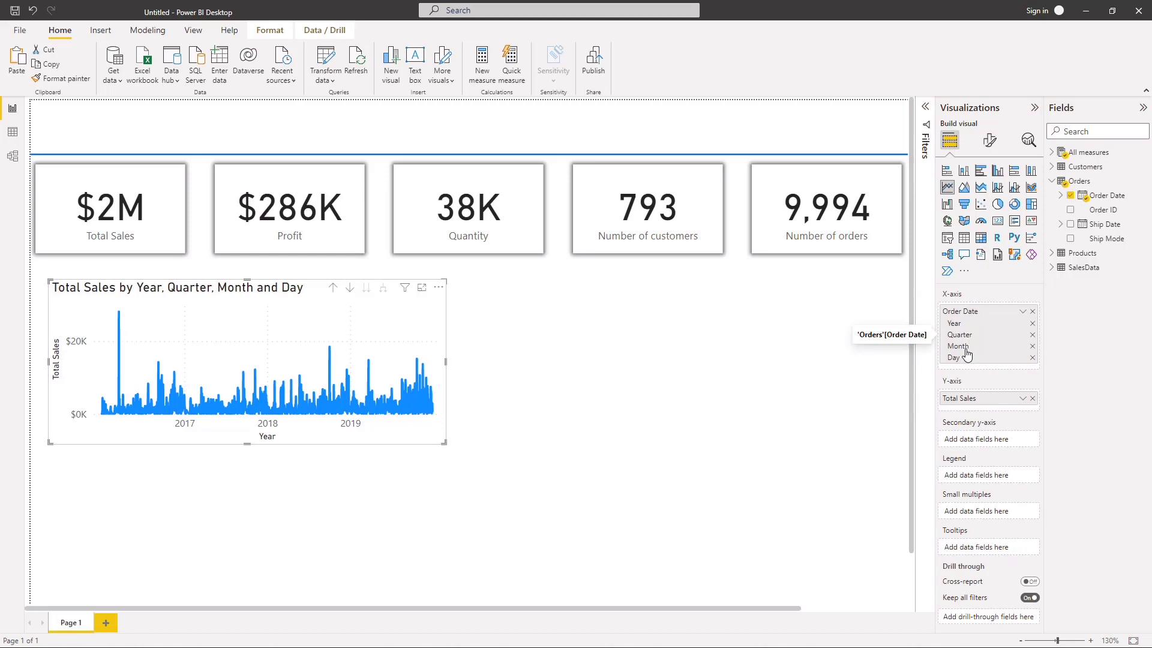
pyautogui.click(1032, 334)
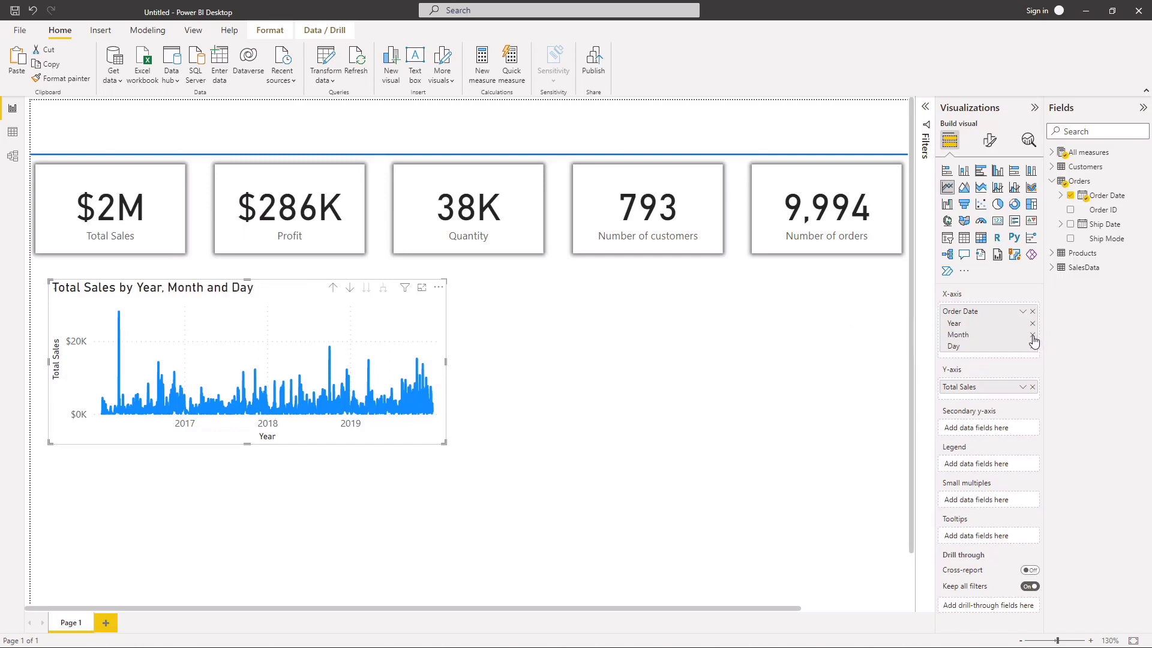
pyautogui.click(1033, 311)
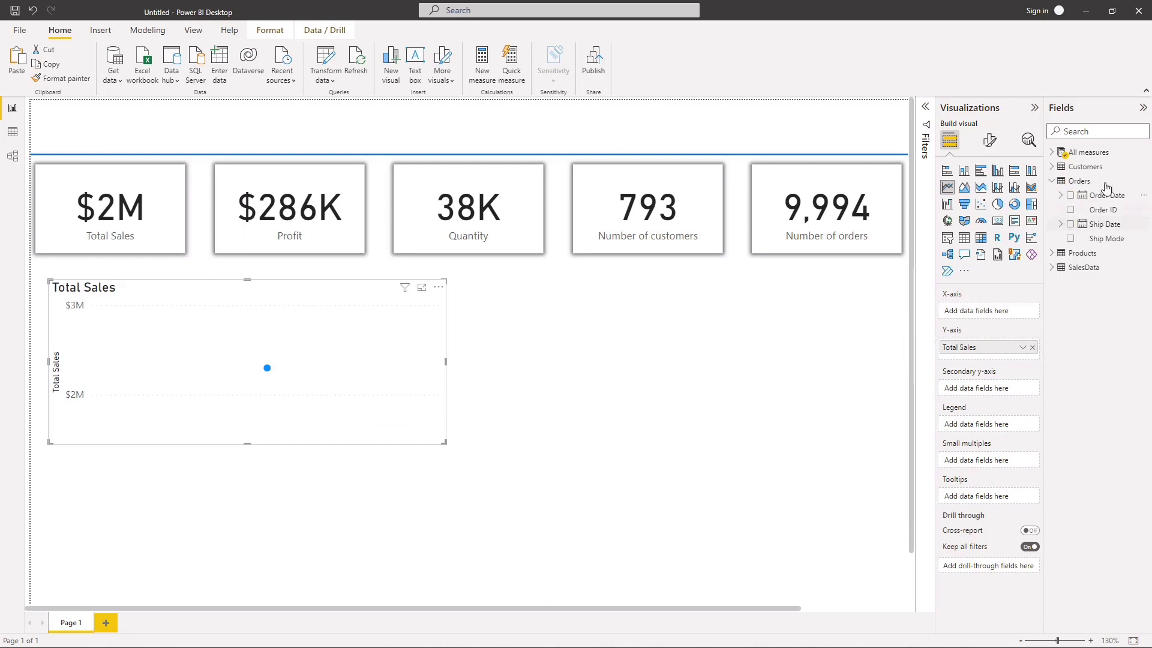
pyautogui.moveTo(1103, 200); pyautogui.dragTo(995, 317)
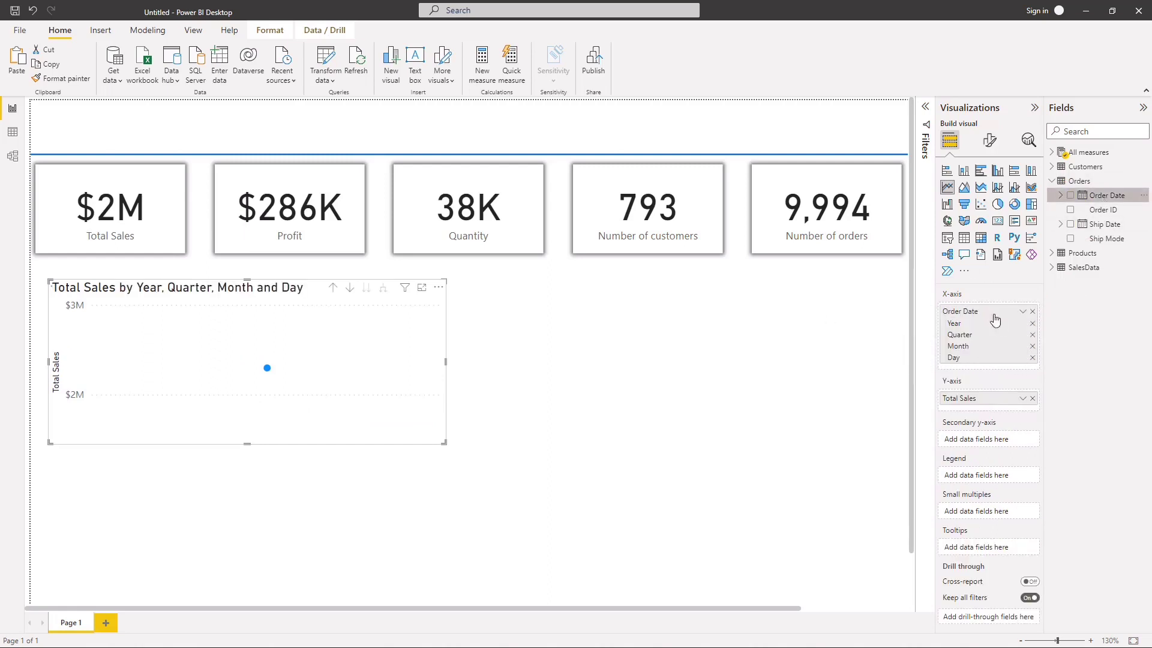
# Step: Remove Quarter and Day from the line chart's X-axis, and enlarge the chart from the Total Sales card's left edge to nearly the Quantity card's right edge
pyautogui.click(1032, 337)
pyautogui.click(1032, 346)
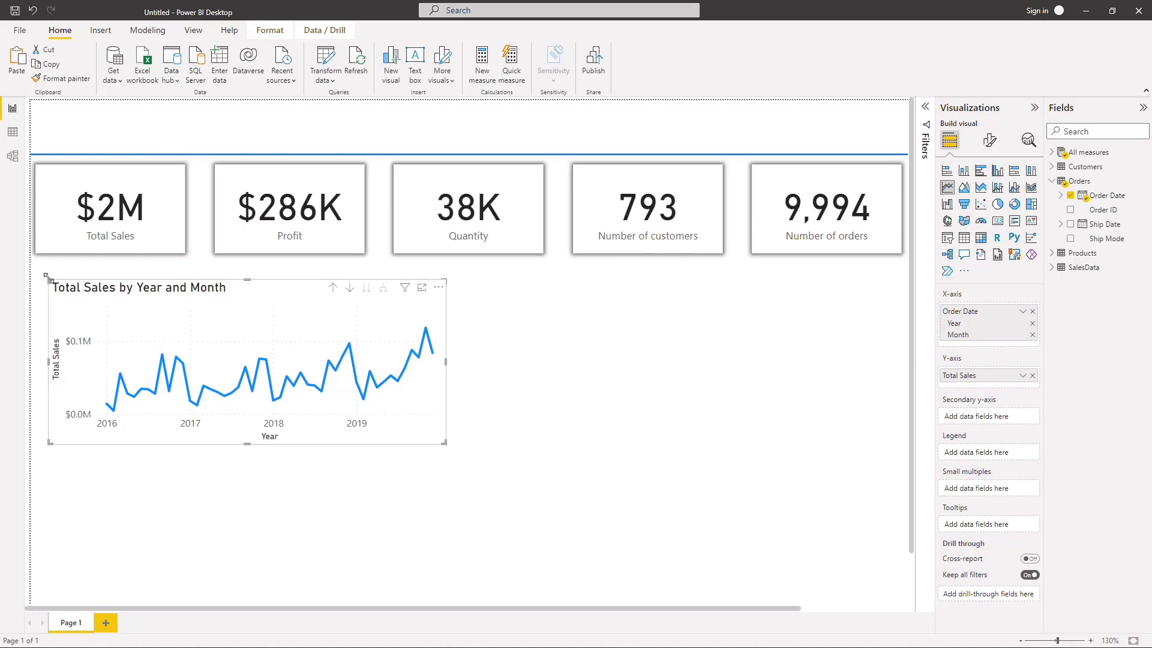
pyautogui.moveTo(48, 278); pyautogui.dragTo(36, 262)
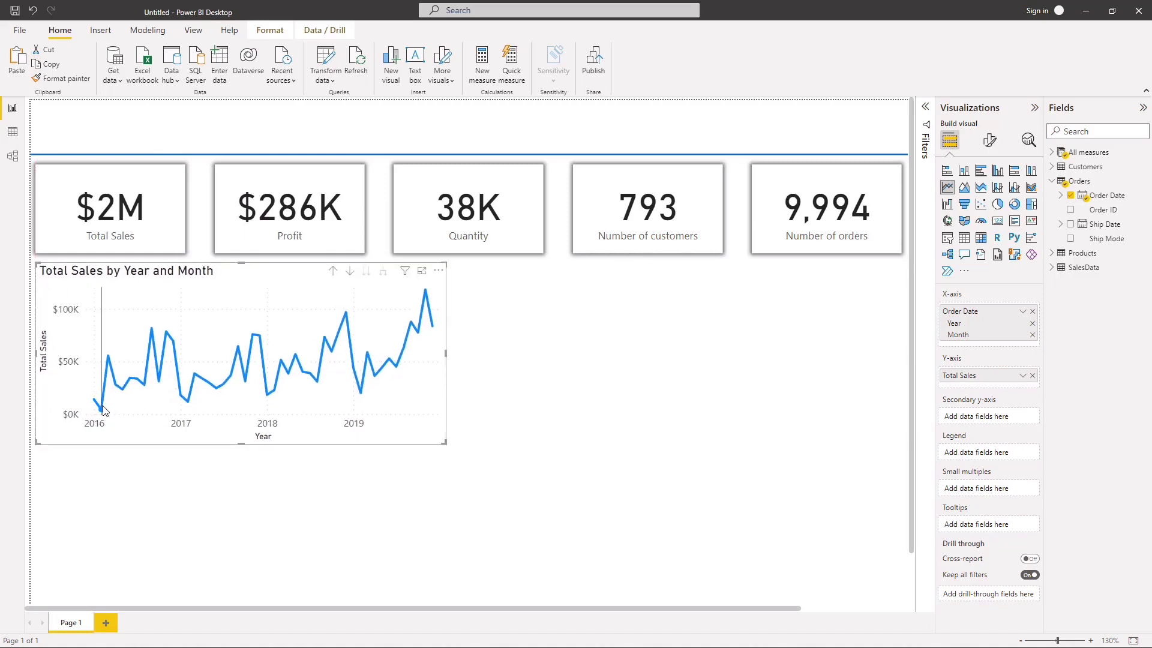
pyautogui.moveTo(103, 411)
pyautogui.moveTo(447, 442); pyautogui.dragTo(507, 480)
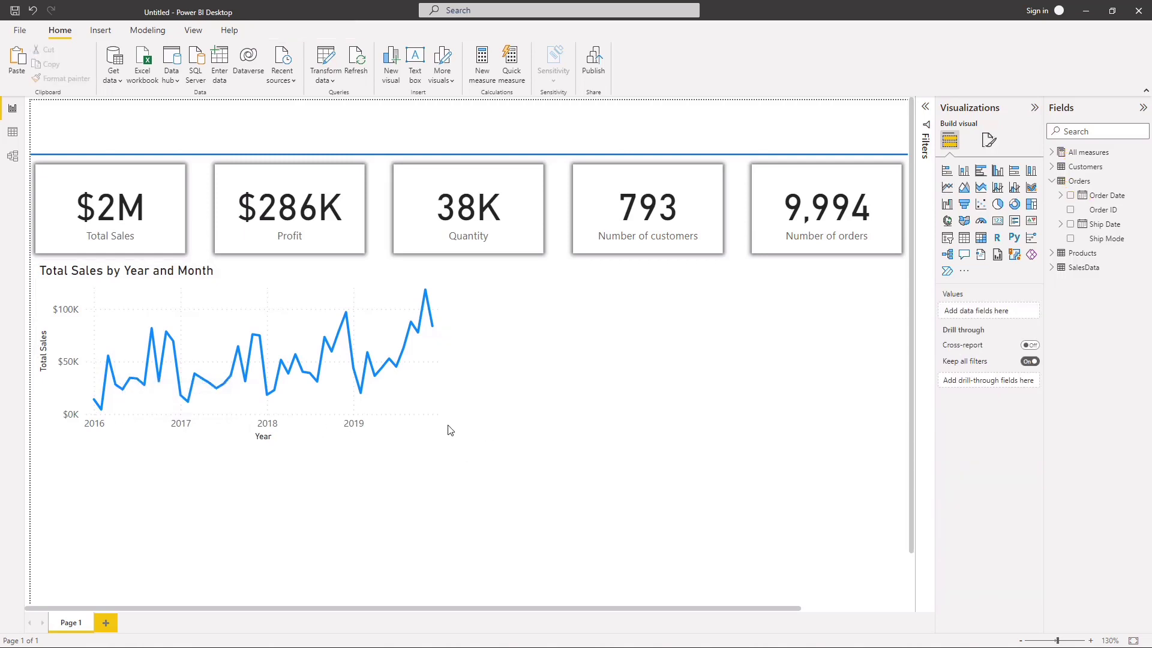
pyautogui.click(436, 440)
pyautogui.moveTo(442, 446); pyautogui.dragTo(536, 494)
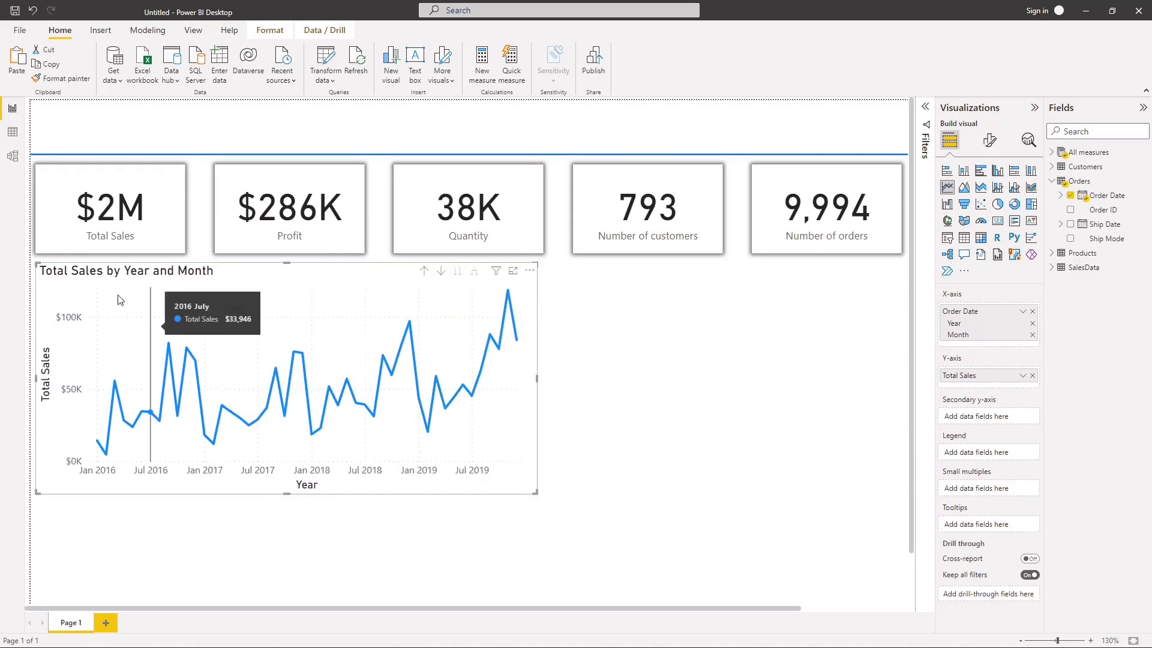
# Step: Examine the November 2016 point of the line chart in focus mode and return to the report
pyautogui.click(512, 271)
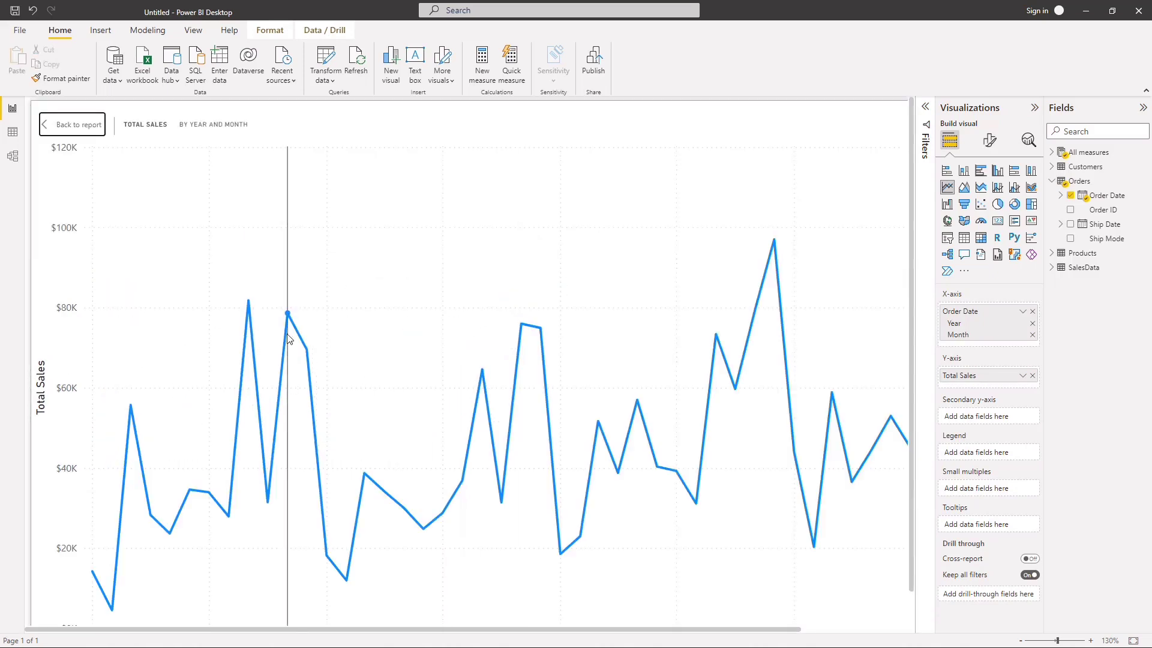
pyautogui.moveTo(294, 312)
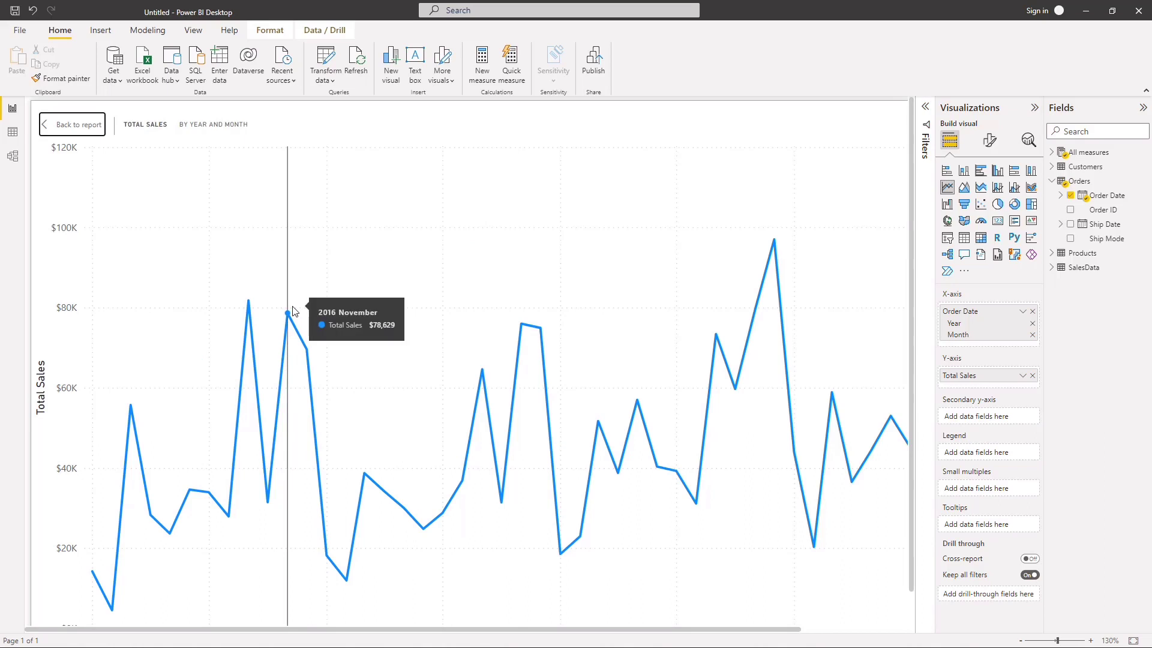
pyautogui.click(72, 124)
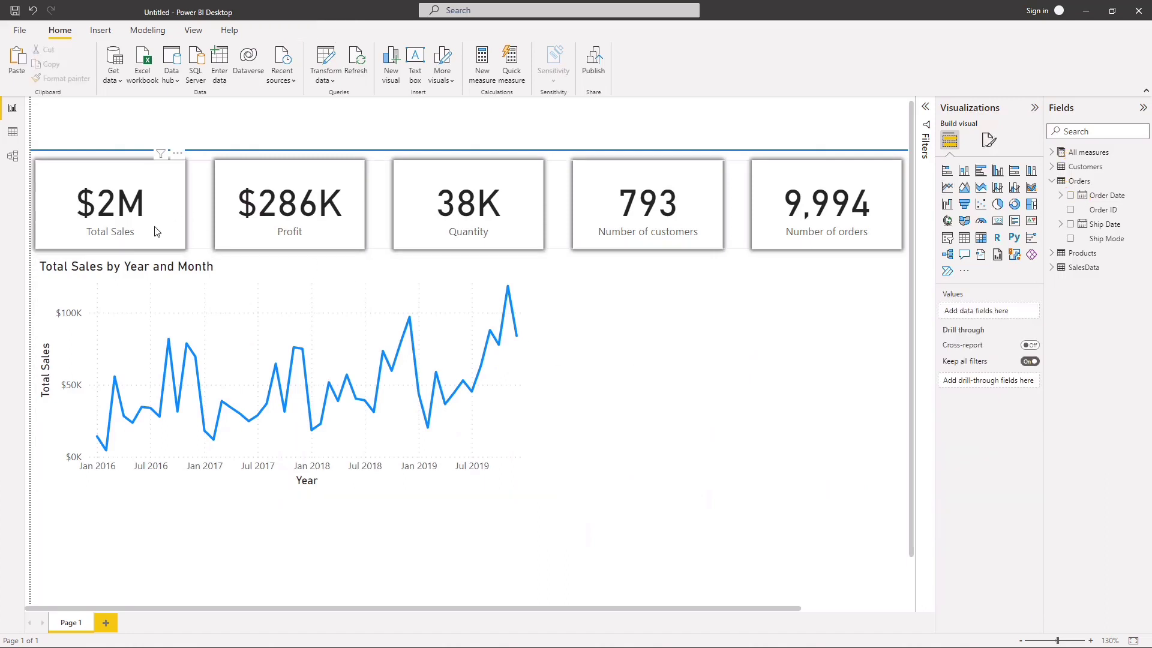
# Step: Shrink the Total Sales card's height to about 94 from its lower edge and show its size properties
pyautogui.click(139, 239)
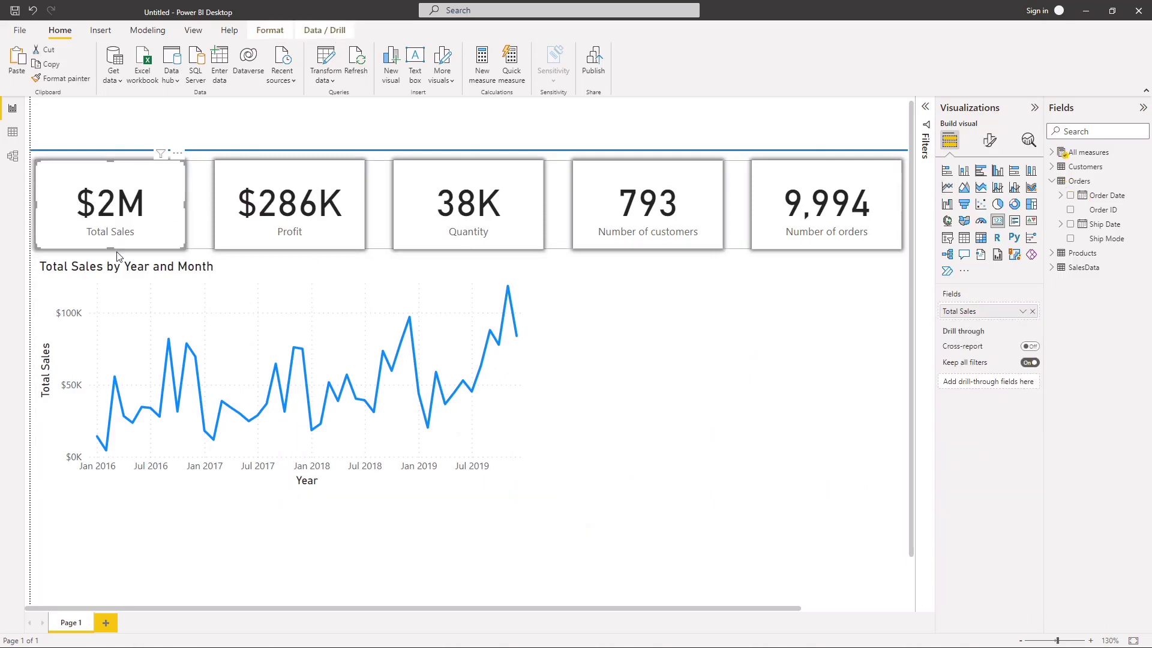
pyautogui.moveTo(108, 243); pyautogui.dragTo(110, 234)
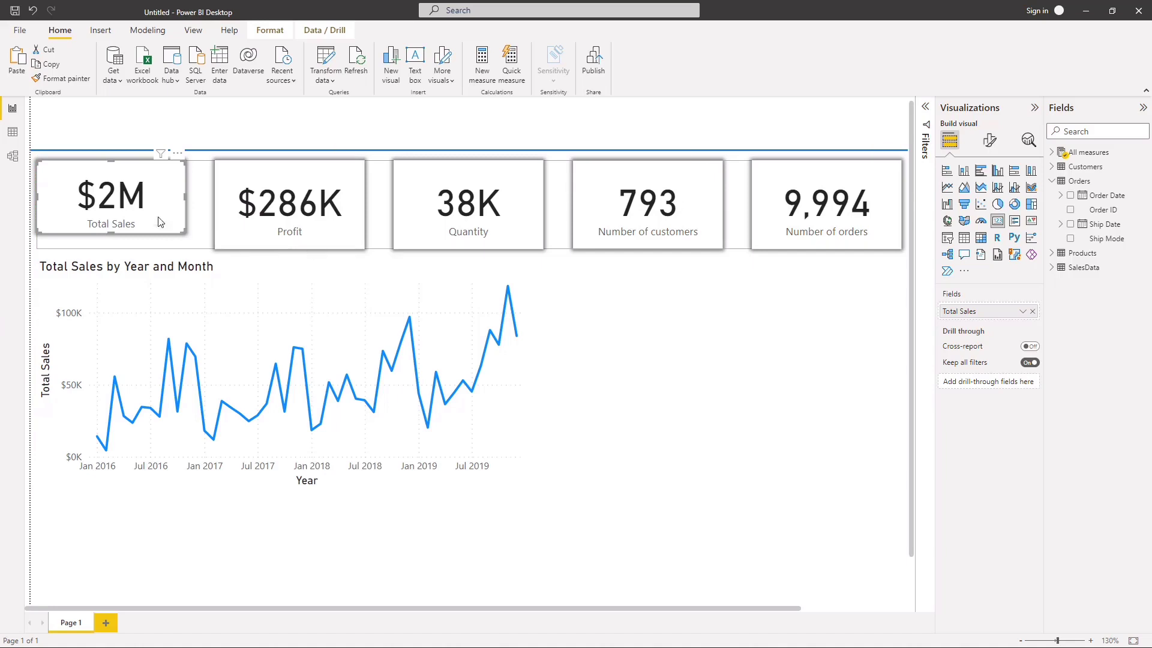
pyautogui.click(990, 141)
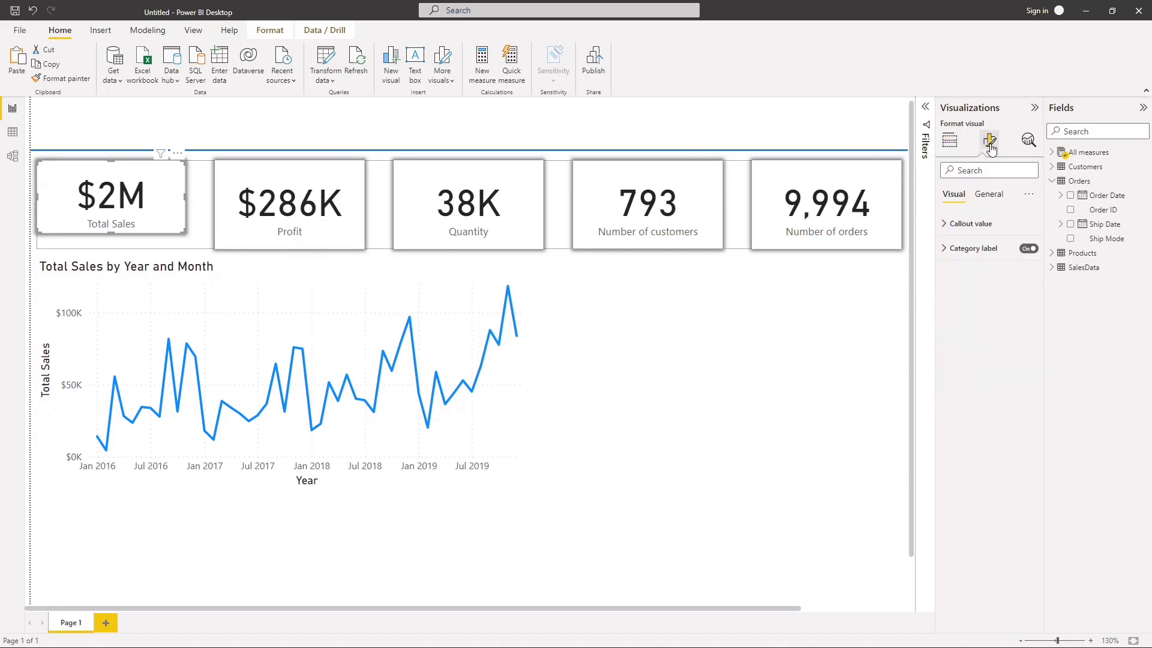
pyautogui.click(989, 194)
pyautogui.click(966, 223)
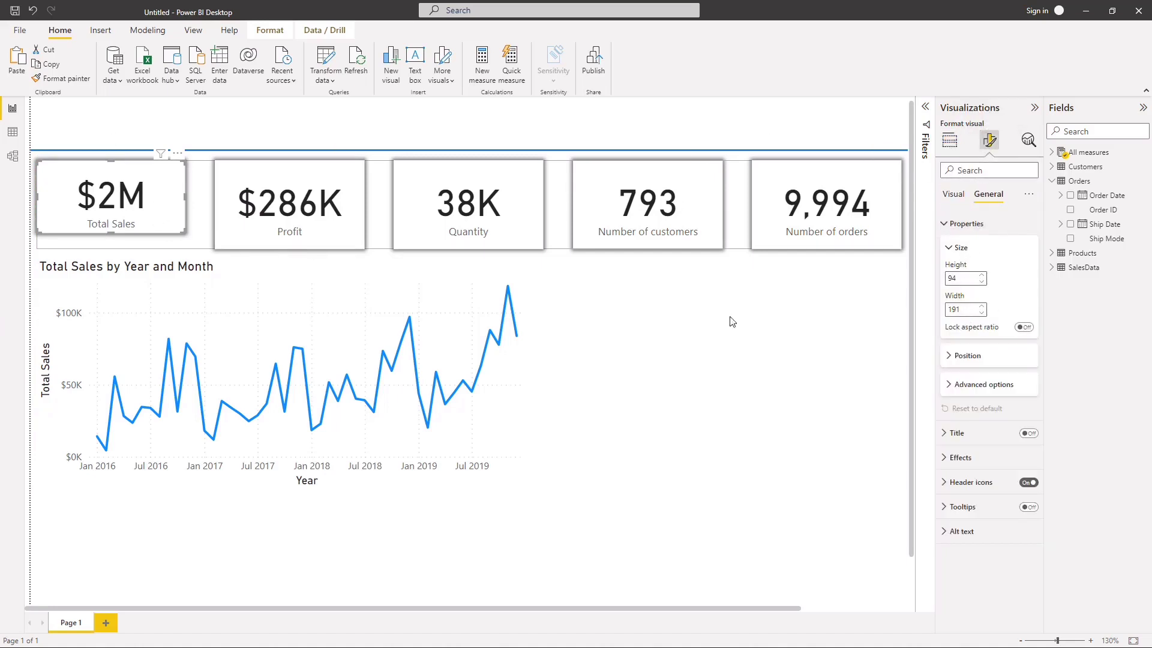
# Step: Set the height of the Profit and Quantity cards to 94
pyautogui.click(344, 244)
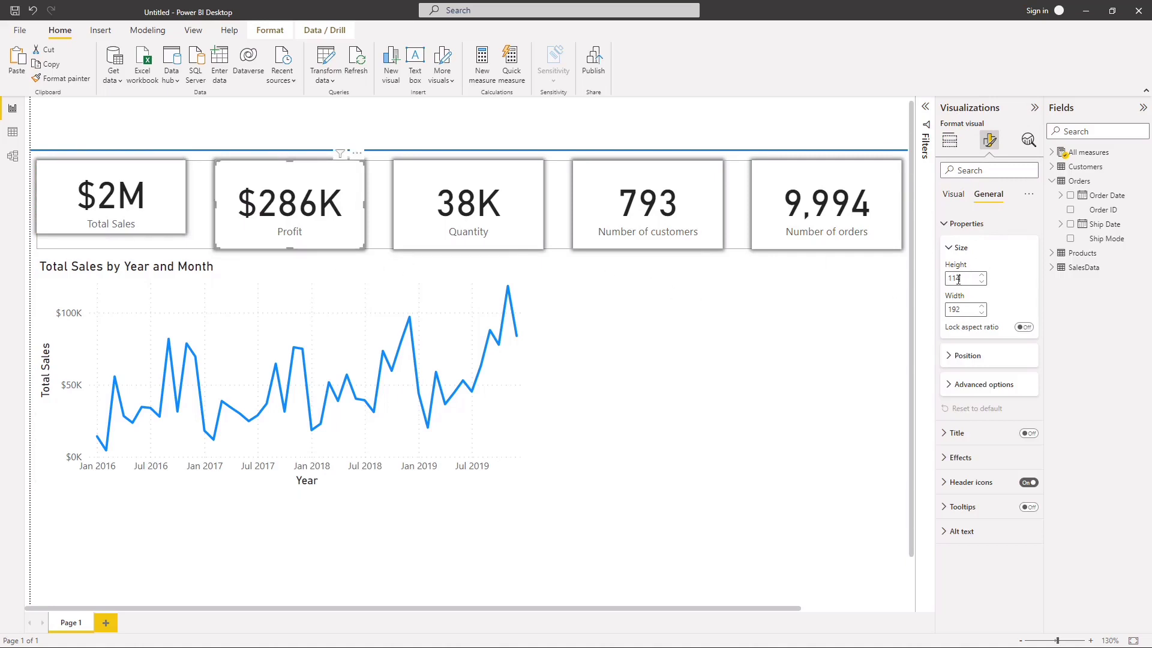
pyautogui.press('BackSpace')
pyautogui.press('BackSpace')
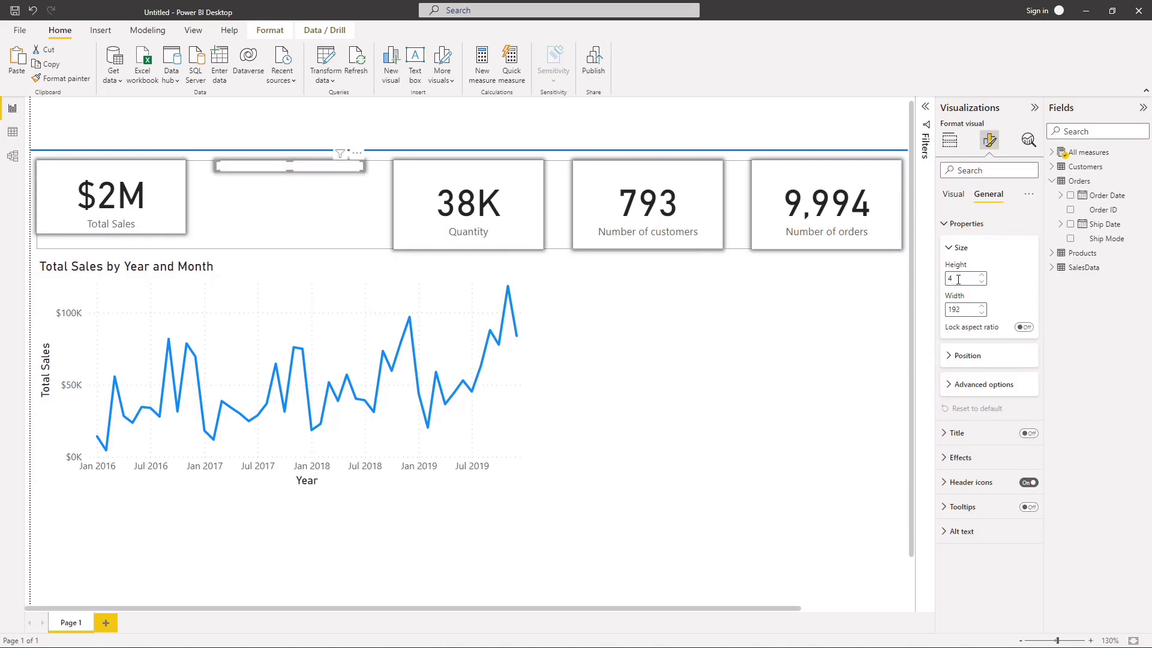
pyautogui.write('9')
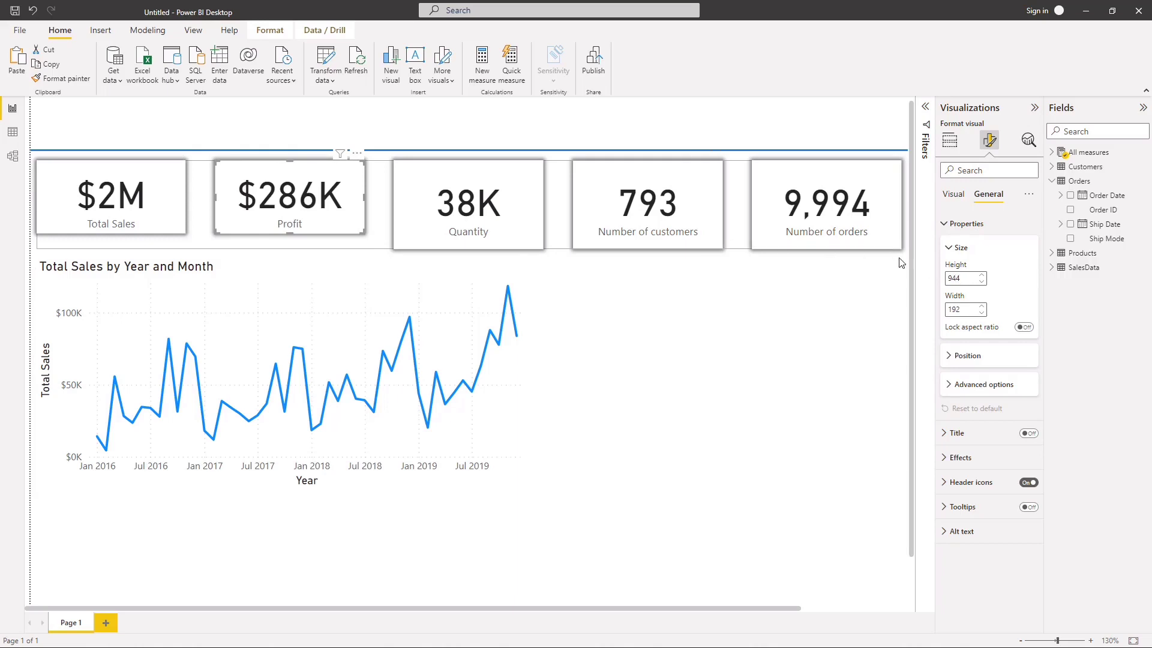
pyautogui.click(425, 235)
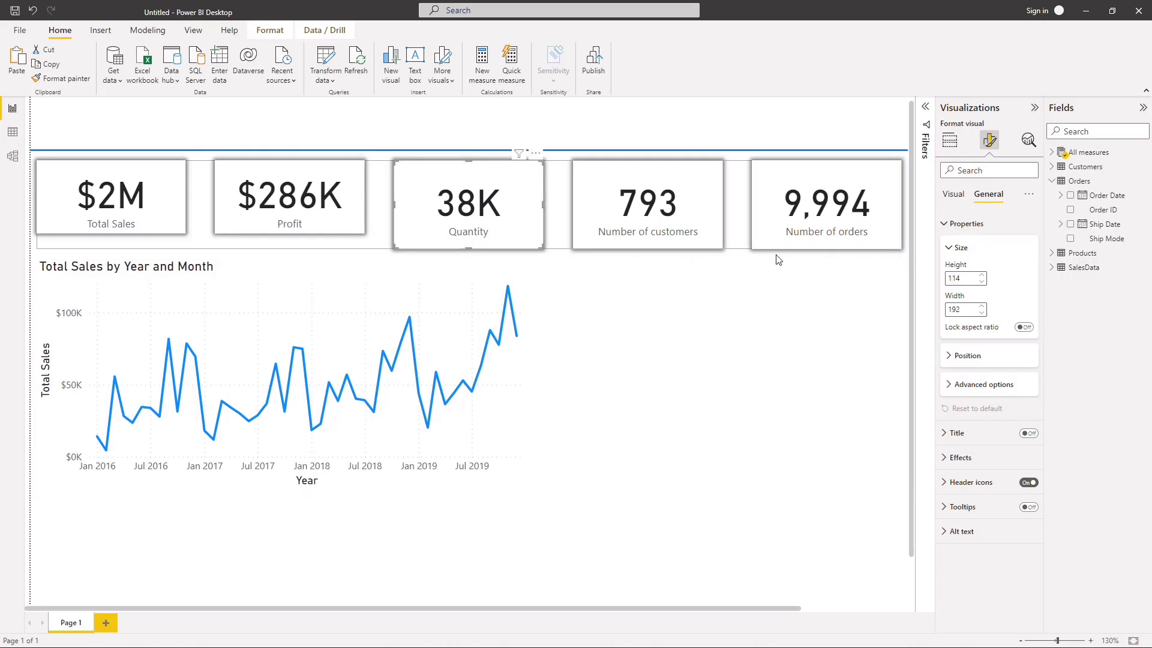
pyautogui.click(970, 278)
pyautogui.write('94')
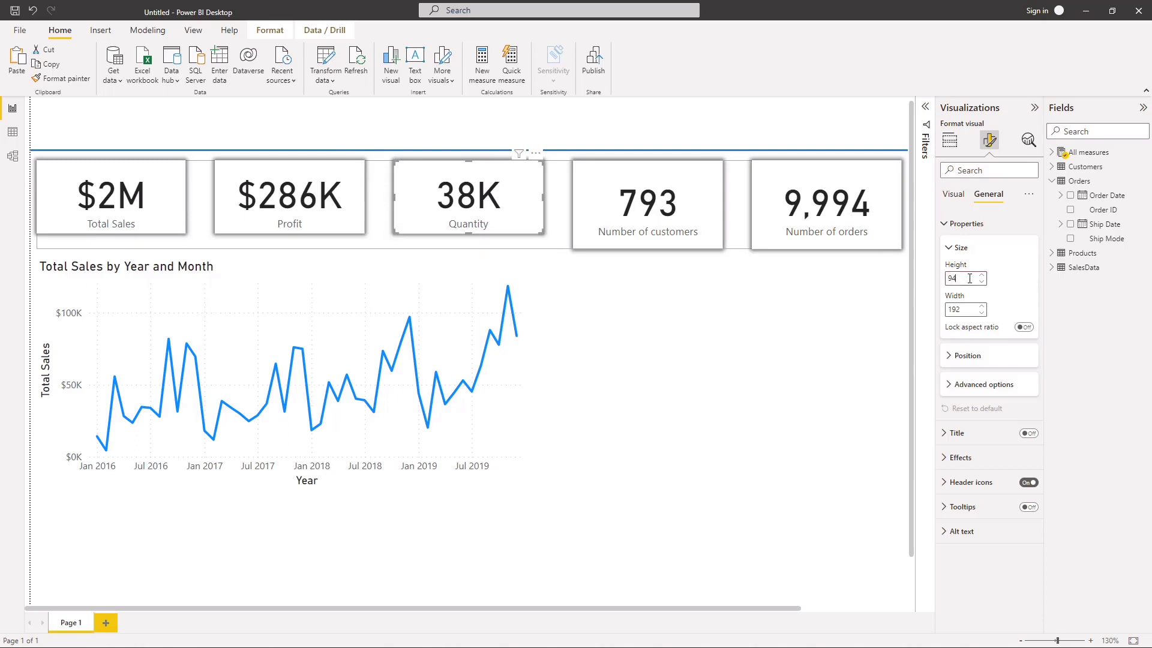
# Step: Set the height of the Number of customers and Number of orders cards to 94
pyautogui.click(694, 214)
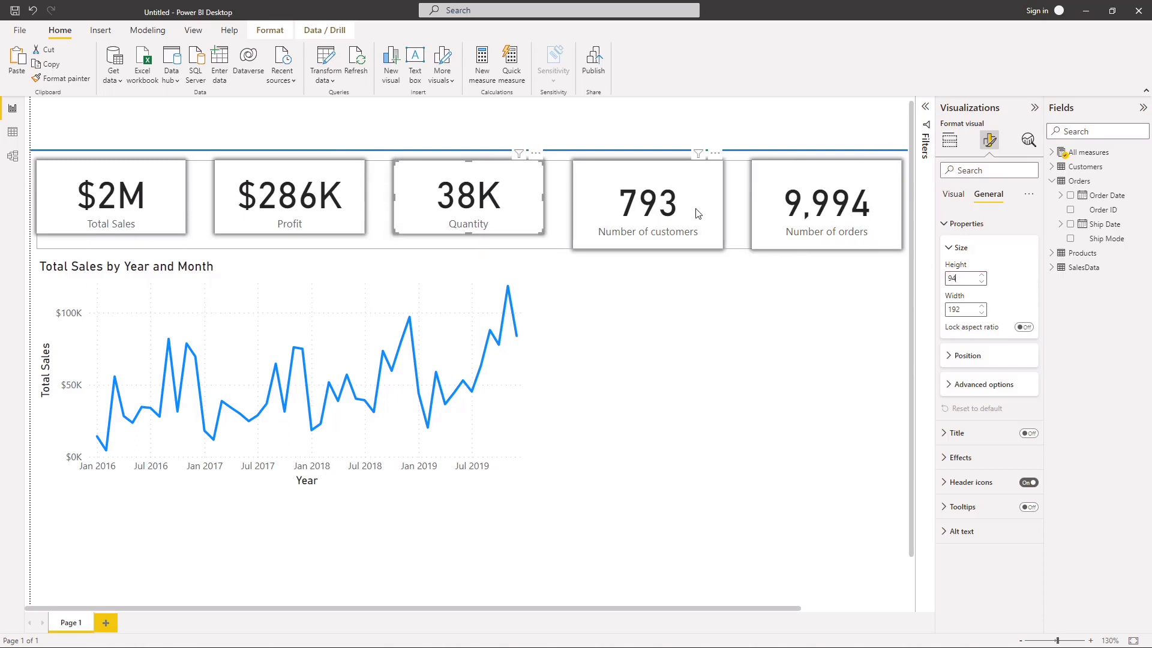
pyautogui.click(962, 277)
pyautogui.write('94')
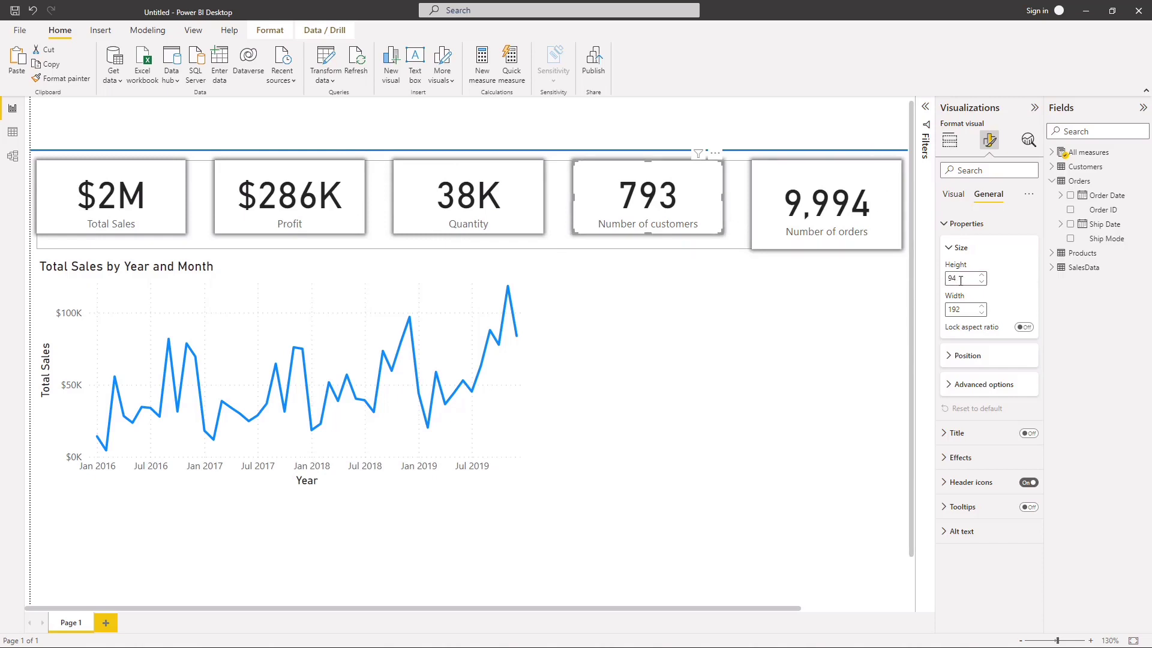
pyautogui.click(865, 220)
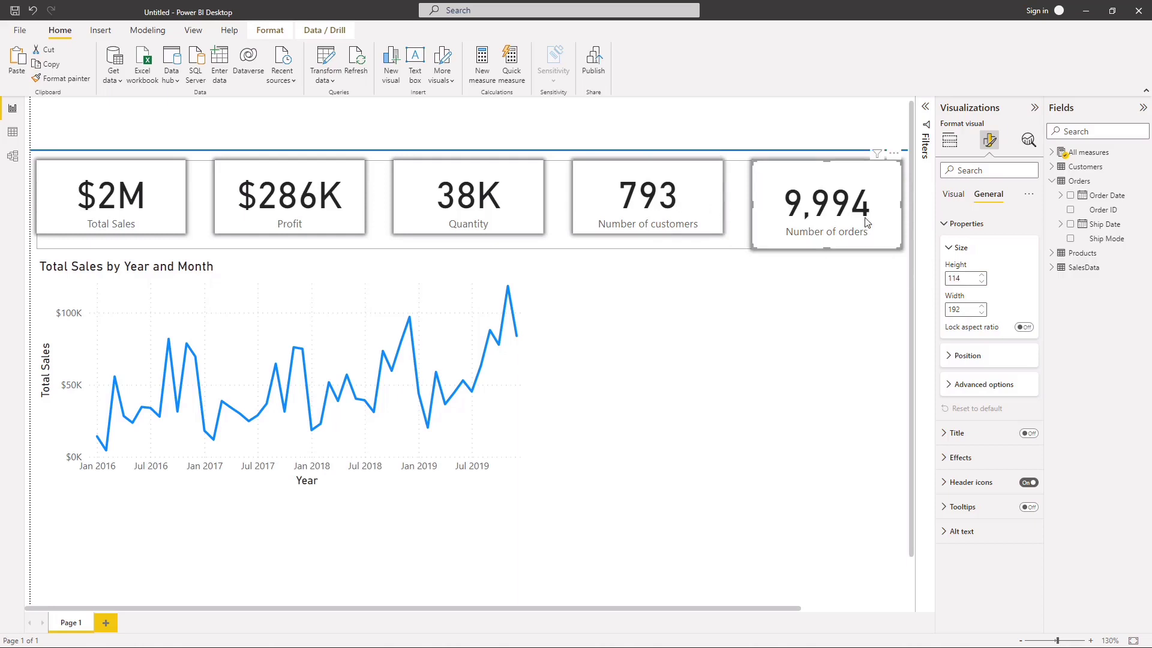
pyautogui.click(967, 280)
pyautogui.write('94')
pyautogui.click(779, 328)
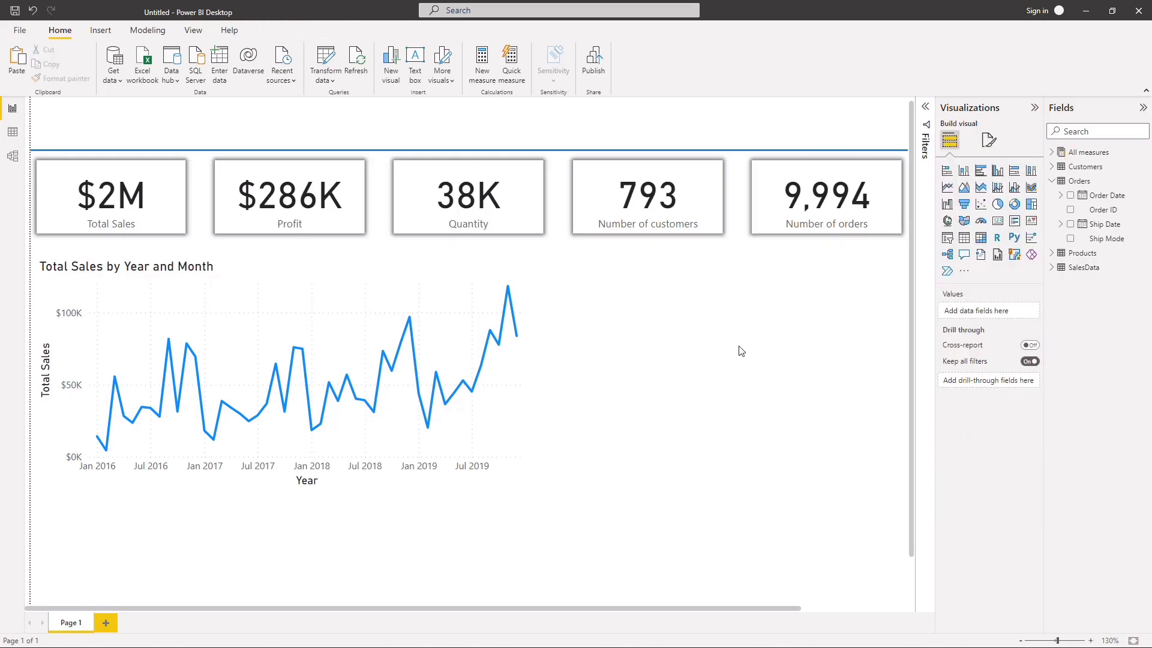
# Step: Move the line chart up close beneath the KPI cards, and reduce its height by about a quarter and its width slightly
pyautogui.click(318, 292)
pyautogui.moveTo(315, 312); pyautogui.dragTo(317, 303)
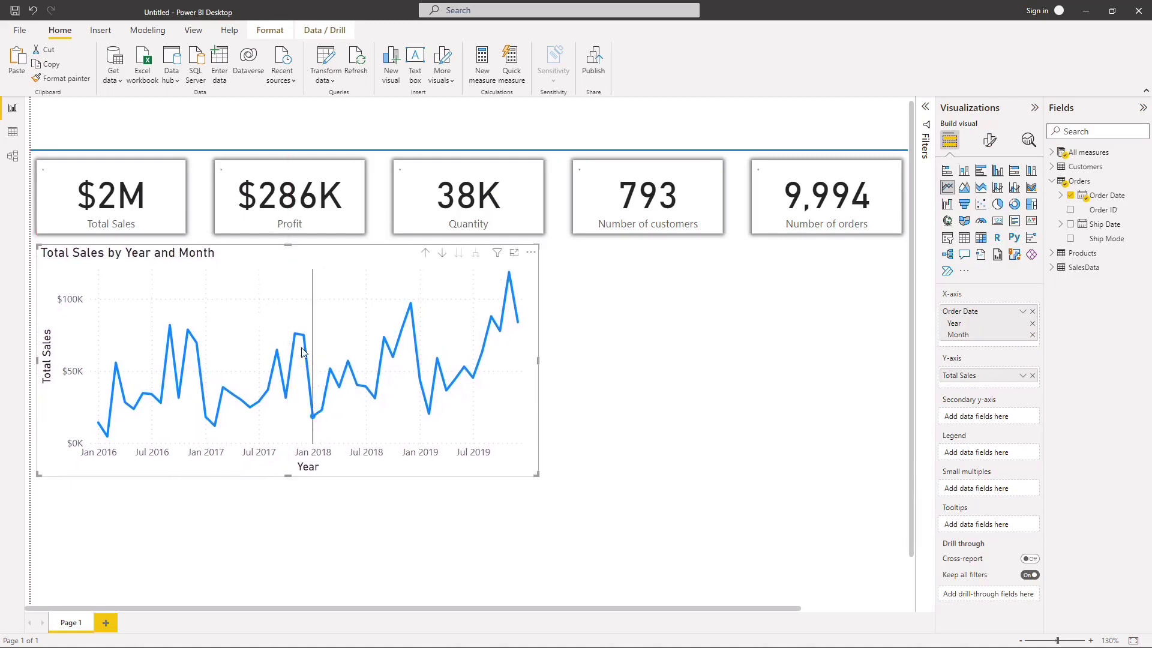
pyautogui.moveTo(286, 475); pyautogui.dragTo(289, 420)
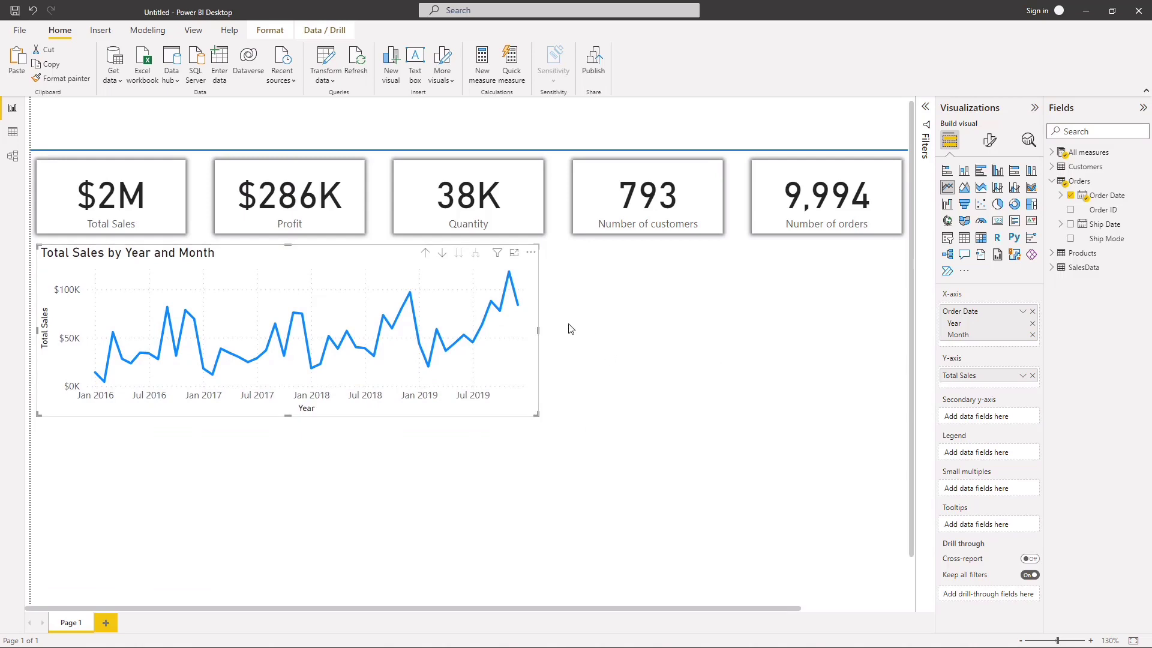
pyautogui.moveTo(538, 332); pyautogui.dragTo(514, 338)
pyautogui.click(549, 349)
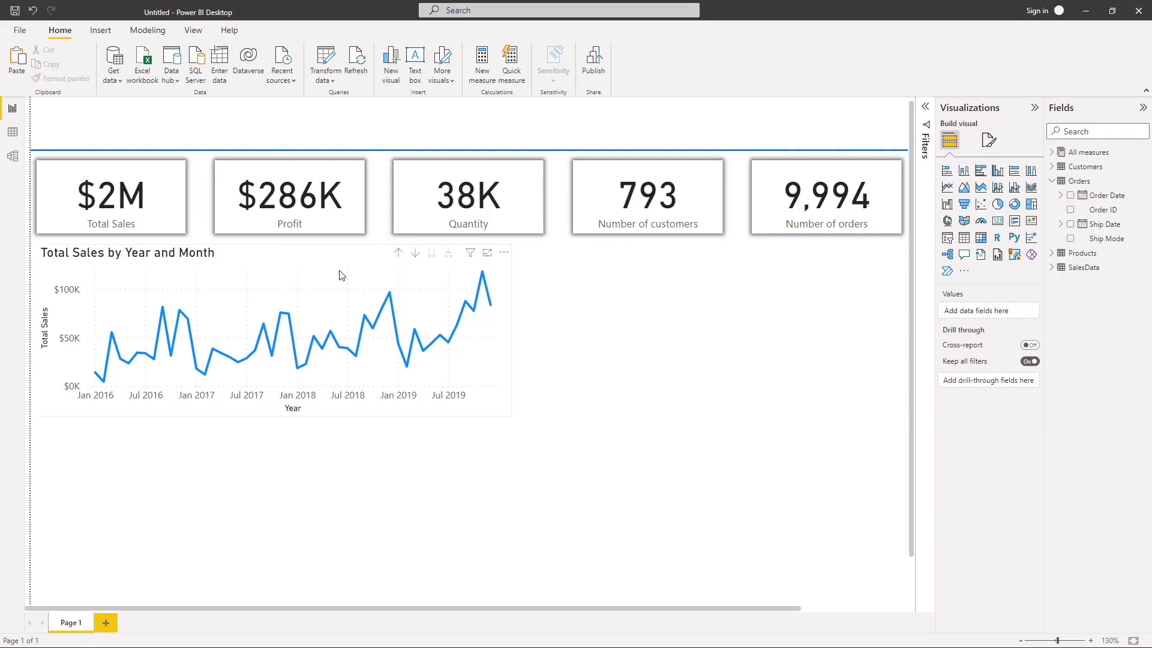
# Step: Turn on the visual border for the line chart
pyautogui.click(294, 279)
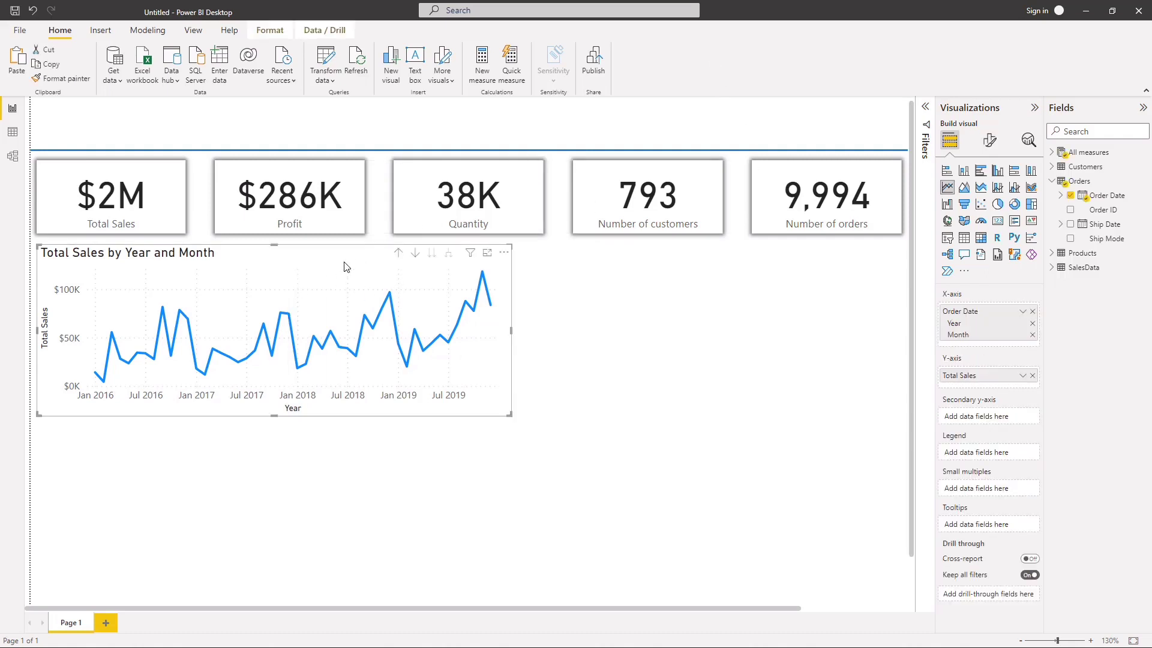
pyautogui.click(990, 140)
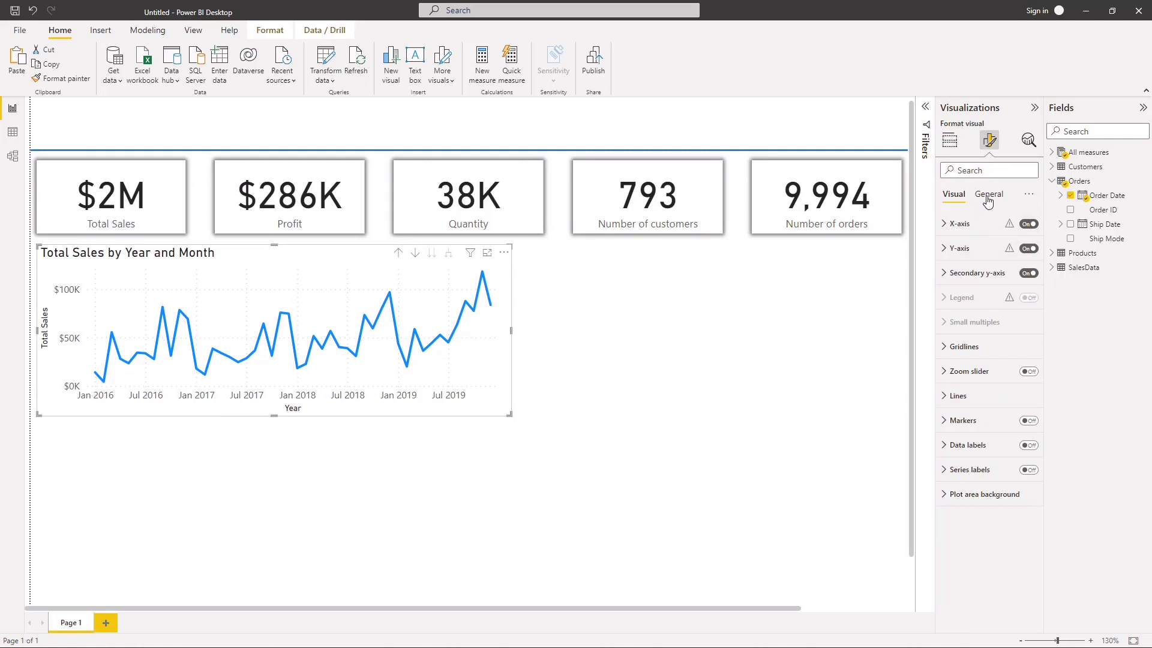
pyautogui.click(989, 198)
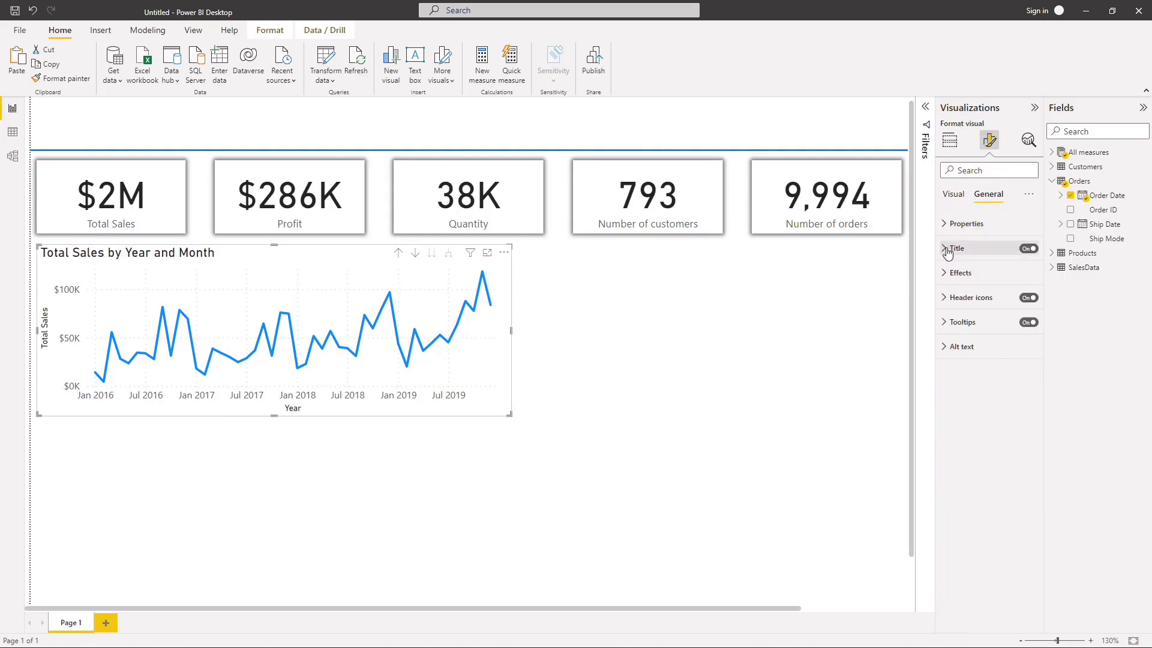
pyautogui.click(946, 280)
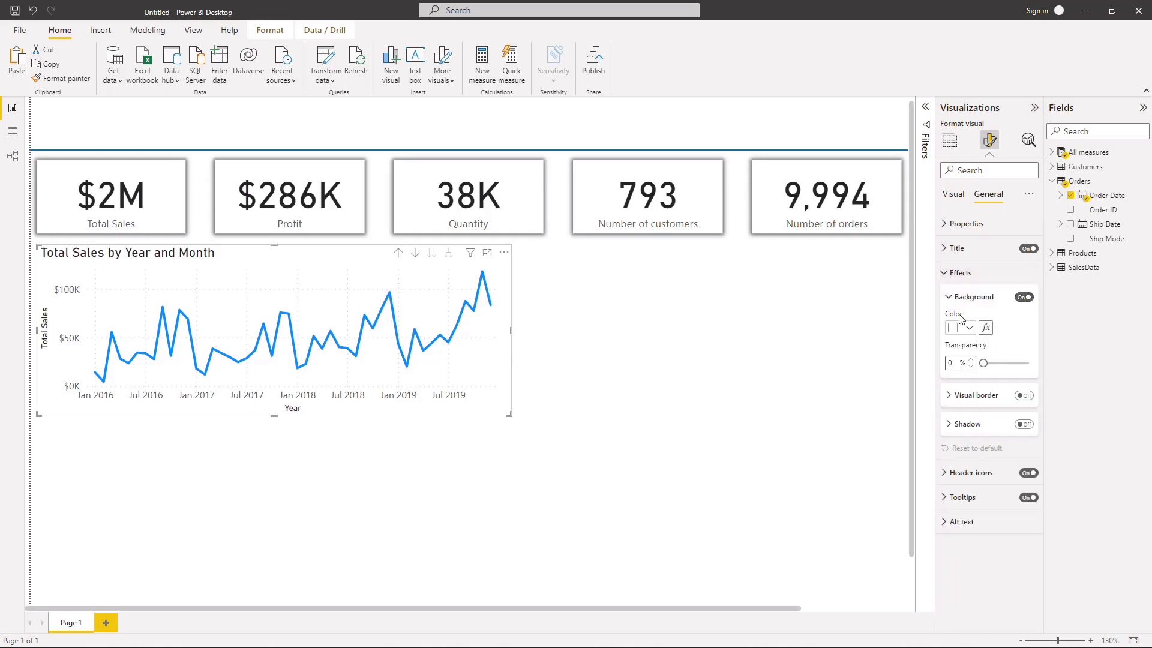
pyautogui.click(1024, 395)
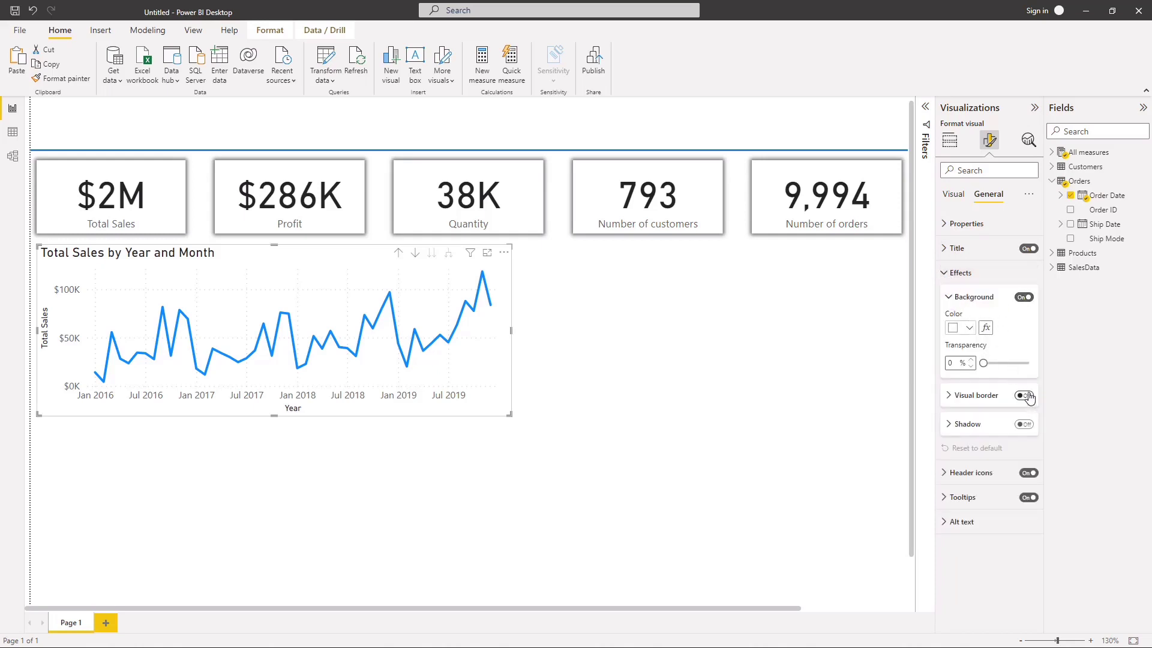
pyautogui.click(946, 279)
# Step: Make the line chart's X-axis values black and bold
pyautogui.click(953, 195)
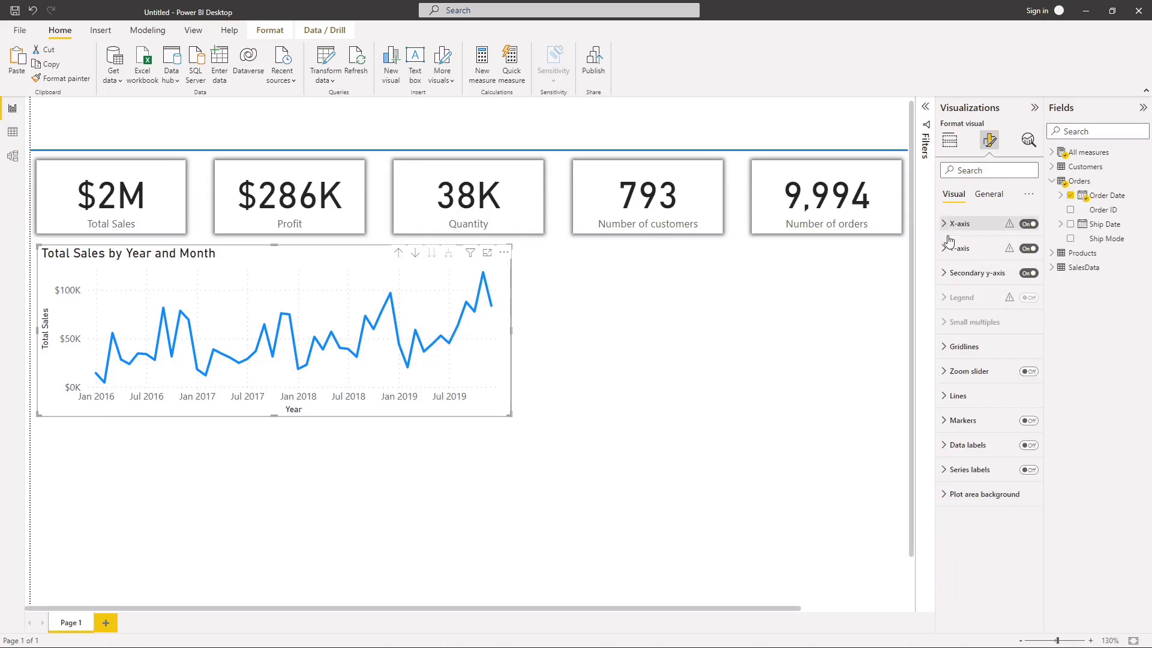
pyautogui.click(959, 223)
pyautogui.click(963, 417)
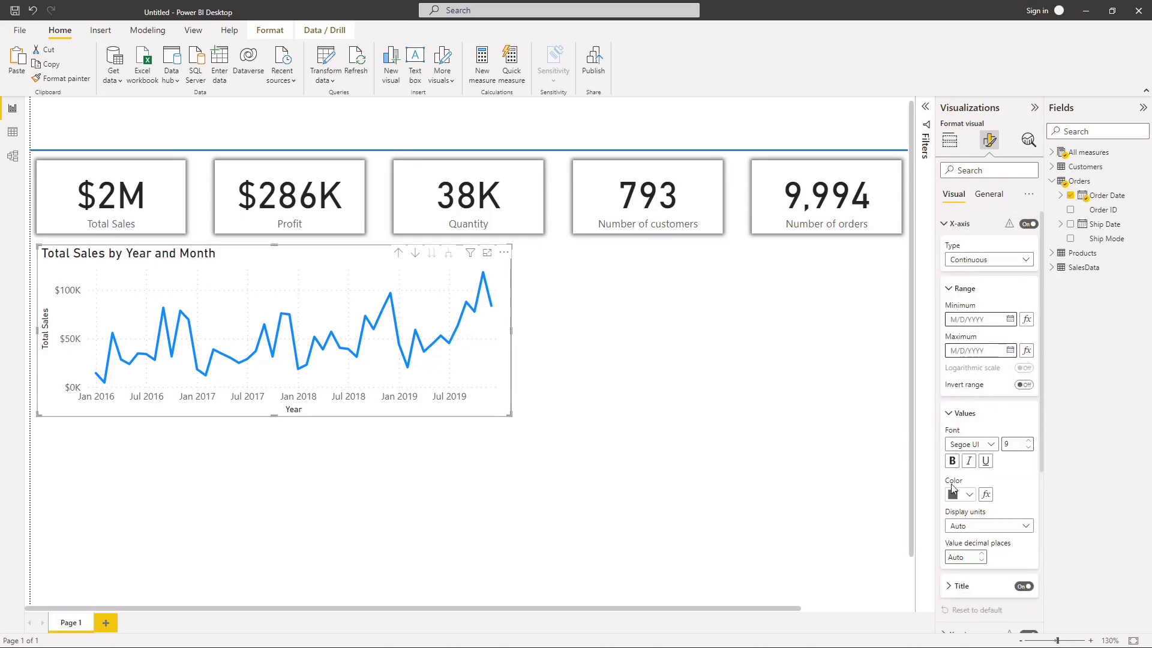
pyautogui.click(951, 496)
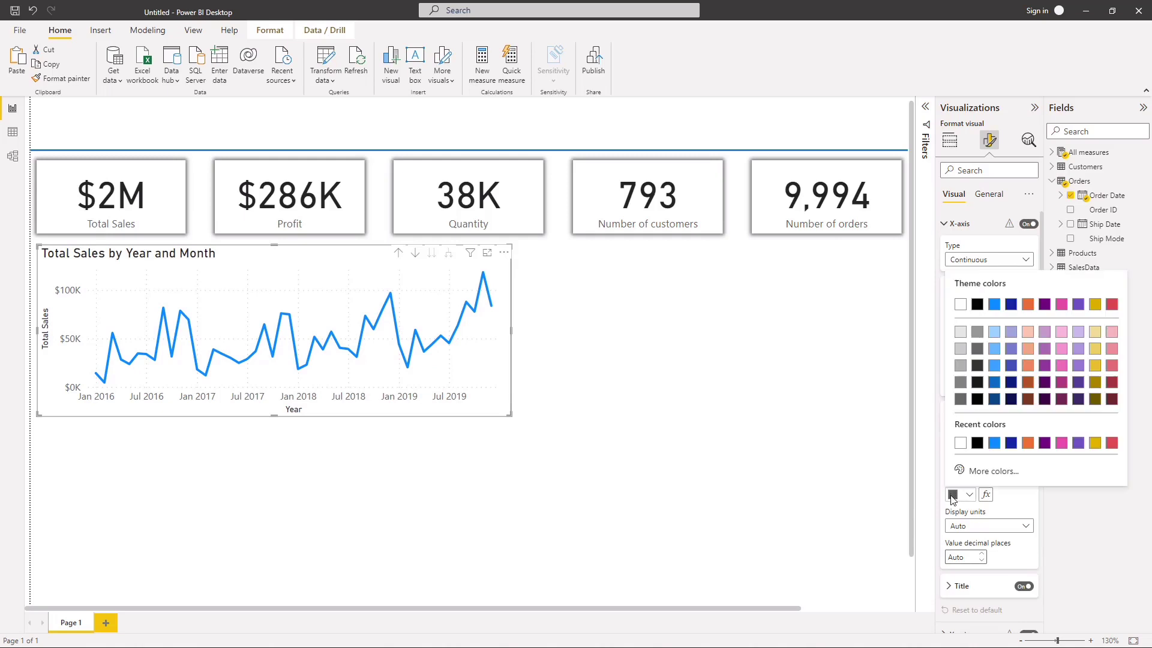
pyautogui.click(977, 305)
pyautogui.click(952, 462)
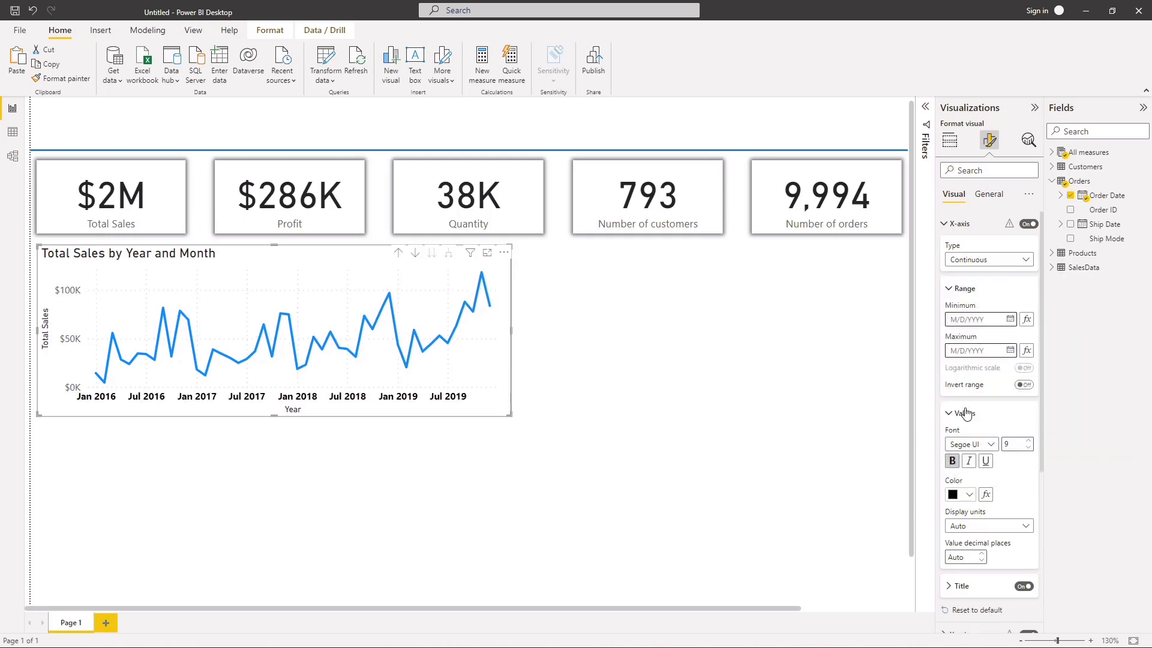
pyautogui.click(950, 417)
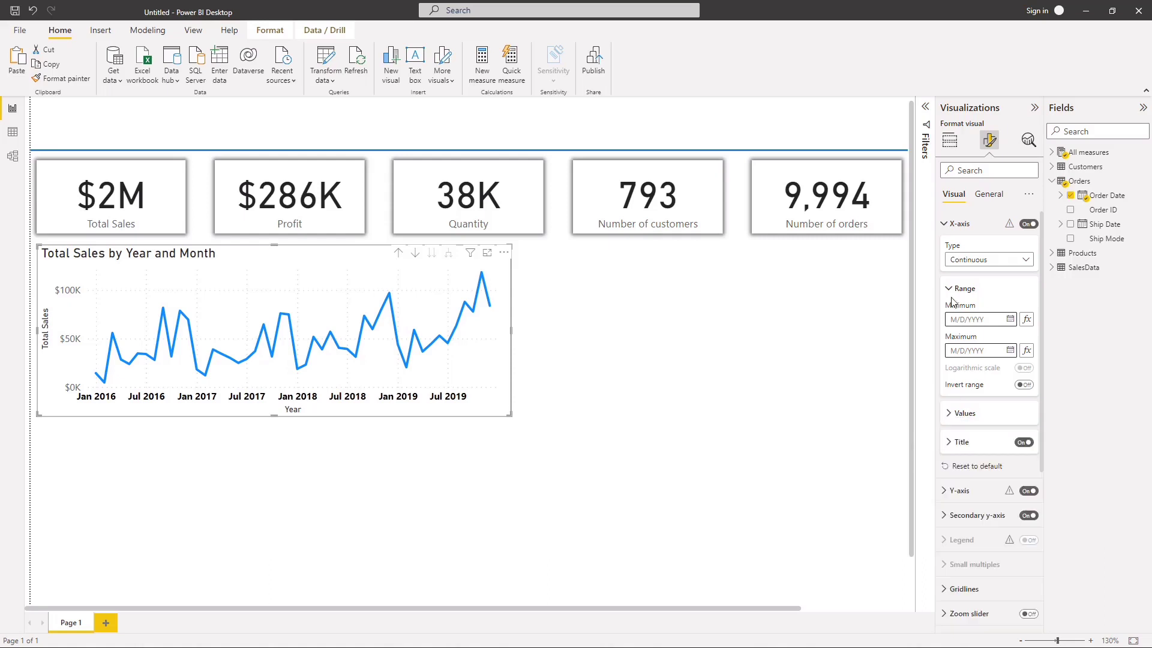
pyautogui.click(947, 227)
# Step: Make the line chart's Y-axis values black and bold
pyautogui.click(947, 251)
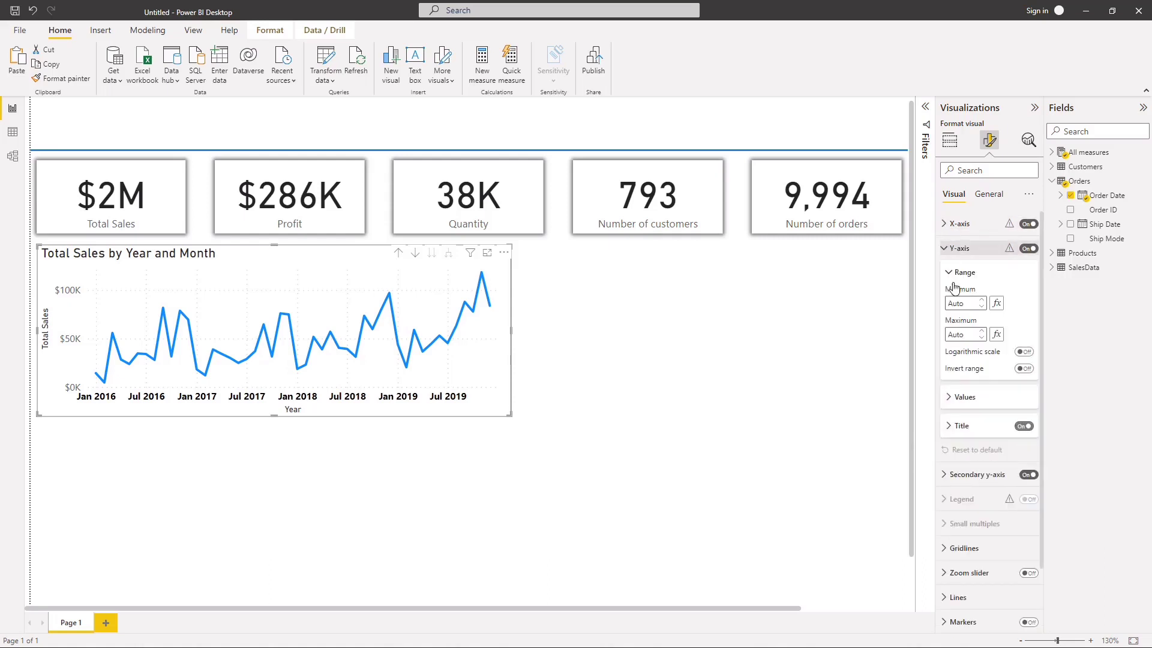
pyautogui.click(947, 405)
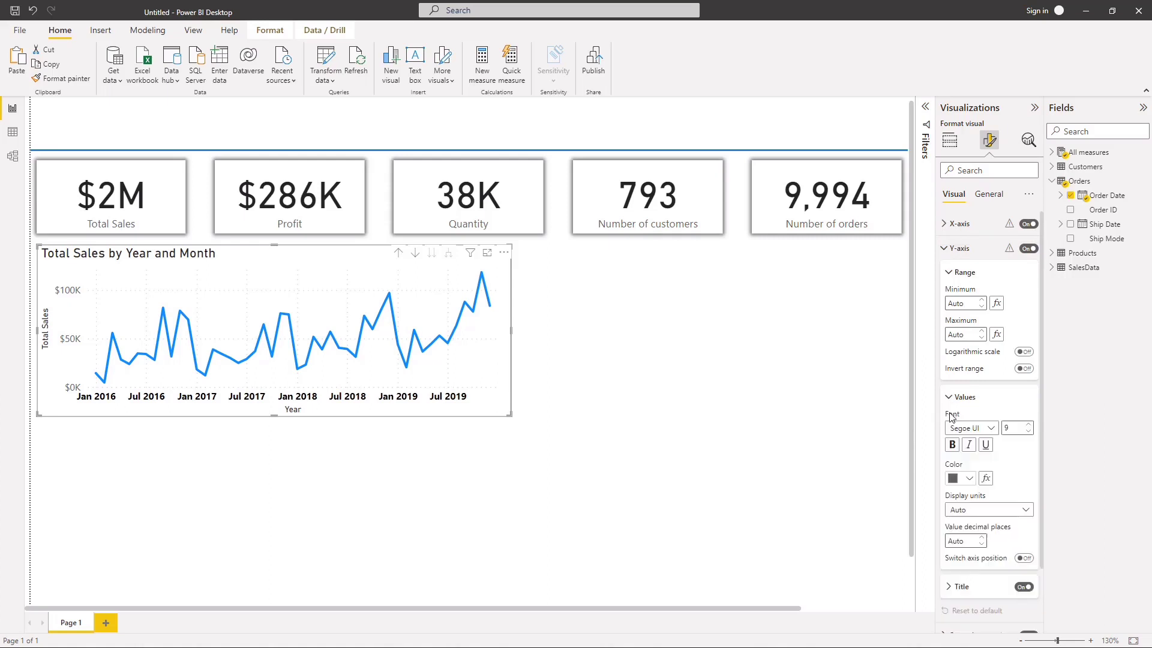
pyautogui.click(968, 479)
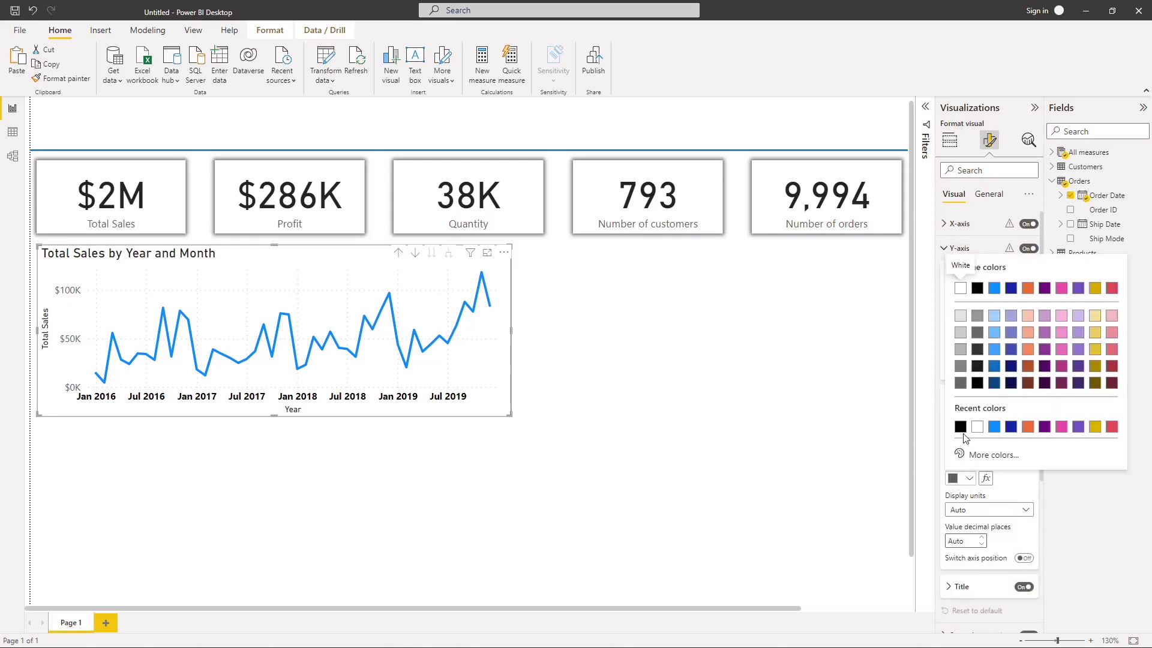
pyautogui.click(976, 382)
pyautogui.click(953, 446)
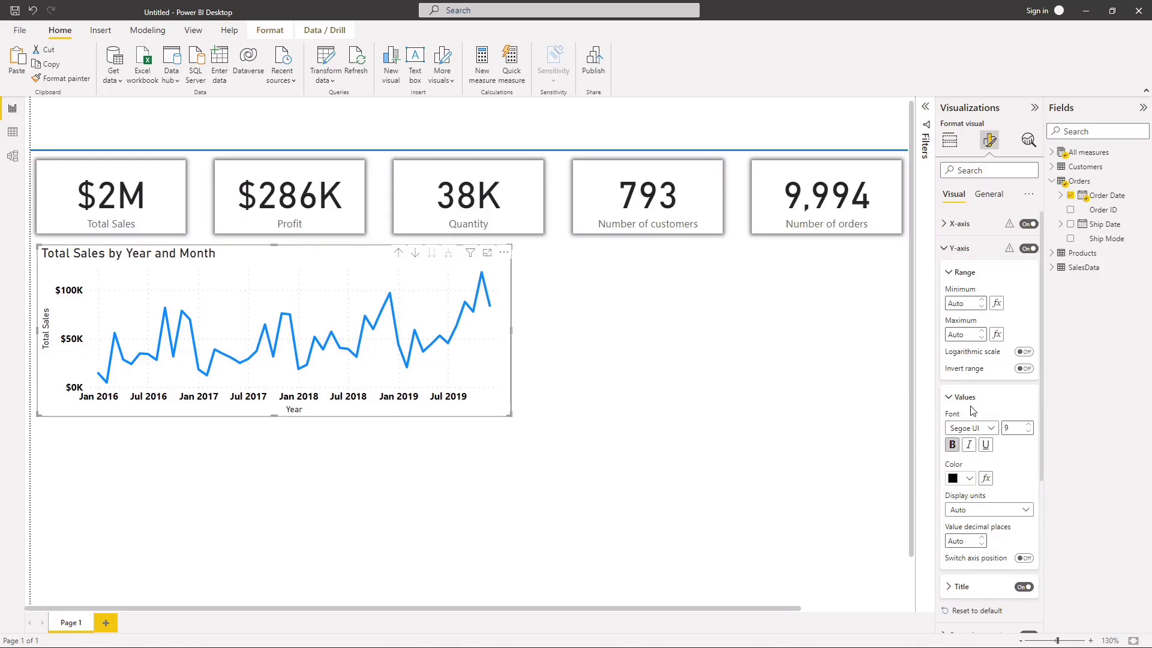
pyautogui.click(948, 398)
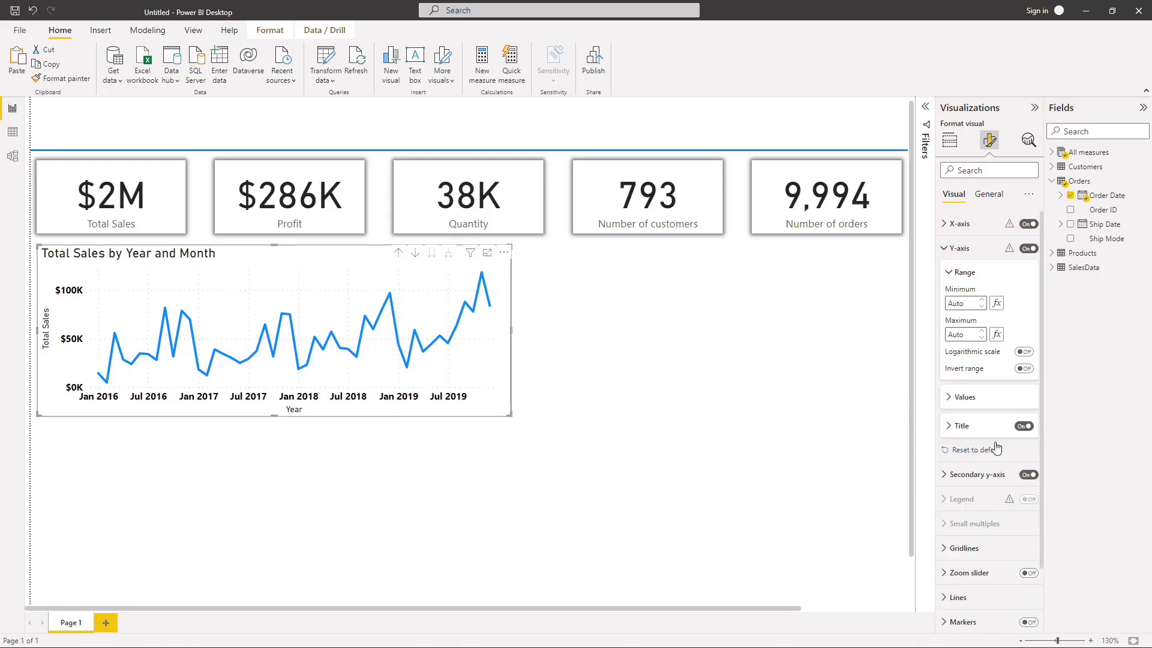
# Step: Turn off the titles of both the Y-axis and the X-axis on the line chart
pyautogui.click(1021, 427)
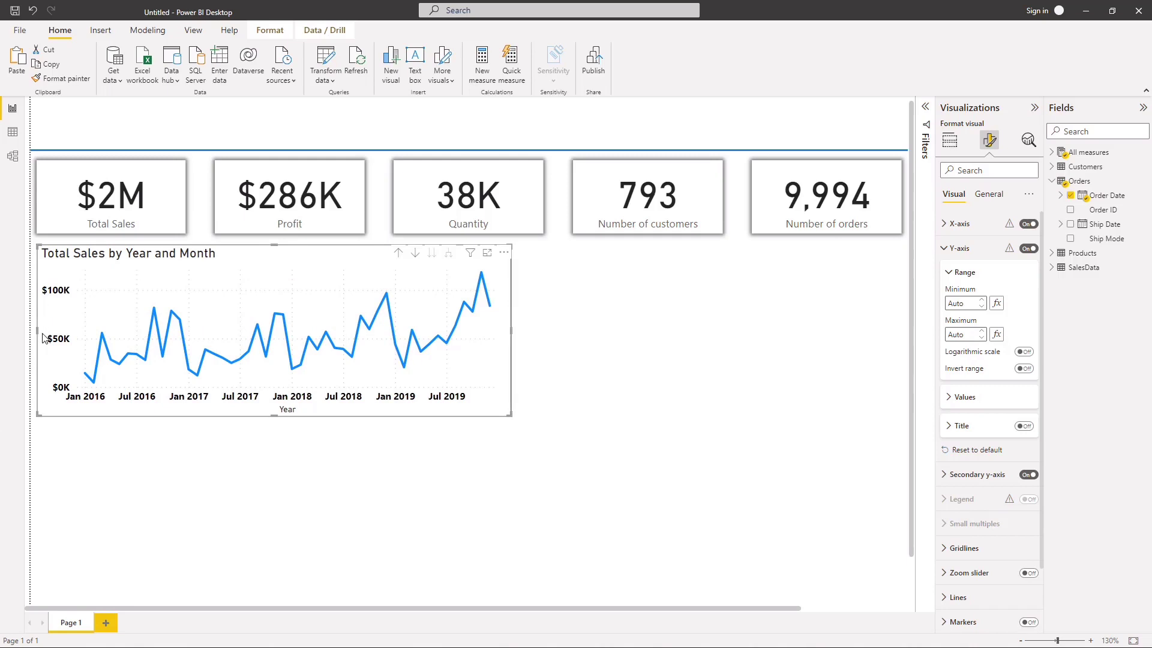
pyautogui.click(951, 274)
pyautogui.click(959, 248)
pyautogui.click(960, 223)
pyautogui.click(966, 289)
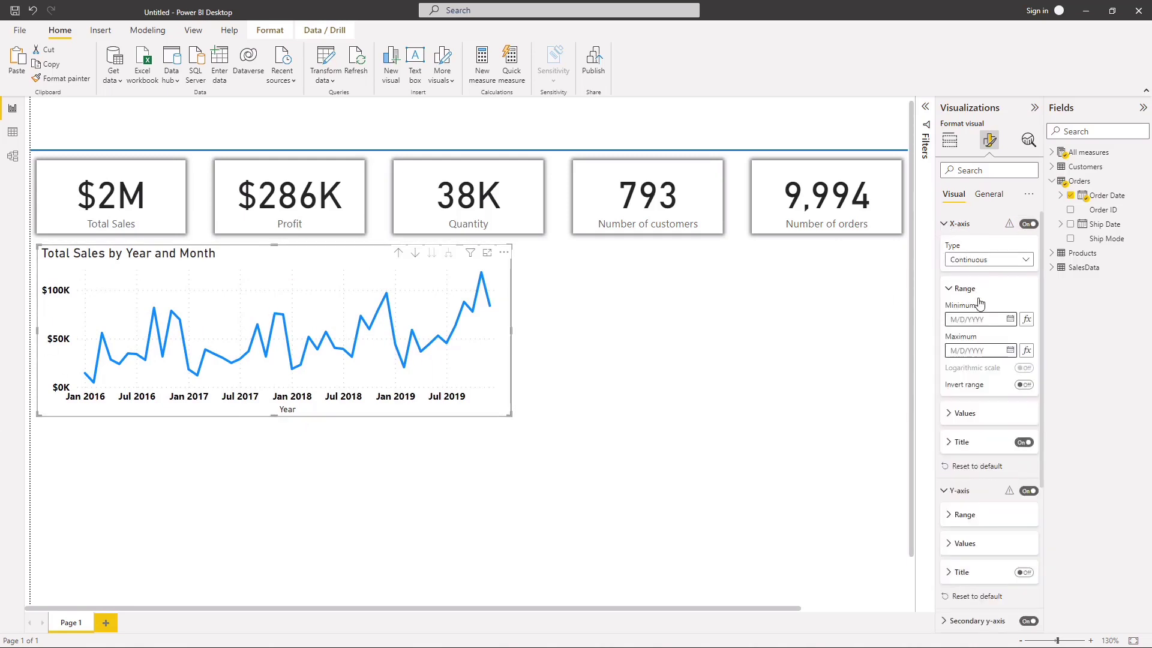
pyautogui.click(1024, 442)
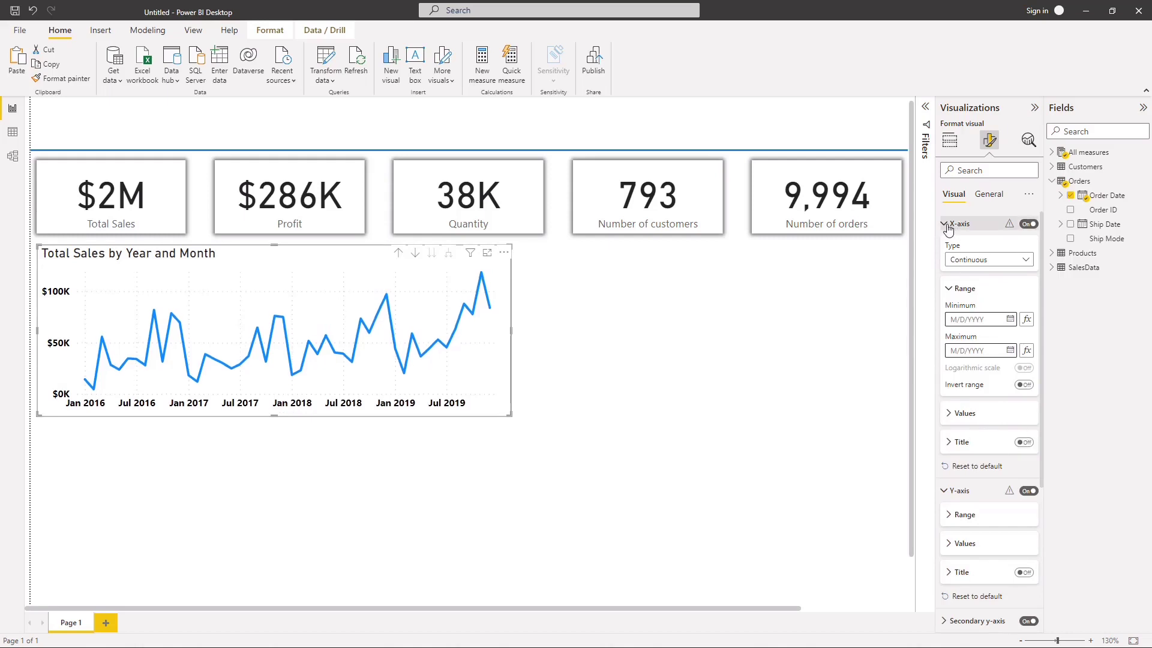
pyautogui.click(948, 227)
pyautogui.click(771, 329)
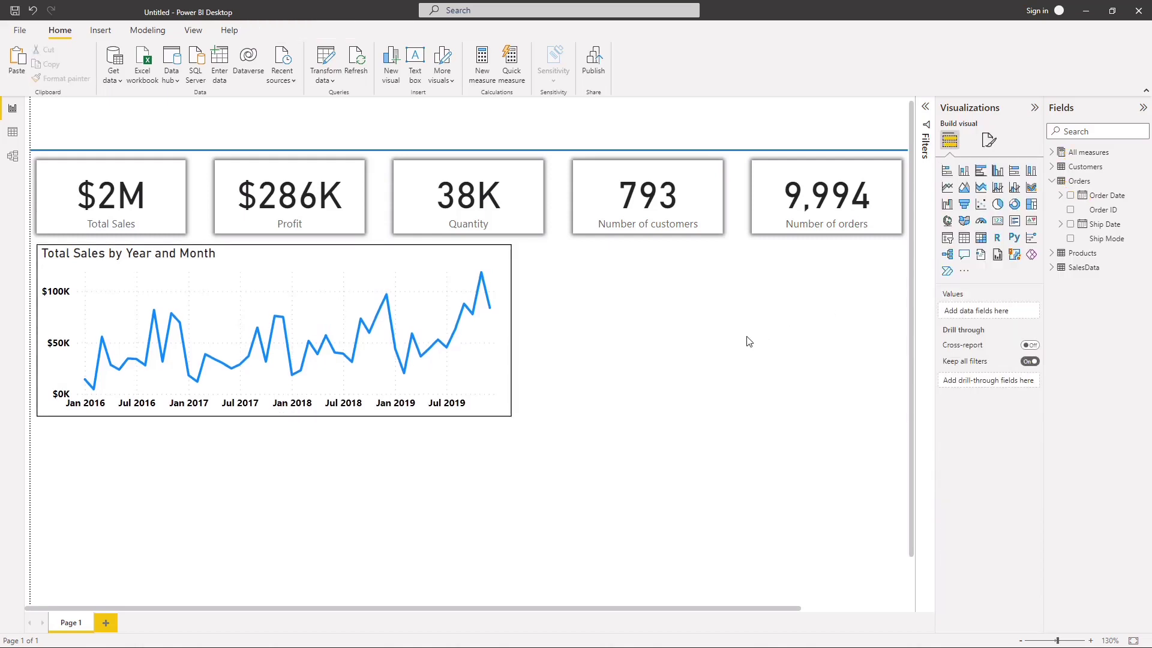
# Step: Duplicate the Total Sales by Year and Month line chart on the same page
pyautogui.click(503, 408)
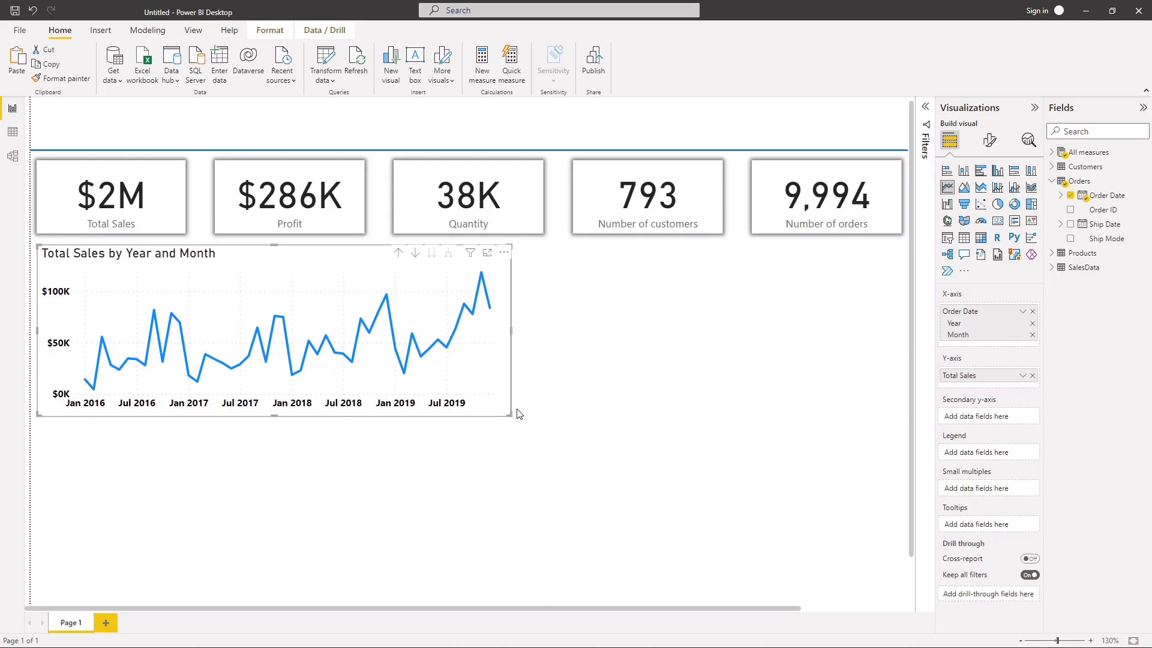
pyautogui.hotkey('ctrl', 'c')
pyautogui.hotkey('ctrl', 'v')
pyautogui.moveTo(602, 484); pyautogui.dragTo(621, 539)
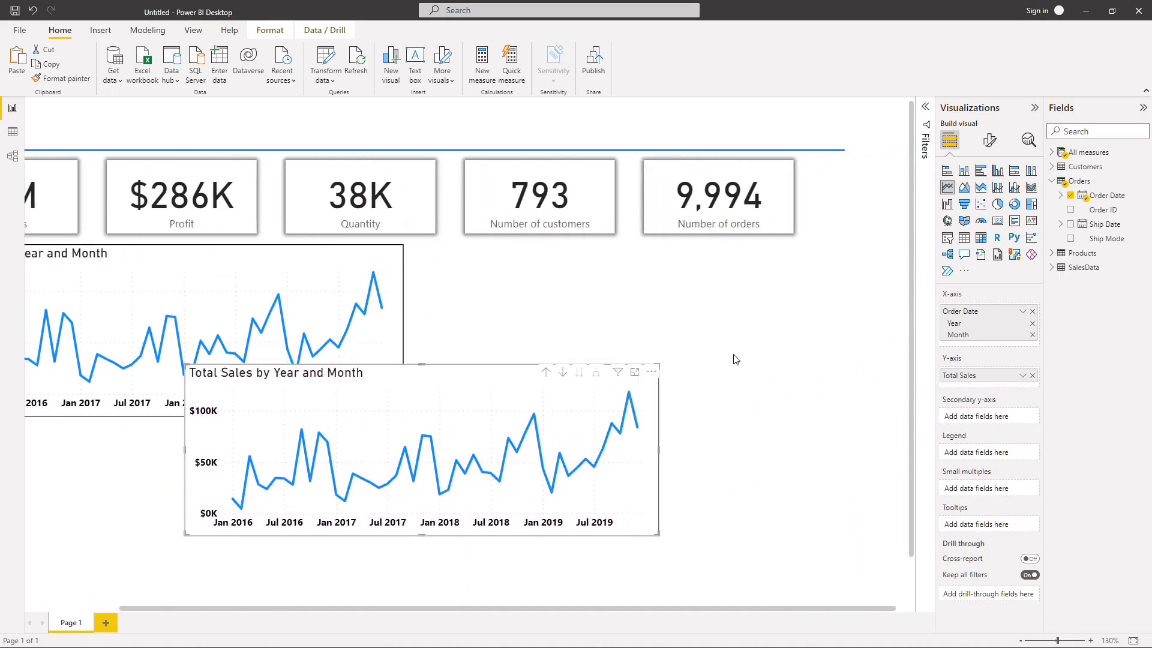
pyautogui.moveTo(637, 610); pyautogui.dragTo(445, 604)
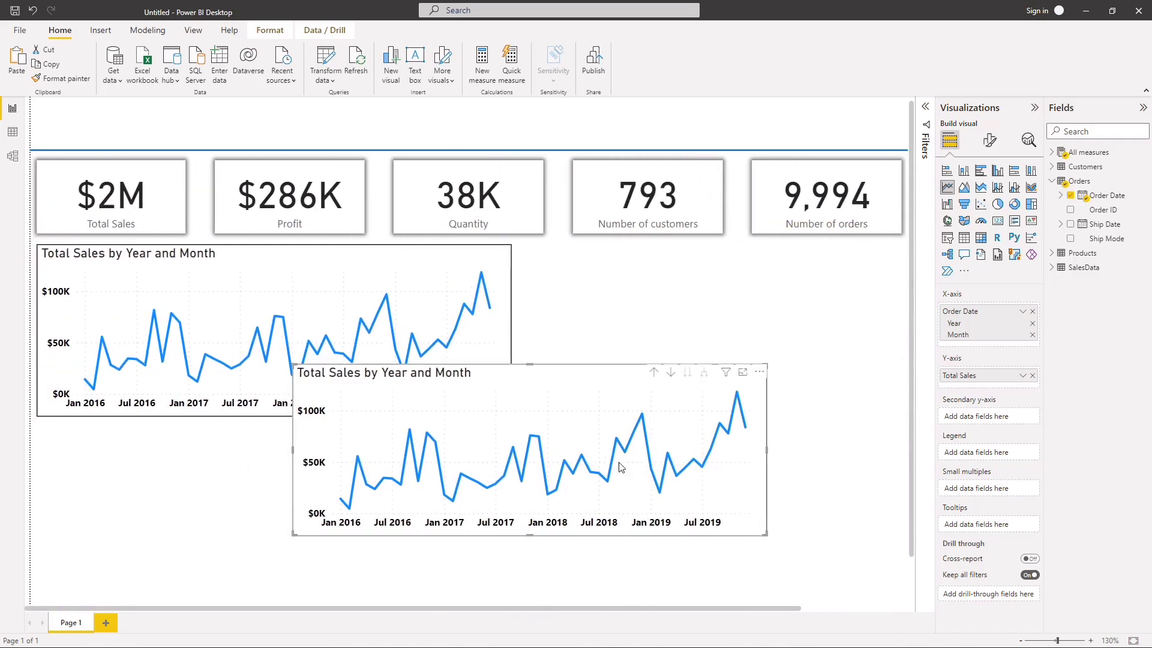
# Step: Narrow the original line chart from its right edge by about an eighth, so it takes up roughly half the page width
pyautogui.click(534, 303)
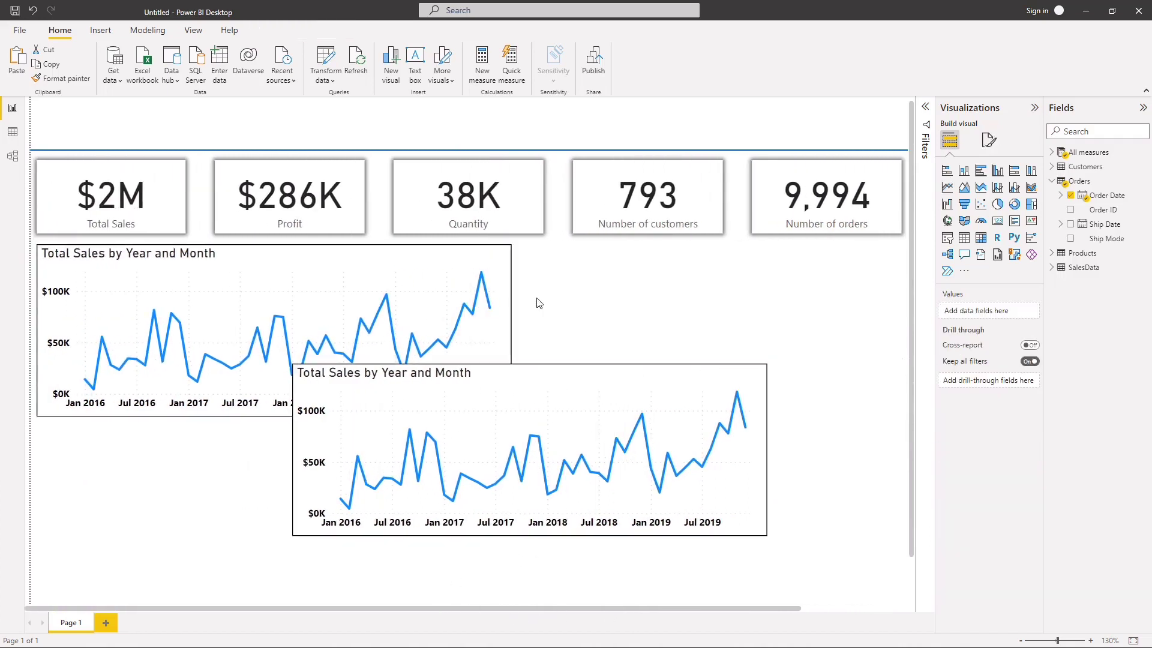
pyautogui.click(510, 317)
pyautogui.moveTo(509, 323); pyautogui.dragTo(457, 332)
pyautogui.click(571, 355)
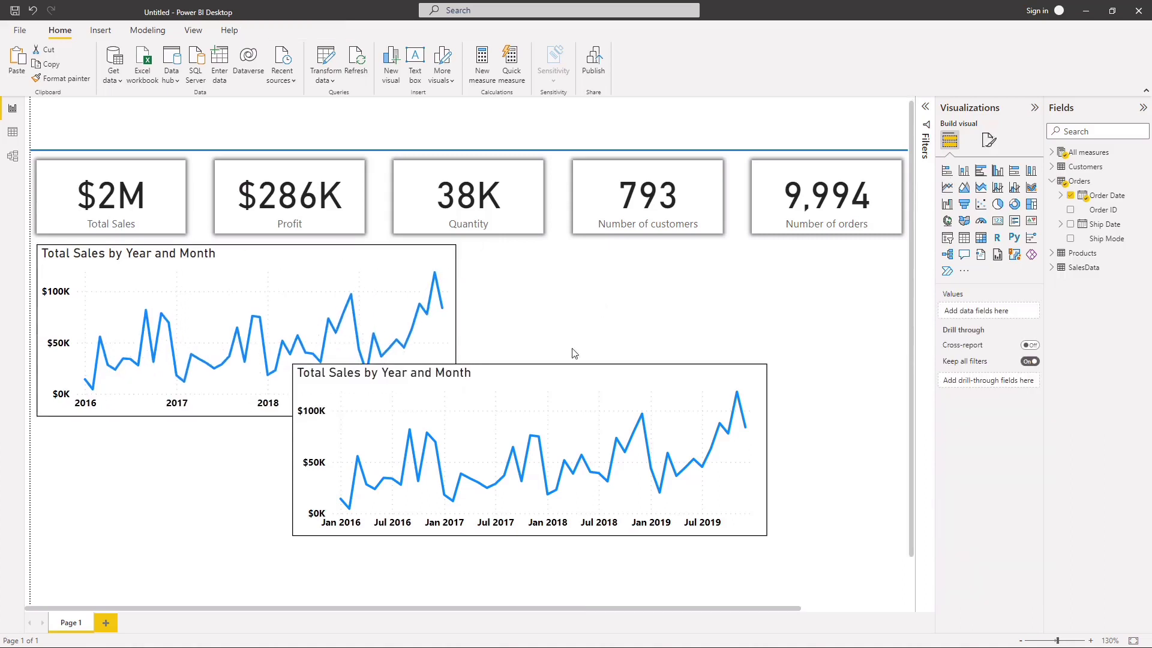
# Step: Narrow the copied line chart by about a fifth and place it directly beside the original, aligned with its top edge
pyautogui.click(506, 379)
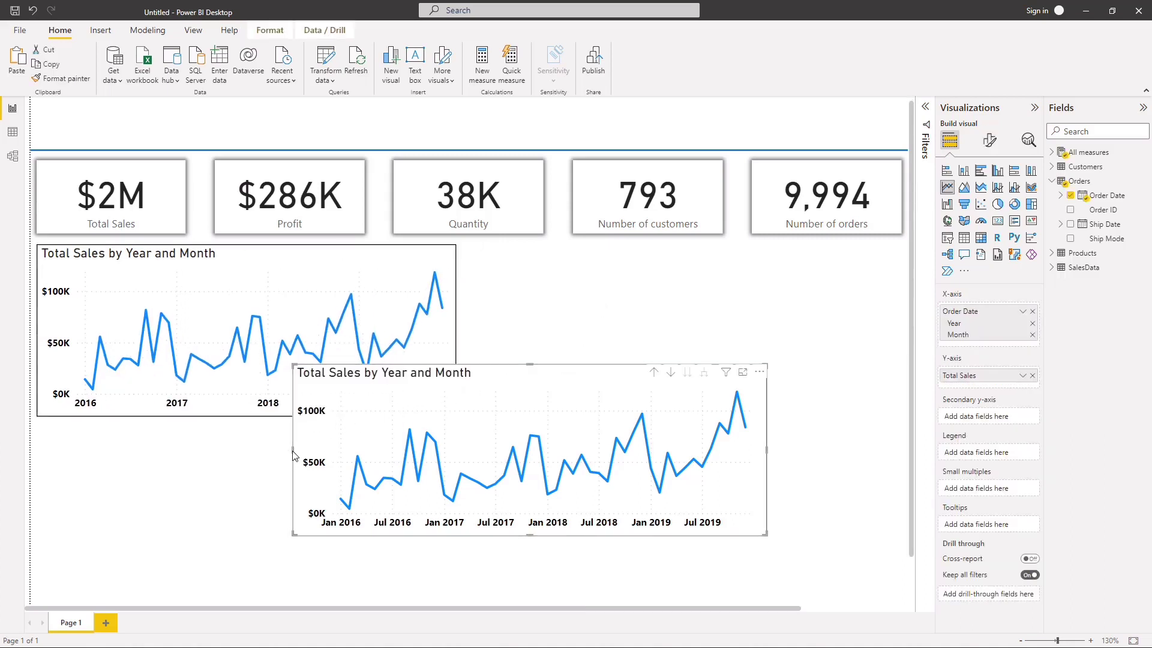
pyautogui.moveTo(293, 456); pyautogui.dragTo(386, 468)
pyautogui.moveTo(585, 397); pyautogui.dragTo(659, 279)
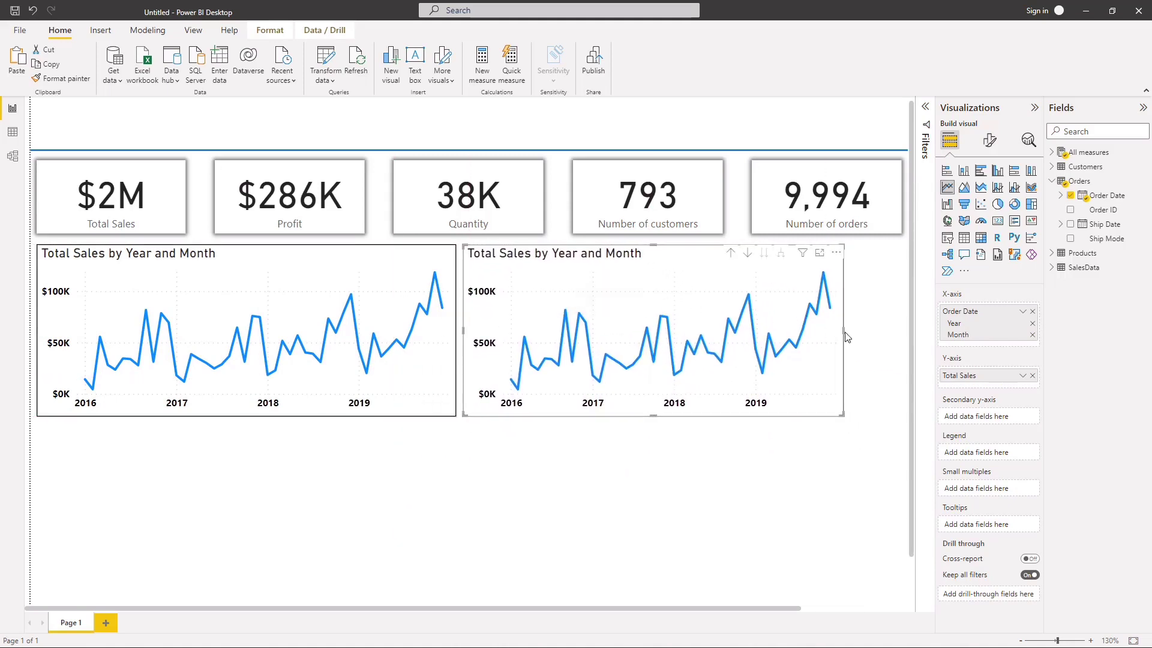
pyautogui.moveTo(842, 331); pyautogui.dragTo(872, 342)
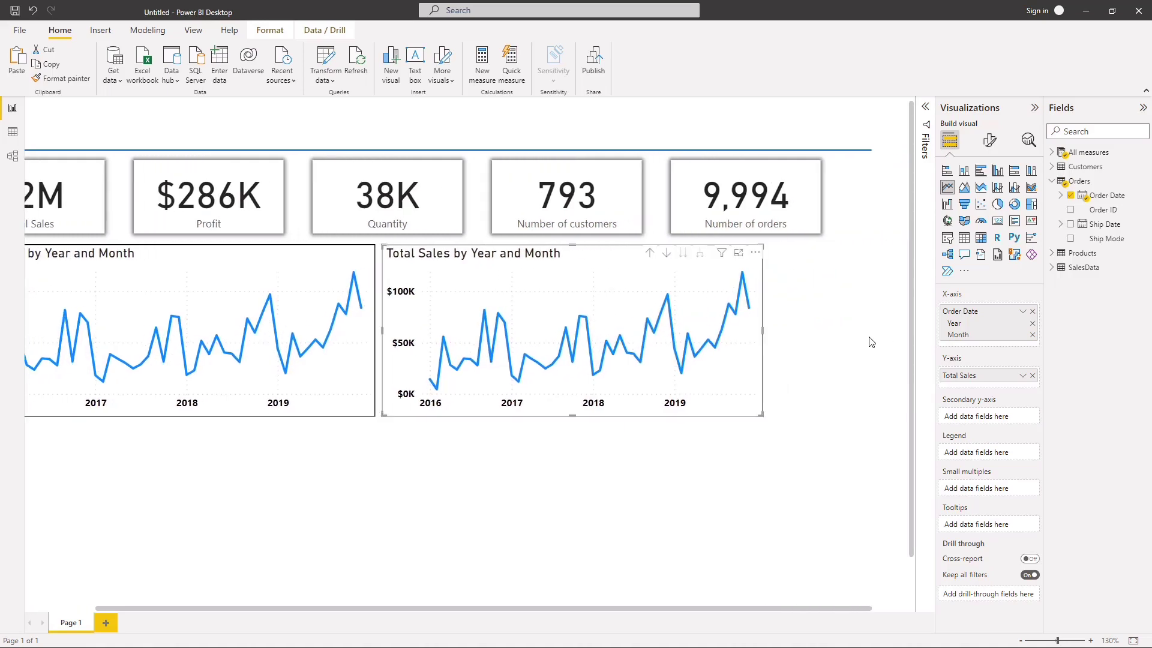
pyautogui.click(798, 431)
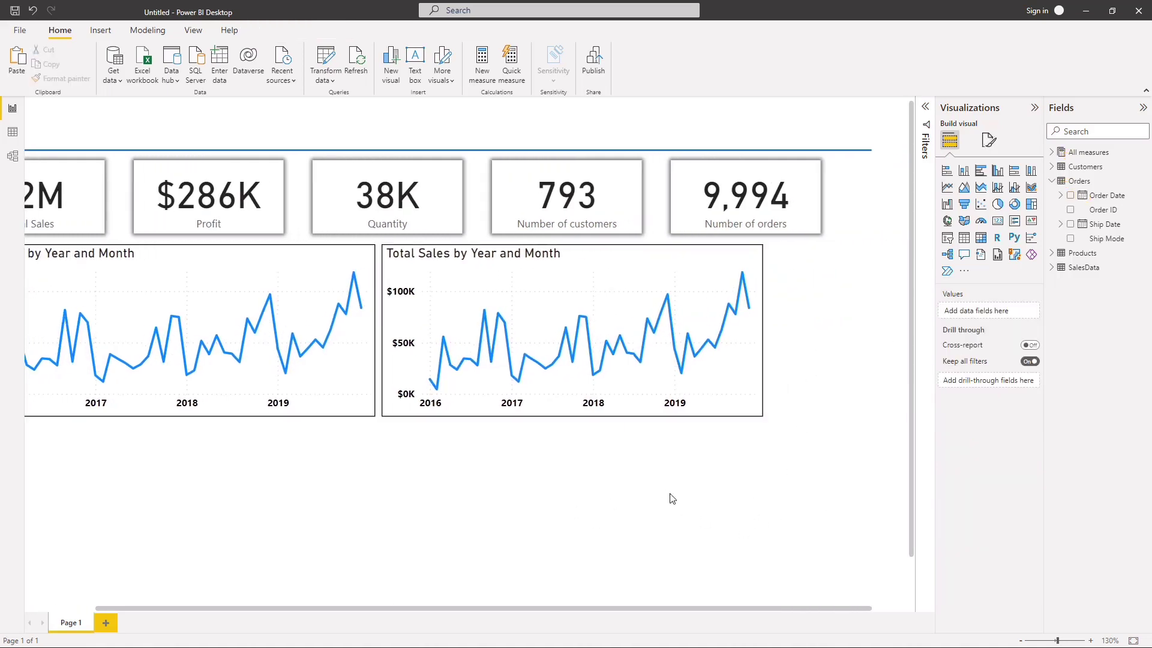
# Step: Extend the blue divider line above the KPI cards to the page's right edge
pyautogui.scroll(-2, 672, 499)
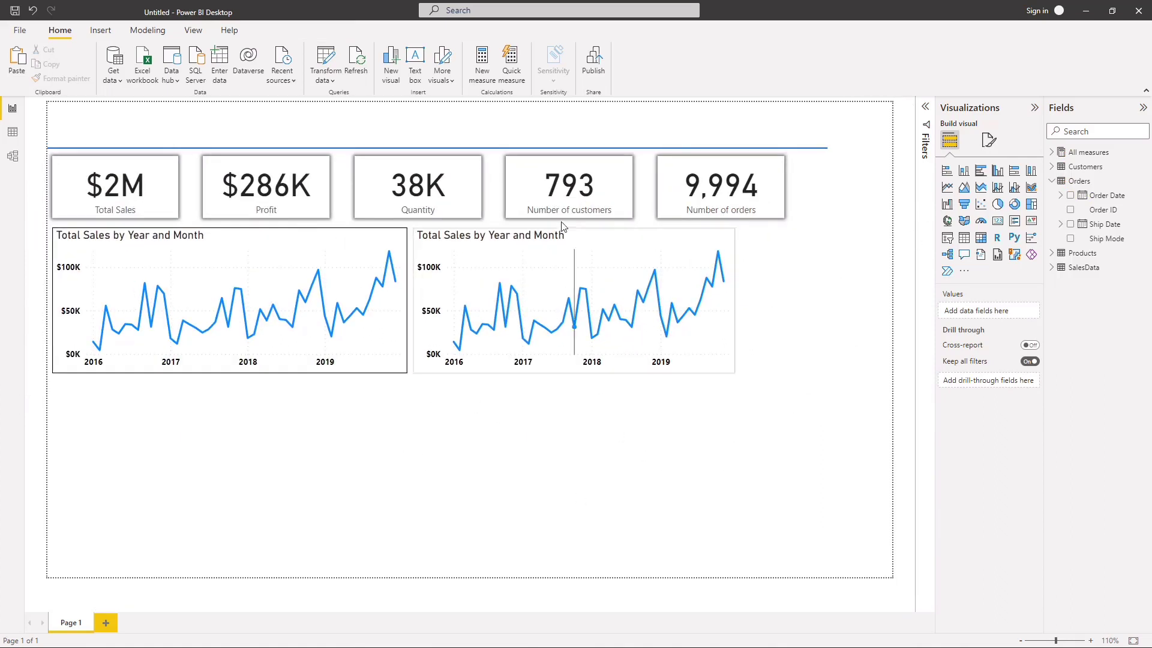
pyautogui.click(824, 149)
pyautogui.moveTo(827, 149); pyautogui.dragTo(897, 158)
pyautogui.click(840, 241)
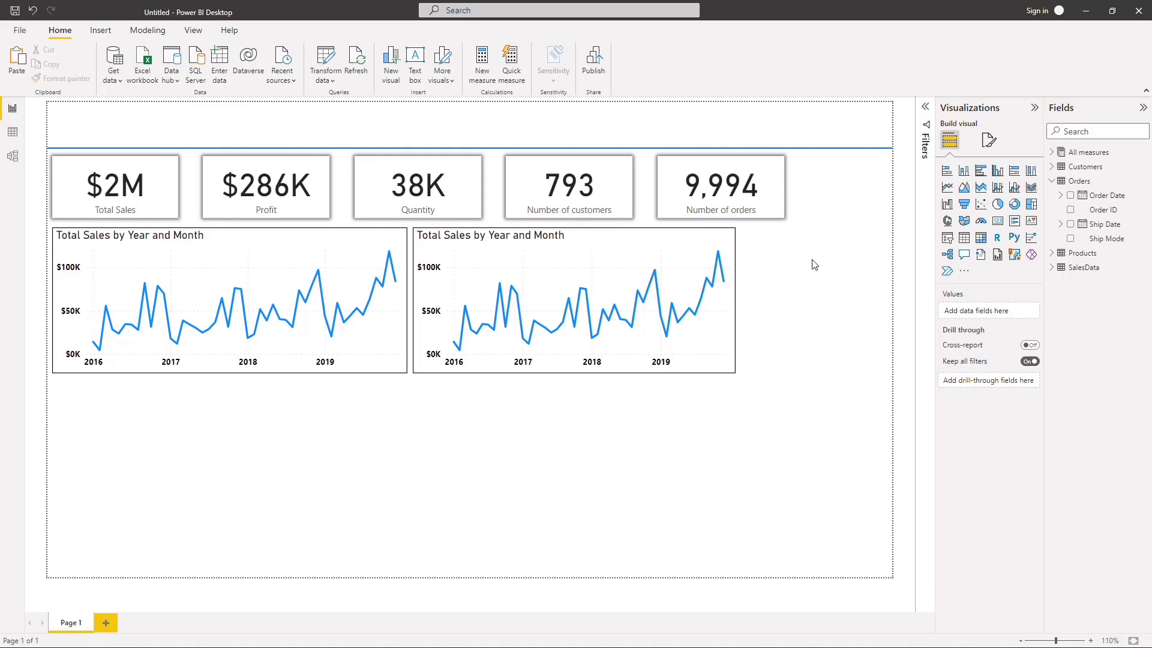
# Step: Shift the group of KPI cards toward the page's right edge and ungroup its five cards
pyautogui.moveTo(795, 208); pyautogui.dragTo(856, 209)
pyautogui.click(857, 209)
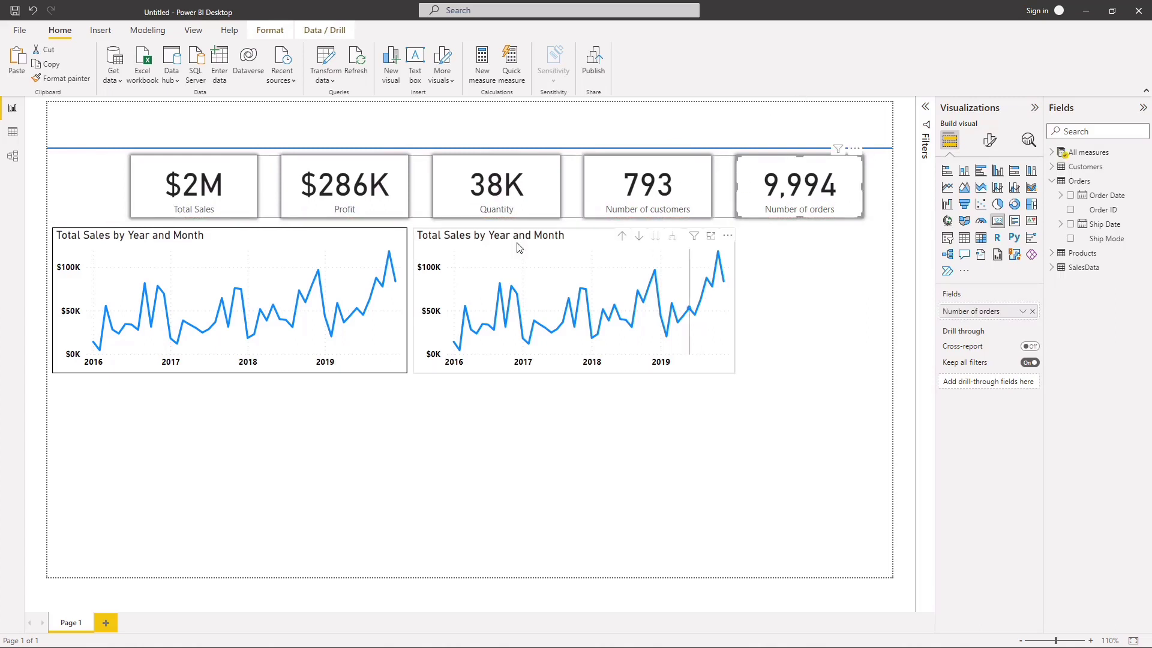
pyautogui.click(243, 203)
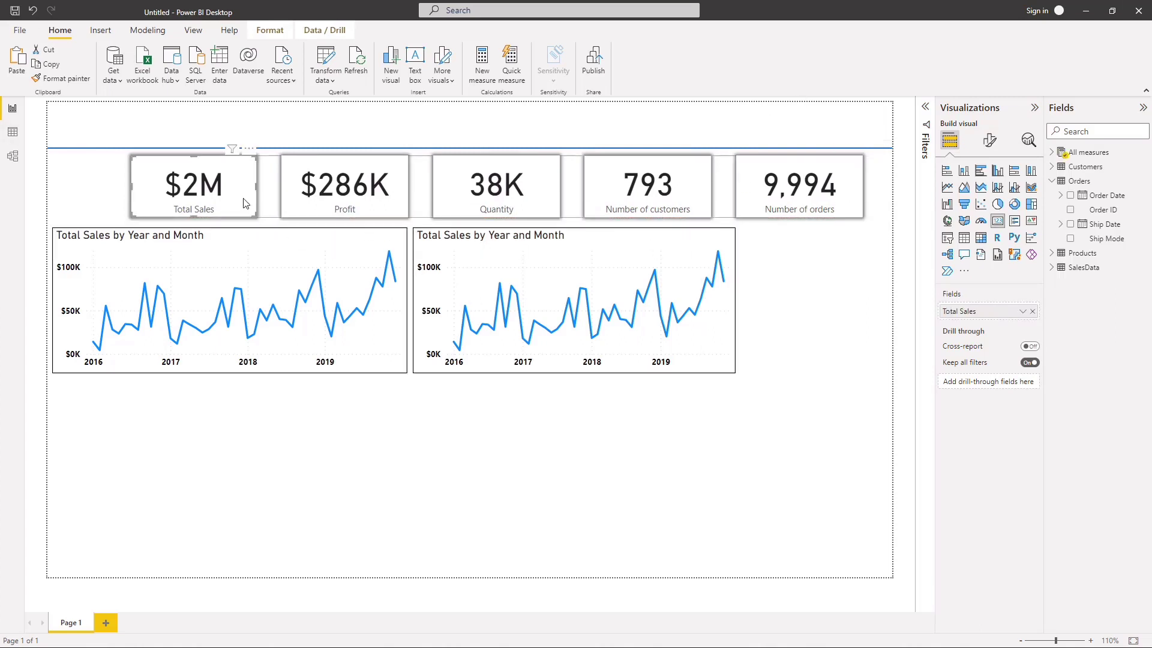
pyautogui.keyDown('ctrl'); pyautogui.click(284, 199); pyautogui.keyUp('ctrl')
pyautogui.keyDown('ctrl'); pyautogui.click(456, 200); pyautogui.keyUp('ctrl')
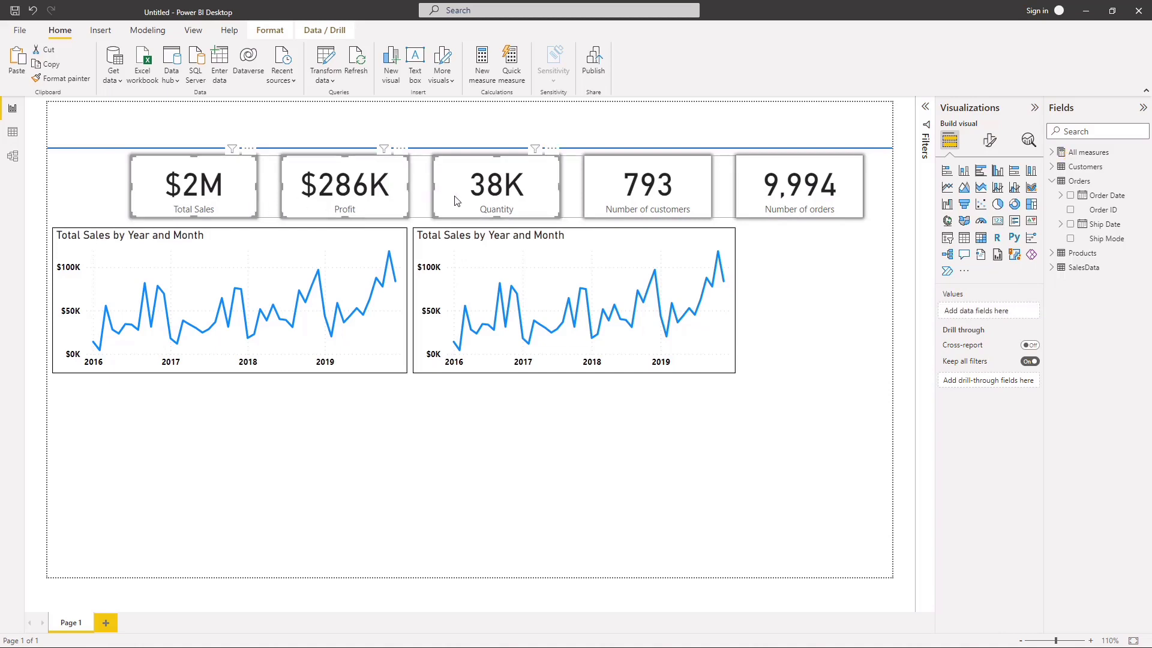
pyautogui.keyDown('ctrl'); pyautogui.click(589, 180); pyautogui.keyUp('ctrl')
pyautogui.keyDown('ctrl'); pyautogui.click(748, 178); pyautogui.keyUp('ctrl')
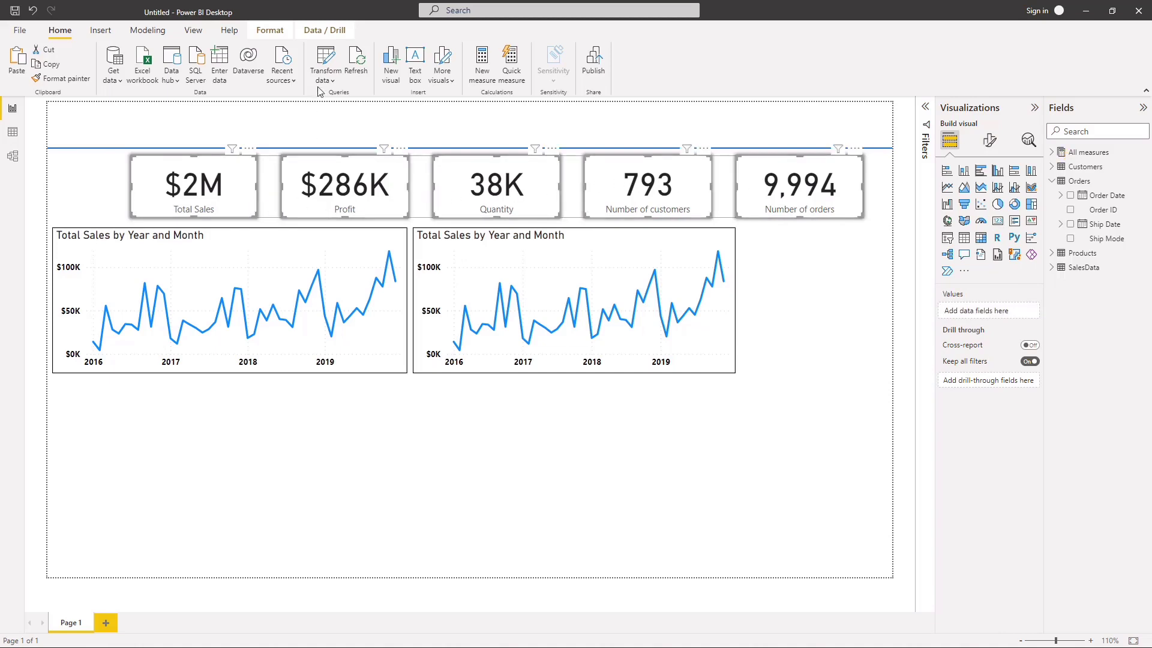
pyautogui.click(270, 30)
pyautogui.click(285, 84)
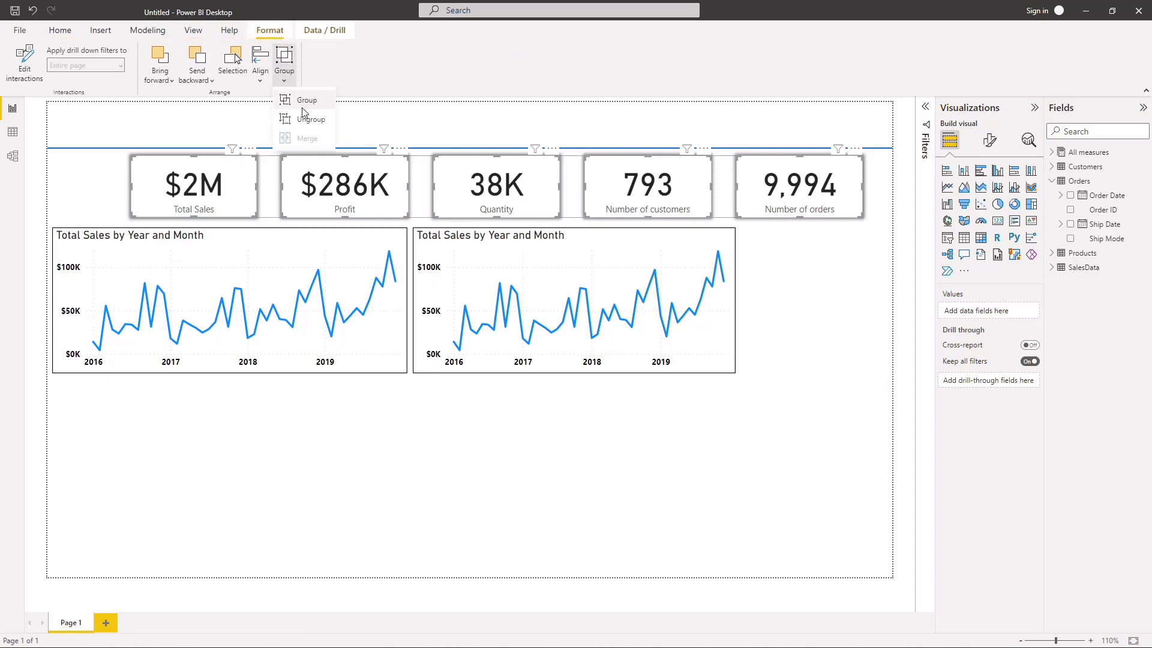
pyautogui.click(301, 106)
pyautogui.click(281, 423)
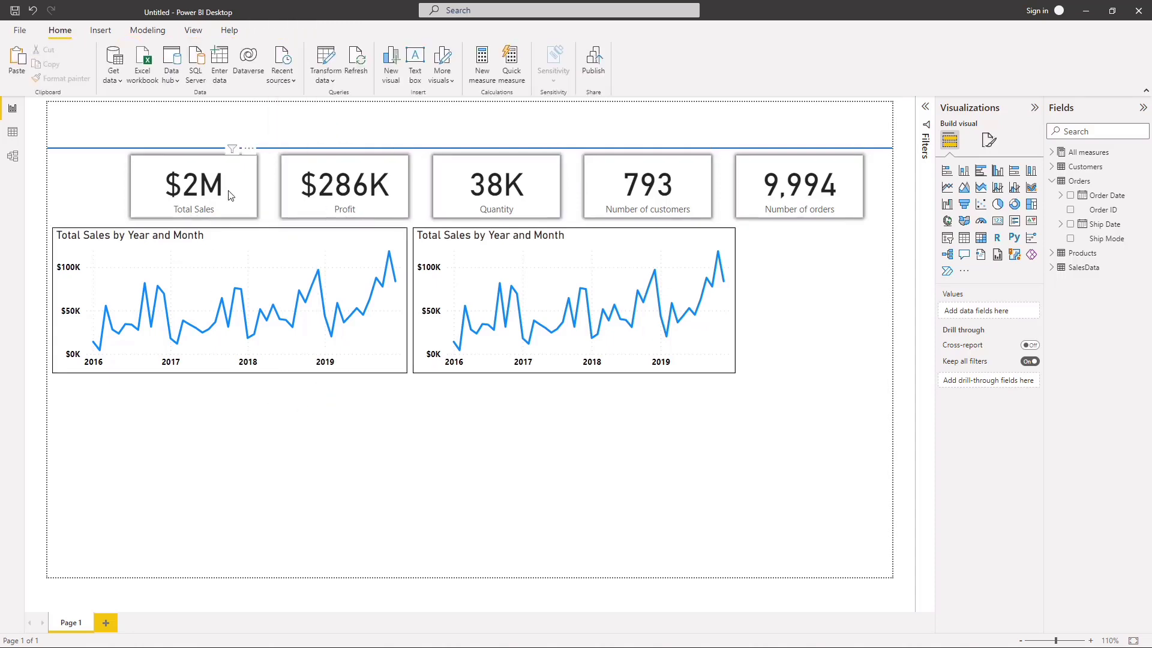
# Step: Move the Total Sales card back to the page's left margin with the Profit card near it, and narrow the Total Sales card slightly
pyautogui.moveTo(228, 187); pyautogui.dragTo(155, 193)
pyautogui.moveTo(303, 183); pyautogui.dragTo(235, 185)
pyautogui.click(170, 192)
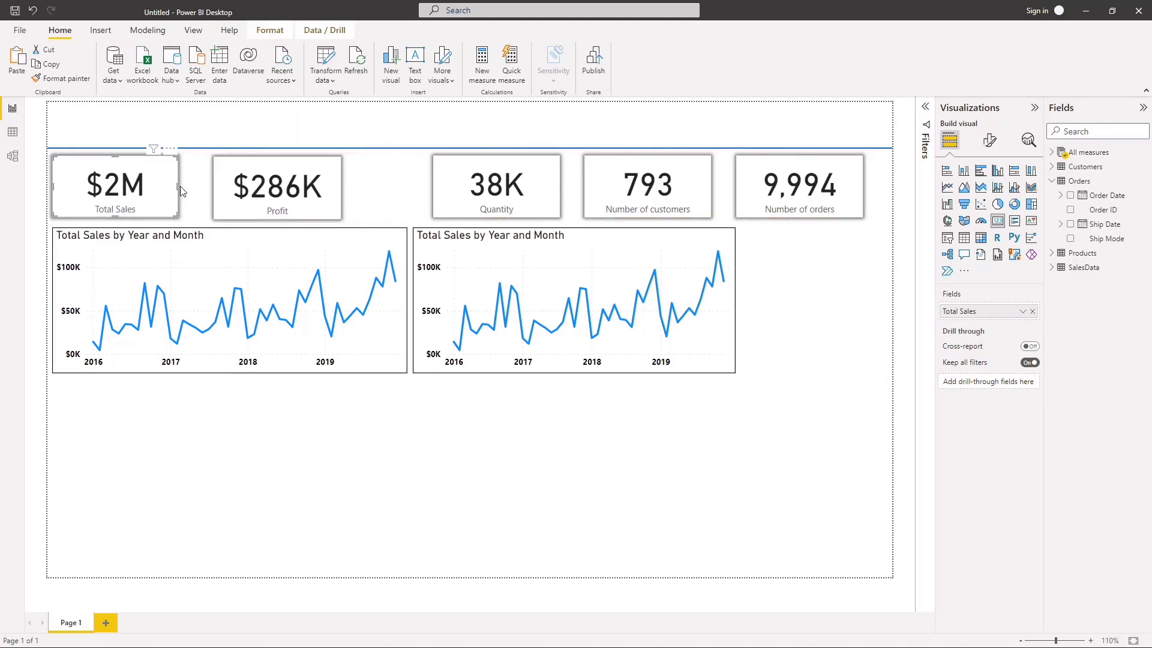
pyautogui.moveTo(176, 185); pyautogui.dragTo(174, 185)
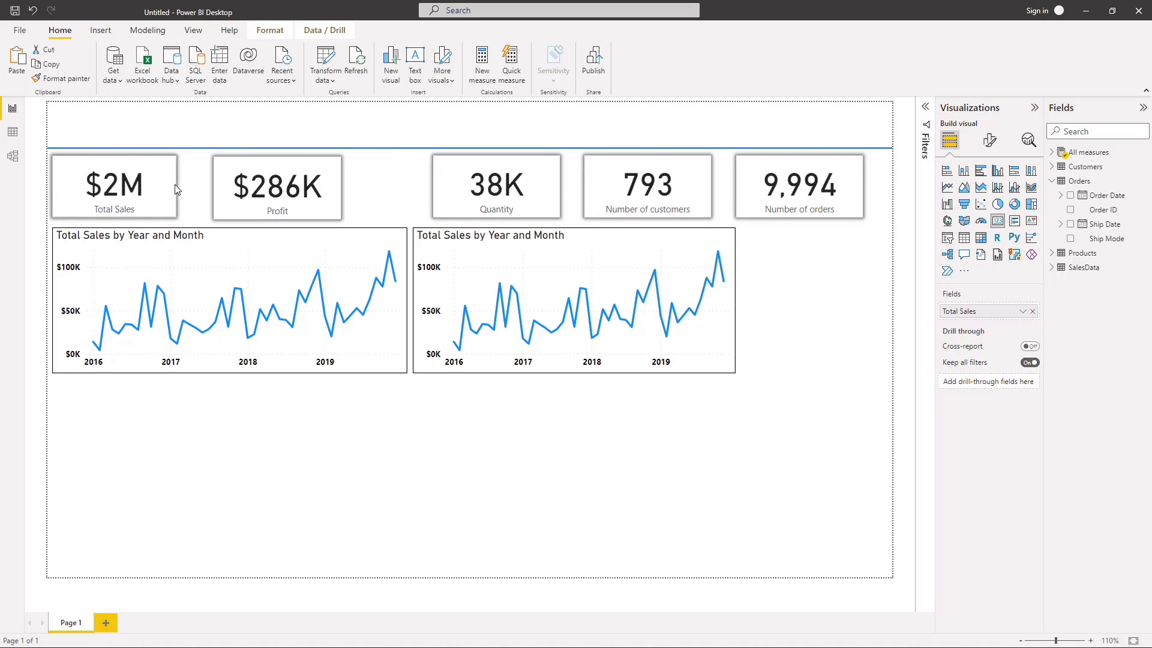
pyautogui.click(211, 196)
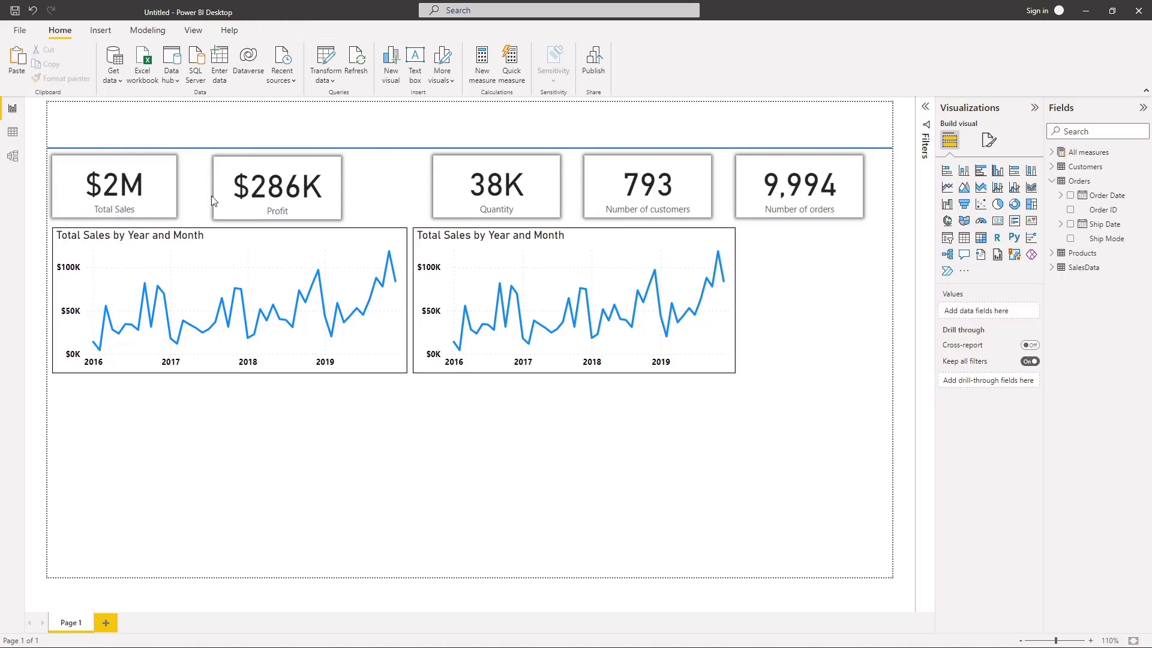
pyautogui.click(173, 200)
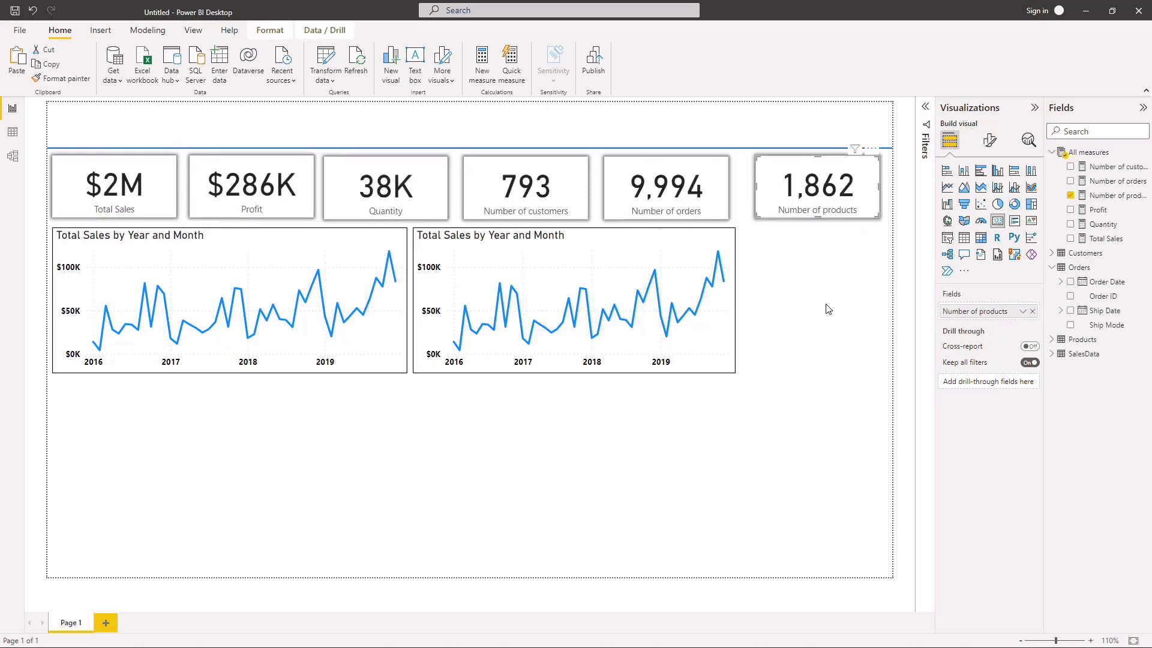
# Step: Distribute the six KPI cards horizontally so they are evenly spaced across the page
pyautogui.click(811, 339)
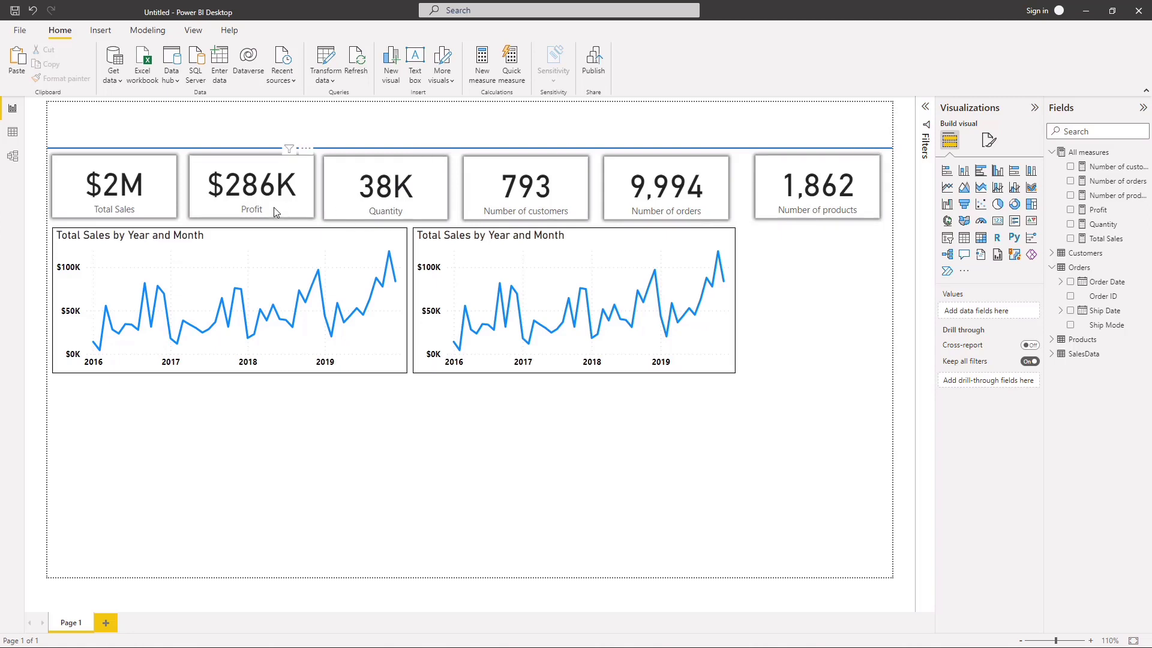
pyautogui.click(758, 207)
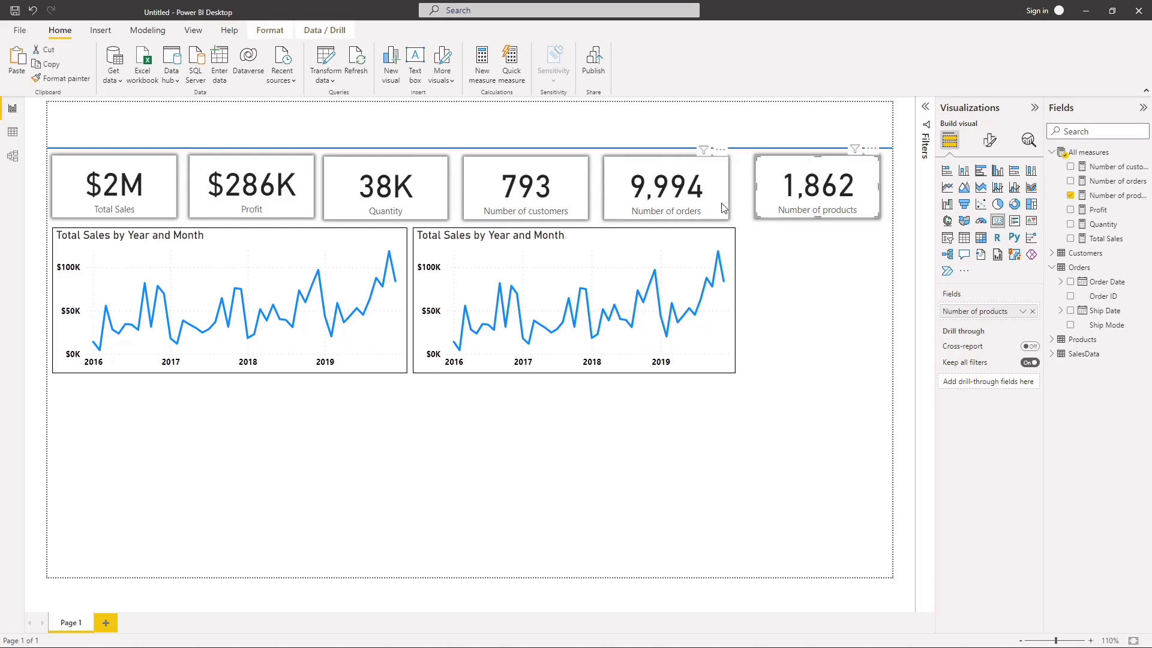
pyautogui.keyDown('ctrl'); pyautogui.click(675, 210); pyautogui.keyUp('ctrl')
pyautogui.keyDown('ctrl'); pyautogui.click(585, 204); pyautogui.keyUp('ctrl')
pyautogui.keyDown('ctrl'); pyautogui.click(441, 204); pyautogui.keyUp('ctrl')
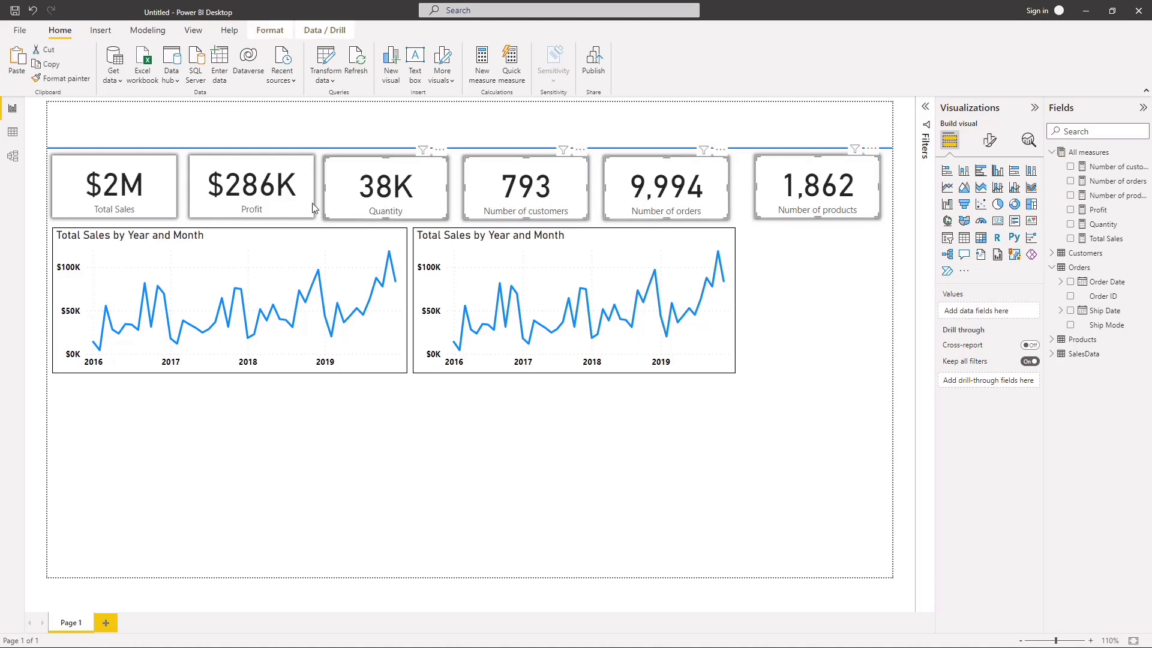
pyautogui.keyDown('ctrl'); pyautogui.click(307, 206); pyautogui.keyUp('ctrl')
pyautogui.keyDown('ctrl'); pyautogui.click(112, 196); pyautogui.keyUp('ctrl')
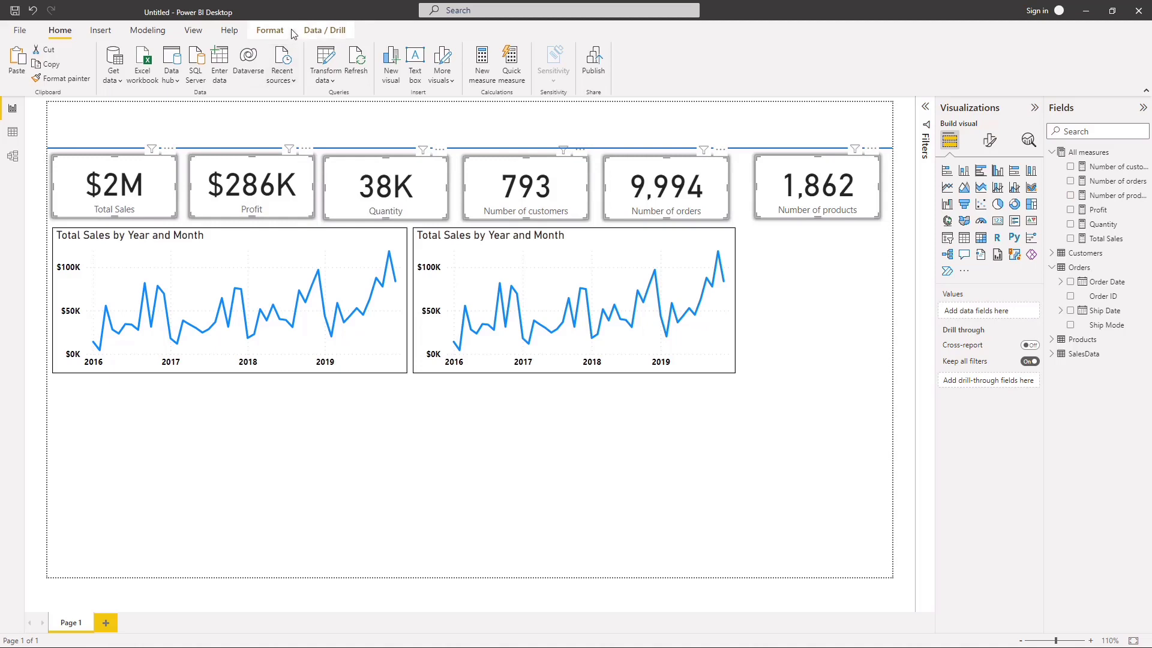
pyautogui.click(270, 30)
pyautogui.click(285, 84)
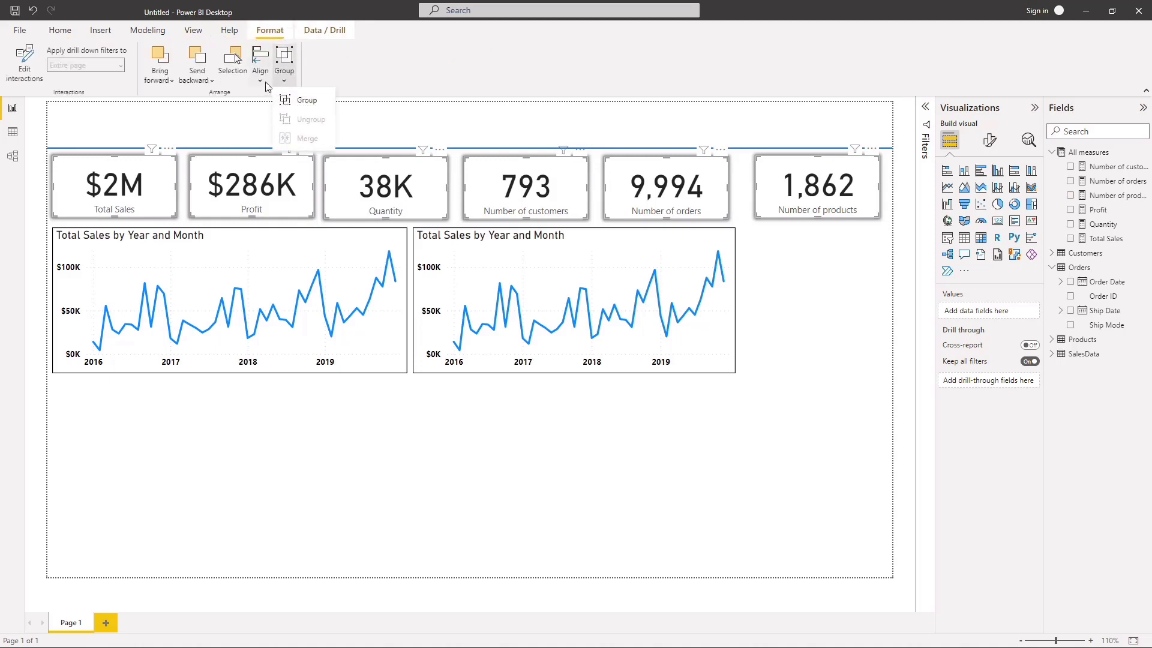
pyautogui.click(264, 81)
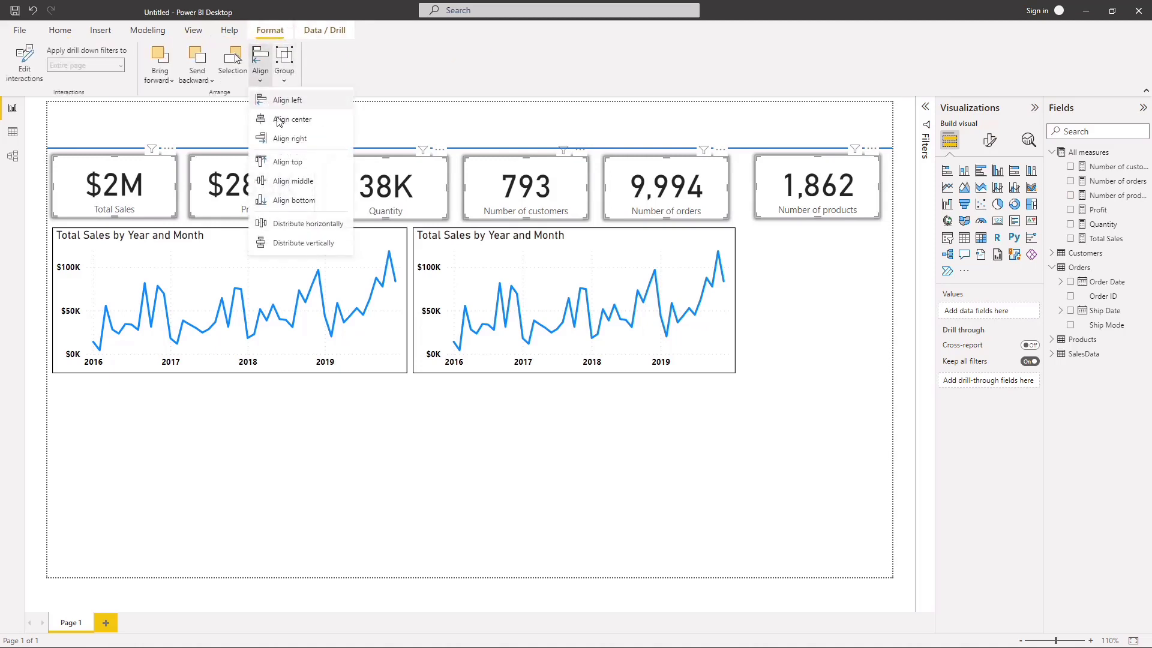
pyautogui.click(310, 226)
# Step: Group the six KPI cards together
pyautogui.click(285, 81)
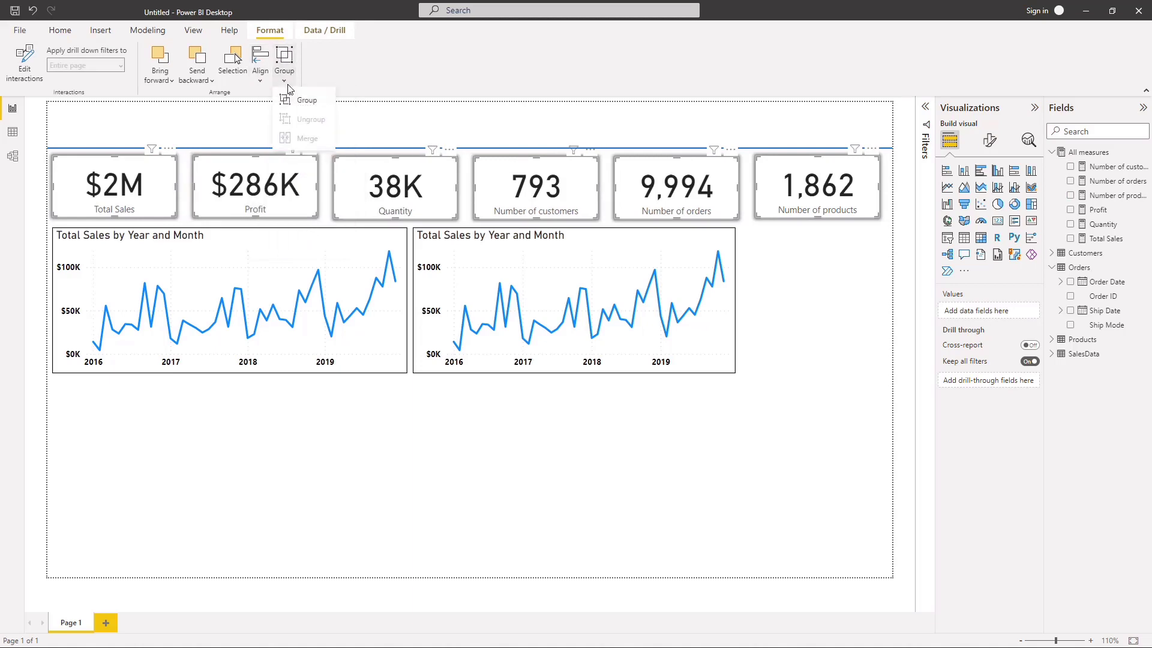
pyautogui.click(300, 96)
pyautogui.click(342, 453)
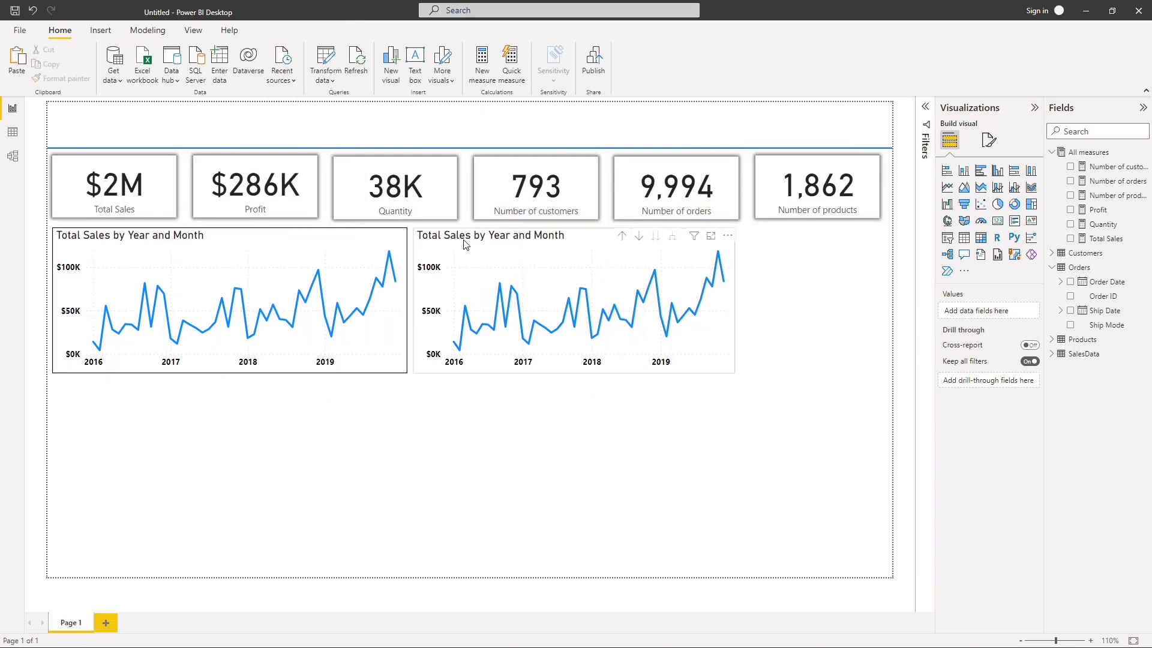
# Step: Align the copied line chart with the last KPI card's outer edge and widen both line charts to span three cards each
pyautogui.moveTo(497, 244); pyautogui.dragTo(642, 245)
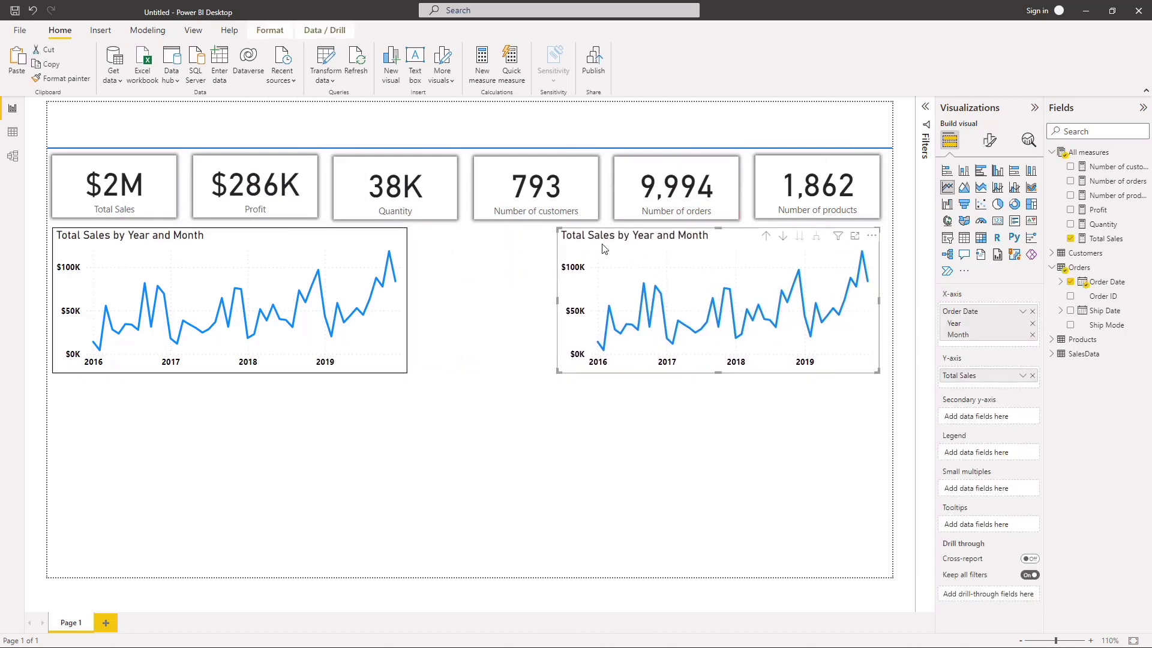
pyautogui.click(402, 300)
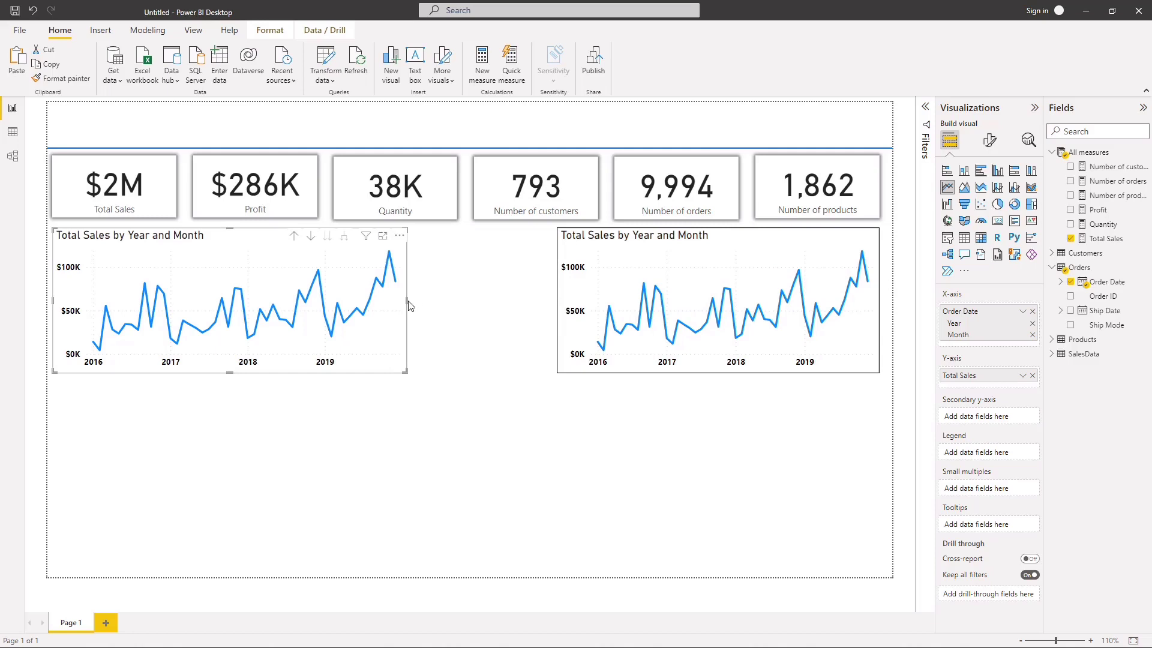
pyautogui.moveTo(407, 301); pyautogui.dragTo(457, 303)
pyautogui.click(555, 309)
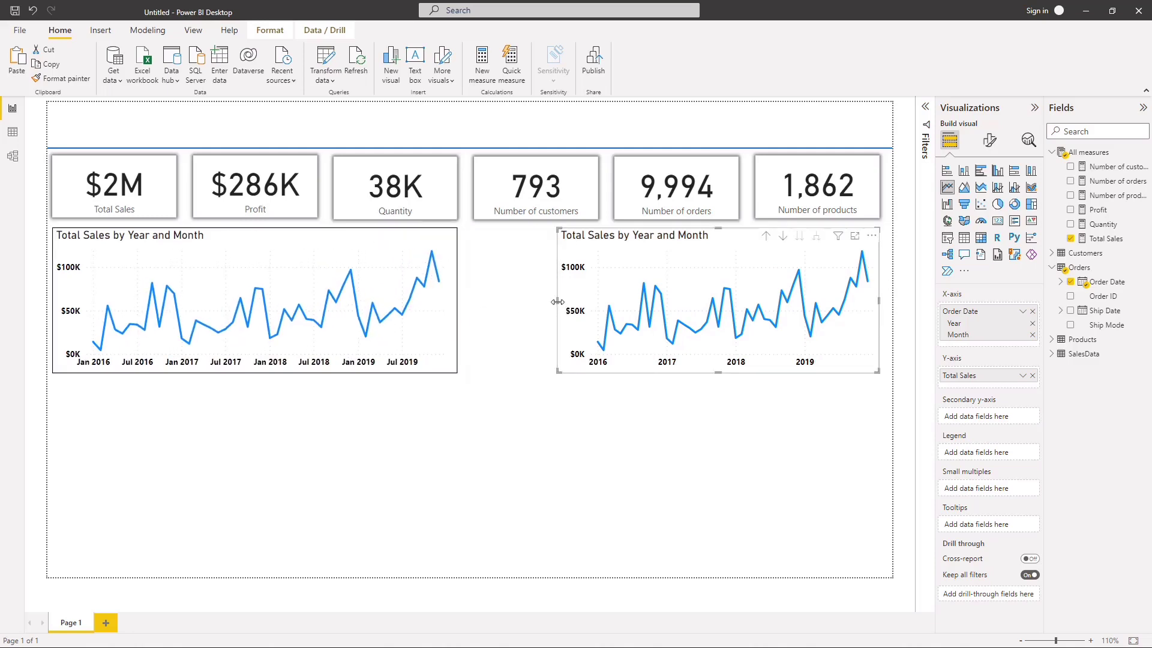
pyautogui.moveTo(553, 303); pyautogui.dragTo(476, 294)
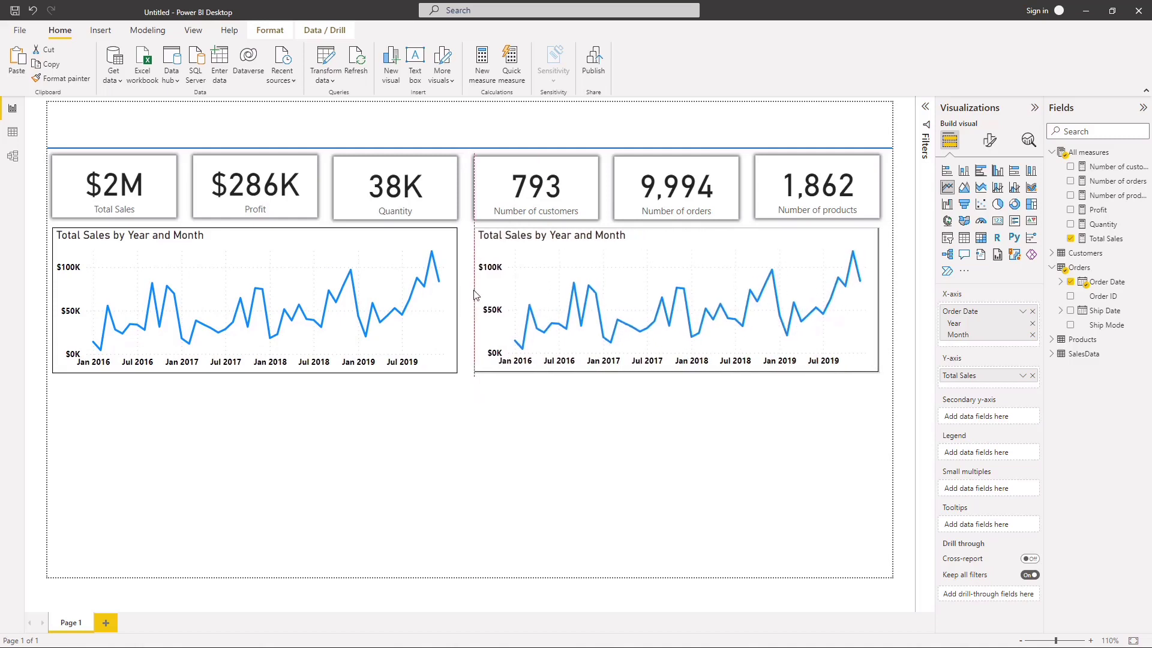
pyautogui.click(524, 422)
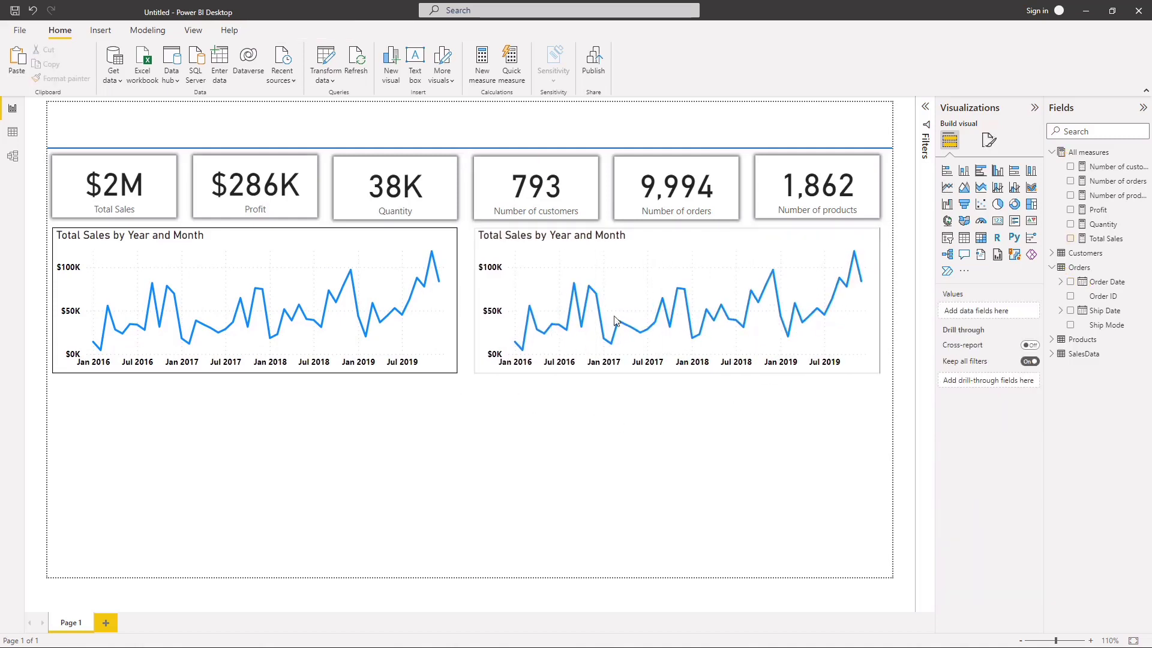
pyautogui.moveTo(769, 256)
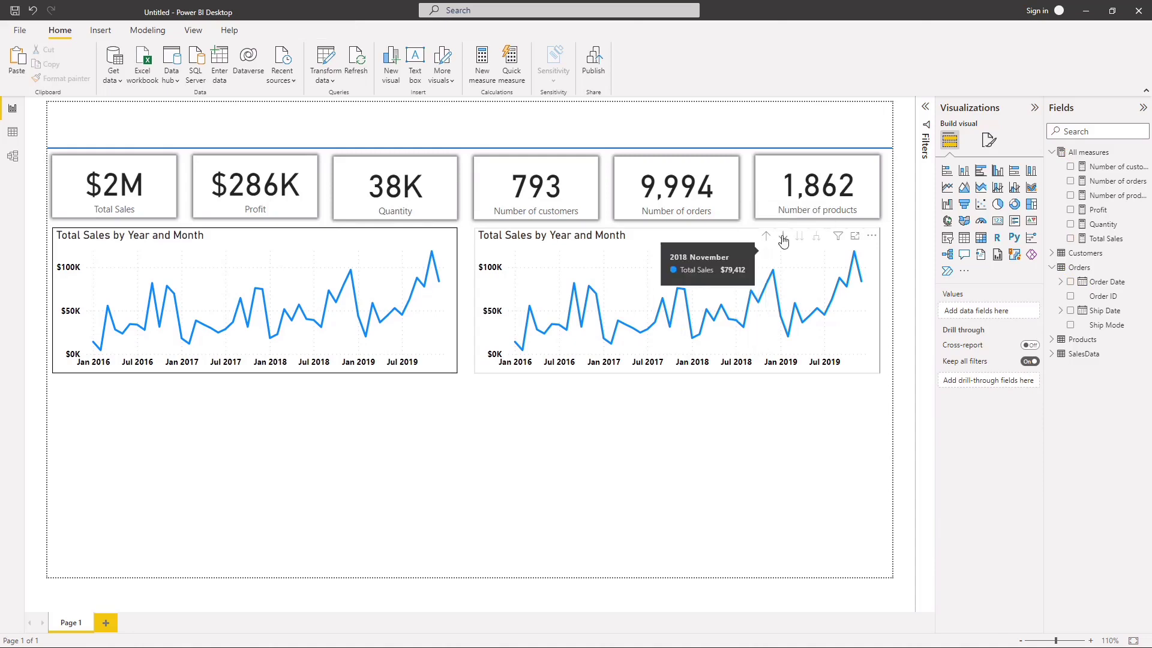
pyautogui.click(947, 222)
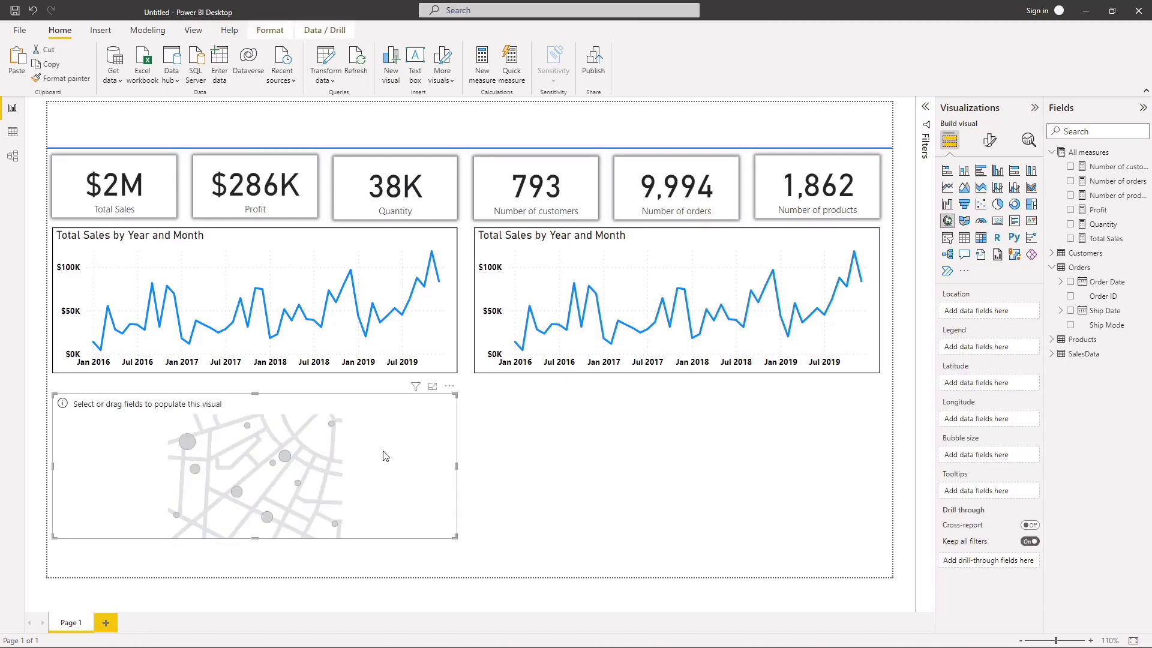
pyautogui.press('Delete')
# Step: Convert the copied line chart into a map visual and remove Order Date from its legend
pyautogui.click(480, 345)
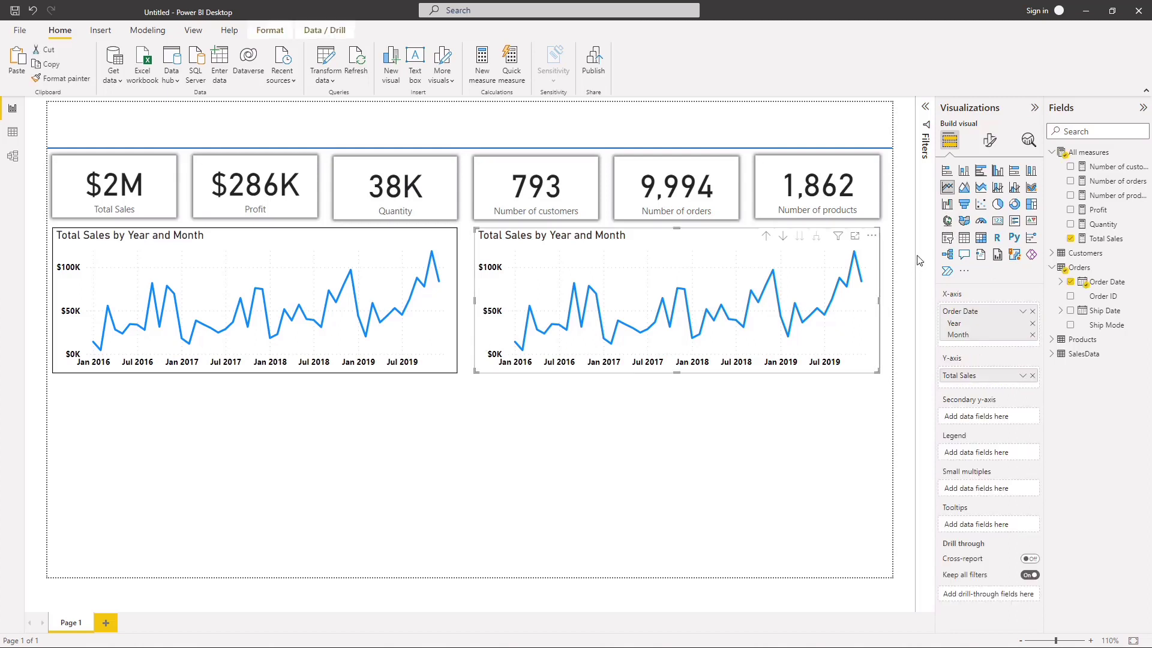
pyautogui.click(947, 223)
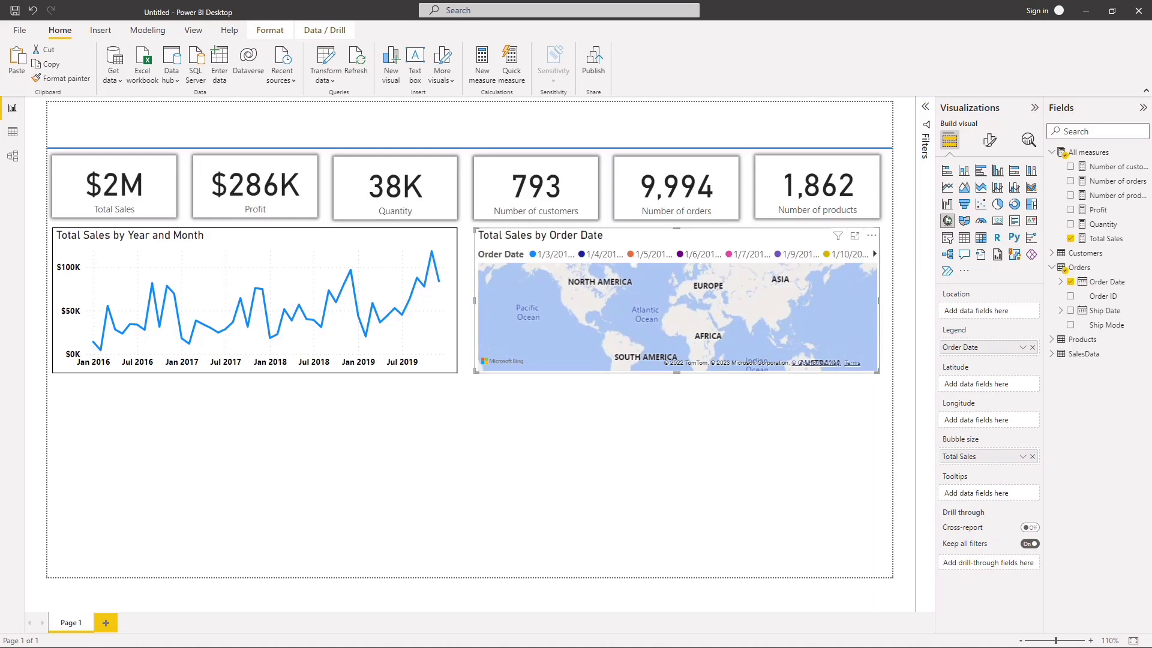
pyautogui.click(1031, 347)
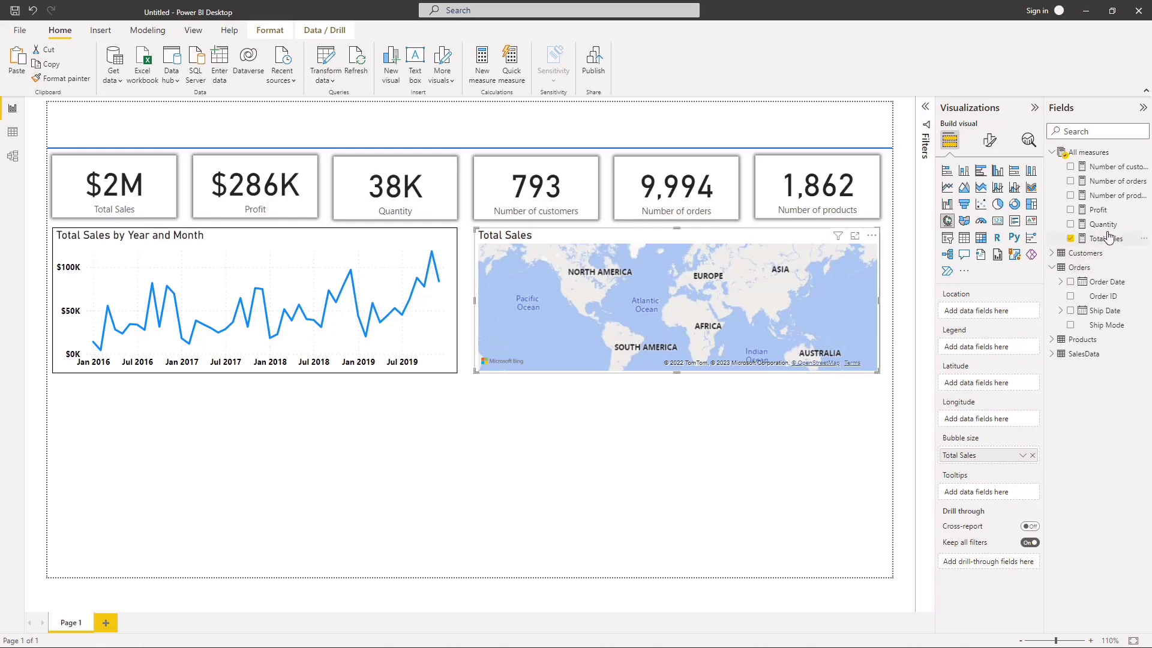
# Step: Set the data category of the Customers table's State field to State or Province and use State as the map's location
pyautogui.click(1054, 267)
pyautogui.click(1051, 252)
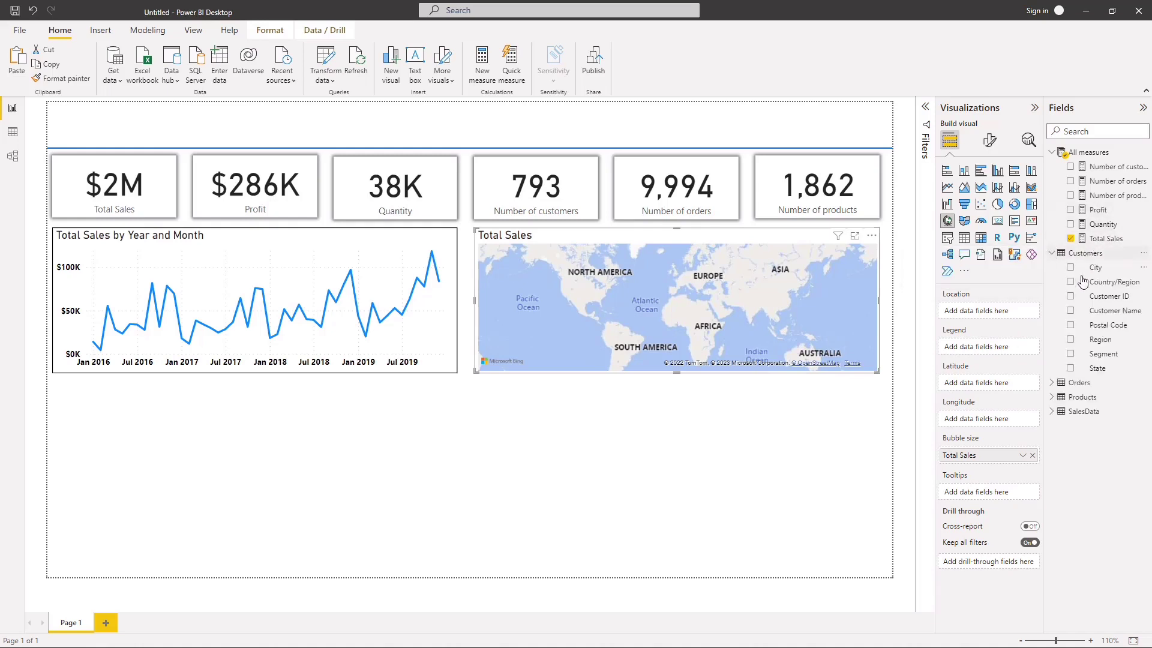
pyautogui.click(1113, 370)
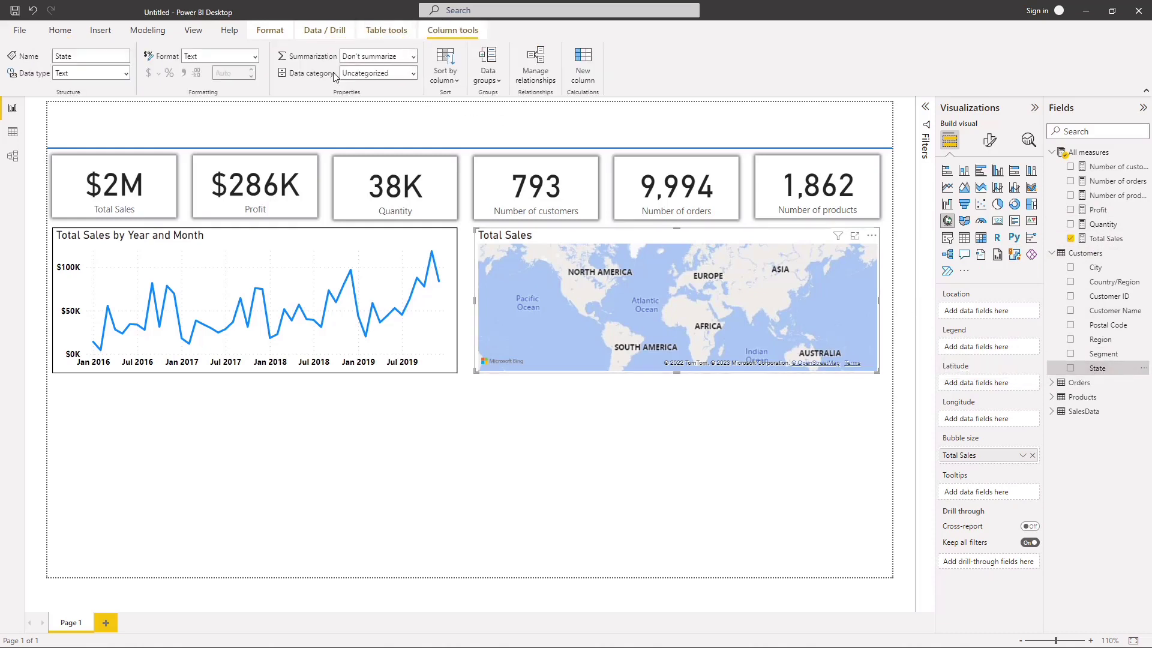
pyautogui.click(413, 74)
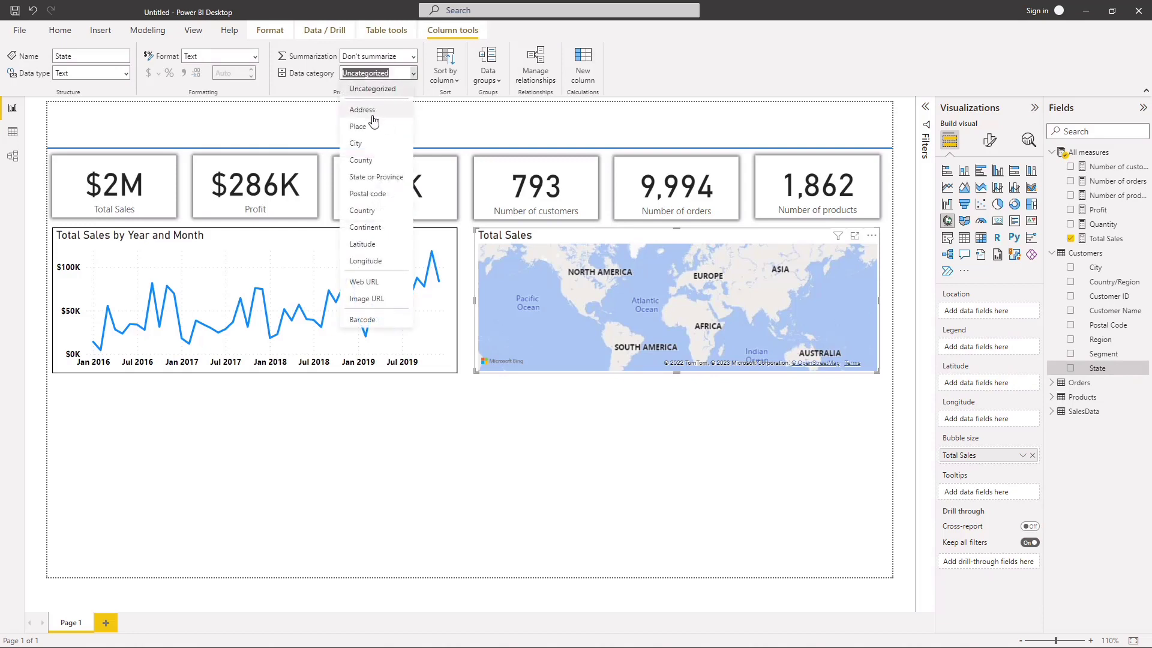
pyautogui.click(376, 178)
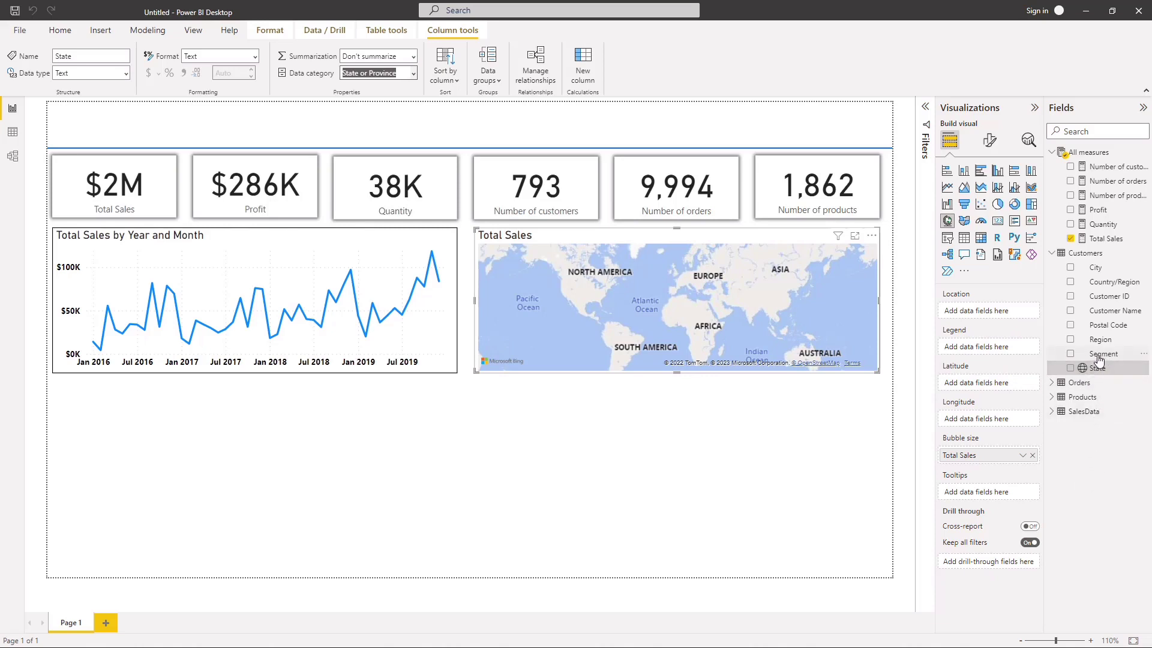
pyautogui.moveTo(1098, 370); pyautogui.dragTo(992, 313)
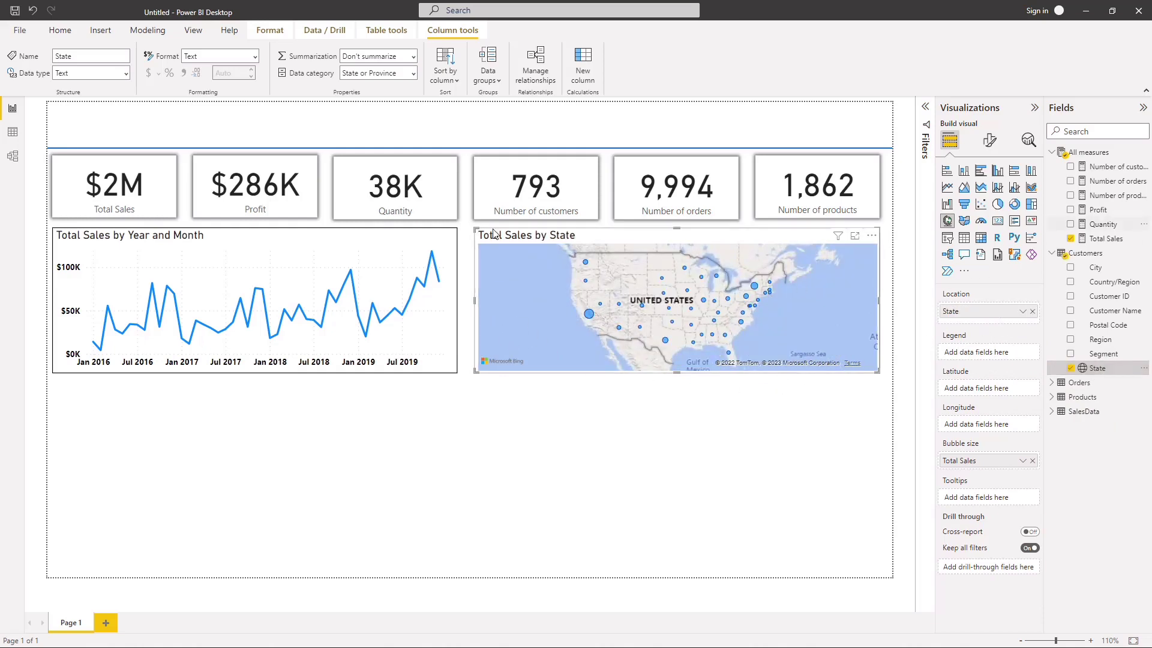
# Step: Check the distinct Country/Region and State values in the Customers table's data, and return to the report page
pyautogui.click(13, 132)
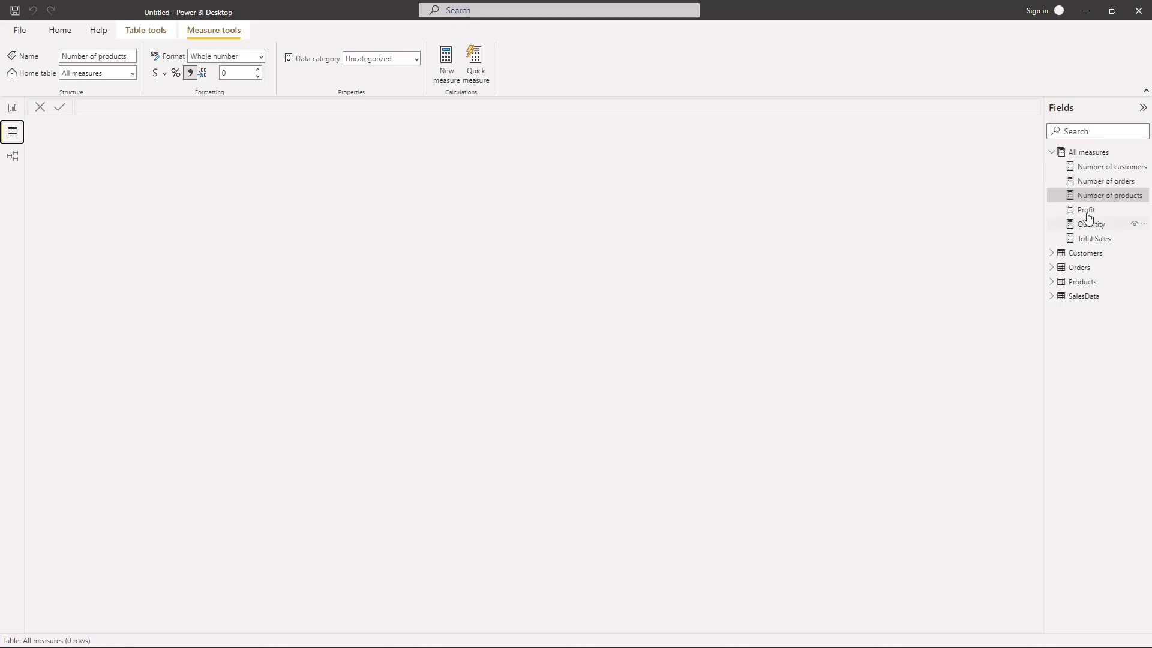
pyautogui.click(1051, 152)
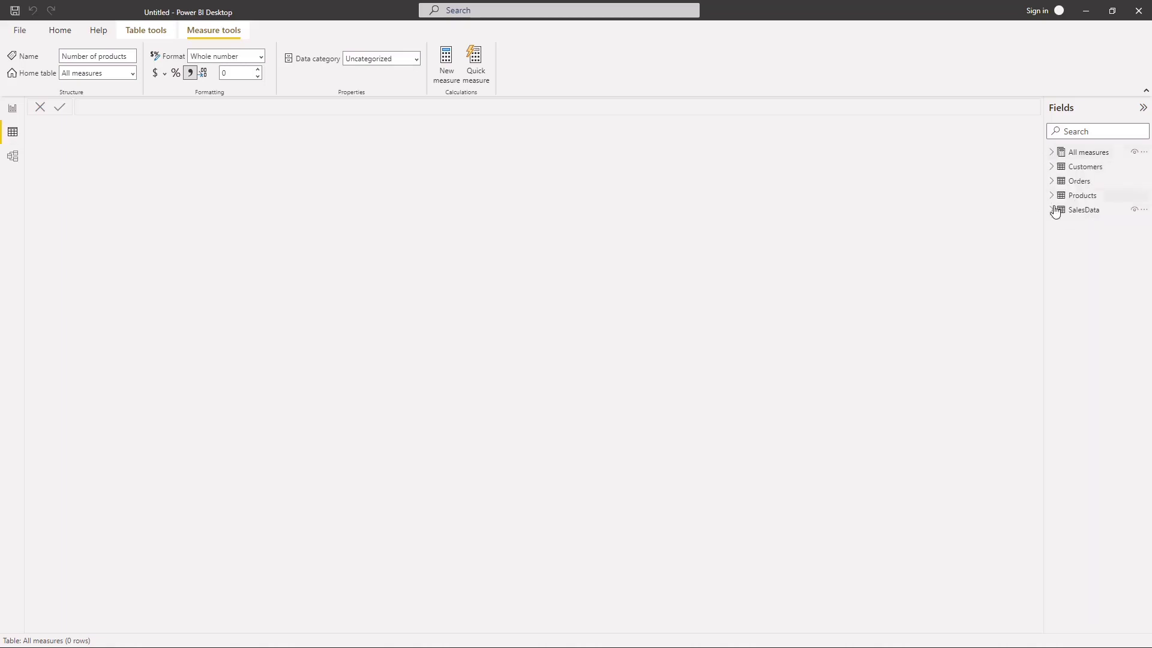
pyautogui.click(1052, 167)
pyautogui.click(1089, 170)
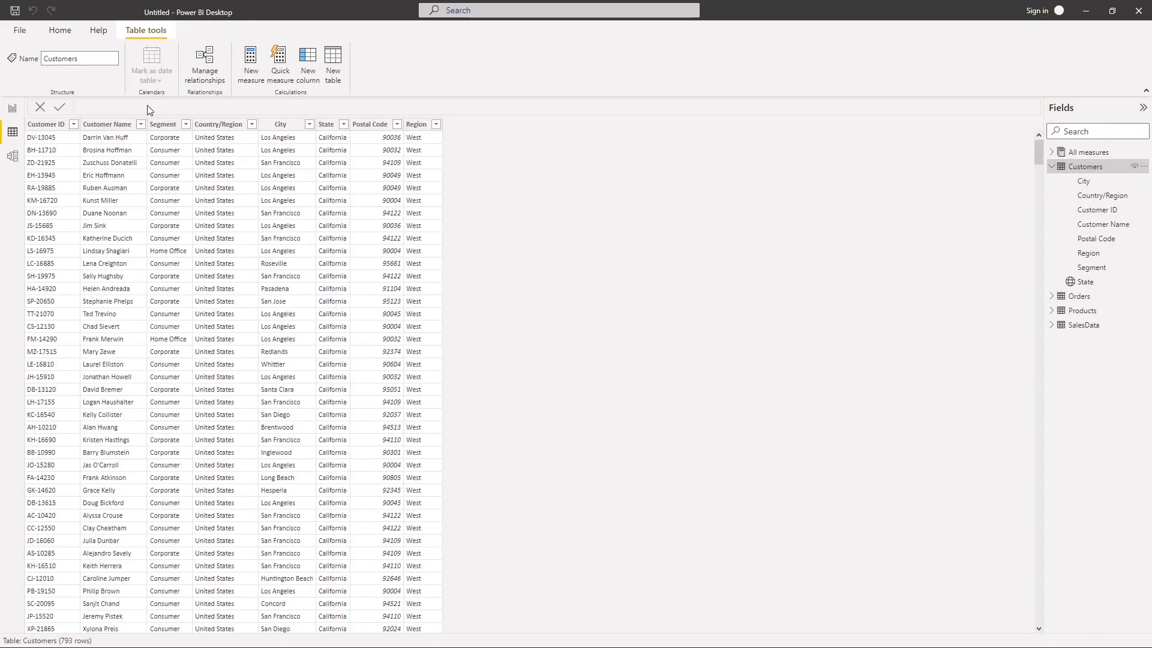
pyautogui.click(252, 125)
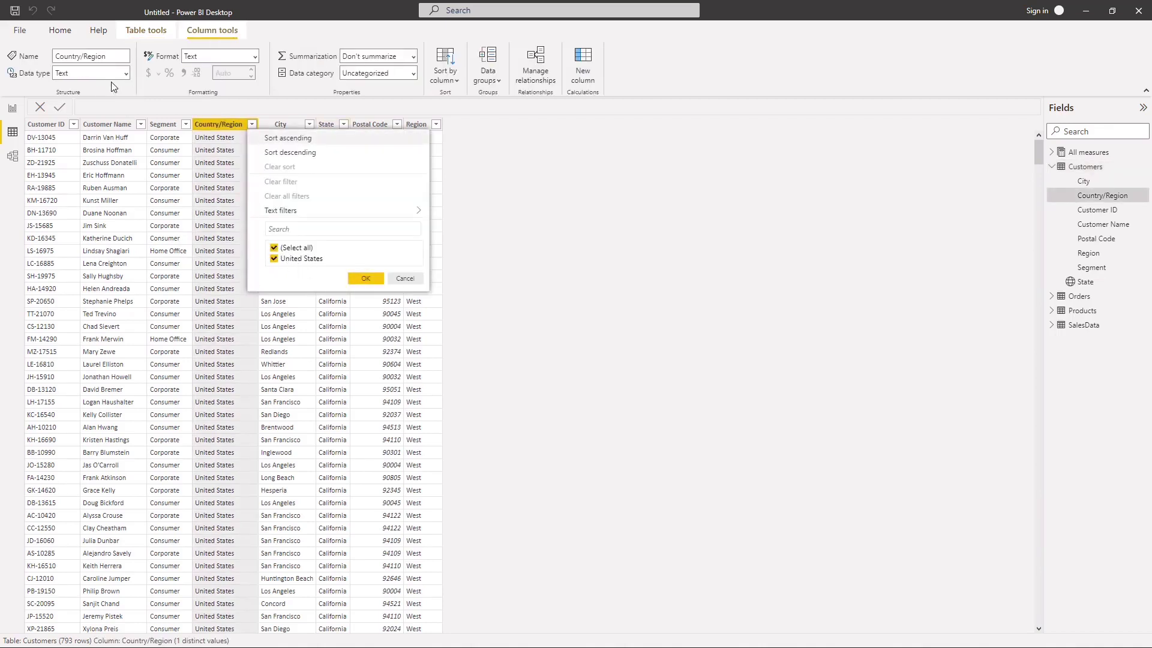
pyautogui.click(364, 277)
pyautogui.click(343, 124)
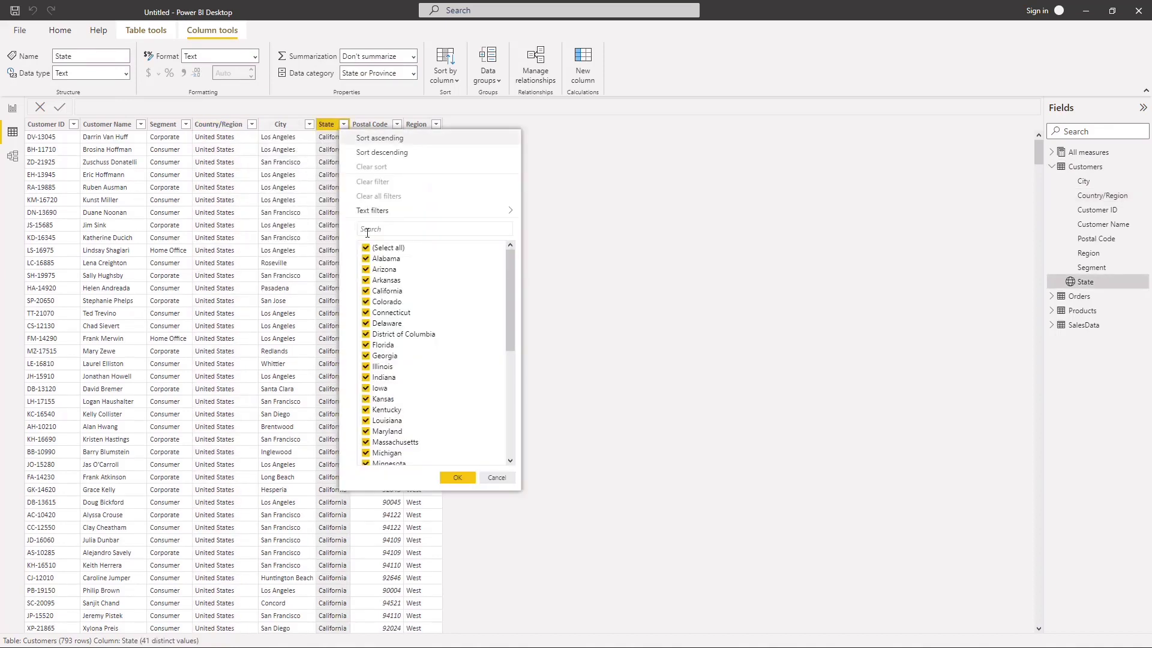
pyautogui.click(177, 247)
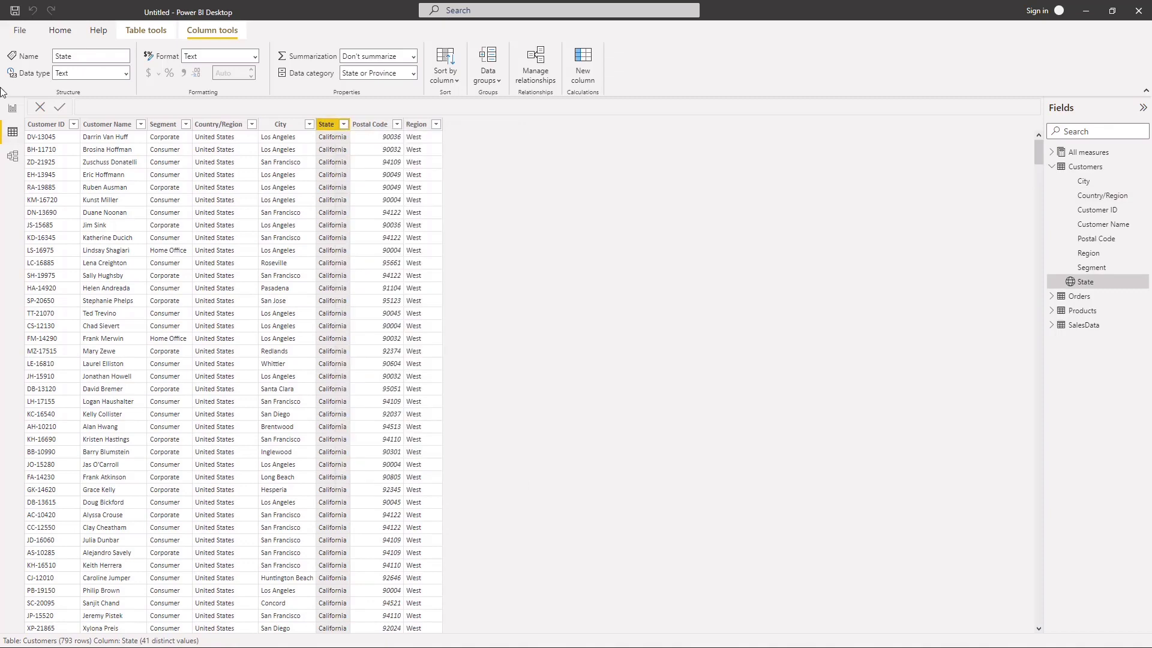
pyautogui.click(14, 110)
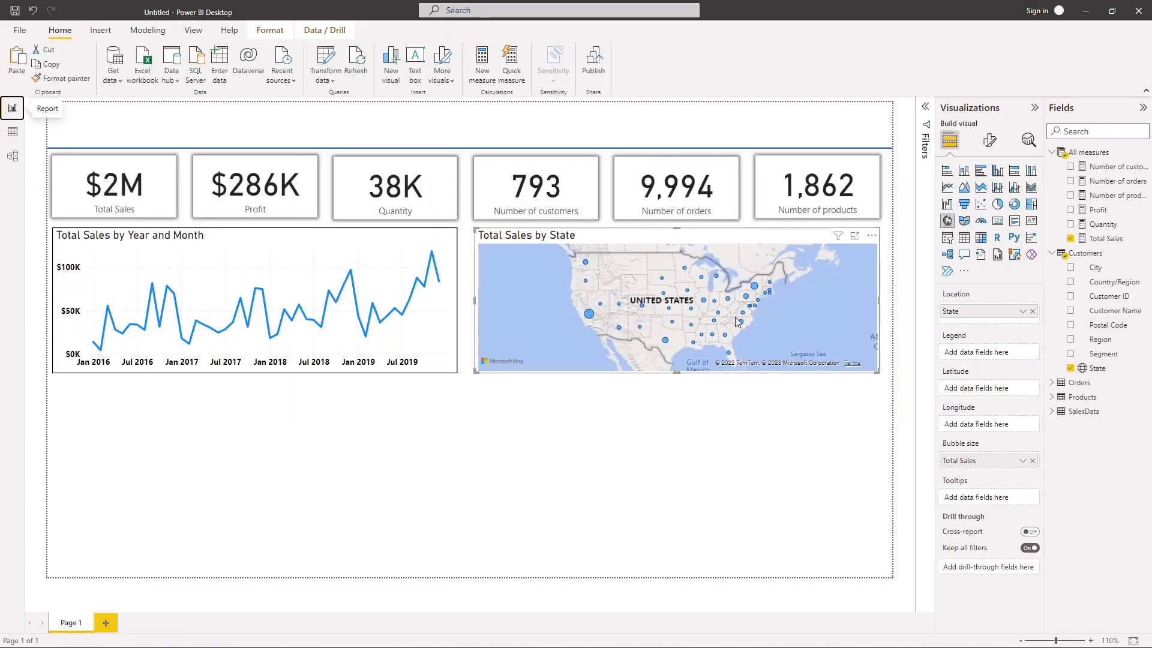
pyautogui.click(692, 459)
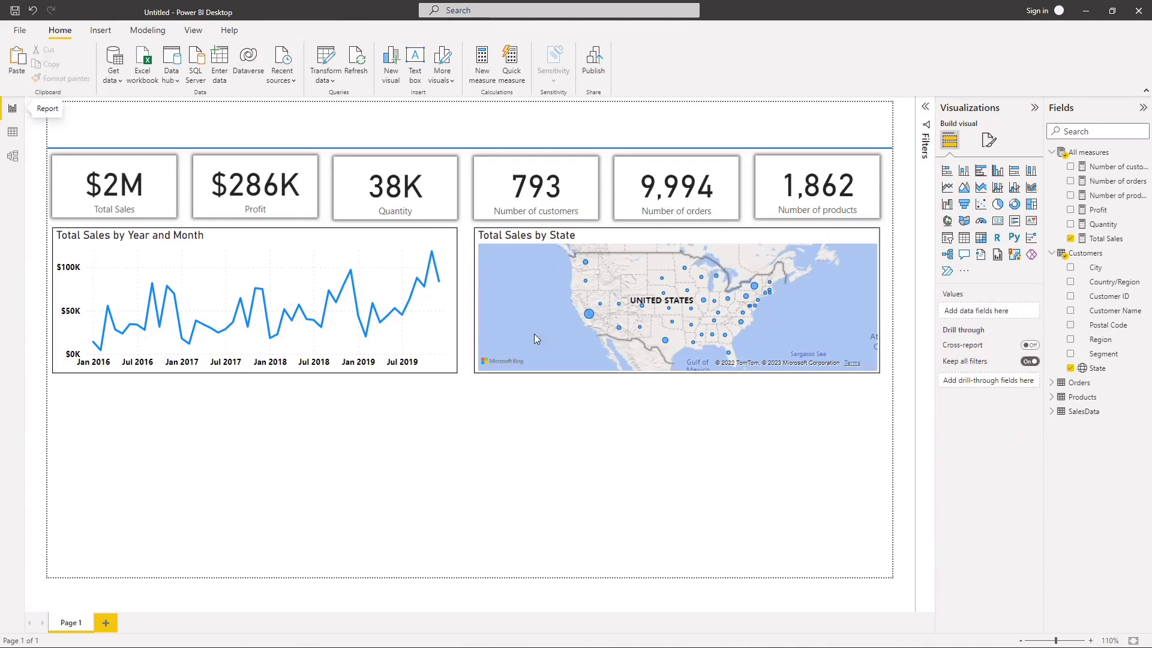
# Step: Set the bubble size of the Total Sales by State map to 10 px
pyautogui.click(628, 236)
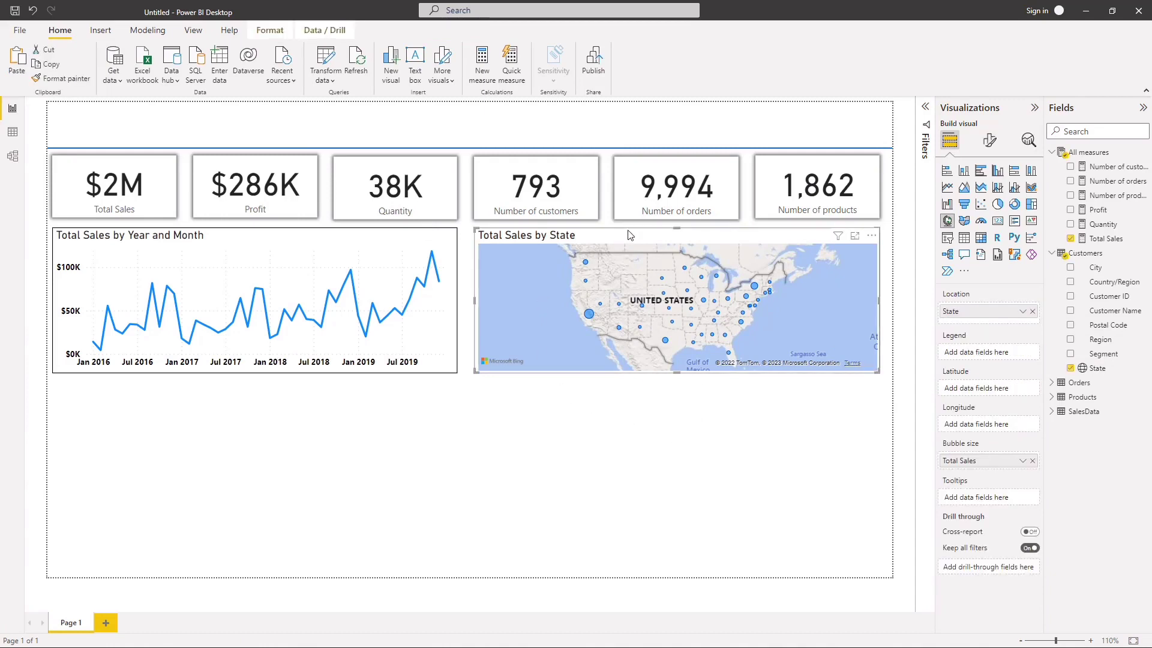
pyautogui.click(989, 141)
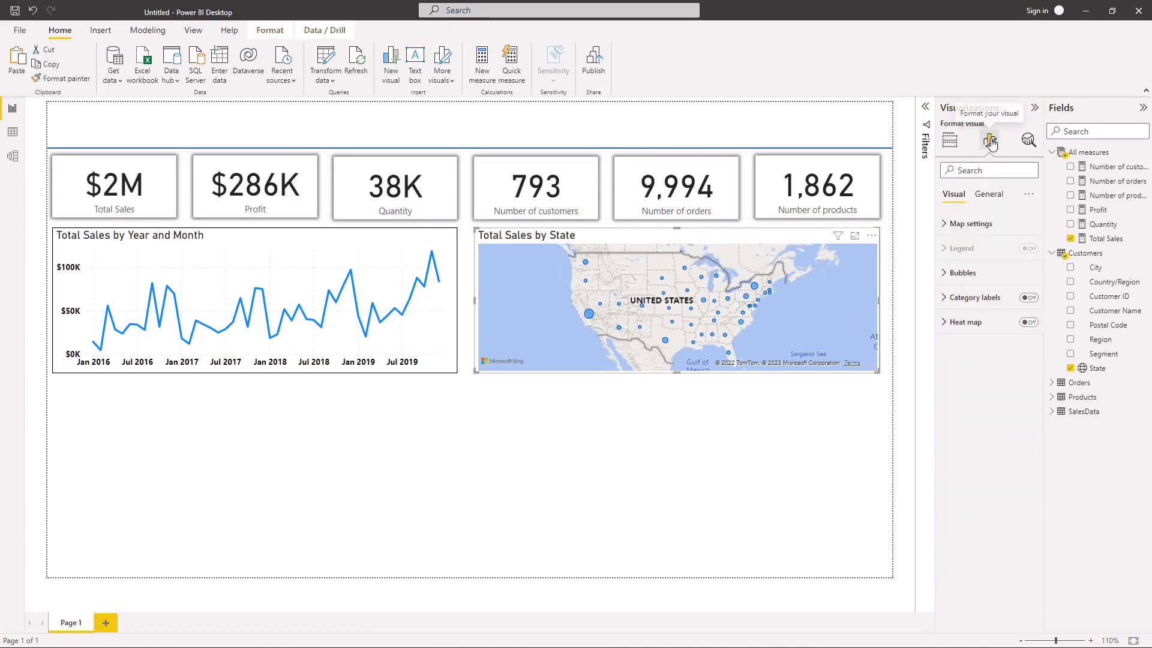
pyautogui.click(964, 274)
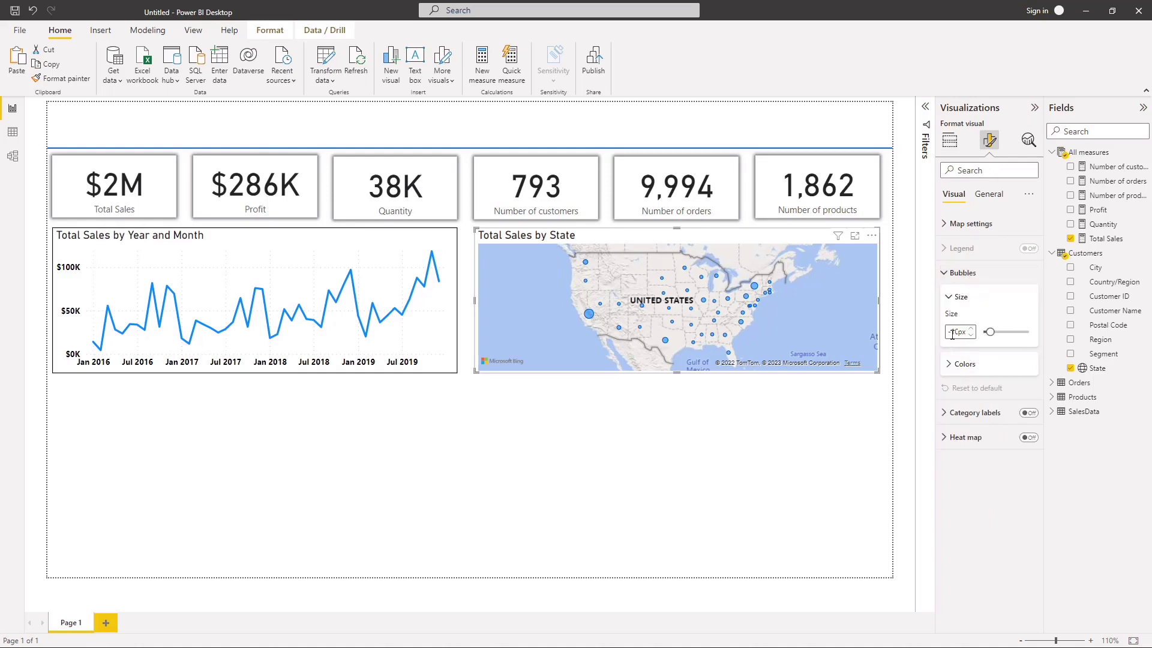
pyautogui.press('BackSpace')
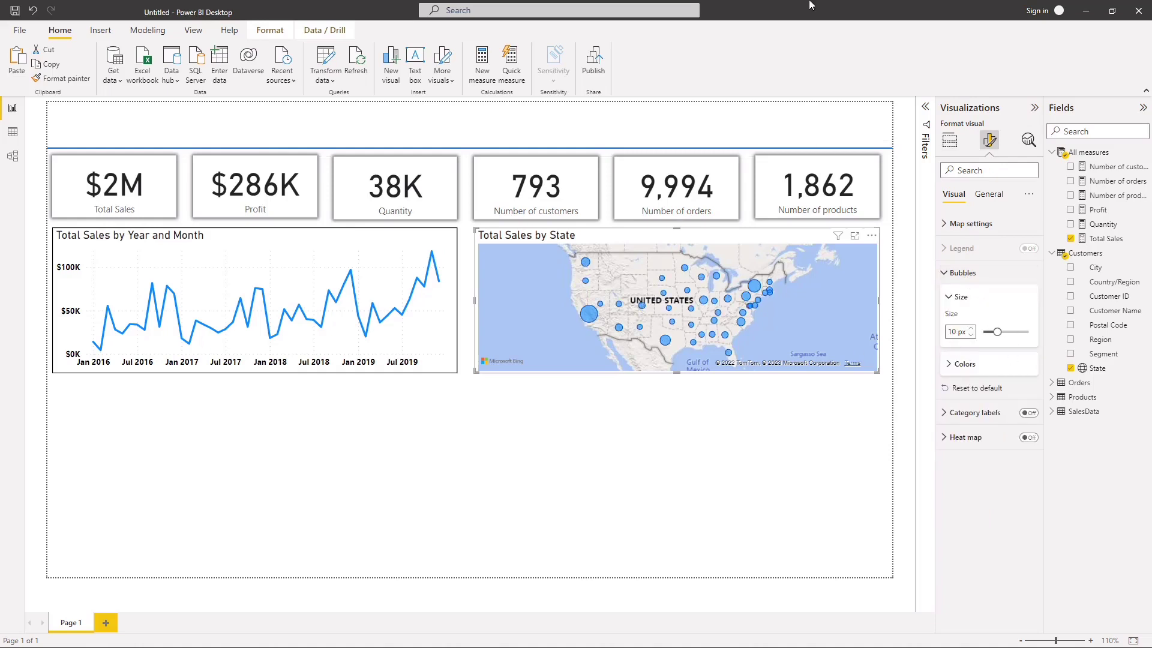
# Step: Open conditional formatting for the map's bubble colour and set the lowest Total Sales value in the gradient to red #CE3333
pyautogui.click(964, 363)
pyautogui.click(969, 396)
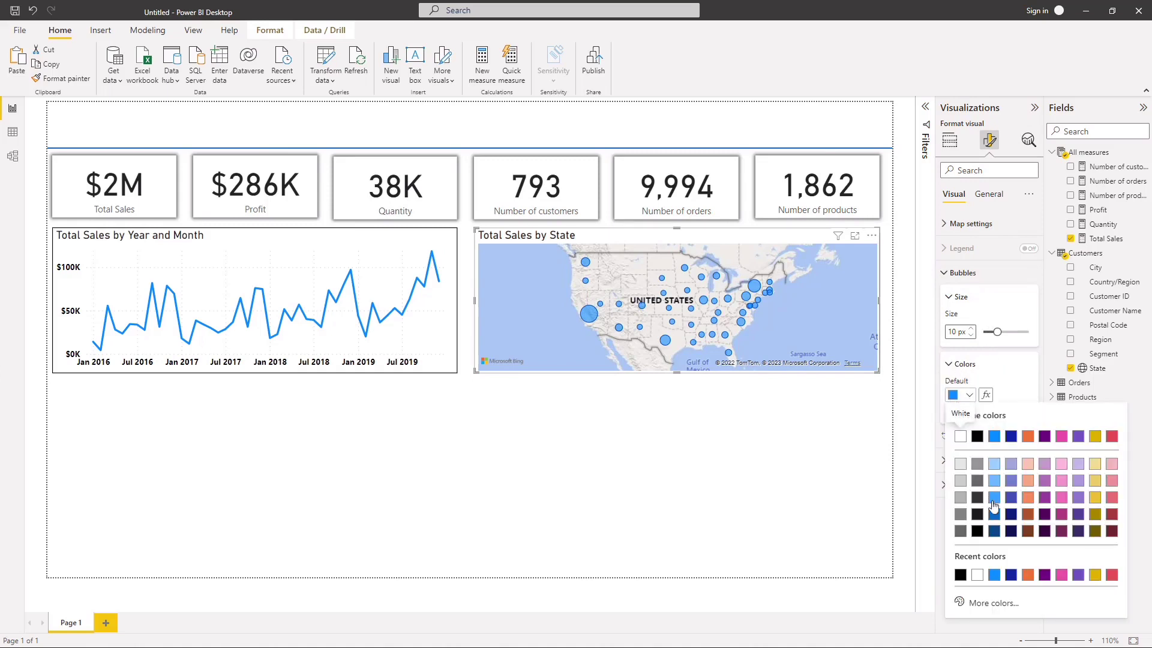
pyautogui.click(1017, 386)
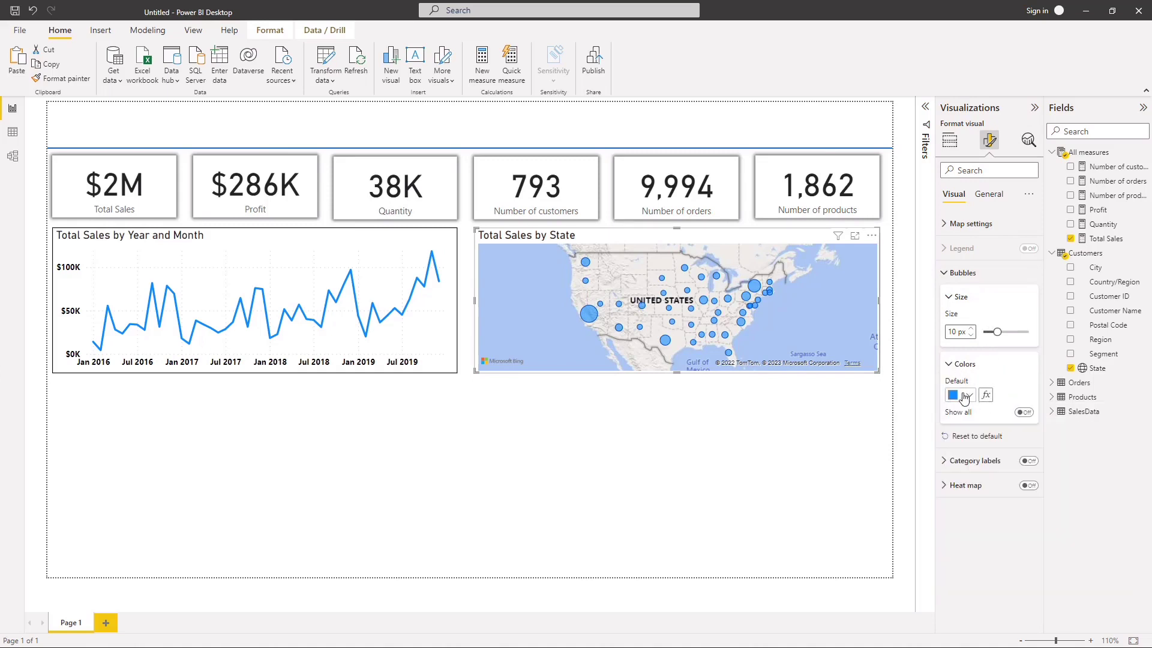
pyautogui.click(985, 395)
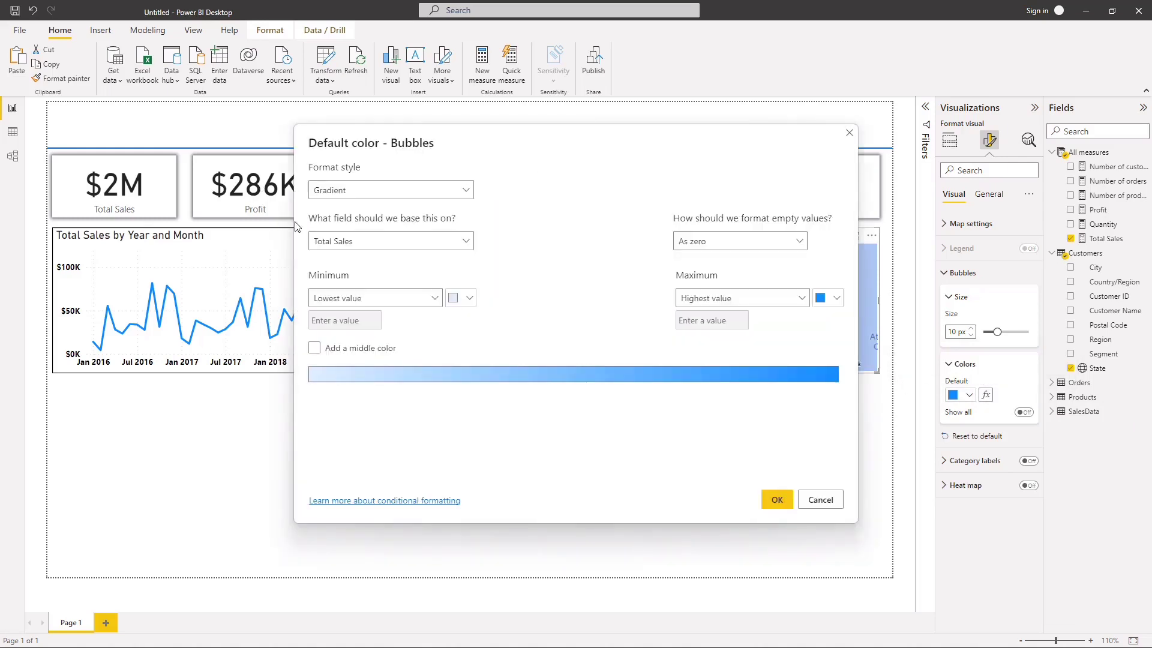
pyautogui.click(466, 303)
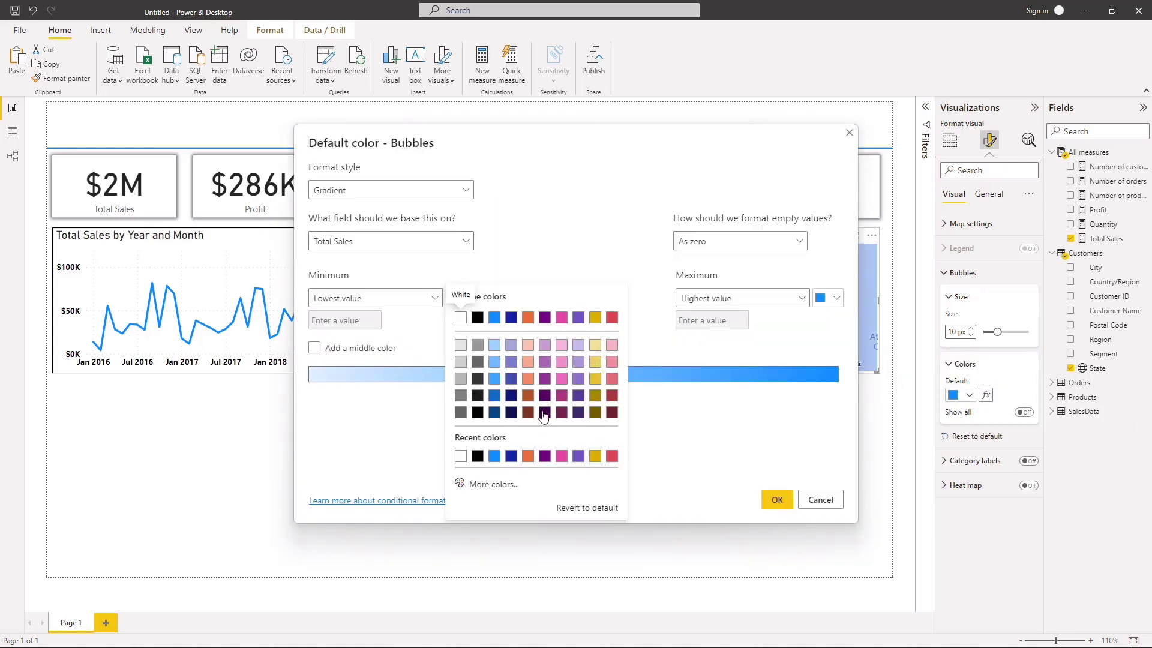
pyautogui.click(492, 483)
pyautogui.moveTo(587, 346)
pyautogui.mouseDown()
pyautogui.moveTo(571, 324)
pyautogui.moveTo(581, 333)
pyautogui.mouseUp()
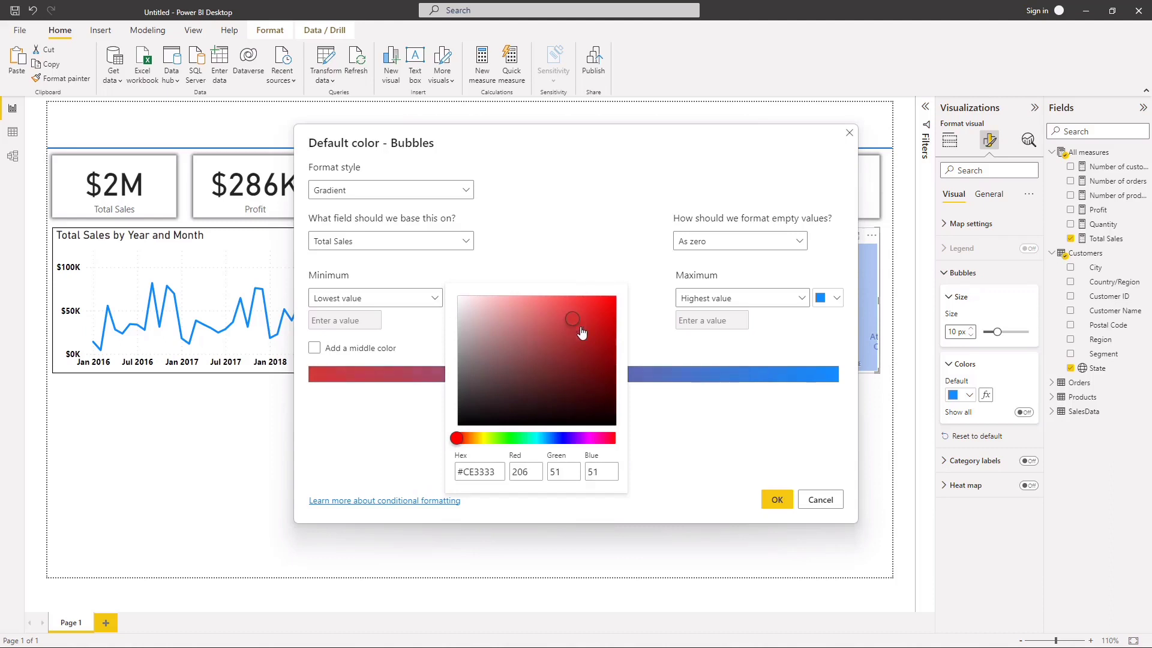
pyautogui.click(703, 423)
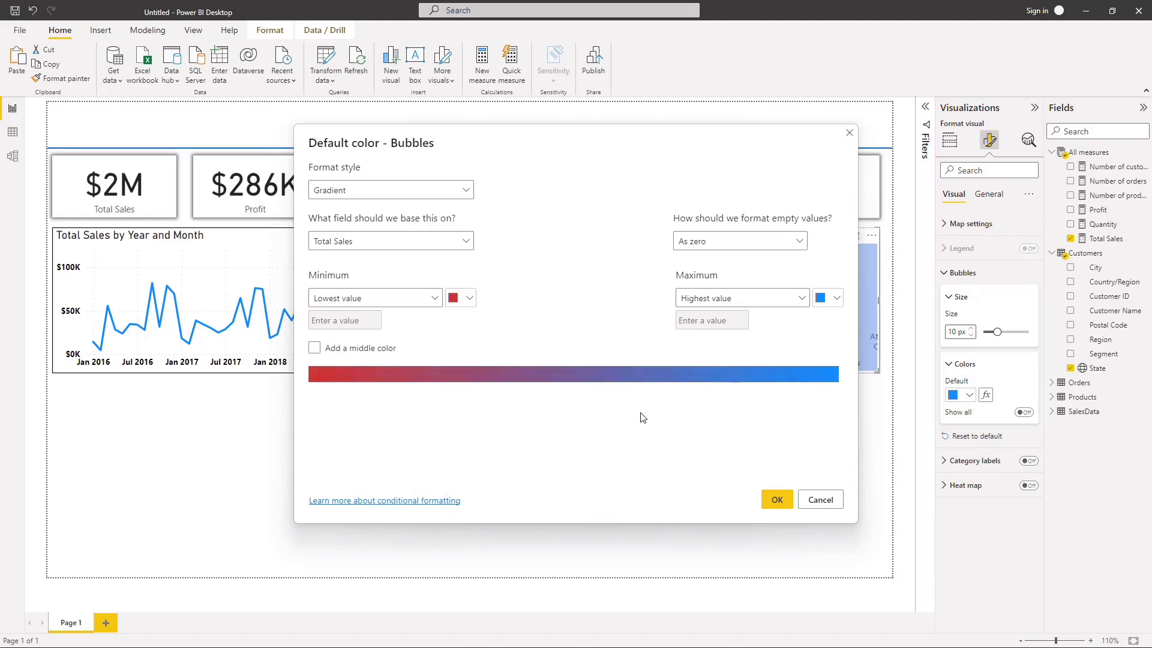
# Step: Set the gradient's highest value to green #0BE65C, add a middle colour, and apply the gradient to the map's bubbles
pyautogui.click(836, 298)
pyautogui.click(713, 484)
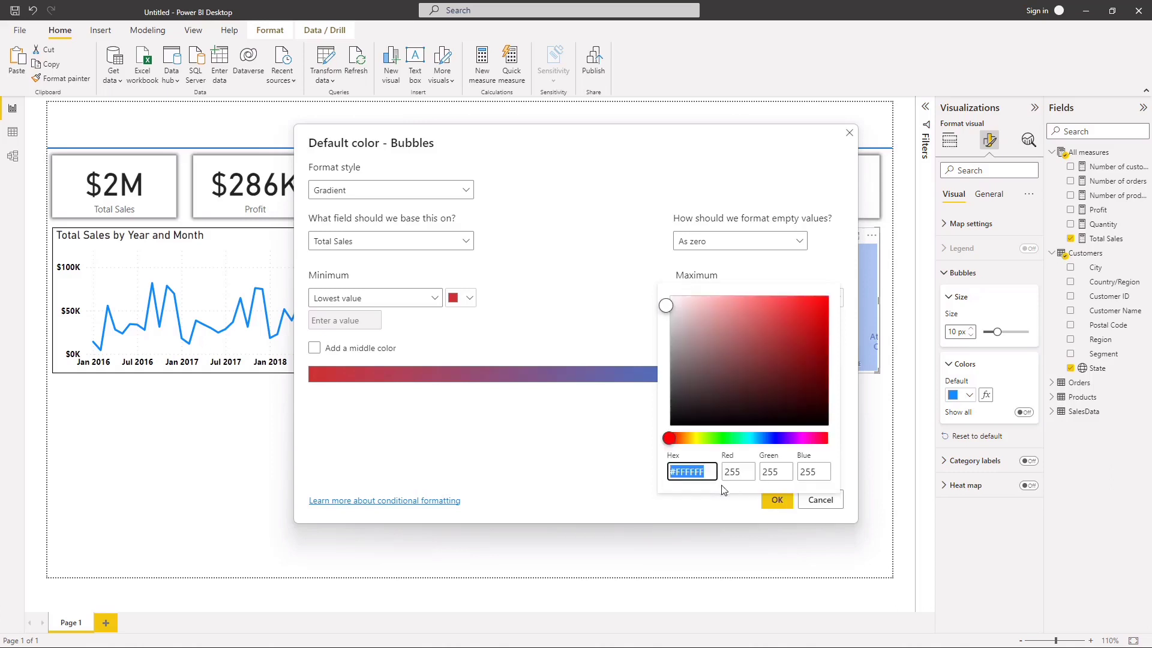
pyautogui.moveTo(673, 439); pyautogui.dragTo(733, 442)
pyautogui.click(811, 318)
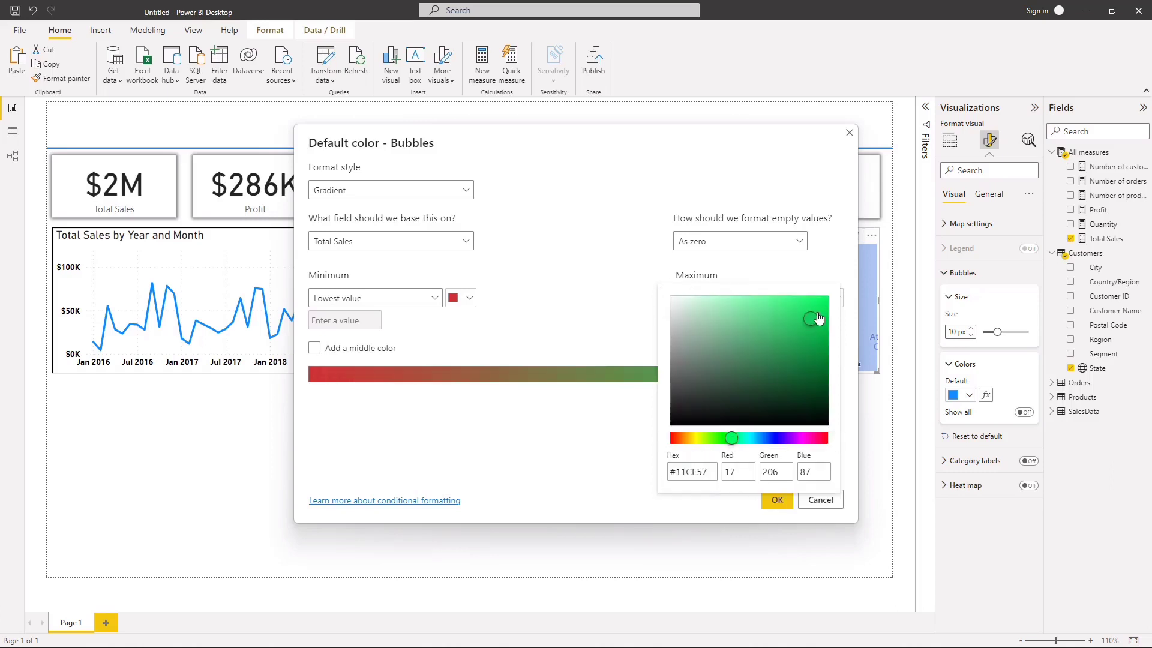
pyautogui.moveTo(802, 323); pyautogui.dragTo(820, 314)
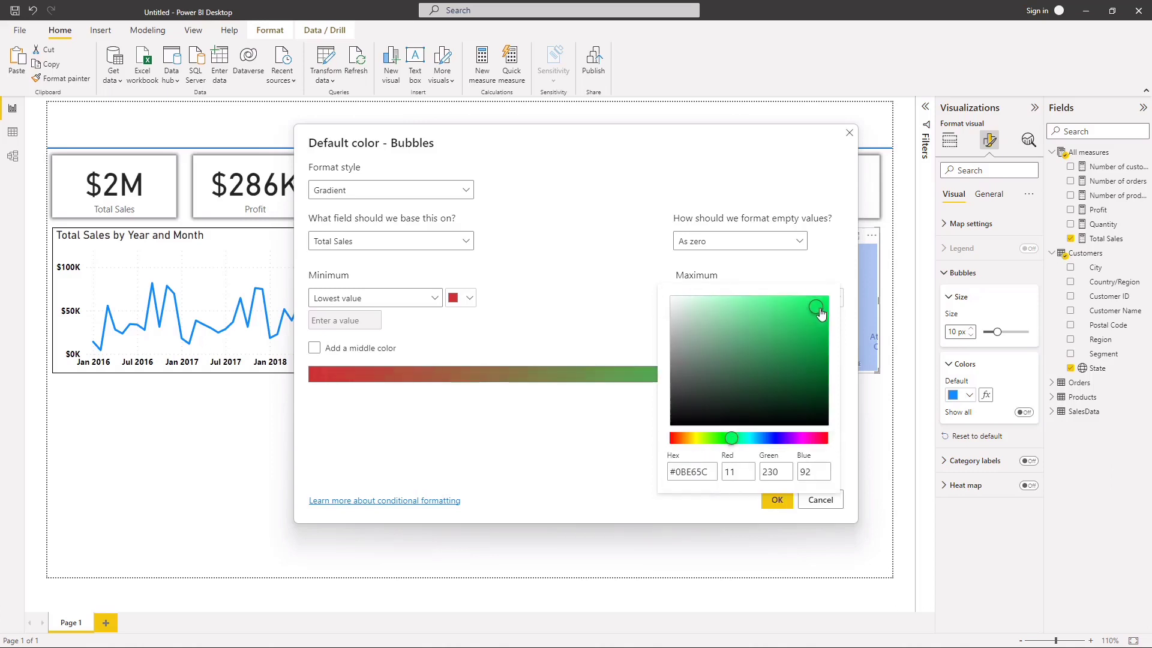
pyautogui.click(850, 133)
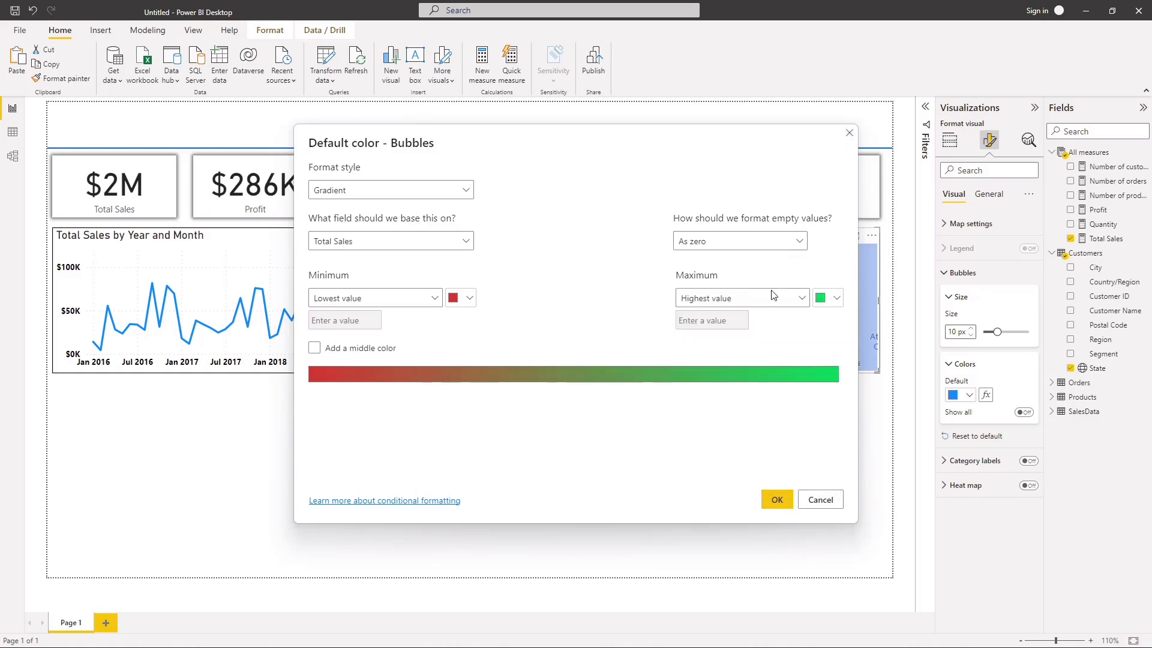
pyautogui.click(314, 349)
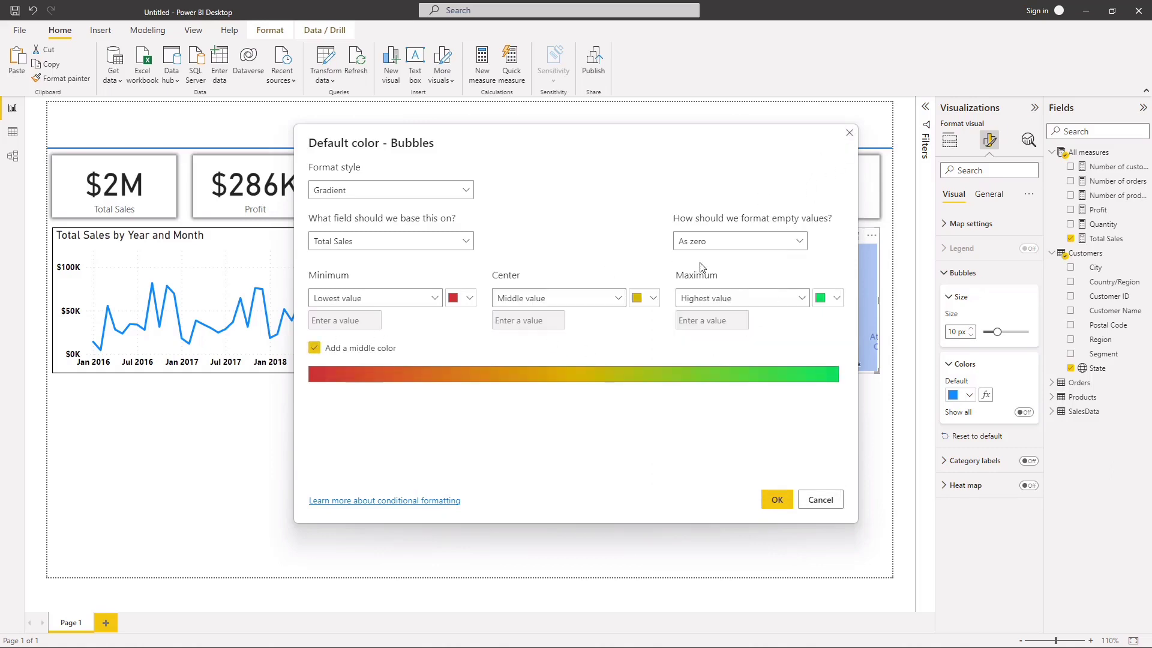
pyautogui.click(774, 498)
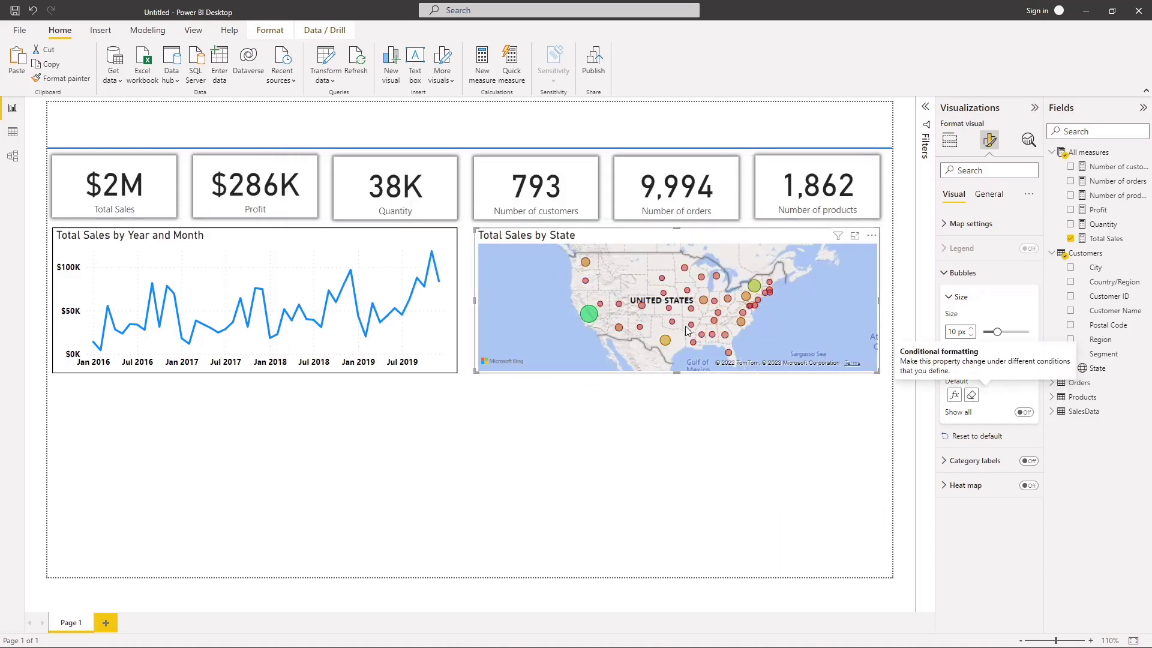
# Step: Widen the Total Sales by State map slightly towards the line chart to narrow the gap between them
pyautogui.click(666, 437)
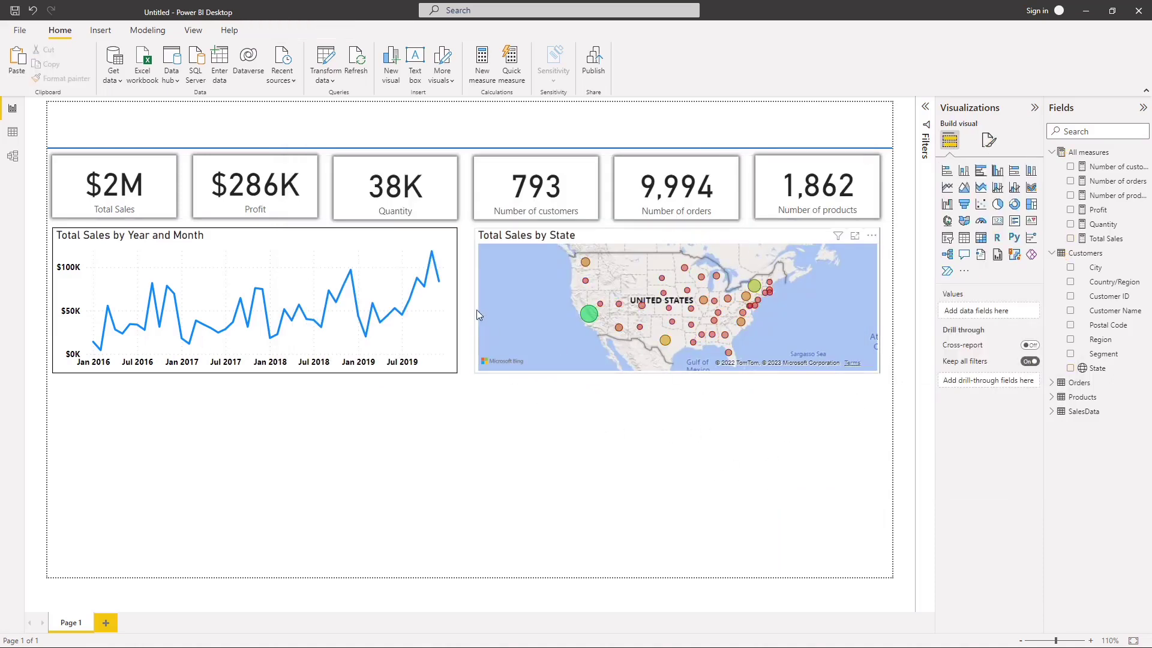
pyautogui.click(476, 309)
pyautogui.moveTo(473, 304); pyautogui.dragTo(467, 300)
pyautogui.click(581, 430)
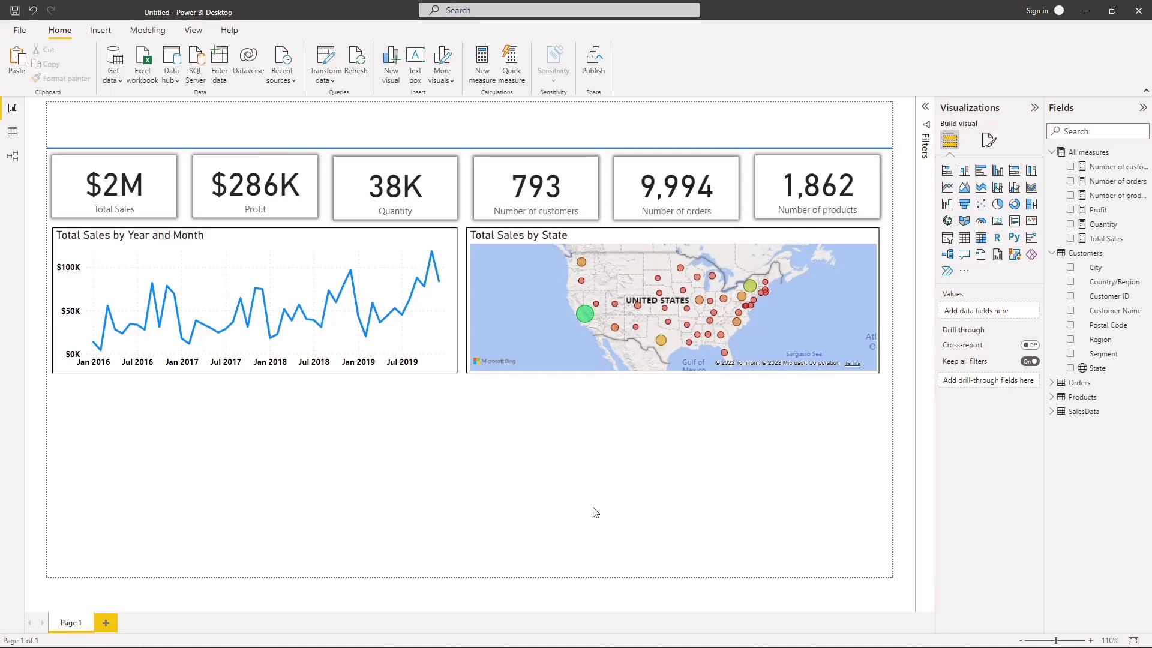
# Step: Duplicate the Total Sales by Year and Month line chart, place the copy directly beneath the original and make it taller
pyautogui.click(250, 240)
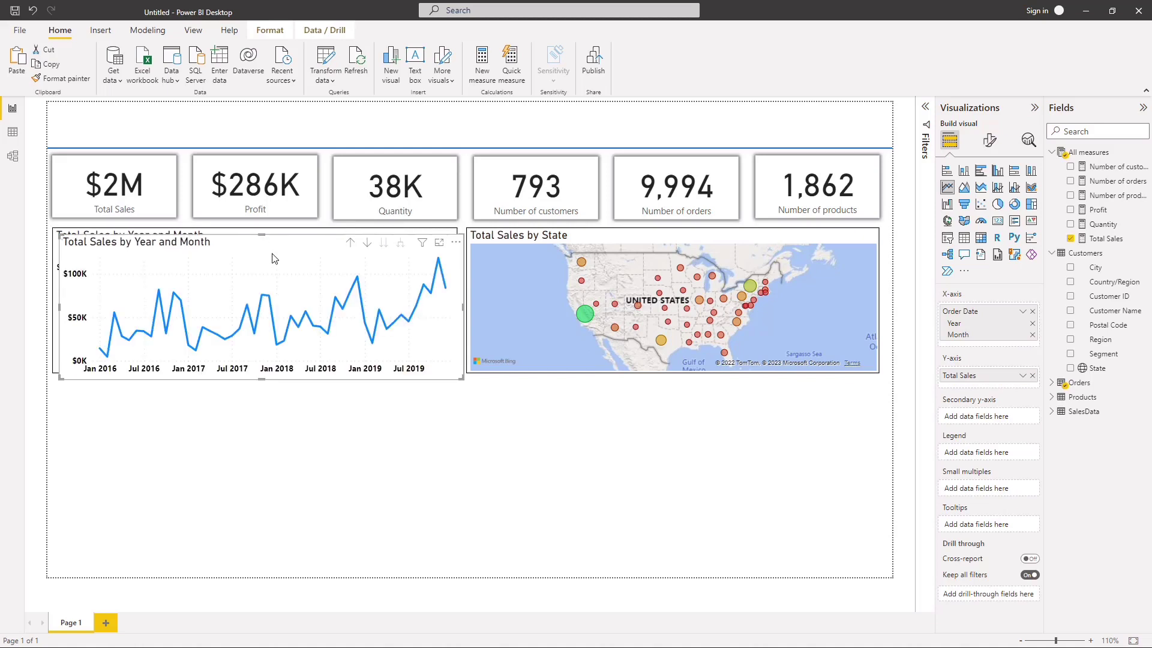
pyautogui.hotkey('ctrl', 'c')
pyautogui.hotkey('ctrl', 'v')
pyautogui.moveTo(250, 246); pyautogui.dragTo(269, 406)
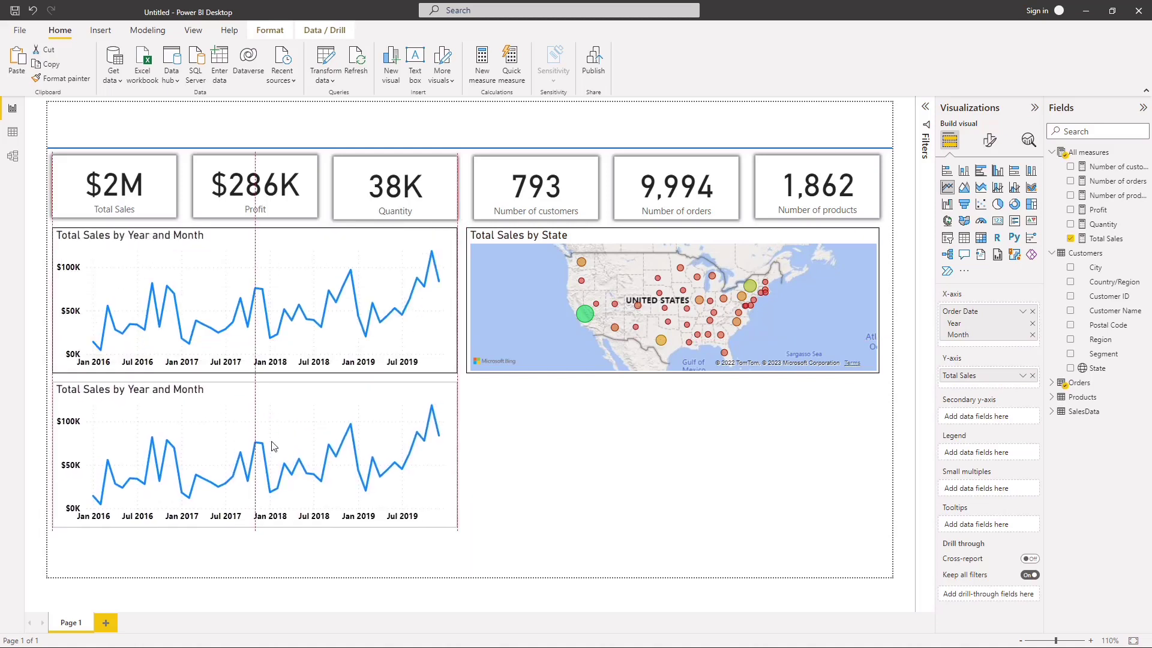
pyautogui.moveTo(272, 446); pyautogui.dragTo(272, 446)
pyautogui.moveTo(252, 528); pyautogui.dragTo(261, 562)
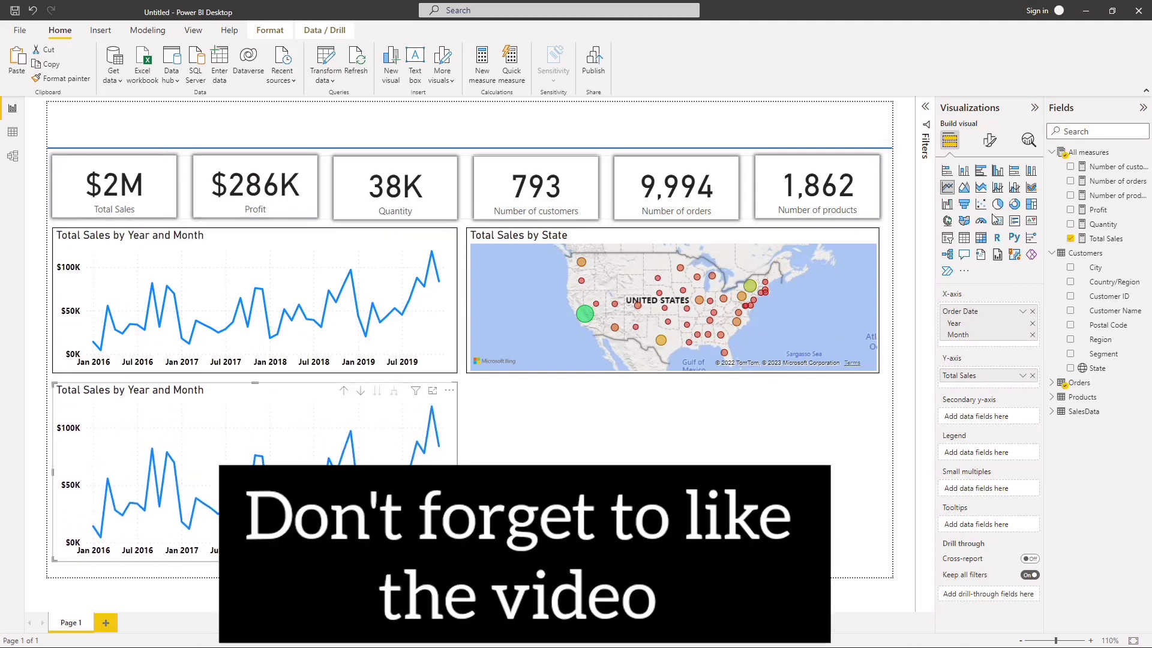
# Step: Check the distinct Category and Sub-Category values in the Products table's data, and return to the report page
pyautogui.click(13, 132)
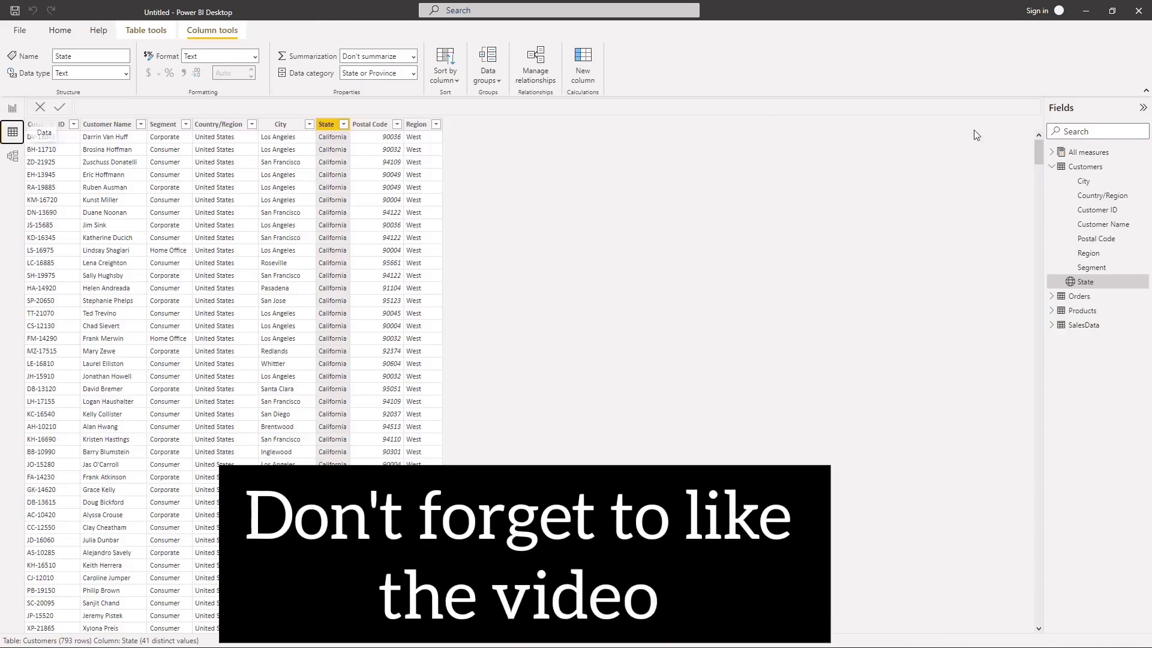
pyautogui.click(1054, 171)
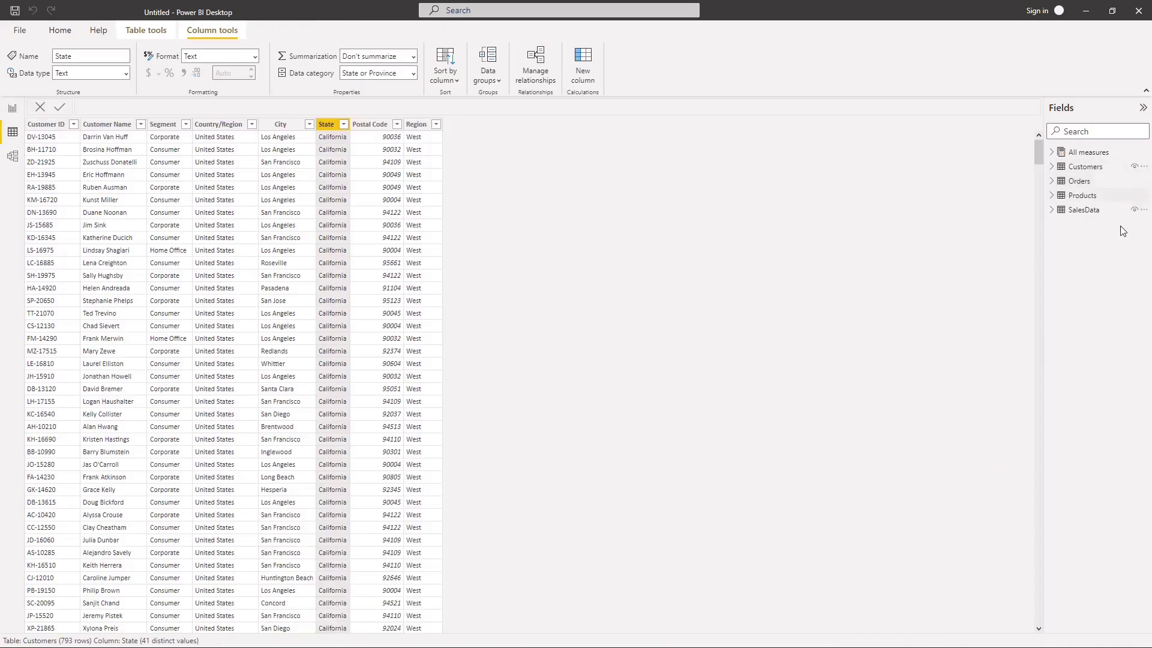
pyautogui.click(1083, 195)
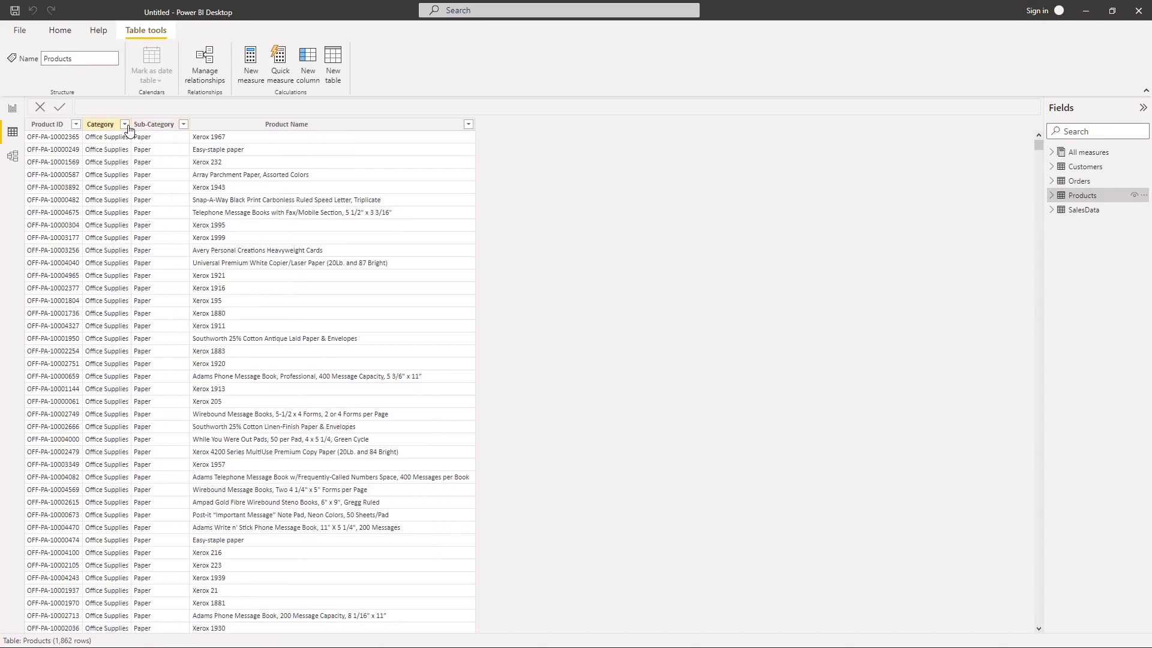
pyautogui.click(124, 124)
pyautogui.click(150, 369)
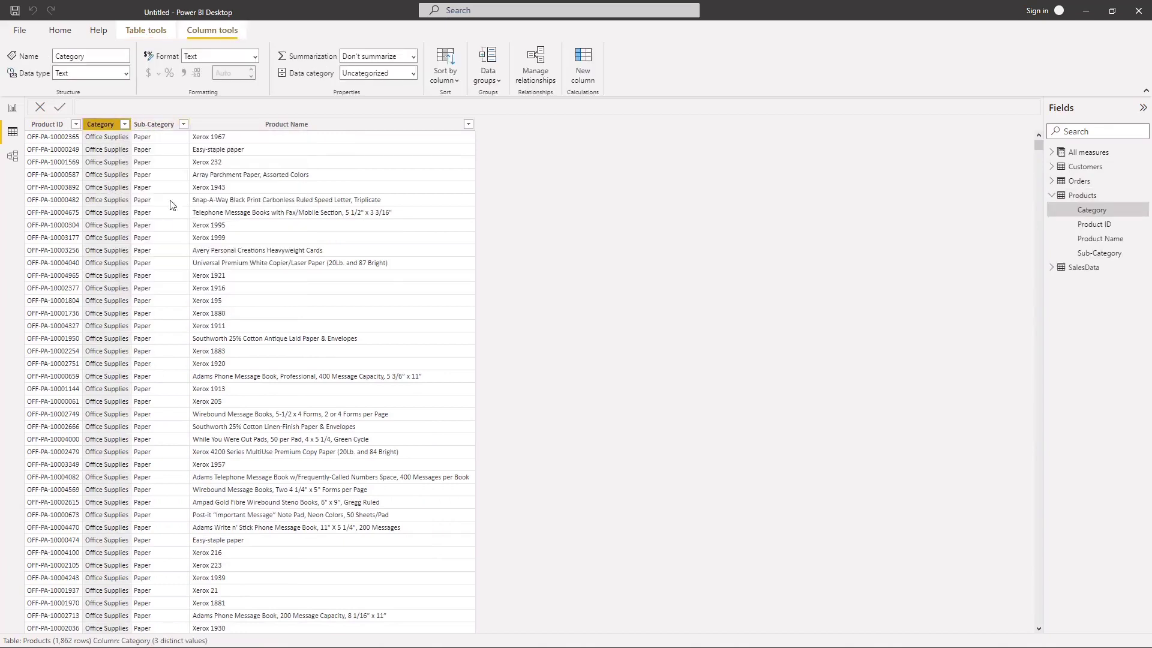
pyautogui.click(184, 124)
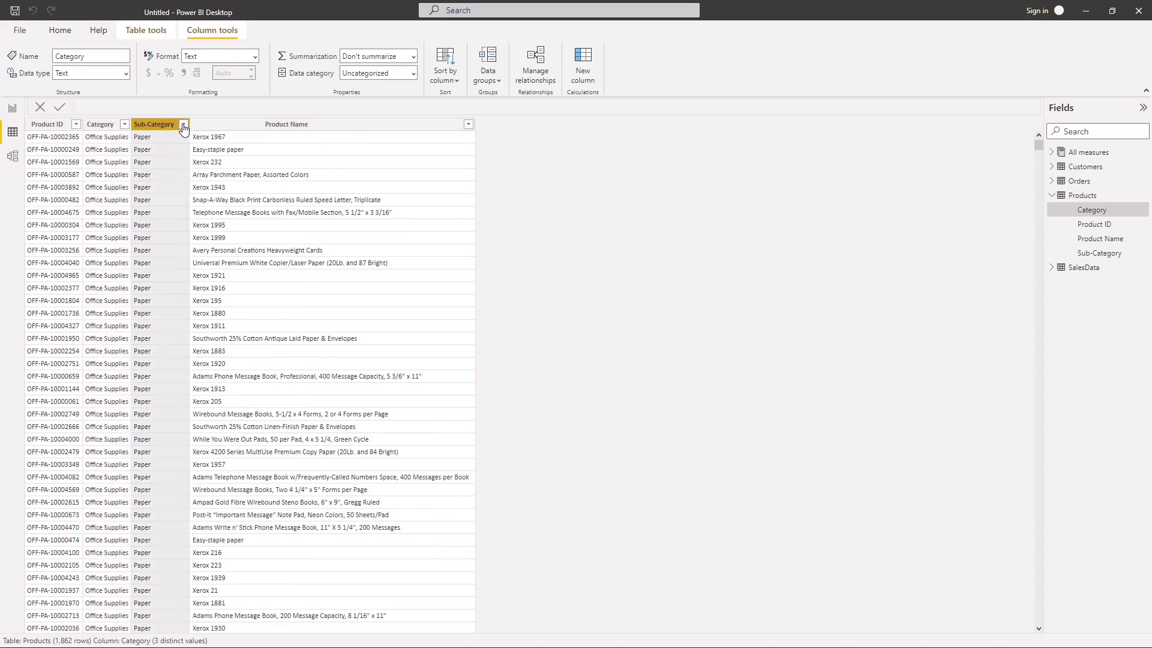
pyautogui.click(404, 304)
pyautogui.click(13, 108)
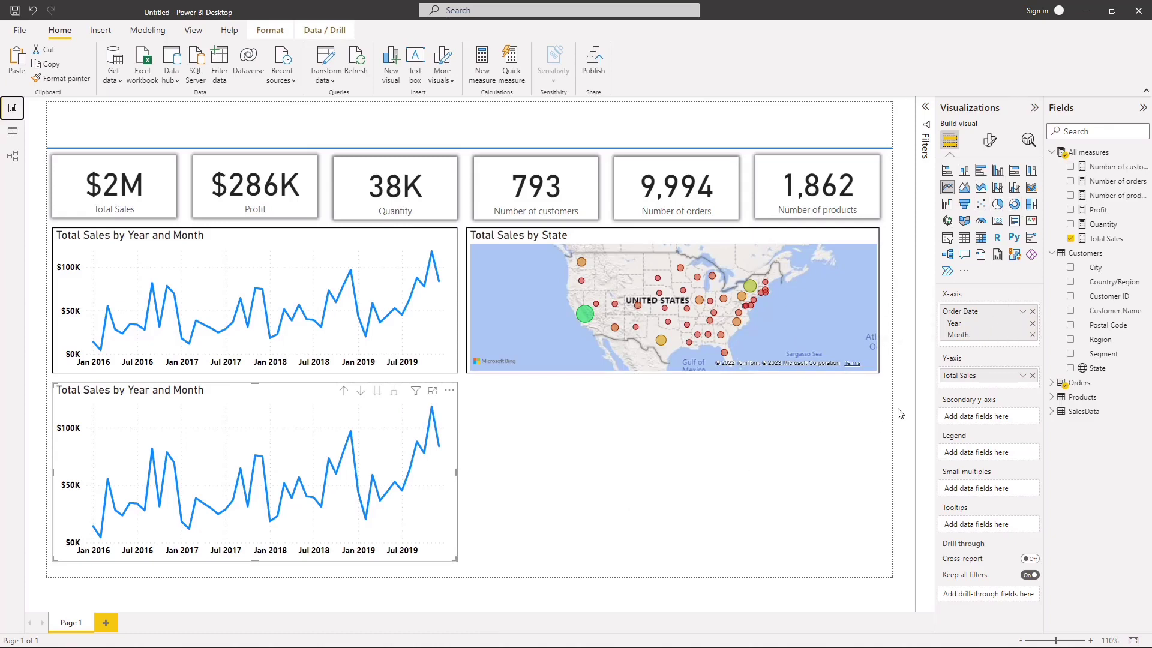
# Step: Replace Order Date with Category and Sub-Category on the copied chart's x-axis and convert it into a stacked column chart
pyautogui.click(1031, 312)
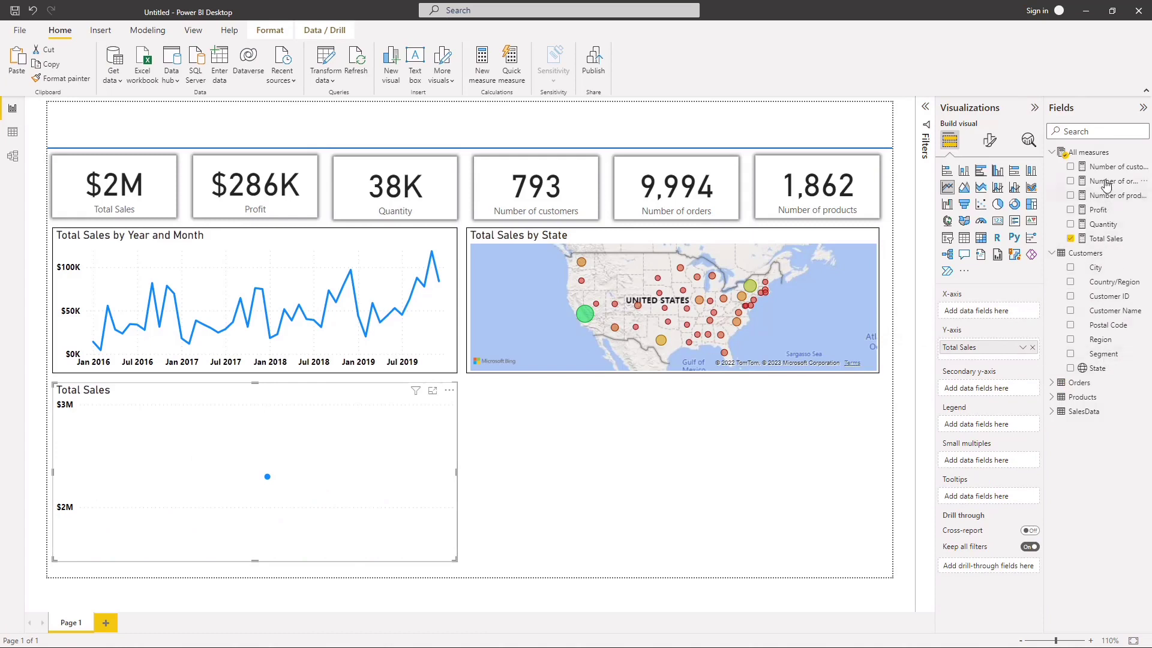
pyautogui.click(1053, 257)
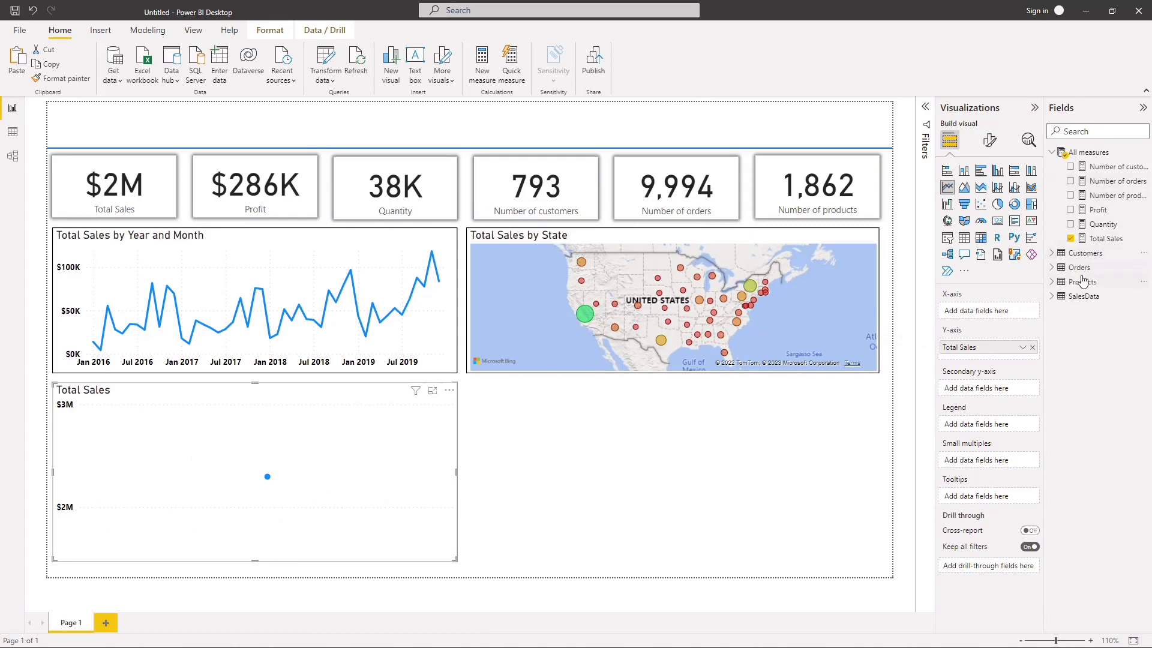
pyautogui.click(1056, 281)
pyautogui.moveTo(1107, 305); pyautogui.dragTo(999, 311)
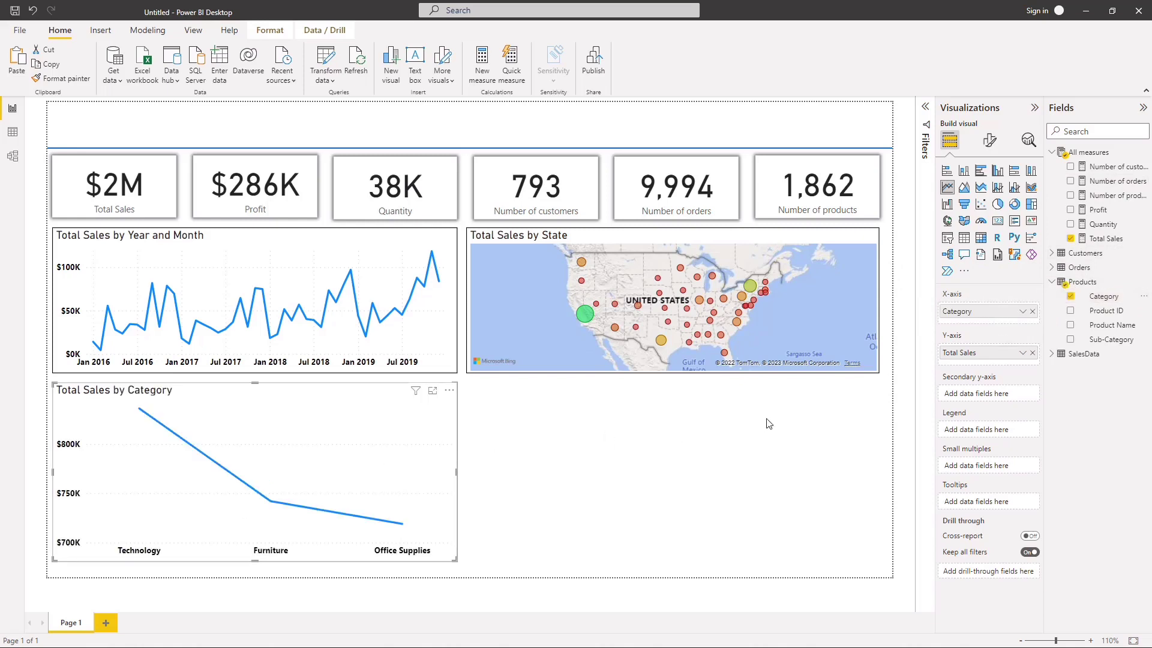
pyautogui.click(964, 172)
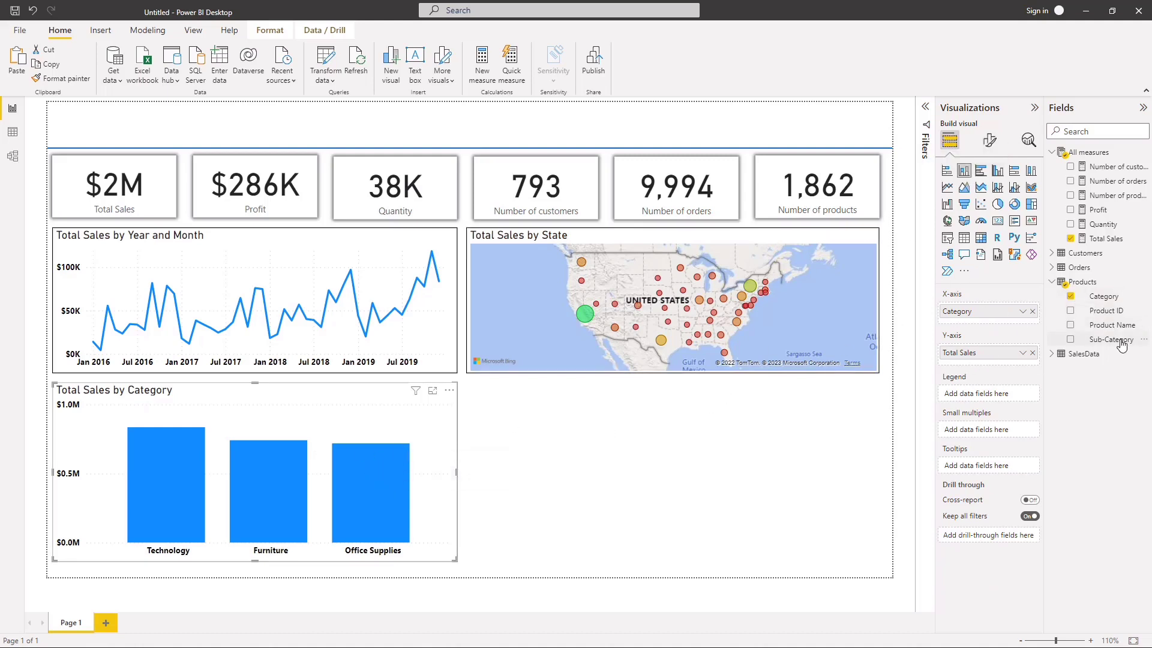
pyautogui.moveTo(1121, 346); pyautogui.dragTo(1013, 328)
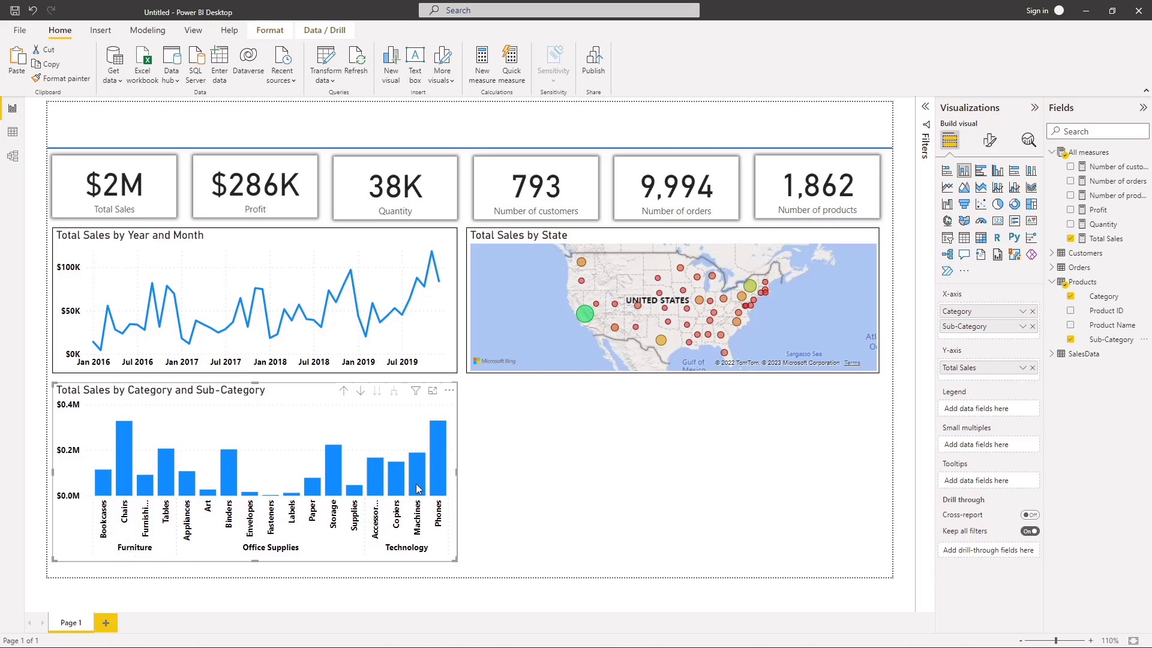
pyautogui.click(534, 472)
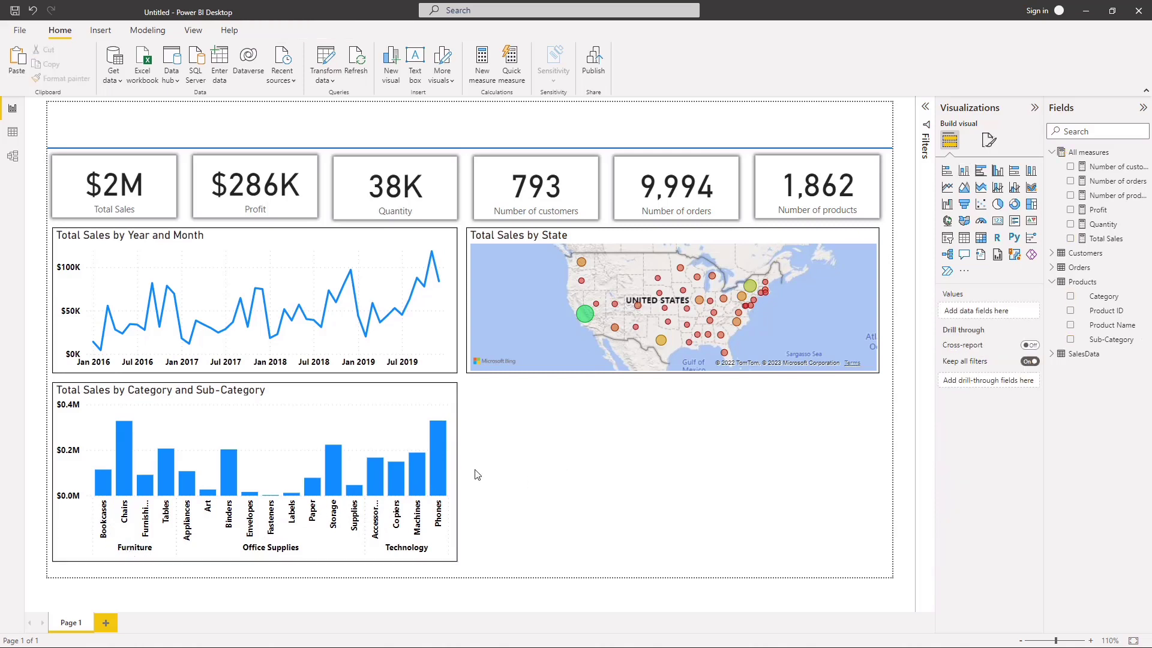
# Step: Bring the column chart up to the Category level of its hierarchy and turn drill mode off
pyautogui.click(454, 478)
pyautogui.moveTo(455, 478); pyautogui.dragTo(534, 480)
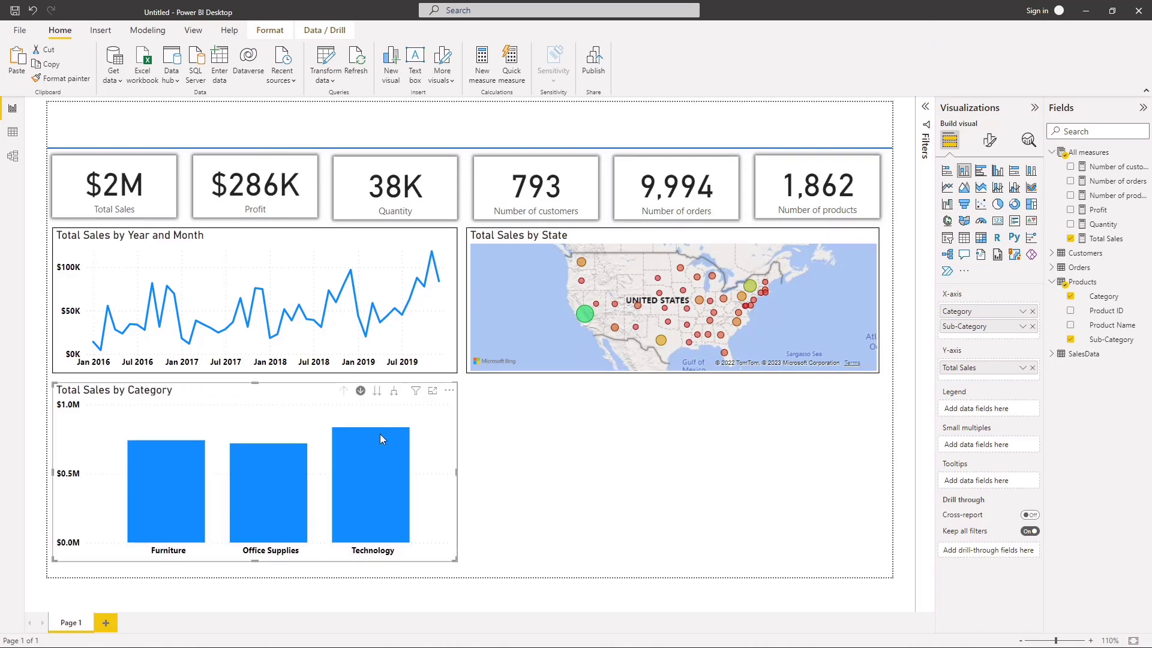
pyautogui.click(360, 391)
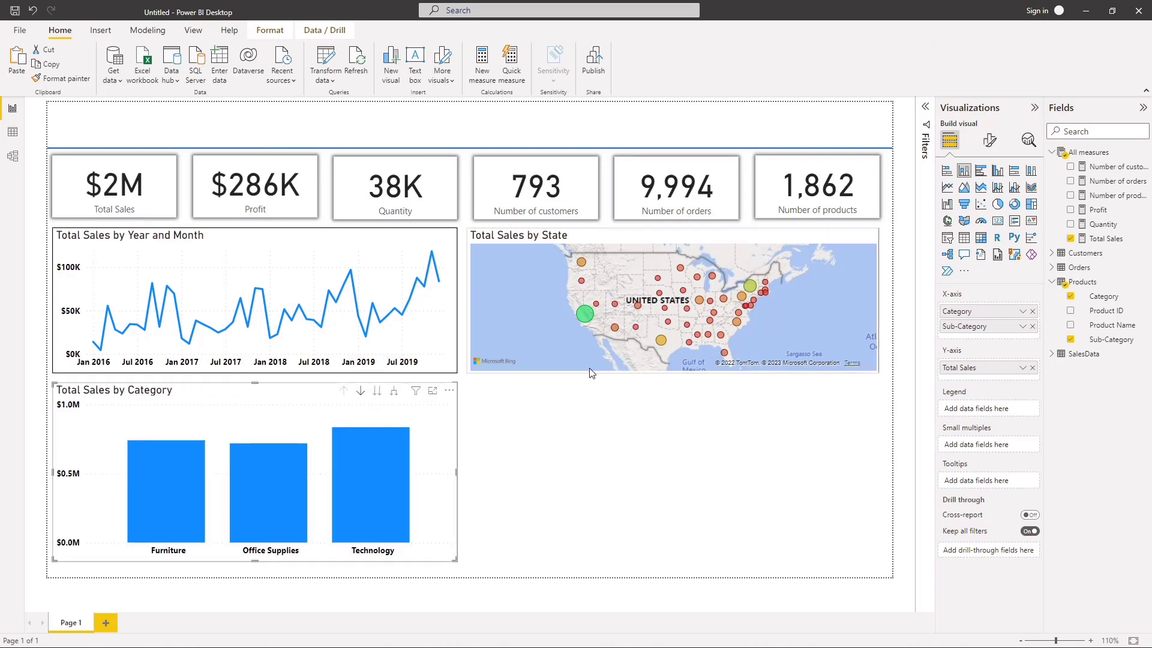
pyautogui.click(637, 488)
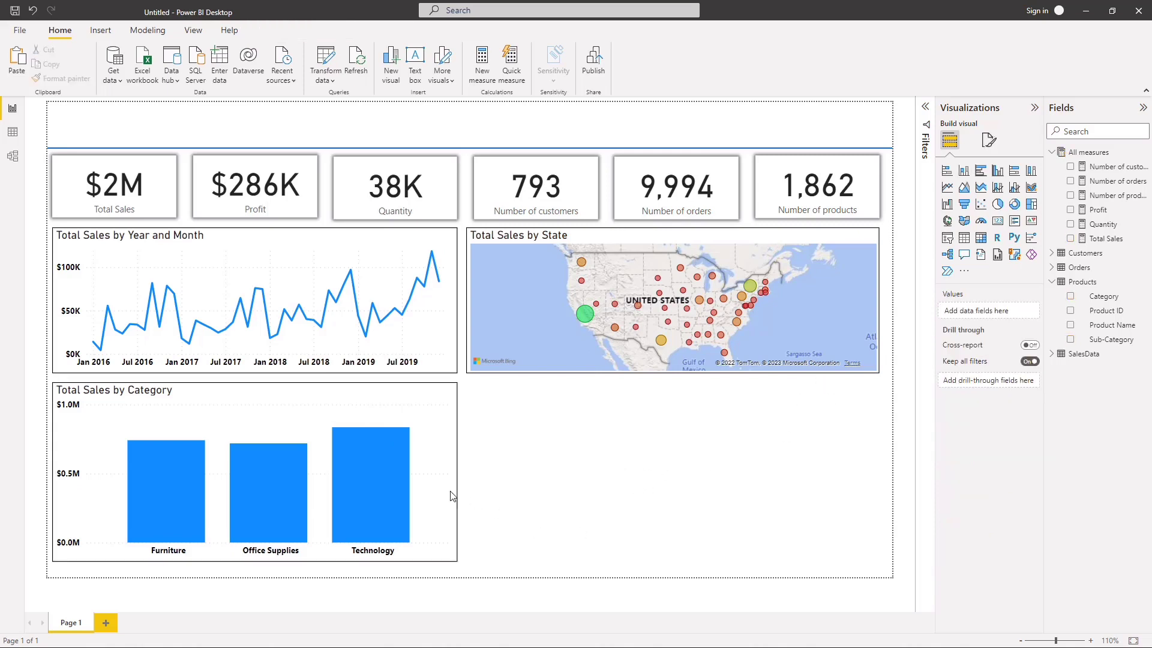
# Step: View the Total Sales by Category chart in focus mode and drill down into Furniture and Office Supplies in turn
pyautogui.click(436, 482)
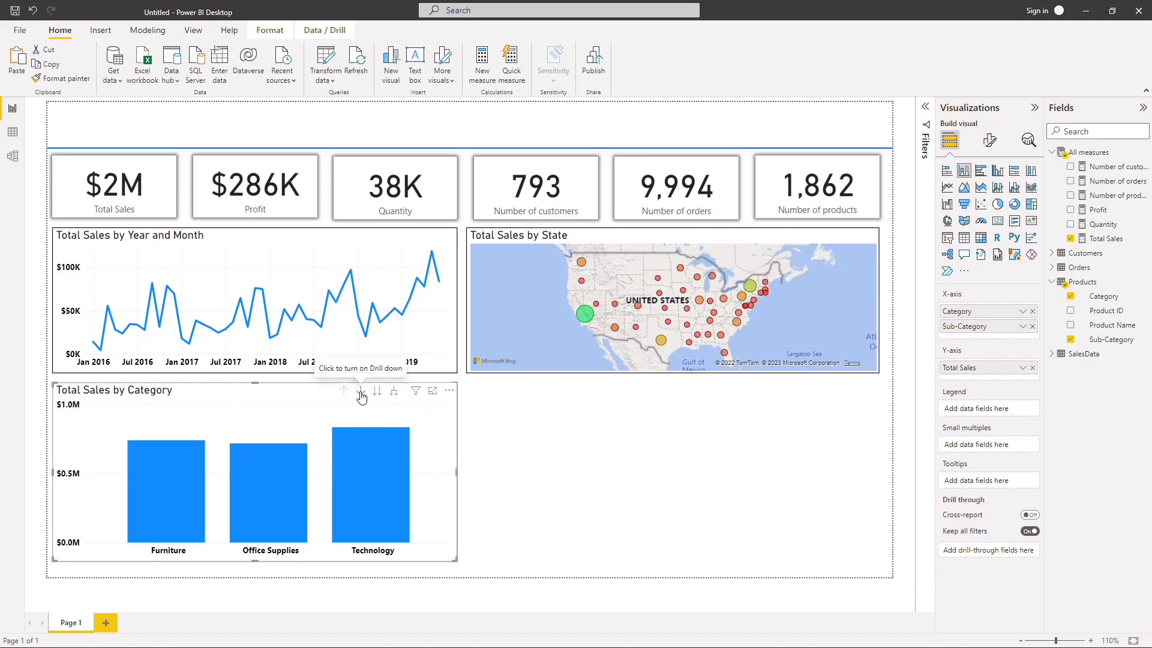
pyautogui.click(432, 393)
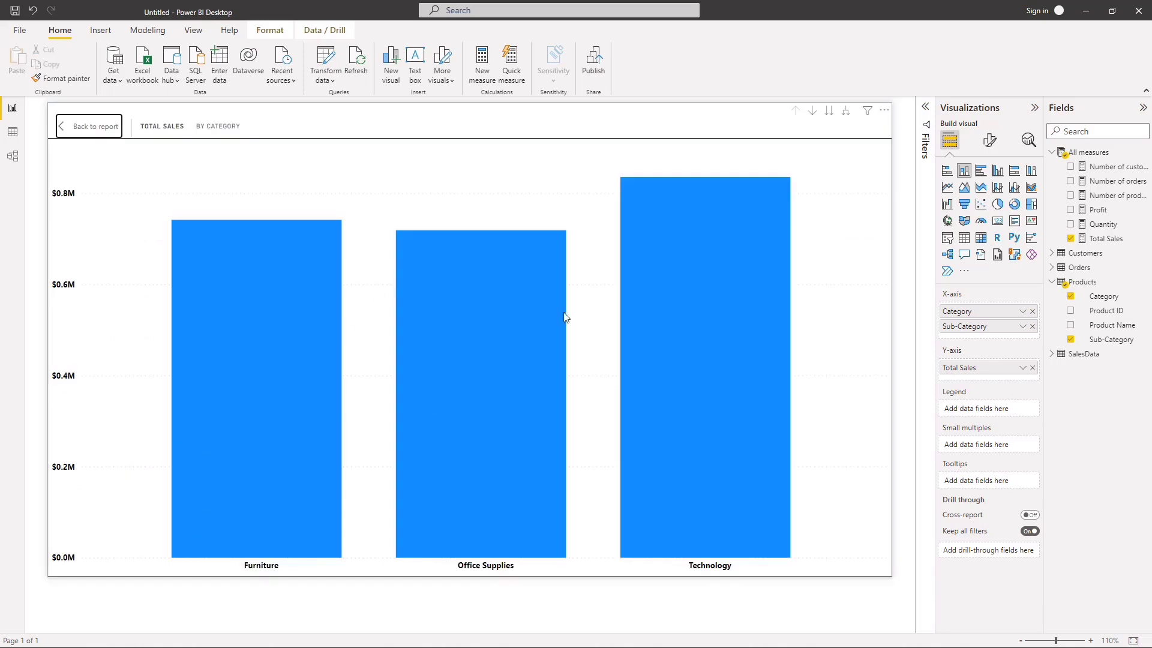
pyautogui.click(813, 114)
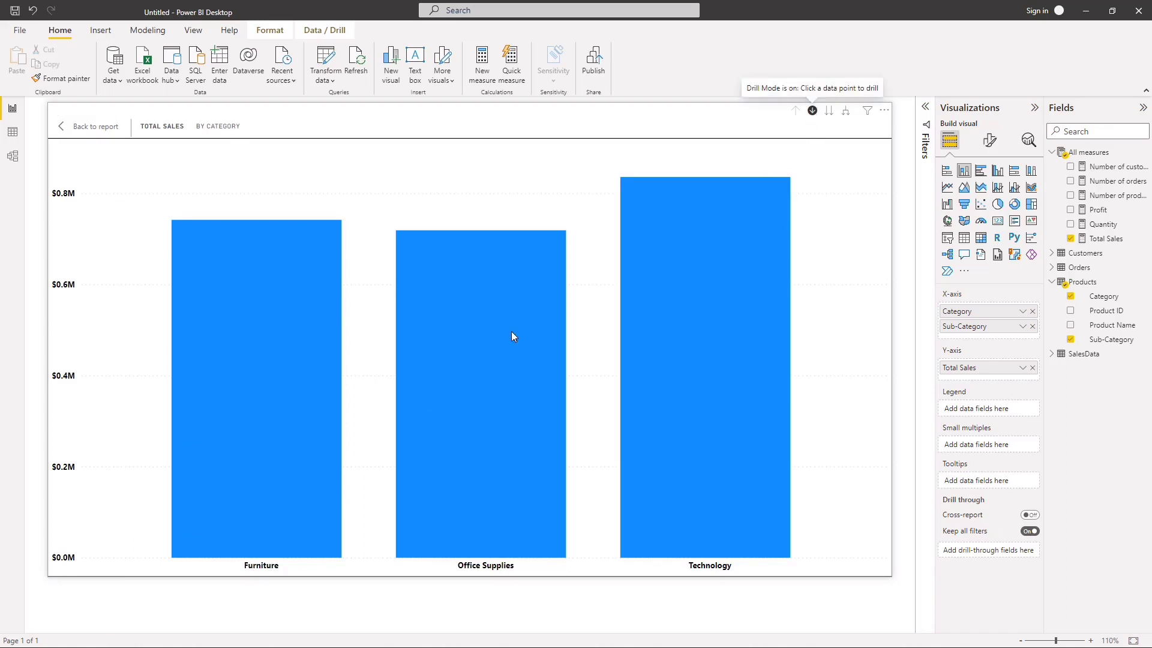
pyautogui.click(233, 341)
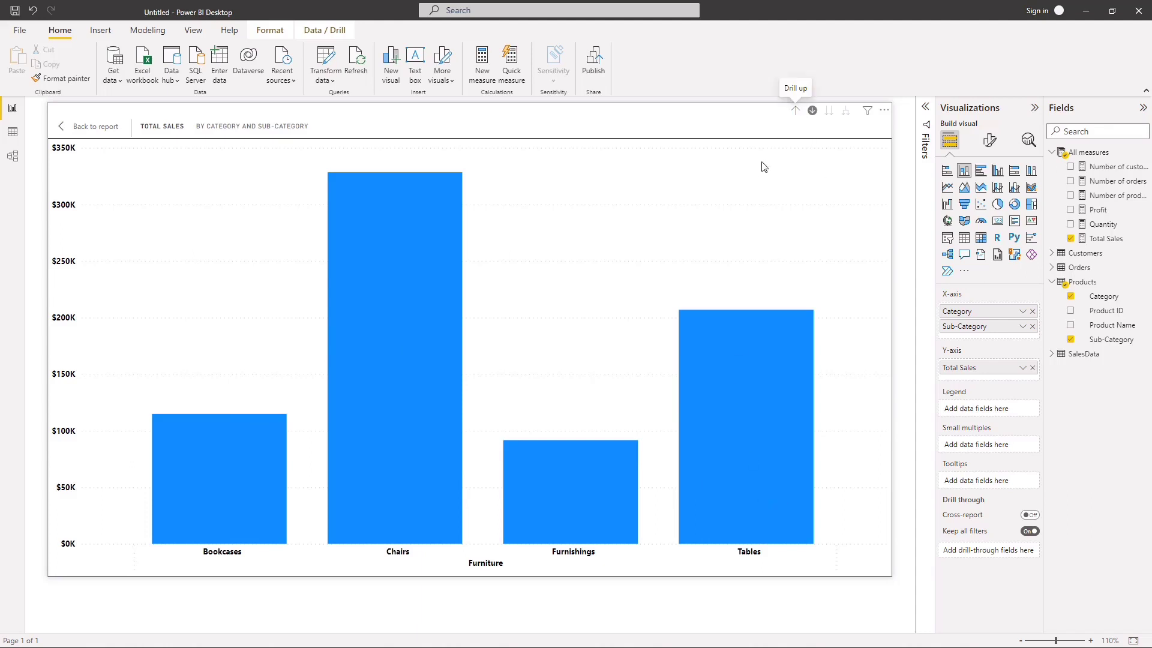
pyautogui.click(794, 112)
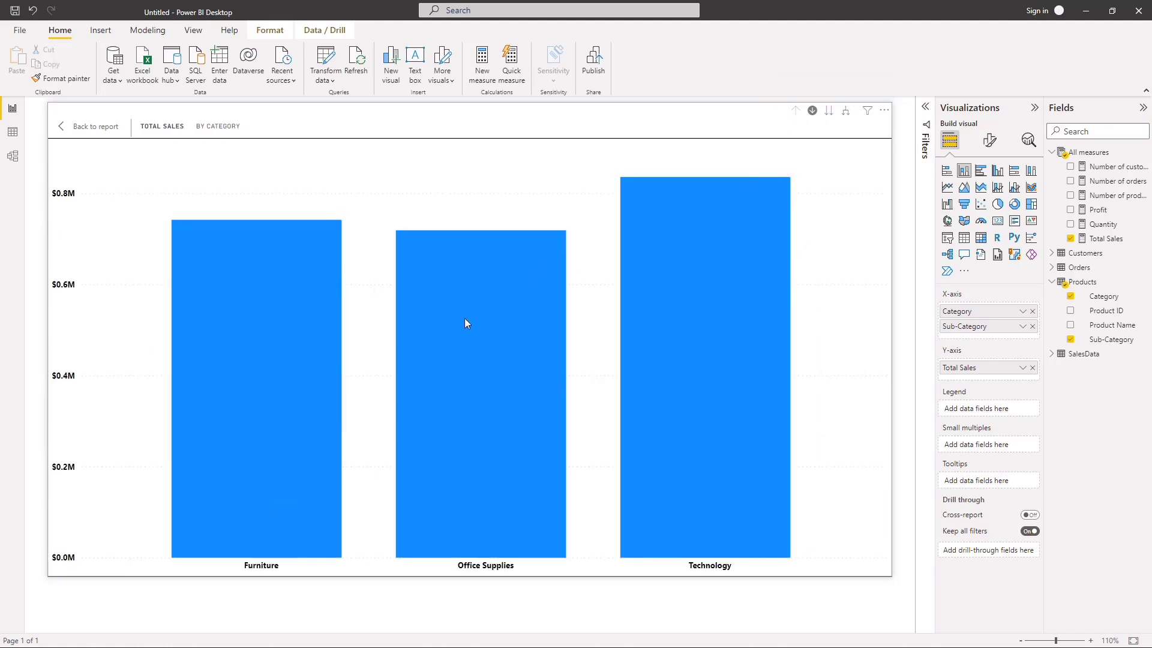
pyautogui.click(495, 466)
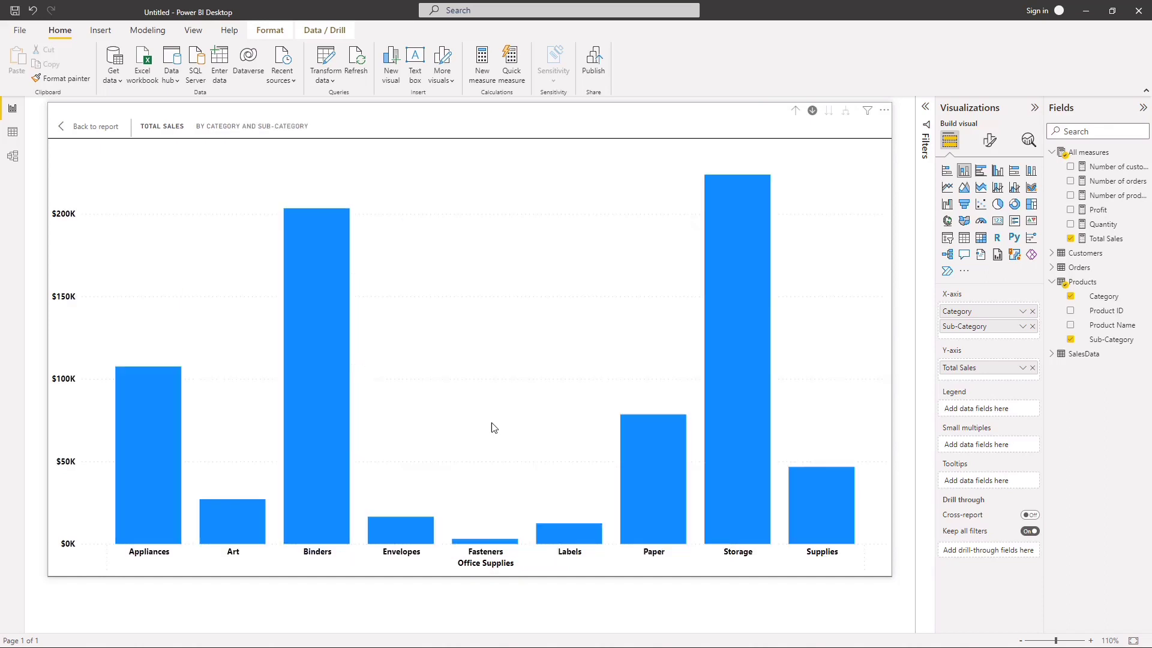
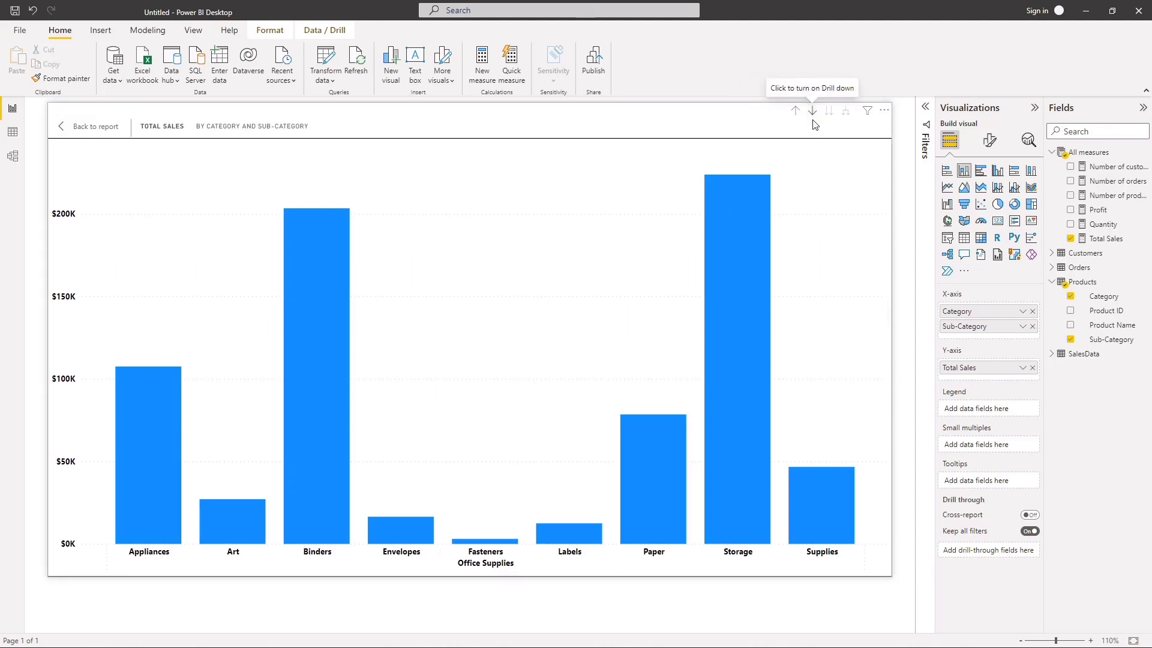
# Step: Return to the report page, bring the category chart back up to the Category level and turn its drill-down mode on
pyautogui.moveTo(759, 210)
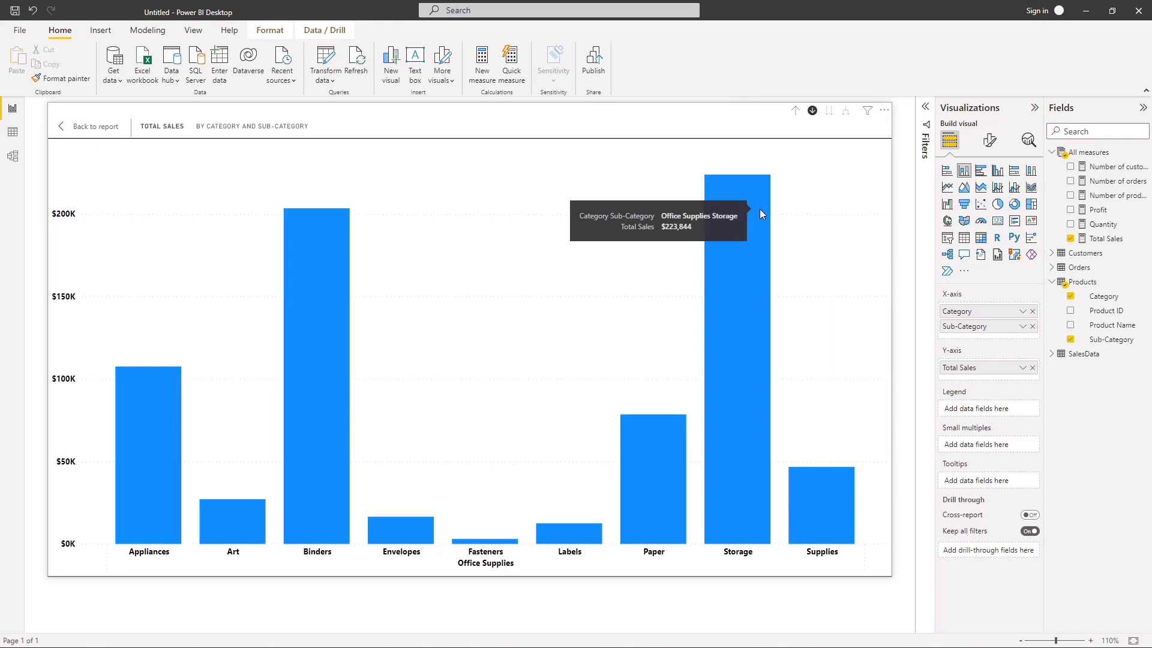
pyautogui.click(811, 112)
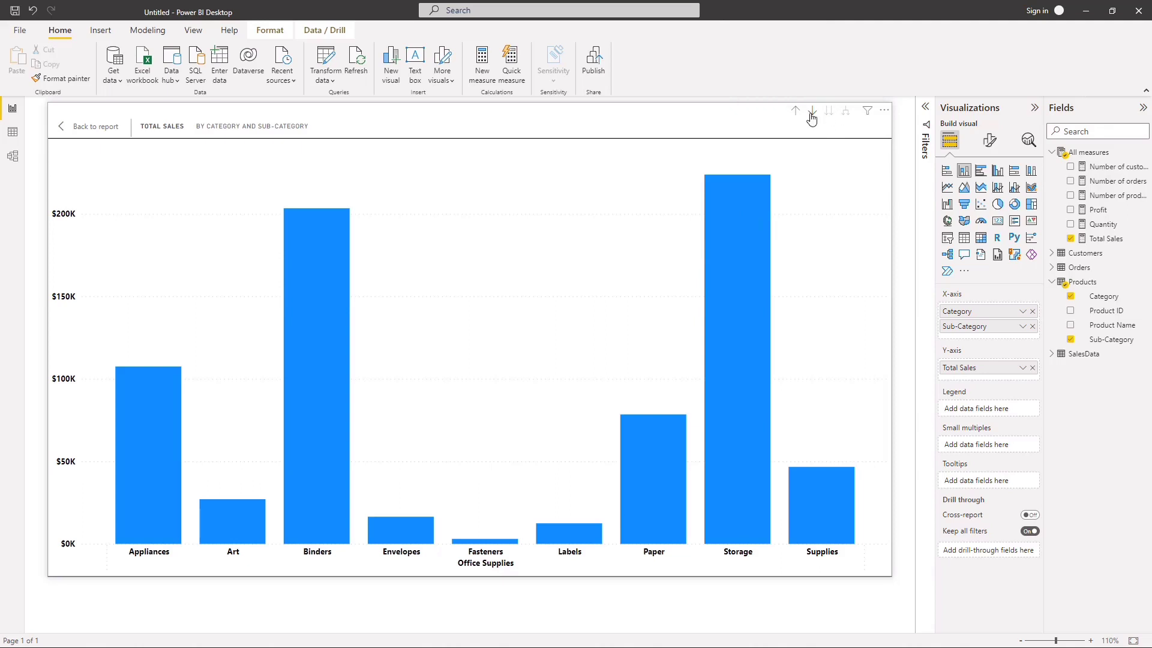
pyautogui.click(65, 127)
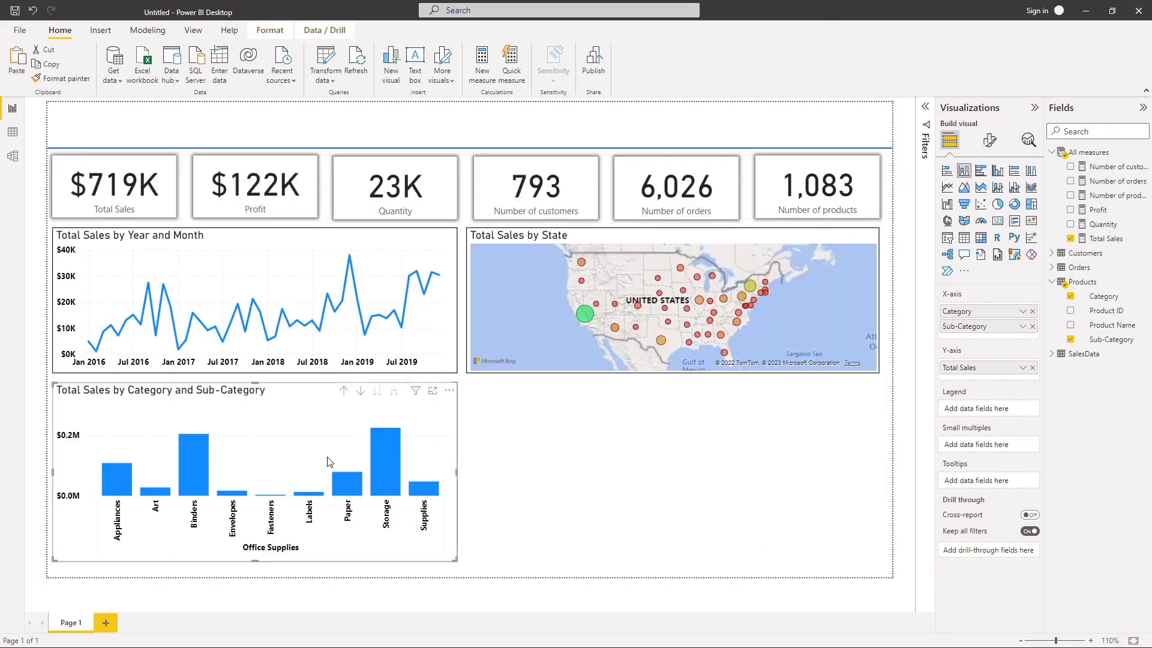
pyautogui.click(344, 393)
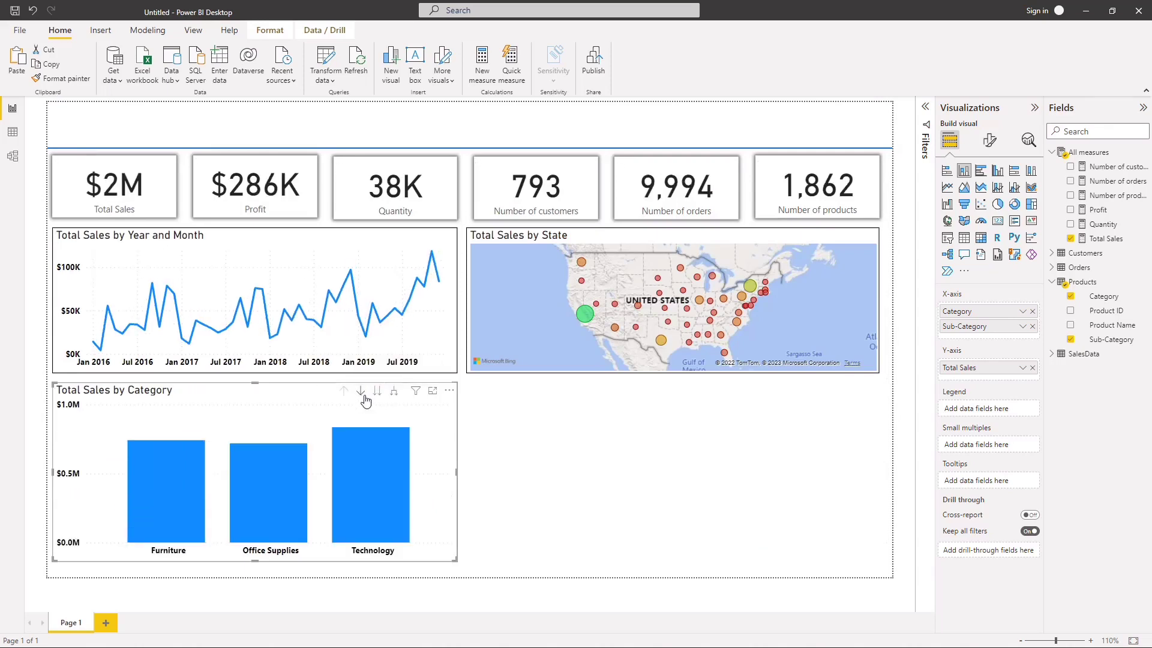
pyautogui.click(362, 393)
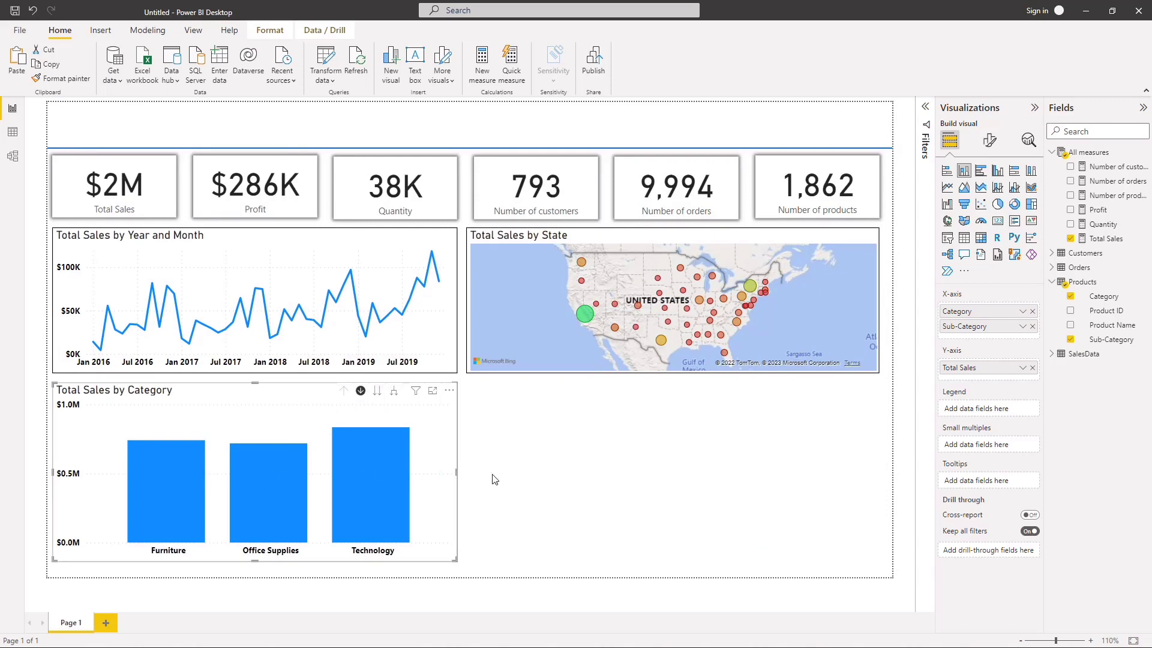
pyautogui.click(515, 480)
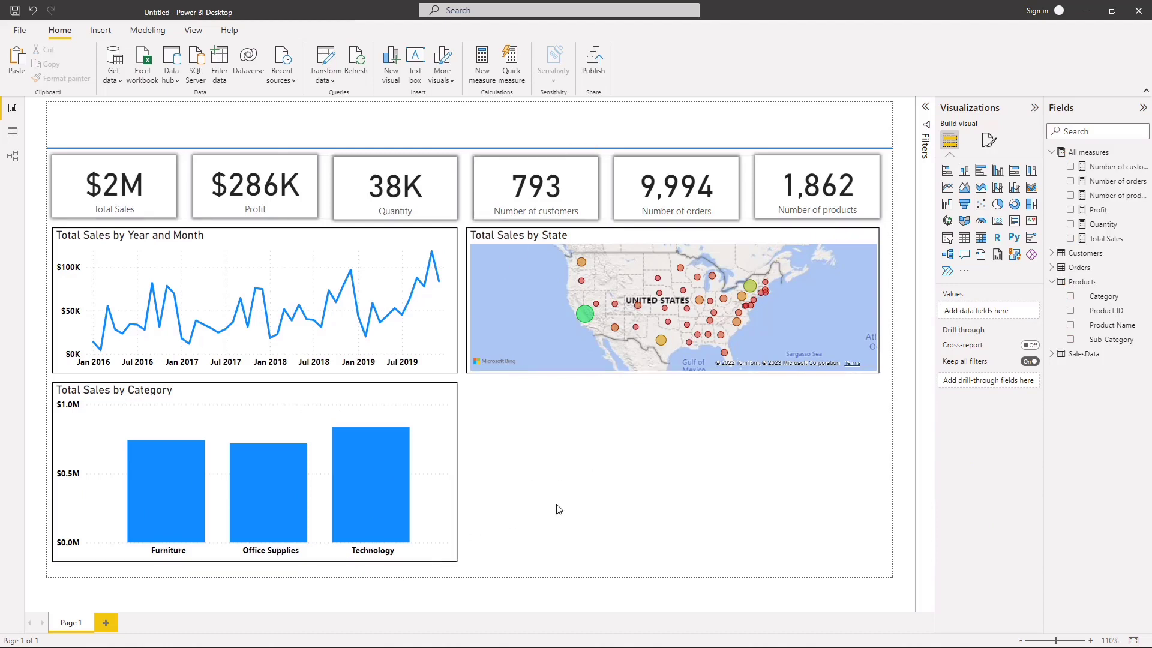
# Step: Duplicate the Total Sales by Category chart and place the copy in the empty space beneath the state map
pyautogui.click(449, 529)
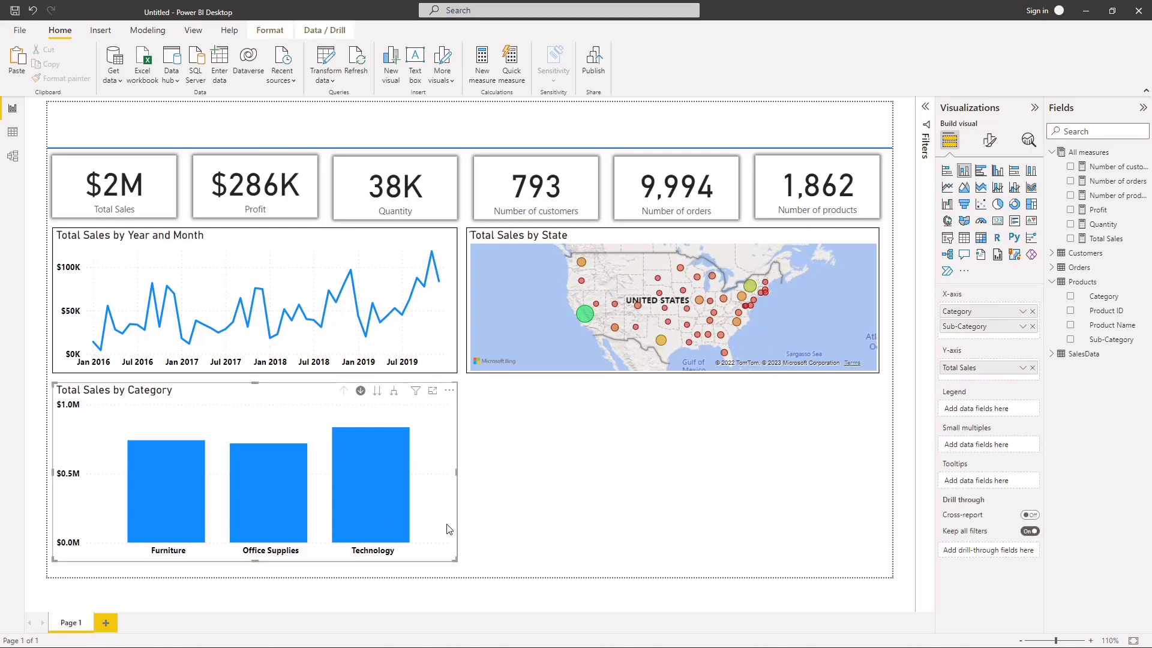
pyautogui.hotkey('ctrl', 'c')
pyautogui.hotkey('ctrl', 'v')
pyautogui.moveTo(450, 529); pyautogui.dragTo(879, 478)
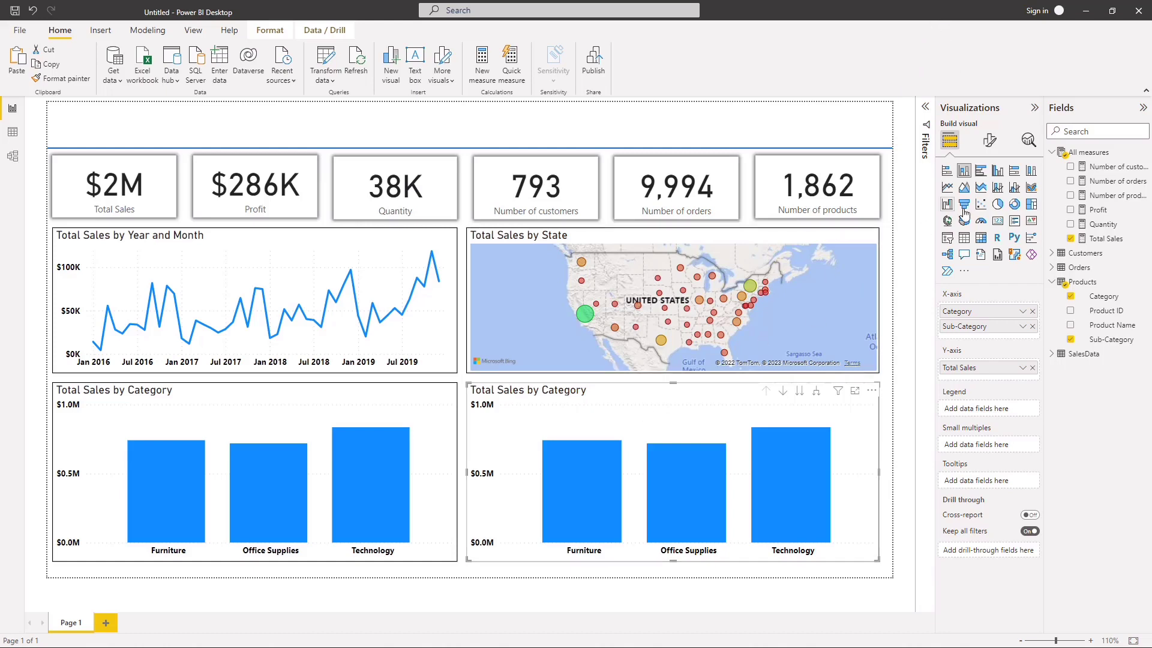
# Step: Replace Category and Sub-Category with Product Name on the copied chart's x-axis
pyautogui.click(1032, 326)
pyautogui.click(1031, 310)
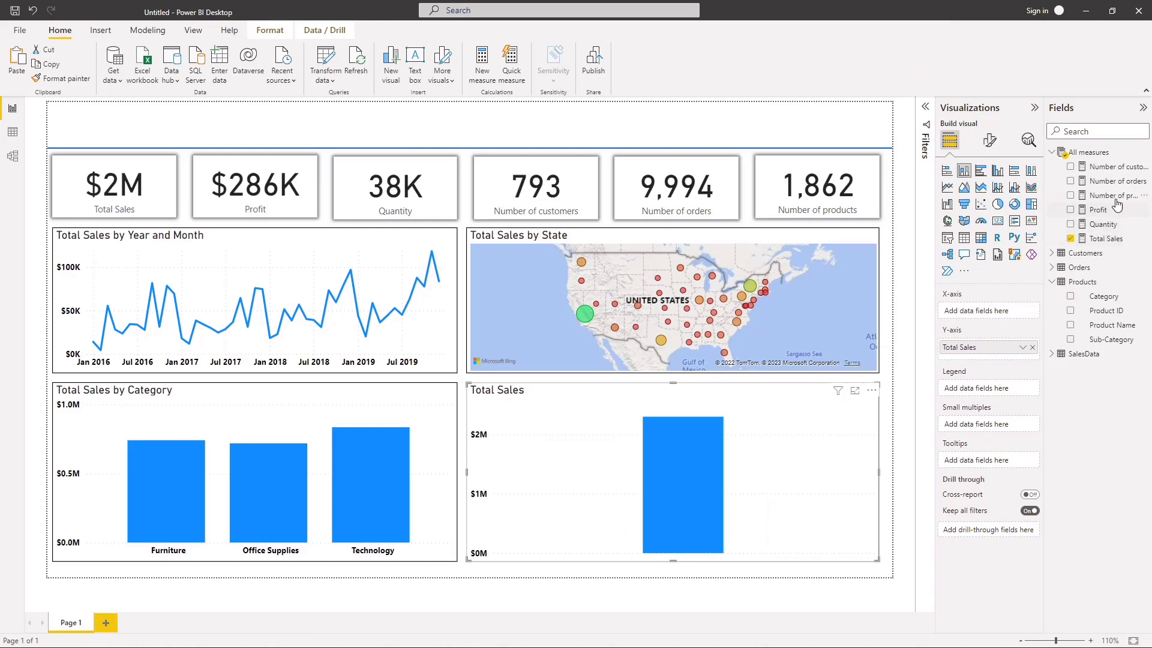
pyautogui.moveTo(1110, 325); pyautogui.dragTo(1006, 313)
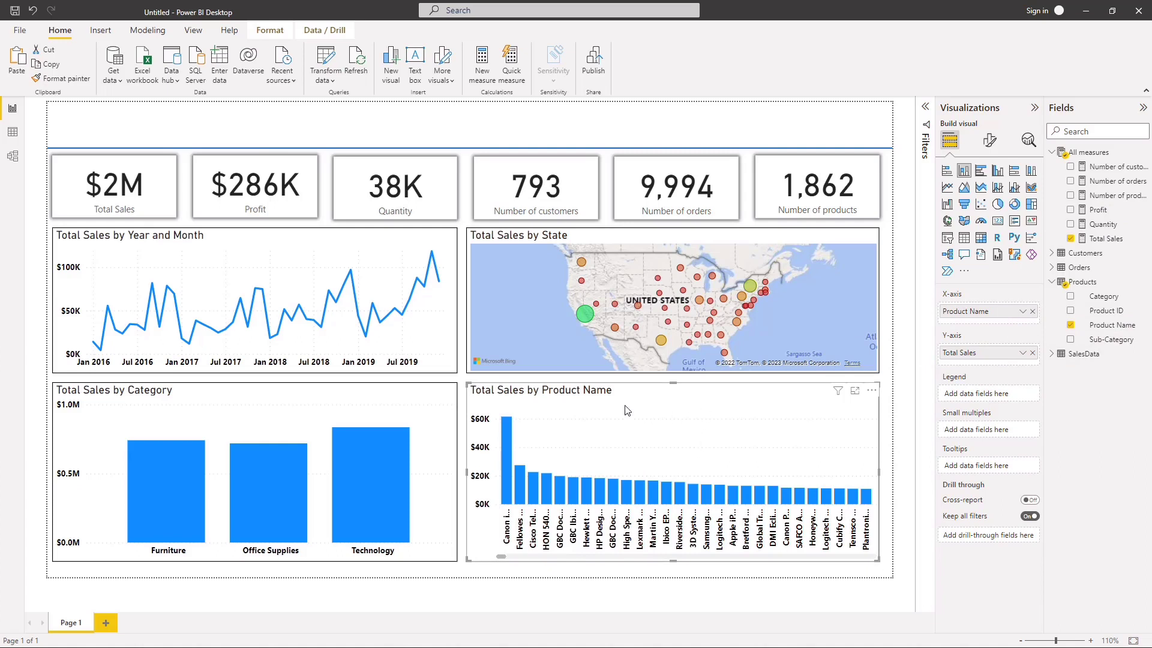
# Step: Apply a Top N filter on Product Name to the copied chart, showing the top 10 items by Total Sales
pyautogui.click(924, 110)
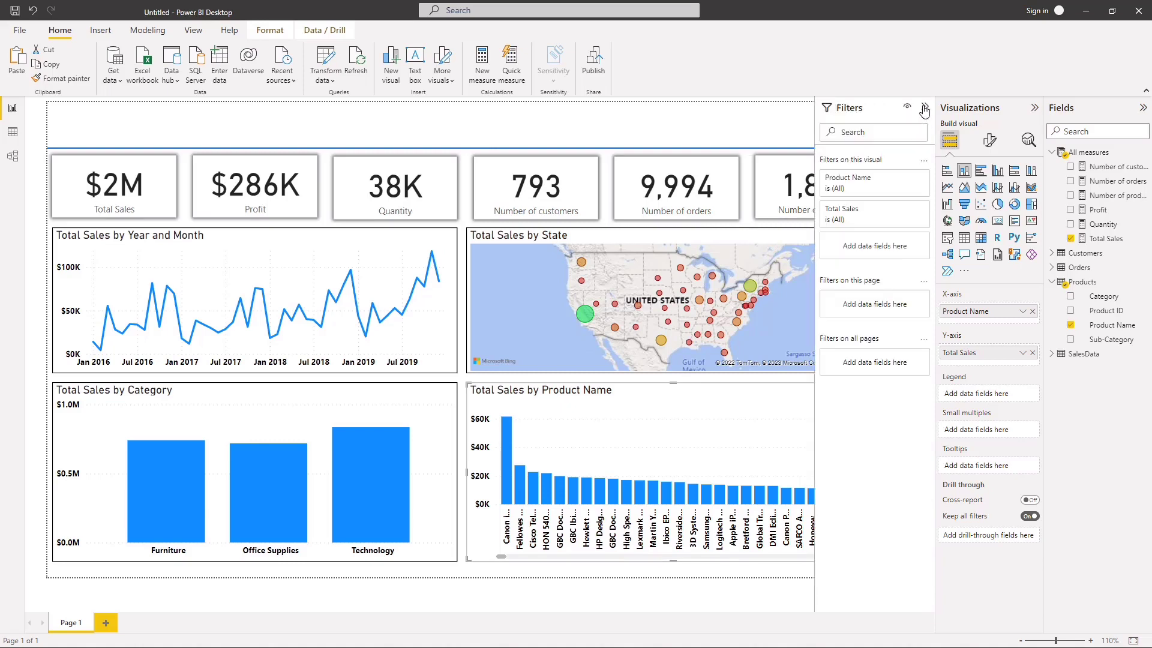
pyautogui.moveTo(1109, 334); pyautogui.dragTo(1138, 438)
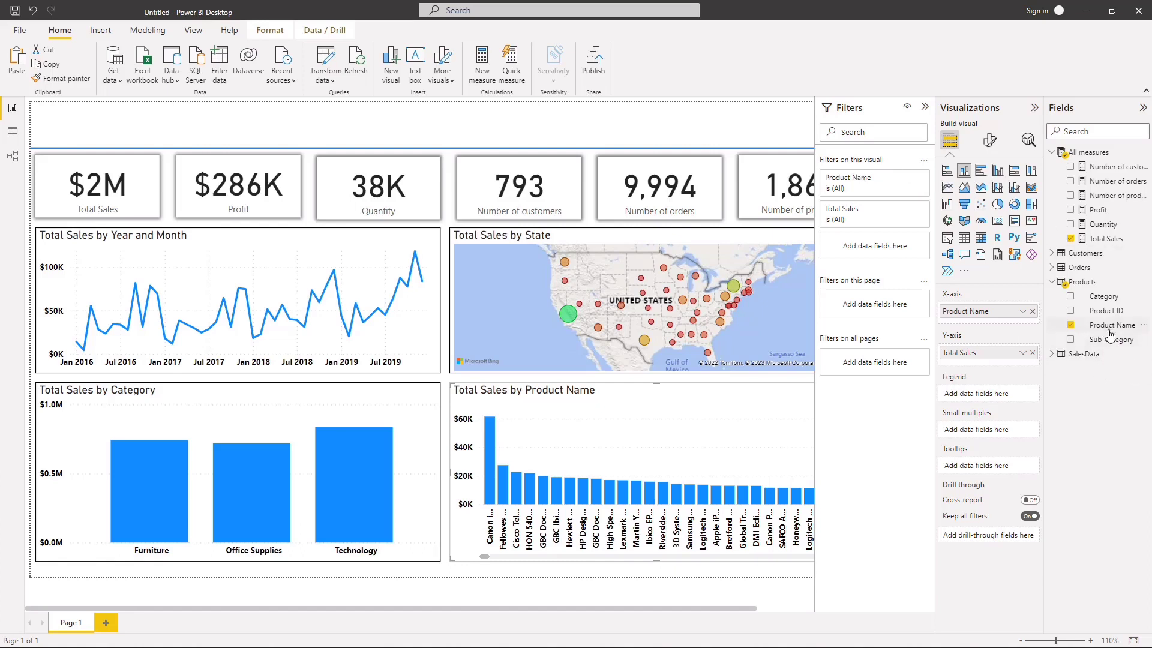
pyautogui.moveTo(1111, 332); pyautogui.dragTo(852, 243)
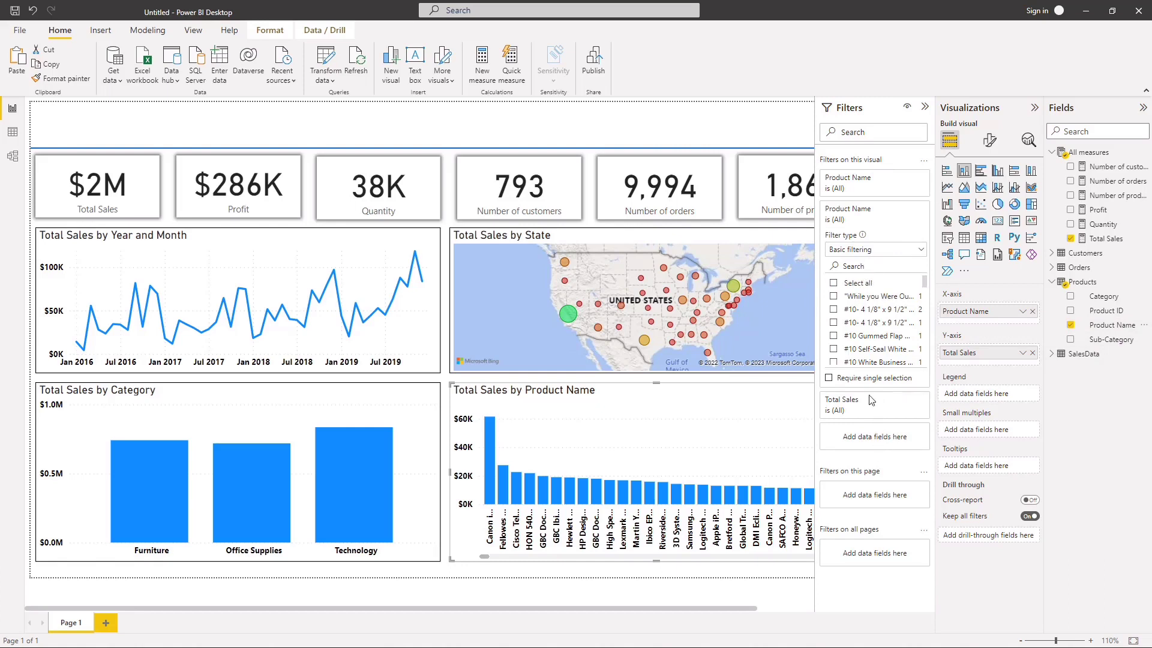
pyautogui.click(888, 251)
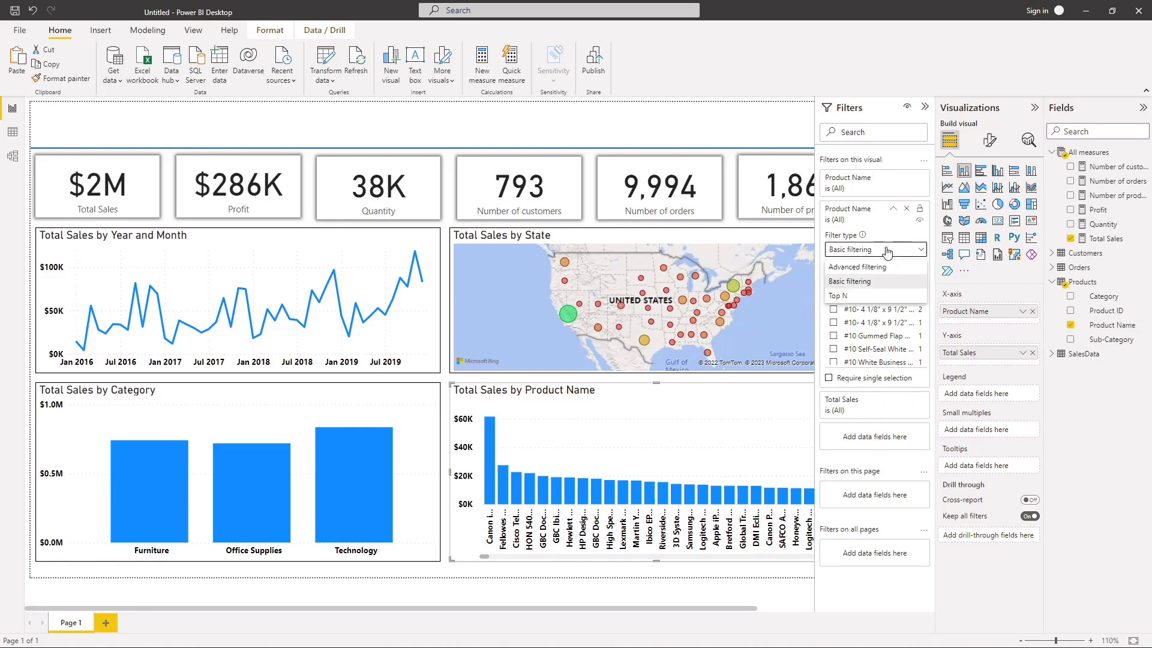
pyautogui.click(855, 295)
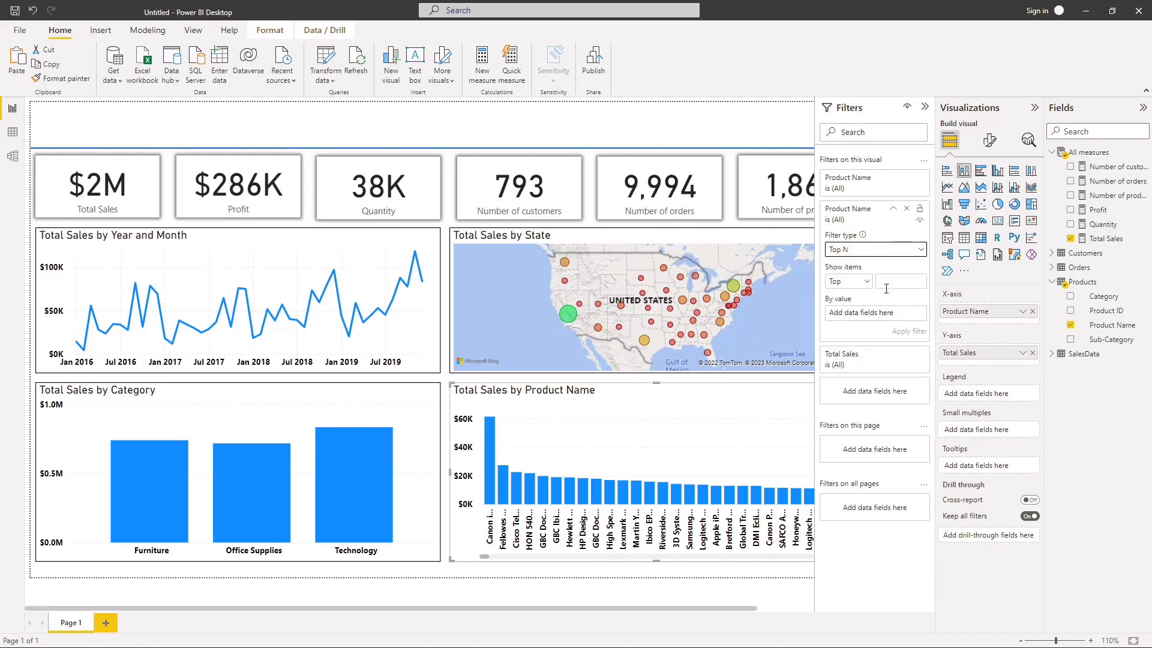
pyautogui.click(907, 282)
pyautogui.moveTo(1110, 239); pyautogui.dragTo(890, 324)
pyautogui.click(909, 331)
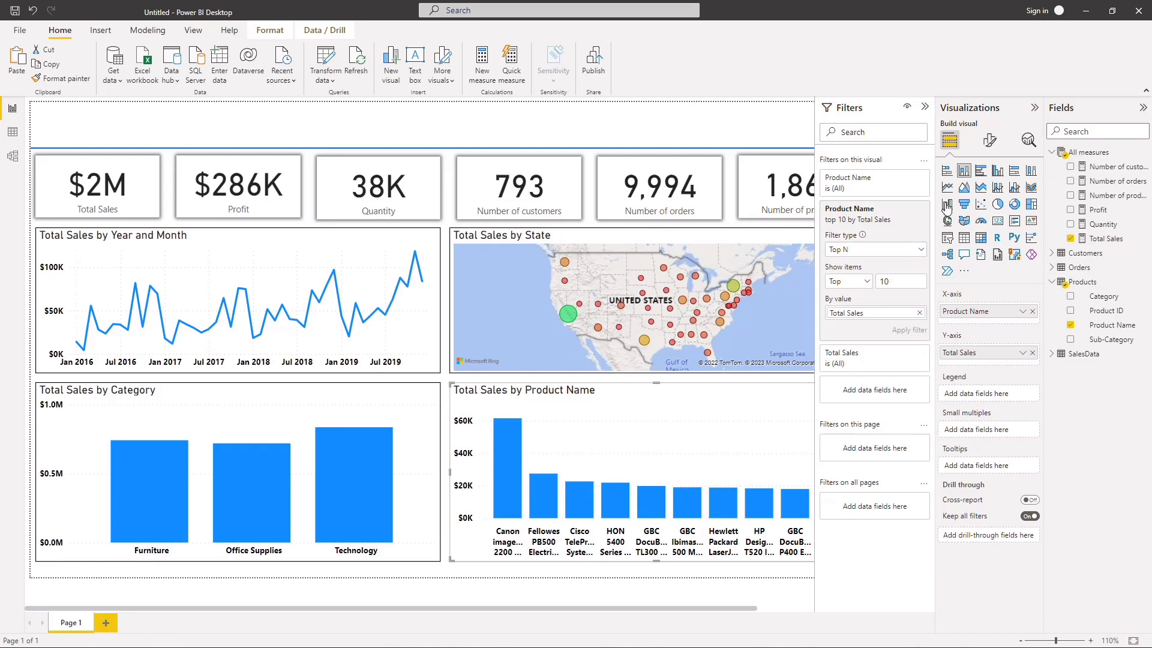
# Step: Convert the product chart into a clustered bar chart and set its Top N filter to the top 5 products
pyautogui.click(980, 174)
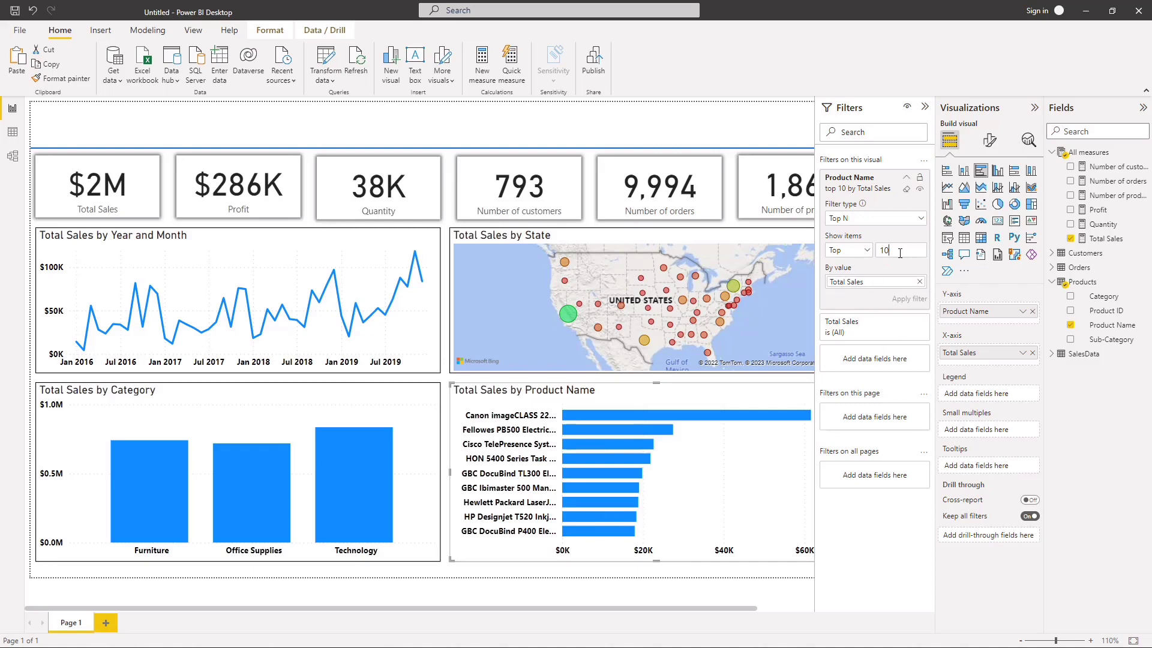
pyautogui.press('BackSpace')
pyautogui.write('5')
pyautogui.click(910, 300)
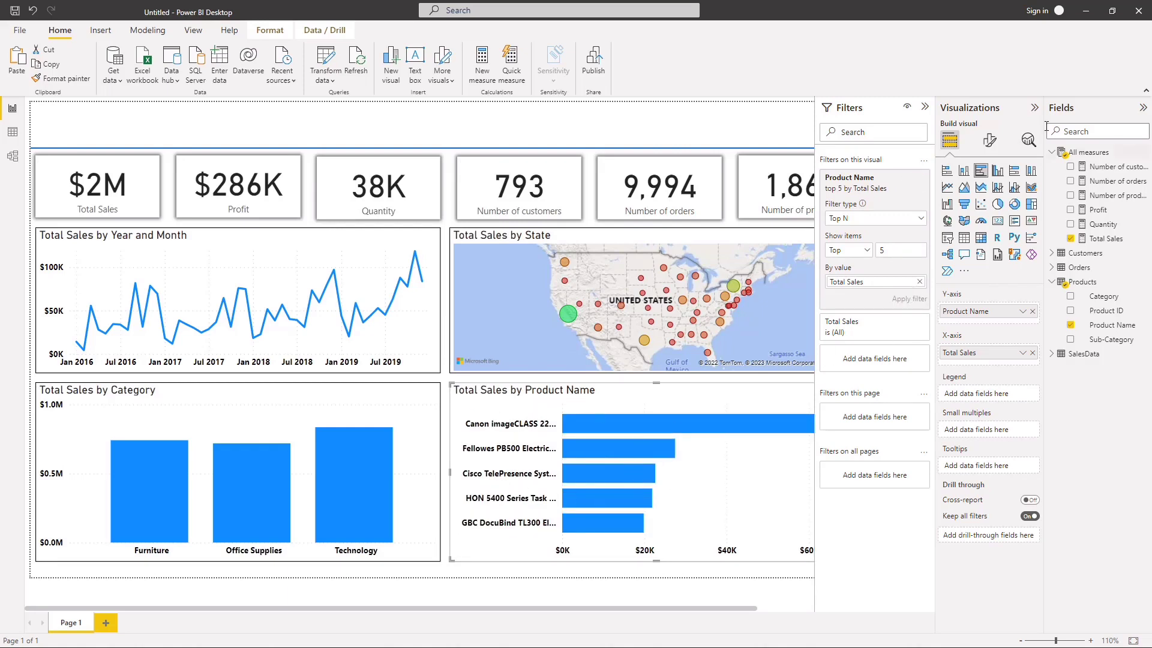
# Step: Title the product chart "Top 5 Selling Products", center the title and collapse the filter settings
pyautogui.click(989, 140)
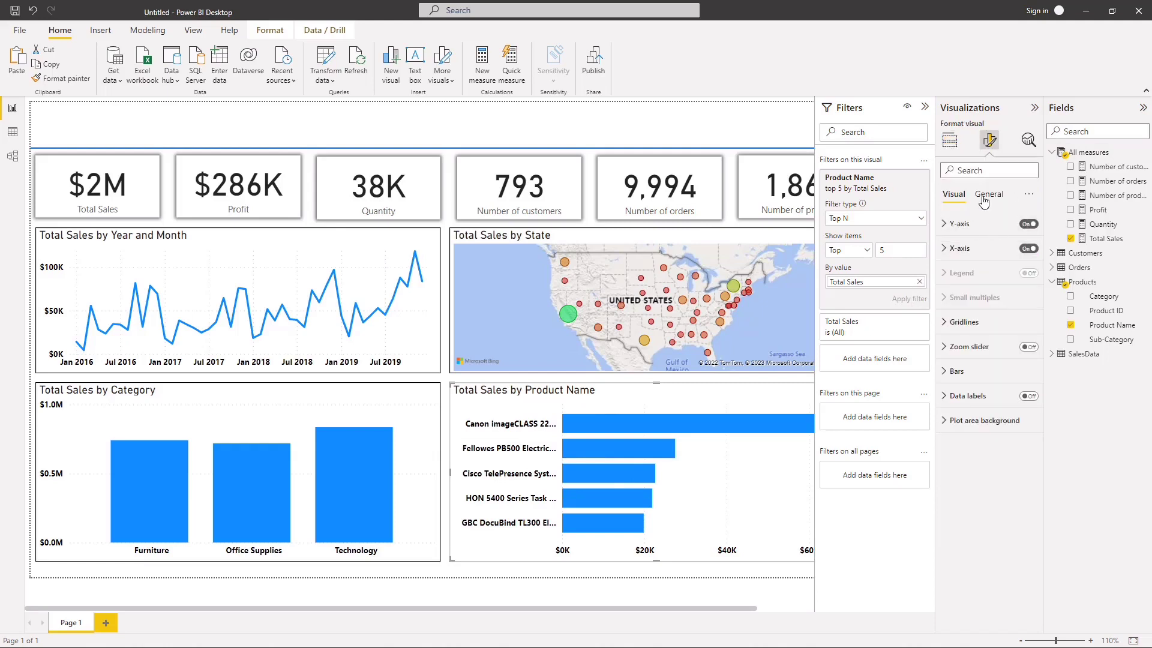
pyautogui.click(989, 193)
pyautogui.click(966, 248)
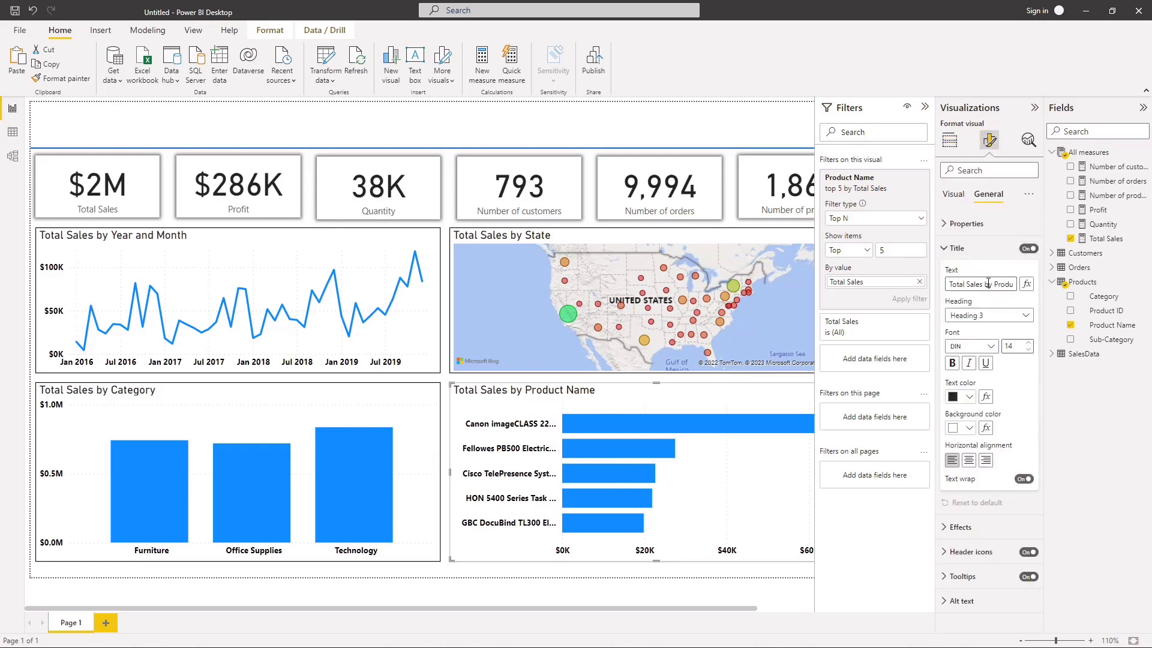
pyautogui.tripleClick(994, 284)
pyautogui.press('BackSpace')
pyautogui.write('Top 5 Selling')
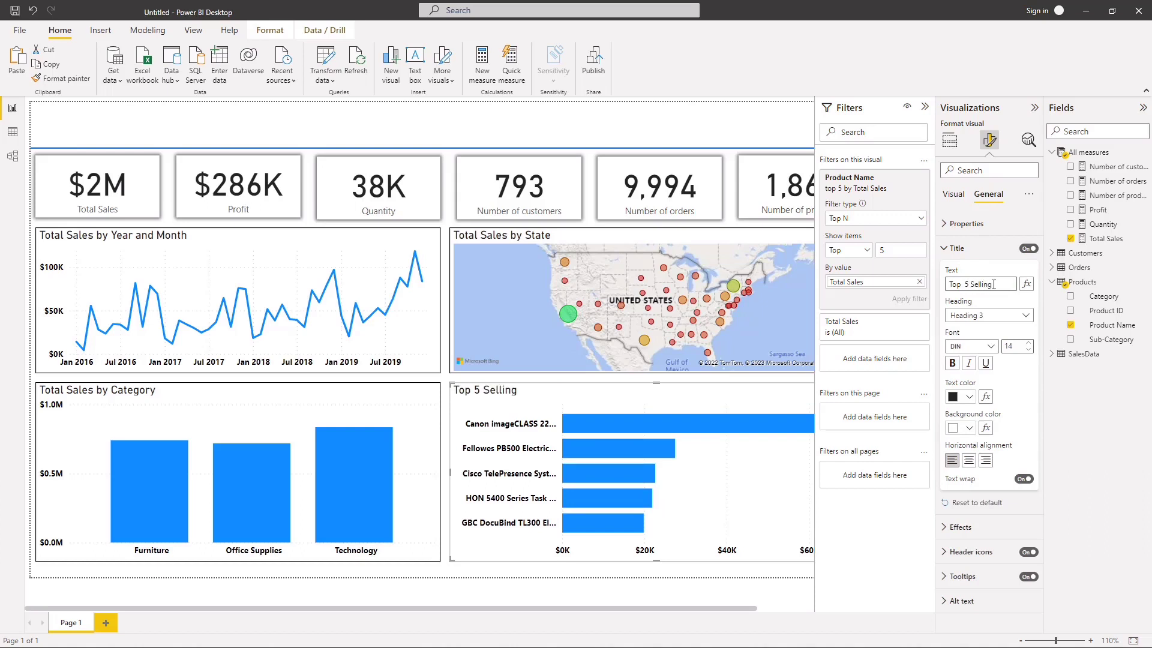
pyautogui.write('Products')
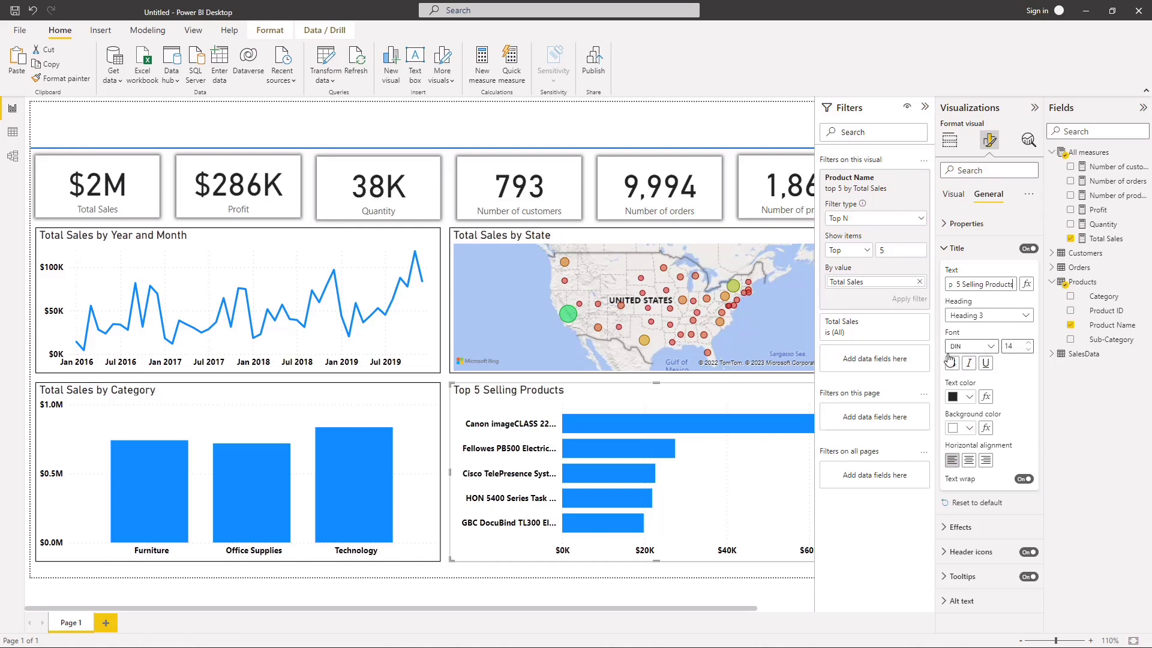
pyautogui.click(968, 459)
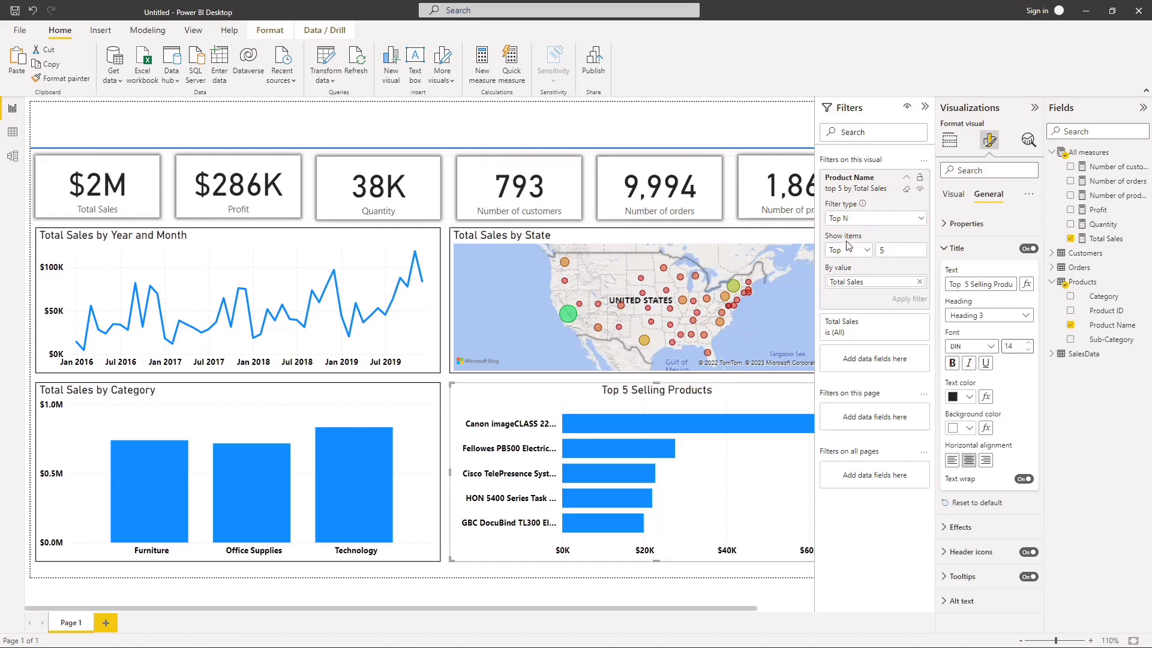
pyautogui.click(924, 110)
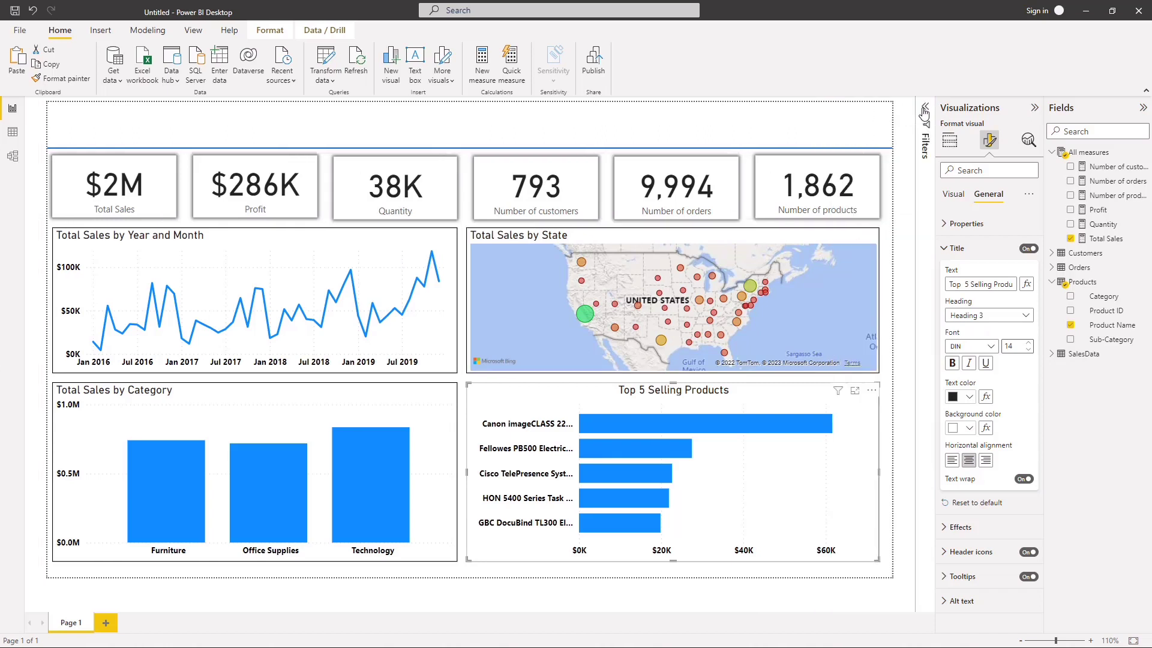
# Step: Center the titles of the state map, the category chart and the sales line chart
pyautogui.click(754, 240)
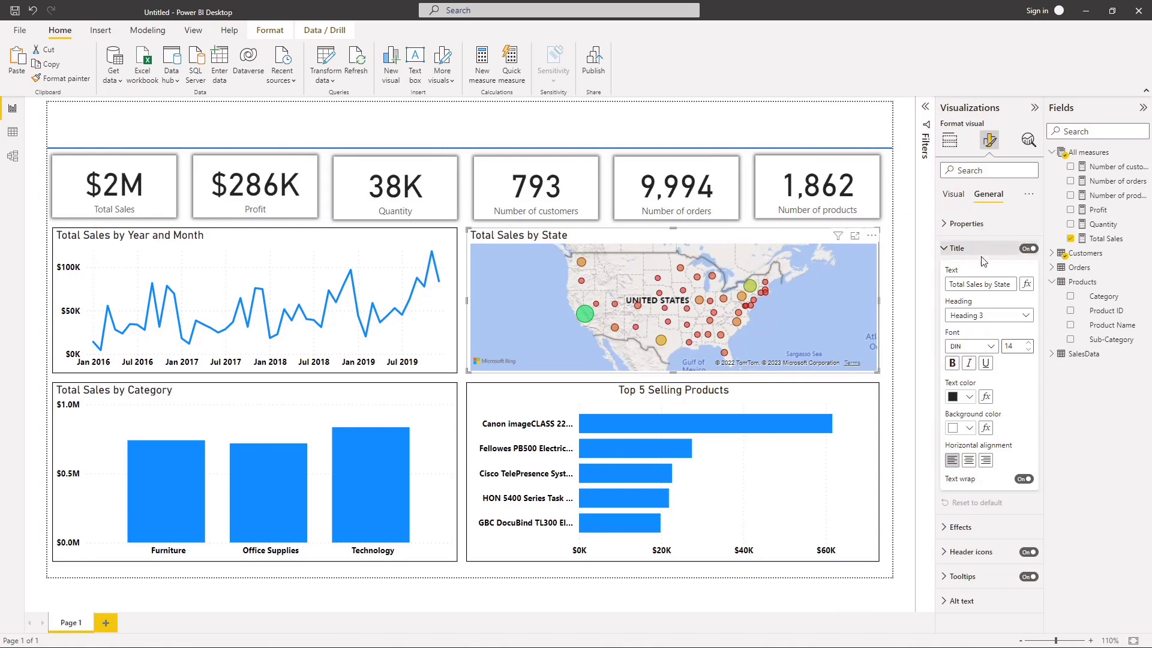
pyautogui.click(968, 460)
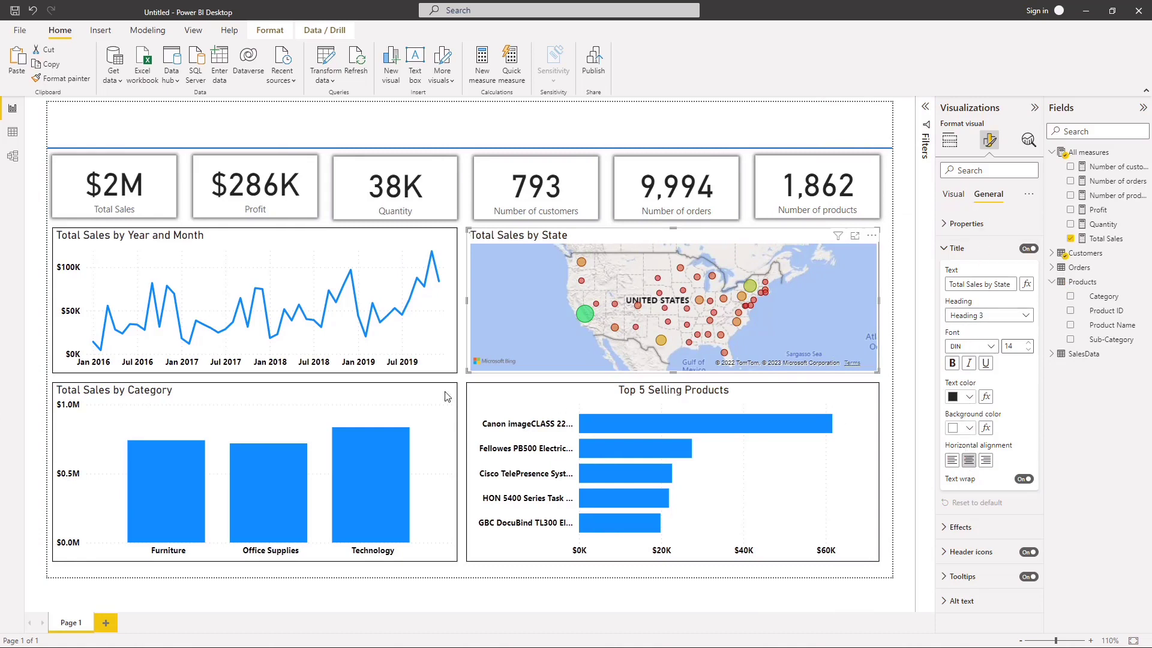
pyautogui.click(302, 397)
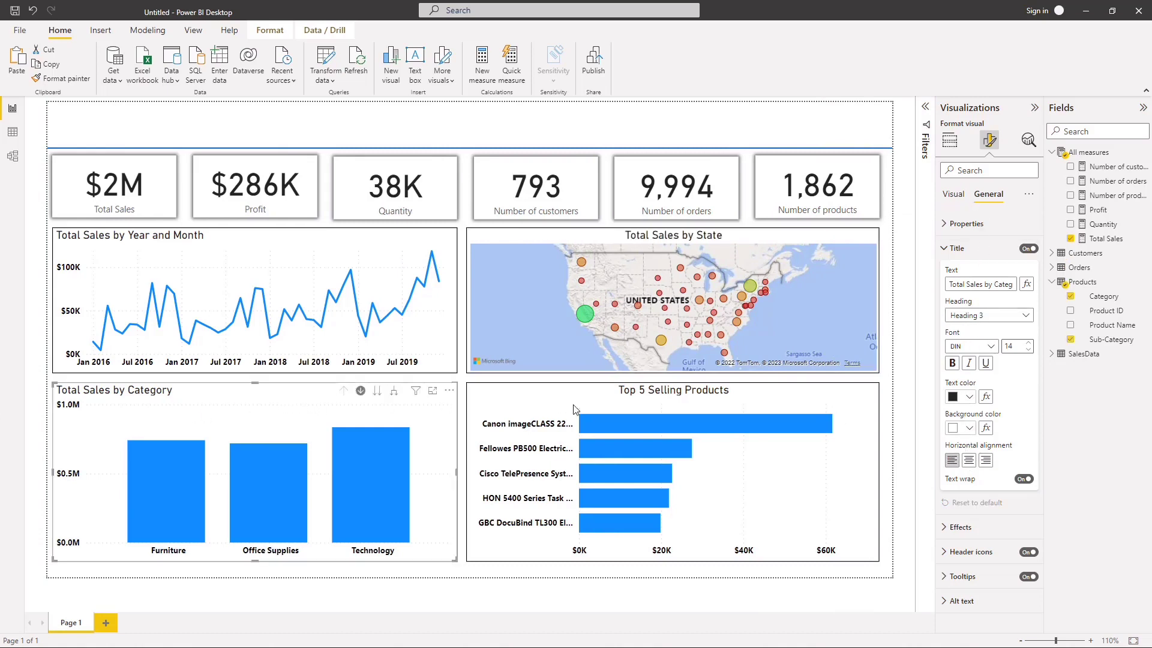
pyautogui.click(968, 460)
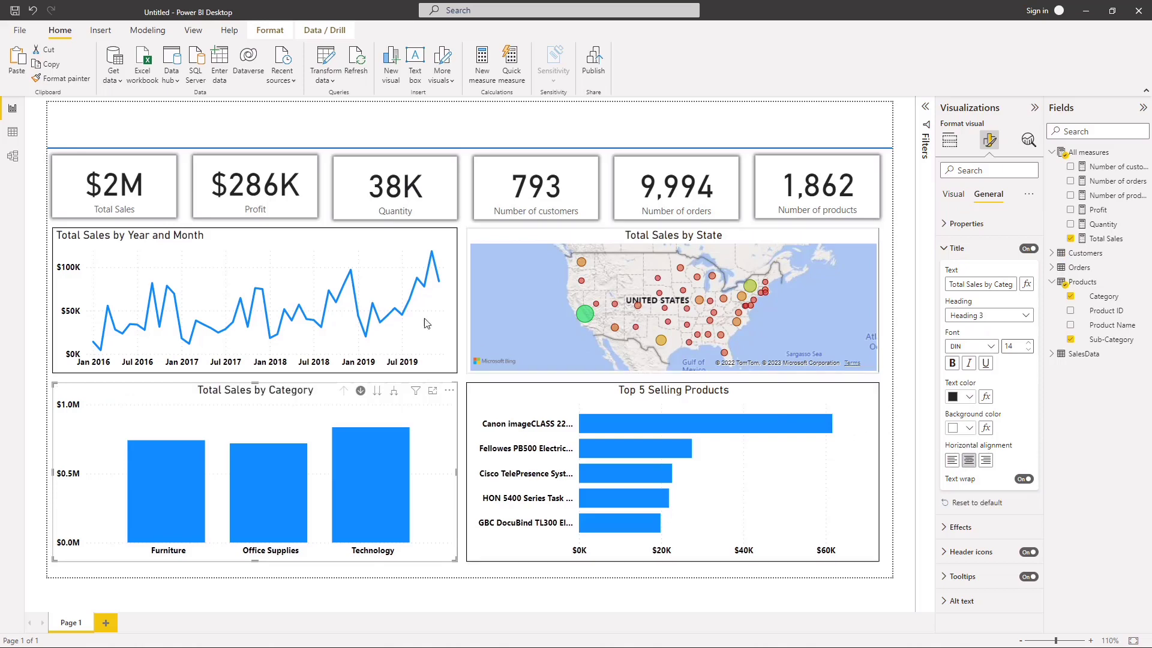
pyautogui.click(318, 240)
pyautogui.click(986, 460)
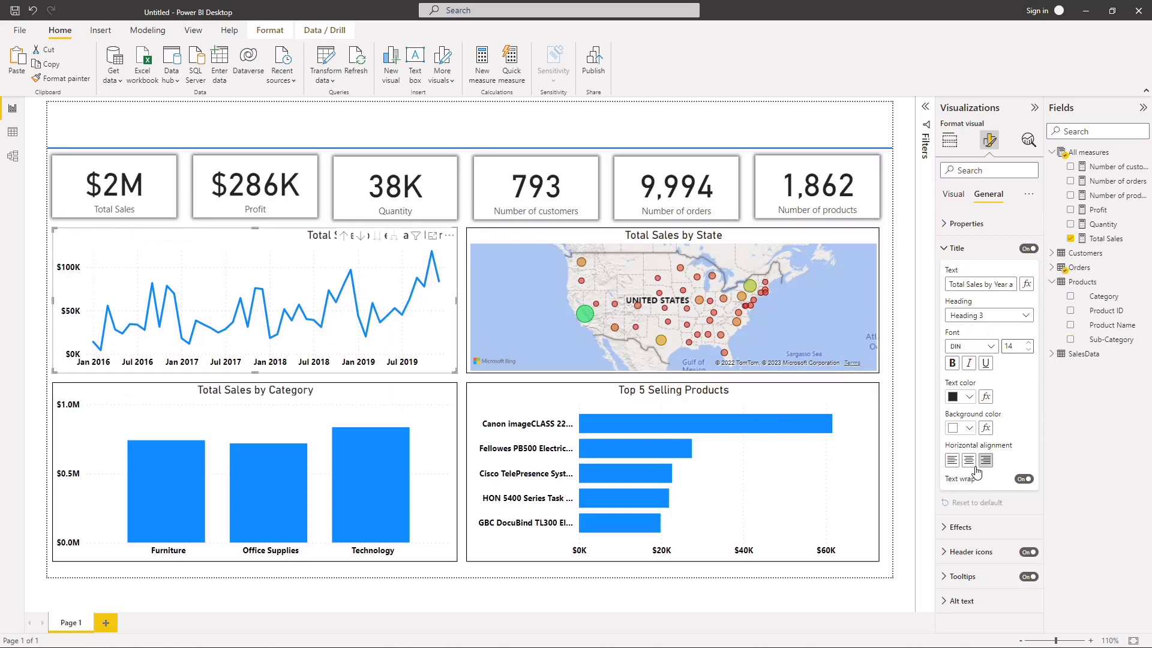
pyautogui.click(968, 460)
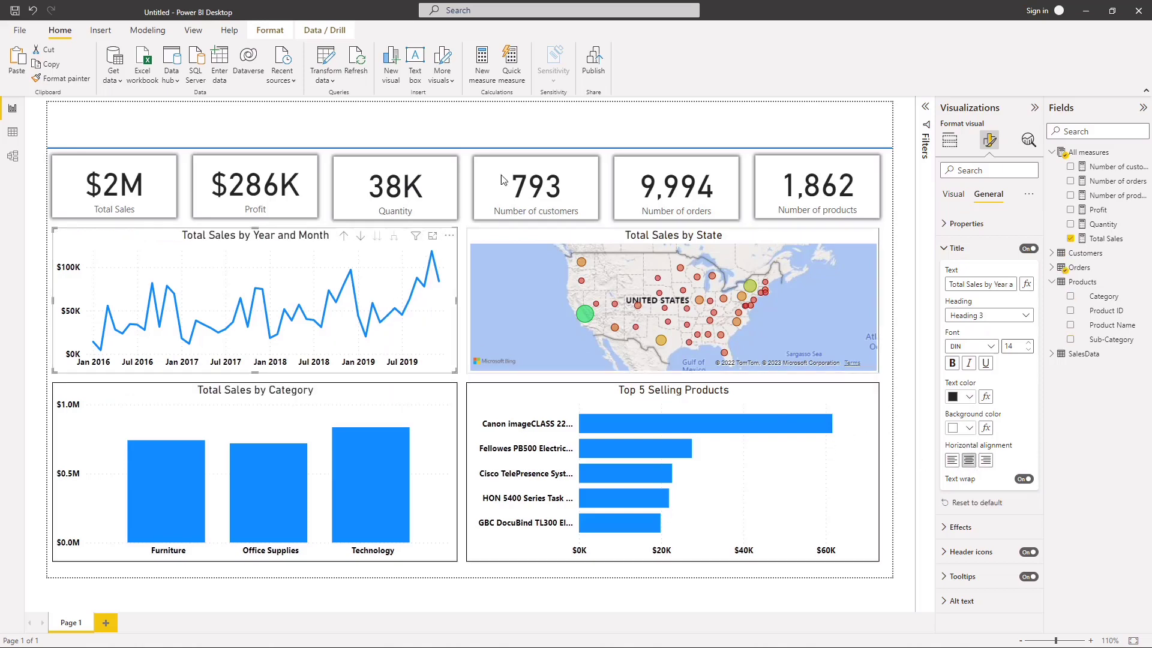
pyautogui.click(487, 135)
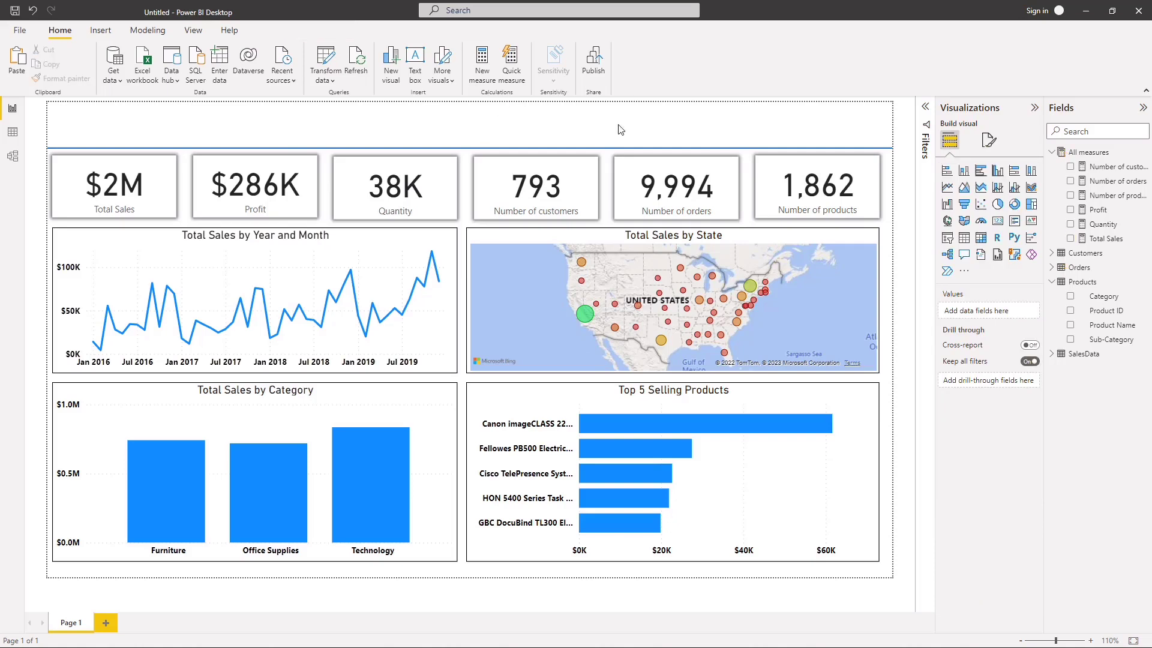
# Step: Add a text box reading "SALES REPORT" in the page header, formatted as centered, blue, 24-point Segoe (Bold)
pyautogui.click(1034, 107)
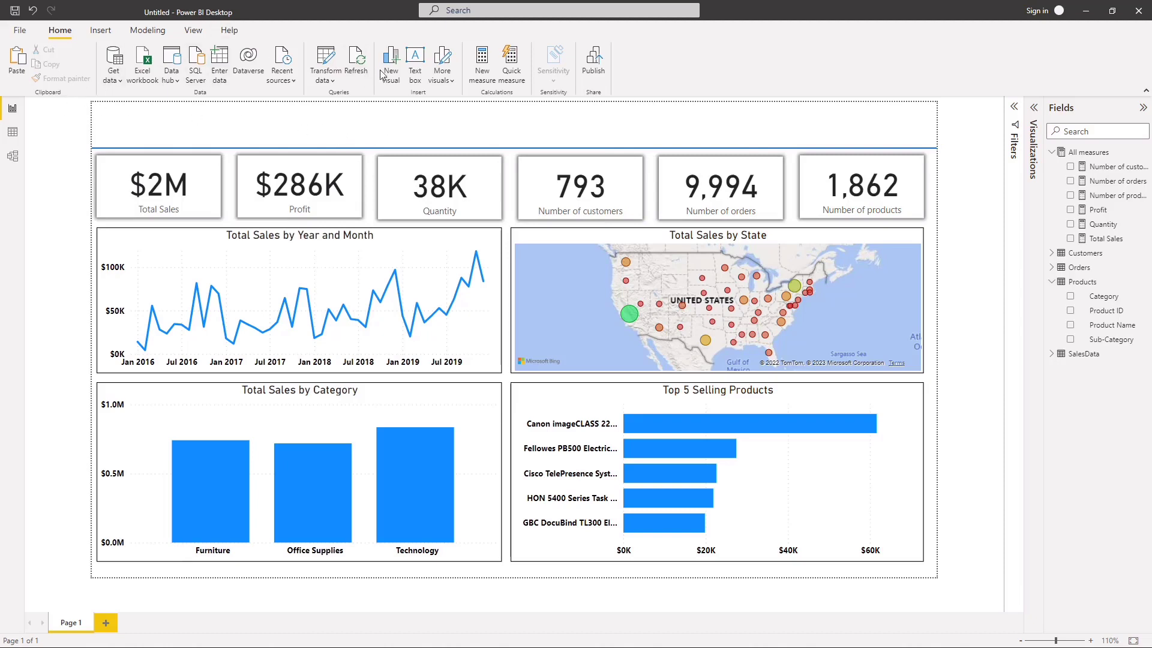
pyautogui.click(414, 65)
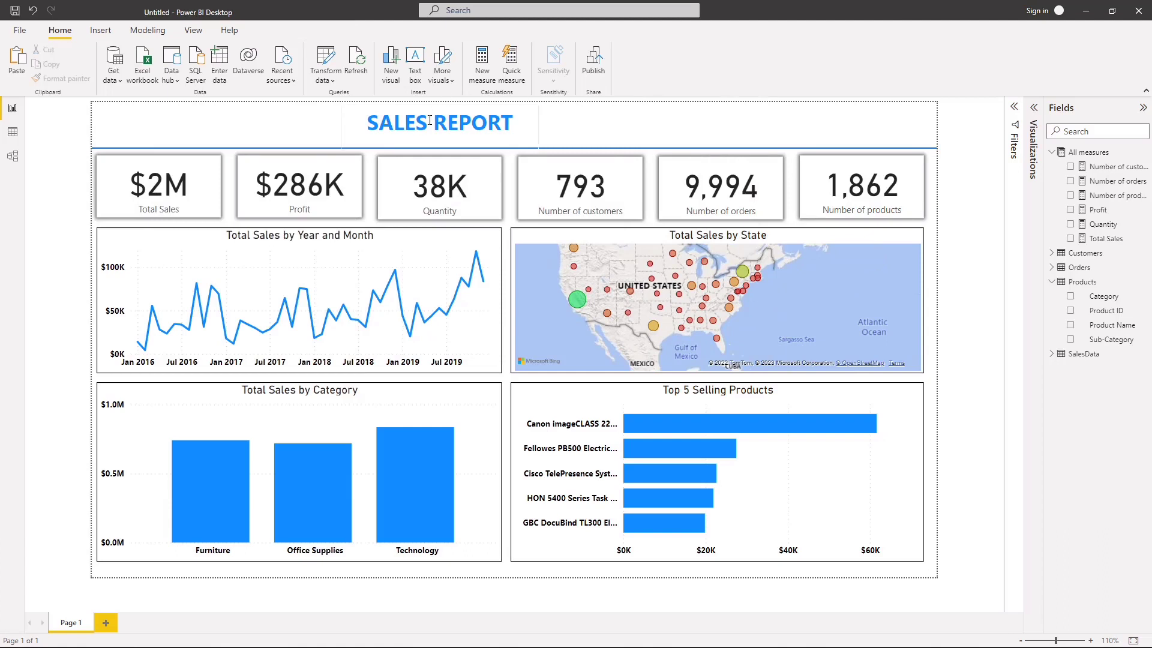
pyautogui.click(354, 117)
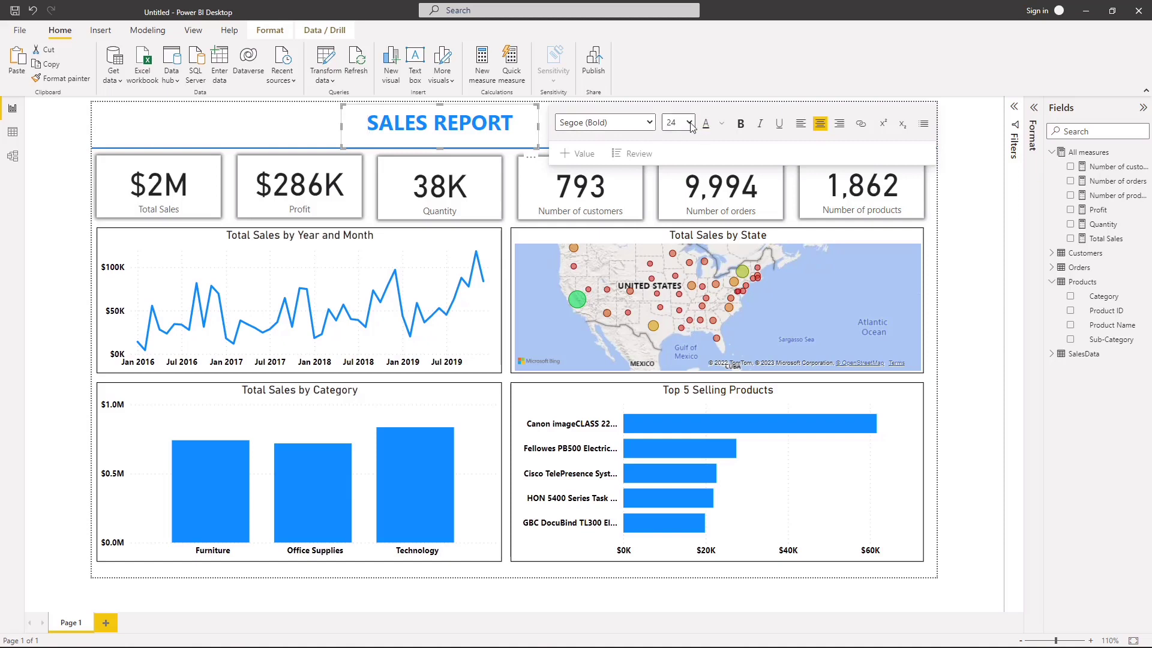
pyautogui.click(318, 123)
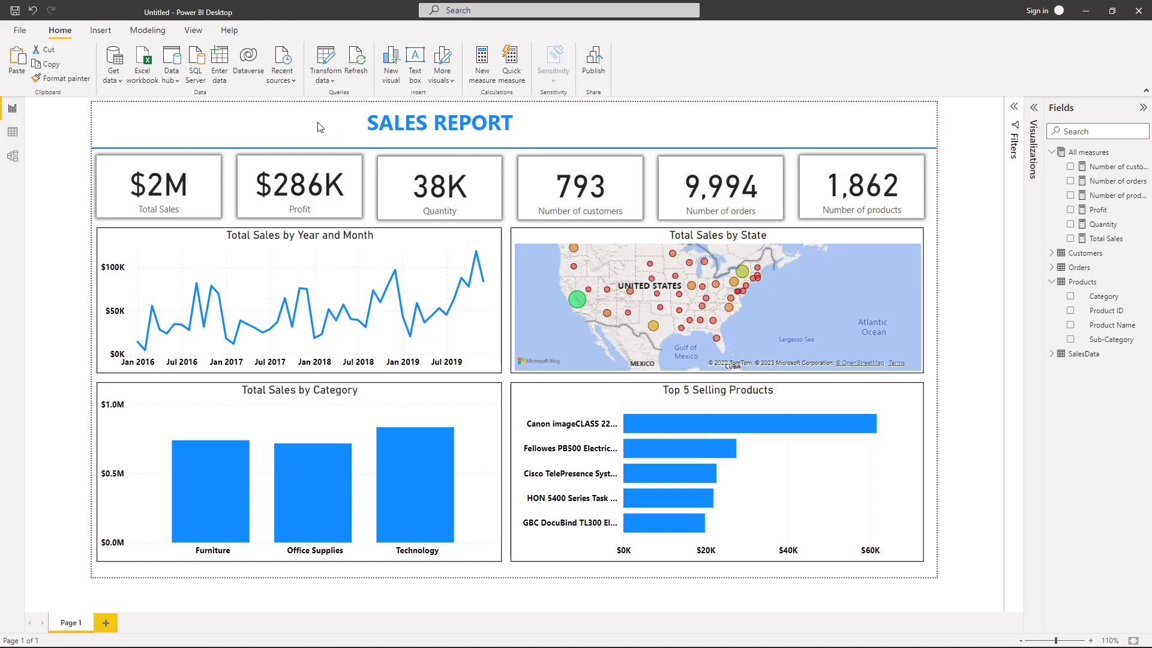
# Step: Move the "SALES REPORT" text box right toward the middle of the page header
pyautogui.click(395, 117)
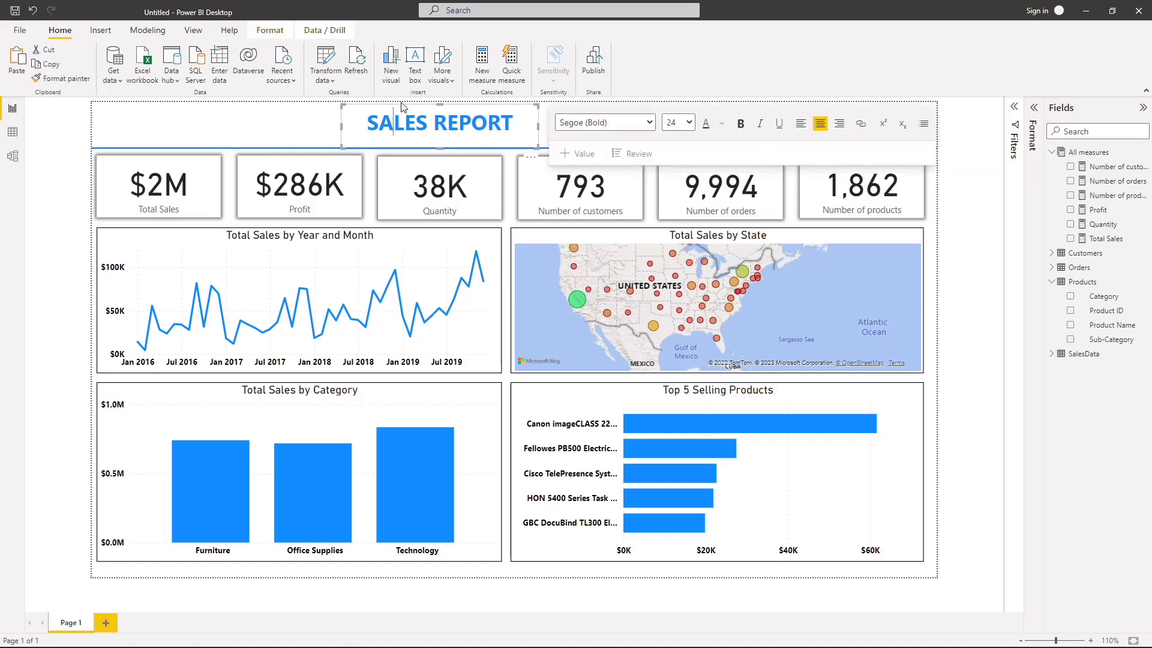
pyautogui.moveTo(402, 104); pyautogui.dragTo(453, 105)
pyautogui.click(329, 129)
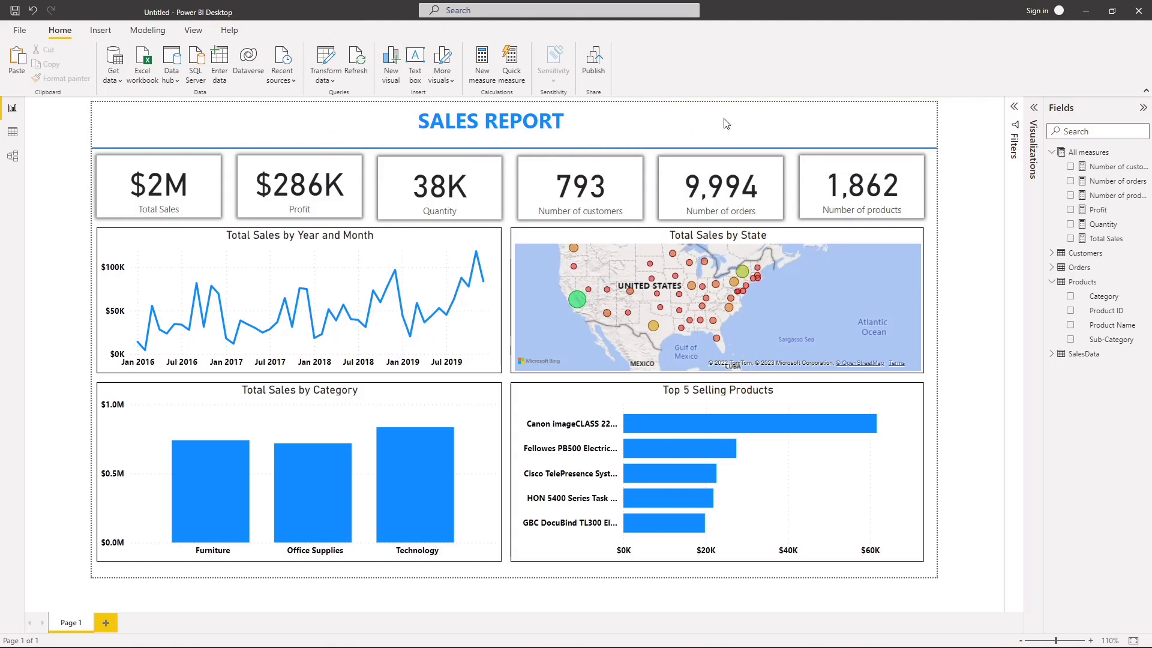
# Step: Add a slicer to the page and populate it with the Segment field from the Customers table
pyautogui.click(1051, 153)
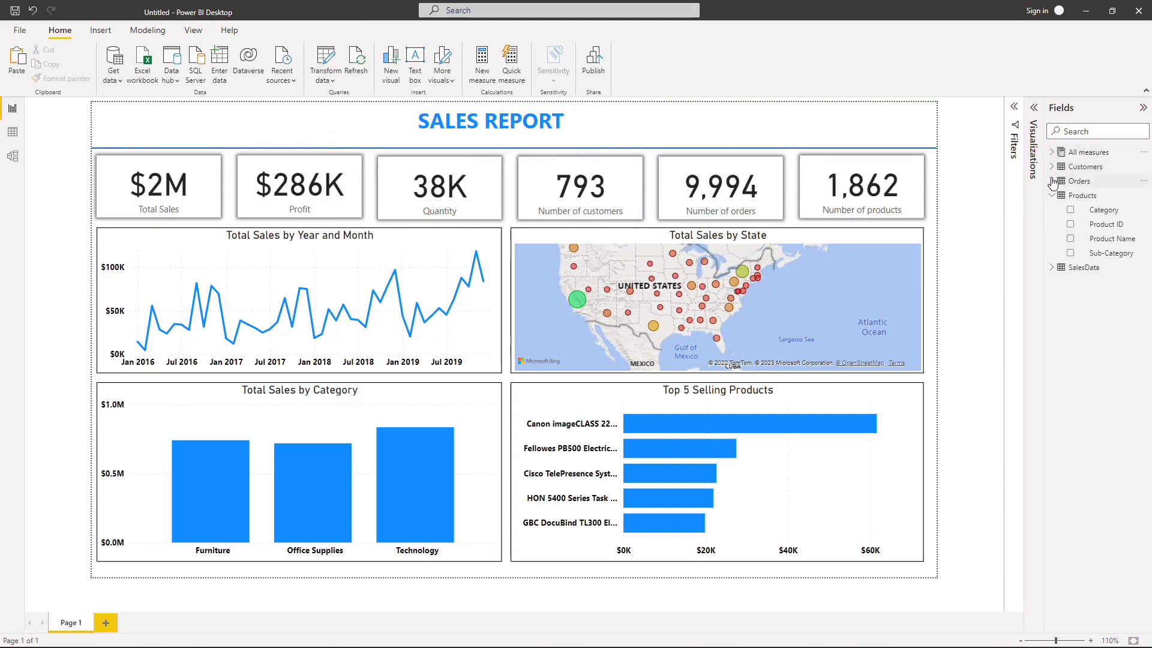
pyautogui.click(1051, 196)
pyautogui.click(1033, 109)
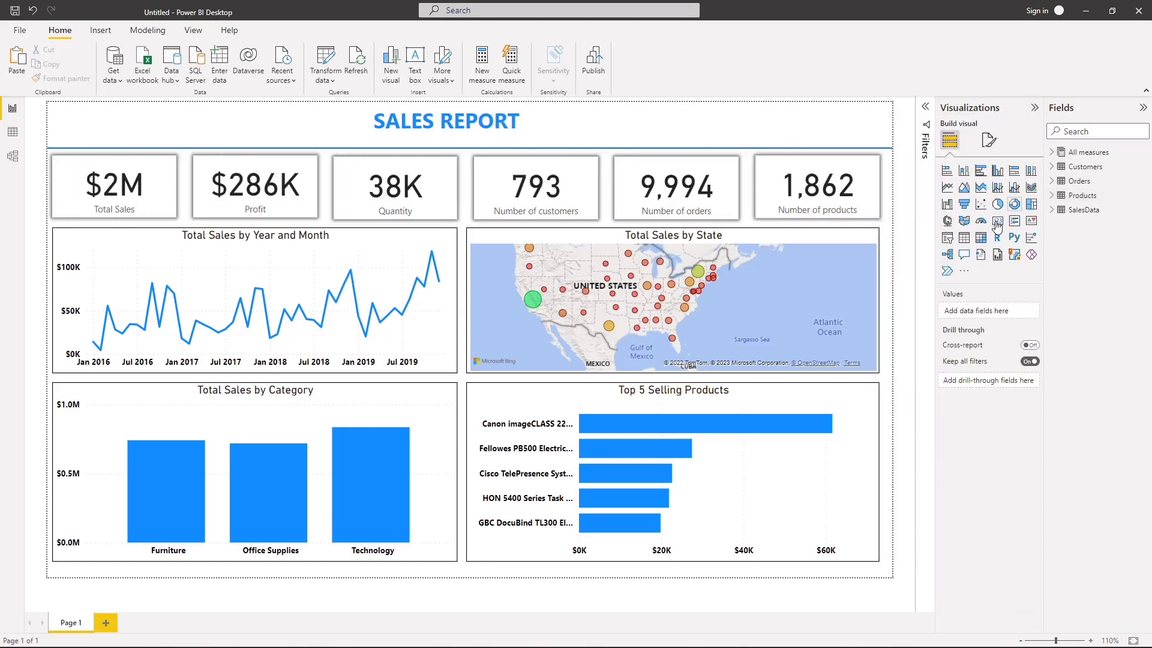
pyautogui.click(946, 240)
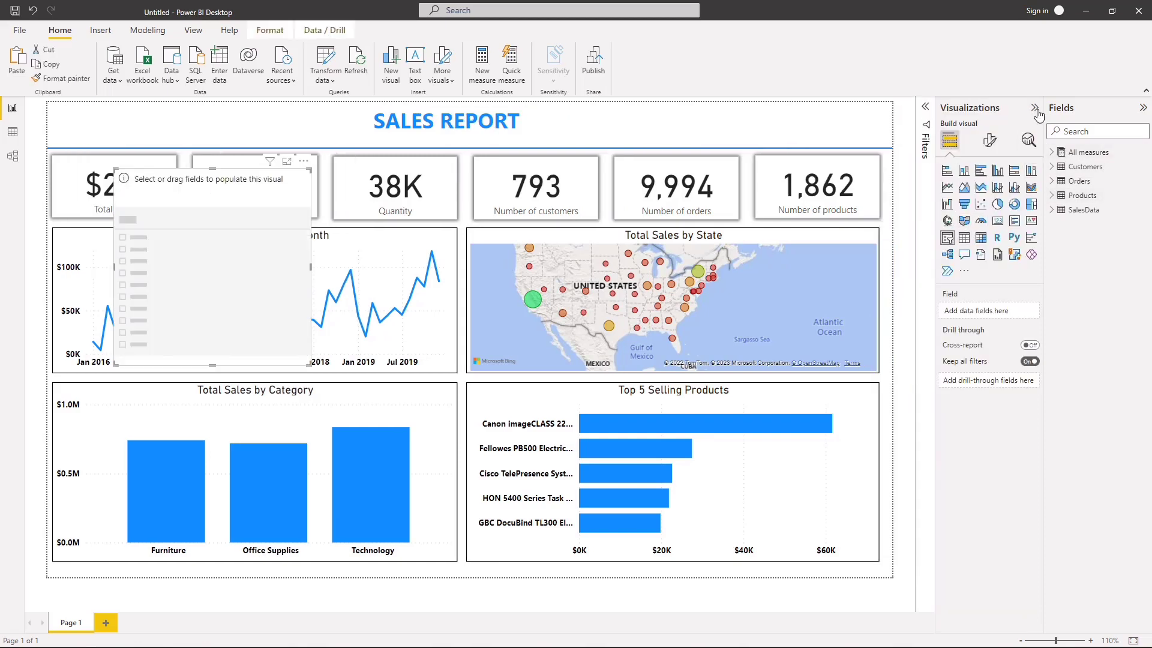
pyautogui.click(1034, 108)
pyautogui.click(1051, 197)
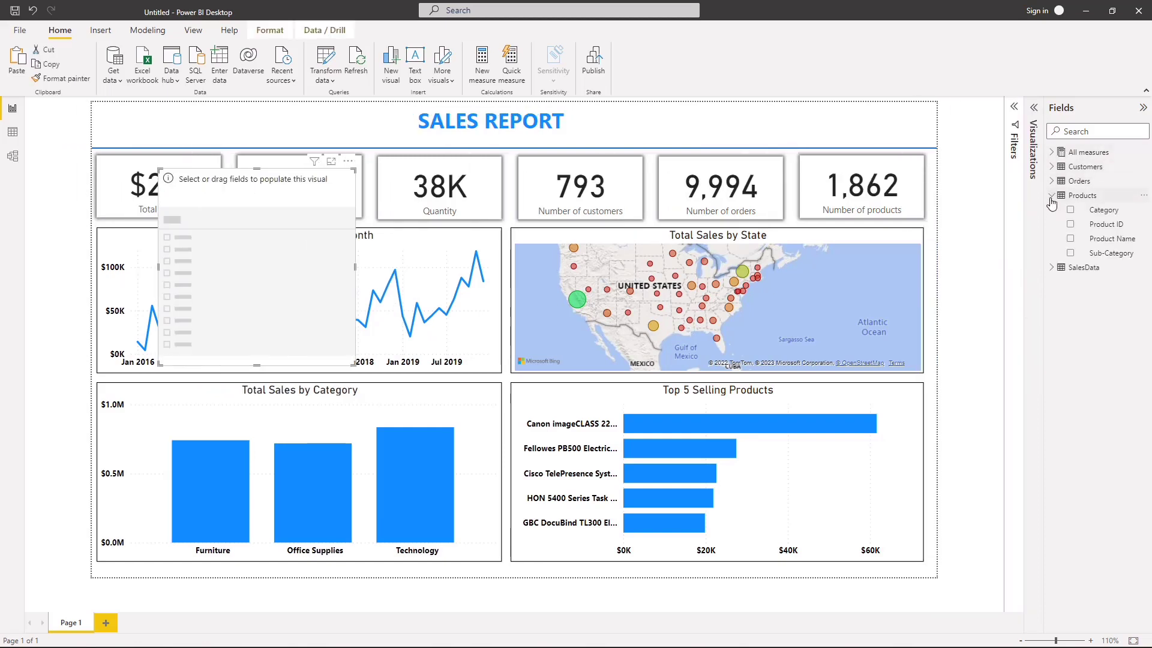
pyautogui.click(1051, 197)
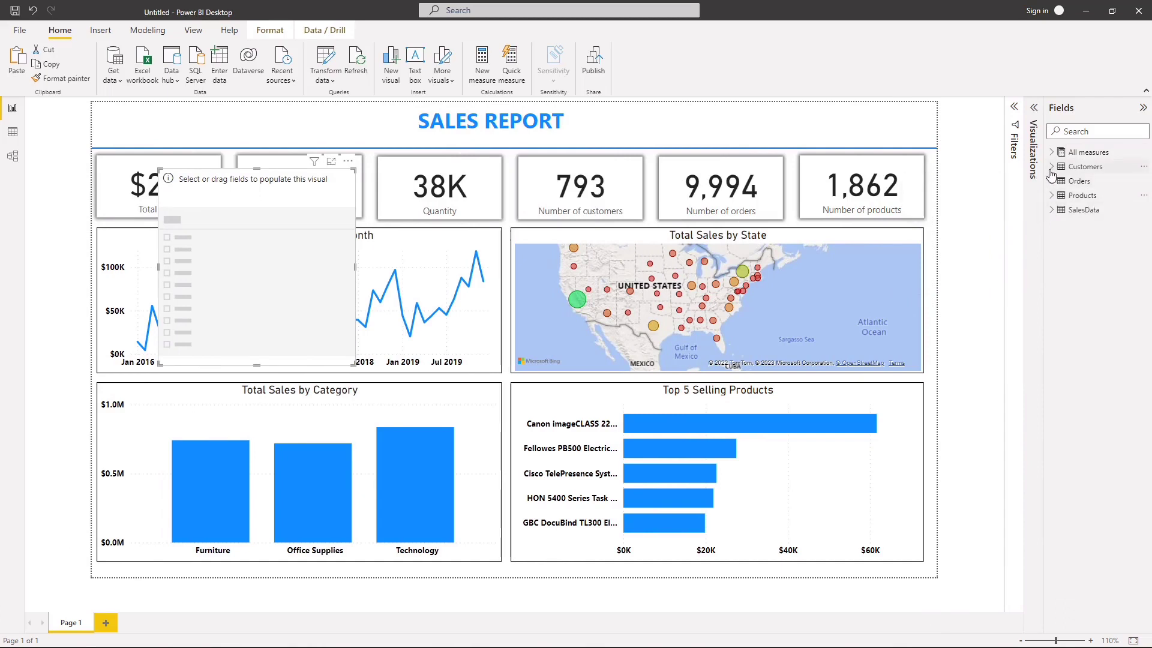
pyautogui.click(1051, 168)
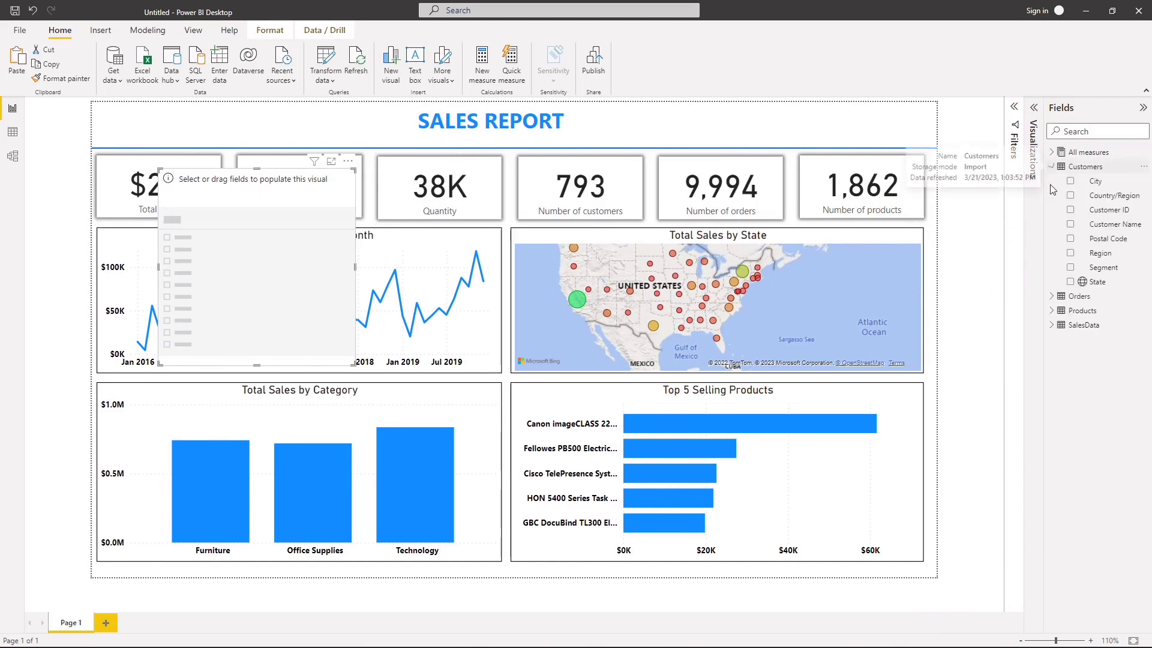
pyautogui.click(1070, 267)
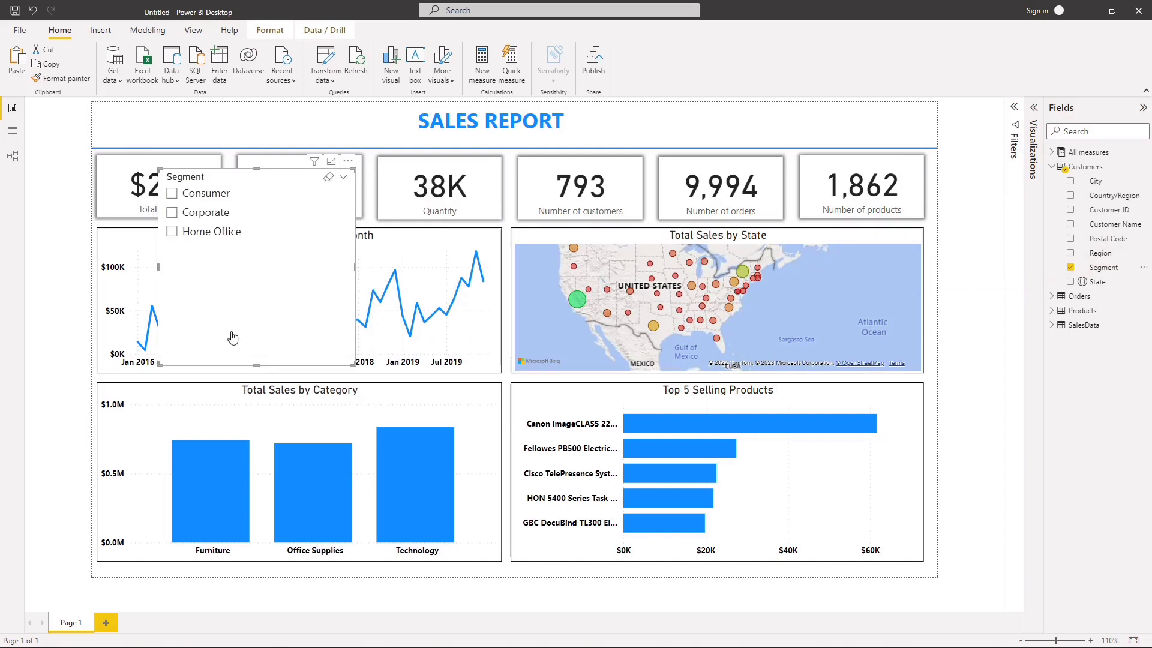
# Step: Shorten the Segment slicer and set its orientation to Horizontal
pyautogui.moveTo(255, 335); pyautogui.dragTo(253, 321)
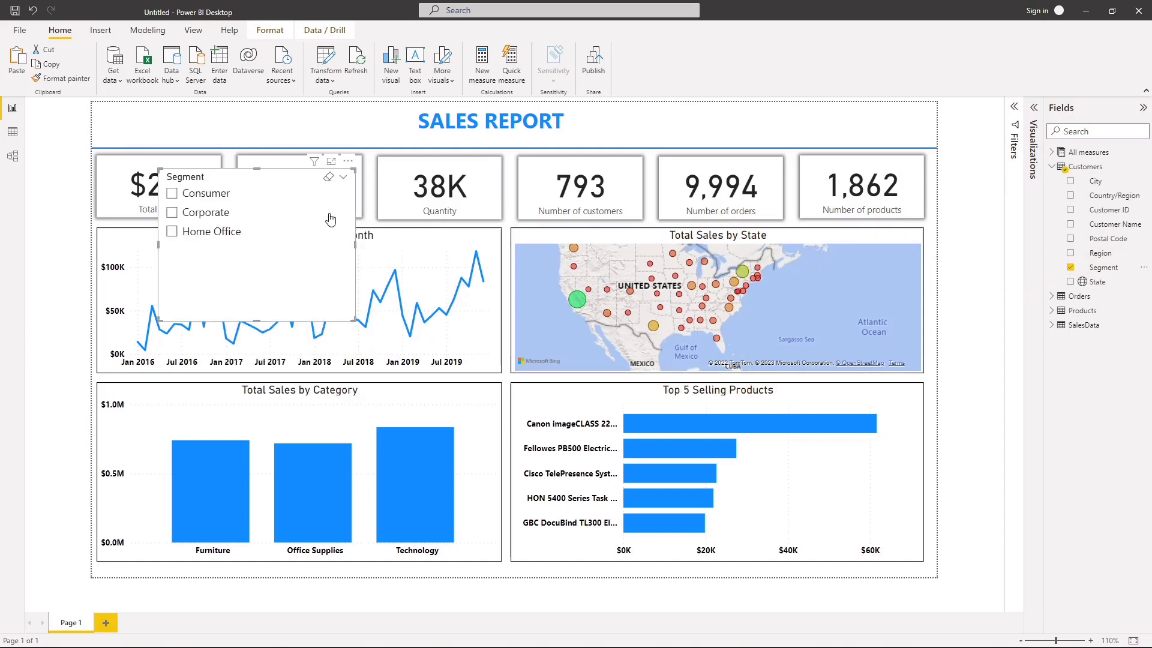
pyautogui.click(342, 177)
pyautogui.click(298, 280)
pyautogui.click(1032, 110)
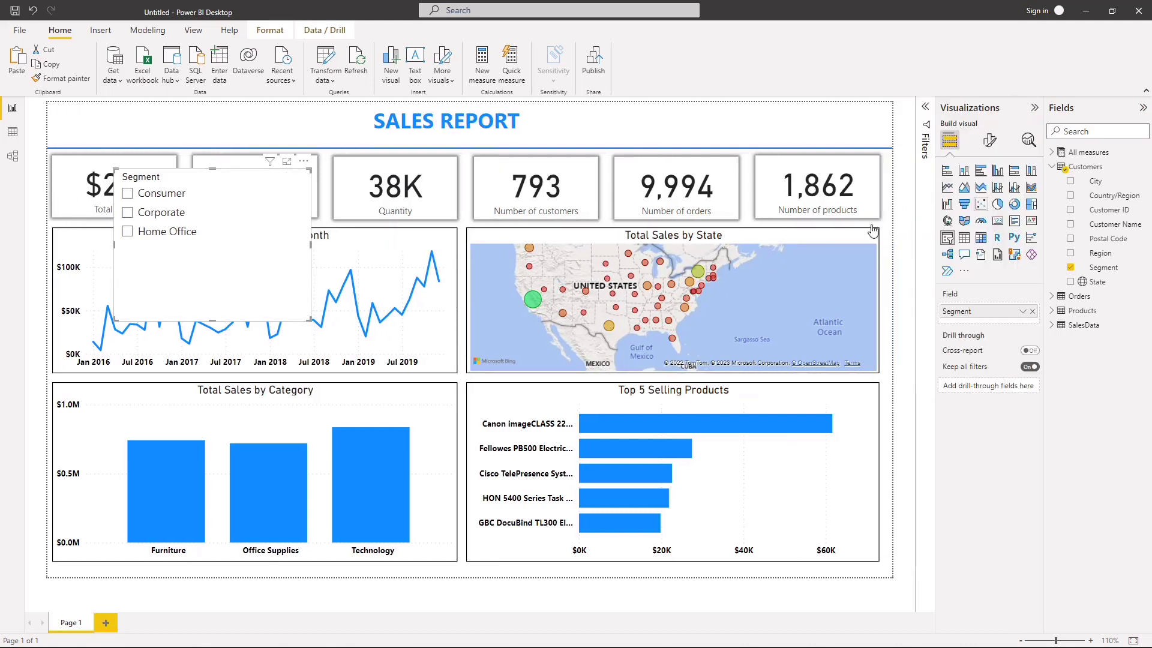
pyautogui.click(993, 141)
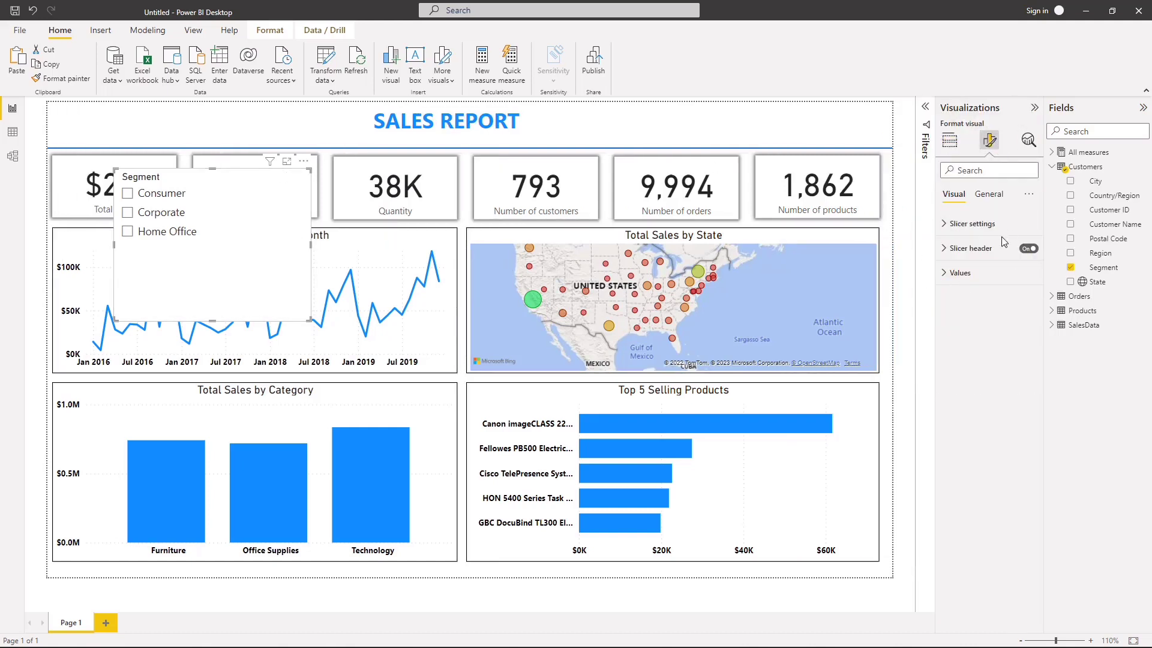
pyautogui.click(972, 224)
pyautogui.click(985, 280)
pyautogui.click(967, 307)
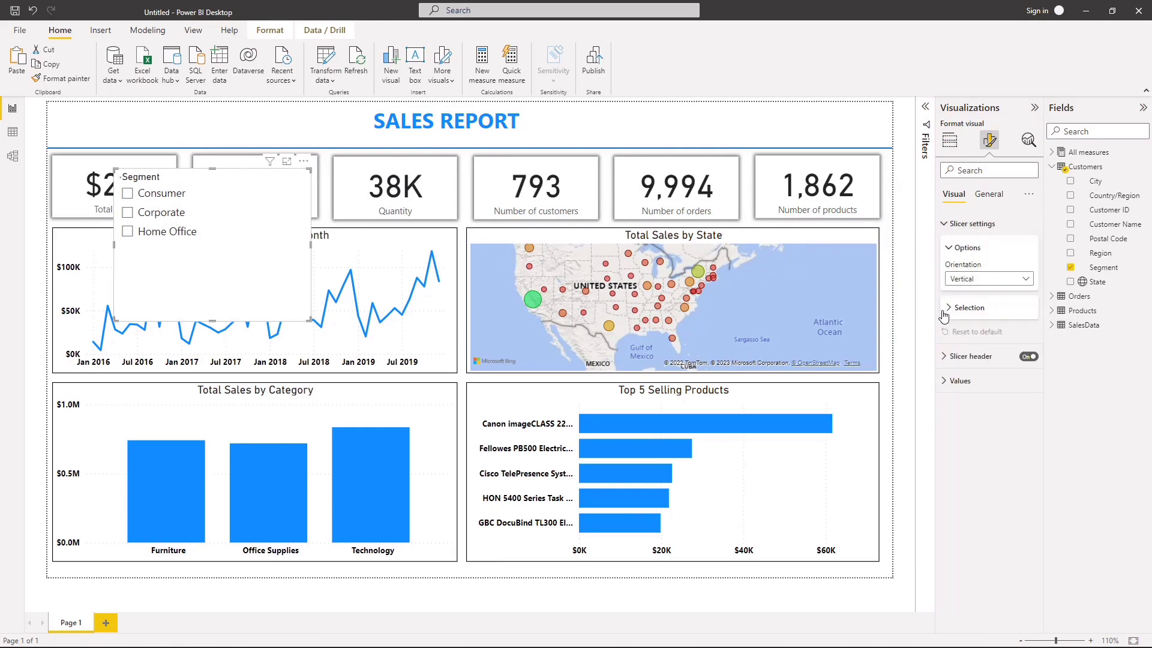
# Step: Reduce the Segment slicer's height to one row of tiles and move it to the right end of the page header
pyautogui.moveTo(220, 324); pyautogui.dragTo(220, 246)
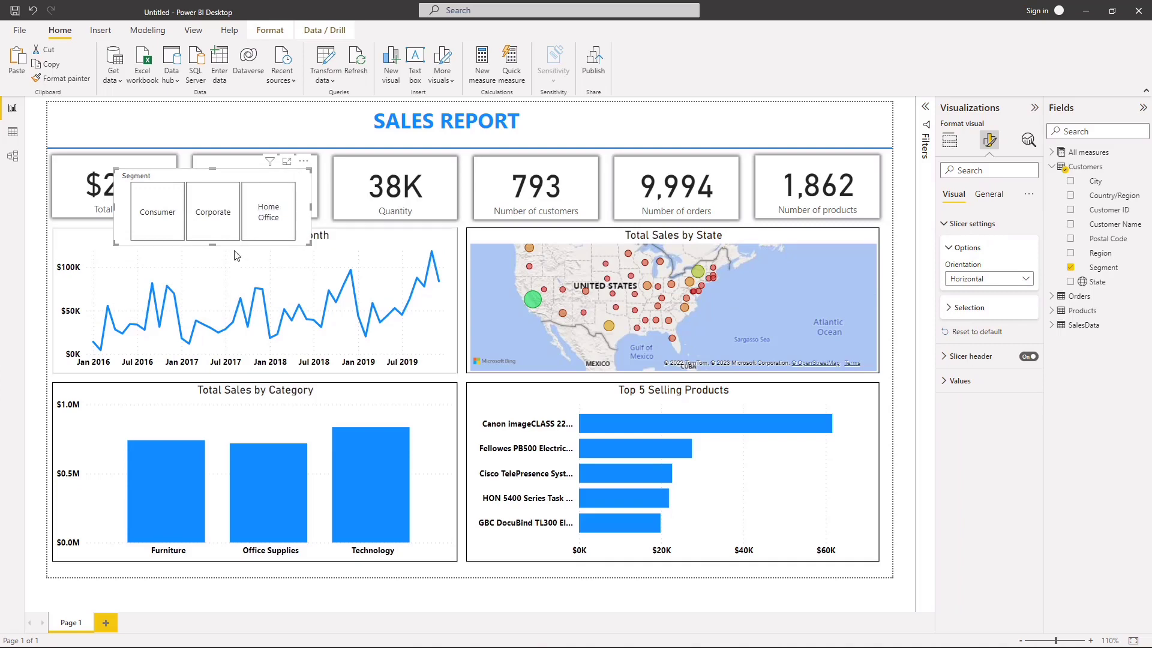
pyautogui.moveTo(208, 241); pyautogui.dragTo(793, 109)
pyautogui.click(663, 135)
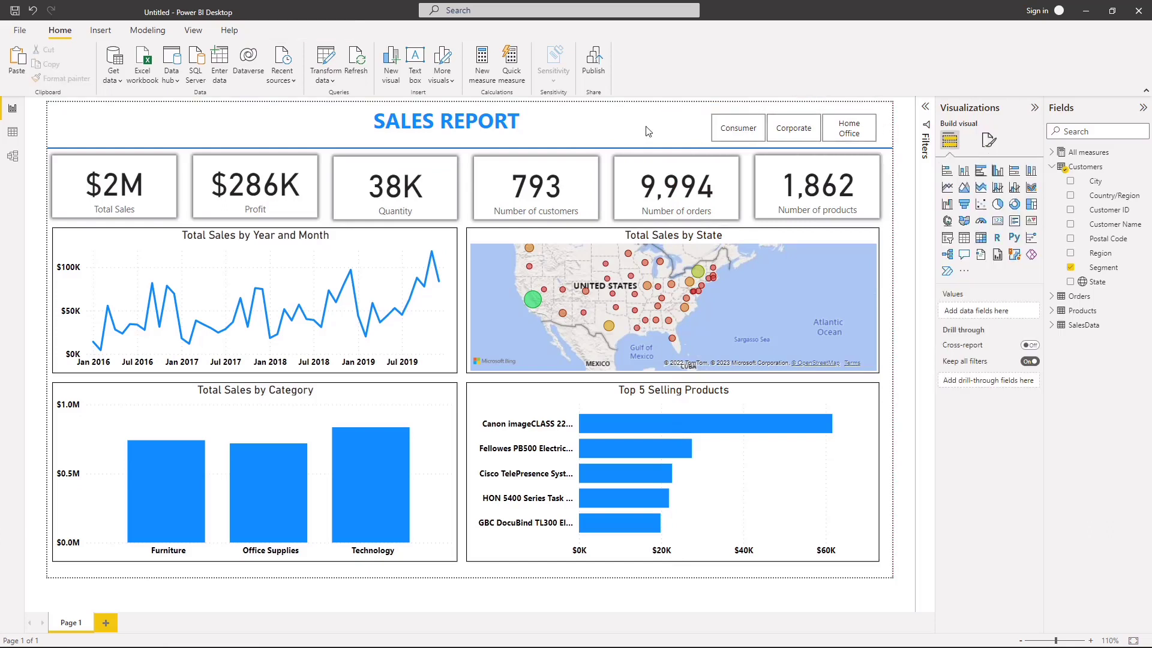
# Step: Duplicate the Segment slicer to the left of the original and shift the "SALES REPORT" text box left to make room
pyautogui.click(706, 135)
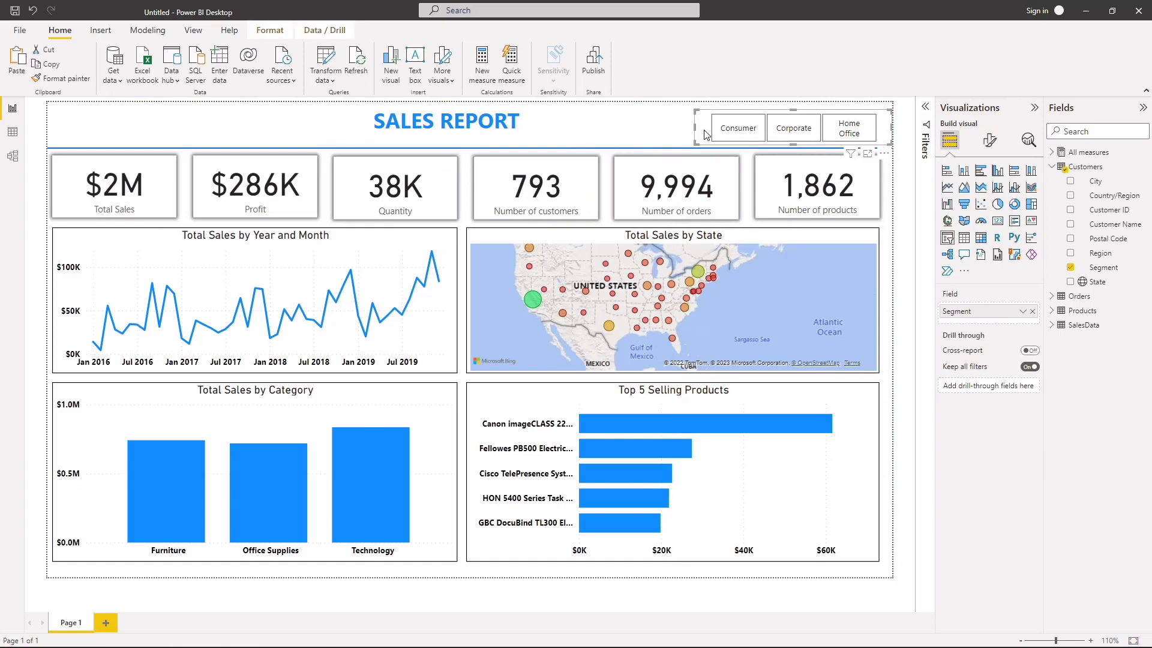
pyautogui.moveTo(705, 131); pyautogui.dragTo(526, 127)
pyautogui.click(451, 123)
pyautogui.click(453, 123)
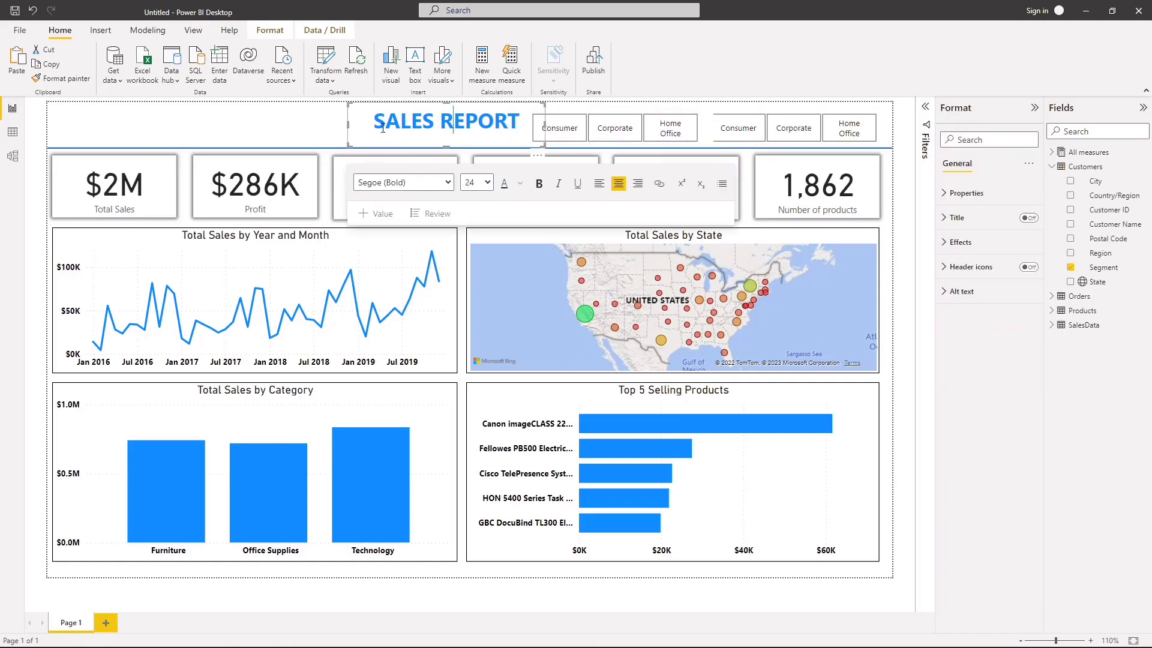
pyautogui.moveTo(366, 105); pyautogui.dragTo(327, 104)
pyautogui.click(230, 118)
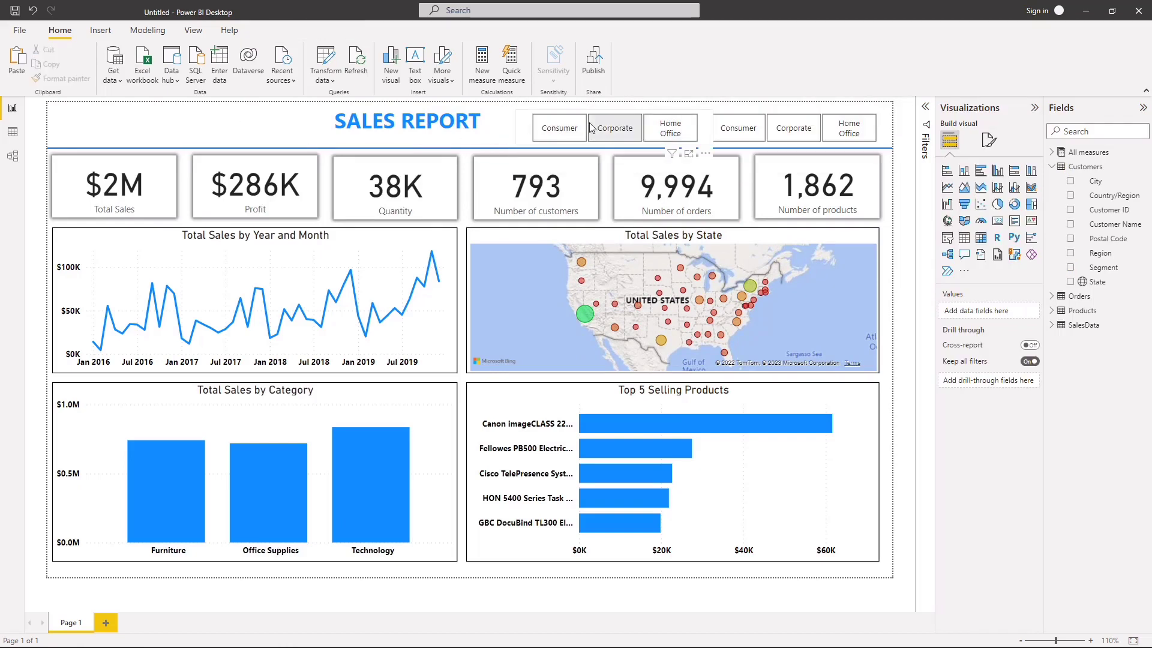
# Step: Nudge the copied slicer left and replace its Segment field with Region
pyautogui.moveTo(521, 146); pyautogui.dragTo(503, 136)
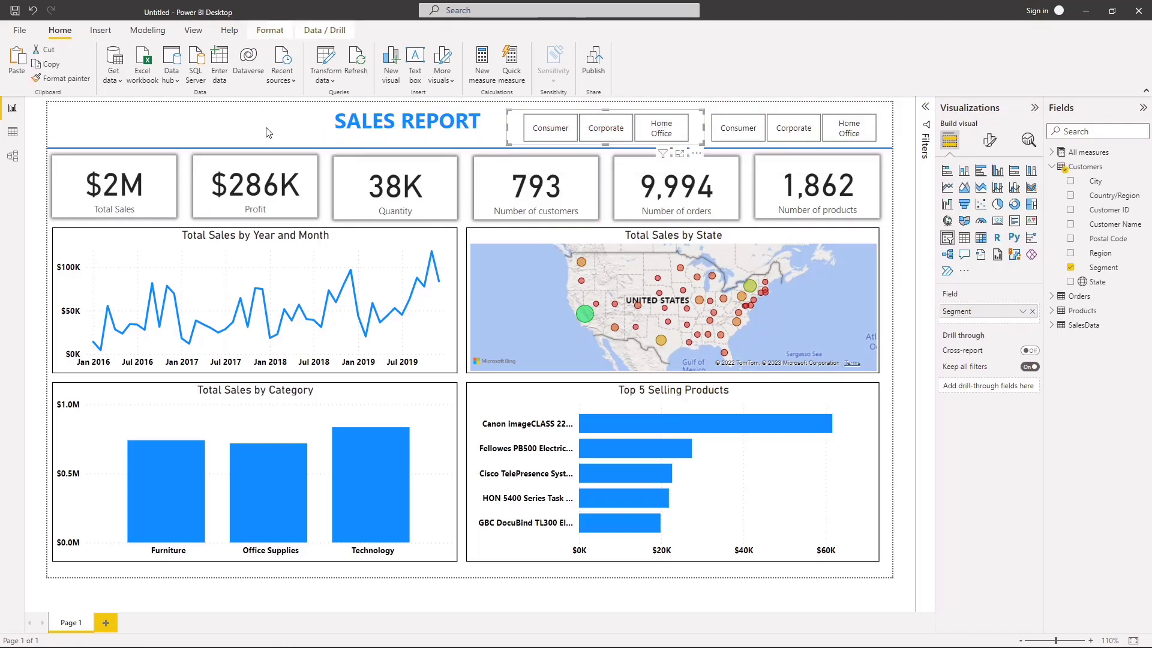
pyautogui.click(1070, 267)
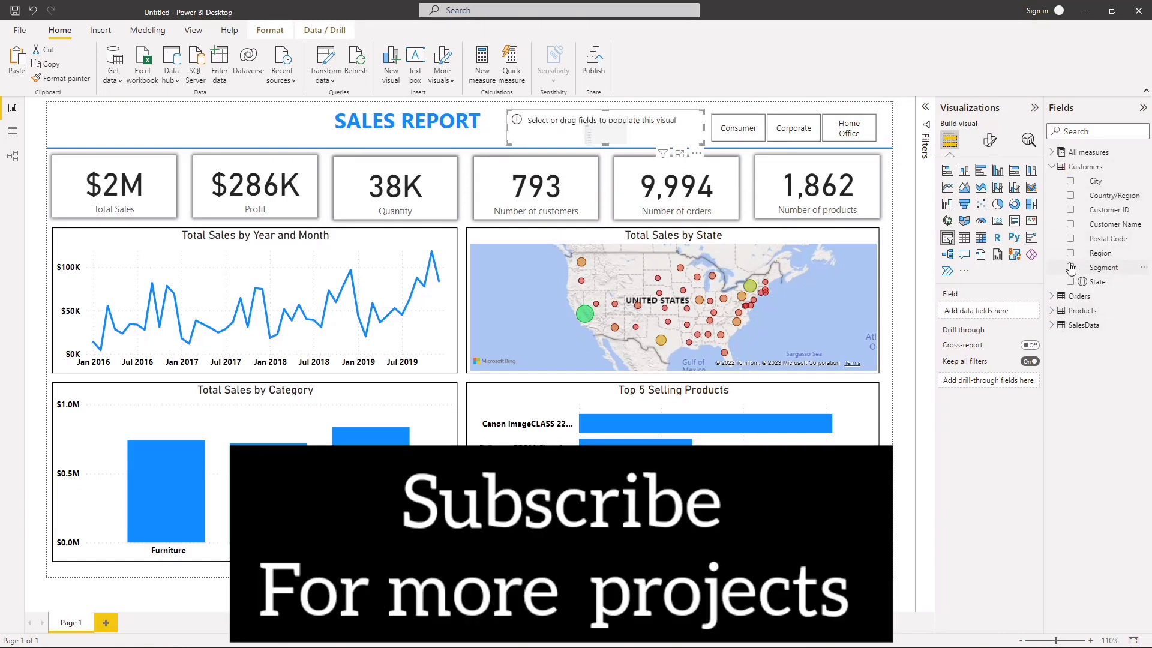
pyautogui.click(1072, 254)
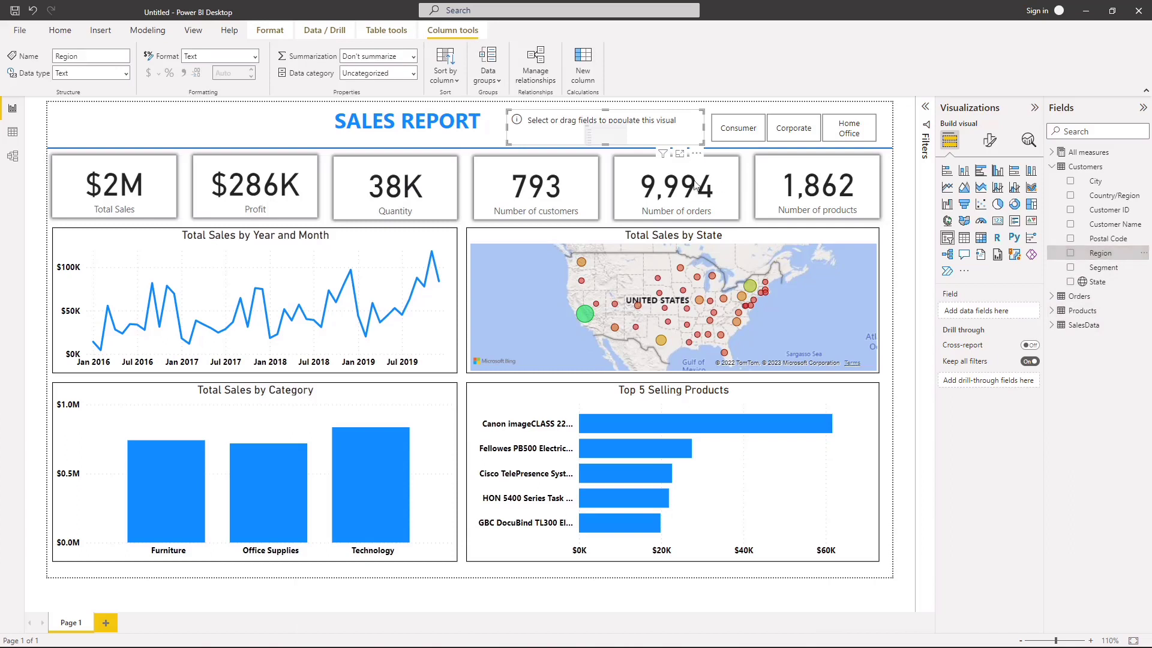
pyautogui.click(1070, 253)
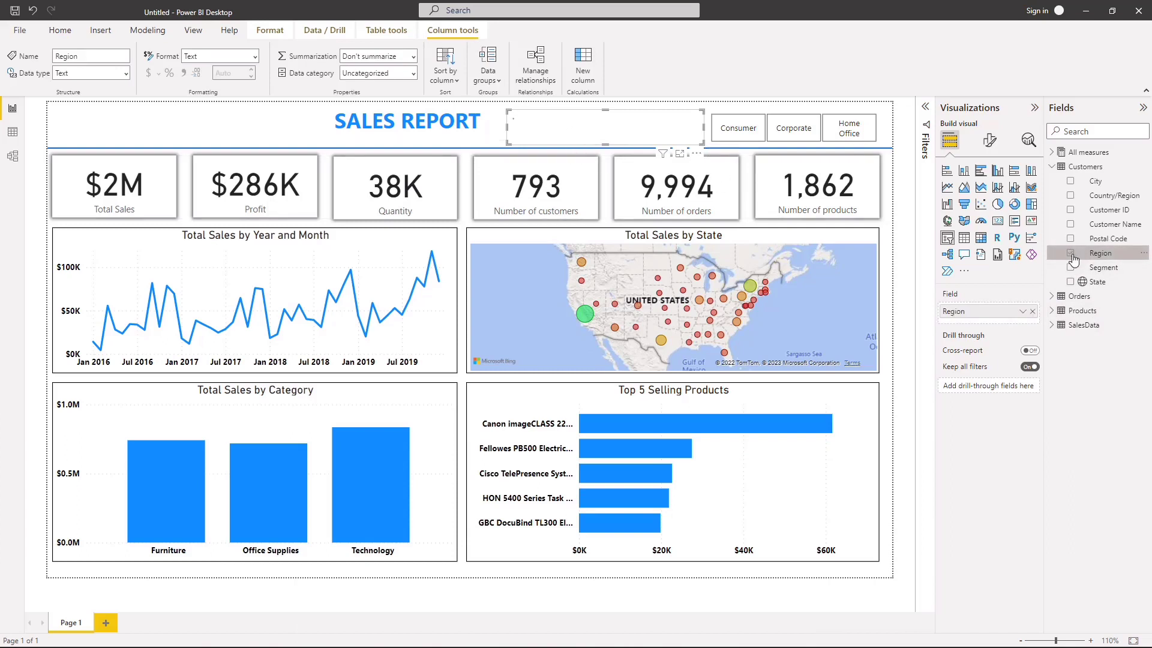
pyautogui.click(266, 122)
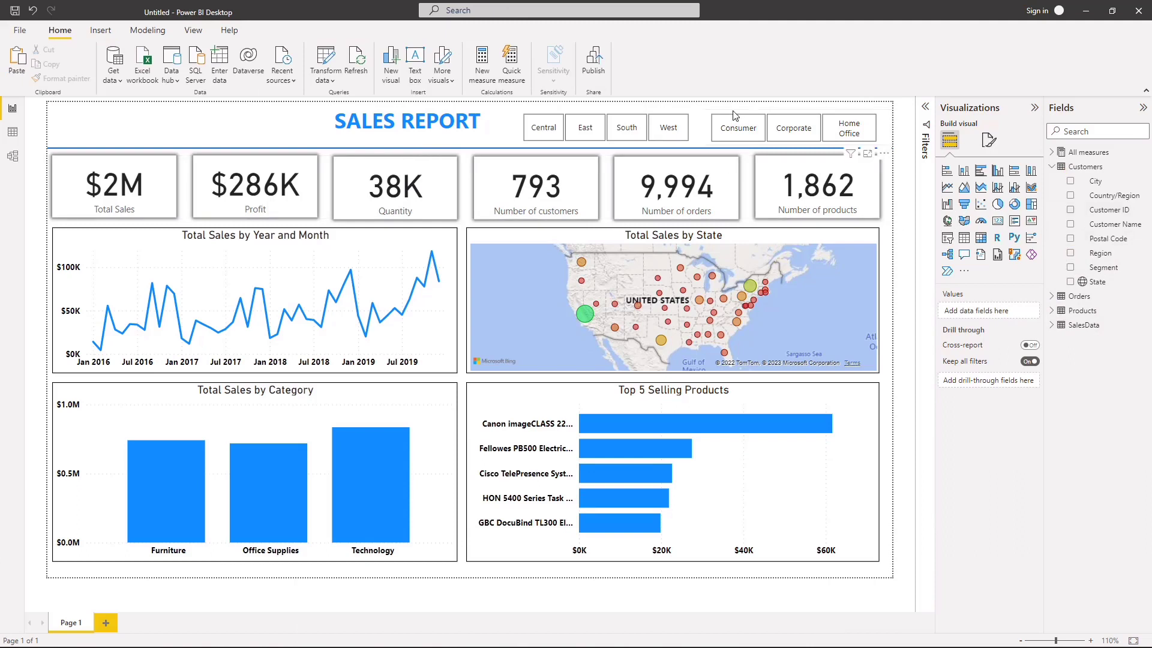
# Step: Open the border settings for the values of the Segment slicer
pyautogui.click(712, 118)
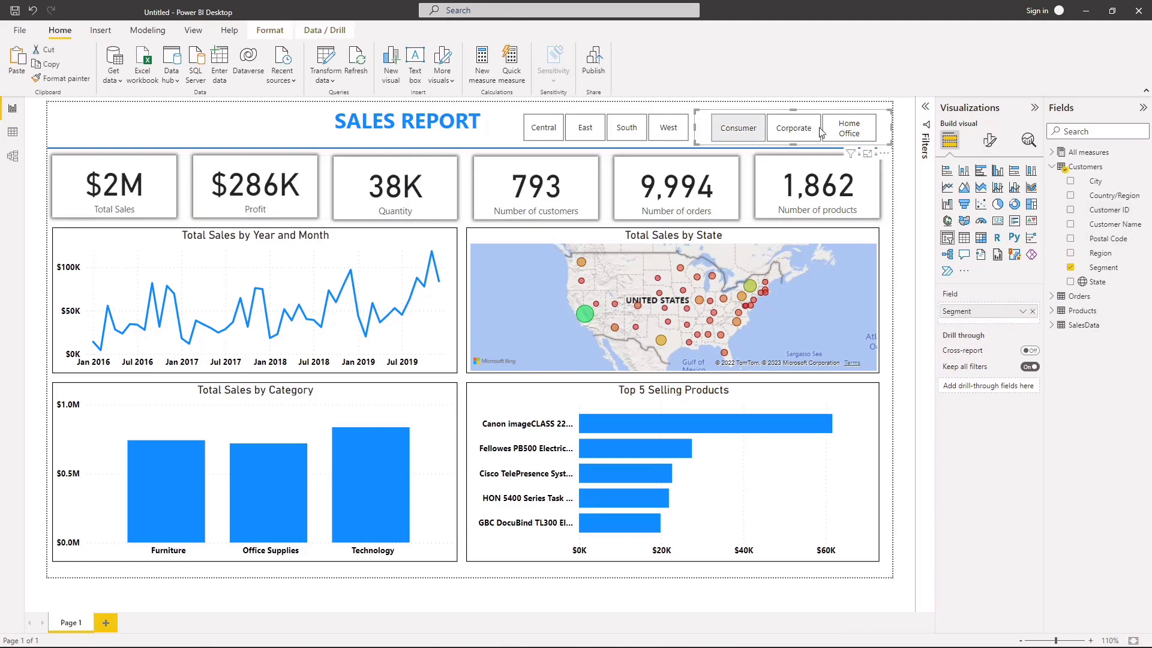
pyautogui.click(989, 140)
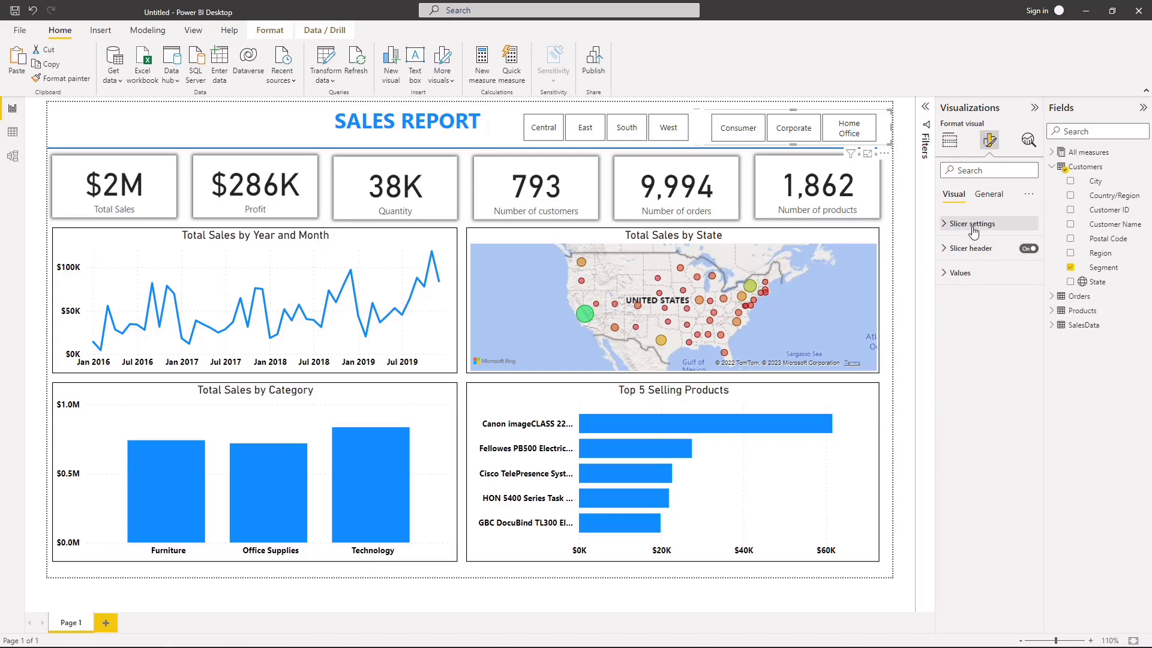
pyautogui.click(982, 196)
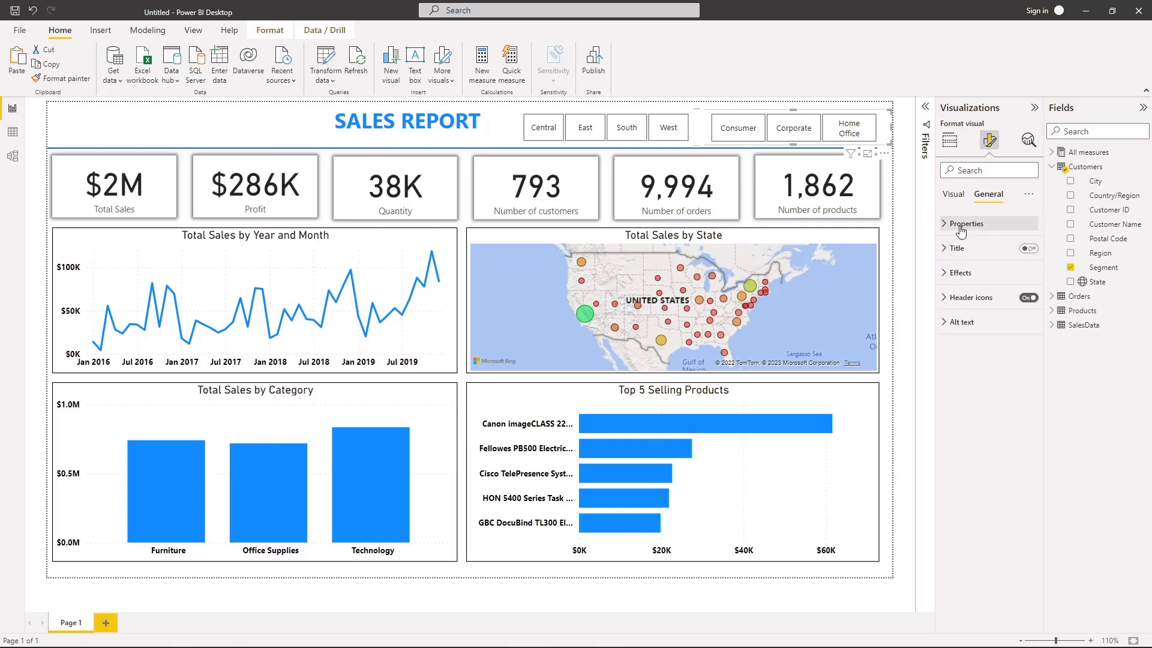
pyautogui.click(960, 274)
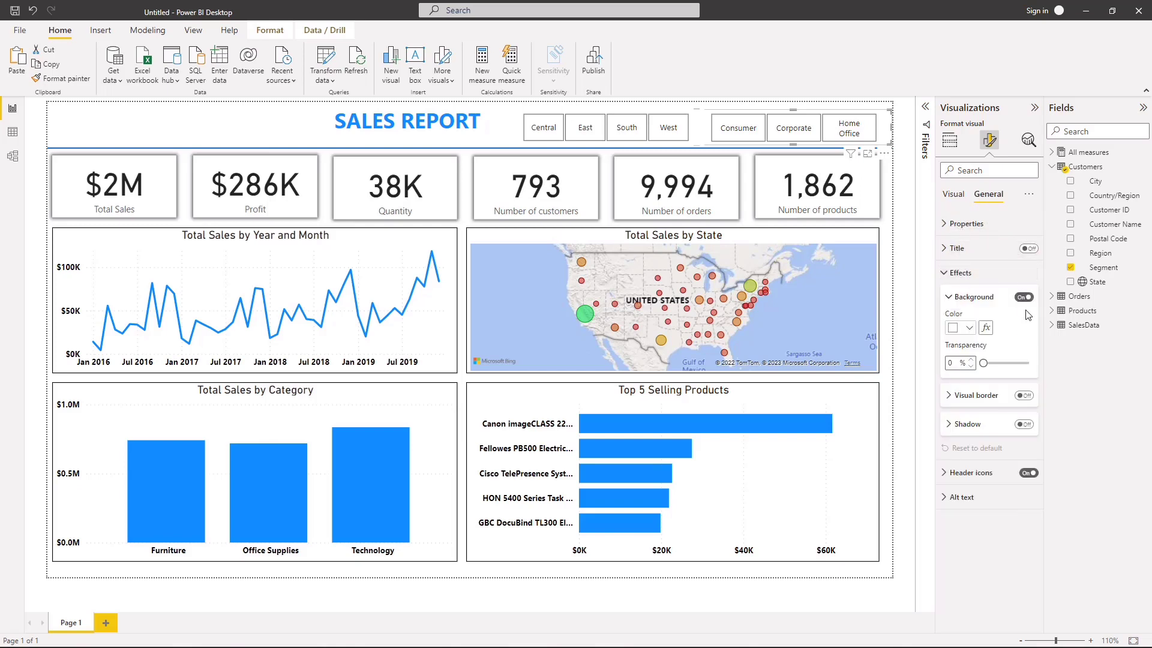
pyautogui.click(956, 273)
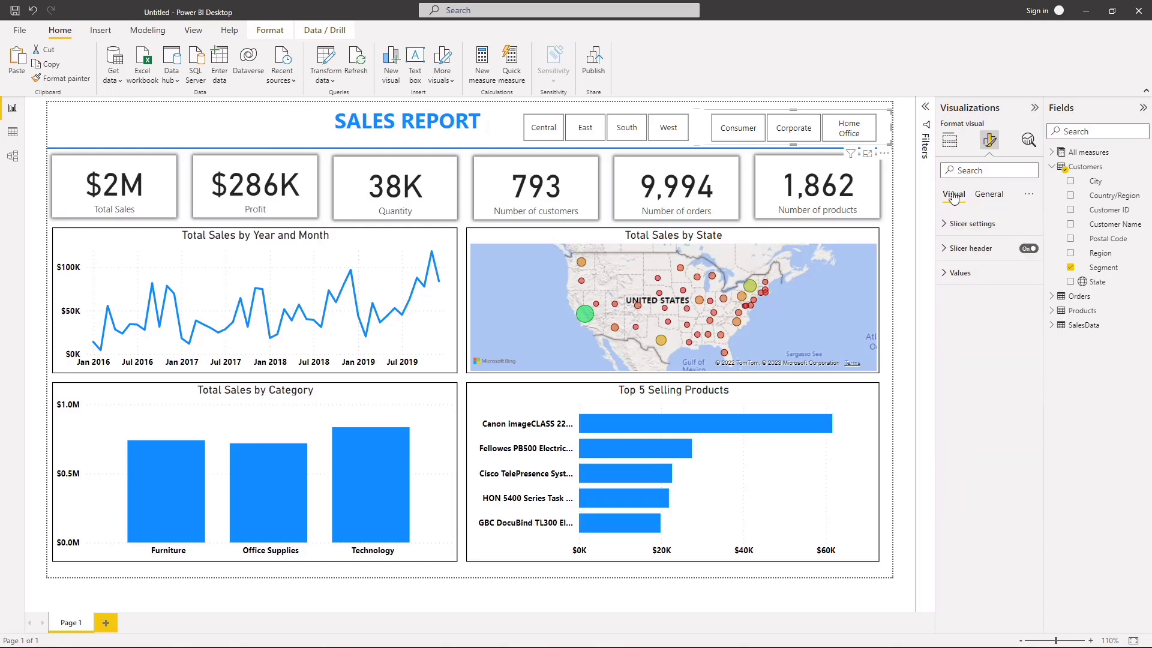
pyautogui.click(958, 273)
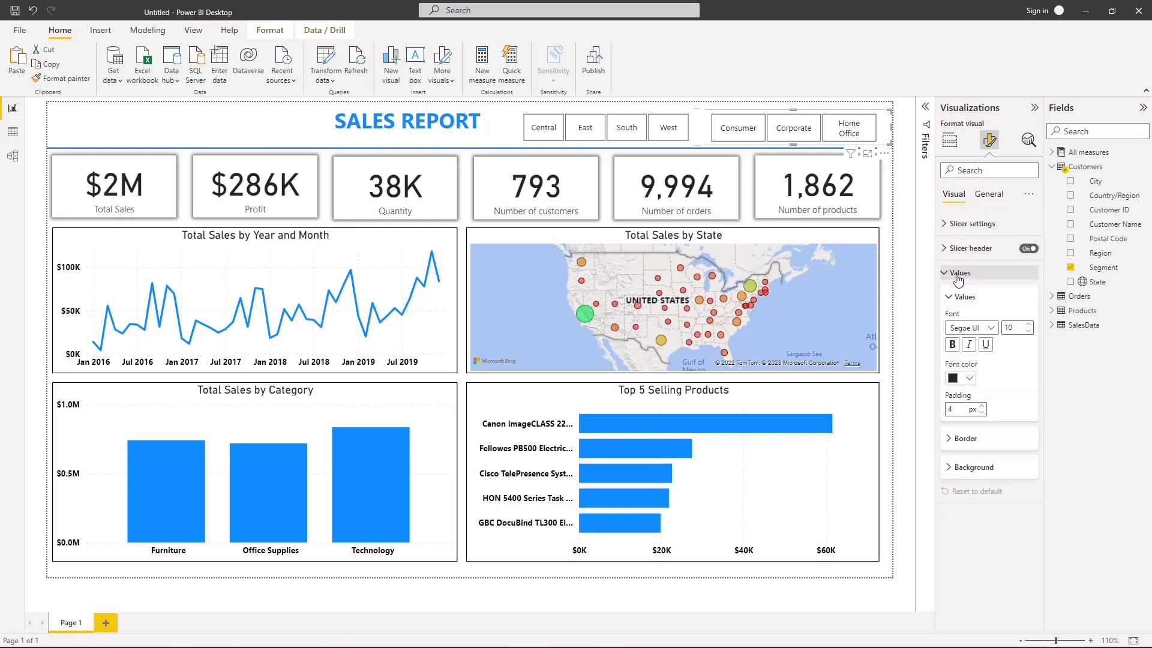
pyautogui.click(968, 440)
pyautogui.click(949, 480)
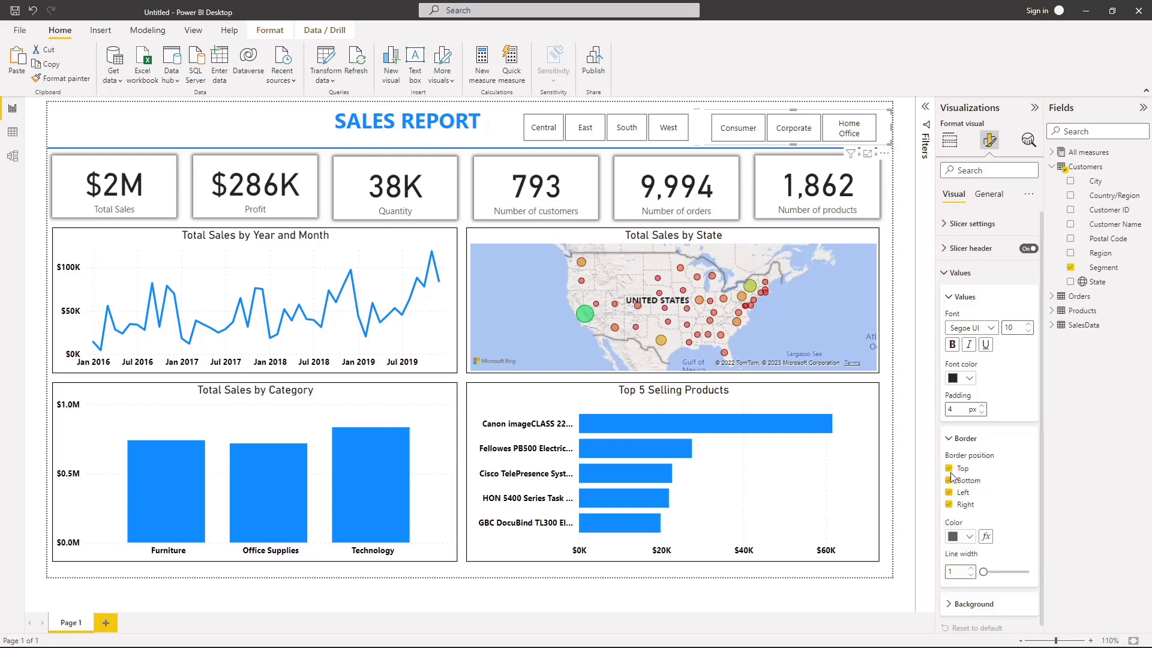
pyautogui.click(948, 469)
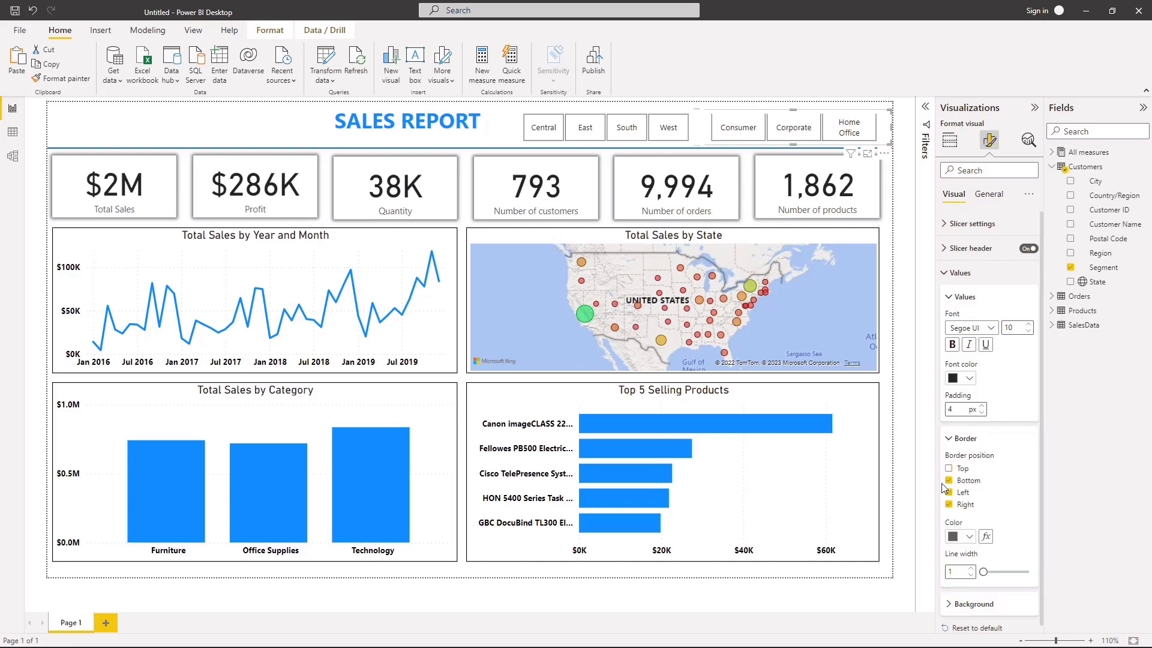
pyautogui.click(949, 469)
pyautogui.click(949, 479)
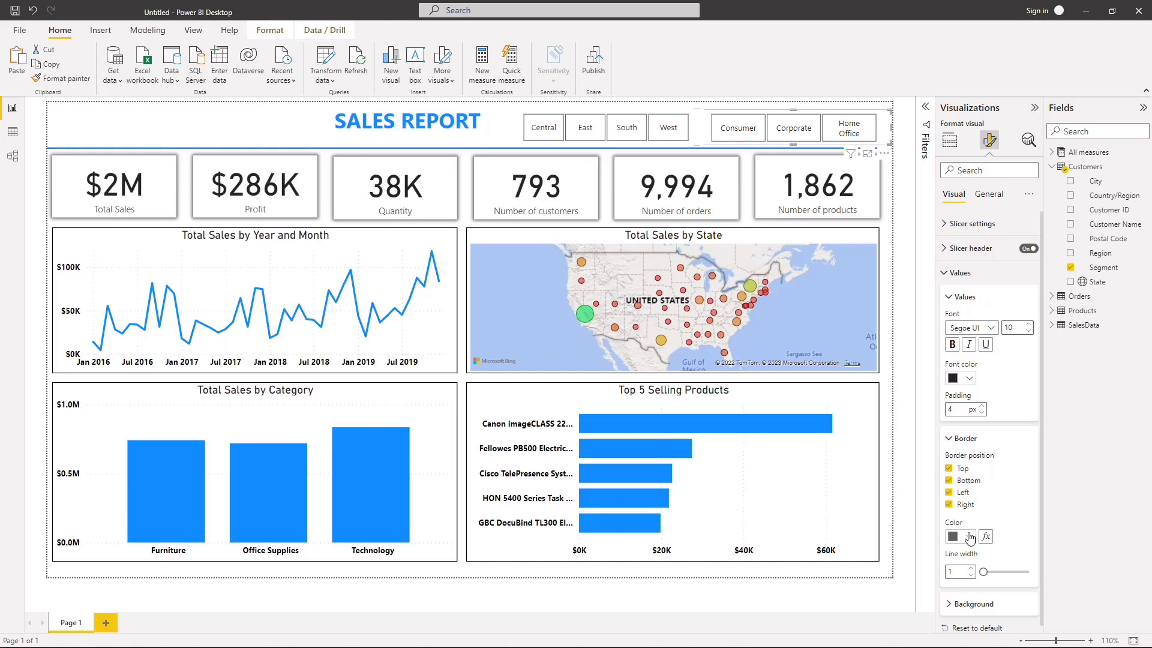
# Step: Set the border color of the Segment slicer's values to blue and the line width to 2
pyautogui.click(969, 536)
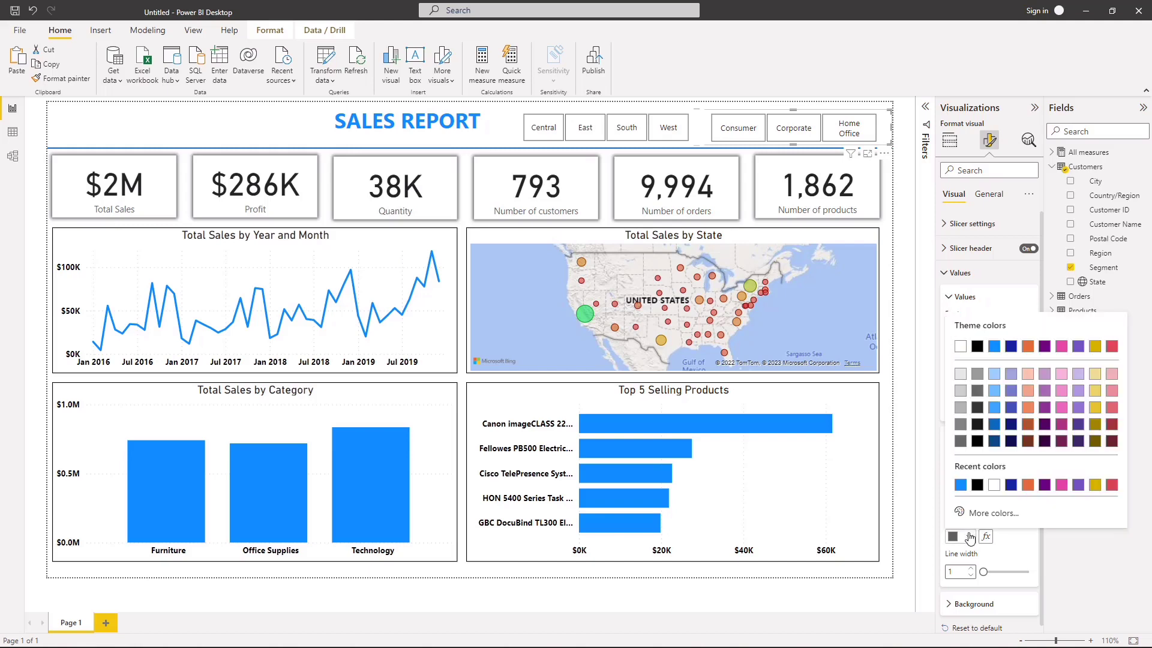
pyautogui.click(961, 484)
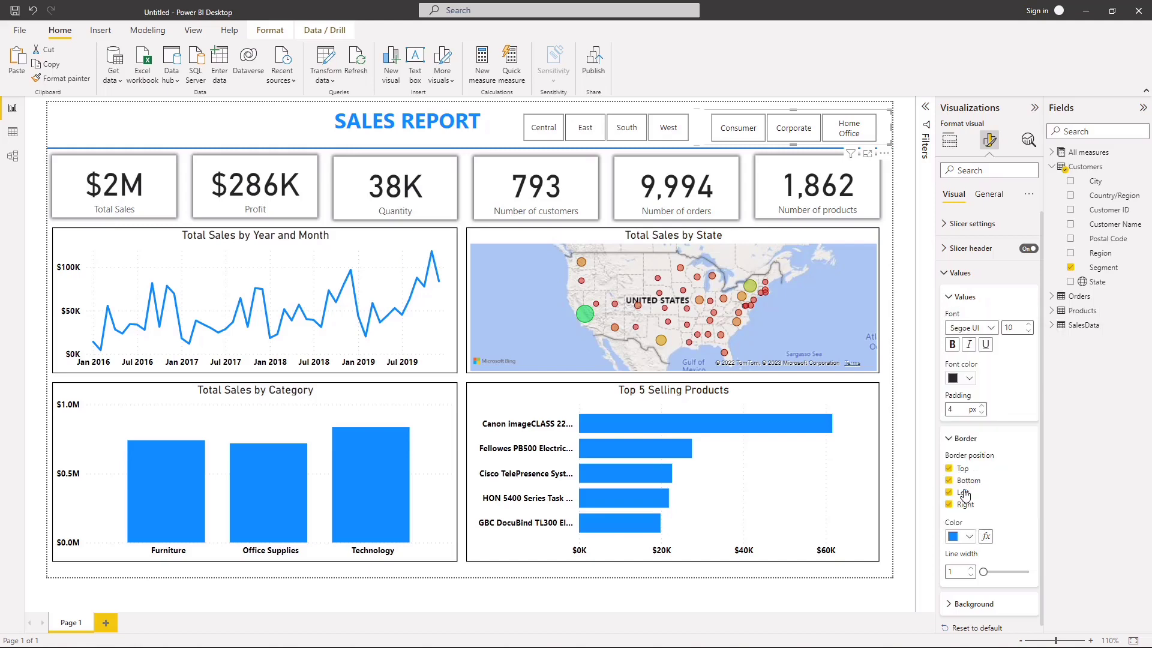
pyautogui.click(971, 568)
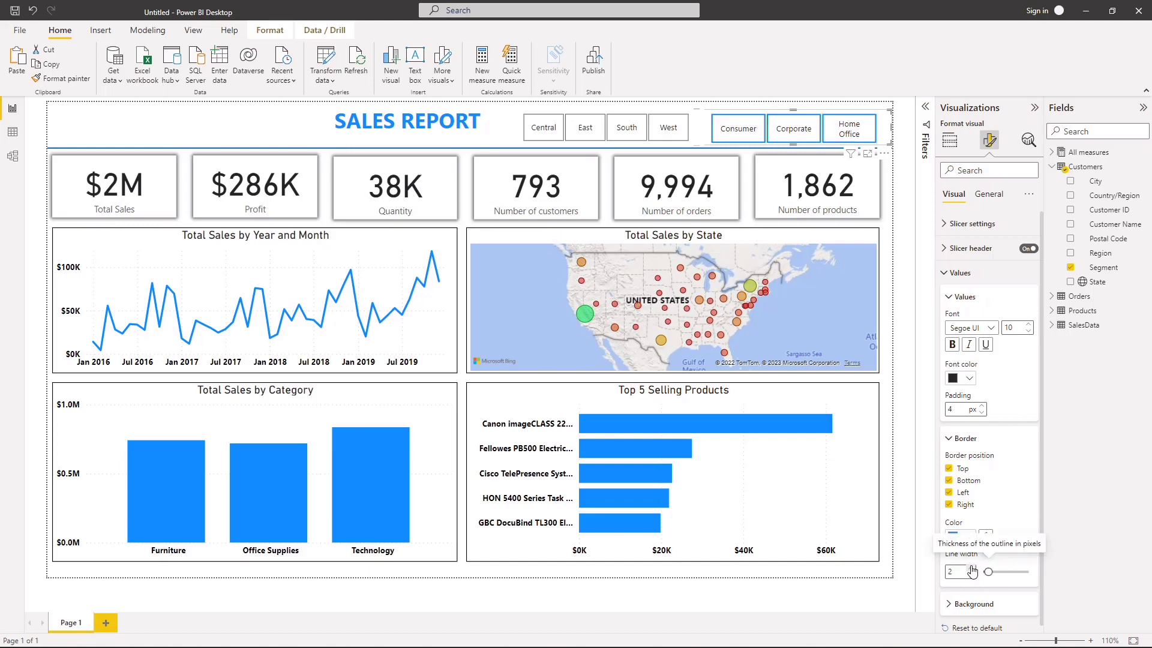
# Step: Keep the Segment slicer's value border line width at 2 and make the slicer values bold
pyautogui.click(972, 568)
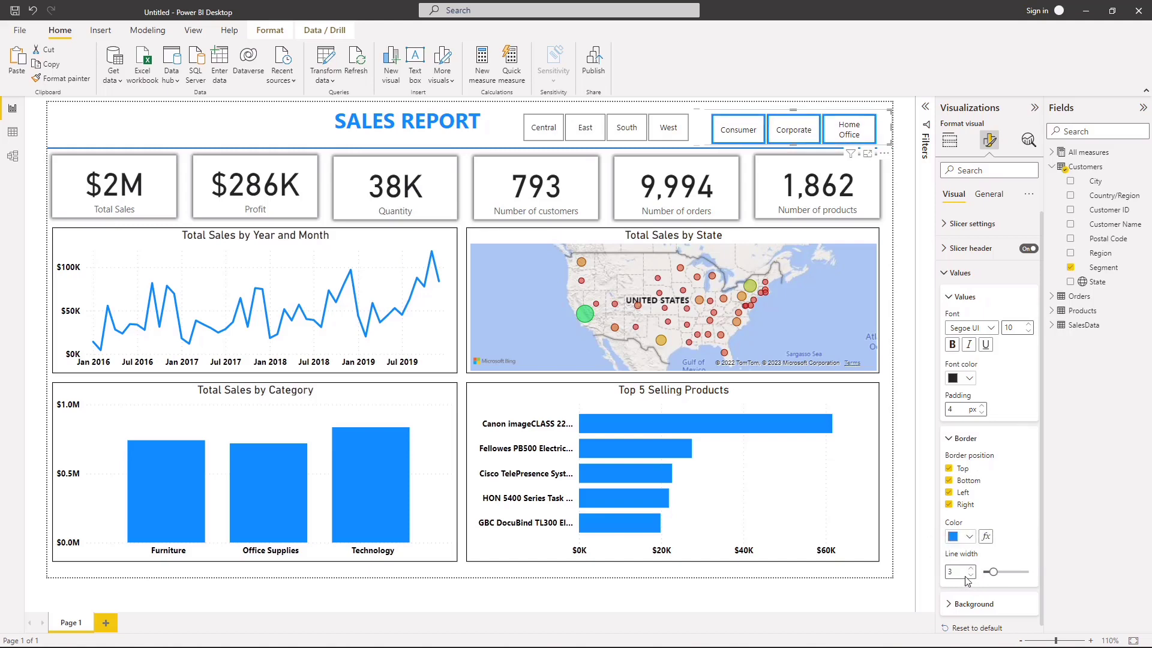
pyautogui.click(970, 575)
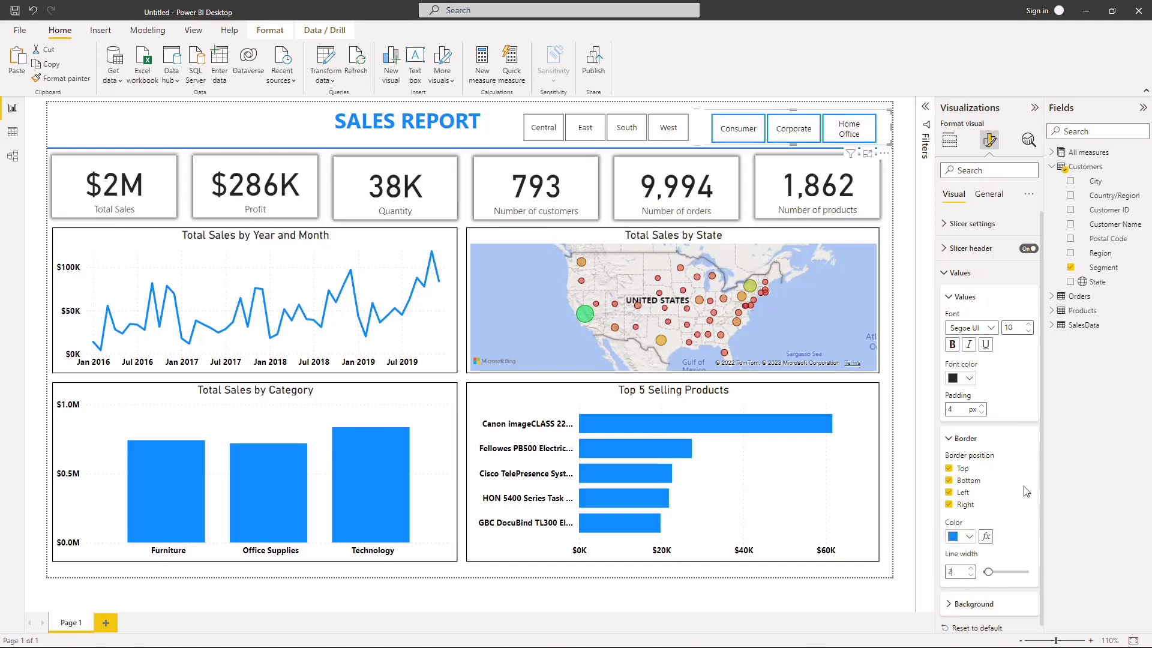
pyautogui.scroll(-1, 993, 515)
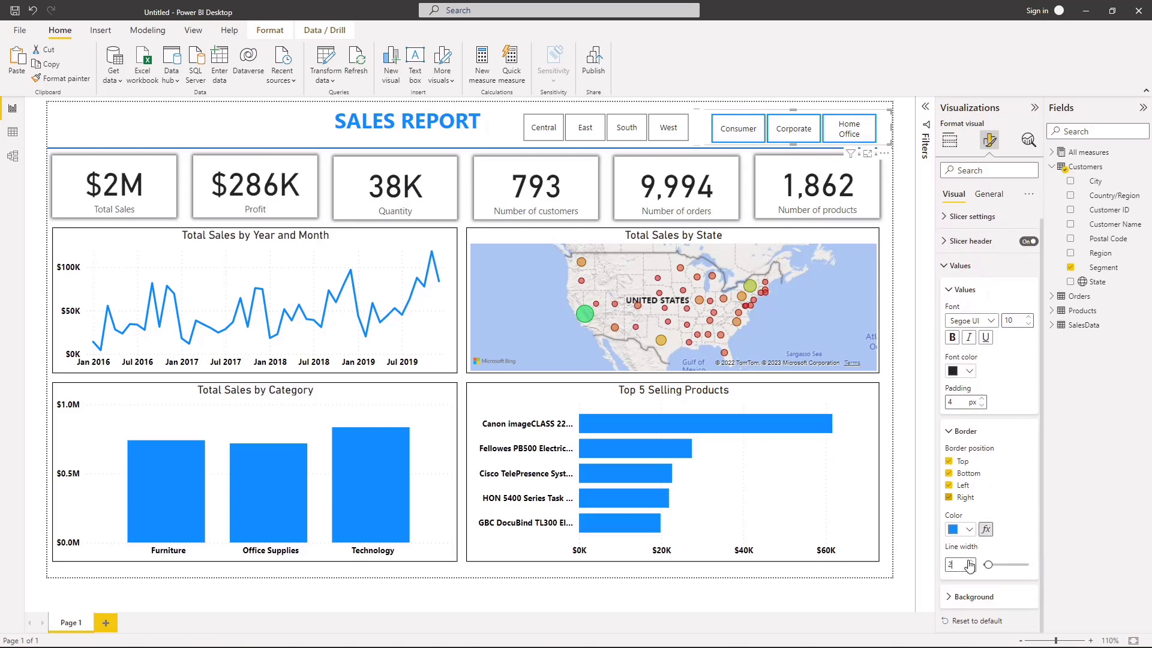
pyautogui.click(950, 431)
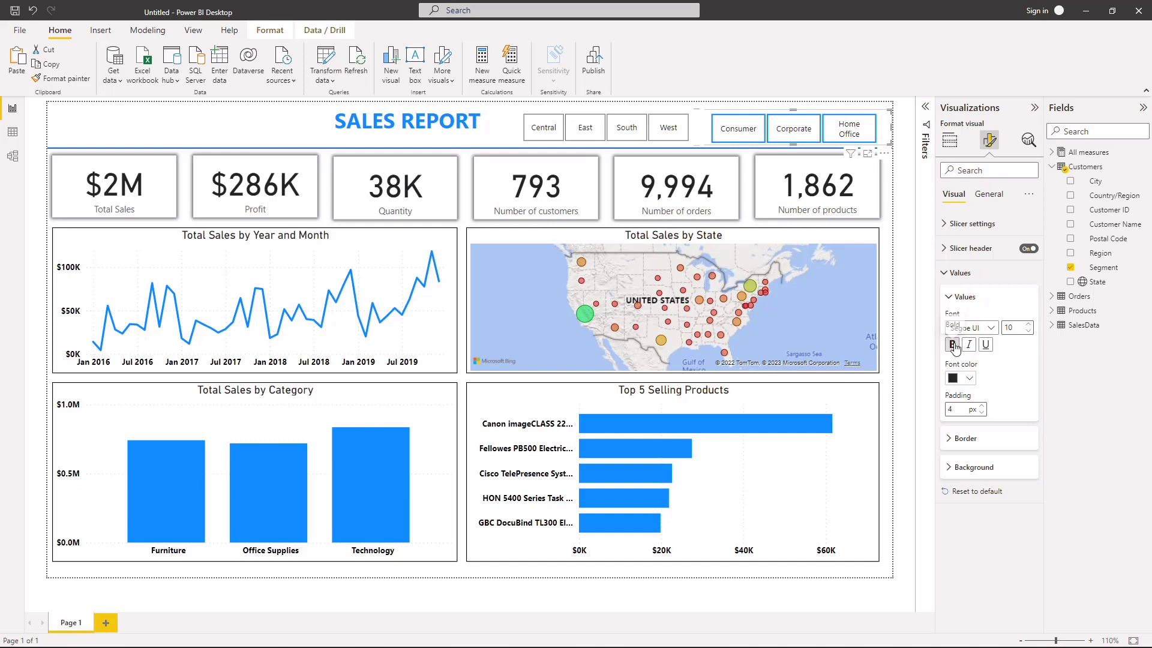
pyautogui.click(953, 346)
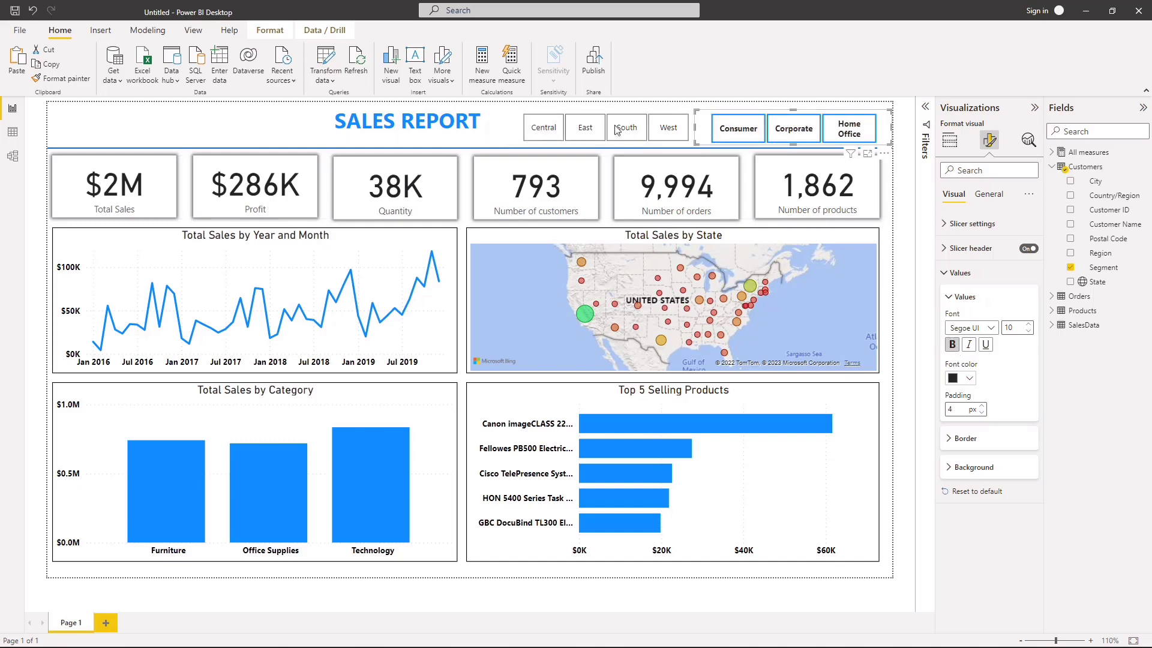
# Step: Copy the Segment slicer's formatting to the Region slicer with Format painter and widen the Region slicer slightly to fit all four regions
pyautogui.click(82, 79)
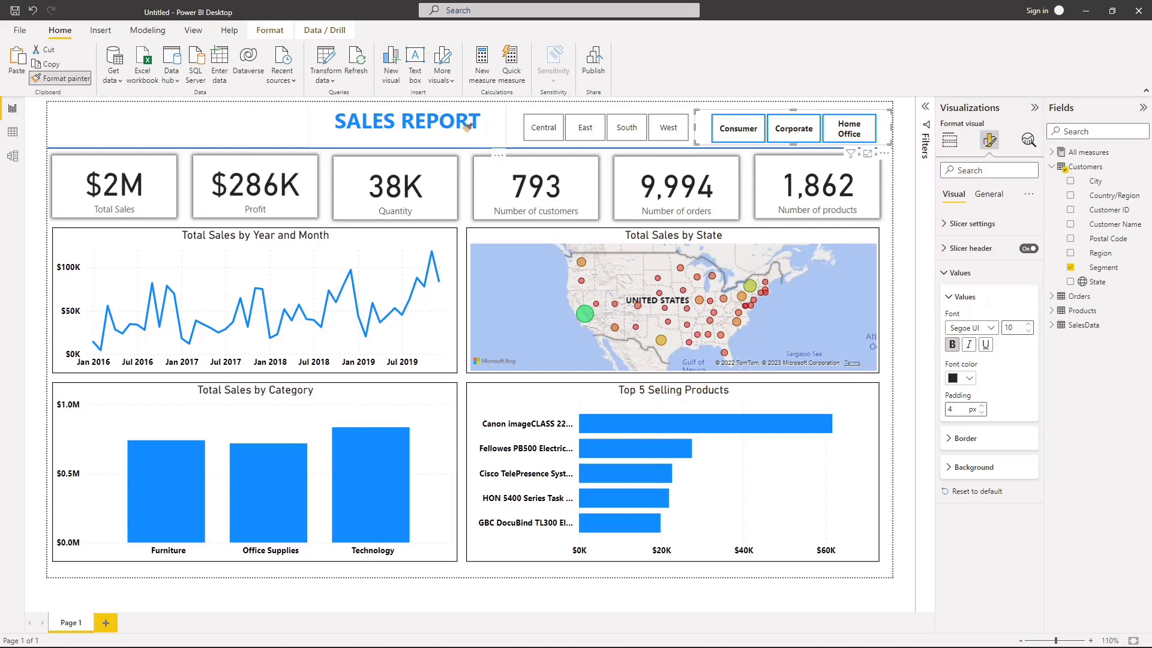
pyautogui.click(517, 115)
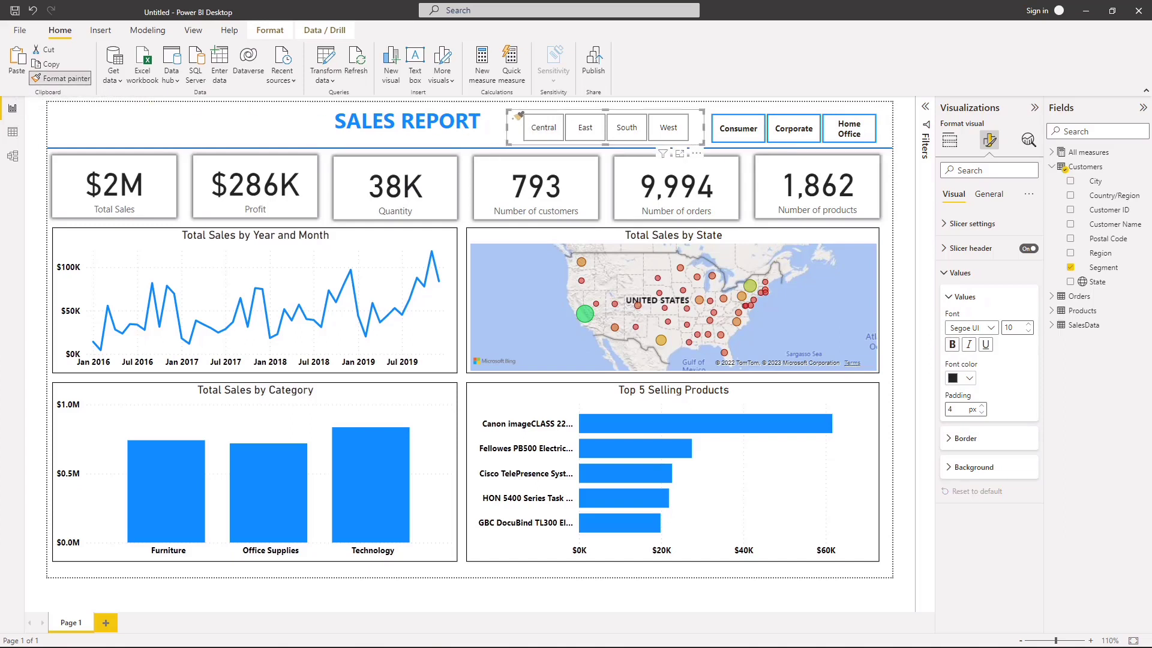
pyautogui.click(269, 115)
pyautogui.click(521, 135)
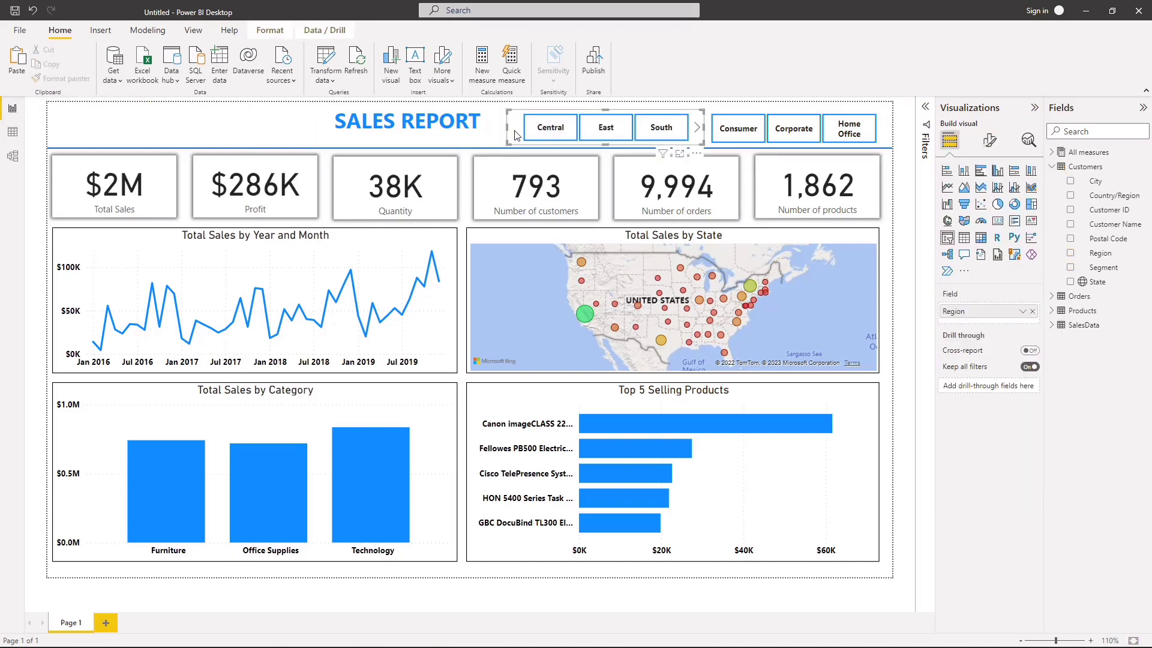
pyautogui.moveTo(506, 126); pyautogui.dragTo(497, 127)
pyautogui.click(264, 115)
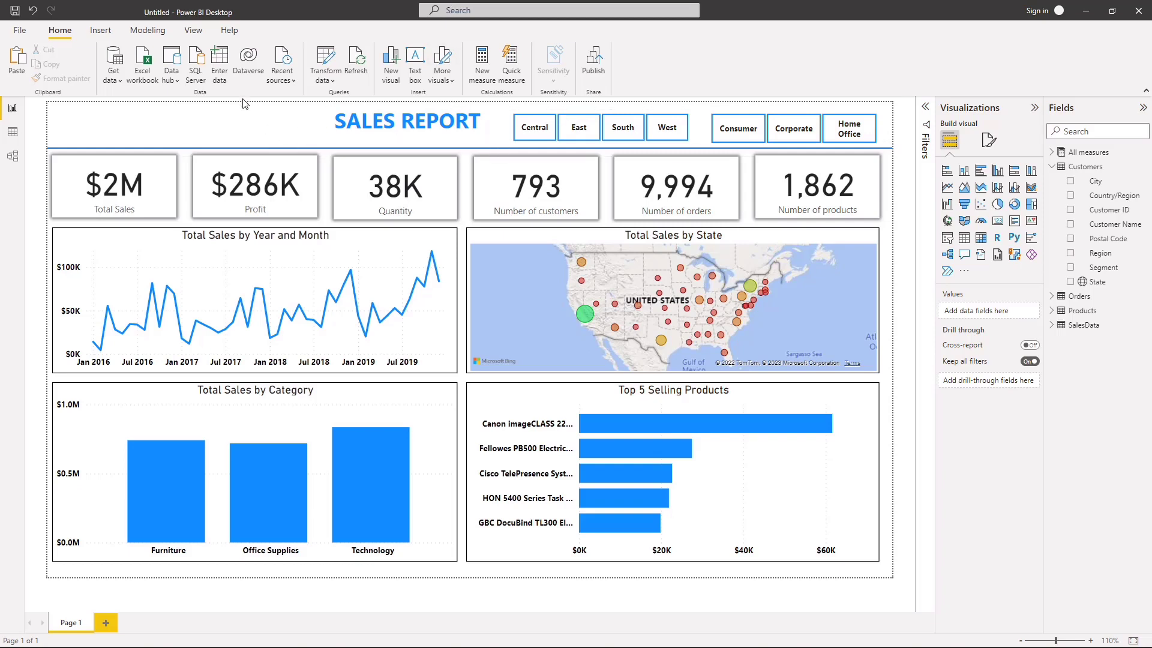
# Step: Test the slicers by filtering the report to the Central region and the Consumer segment, and clear both filters
pyautogui.click(542, 137)
pyautogui.click(541, 137)
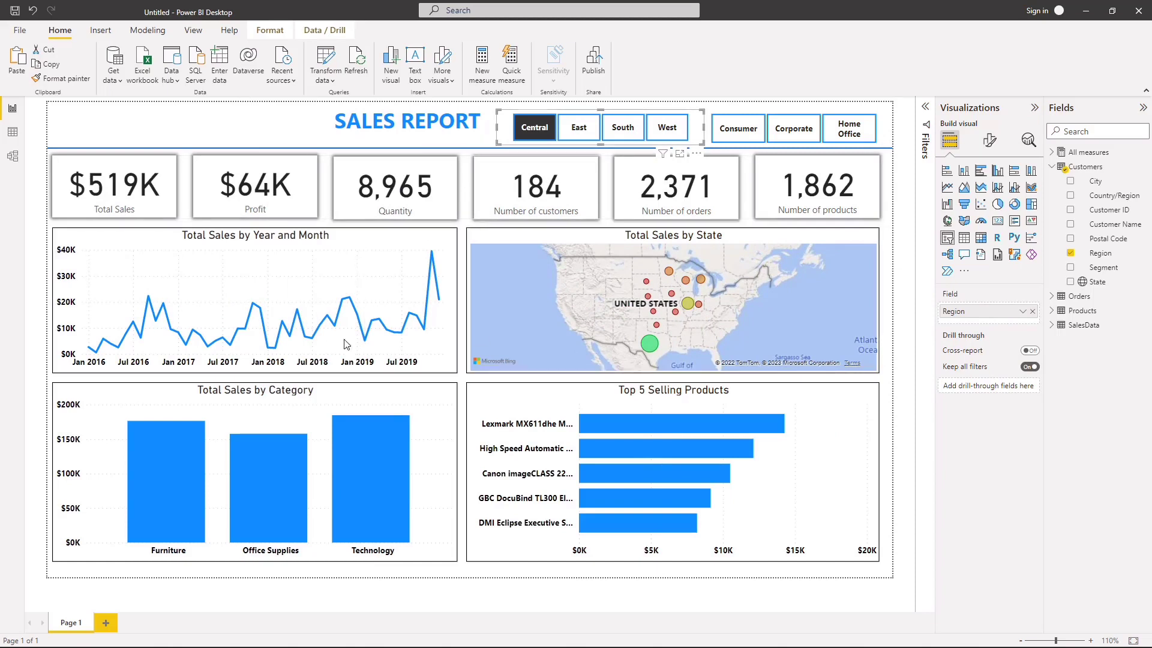
pyautogui.moveTo(417, 247)
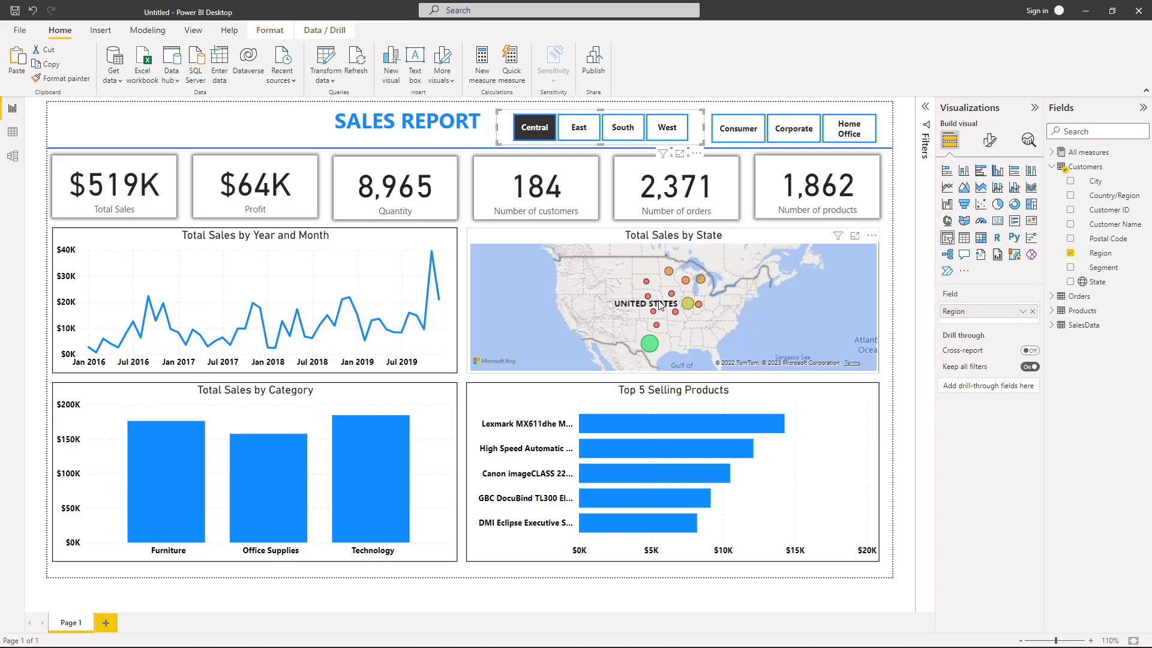
pyautogui.click(742, 129)
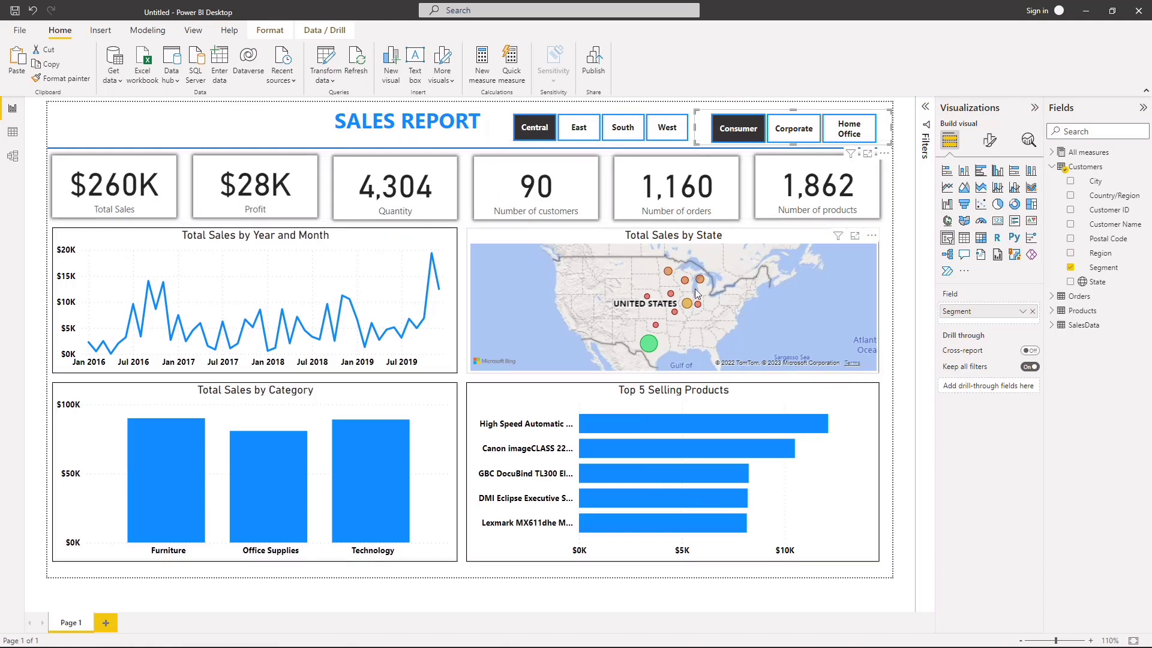
pyautogui.click(728, 132)
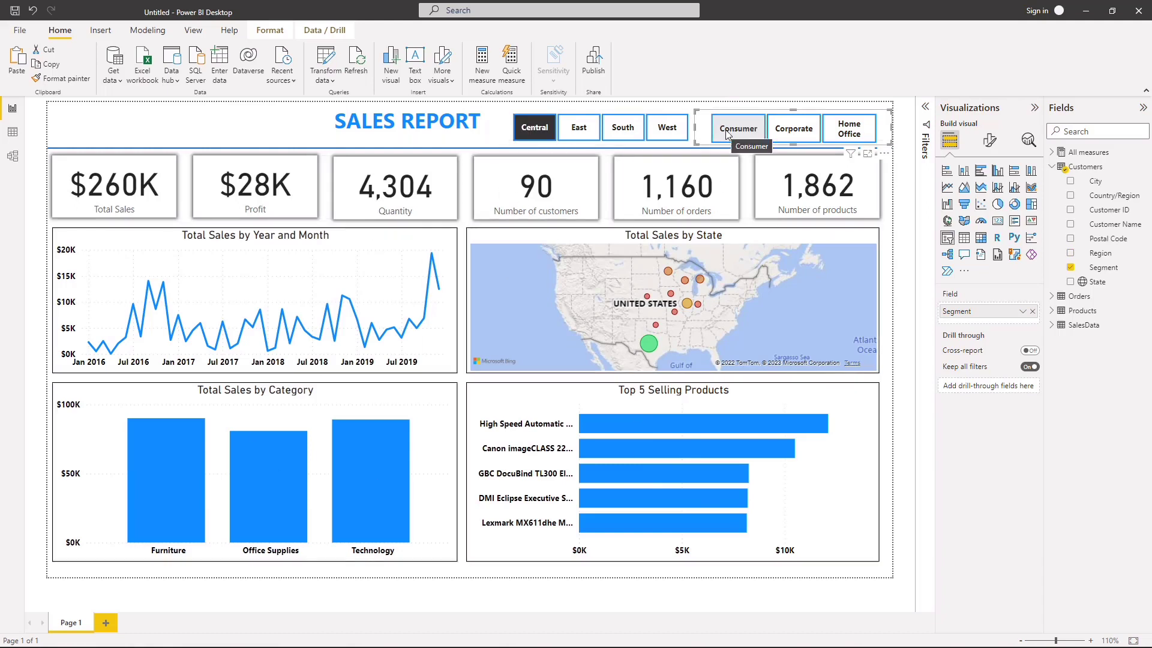
pyautogui.click(727, 132)
pyautogui.click(540, 133)
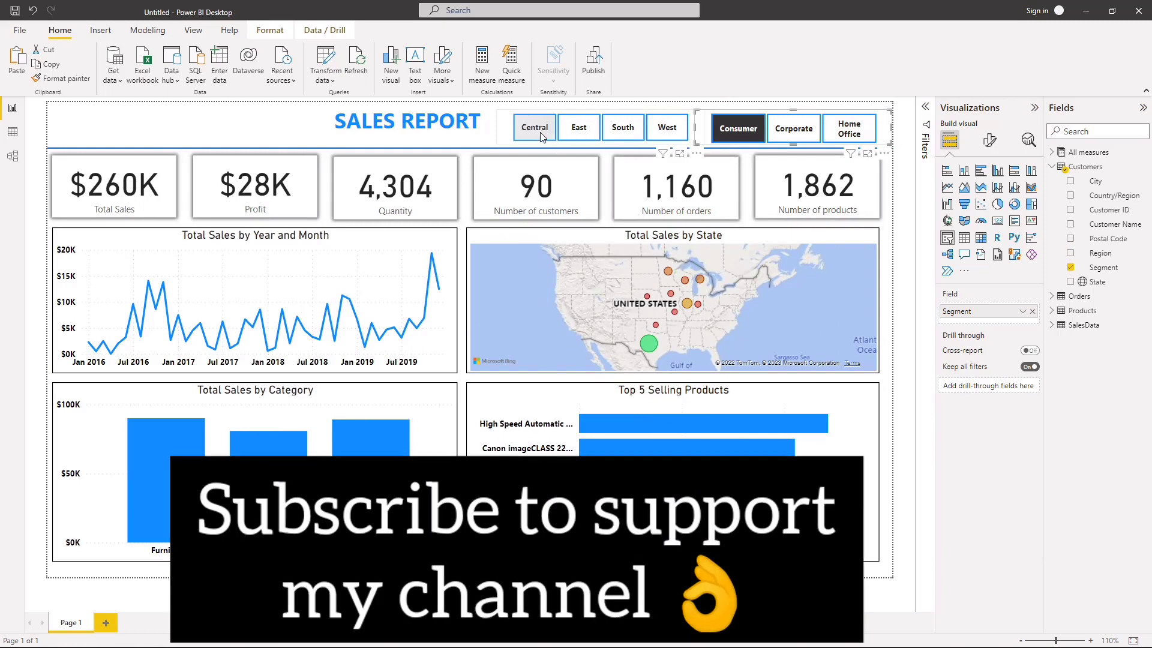
pyautogui.click(744, 129)
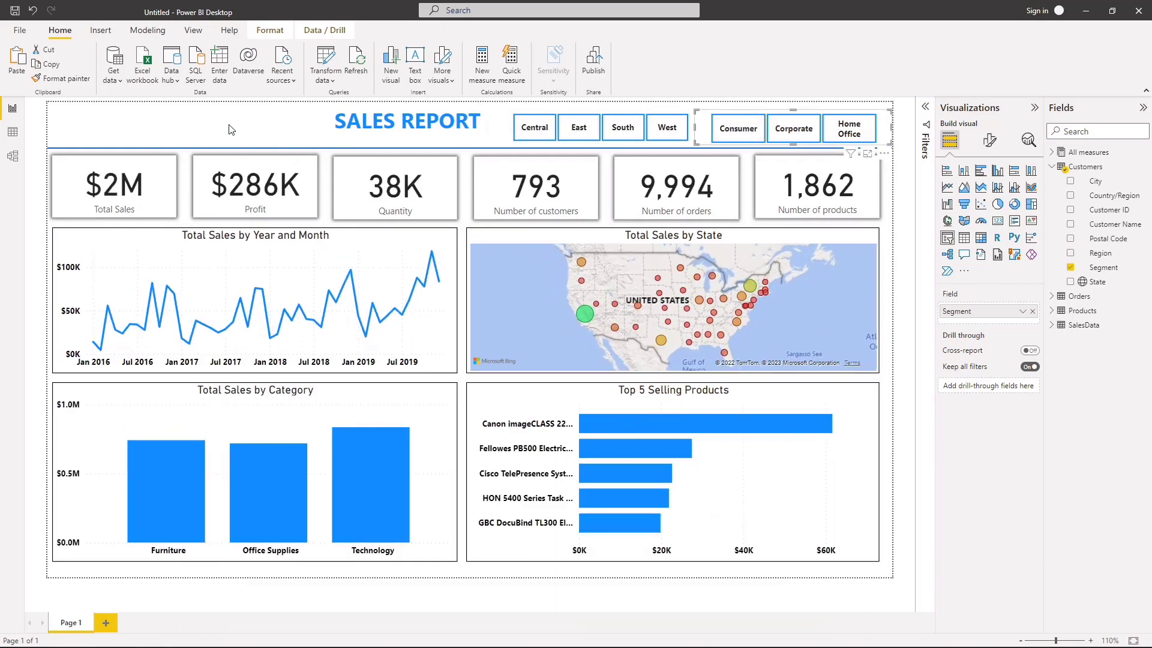
pyautogui.click(231, 129)
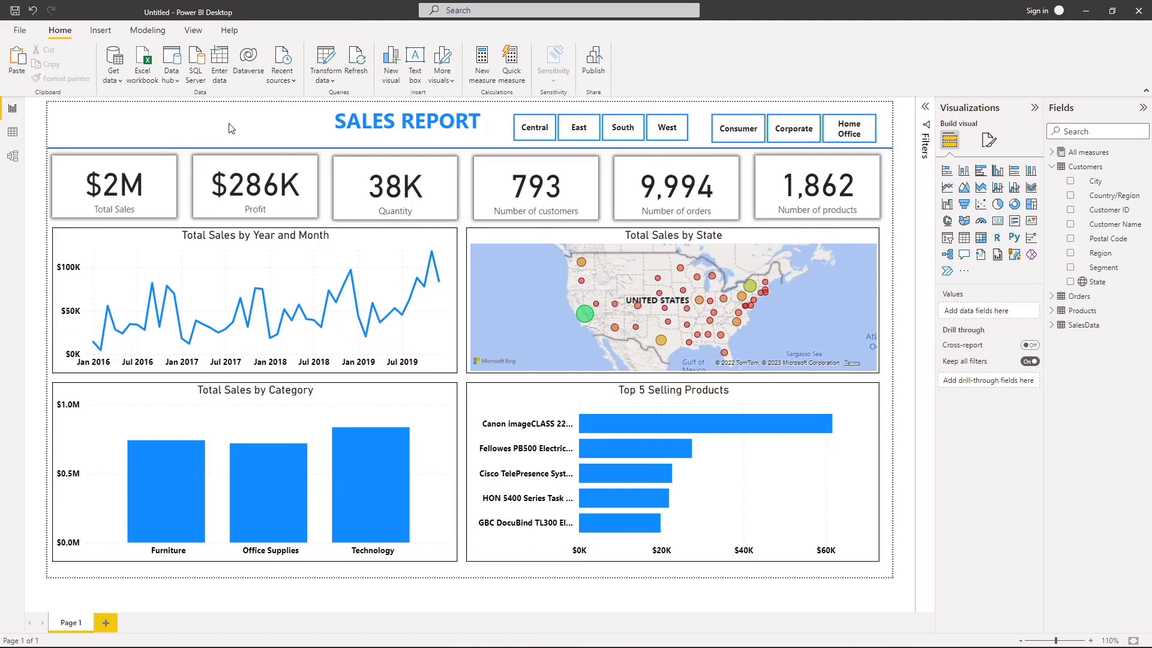